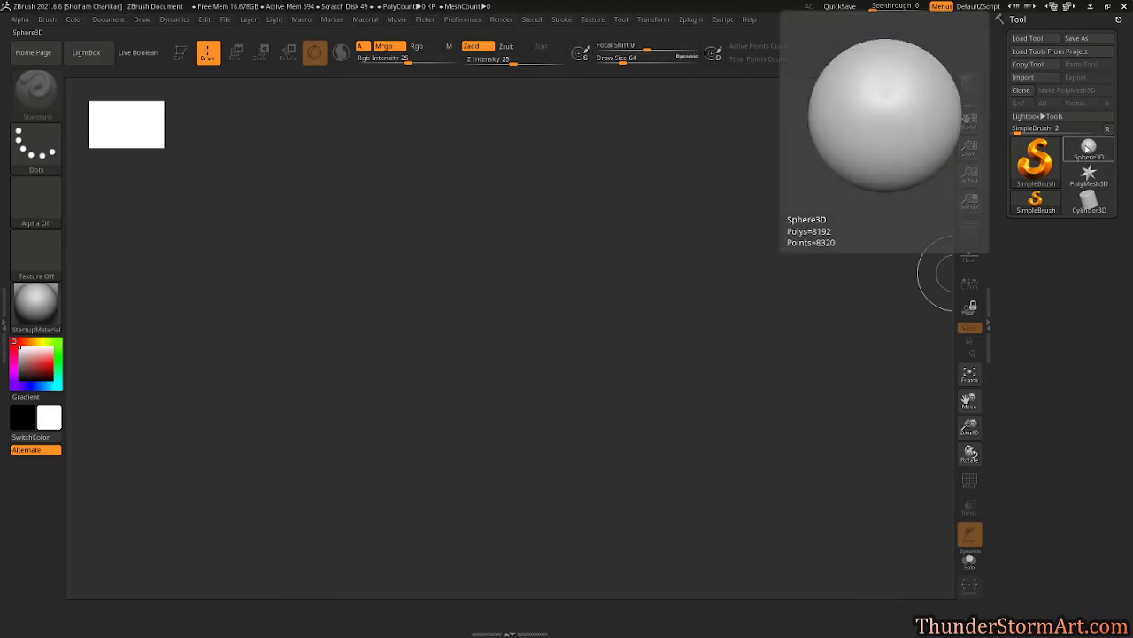
# - Place a Sphere3D on the canvas in edit mode and convert it to a PolyMesh3D
pyautogui.click(1088, 150)
pyautogui.moveTo(597, 286); pyautogui.dragTo(624, 478)
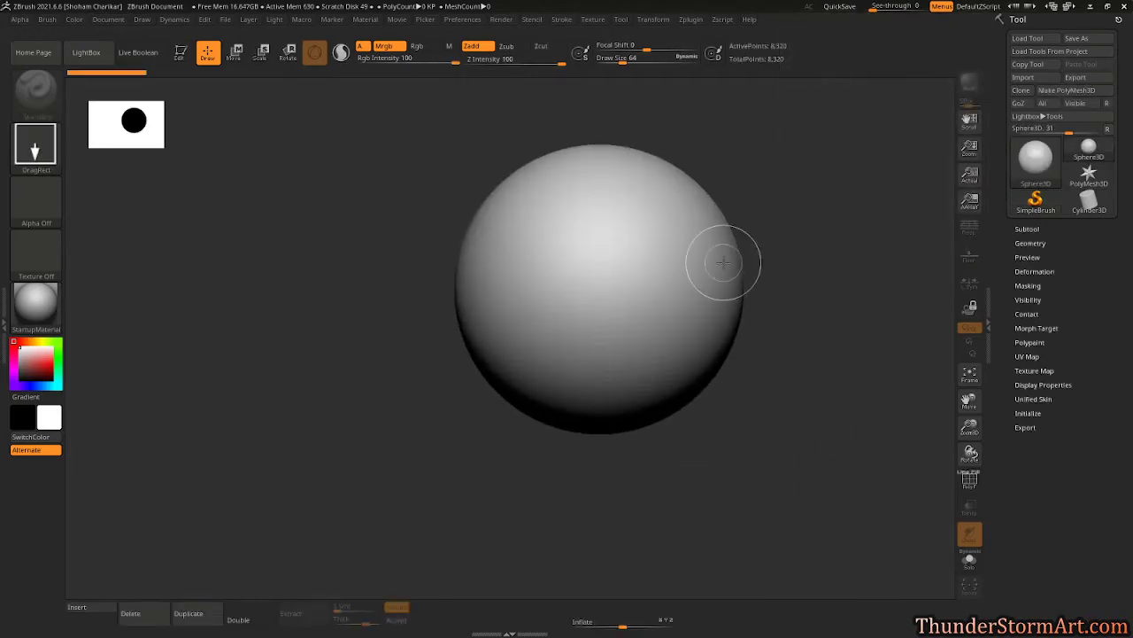
pyautogui.press('t')
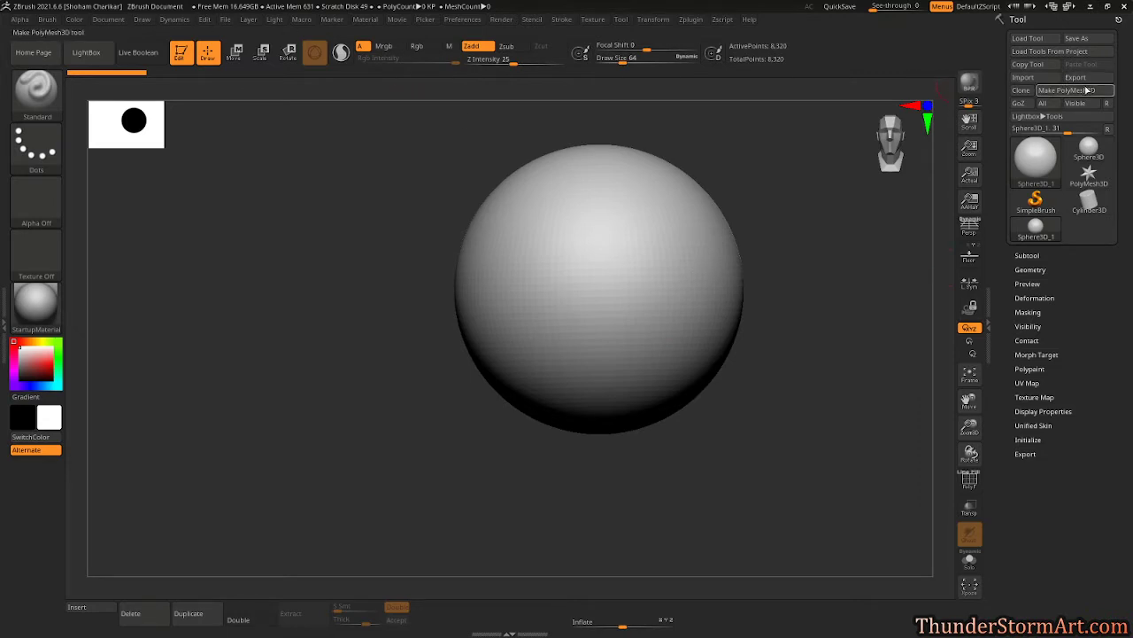
pyautogui.click(1067, 90)
# - Initialize the mesh as a QCube and turn on the polyframe display
pyautogui.moveTo(1093, 483); pyautogui.dragTo(1099, 397)
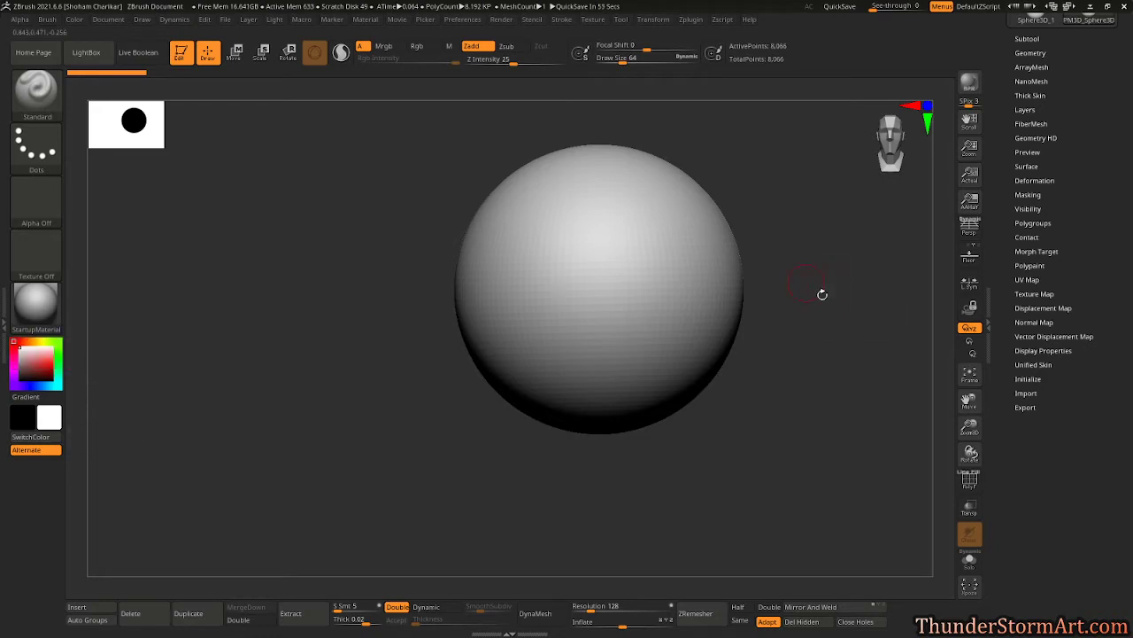
pyautogui.keyDown('alt'); pyautogui.moveTo(842, 309); pyautogui.dragTo(726, 334); pyautogui.keyUp('alt')
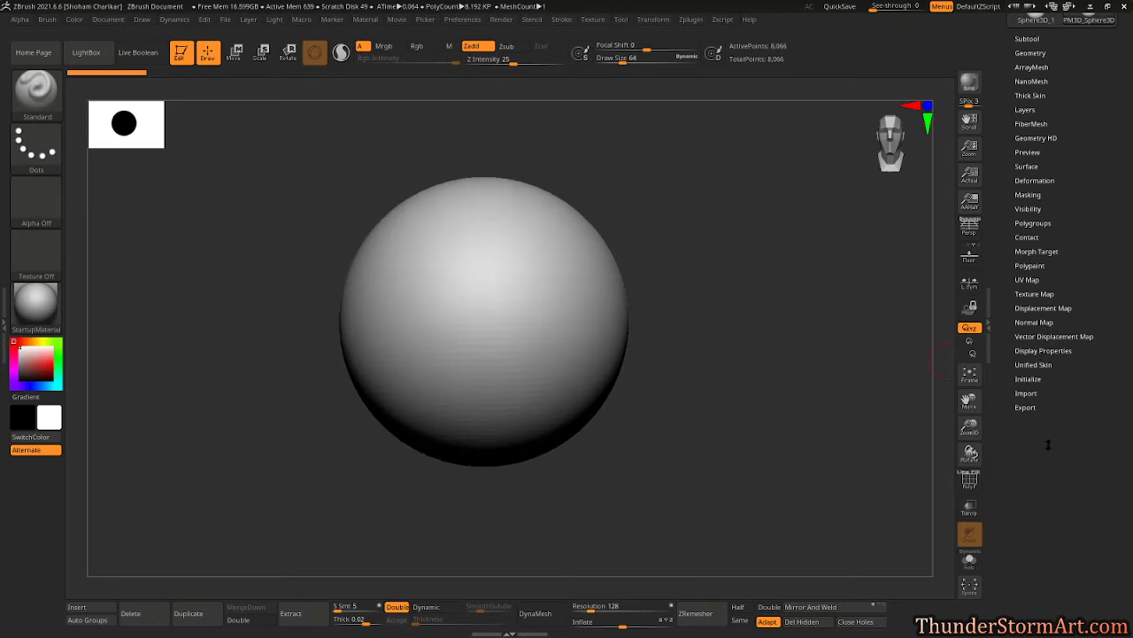
pyautogui.click(1028, 378)
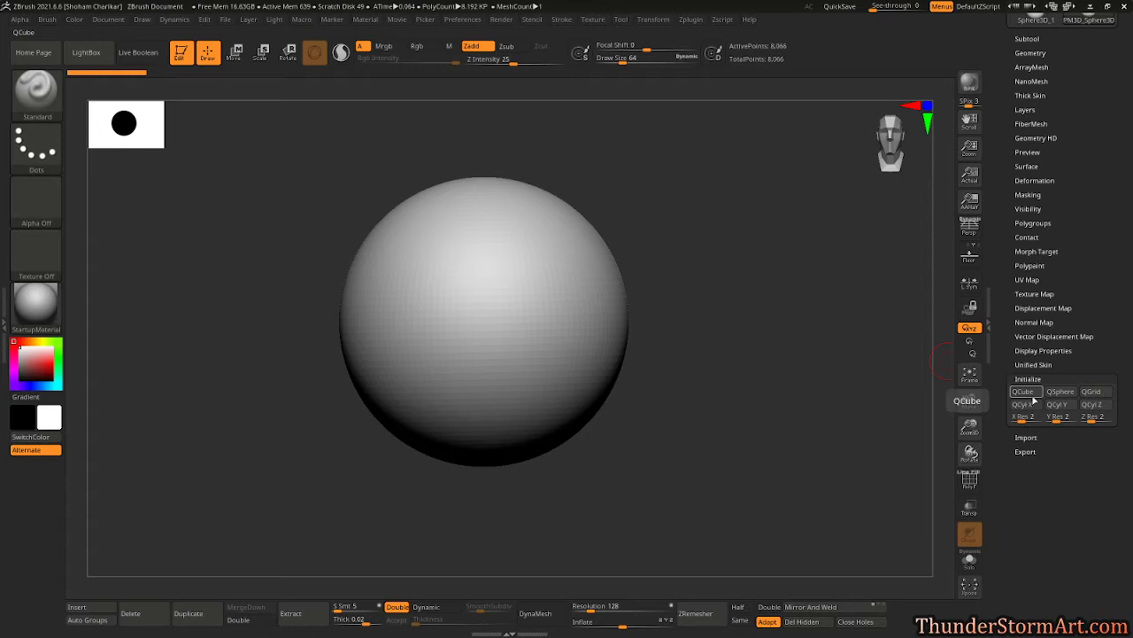
pyautogui.click(1023, 391)
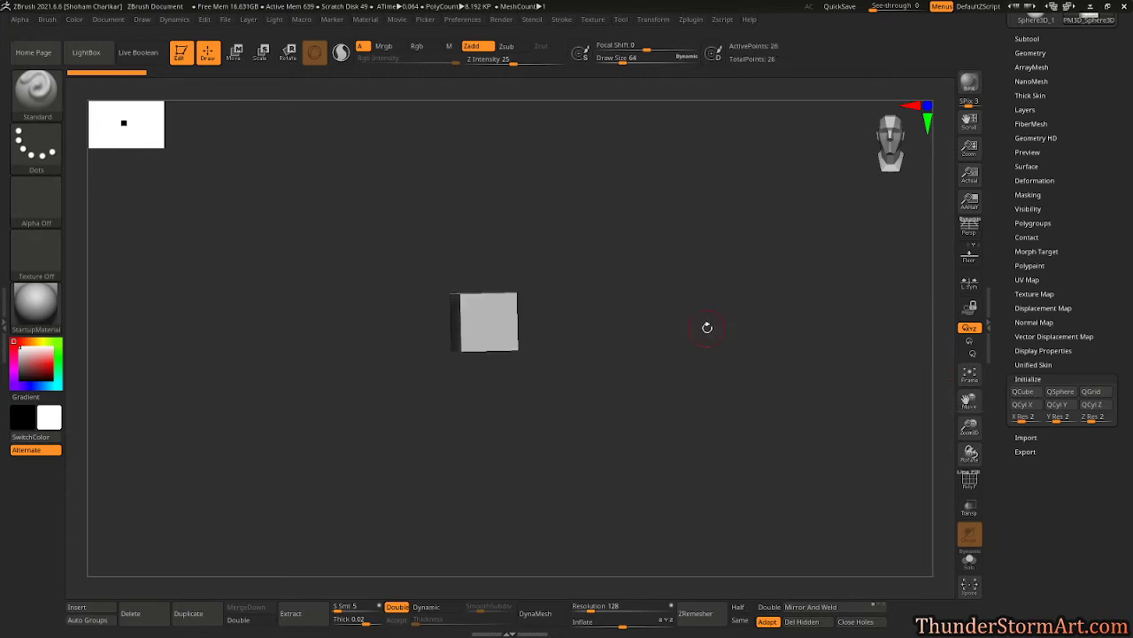
pyautogui.hotkey('shift', 'f')
# - Scale the cube along its X axis into a thin plate and enlarge the plate's height and width
pyautogui.keyDown('ctrl'); pyautogui.moveTo(643, 259); pyautogui.dragTo(699, 347, button='right'); pyautogui.keyUp('ctrl')
pyautogui.press('w')
pyautogui.press('e')
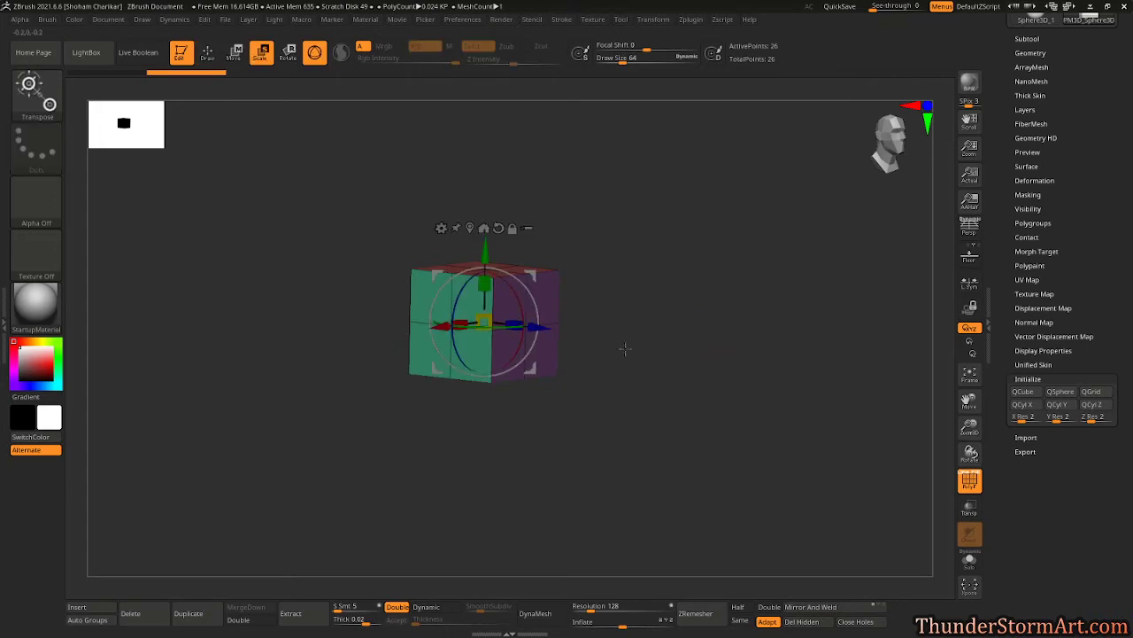
pyautogui.moveTo(447, 331); pyautogui.dragTo(397, 290)
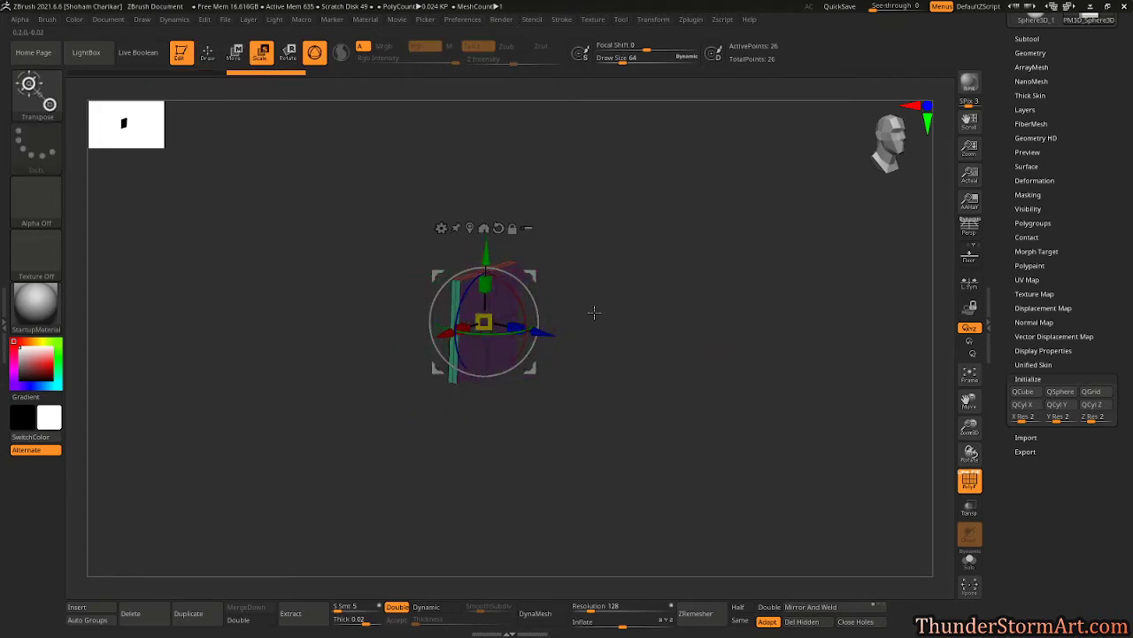
pyautogui.keyDown('ctrl'); pyautogui.moveTo(594, 313); pyautogui.dragTo(633, 363, button='right'); pyautogui.keyUp('ctrl')
pyautogui.moveTo(519, 327); pyautogui.dragTo(664, 303)
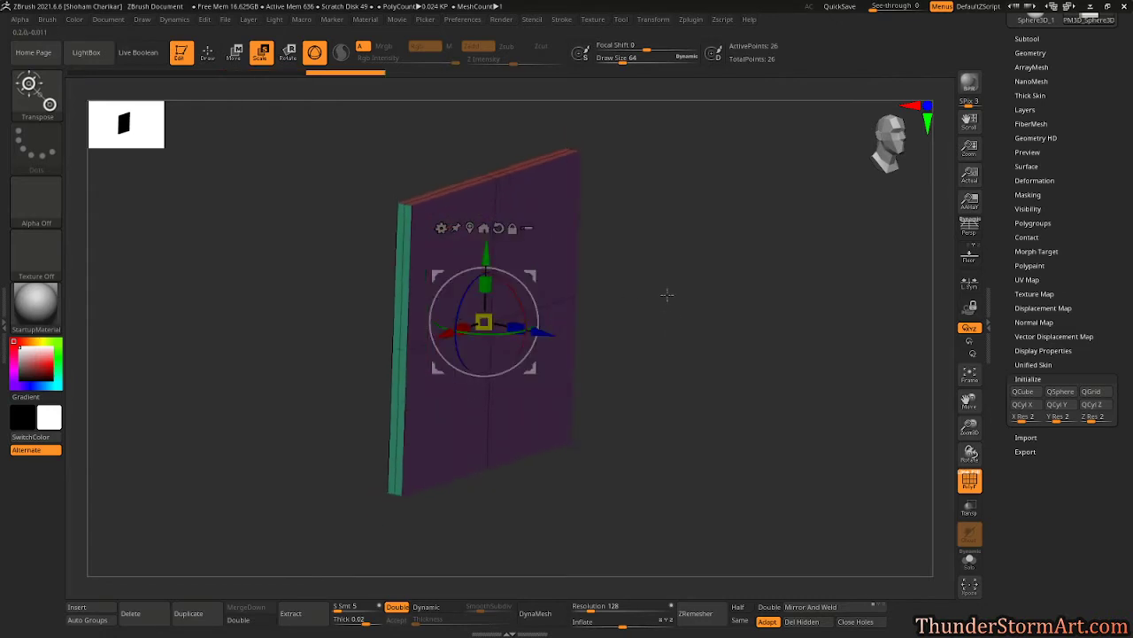
# - Delete the edge loop around the plate's thickness using the ZModeler brush's Insert edge action with Single EdgeLoop target
pyautogui.press('b')
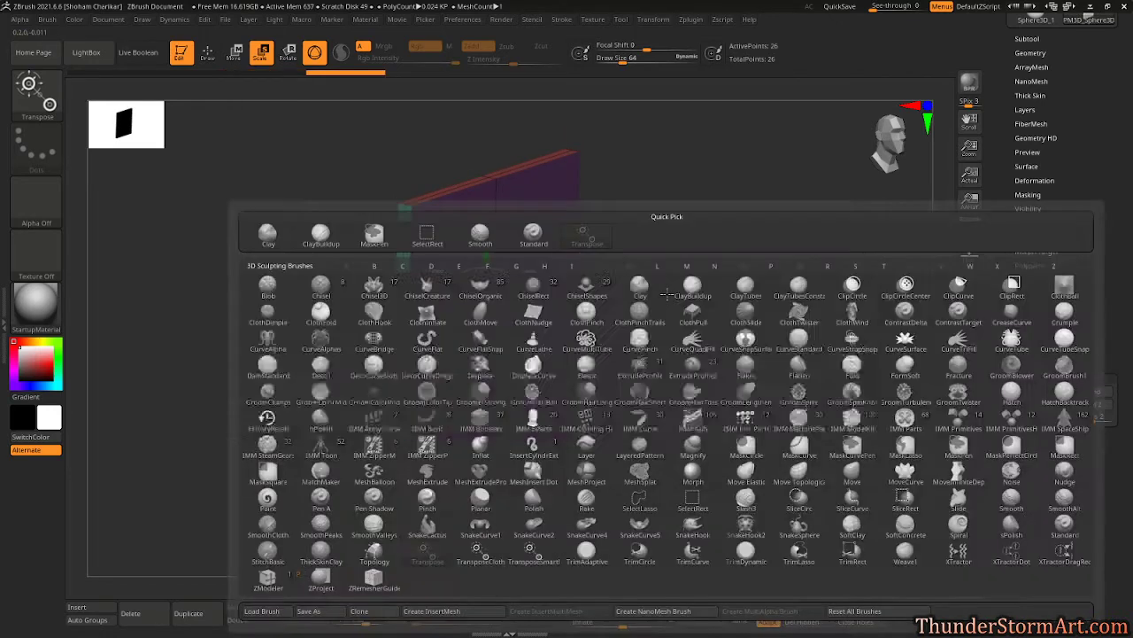
pyautogui.press('z')
pyautogui.press('m')
pyautogui.press('s')
pyautogui.moveTo(714, 288); pyautogui.dragTo(709, 290)
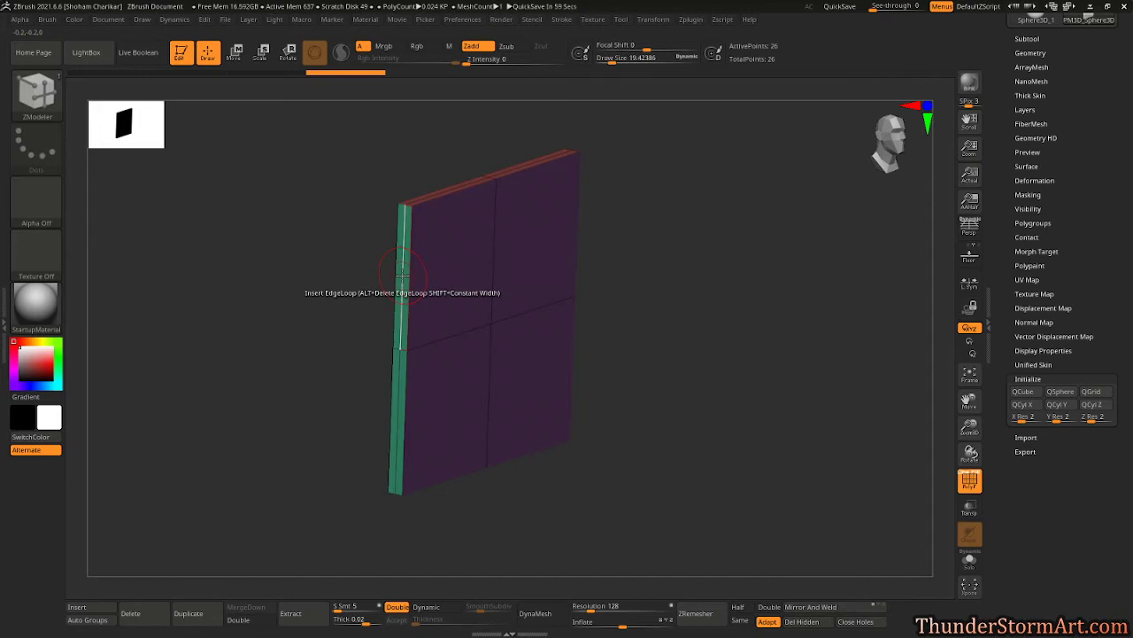
pyautogui.press('space')
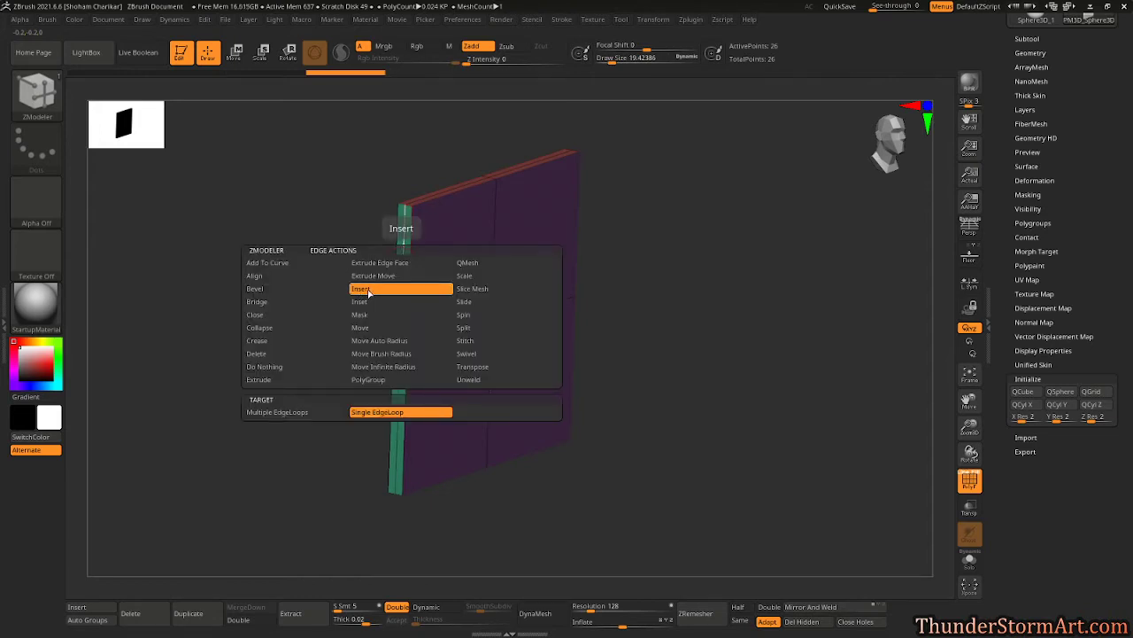
pyautogui.click(369, 292)
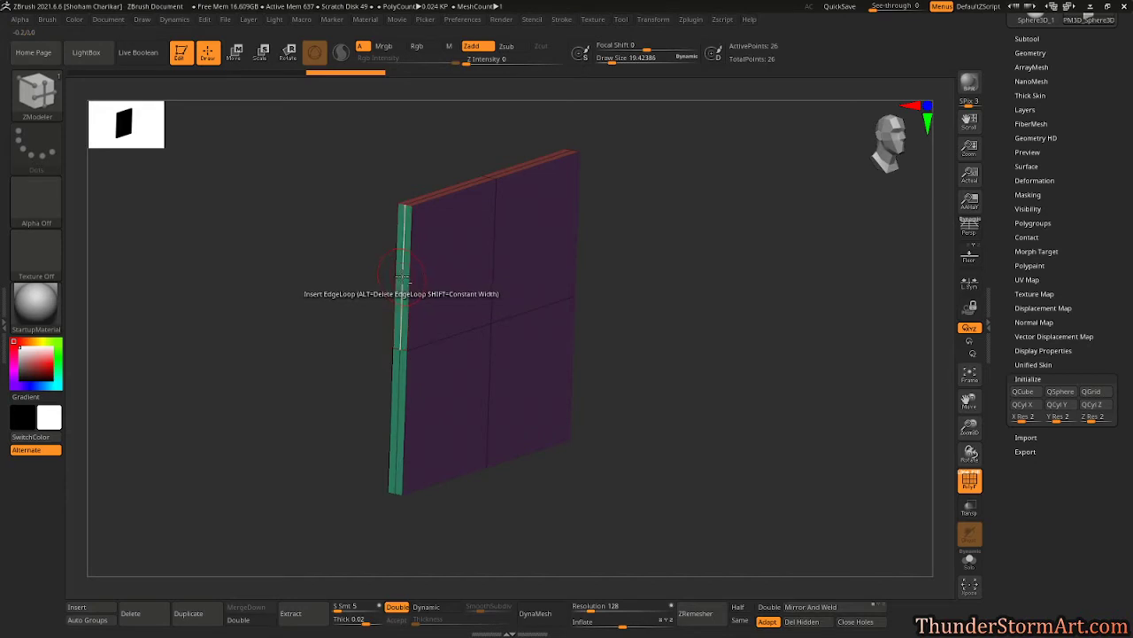
pyautogui.moveTo(618, 297); pyautogui.dragTo(712, 330)
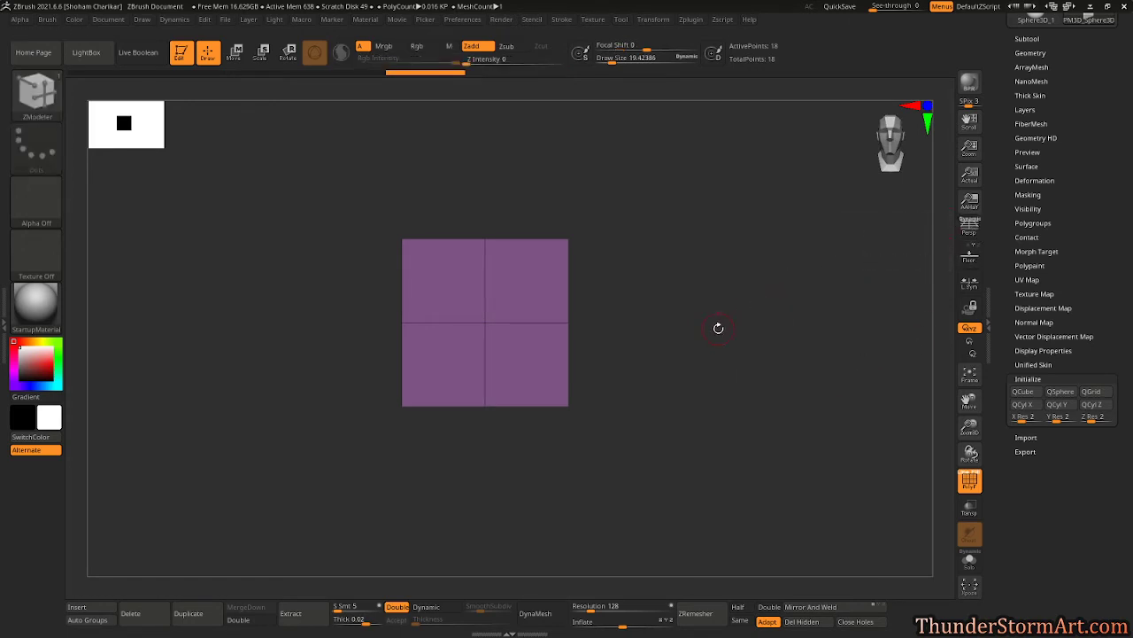
# - Isolate the plate's bottom centre points with a mask, move them down to form a tip, and clear the mask
pyautogui.keyDown('alt'); pyautogui.moveTo(718, 324); pyautogui.dragTo(759, 316); pyautogui.keyUp('alt')
pyautogui.keyDown('ctrl'); pyautogui.moveTo(557, 427); pyautogui.dragTo(513, 372); pyautogui.keyUp('ctrl')
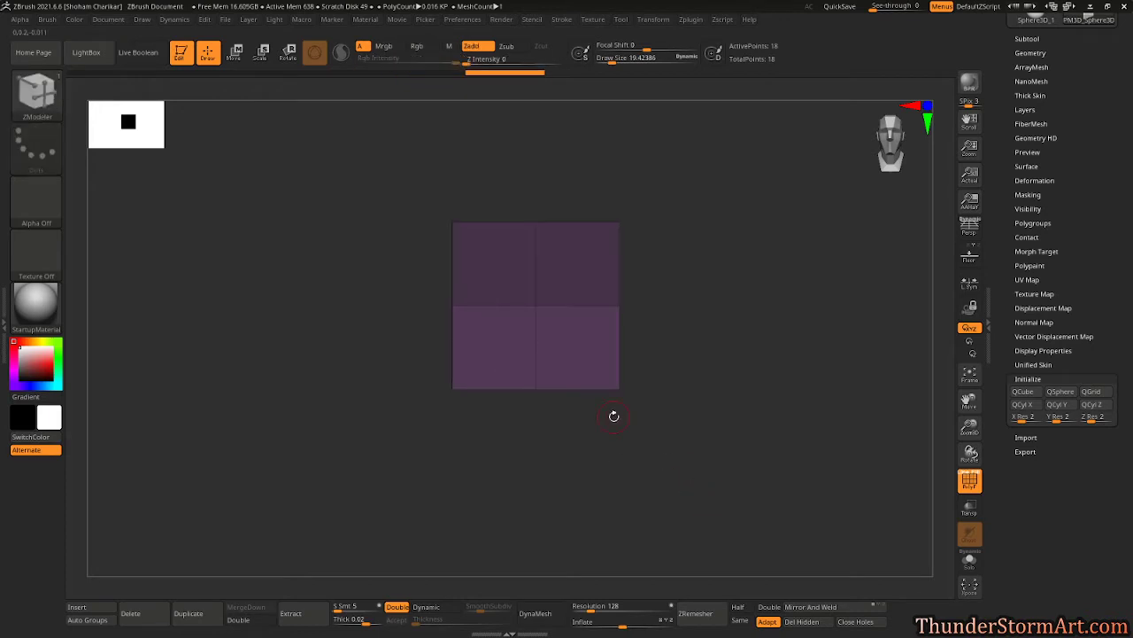
pyautogui.press('w')
pyautogui.moveTo(535, 237); pyautogui.dragTo(534, 307)
pyautogui.keyDown('ctrl'); pyautogui.moveTo(777, 307); pyautogui.dragTo(858, 381); pyautogui.keyUp('ctrl')
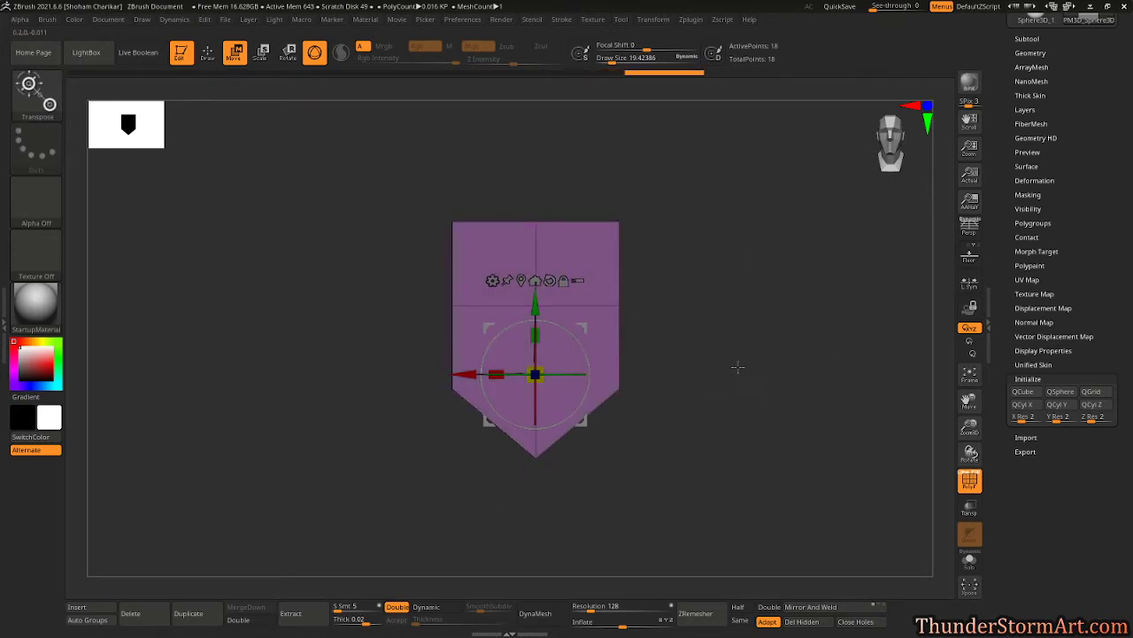
# - Isolate the lower side corners with a mask, scale them inward horizontally to about 0.79, and clear the mask
pyautogui.moveTo(737, 366)
pyautogui.keyDown('ctrl'); pyautogui.mouseDown()
pyautogui.moveTo(557, 398)
pyautogui.moveTo(371, 410)
pyautogui.moveTo(383, 409)
pyautogui.mouseUp(); pyautogui.keyUp('ctrl')
pyautogui.moveTo(496, 374); pyautogui.dragTo(518, 373)
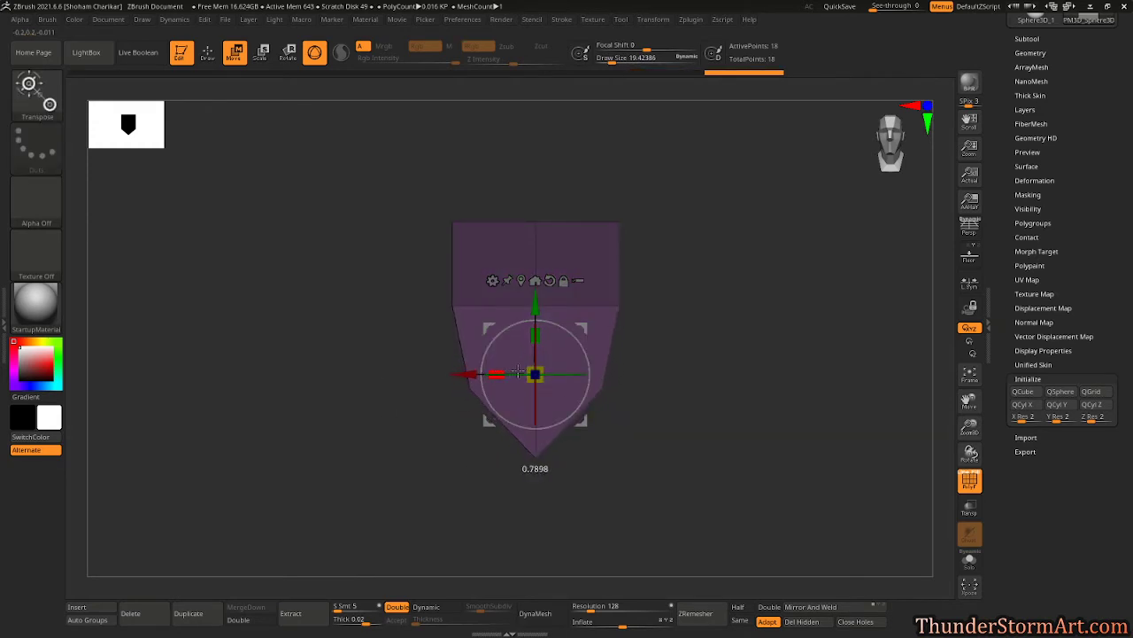
pyautogui.keyDown('ctrl'); pyautogui.moveTo(749, 422); pyautogui.dragTo(744, 416); pyautogui.keyUp('ctrl')
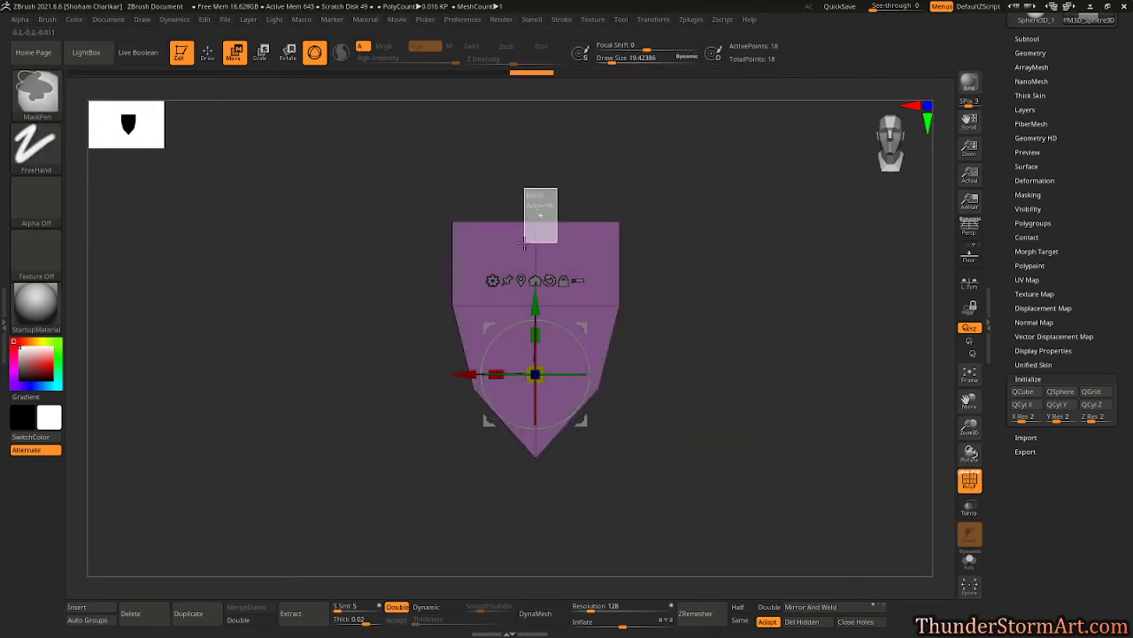
# - Isolate the top centre points with a mask, move them up into a shallow peak, and clear the mask
pyautogui.keyDown('ctrl'); pyautogui.moveTo(523, 243); pyautogui.dragTo(523, 245); pyautogui.keyUp('ctrl')
pyautogui.moveTo(536, 299); pyautogui.dragTo(544, 276)
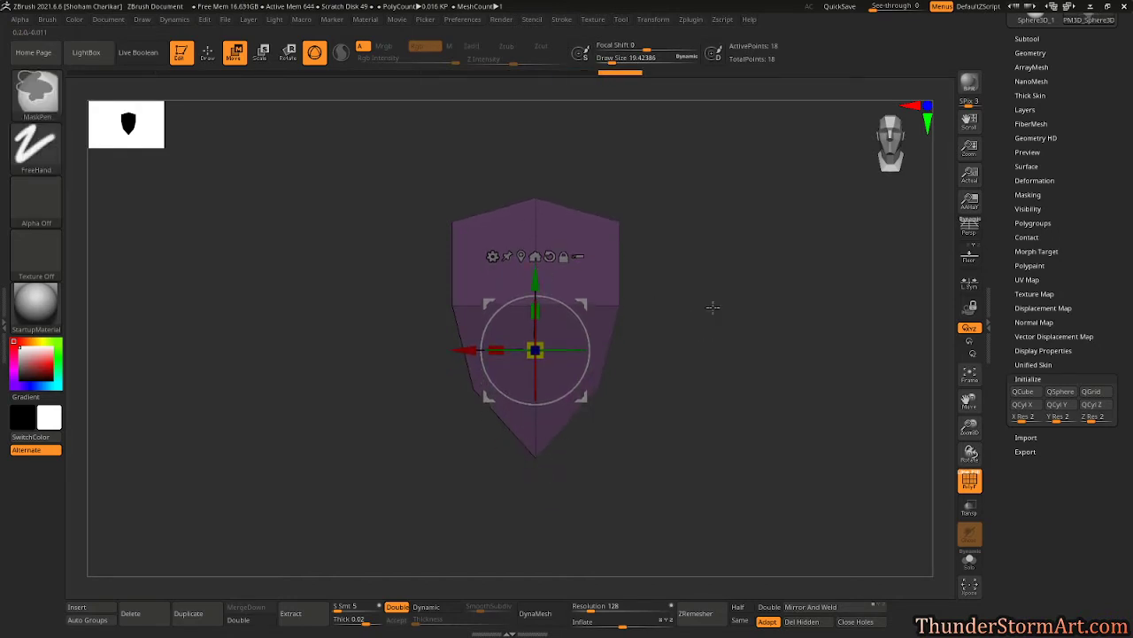
pyautogui.keyDown('ctrl'); pyautogui.moveTo(713, 307); pyautogui.dragTo(770, 382); pyautogui.keyUp('ctrl')
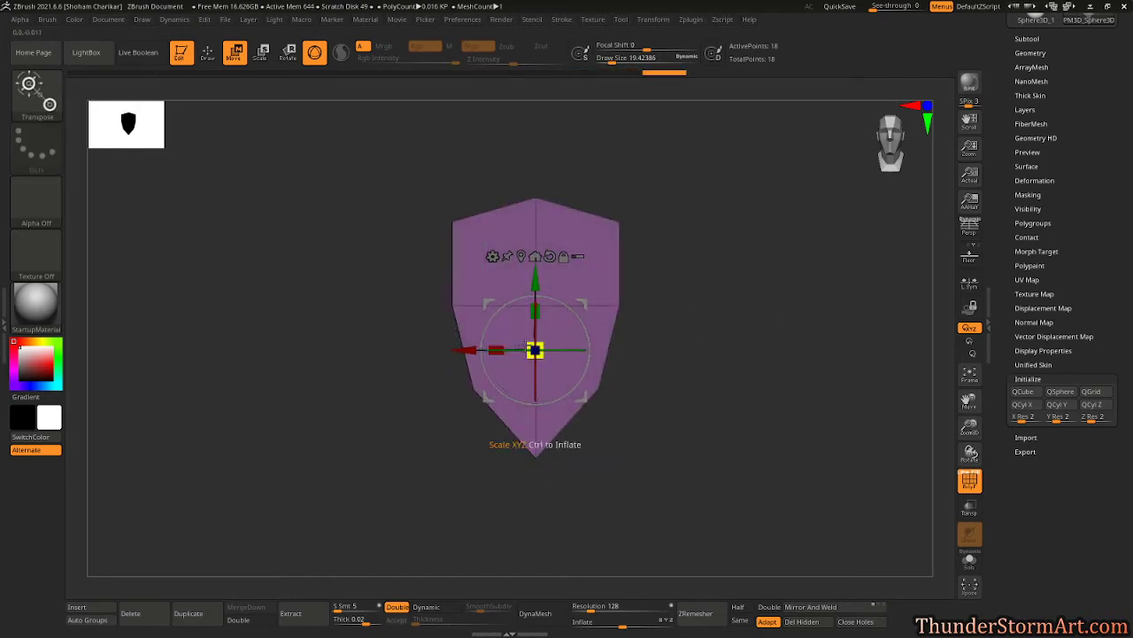
# - Enlarge the whole shield slightly in width and height, and return to draw mode
pyautogui.moveTo(497, 348); pyautogui.dragTo(481, 346)
pyautogui.moveTo(536, 309); pyautogui.dragTo(543, 300)
pyautogui.keyDown('ctrl'); pyautogui.moveTo(710, 340); pyautogui.dragTo(767, 406); pyautogui.keyUp('ctrl')
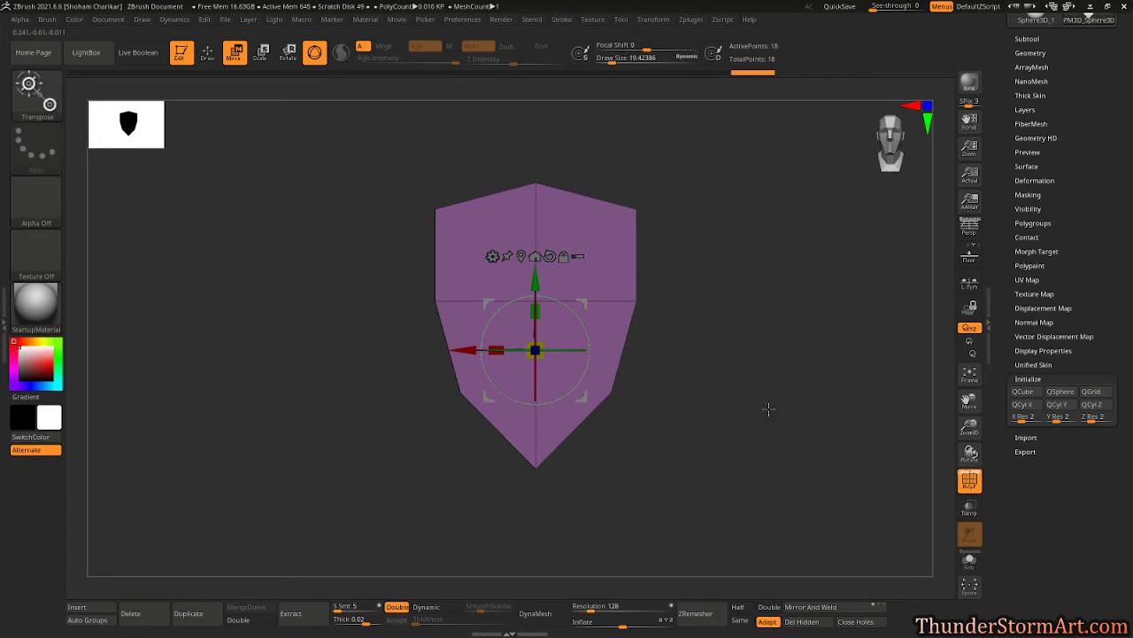
pyautogui.press('q')
# - Crease the shield's edges along its polygroup borders with Crease PG
pyautogui.moveTo(735, 370)
pyautogui.mouseDown()
pyautogui.moveTo(797, 382)
pyautogui.moveTo(709, 371)
pyautogui.moveTo(757, 378)
pyautogui.moveTo(726, 387)
pyautogui.moveTo(703, 355)
pyautogui.moveTo(718, 365)
pyautogui.mouseUp()
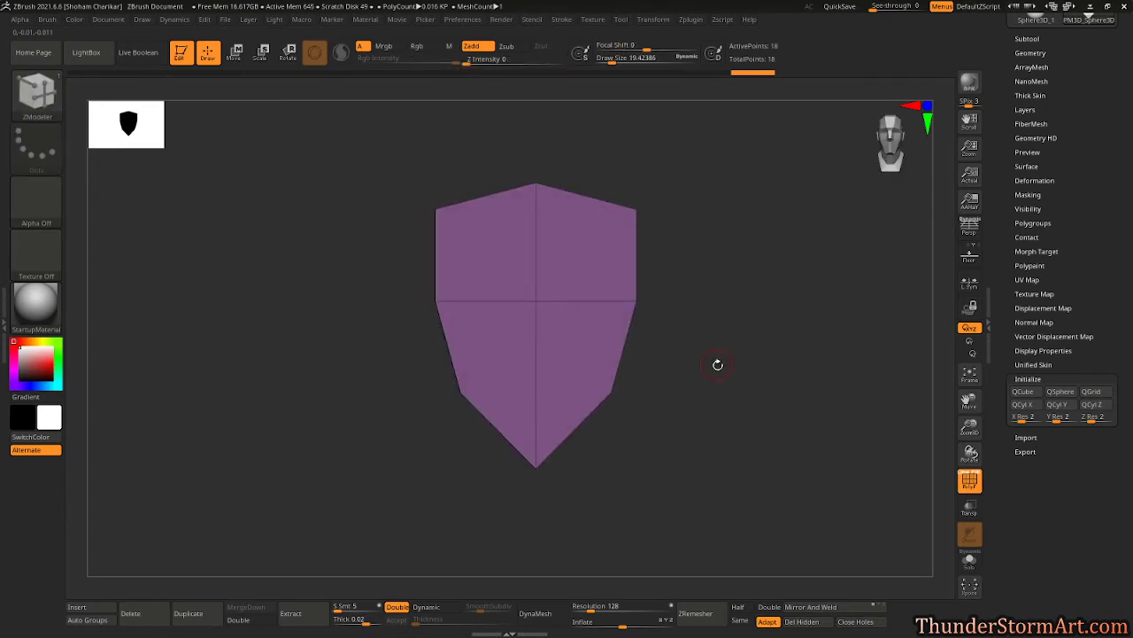
pyautogui.moveTo(700, 352); pyautogui.dragTo(721, 375)
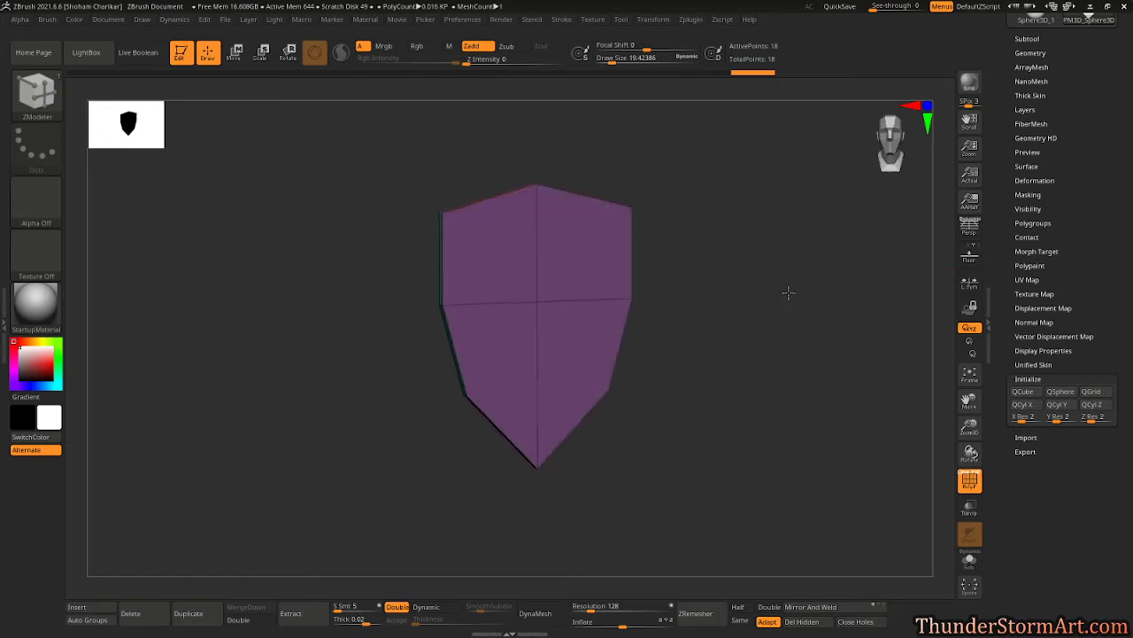
pyautogui.moveTo(785, 292)
pyautogui.mouseDown()
pyautogui.moveTo(802, 320)
pyautogui.moveTo(850, 315)
pyautogui.moveTo(790, 295)
pyautogui.mouseUp()
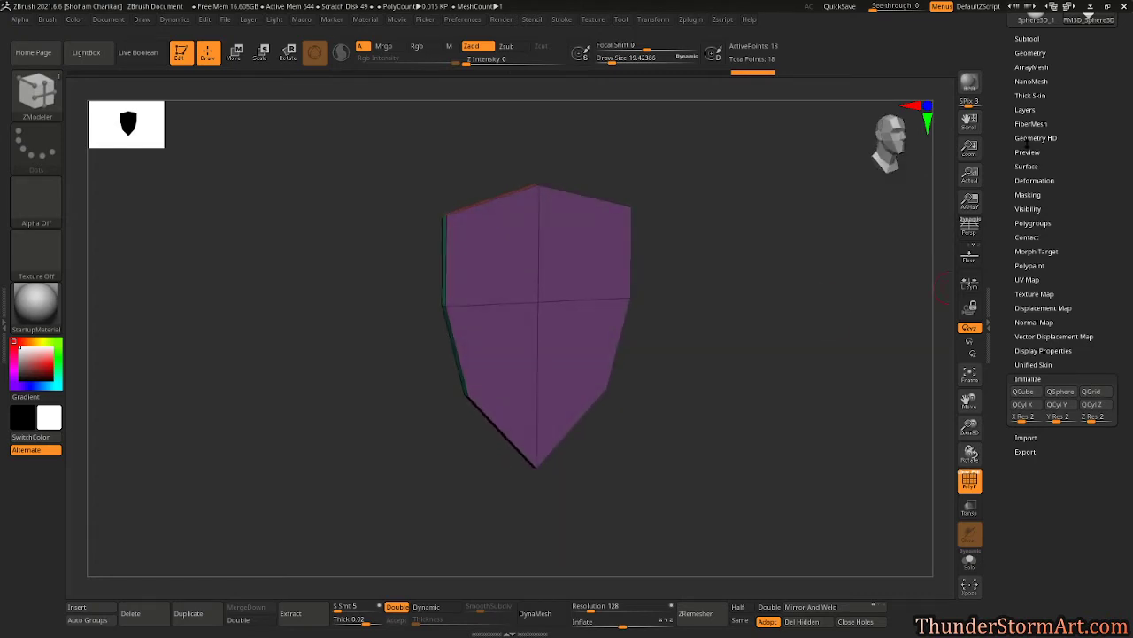
pyautogui.scroll(3, 1096, 280)
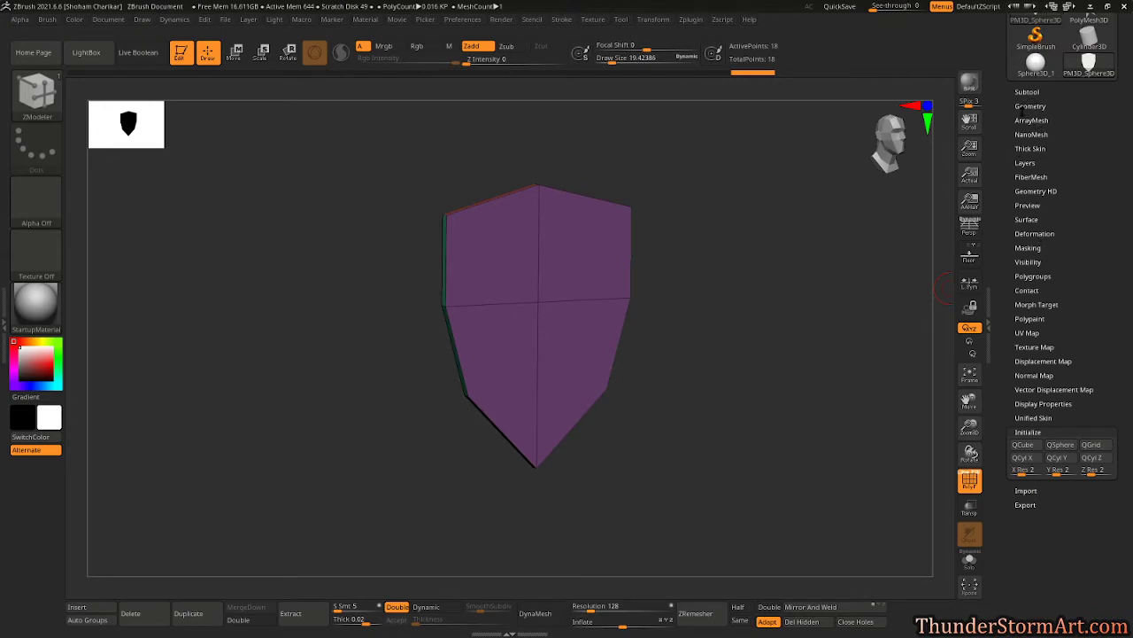
pyautogui.click(1030, 105)
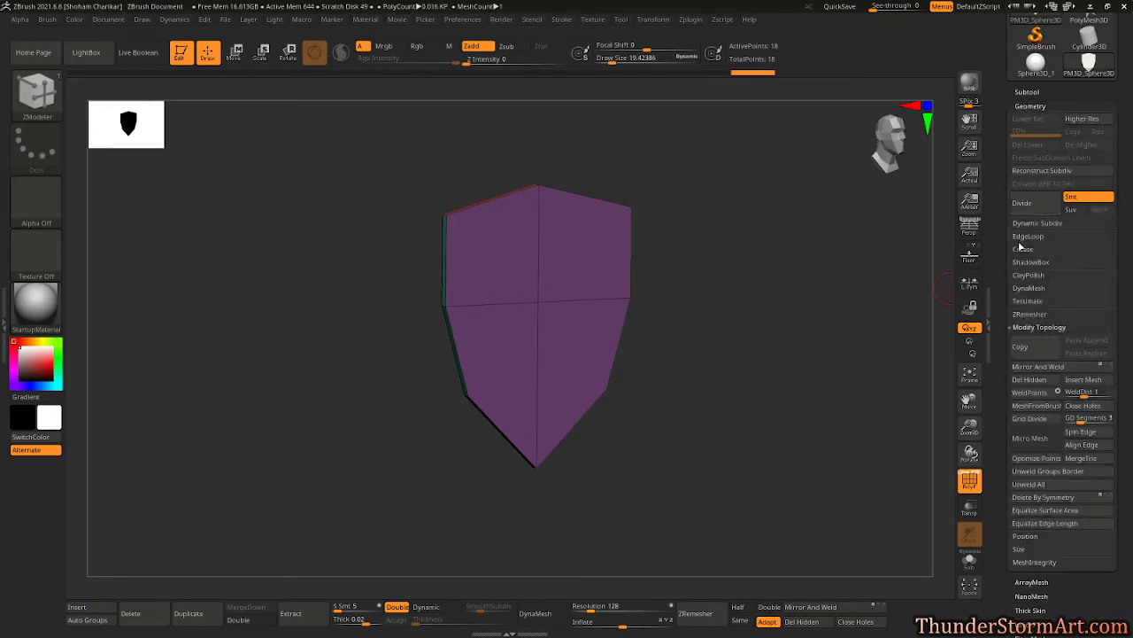
pyautogui.moveTo(700, 251); pyautogui.dragTo(540, 239)
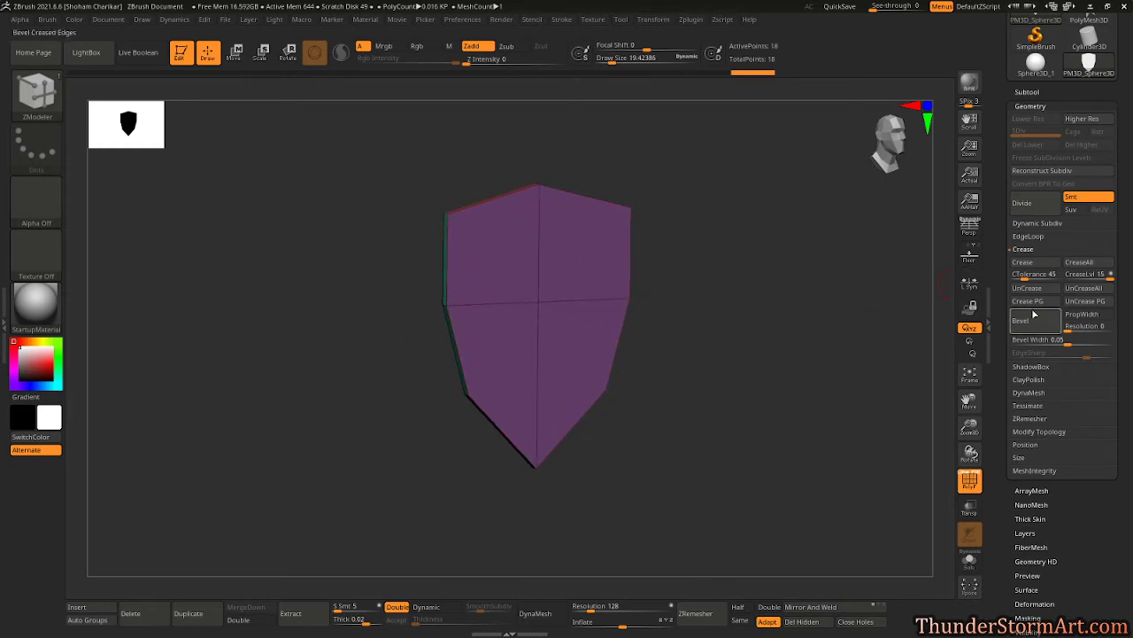
pyautogui.click(1029, 302)
pyautogui.moveTo(784, 309); pyautogui.dragTo(683, 291)
pyautogui.moveTo(625, 403); pyautogui.dragTo(719, 361)
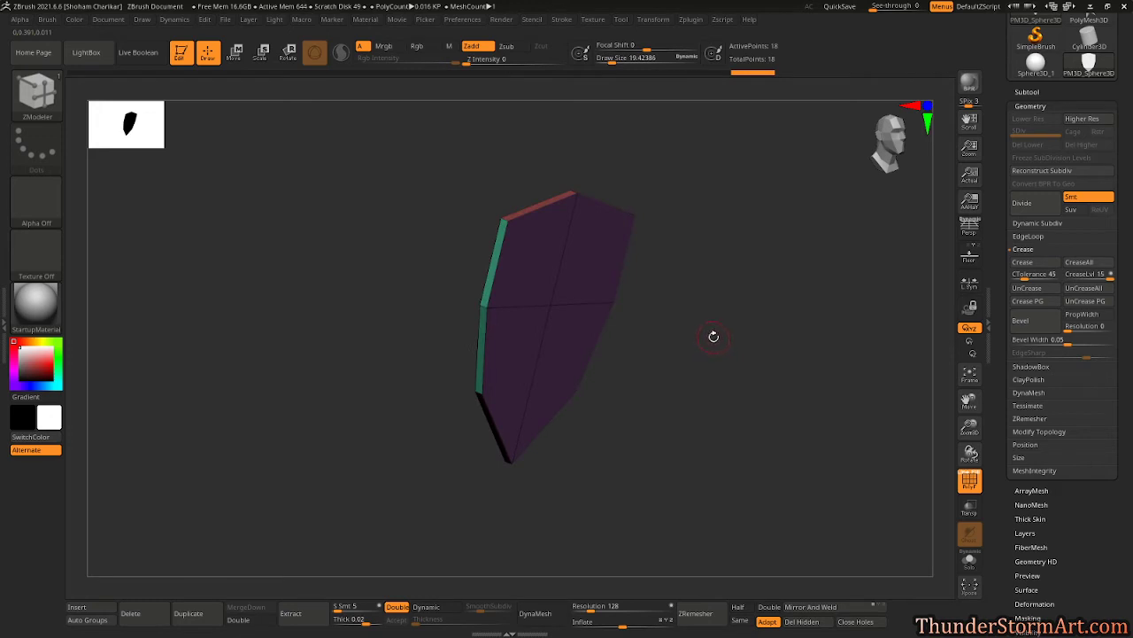
pyautogui.moveTo(751, 323)
pyautogui.mouseDown()
pyautogui.moveTo(698, 329)
pyautogui.moveTo(739, 324)
pyautogui.moveTo(751, 306)
pyautogui.moveTo(744, 320)
pyautogui.mouseUp()
pyautogui.press('ctrl')
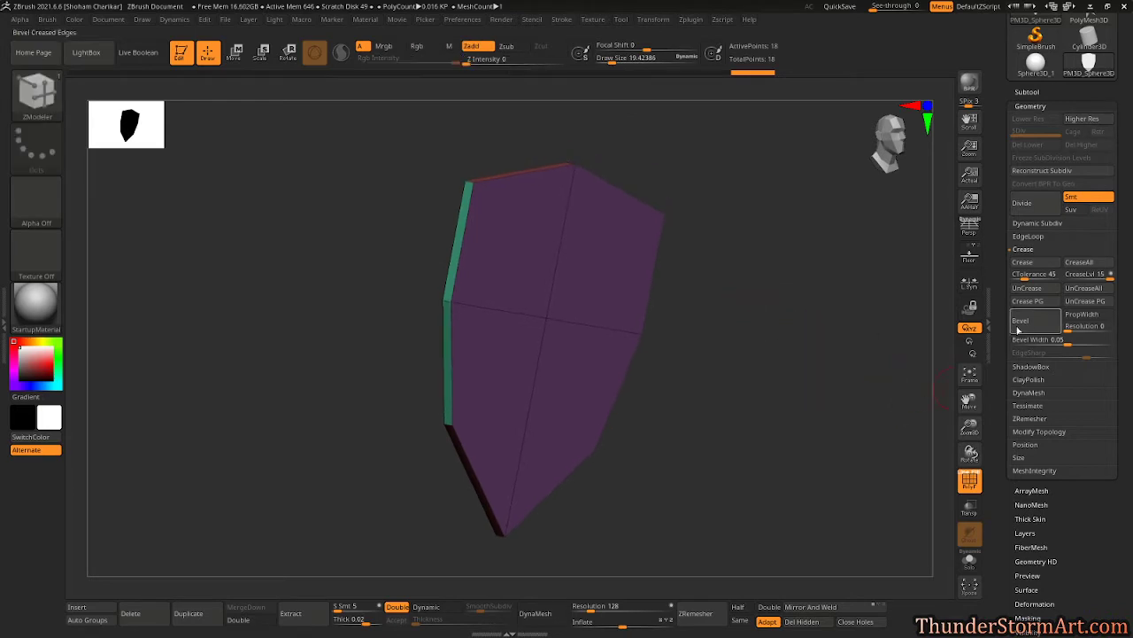
pyautogui.click(1032, 302)
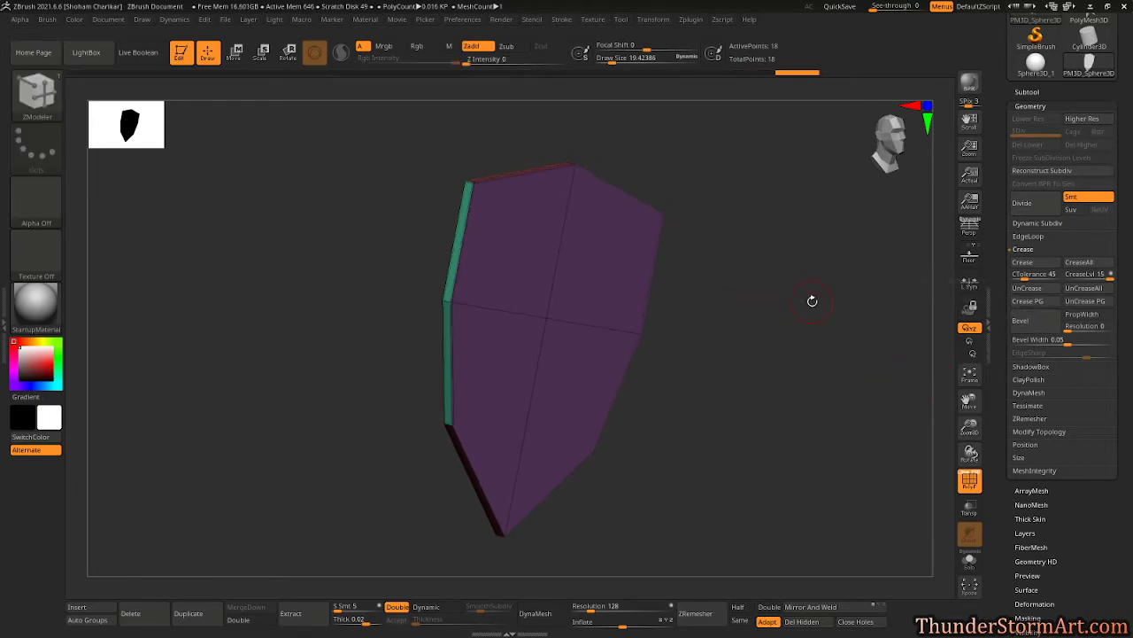
# - Set the ZModeler edge action to Crease with Edge as the target
pyautogui.moveTo(812, 301); pyautogui.dragTo(698, 307)
pyautogui.moveTo(682, 385); pyautogui.dragTo(665, 292)
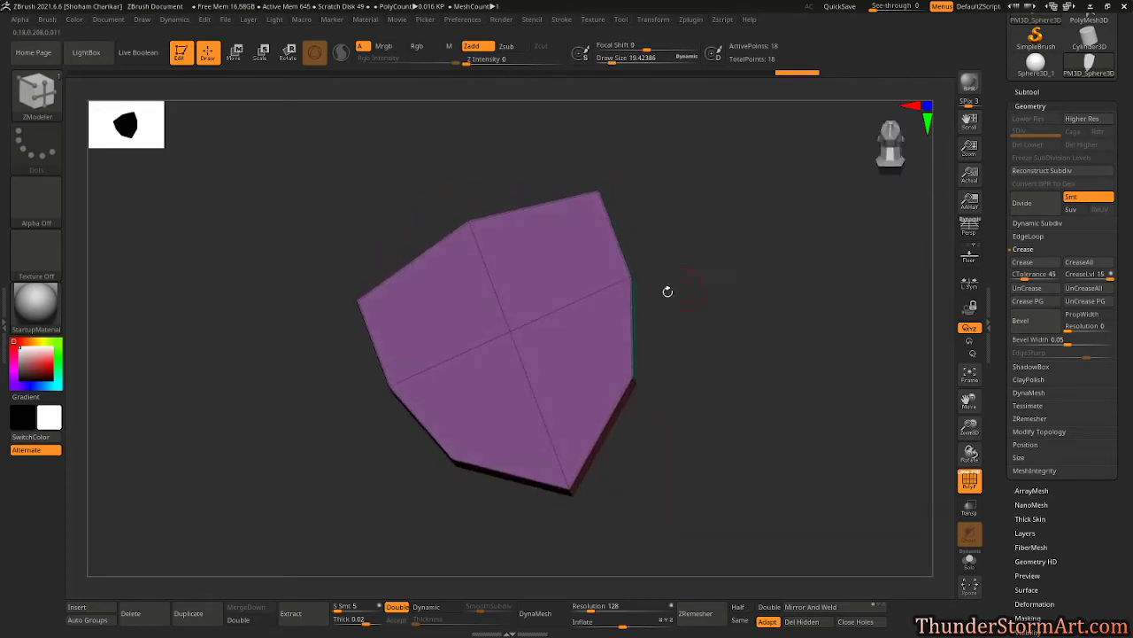
pyautogui.moveTo(708, 390); pyautogui.dragTo(603, 468)
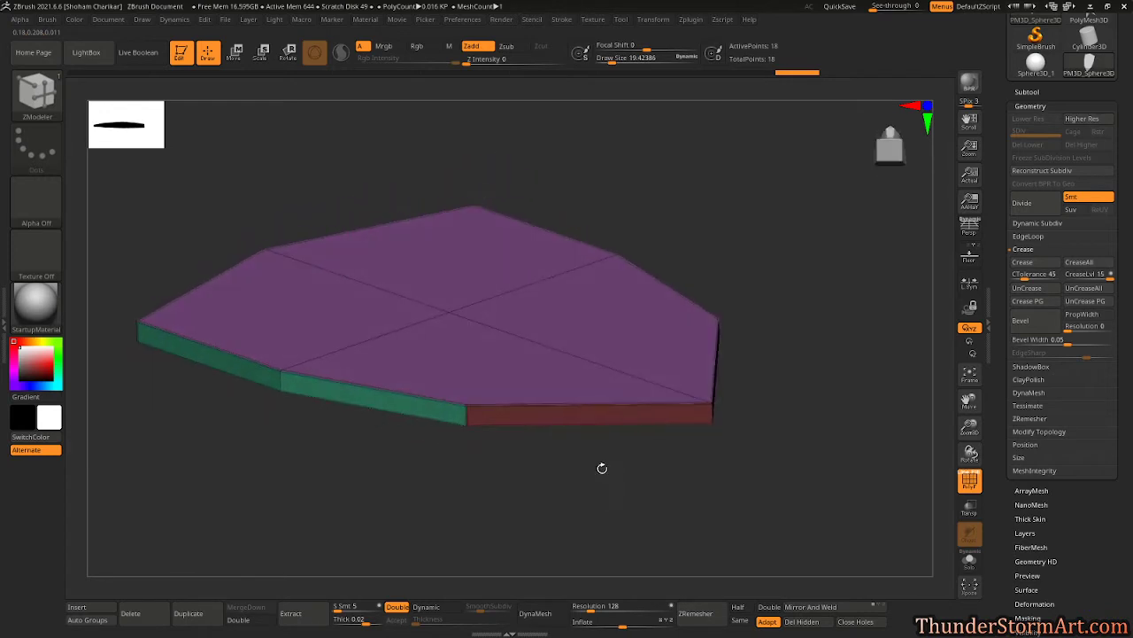
pyautogui.moveTo(816, 396); pyautogui.dragTo(814, 401)
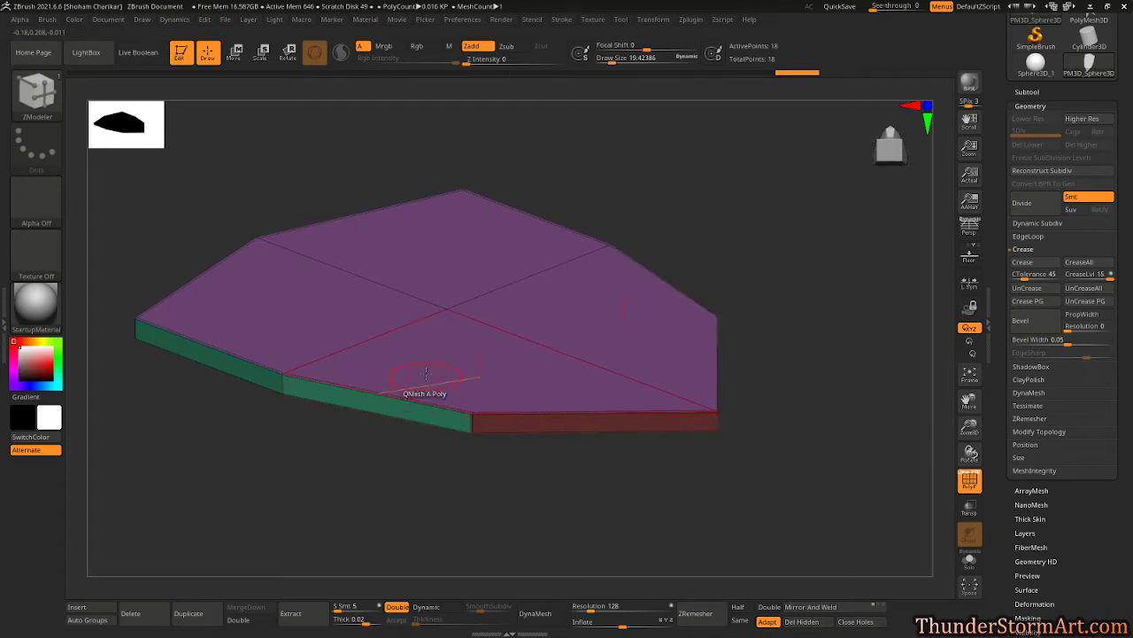
pyautogui.click(282, 379)
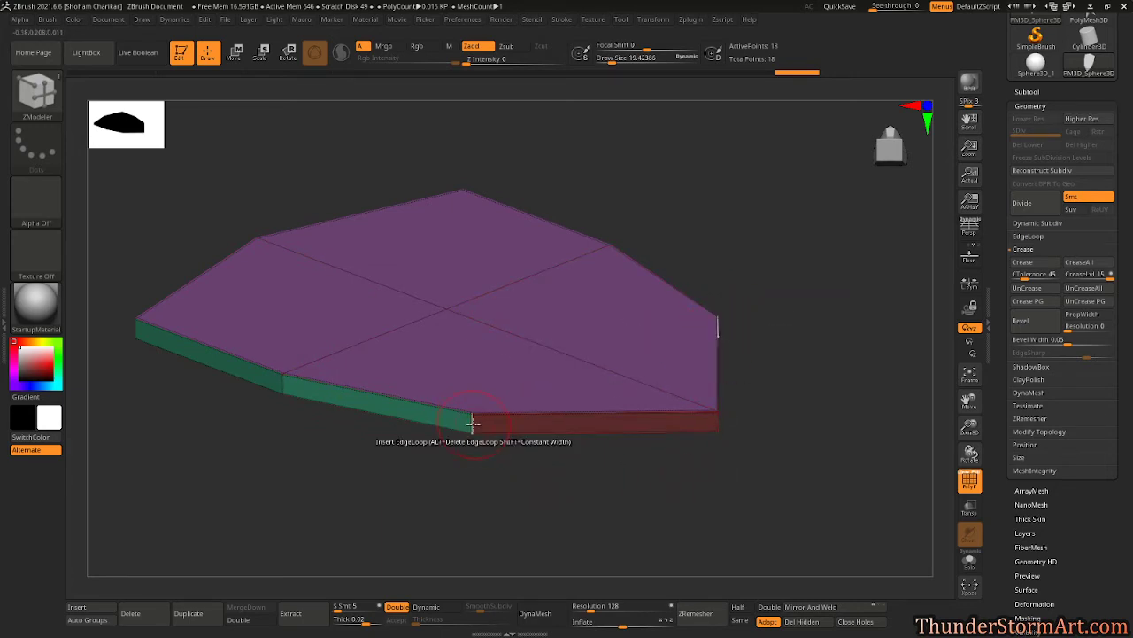
pyautogui.press('space')
pyautogui.press('space')
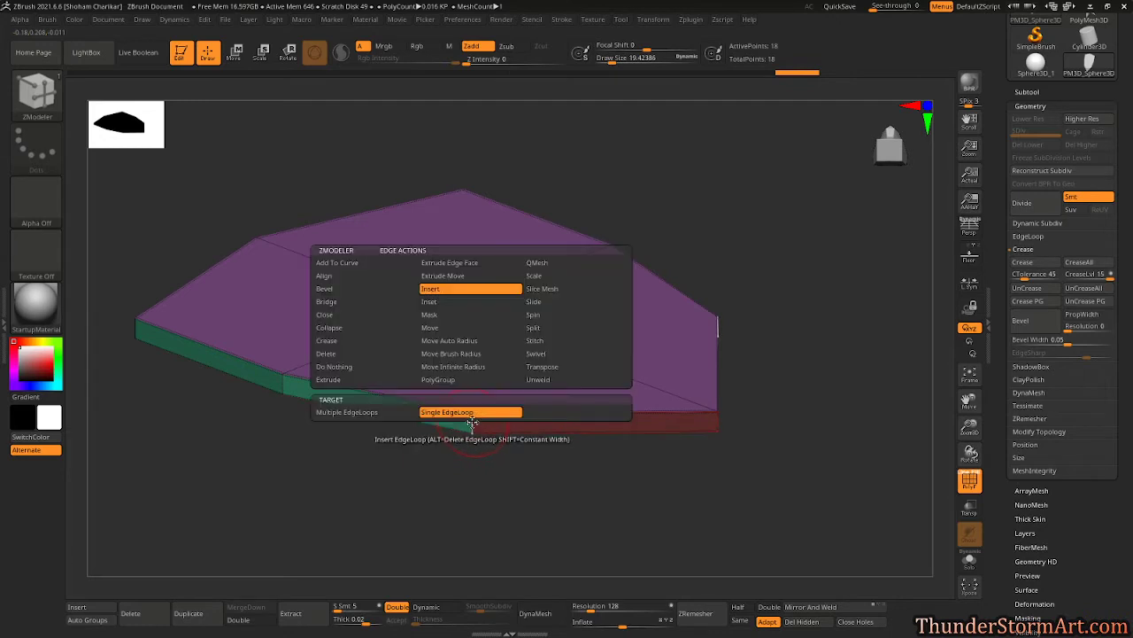
pyautogui.click(342, 342)
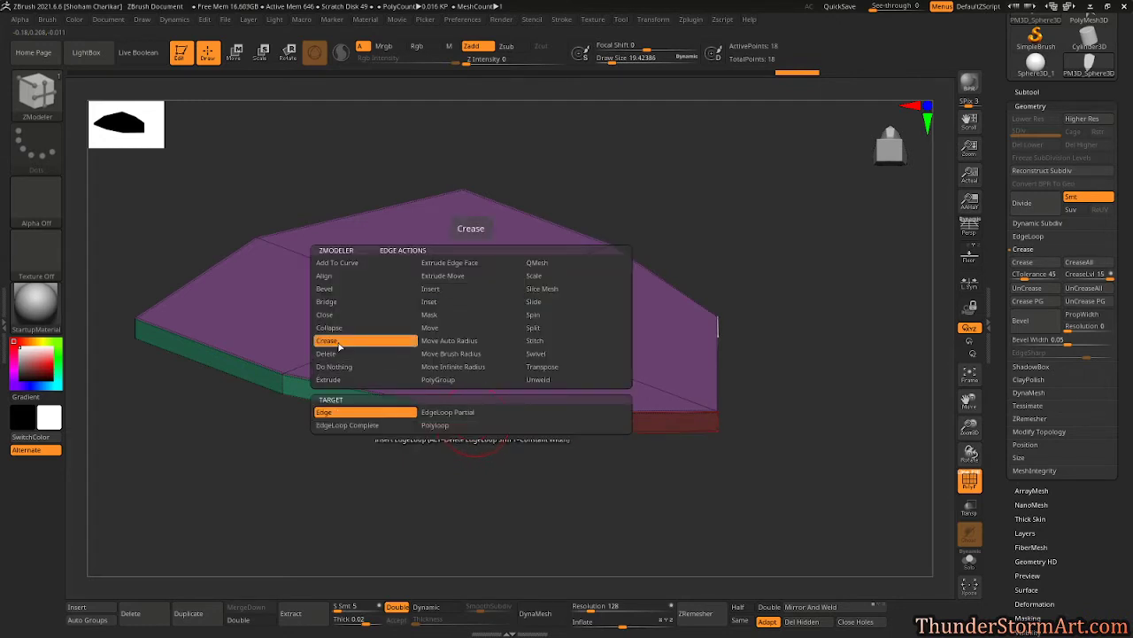
pyautogui.click(340, 413)
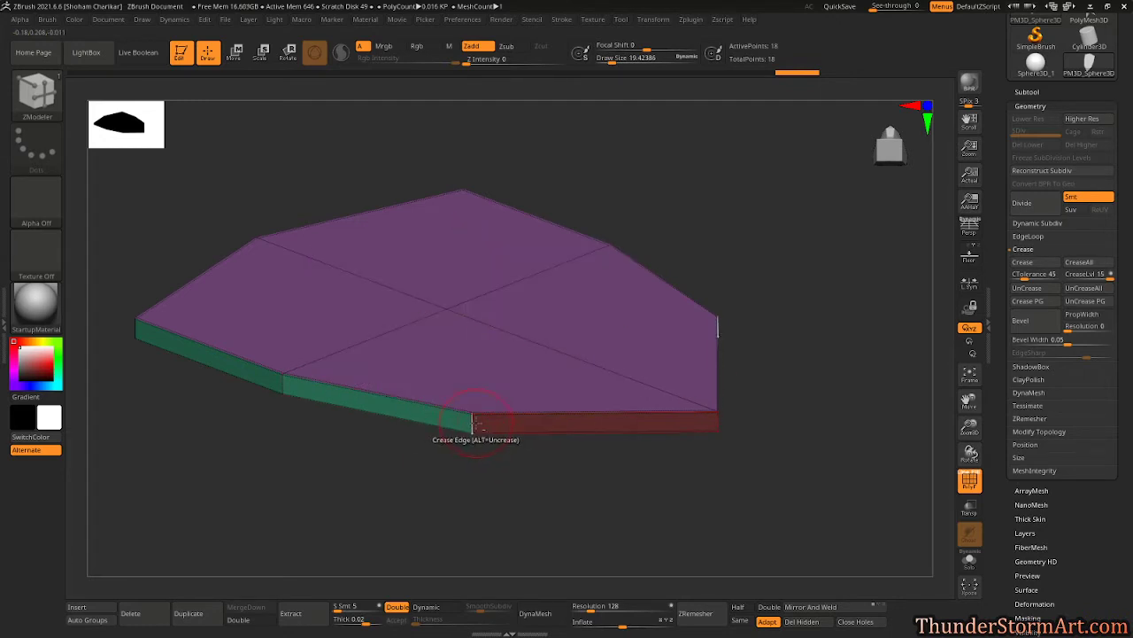
# - Switch the ZModeler edge action to Insert and insert a mirrored vertical edge loop midway across each half of the shield
pyautogui.moveTo(579, 461); pyautogui.dragTo(620, 318)
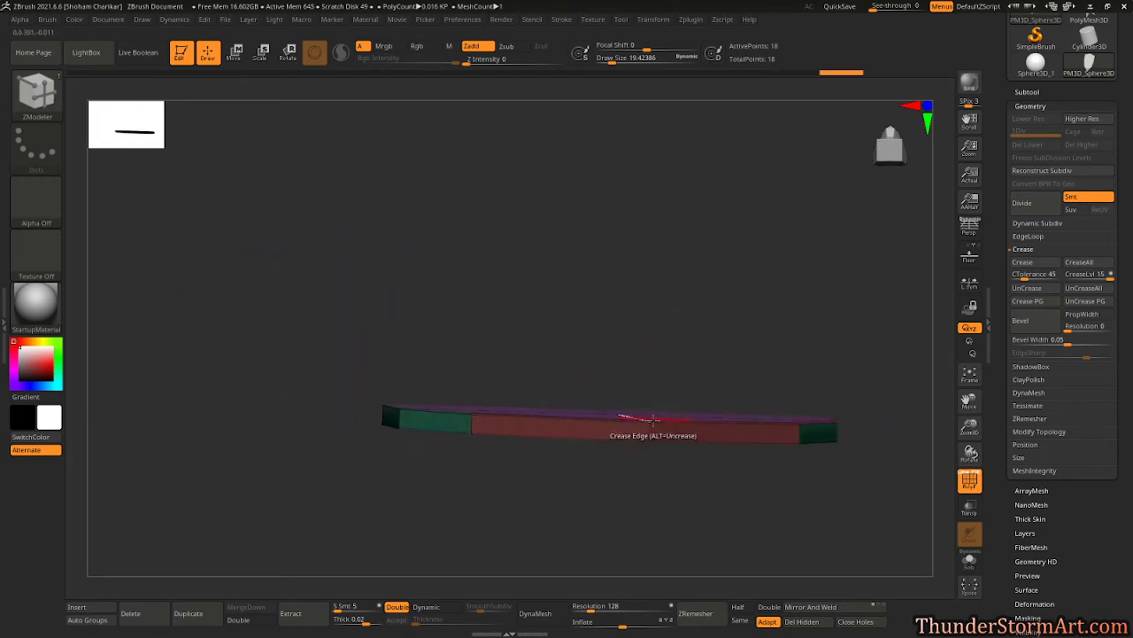
pyautogui.moveTo(712, 320); pyautogui.dragTo(701, 353)
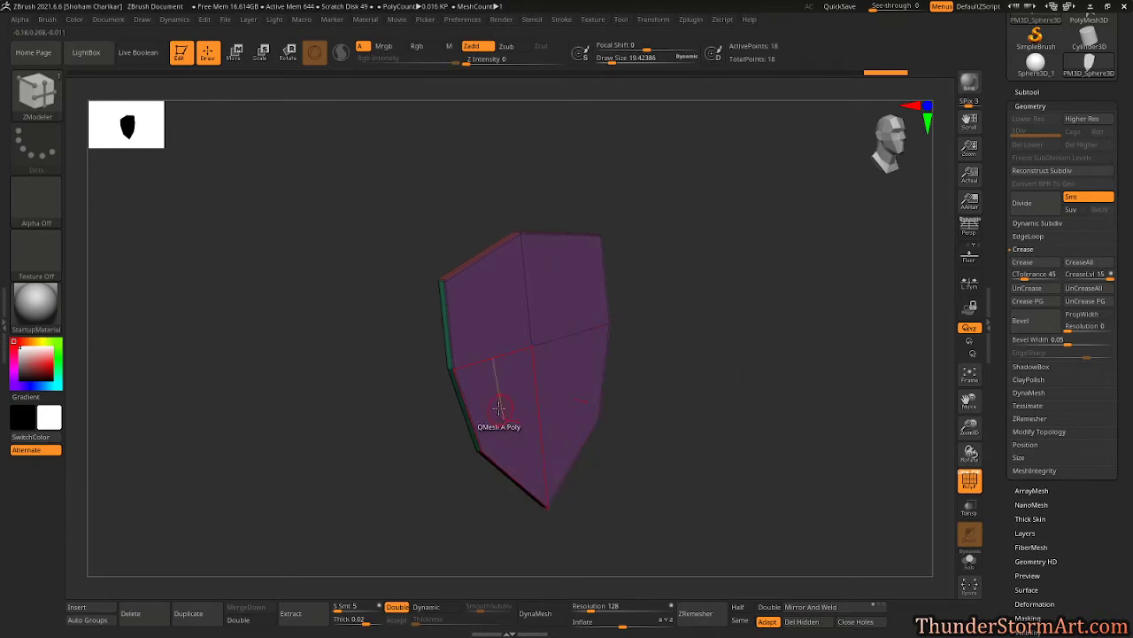
pyautogui.moveTo(628, 414); pyautogui.dragTo(694, 399)
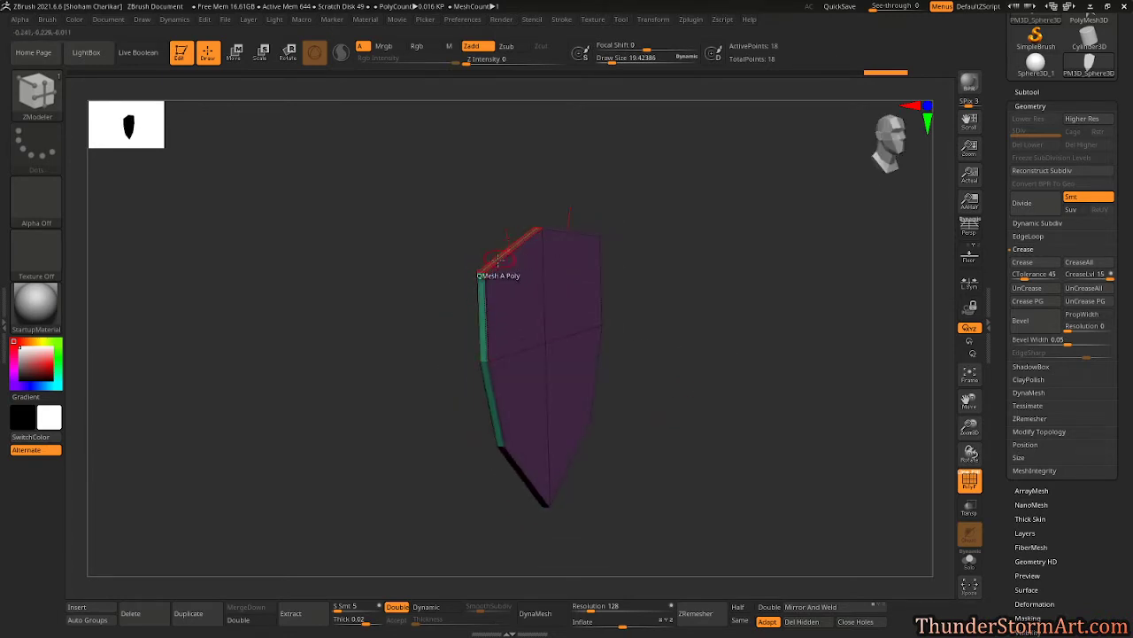
pyautogui.moveTo(665, 358); pyautogui.dragTo(642, 313)
pyautogui.moveTo(744, 372); pyautogui.dragTo(712, 360)
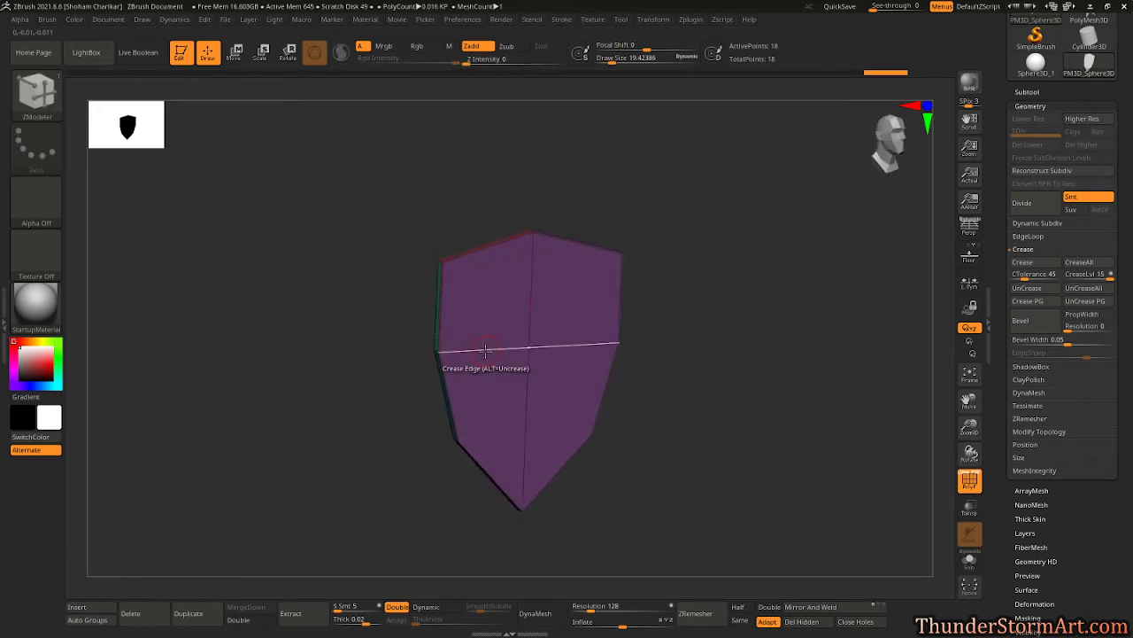
pyautogui.press('space')
pyautogui.click(463, 291)
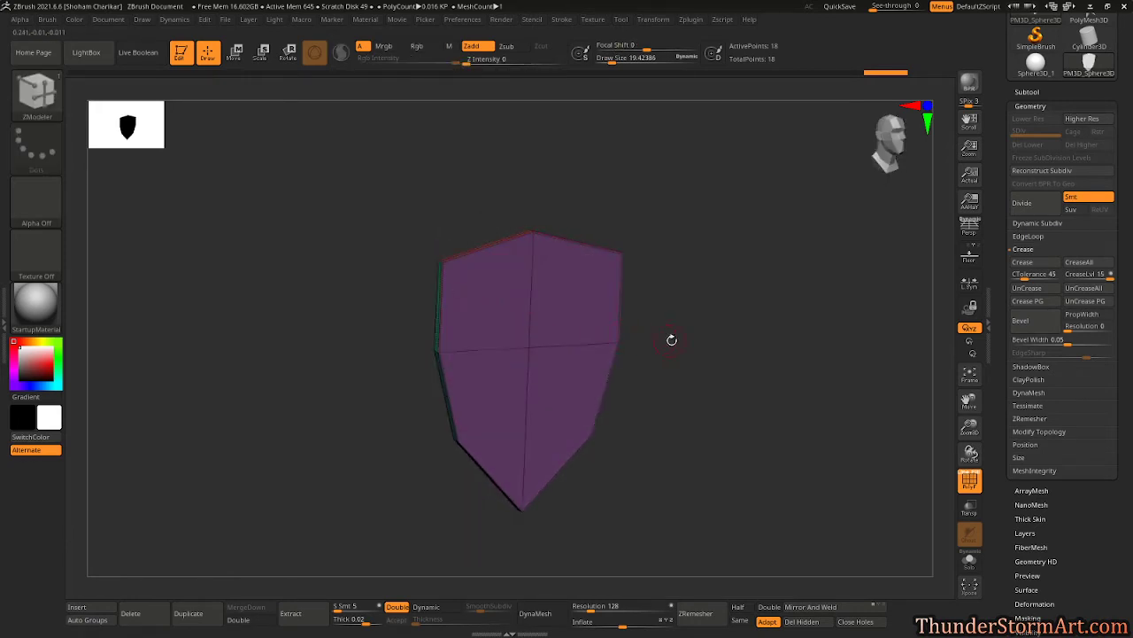
pyautogui.moveTo(739, 357); pyautogui.dragTo(731, 349)
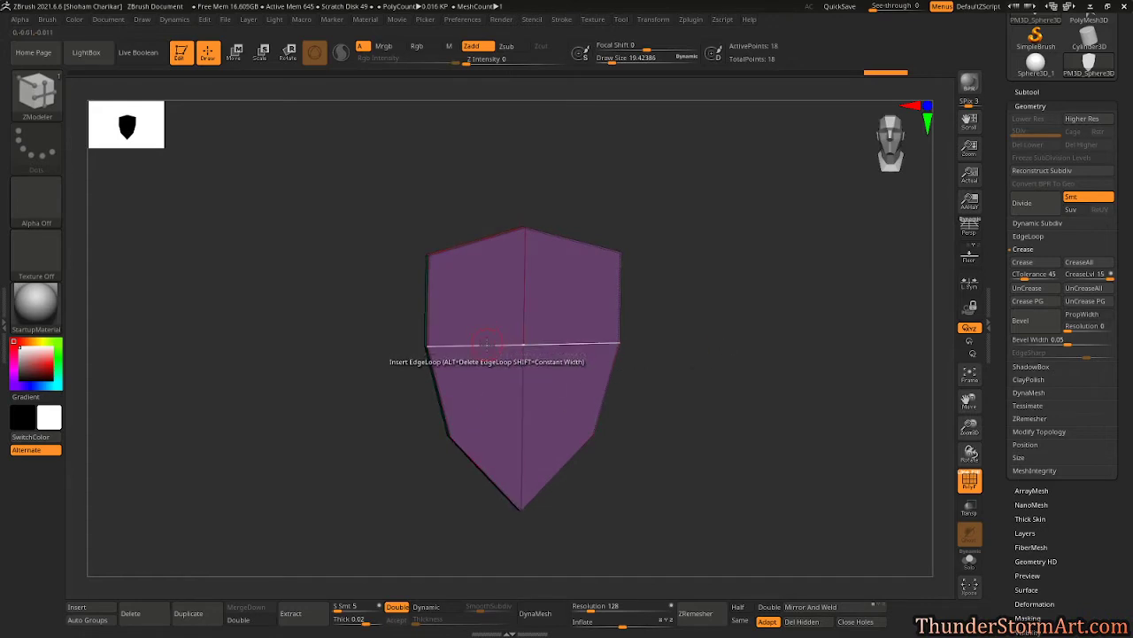
pyautogui.click(487, 346)
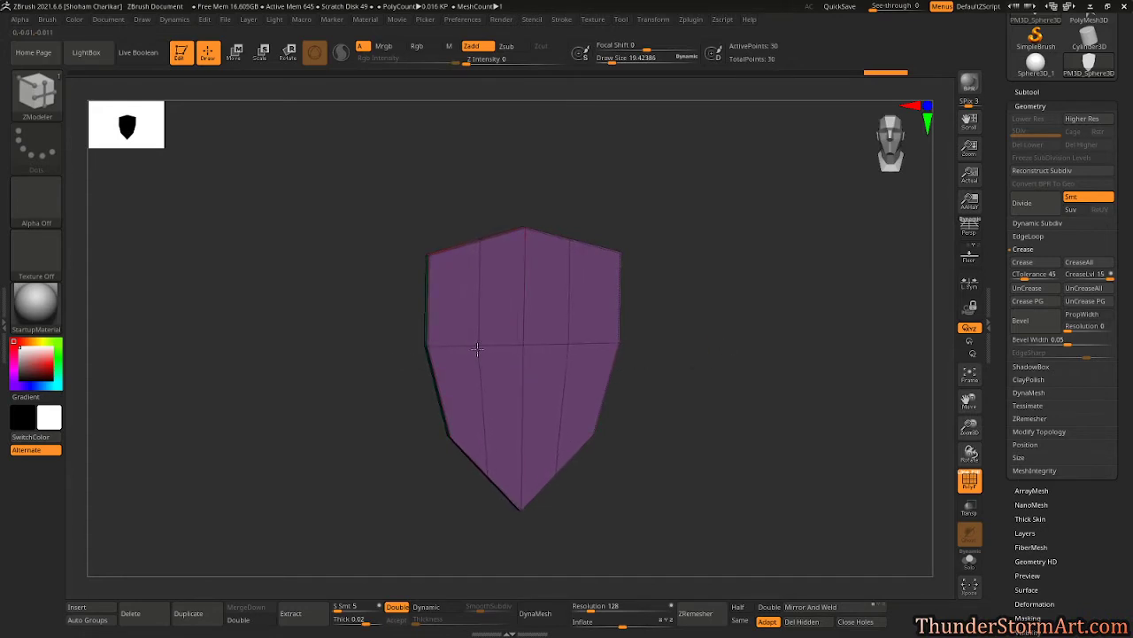
# - Mask the shield's outer side columns, stretch the central columns vertically into longer top and bottom points, and clear the mask
pyautogui.keyDown('alt'); pyautogui.moveTo(699, 390); pyautogui.dragTo(731, 394); pyautogui.keyUp('alt')
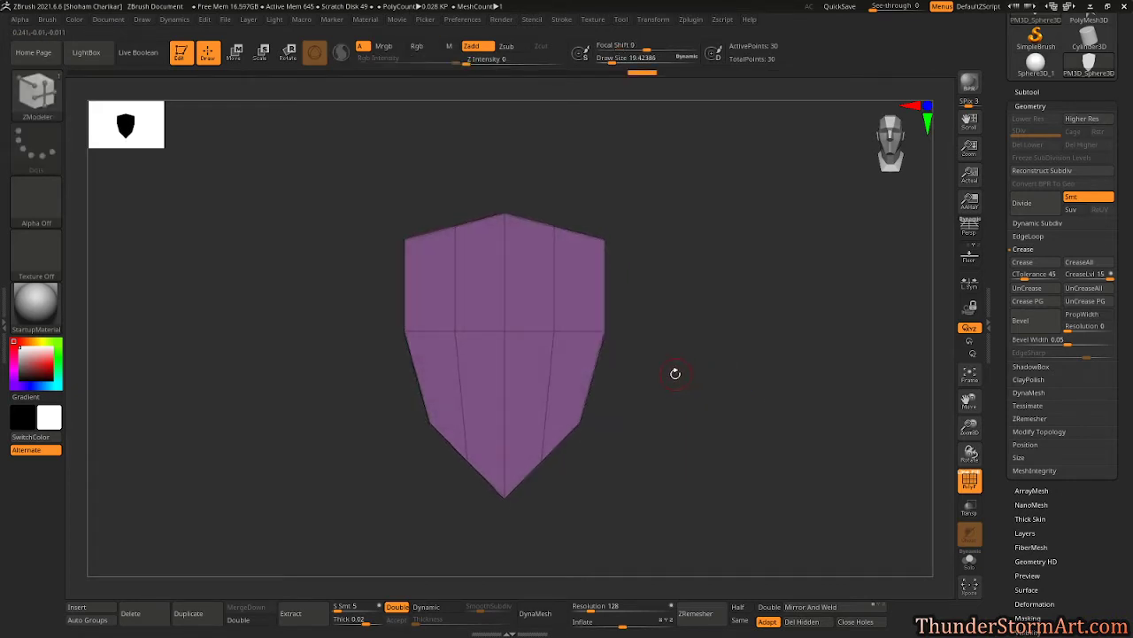
pyautogui.moveTo(531, 168)
pyautogui.keyDown('ctrl'); pyautogui.mouseDown()
pyautogui.moveTo(483, 395)
pyautogui.moveTo(478, 538)
pyautogui.mouseUp(); pyautogui.keyUp('ctrl')
pyautogui.press('w')
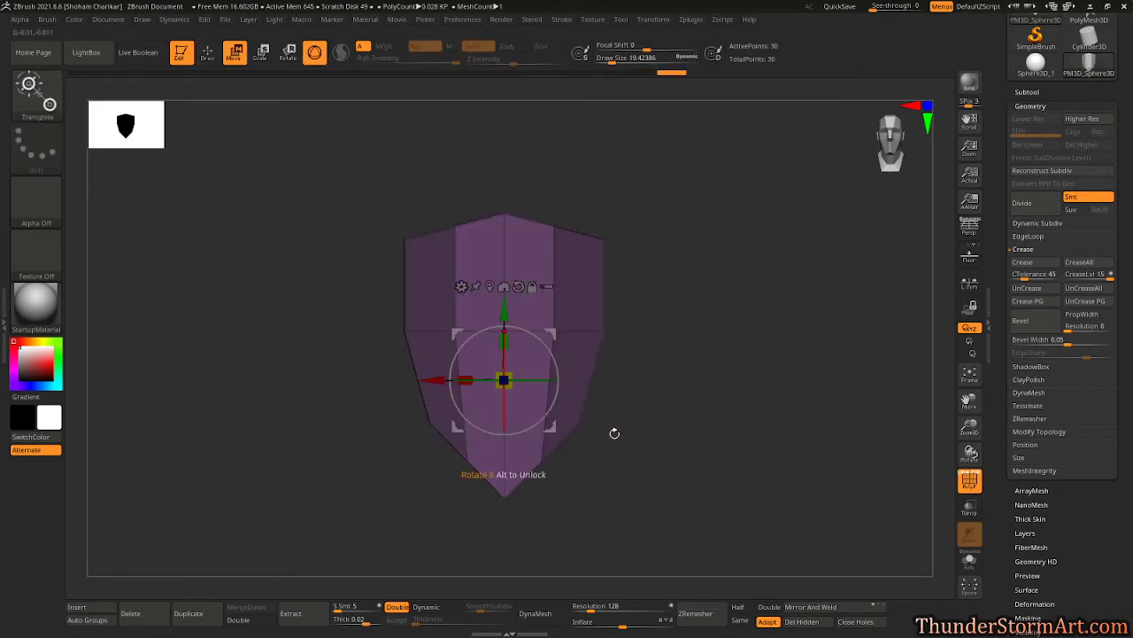
pyautogui.moveTo(504, 341); pyautogui.dragTo(509, 336)
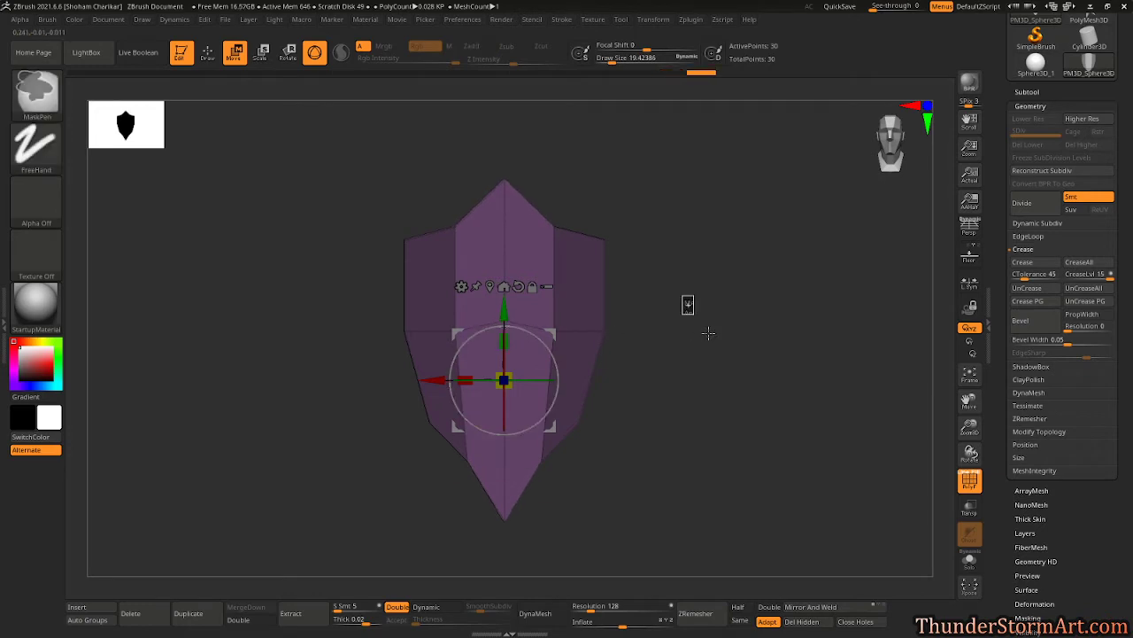
pyautogui.moveTo(708, 328)
pyautogui.keyDown('ctrl'); pyautogui.mouseDown()
pyautogui.moveTo(718, 394)
pyautogui.moveTo(729, 375)
pyautogui.moveTo(747, 407)
pyautogui.moveTo(754, 326)
pyautogui.moveTo(728, 333)
pyautogui.mouseUp(); pyautogui.keyUp('ctrl')
pyautogui.press('q')
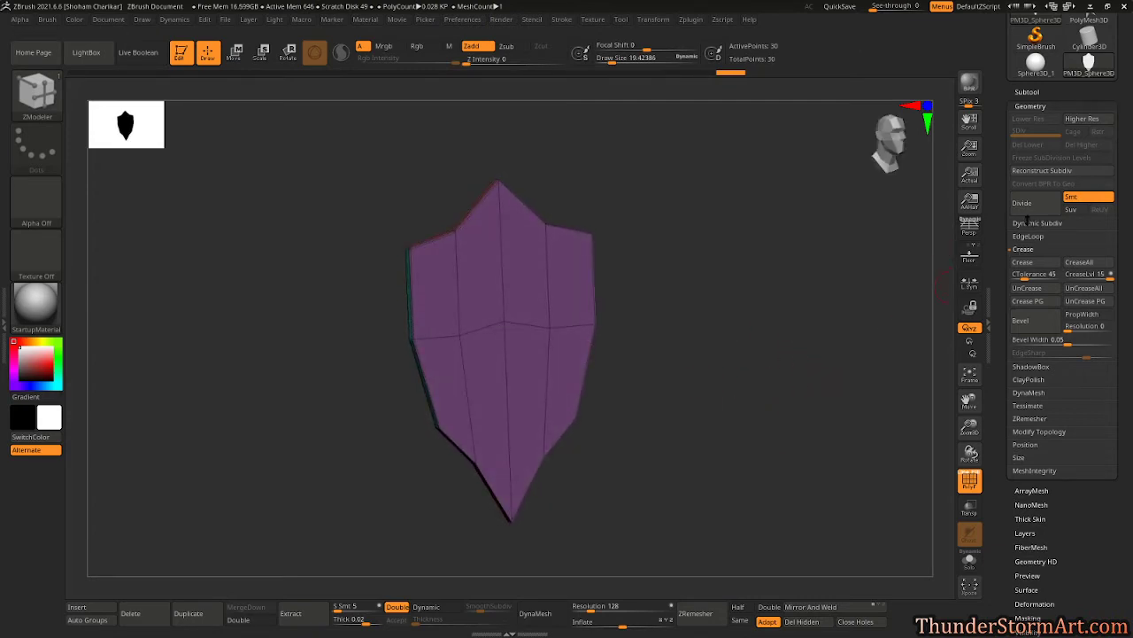
# - Divide the shield once to smooth its outline, and hide the polyframe
pyautogui.moveTo(705, 323); pyautogui.dragTo(691, 386)
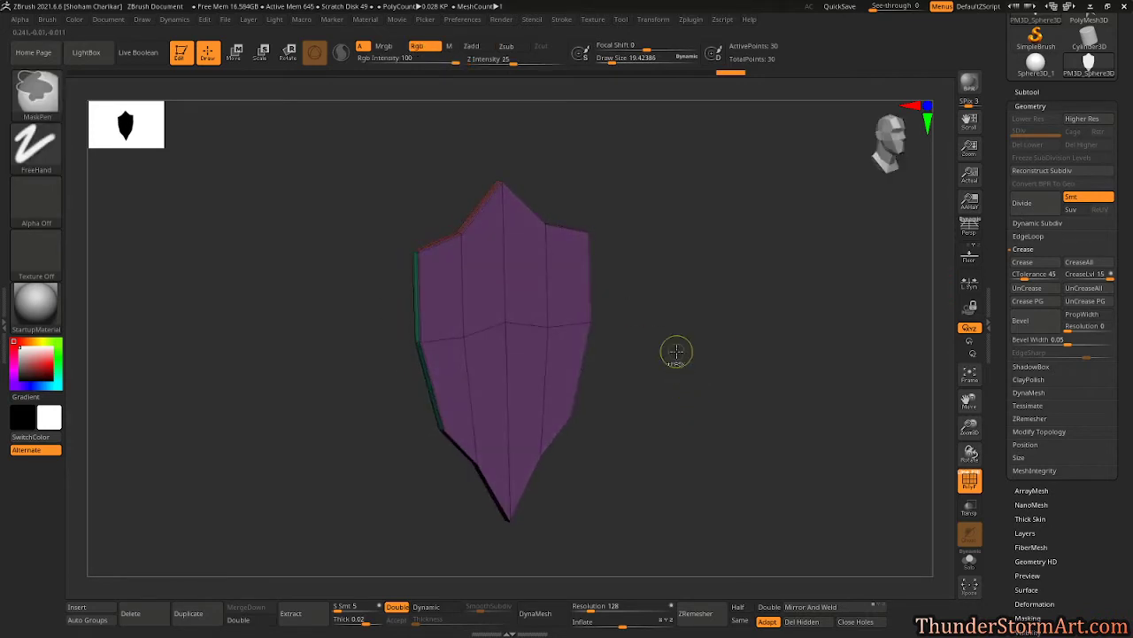
pyautogui.moveTo(734, 293); pyautogui.dragTo(725, 380)
pyautogui.hotkey('ctrl', 'd')
pyautogui.hotkey('shift', 'f')
pyautogui.moveTo(763, 311); pyautogui.dragTo(628, 292)
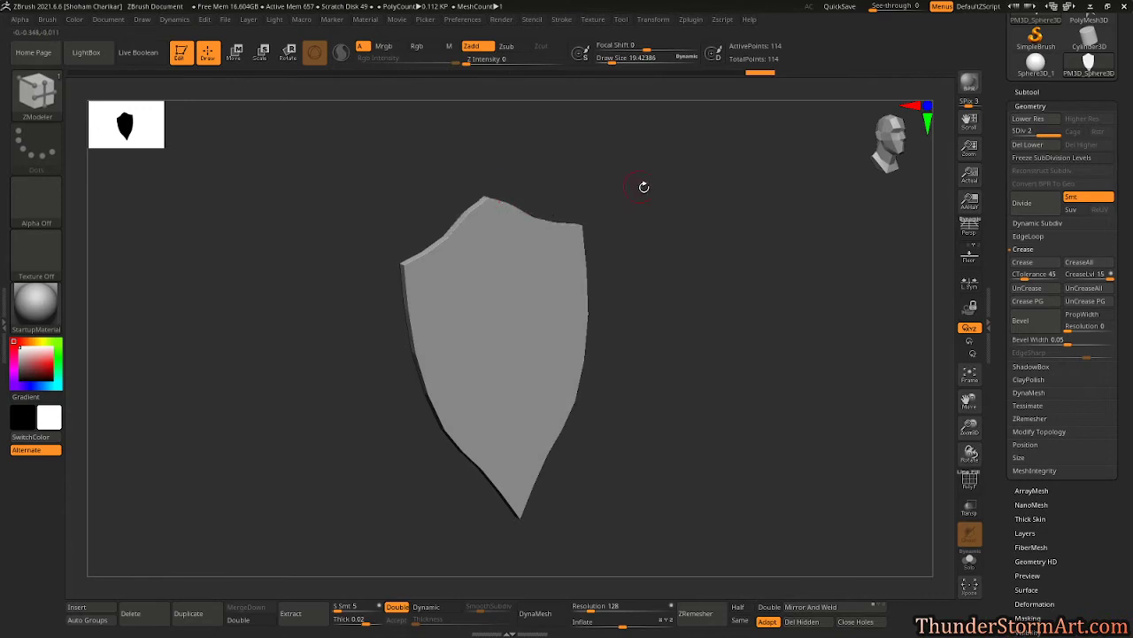
# - Compare the shield's upper edge at subdivision levels 1 and 2, finishing on level 1
pyautogui.keyDown('alt'); pyautogui.moveTo(701, 207); pyautogui.dragTo(801, 295); pyautogui.keyUp('alt')
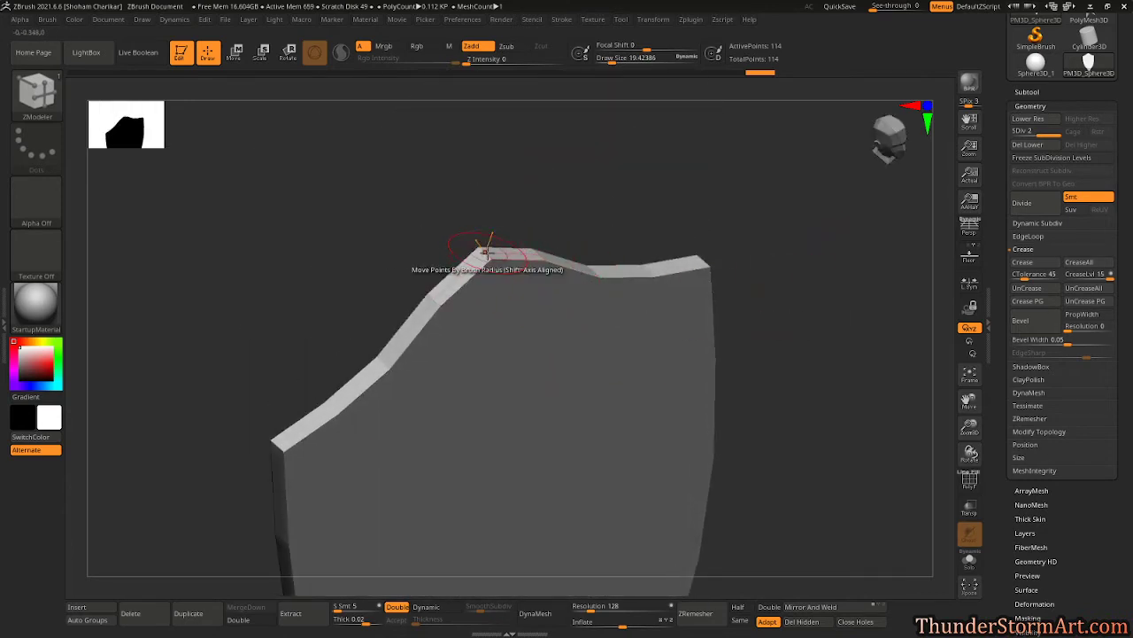
pyautogui.keyDown('alt'); pyautogui.moveTo(518, 208); pyautogui.dragTo(551, 216); pyautogui.keyUp('alt')
pyautogui.press('shift')
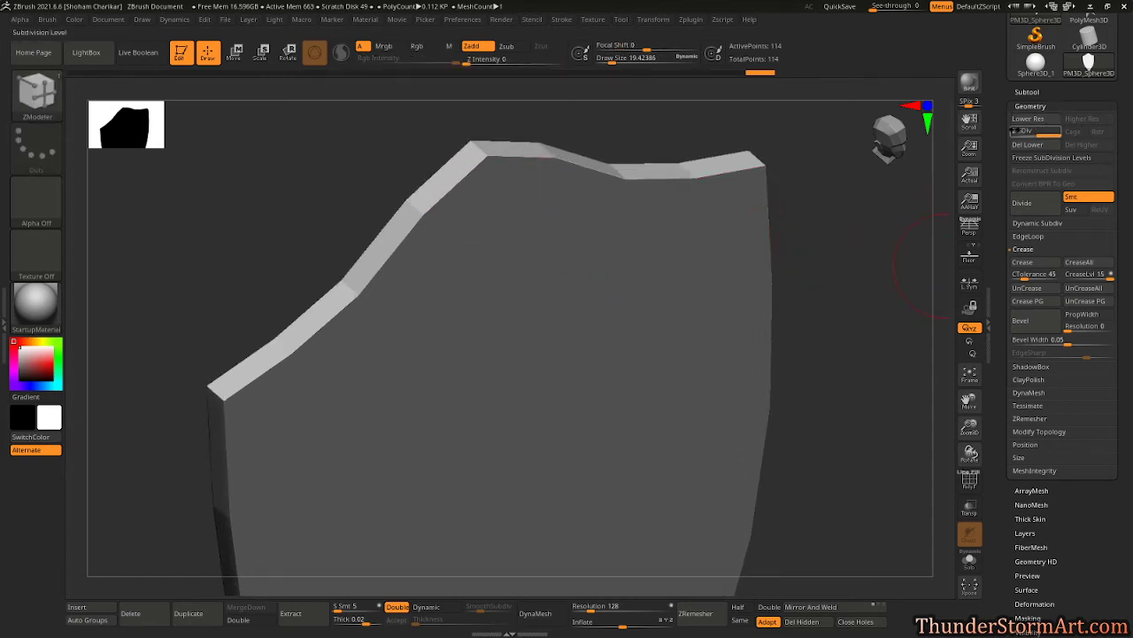
pyautogui.hotkey('shift', 'd')
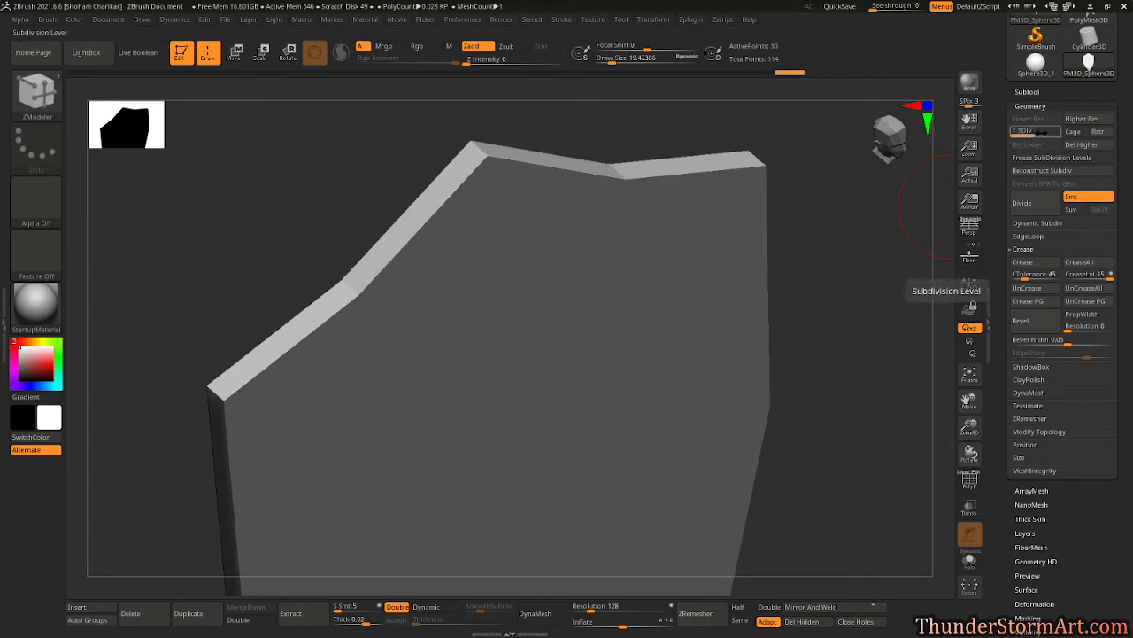
pyautogui.press('d')
pyautogui.hotkey('shift', 'd')
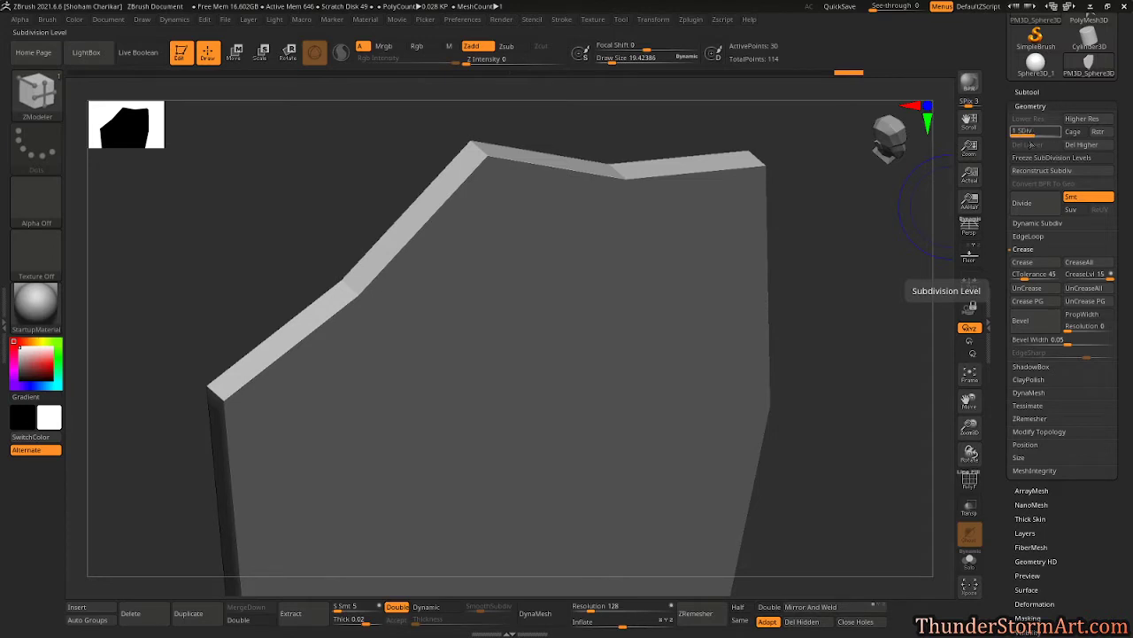
pyautogui.keyDown('alt'); pyautogui.moveTo(823, 271); pyautogui.dragTo(816, 266); pyautogui.keyUp('alt')
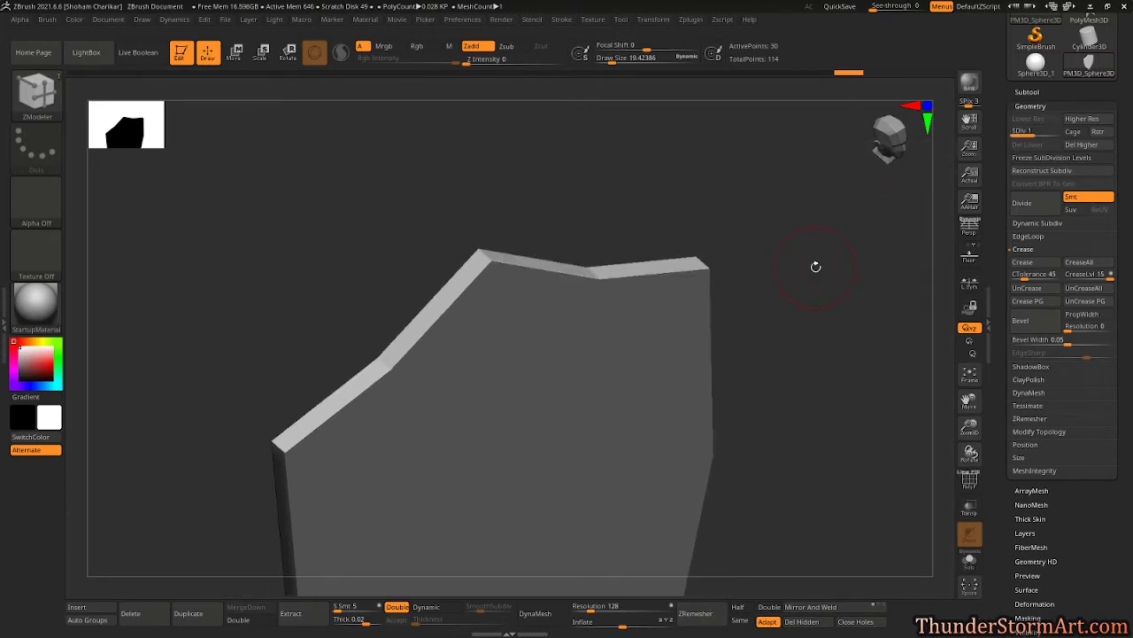
# - Show the polyframe again and set the ZModeler edge action to Crease
pyautogui.hotkey('shift', 'f')
pyautogui.keyDown('alt'); pyautogui.moveTo(614, 204); pyautogui.dragTo(614, 222); pyautogui.keyUp('alt')
pyautogui.moveTo(589, 177)
pyautogui.keyDown('alt'); pyautogui.mouseDown()
pyautogui.moveTo(596, 188)
pyautogui.moveTo(610, 168)
pyautogui.moveTo(623, 181)
pyautogui.moveTo(584, 196)
pyautogui.mouseUp(); pyautogui.keyUp('alt')
pyautogui.press('space')
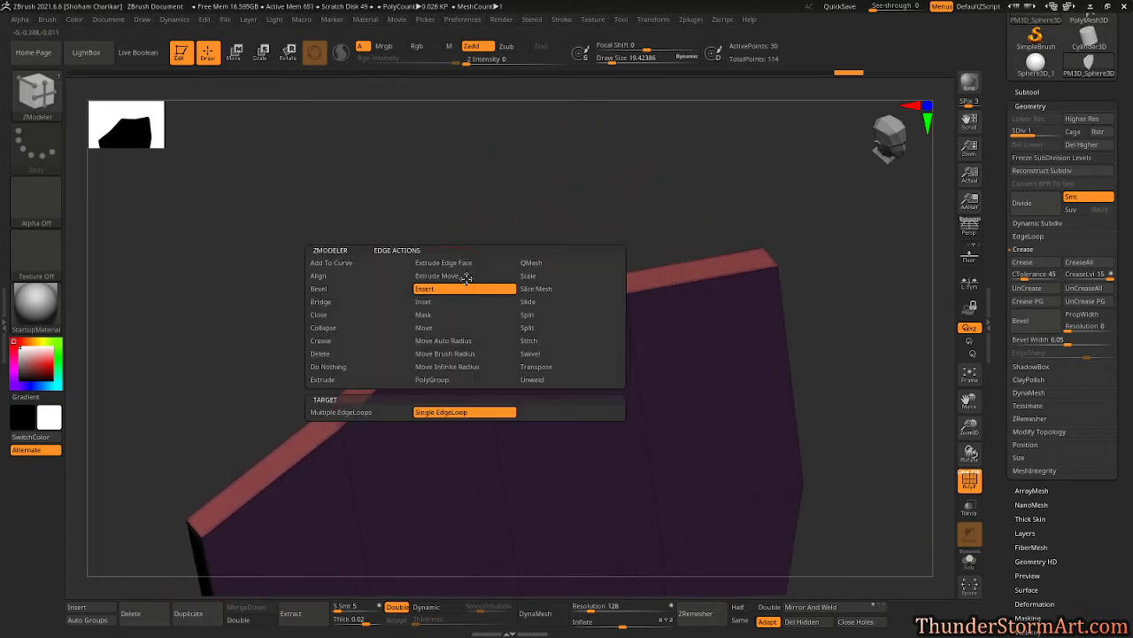
pyautogui.click(340, 341)
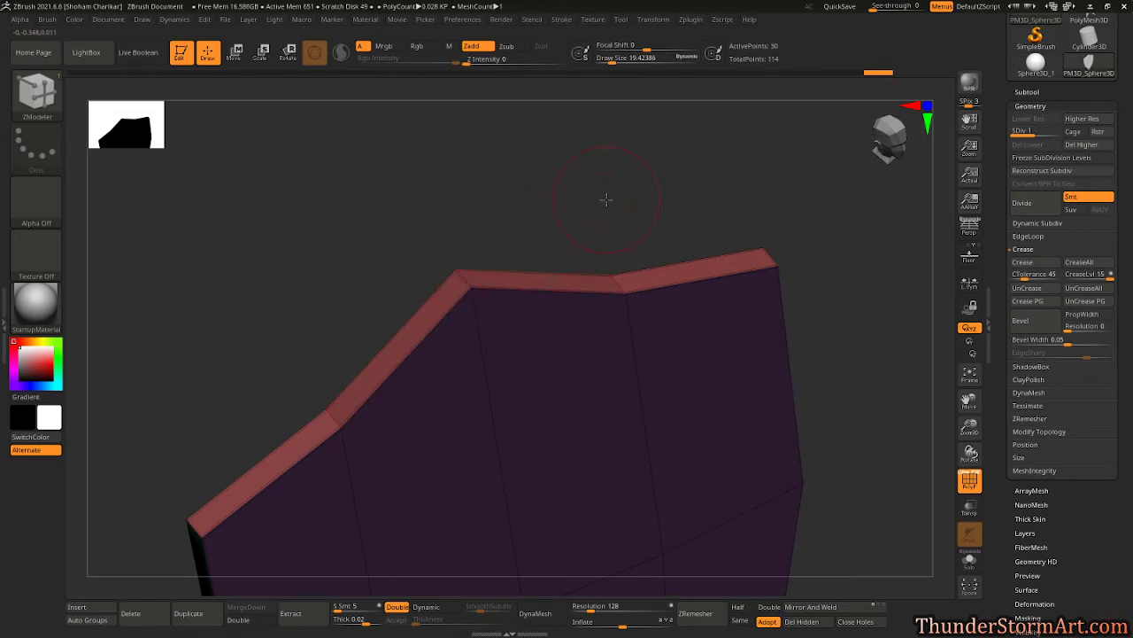
pyautogui.moveTo(607, 200); pyautogui.dragTo(753, 224)
pyautogui.moveTo(831, 253); pyautogui.dragTo(827, 233)
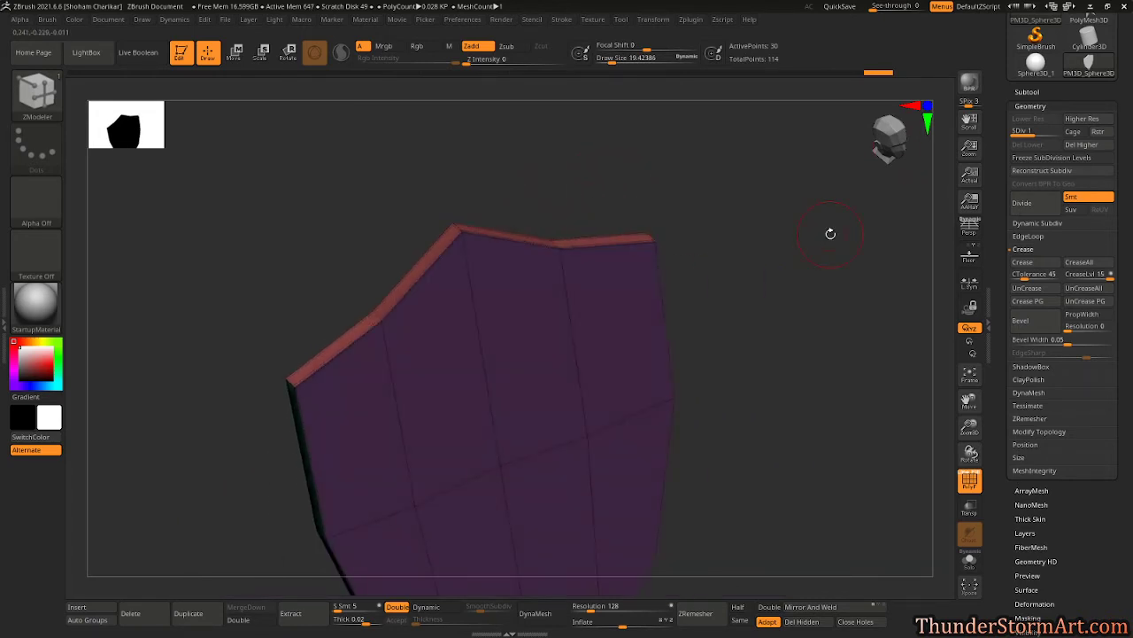
# - Hide the polyframe and return the shield to subdivision level 2
pyautogui.hotkey('shift', 'f')
pyautogui.hotkey('ctrl', 'd')
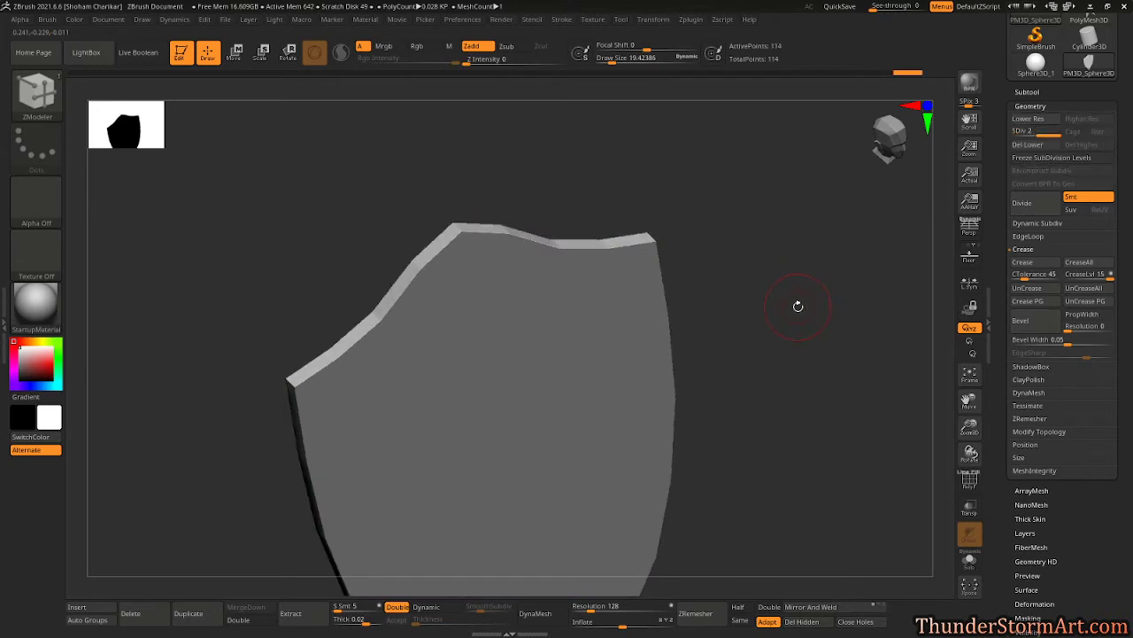
pyautogui.moveTo(809, 334); pyautogui.dragTo(624, 299)
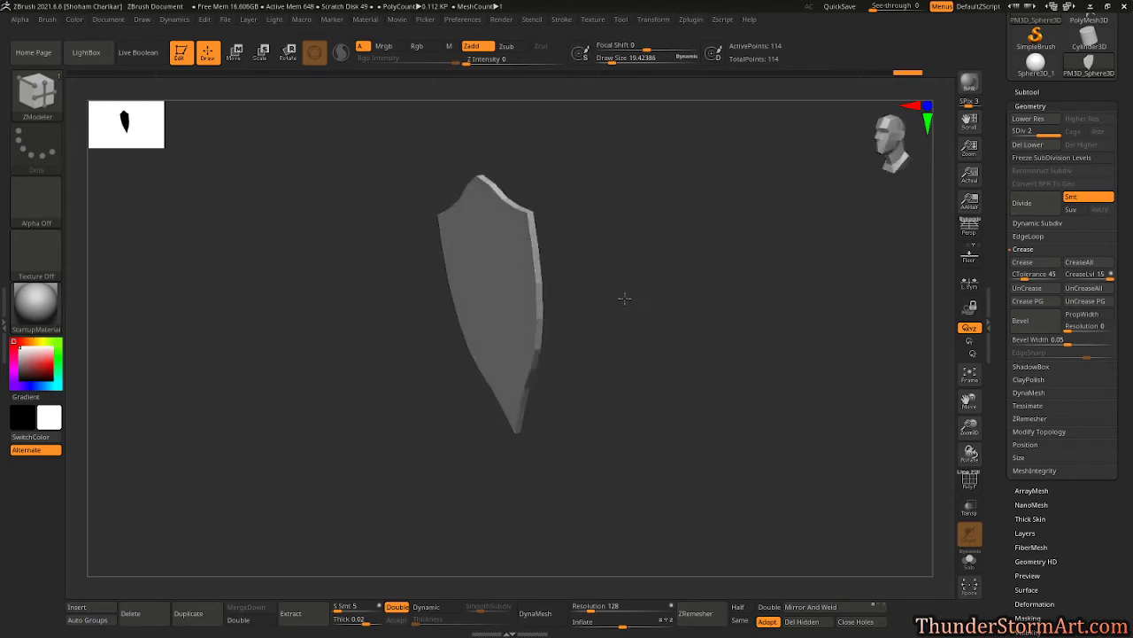
pyautogui.moveTo(698, 268); pyautogui.dragTo(673, 272)
# - Compare subdivision levels 1 and 2 with the polyframe shown, and delete the lower level while on level 2
pyautogui.hotkey('shift', 'f')
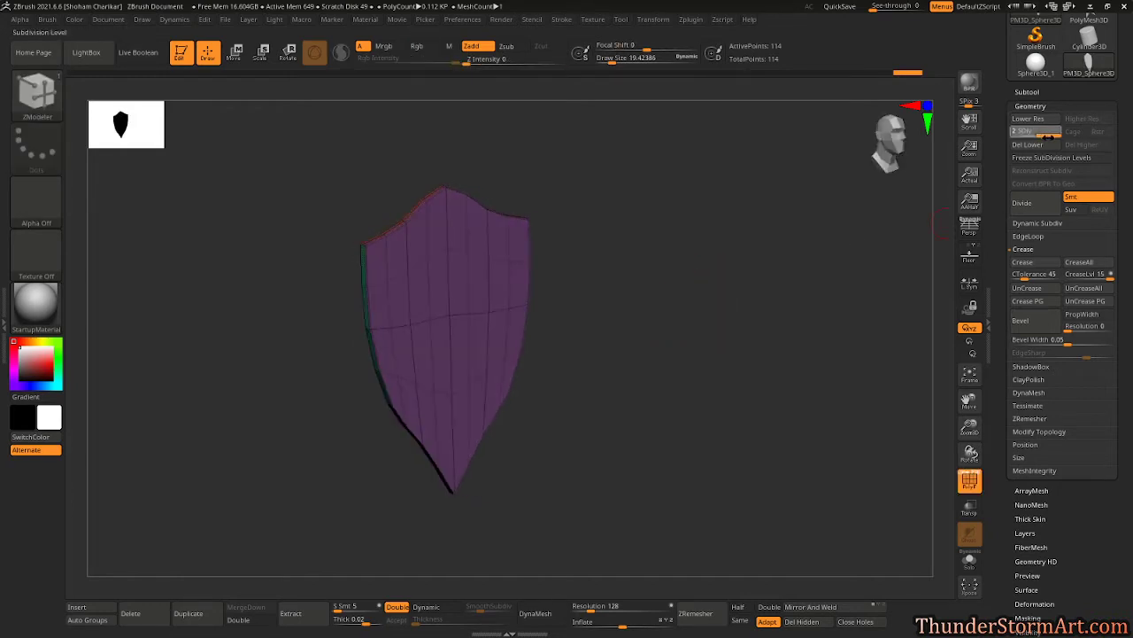
pyautogui.moveTo(1047, 135); pyautogui.dragTo(1028, 148)
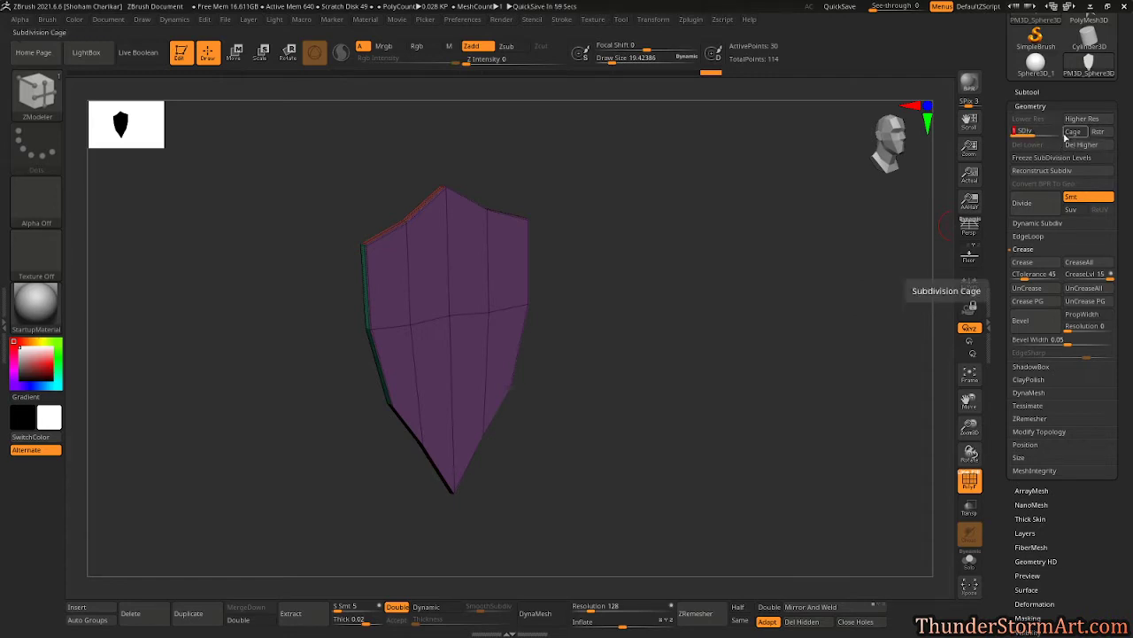
pyautogui.moveTo(1027, 131); pyautogui.dragTo(1059, 132)
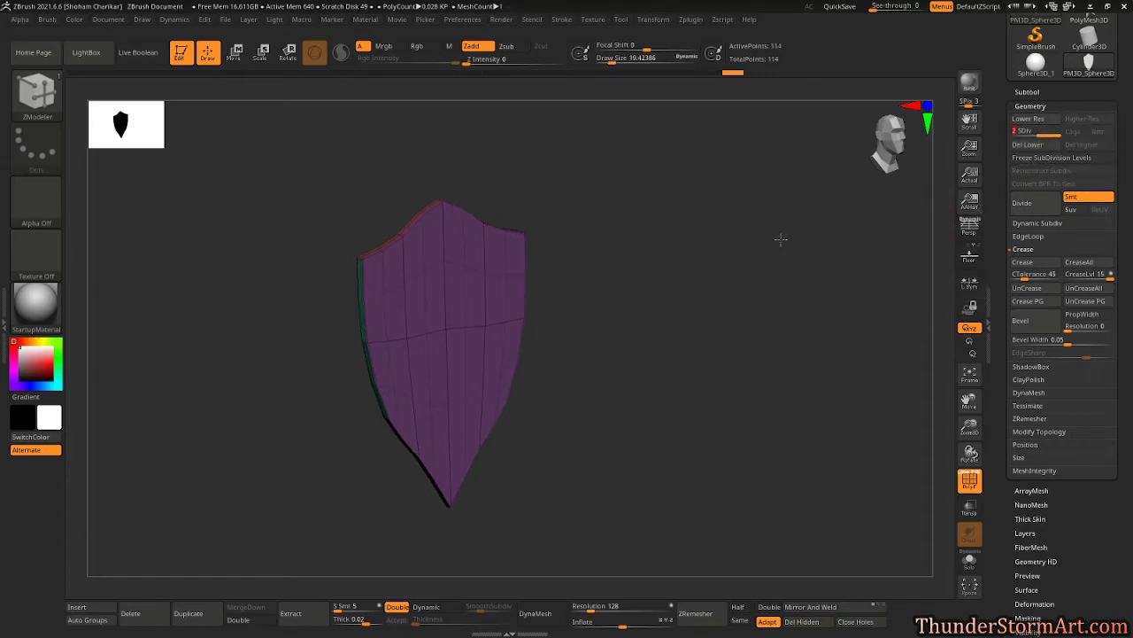
pyautogui.moveTo(752, 249); pyautogui.dragTo(758, 246)
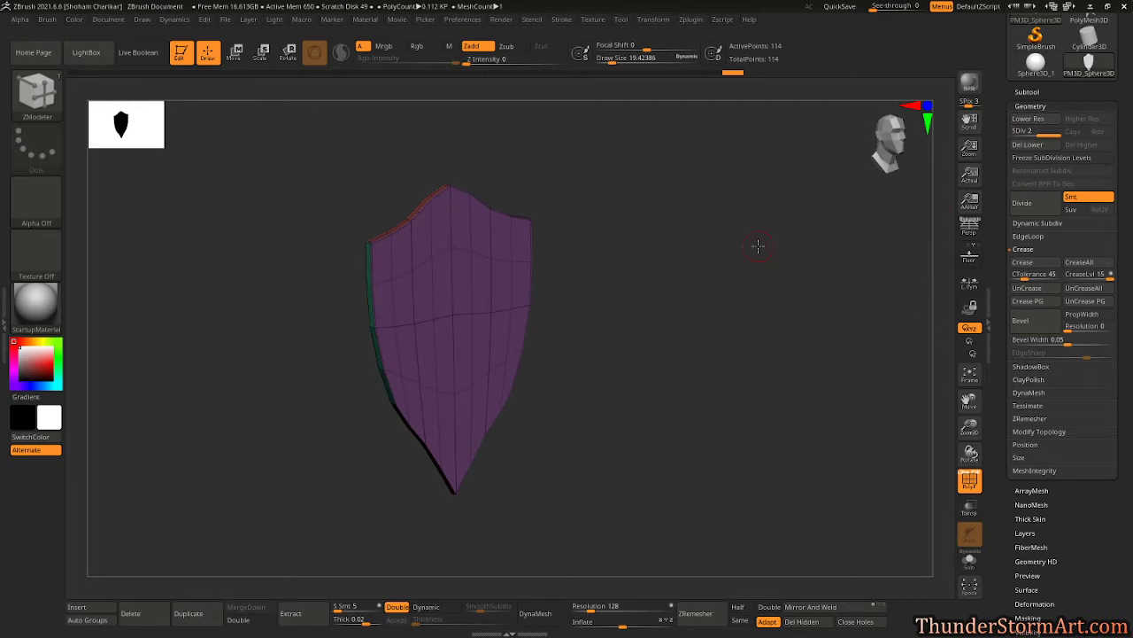
pyautogui.click(1033, 145)
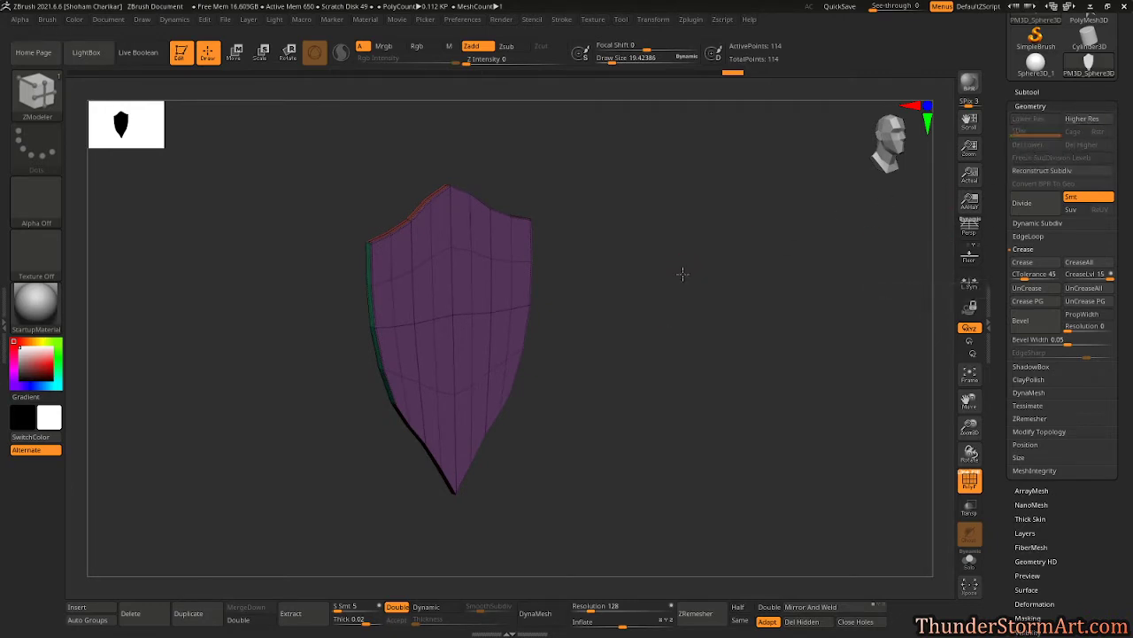
# - Undo the deletion of the shield's lower subdivision level and compare levels 1 and 2, finishing on level 2
pyautogui.moveTo(682, 273)
pyautogui.mouseDown()
pyautogui.moveTo(638, 270)
pyautogui.moveTo(635, 258)
pyautogui.moveTo(611, 310)
pyautogui.mouseUp()
pyautogui.hotkey('ctrl', 'z')
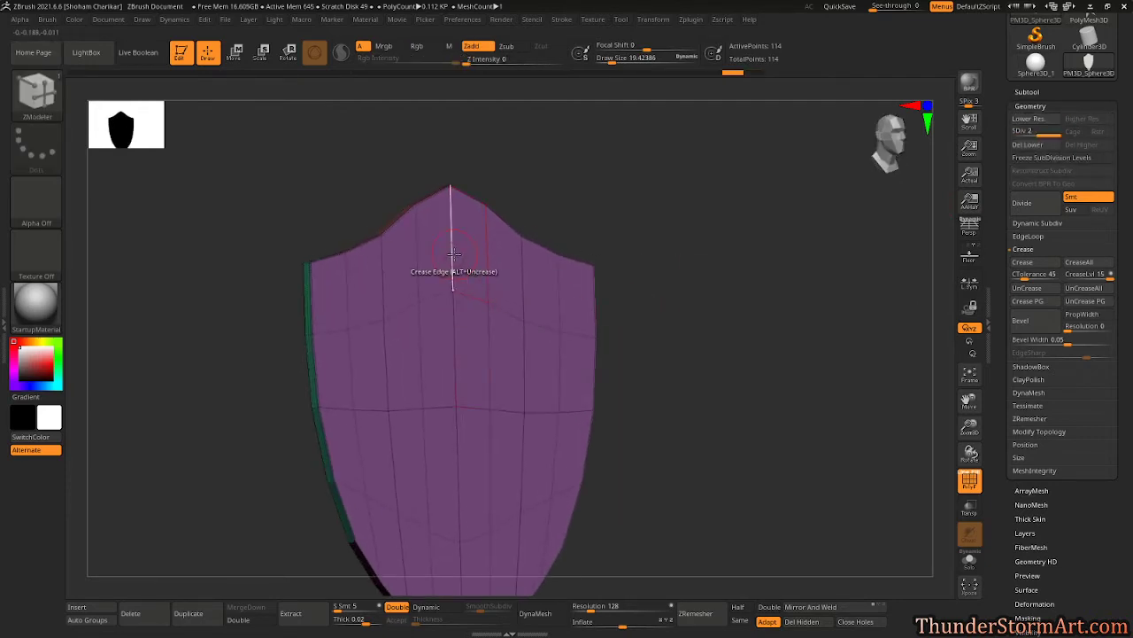
pyautogui.hotkey('shift', 'd')
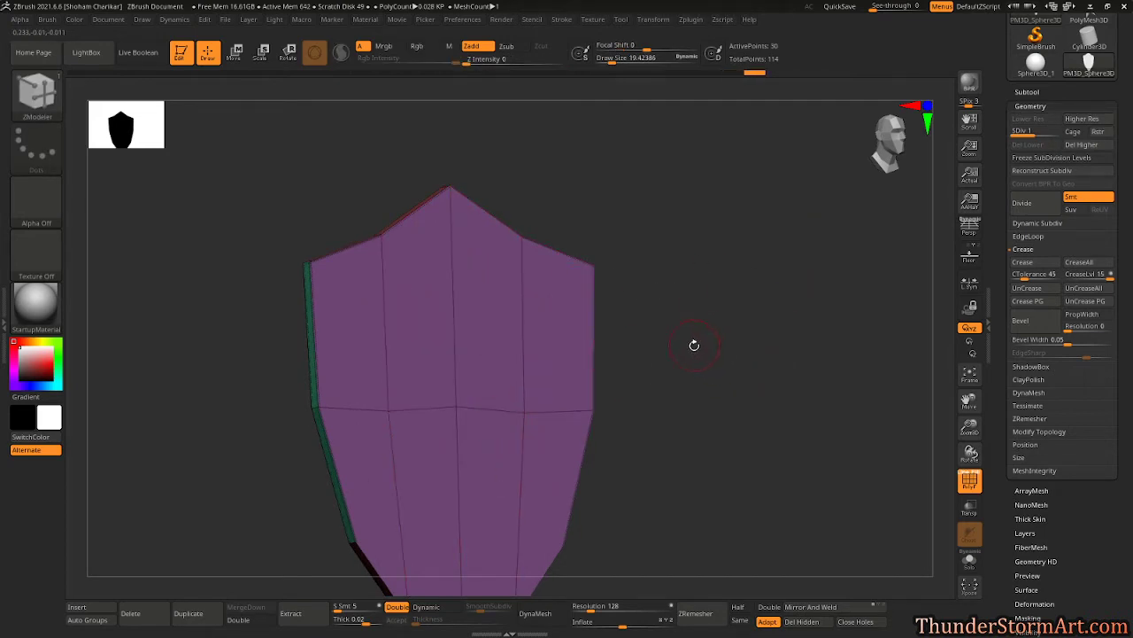
pyautogui.moveTo(694, 344)
pyautogui.keyDown('alt'); pyautogui.mouseDown()
pyautogui.moveTo(721, 291)
pyautogui.moveTo(720, 304)
pyautogui.mouseUp(); pyautogui.keyUp('alt')
pyautogui.hotkey('ctrl', 'd')
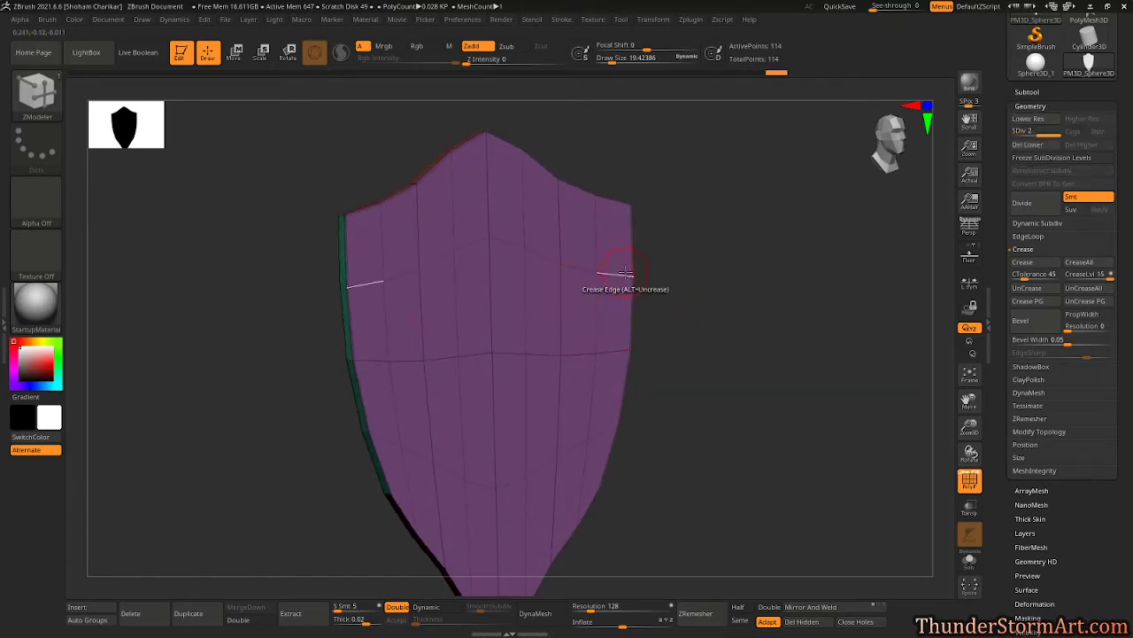
# - Inspect the shield's upper part and delete its lower subdivision level while on level 2
pyautogui.moveTo(727, 265); pyautogui.dragTo(735, 323)
pyautogui.click(372, 292)
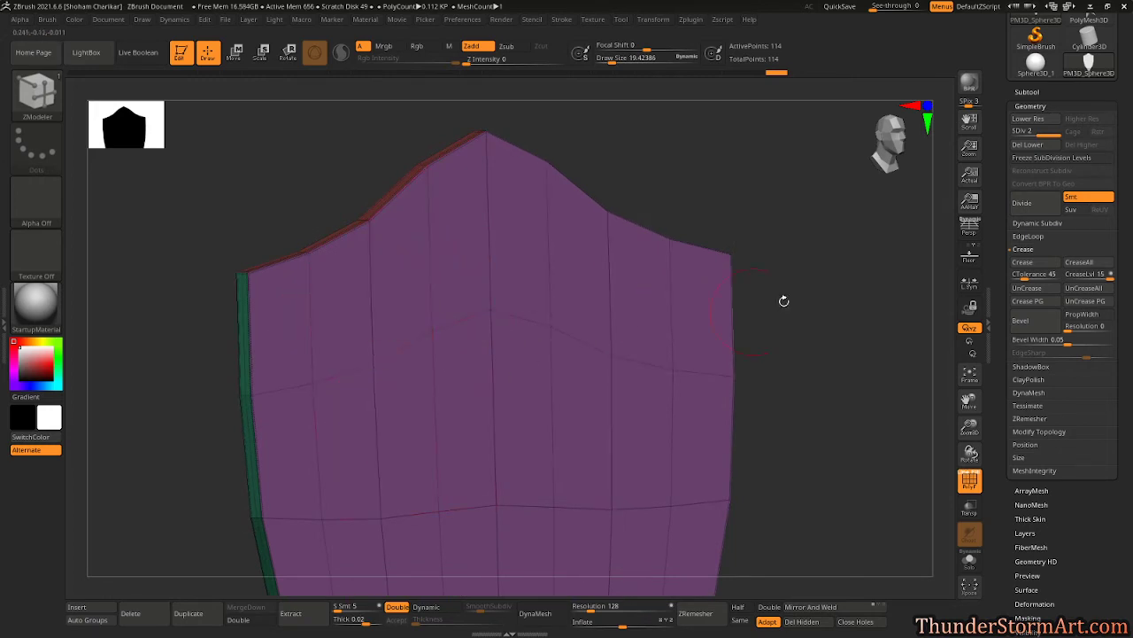
pyautogui.keyDown('alt'); pyautogui.moveTo(850, 336); pyautogui.dragTo(855, 281); pyautogui.keyUp('alt')
pyautogui.click(1040, 145)
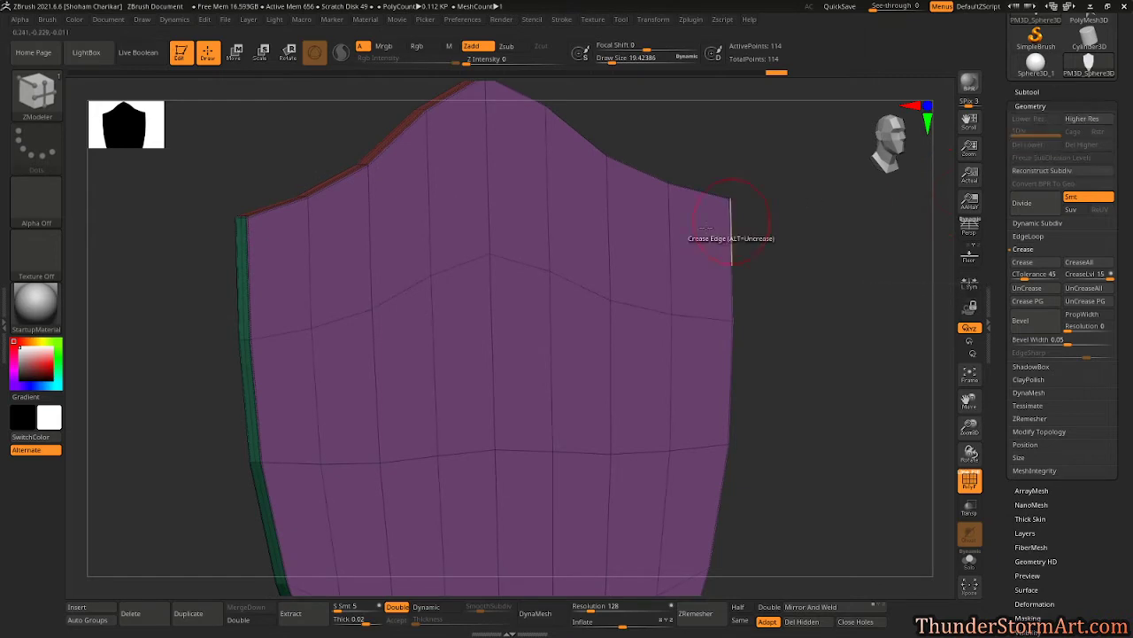
pyautogui.moveTo(718, 322)
pyautogui.mouseDown()
pyautogui.moveTo(734, 328)
pyautogui.moveTo(719, 279)
pyautogui.moveTo(732, 296)
pyautogui.moveTo(696, 292)
pyautogui.moveTo(779, 298)
pyautogui.moveTo(721, 316)
pyautogui.moveTo(690, 274)
pyautogui.moveTo(678, 286)
pyautogui.moveTo(751, 302)
pyautogui.moveTo(721, 281)
pyautogui.moveTo(719, 331)
pyautogui.mouseUp()
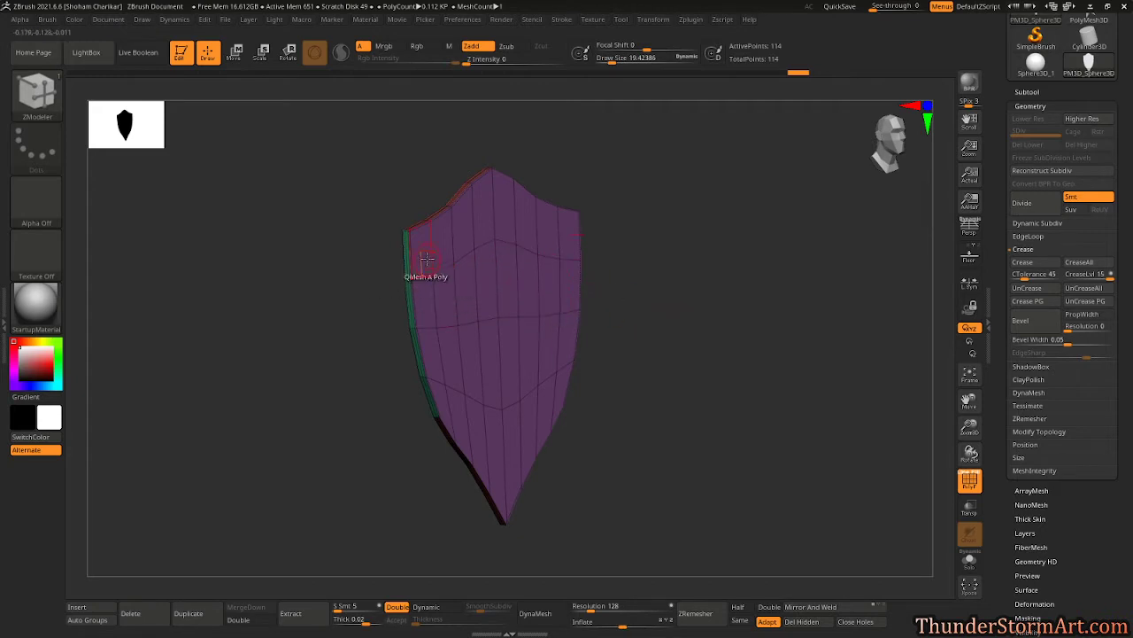
# - Curve the shield with the Bend Arc deformer by about -15° and accept the deformation
pyautogui.press('w')
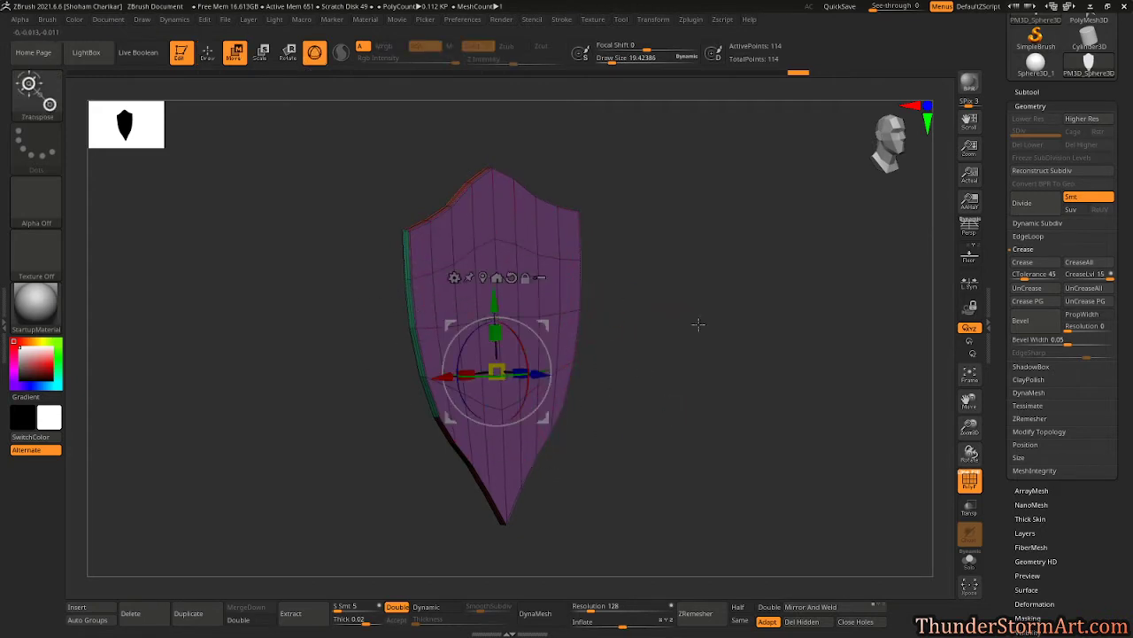
pyautogui.moveTo(698, 324); pyautogui.dragTo(706, 363)
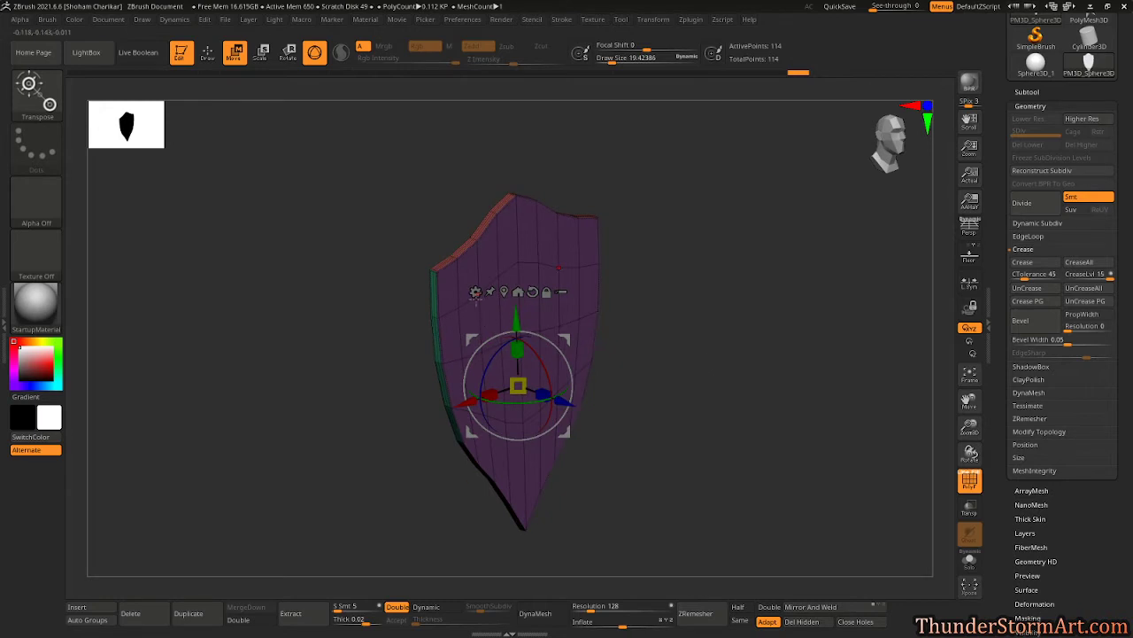
pyautogui.click(475, 292)
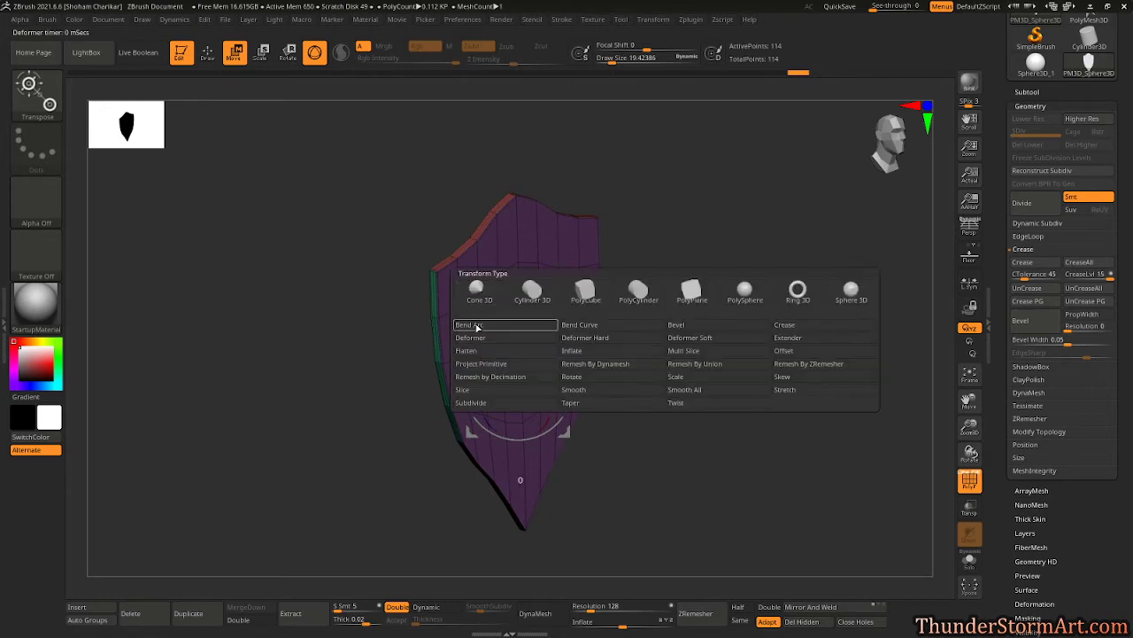
pyautogui.click(469, 325)
pyautogui.moveTo(644, 324); pyautogui.dragTo(674, 310)
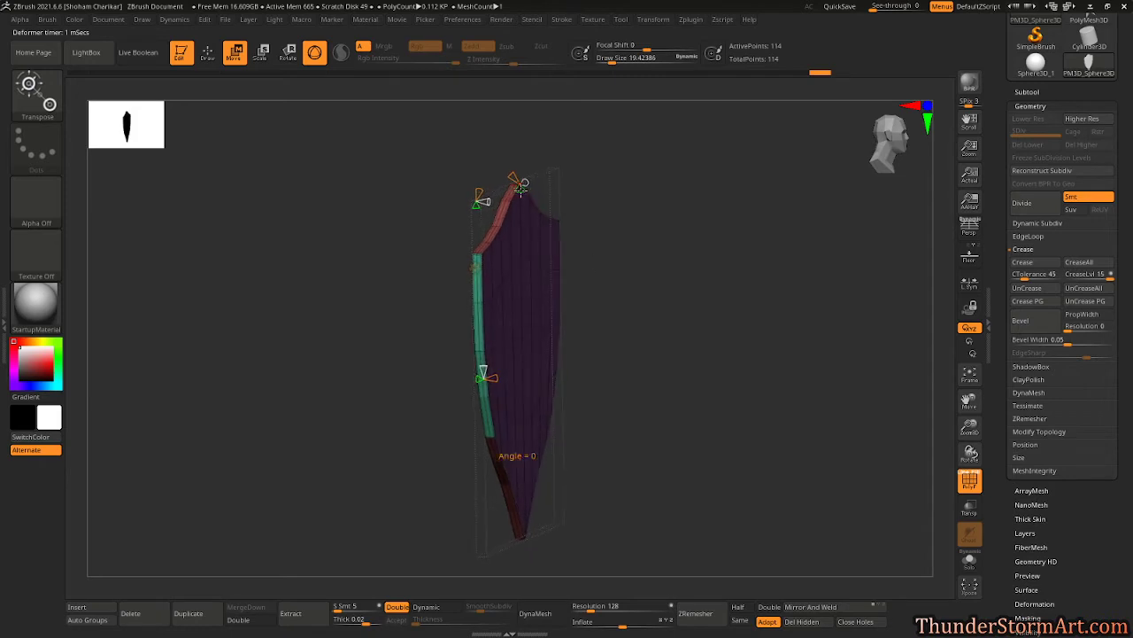
pyautogui.moveTo(519, 190); pyautogui.dragTo(480, 189)
pyautogui.moveTo(643, 237); pyautogui.dragTo(699, 327)
pyautogui.moveTo(520, 455); pyautogui.dragTo(529, 455)
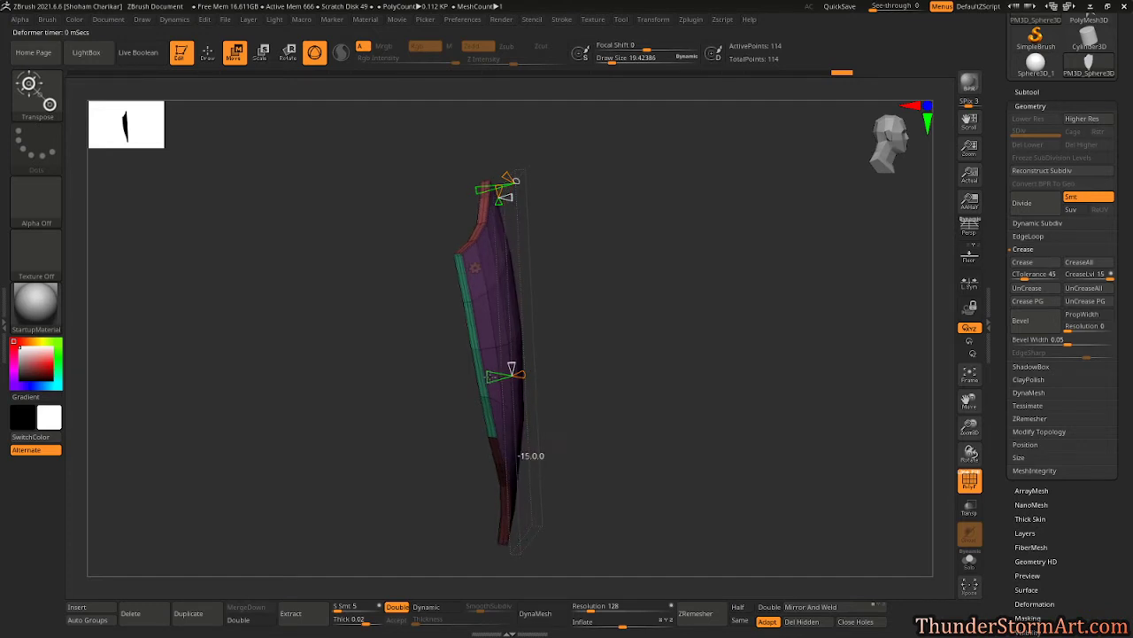
pyautogui.moveTo(584, 400); pyautogui.dragTo(730, 375)
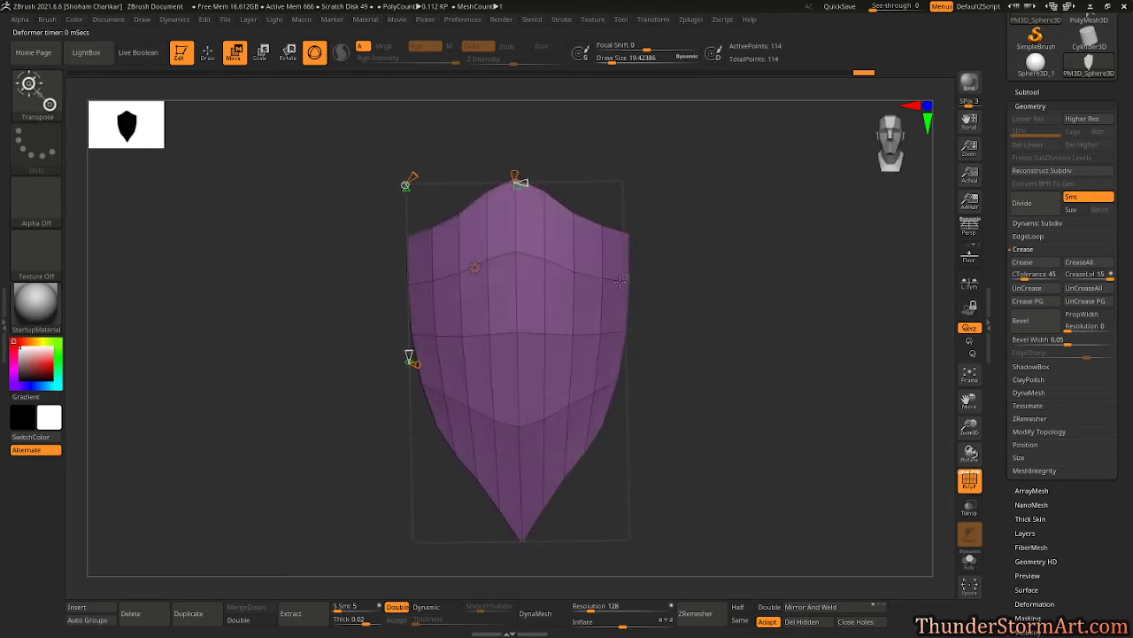
pyautogui.moveTo(620, 282); pyautogui.dragTo(641, 283)
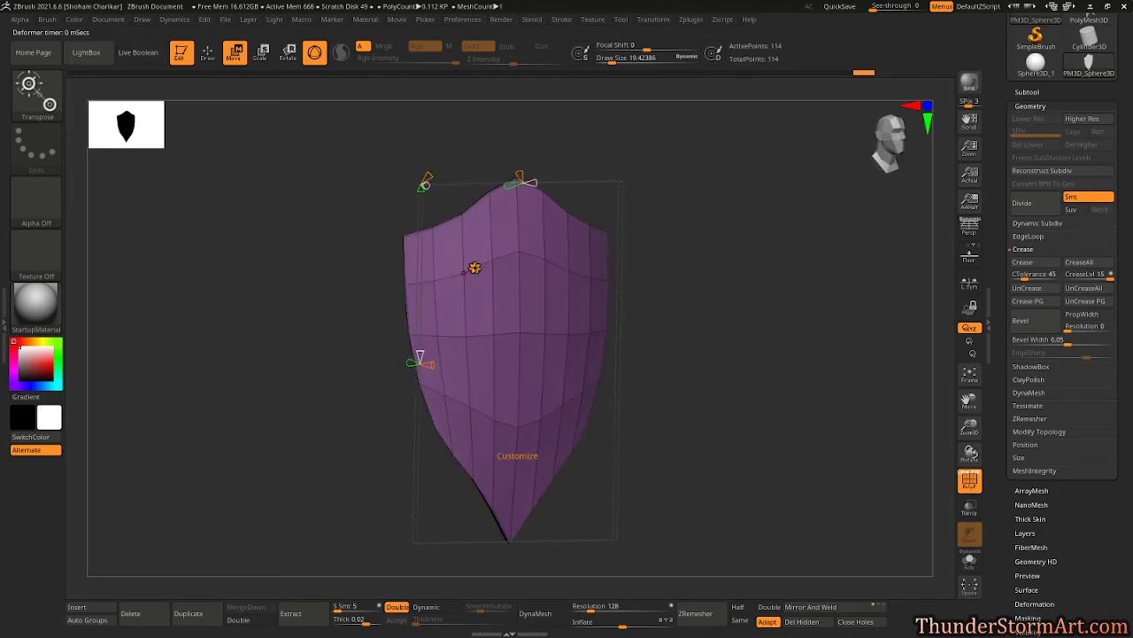
pyautogui.click(475, 267)
pyautogui.click(661, 268)
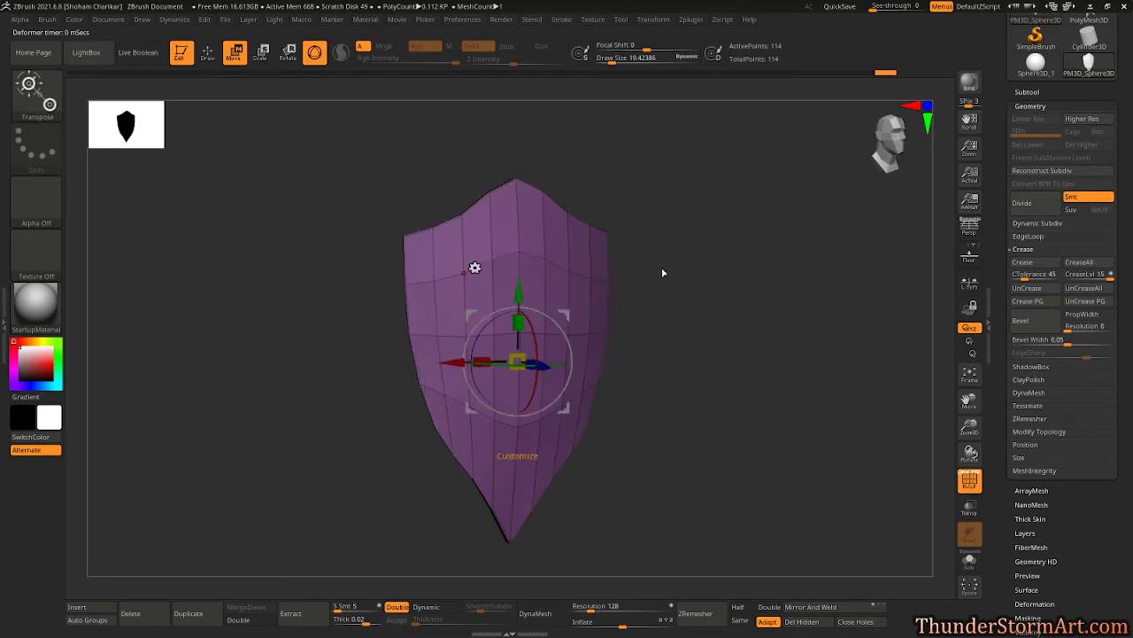
# - Return to draw mode and hide the polyframe on the bent shield
pyautogui.keyDown('ctrl'); pyautogui.moveTo(748, 337); pyautogui.dragTo(707, 341, button='right'); pyautogui.keyUp('ctrl')
pyautogui.press('q')
pyautogui.moveTo(708, 341)
pyautogui.mouseDown()
pyautogui.moveTo(740, 352)
pyautogui.moveTo(778, 342)
pyautogui.moveTo(647, 338)
pyautogui.moveTo(667, 354)
pyautogui.moveTo(411, 345)
pyautogui.moveTo(488, 347)
pyautogui.mouseUp()
pyautogui.hotkey('shift', 'f')
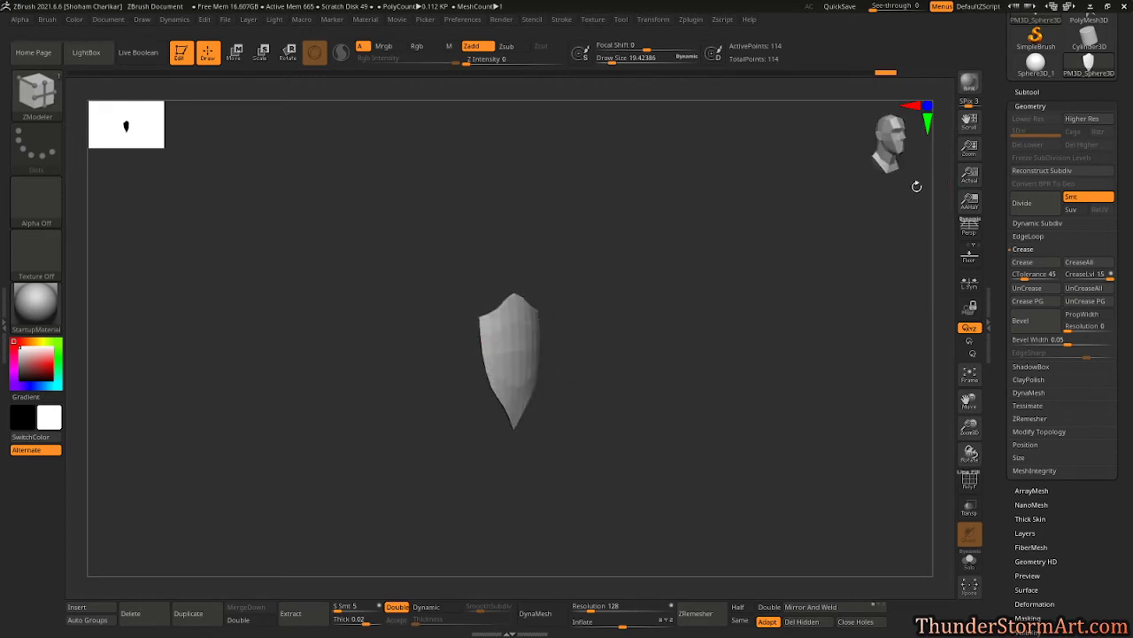
# - Divide the shield three times up to subdivision level 4 and check its smoothed shape from front and side
pyautogui.moveTo(647, 308); pyautogui.dragTo(630, 322)
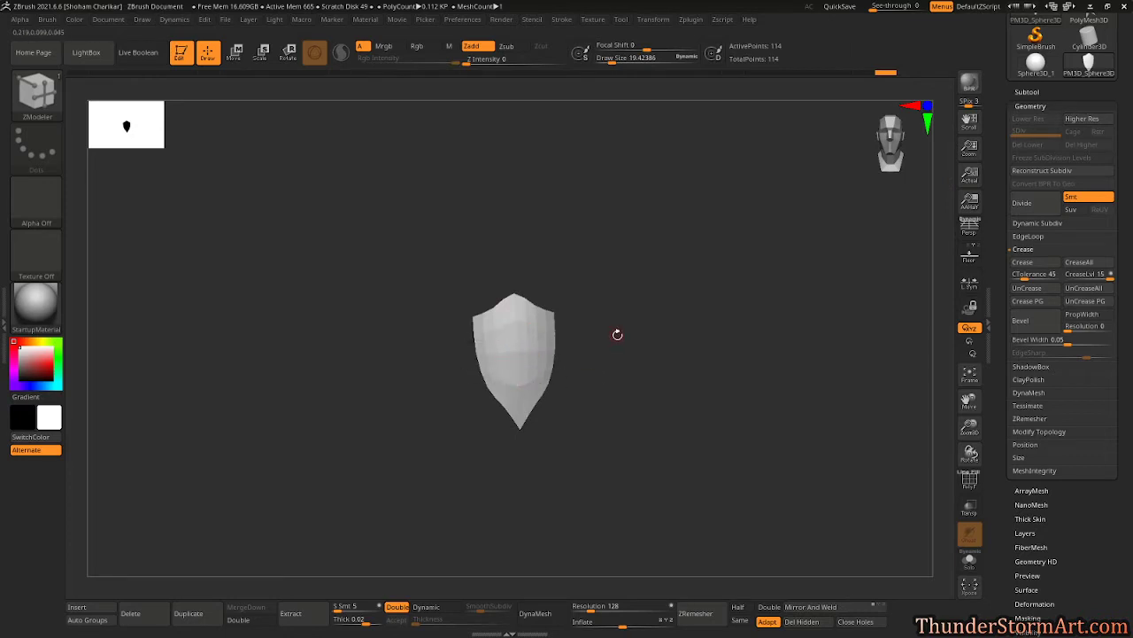
pyautogui.hotkey('ctrl', 'd')
pyautogui.moveTo(656, 351)
pyautogui.mouseDown()
pyautogui.moveTo(688, 420)
pyautogui.moveTo(647, 333)
pyautogui.mouseUp()
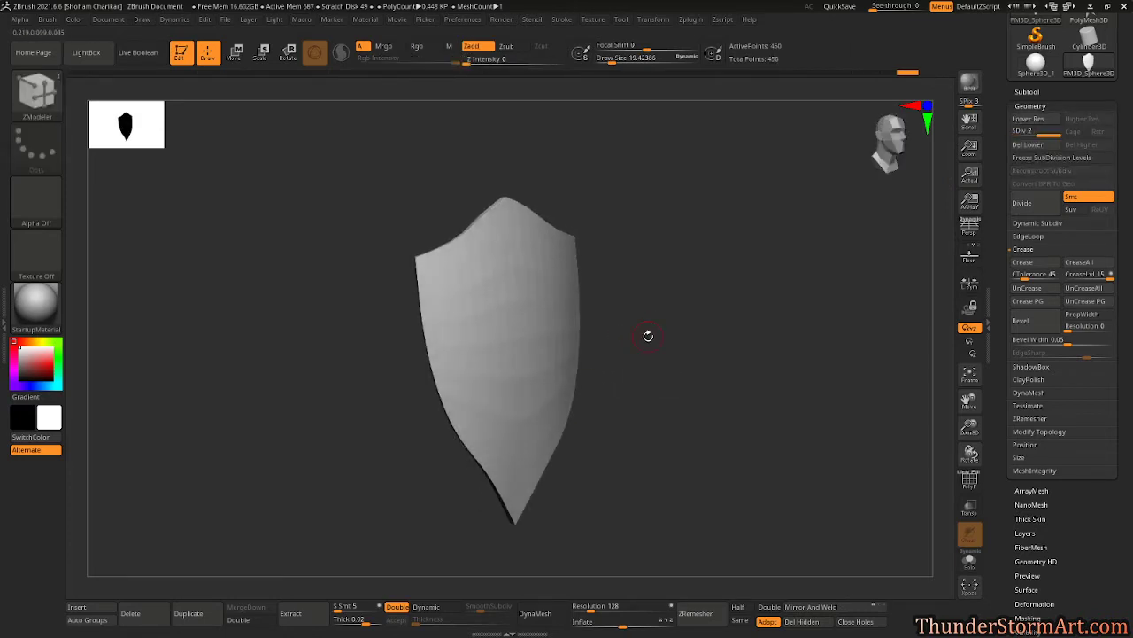
pyautogui.hotkey('ctrl', 'd')
pyautogui.moveTo(685, 370)
pyautogui.mouseDown()
pyautogui.moveTo(640, 370)
pyautogui.moveTo(663, 369)
pyautogui.mouseUp()
pyautogui.moveTo(703, 440); pyautogui.dragTo(673, 438)
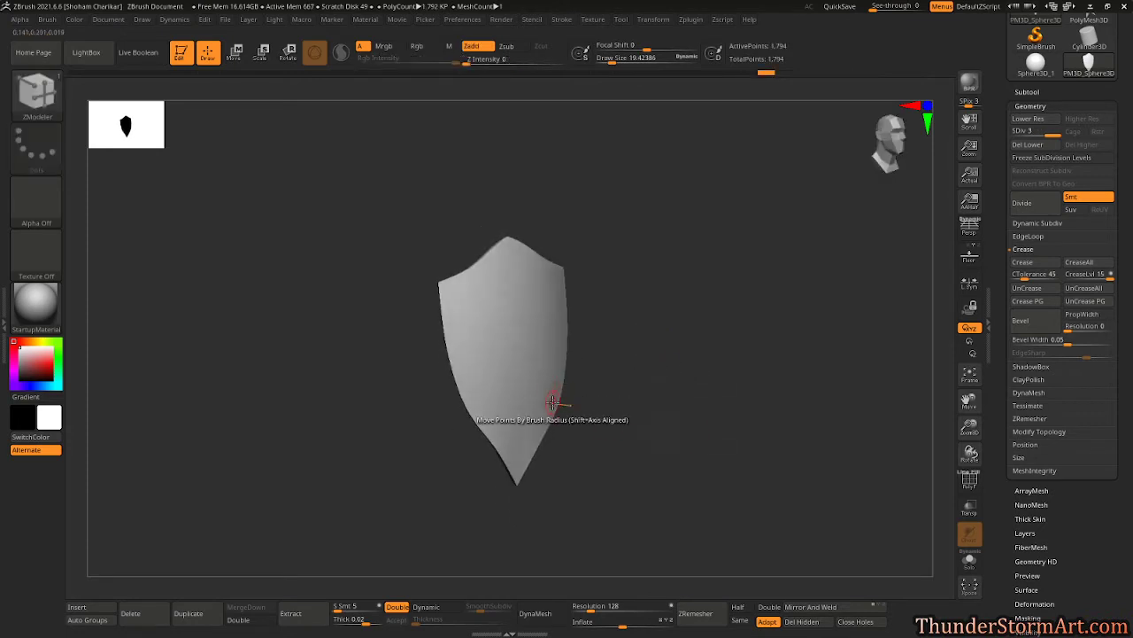
pyautogui.hotkey('ctrl', 'd')
pyautogui.keyDown('alt'); pyautogui.moveTo(712, 402); pyautogui.dragTo(673, 375); pyautogui.keyUp('alt')
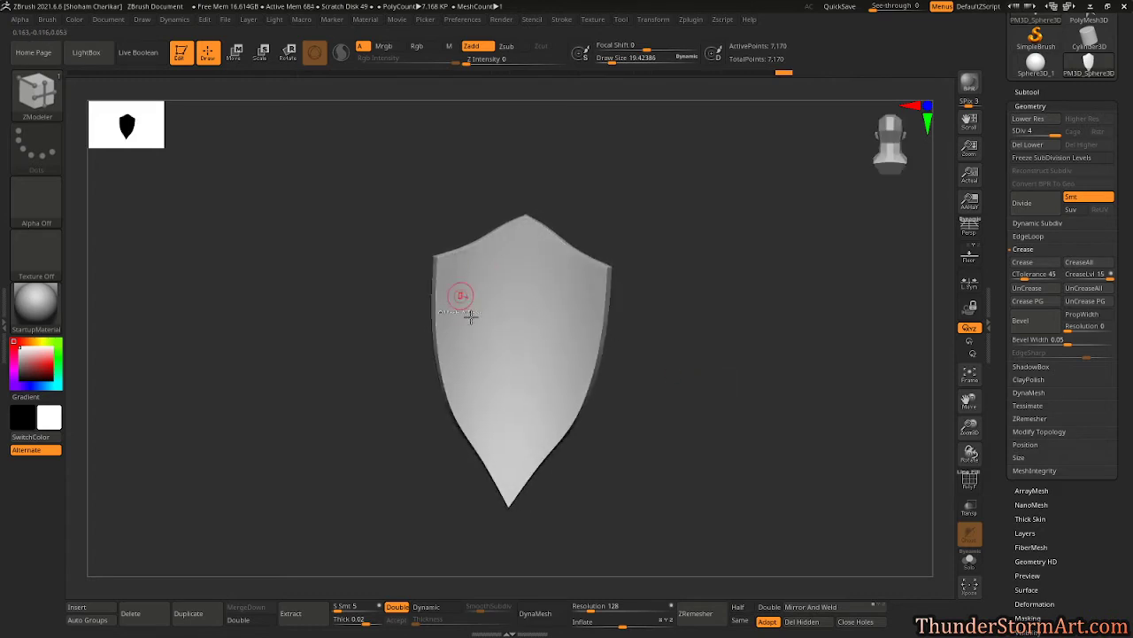
pyautogui.moveTo(629, 340); pyautogui.dragTo(681, 338)
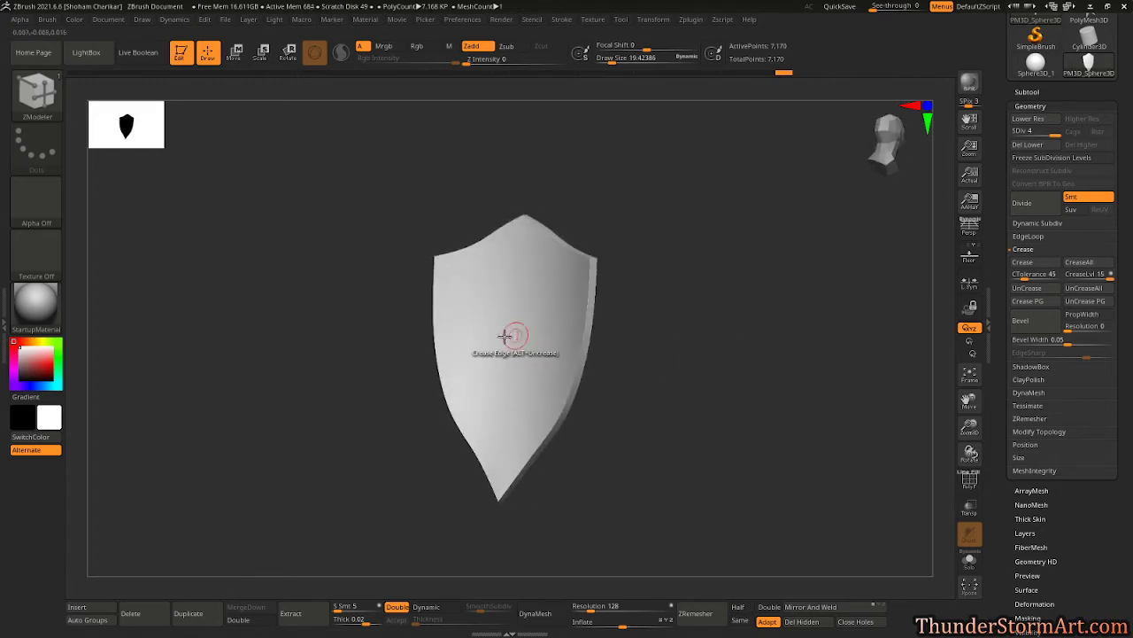
pyautogui.moveTo(784, 327)
pyautogui.mouseDown()
pyautogui.moveTo(679, 322)
pyautogui.moveTo(686, 336)
pyautogui.moveTo(716, 304)
pyautogui.moveTo(713, 324)
pyautogui.moveTo(728, 330)
pyautogui.moveTo(711, 283)
pyautogui.moveTo(738, 355)
pyautogui.mouseUp()
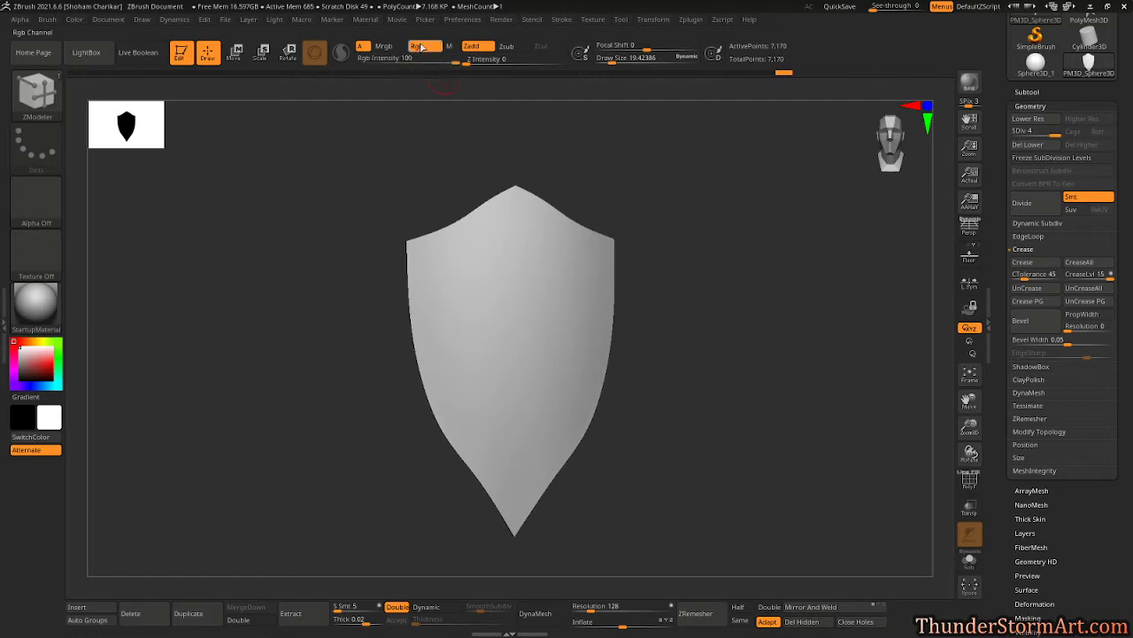
# - Select the Standard brush and set it to paint color only, with Rgb on and Zadd off
pyautogui.click(471, 46)
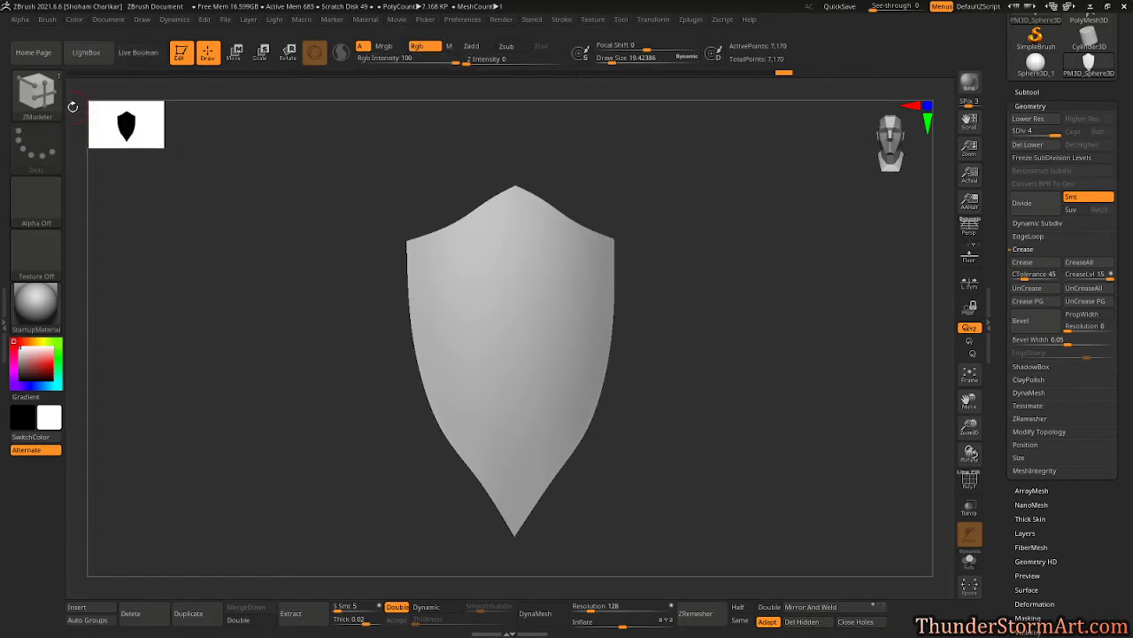
pyautogui.press('b')
pyautogui.press('s')
pyautogui.press('t')
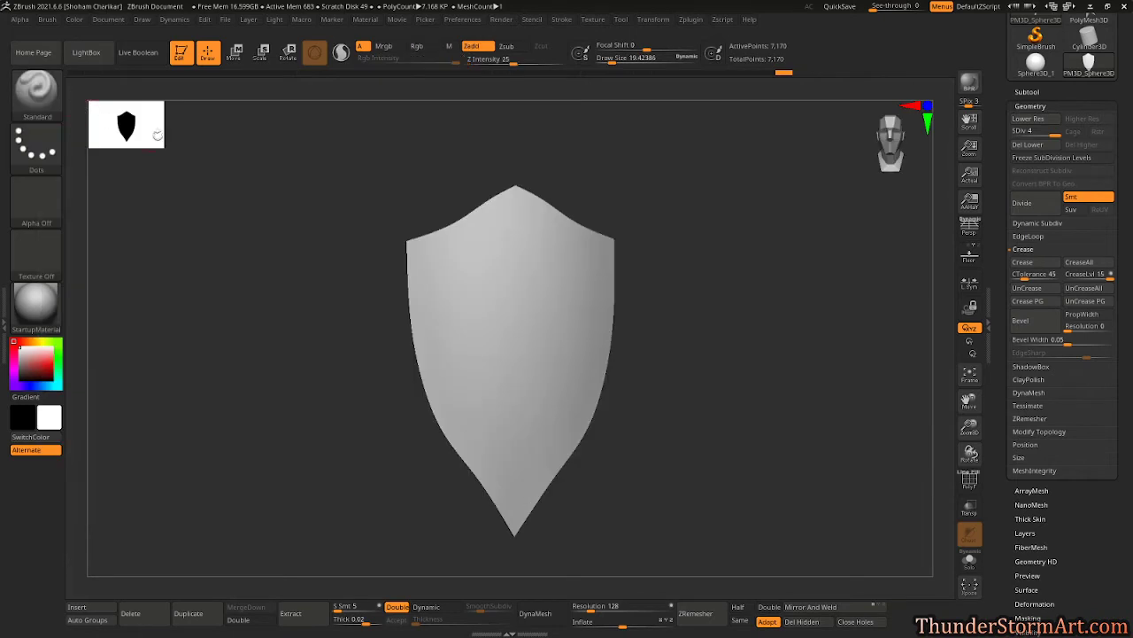
pyautogui.click(425, 49)
pyautogui.click(471, 45)
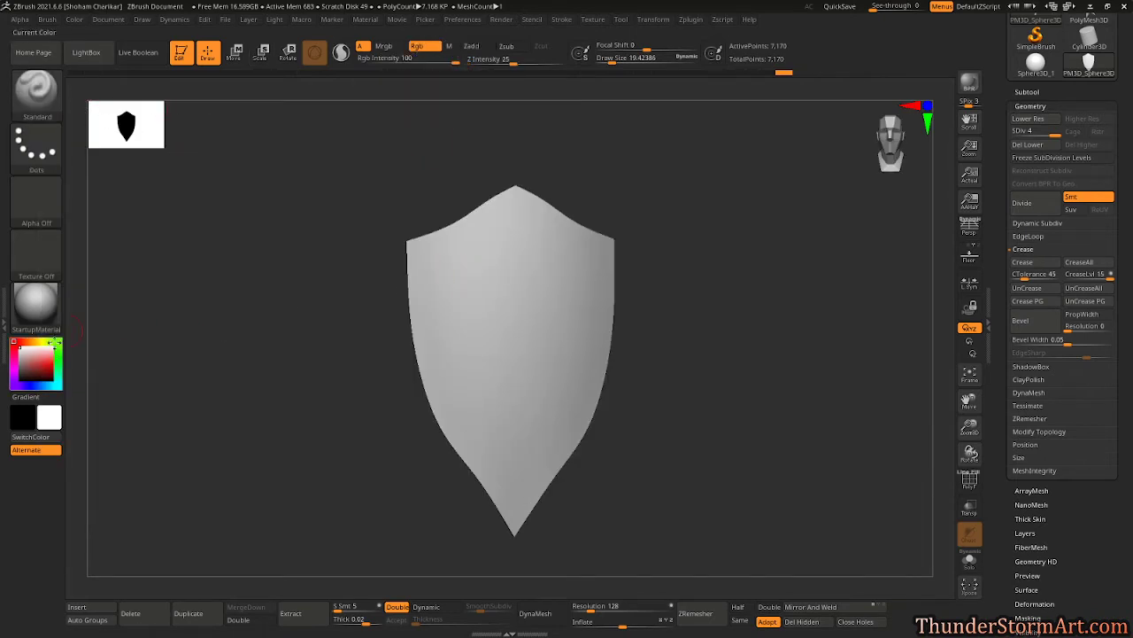
# - Choose bright red as the current color and turn on polypaint for the shield subtool
pyautogui.click(49, 362)
pyautogui.hotkey('ctrl', 'f')
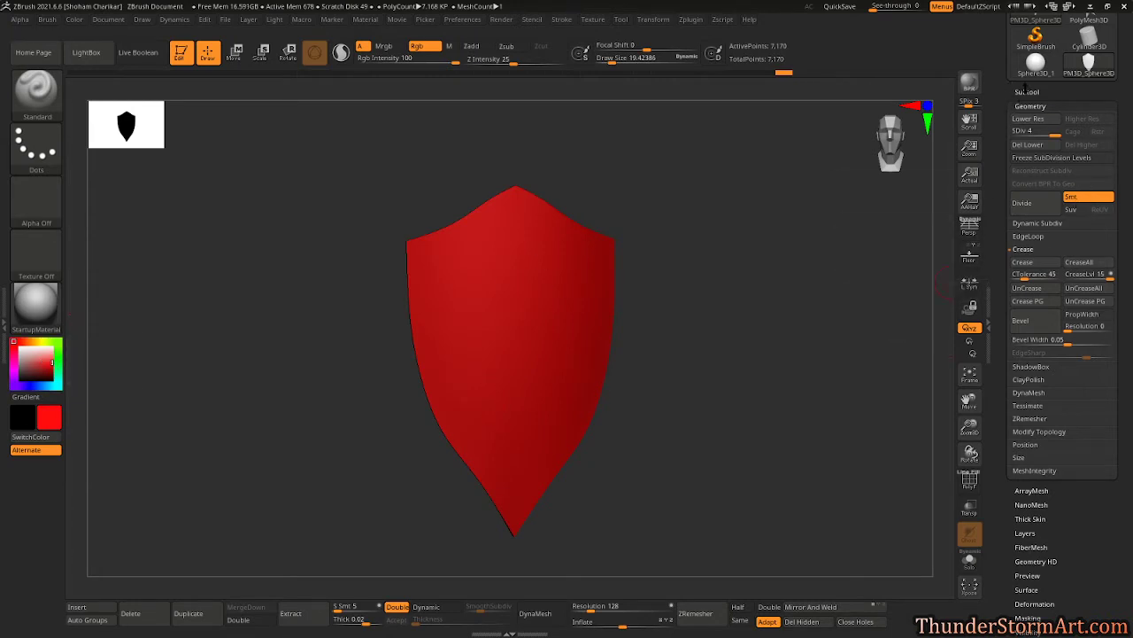
pyautogui.click(1026, 91)
pyautogui.moveTo(1098, 123)
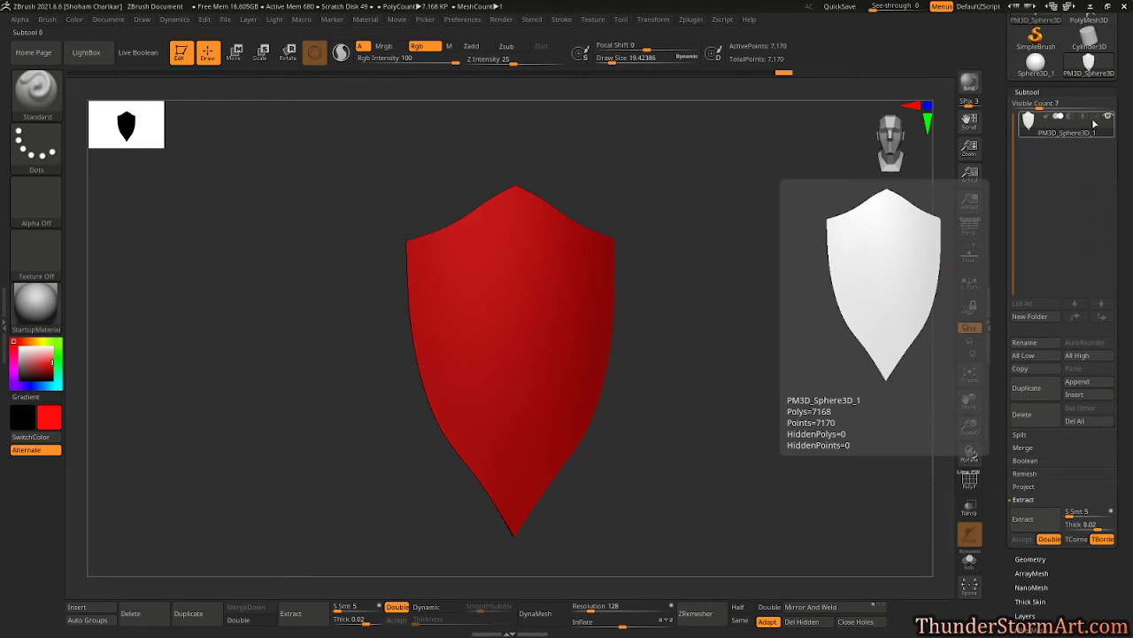
pyautogui.click(1097, 119)
pyautogui.moveTo(787, 277)
pyautogui.keyDown('alt'); pyautogui.mouseDown()
pyautogui.moveTo(762, 301)
pyautogui.moveTo(802, 310)
pyautogui.mouseUp(); pyautogui.keyUp('alt')
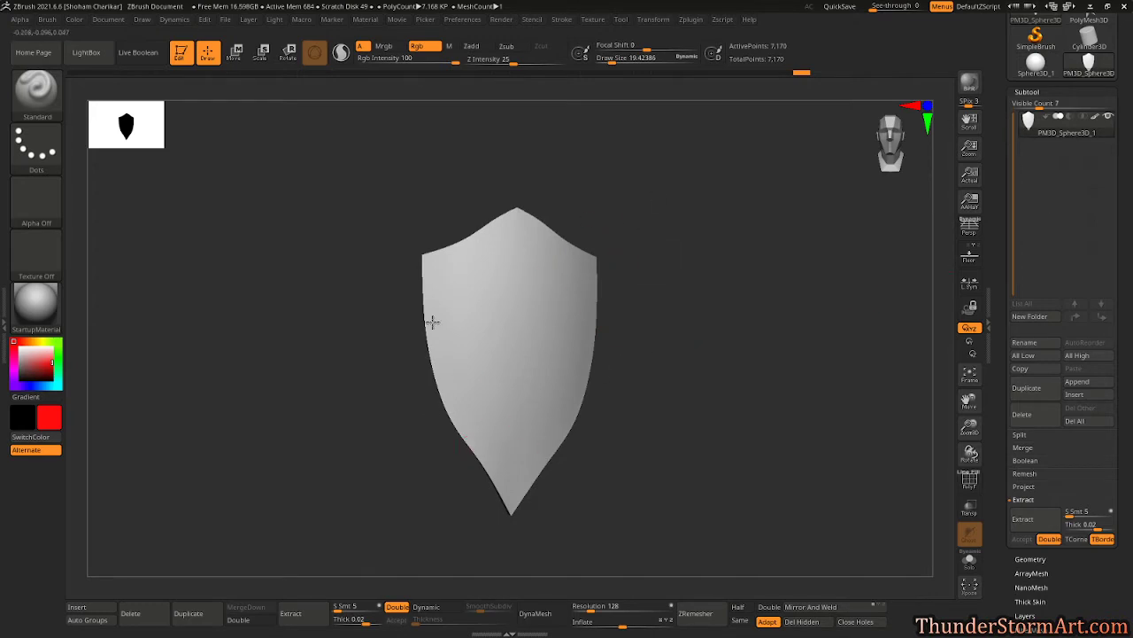
# - Try freehand red strokes on the shield's front and undo them
pyautogui.moveTo(633, 307)
pyautogui.mouseDown()
pyautogui.moveTo(729, 356)
pyautogui.moveTo(734, 384)
pyautogui.moveTo(620, 341)
pyautogui.mouseUp()
pyautogui.moveTo(526, 286)
pyautogui.mouseDown()
pyautogui.moveTo(499, 367)
pyautogui.moveTo(453, 329)
pyautogui.moveTo(553, 302)
pyautogui.moveTo(561, 361)
pyautogui.mouseUp()
pyautogui.moveTo(741, 374); pyautogui.dragTo(736, 364)
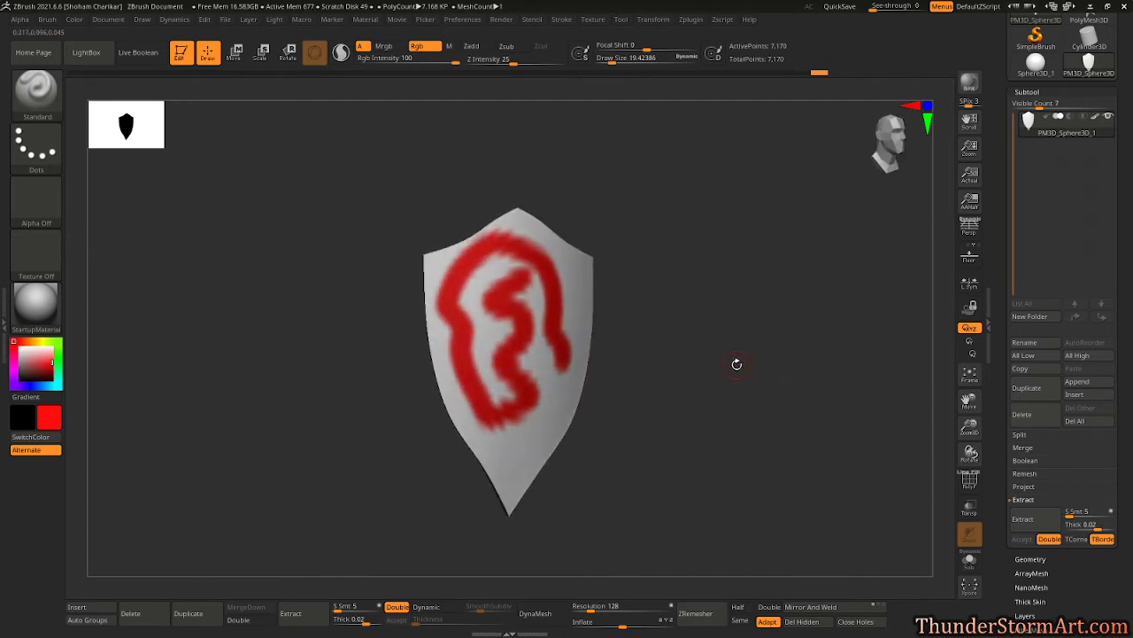
pyautogui.hotkey('ctrl', 'z')
# - Try painting a filled red heart in the middle of the shield's front and undo it
pyautogui.moveTo(477, 329)
pyautogui.mouseDown()
pyautogui.moveTo(528, 294)
pyautogui.moveTo(577, 309)
pyautogui.moveTo(526, 381)
pyautogui.moveTo(560, 310)
pyautogui.moveTo(524, 291)
pyautogui.moveTo(487, 317)
pyautogui.moveTo(521, 297)
pyautogui.moveTo(535, 305)
pyautogui.mouseUp()
pyautogui.hotkey('ctrl', 'z')
pyautogui.hotkey('ctrl', 'z')
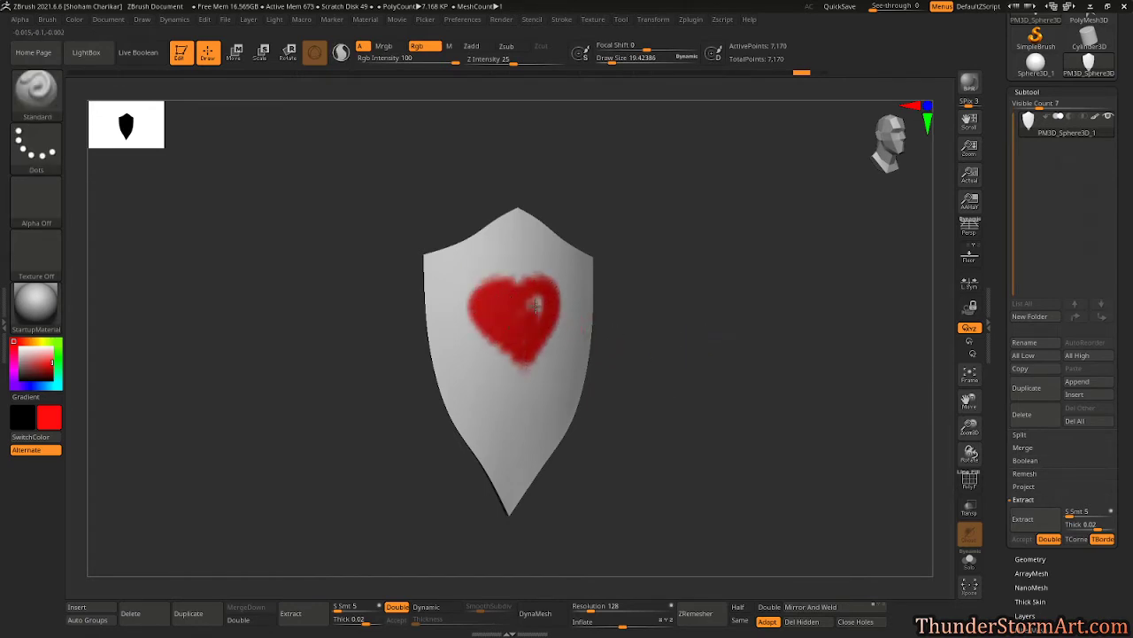
pyautogui.moveTo(778, 366)
pyautogui.mouseDown()
pyautogui.moveTo(741, 367)
pyautogui.moveTo(788, 362)
pyautogui.moveTo(779, 369)
pyautogui.moveTo(779, 350)
pyautogui.mouseUp()
pyautogui.hotkey('ctrl', 'z')
# - Try painting on the shield after deleting its lower subdivision levels, and undo both changes
pyautogui.moveTo(1128, 469); pyautogui.dragTo(1128, 338)
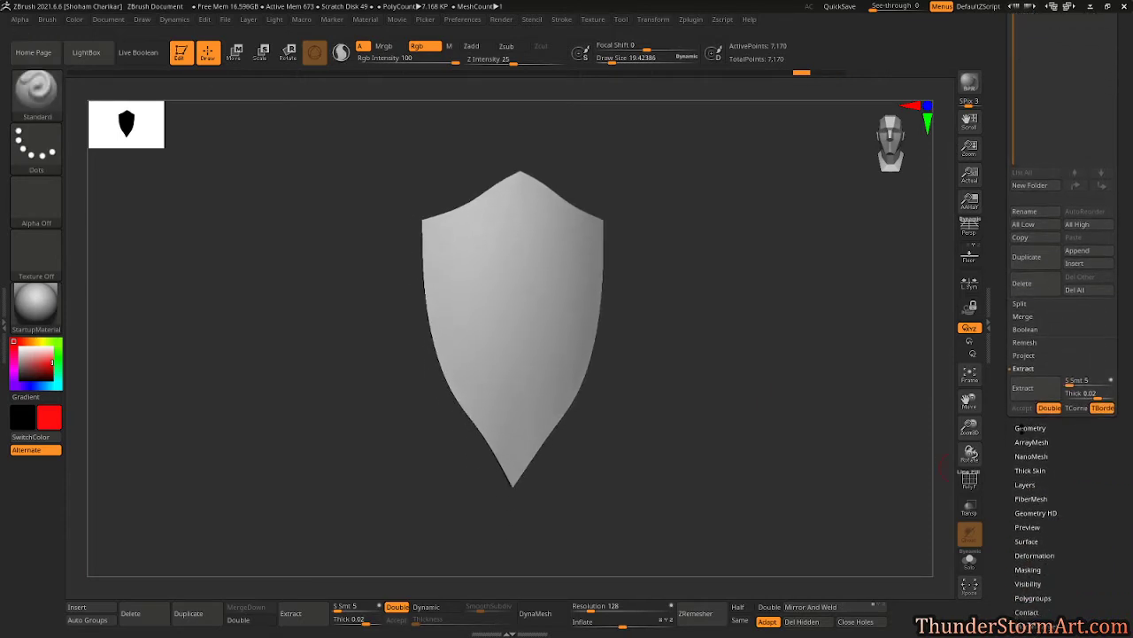
pyautogui.click(1026, 427)
pyautogui.moveTo(1128, 446); pyautogui.dragTo(1126, 473)
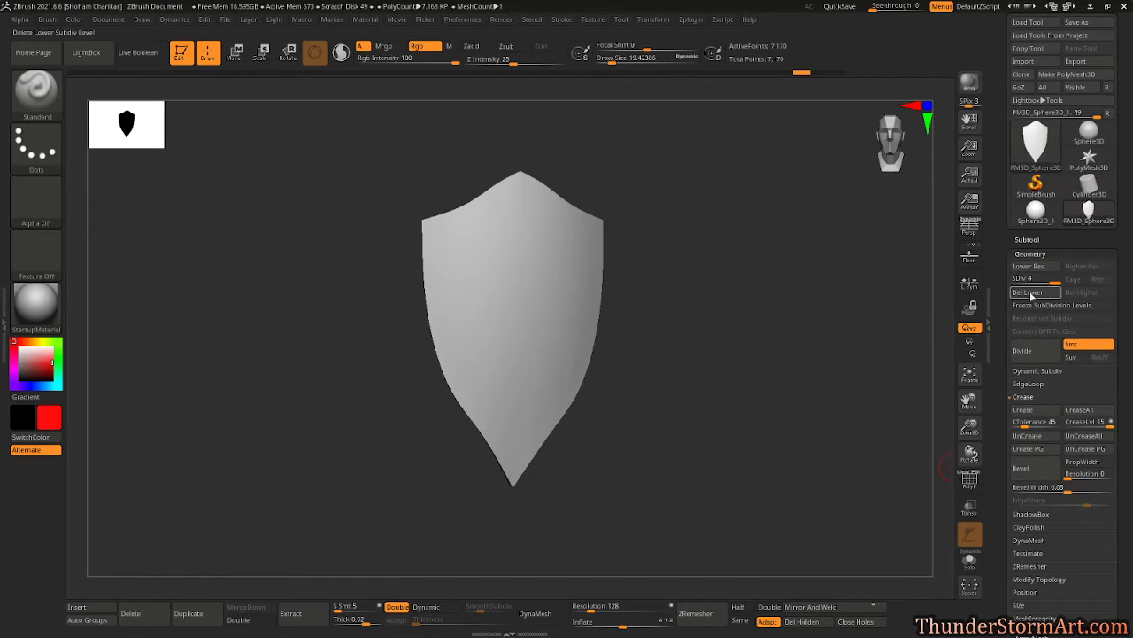
pyautogui.click(1033, 296)
pyautogui.moveTo(566, 265)
pyautogui.mouseDown()
pyautogui.moveTo(492, 301)
pyautogui.moveTo(498, 234)
pyautogui.mouseUp()
pyautogui.hotkey('ctrl', 'z')
pyautogui.hotkey('ctrl', 'z')
pyautogui.hotkey('ctrl', 'z')
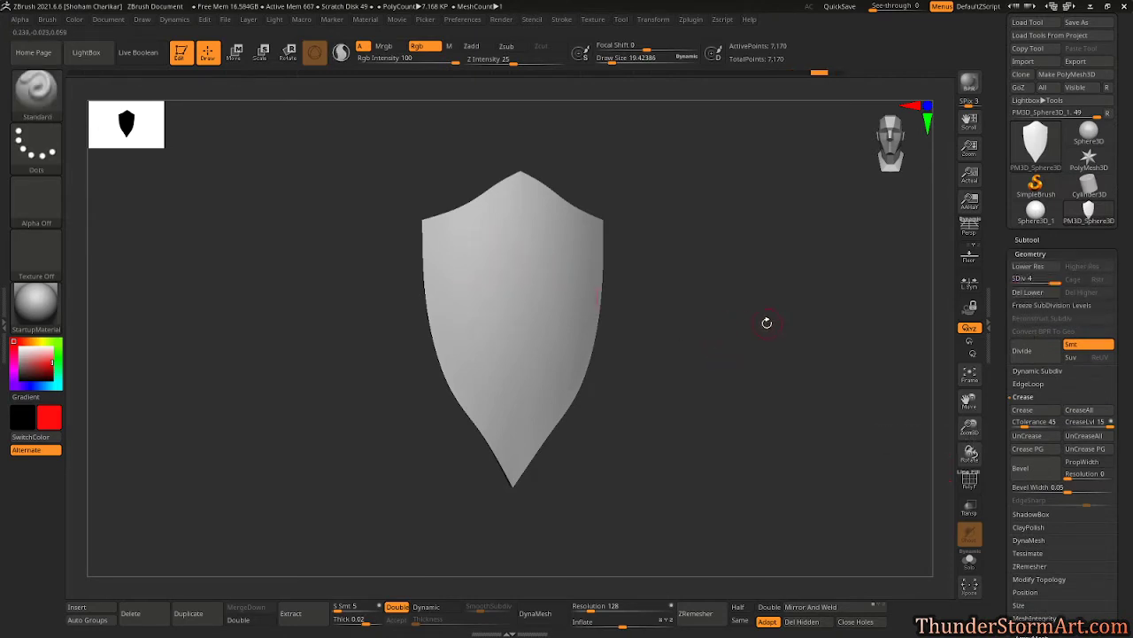
# - Paint a small red spot on the shield's front with the polyframe shown, and hide the polyframe
pyautogui.moveTo(737, 306)
pyautogui.keyDown('alt'); pyautogui.mouseDown()
pyautogui.moveTo(738, 352)
pyautogui.moveTo(827, 581)
pyautogui.mouseUp(); pyautogui.keyUp('alt')
pyautogui.hotkey('shift', 'f')
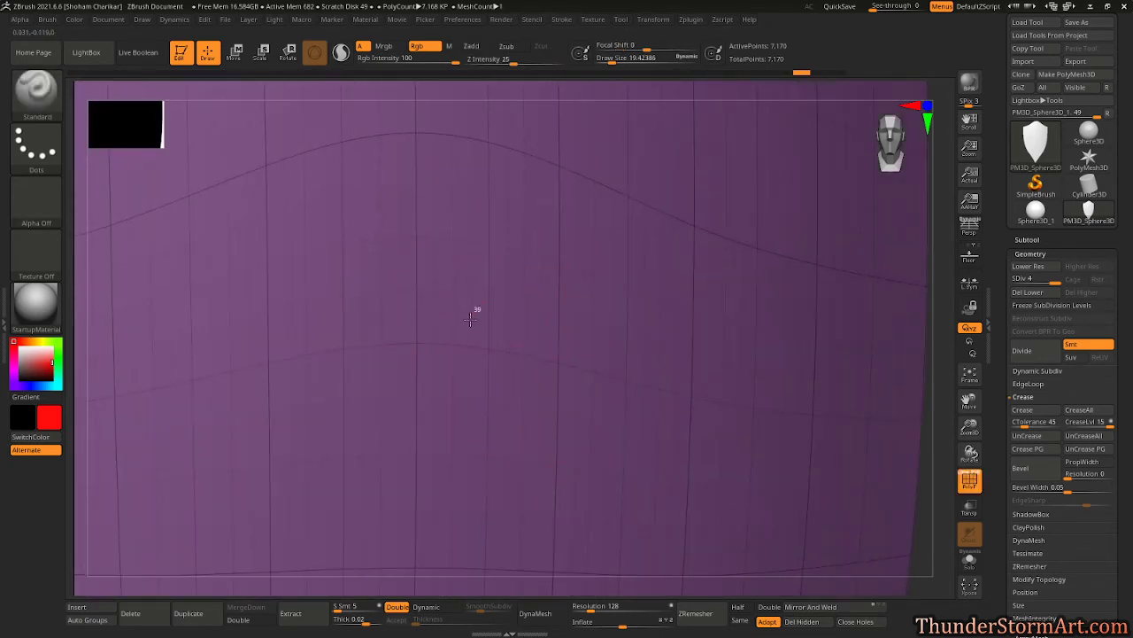
pyautogui.moveTo(471, 318); pyautogui.dragTo(461, 341)
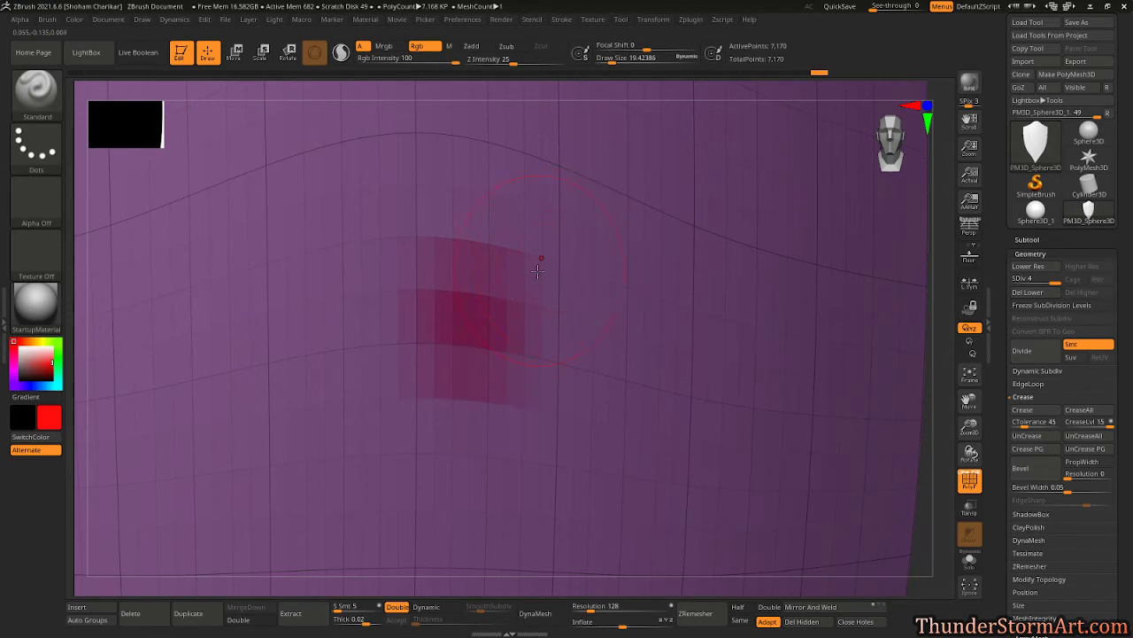
pyautogui.hotkey('shift', 'f')
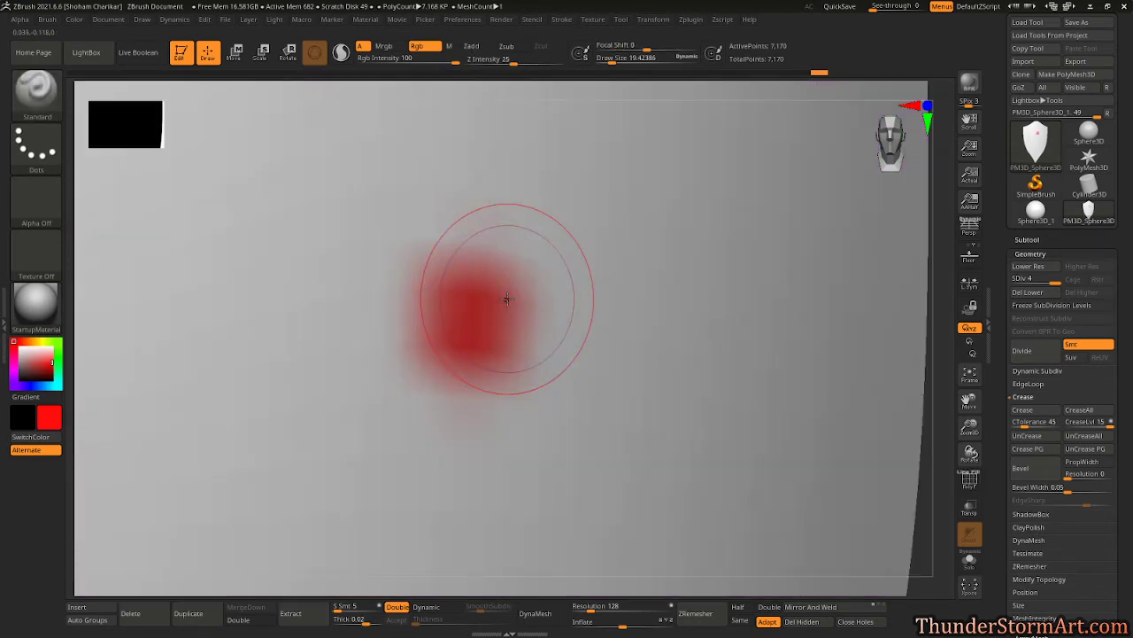
# - Undo the red spot on the shield's front and divide the shield to subdivision level 5 with the polyframe hidden
pyautogui.hotkey('shift', 'f')
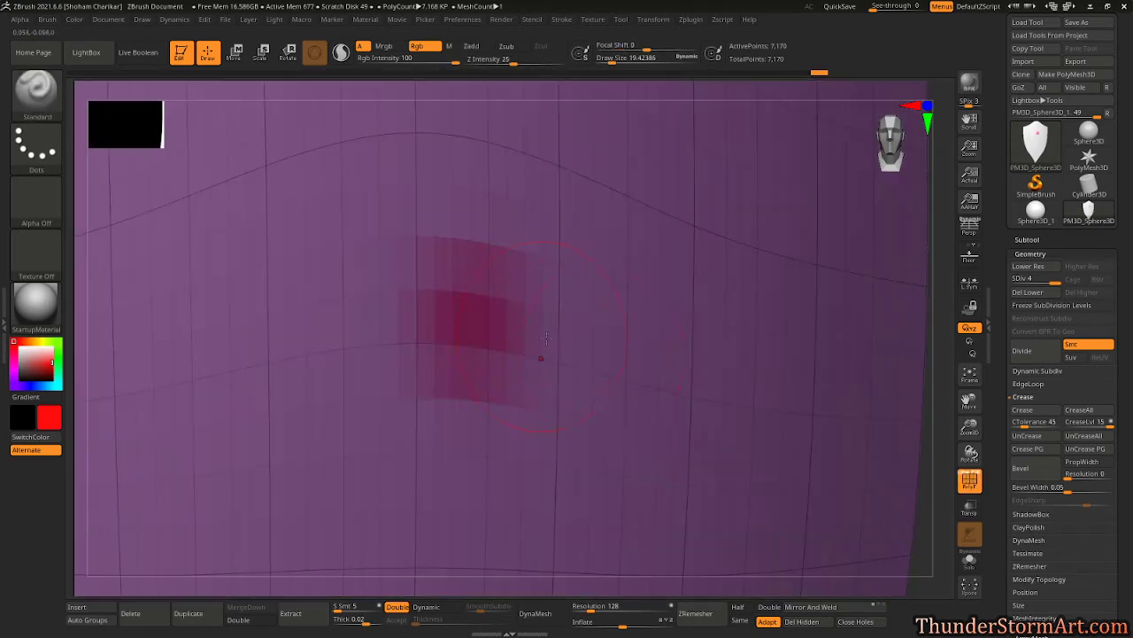
pyautogui.hotkey('ctrl', 'z')
pyautogui.press('f')
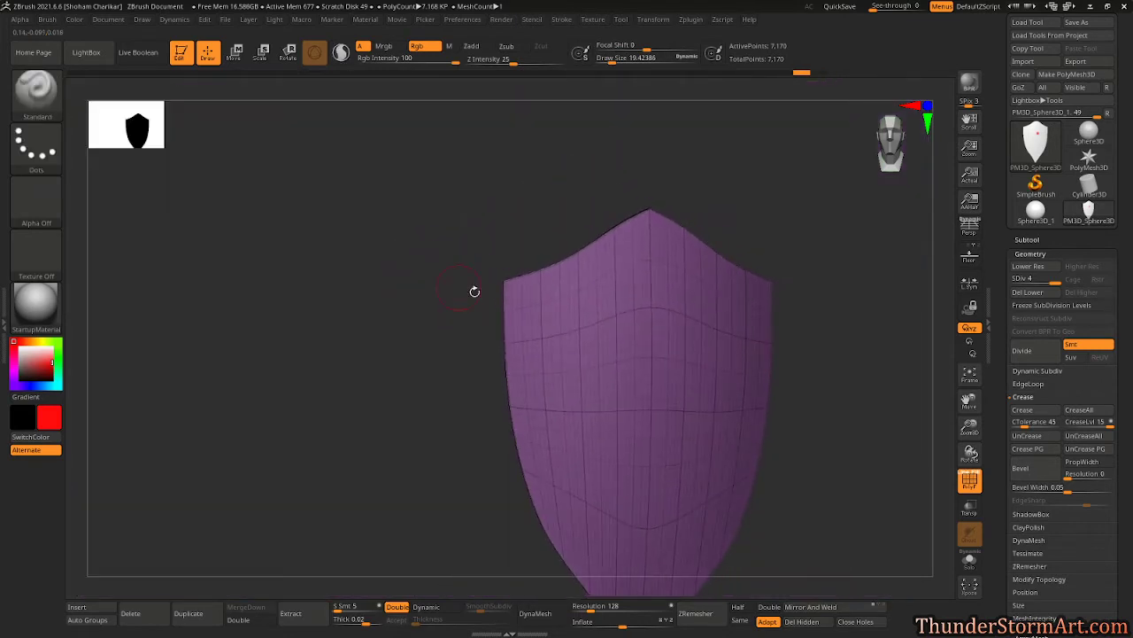
pyautogui.moveTo(731, 334); pyautogui.dragTo(512, 227)
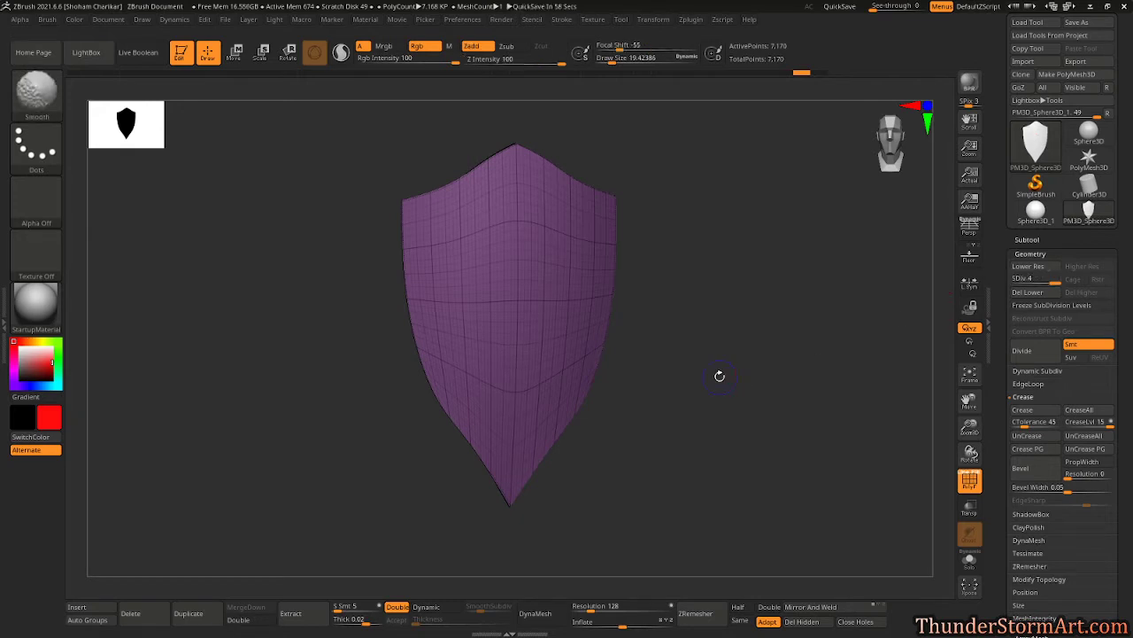
pyautogui.hotkey('shift', 'f')
pyautogui.press('ctrl')
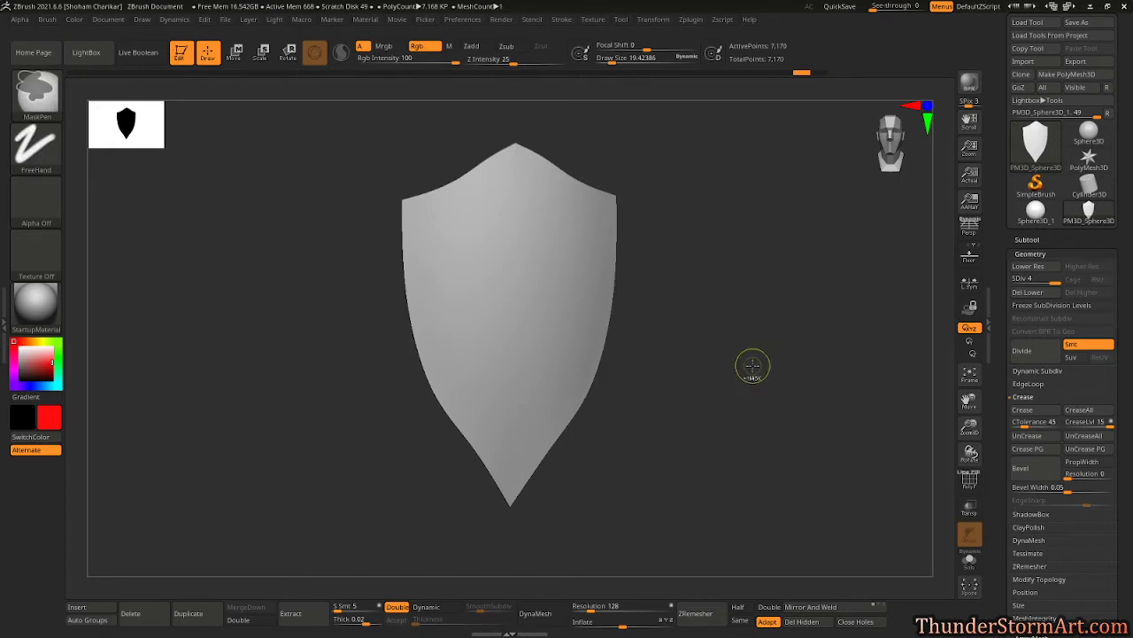
pyautogui.hotkey('ctrl', 'd')
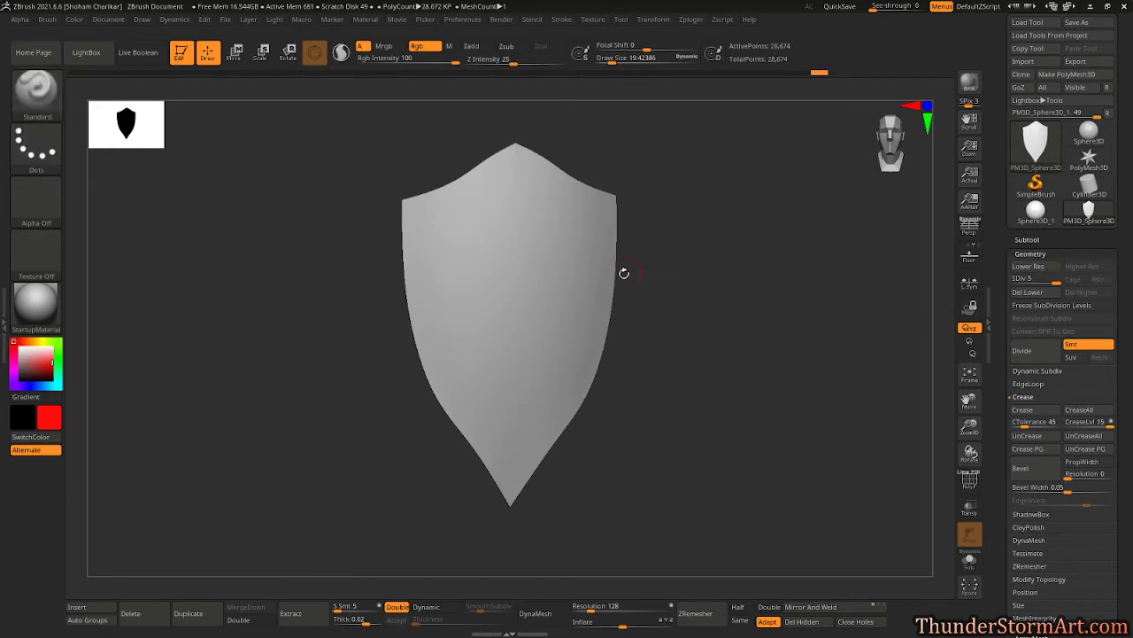
# - Try a red U-shaped stroke on the shield's front, undo it, and divide the shield to subdivision level 6
pyautogui.moveTo(550, 243)
pyautogui.mouseDown()
pyautogui.moveTo(504, 290)
pyautogui.moveTo(453, 274)
pyautogui.moveTo(489, 227)
pyautogui.mouseUp()
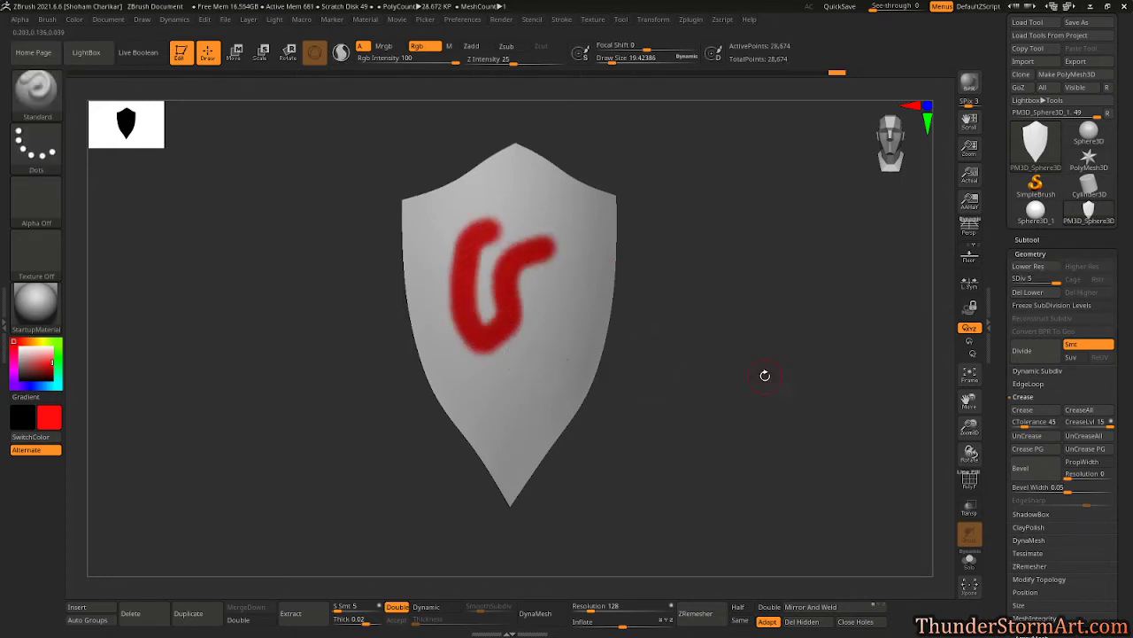
pyautogui.moveTo(765, 375); pyautogui.dragTo(536, 400)
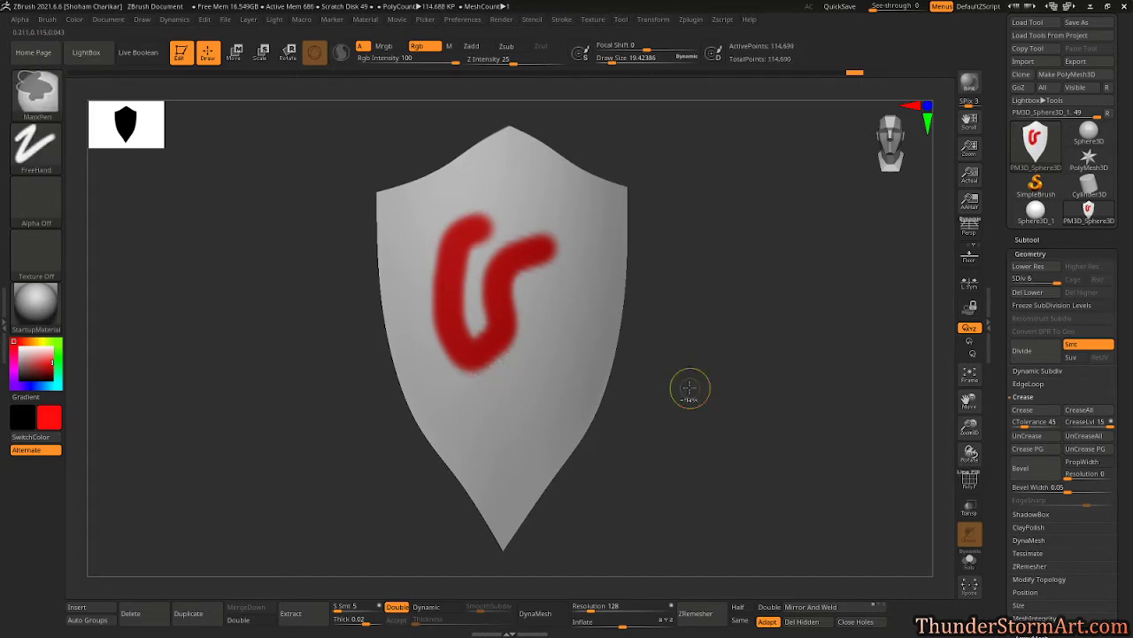
pyautogui.hotkey('ctrl', 'z')
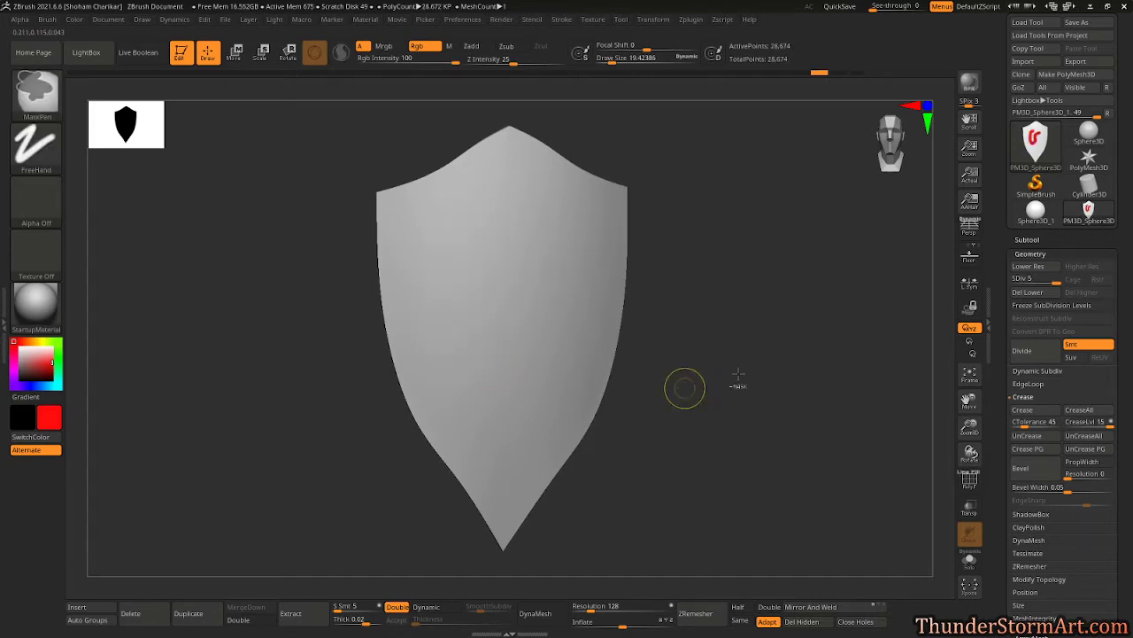
pyautogui.hotkey('ctrl', 'd')
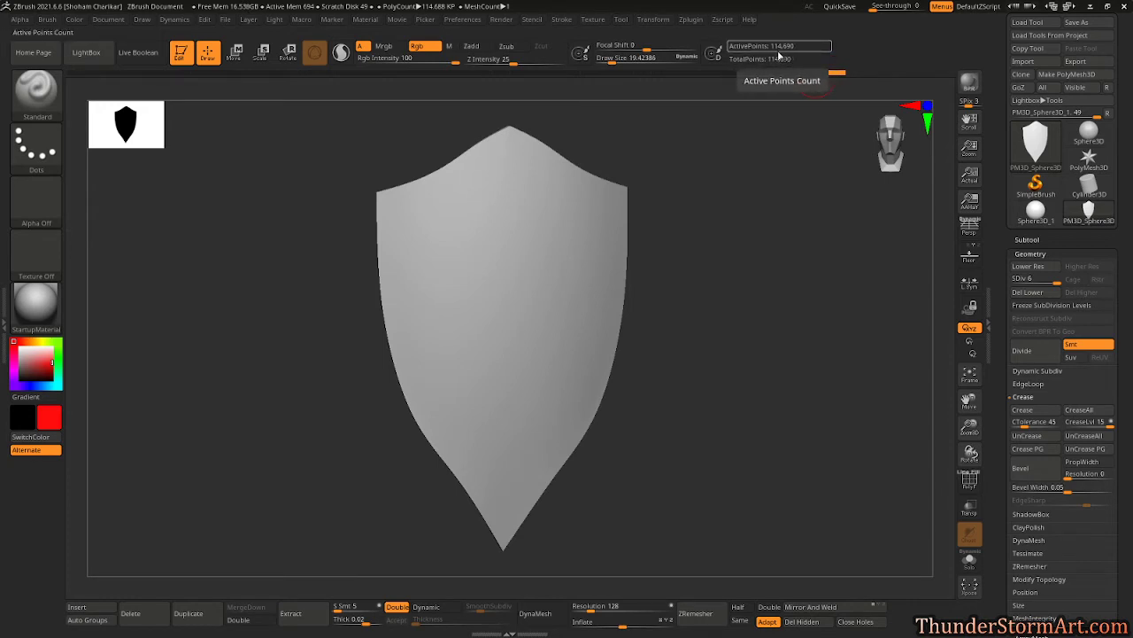
# - Try a curving red stroke on the subdivided shield's front, check its smoothness up close, and undo it
pyautogui.moveTo(540, 223)
pyautogui.mouseDown()
pyautogui.moveTo(467, 320)
pyautogui.moveTo(541, 285)
pyautogui.mouseUp()
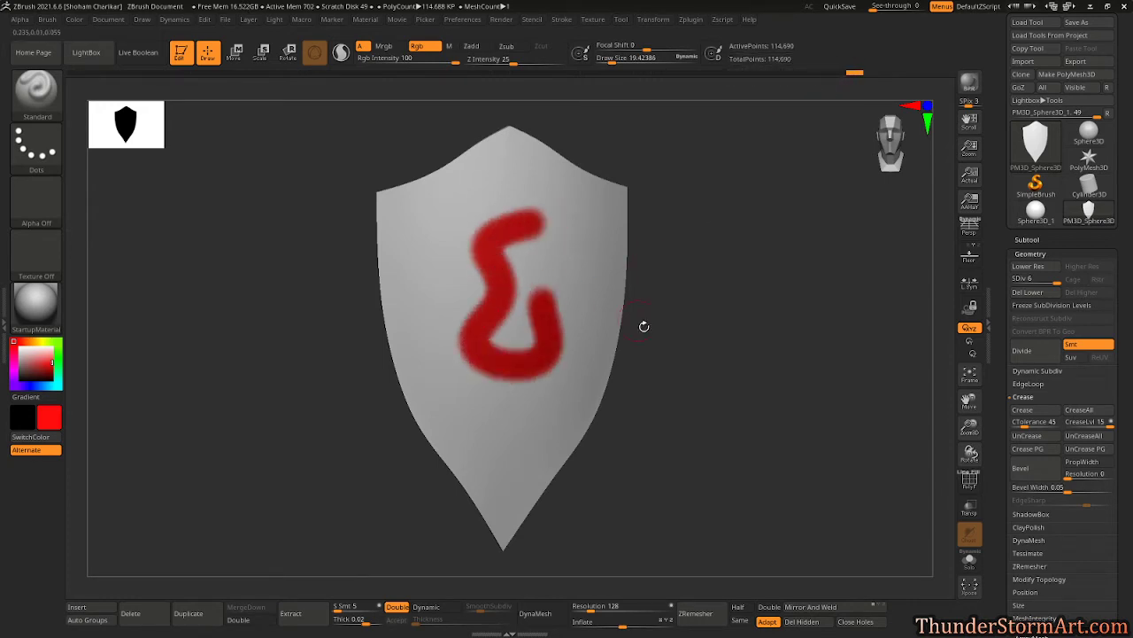
pyautogui.moveTo(642, 324)
pyautogui.mouseDown()
pyautogui.moveTo(724, 359)
pyautogui.moveTo(748, 391)
pyautogui.mouseUp()
pyautogui.moveTo(756, 319)
pyautogui.keyDown('alt'); pyautogui.mouseDown()
pyautogui.moveTo(765, 349)
pyautogui.moveTo(735, 318)
pyautogui.moveTo(765, 342)
pyautogui.moveTo(771, 307)
pyautogui.mouseUp(); pyautogui.keyUp('alt')
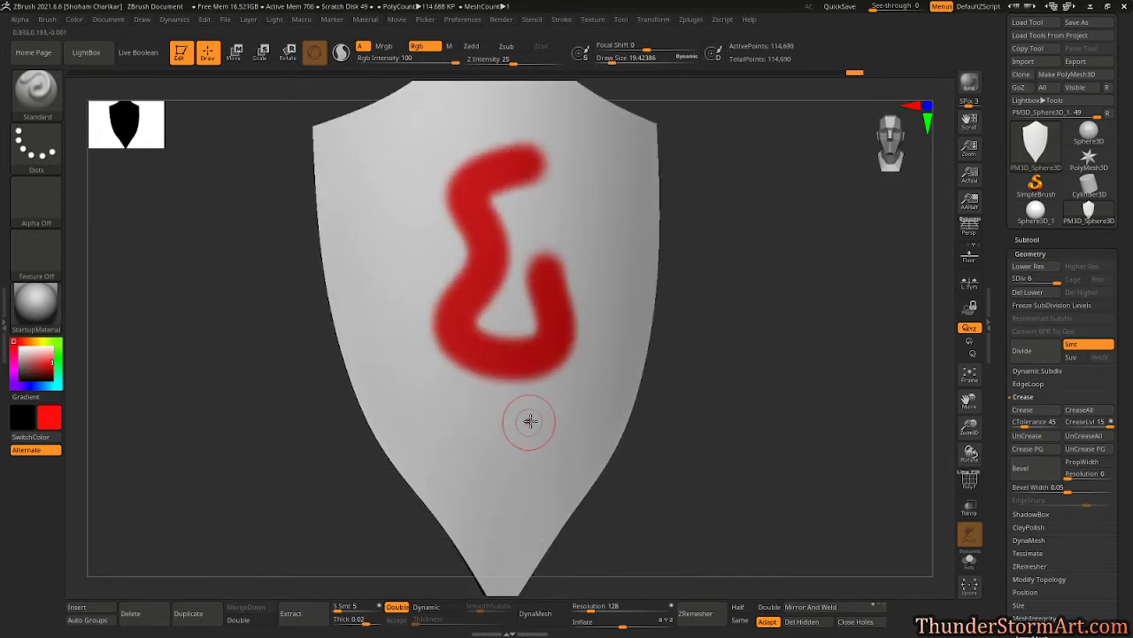
pyautogui.keyDown('alt'); pyautogui.moveTo(734, 349); pyautogui.dragTo(678, 354); pyautogui.keyUp('alt')
pyautogui.moveTo(729, 309); pyautogui.dragTo(648, 400)
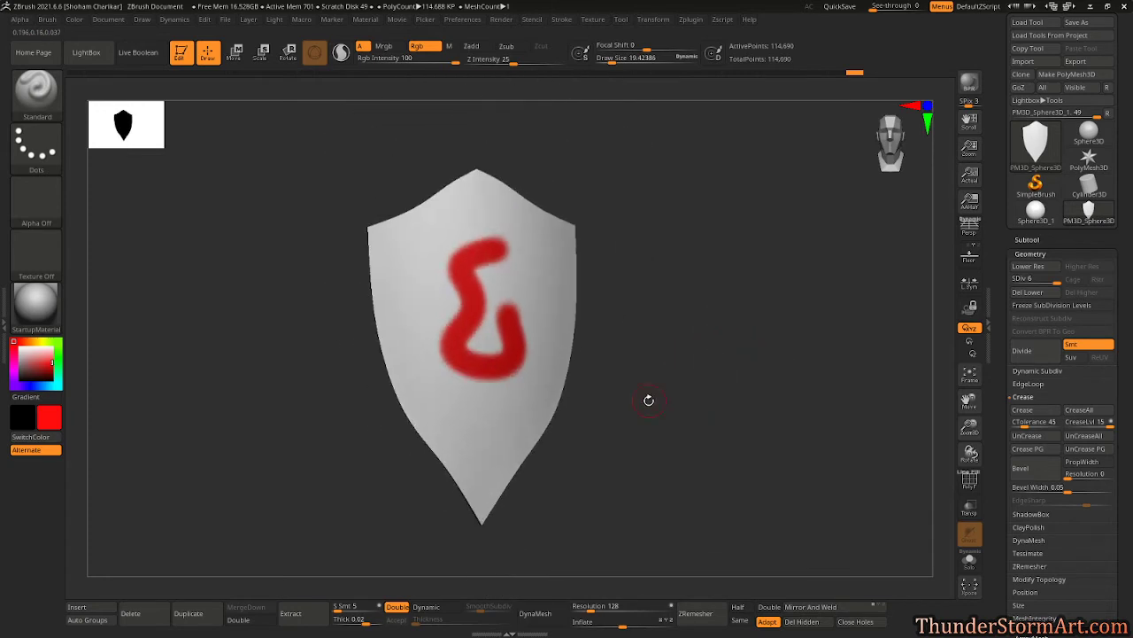
pyautogui.press('ctrl')
pyautogui.hotkey('ctrl', 'z')
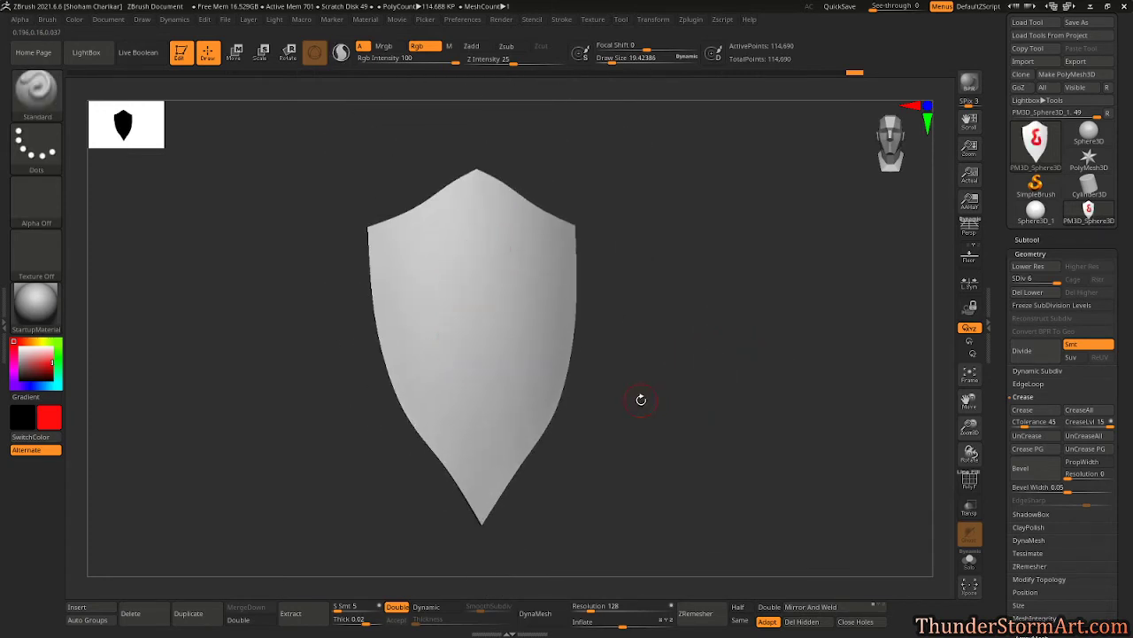
pyautogui.moveTo(699, 379); pyautogui.dragTo(694, 382)
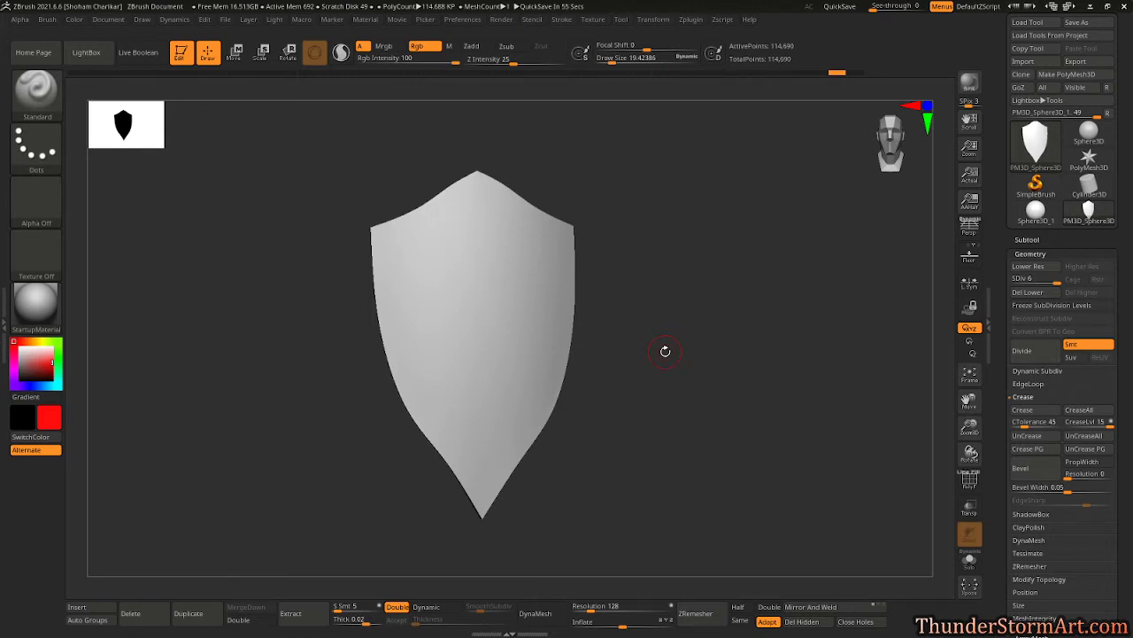
# - Set the paint color to a pale greyish pink (184, 169, 162) and choose the Metal 01 material
pyautogui.moveTo(665, 351); pyautogui.dragTo(988, 282)
pyautogui.click(1028, 240)
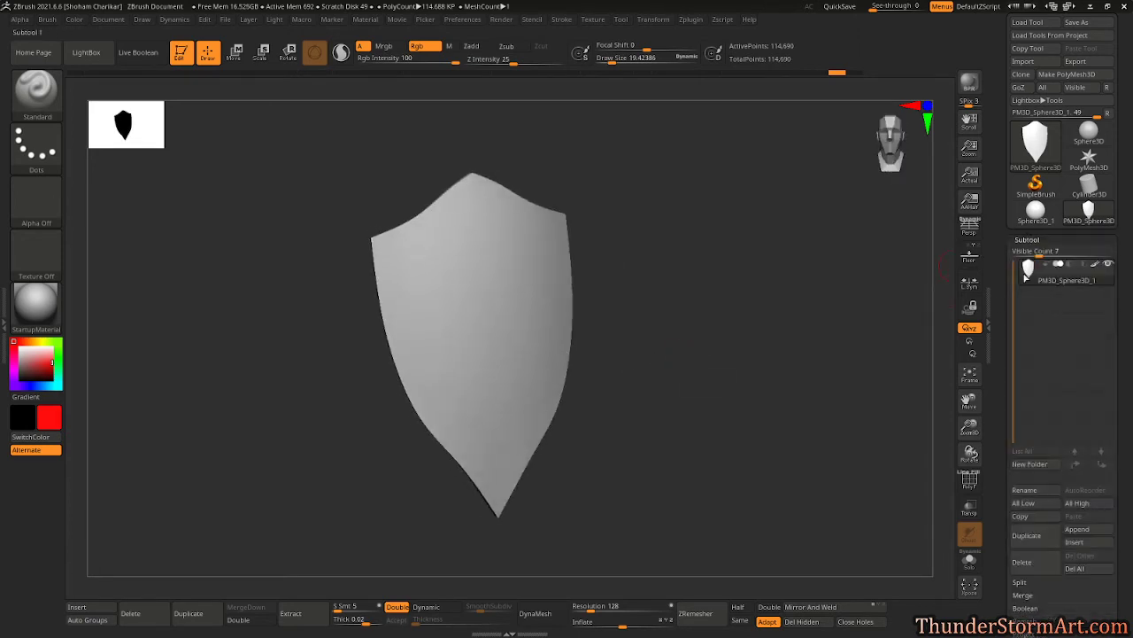
pyautogui.click(20, 359)
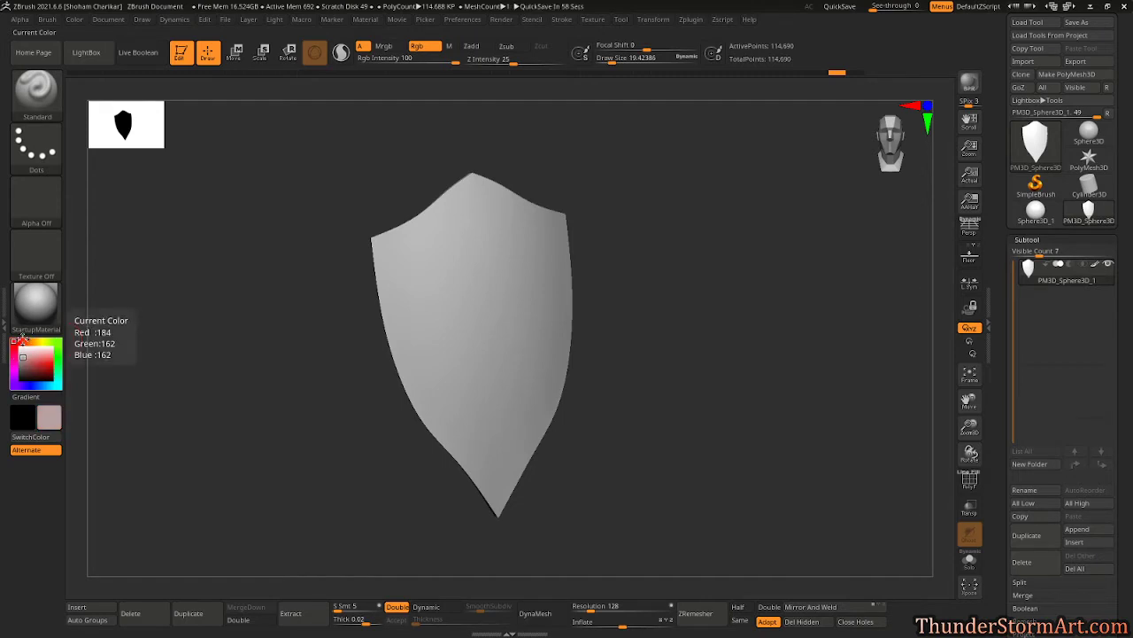
pyautogui.click(49, 307)
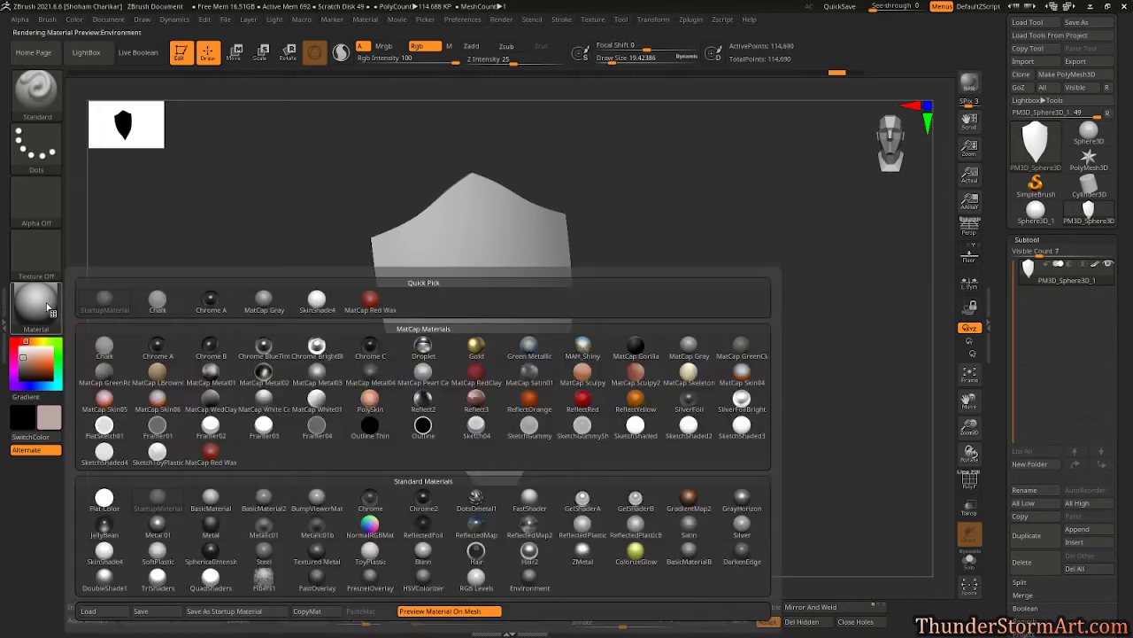
pyautogui.click(161, 527)
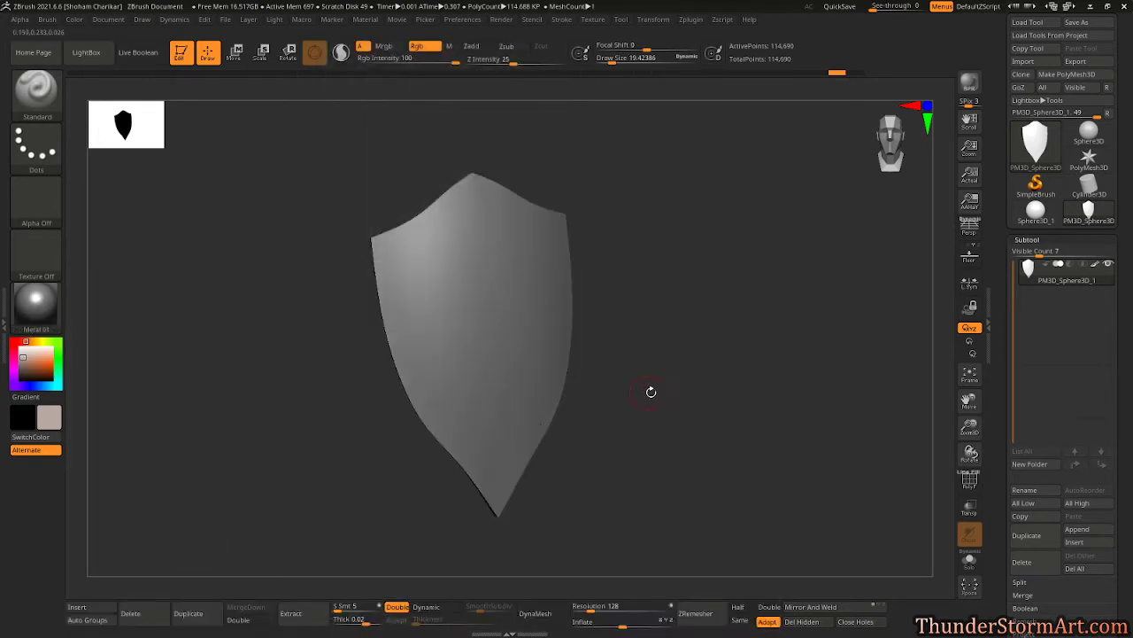
pyautogui.moveTo(650, 392); pyautogui.dragTo(629, 365)
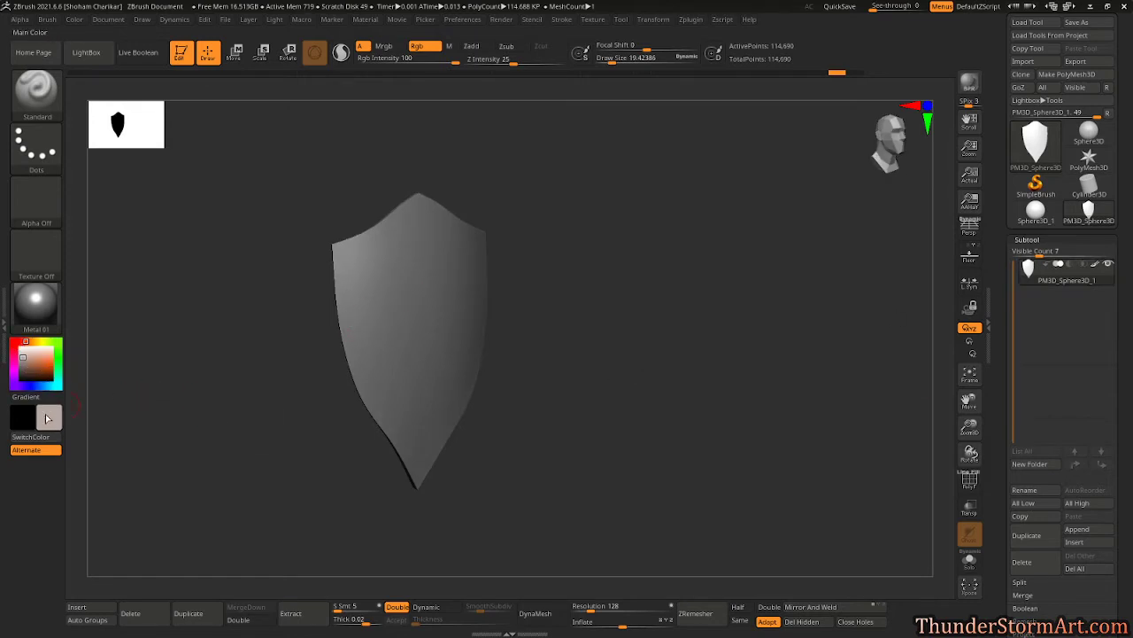
# - Switch painting to Mrgb, try a zigzag stroke on the shield's front, and undo it
pyautogui.click(383, 45)
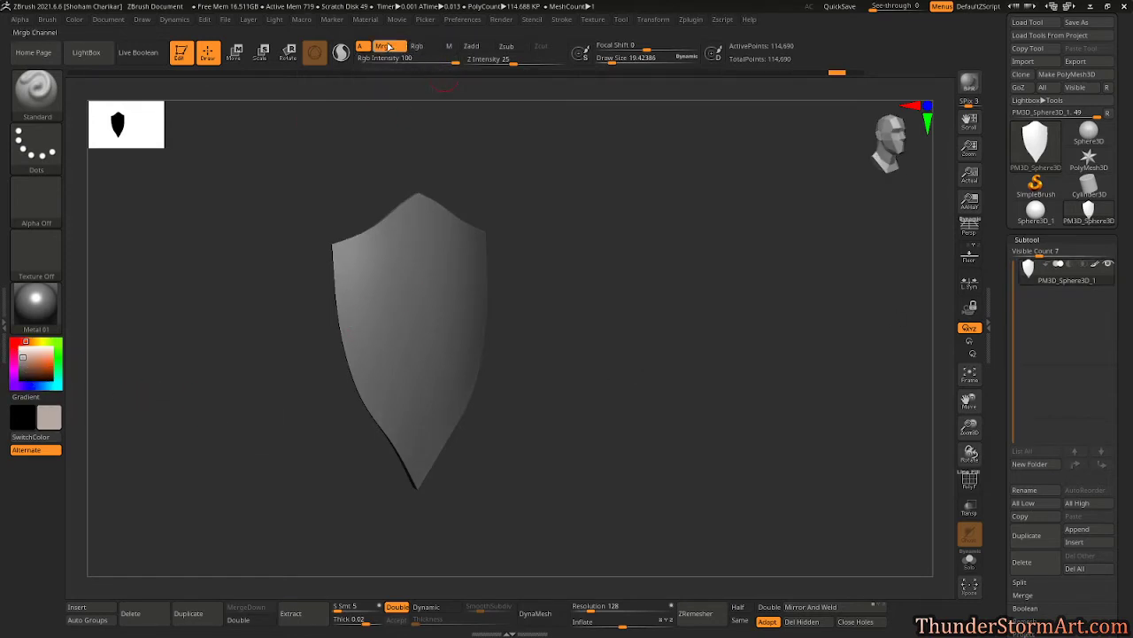
pyautogui.click(110, 19)
pyautogui.moveTo(82, 23)
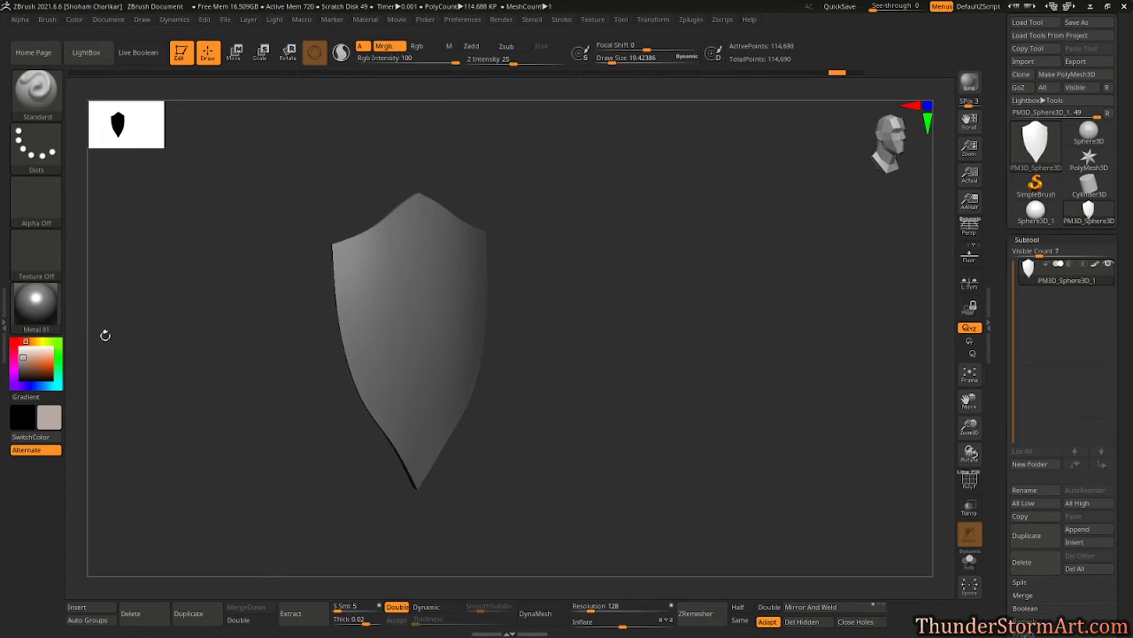
pyautogui.moveTo(603, 304); pyautogui.dragTo(587, 296)
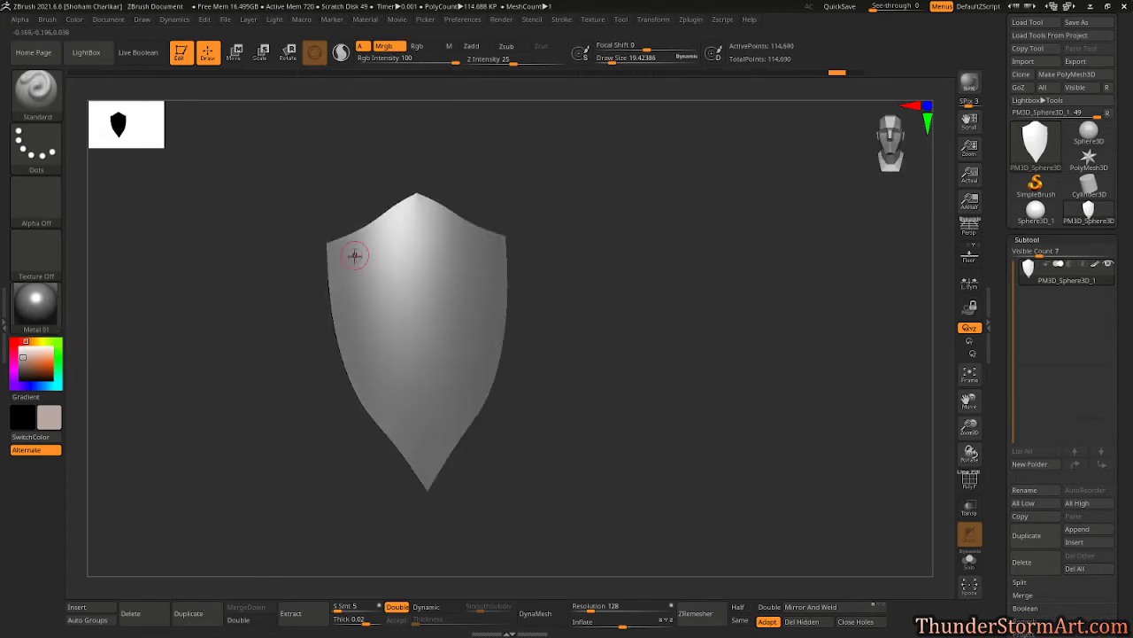
pyautogui.moveTo(446, 278)
pyautogui.mouseDown()
pyautogui.moveTo(403, 381)
pyautogui.moveTo(380, 359)
pyautogui.mouseUp()
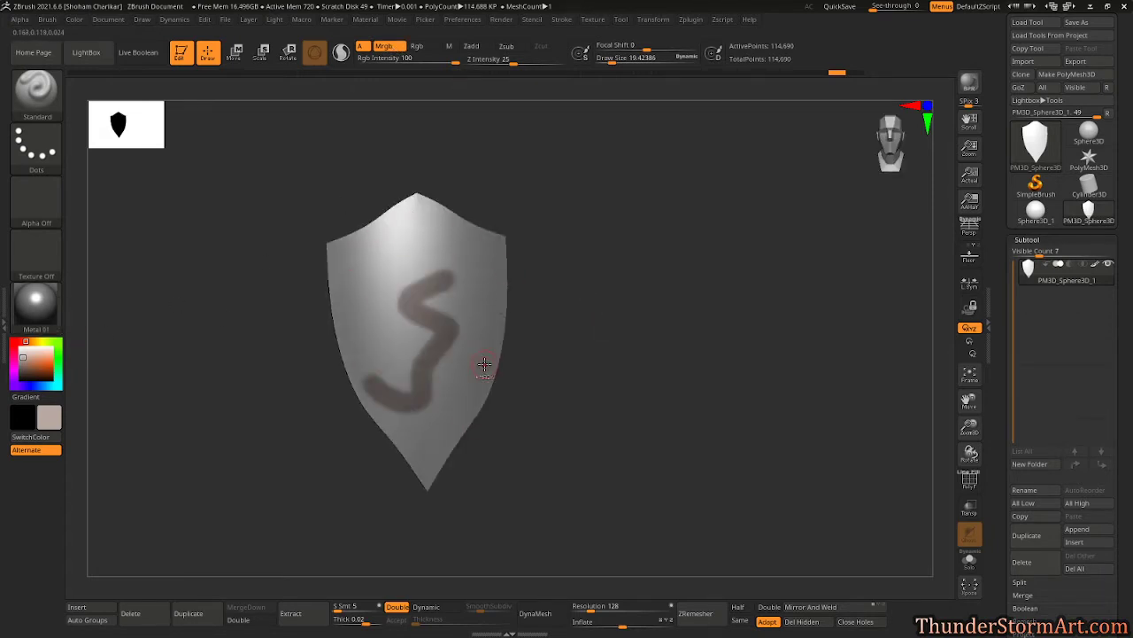
pyautogui.hotkey('ctrl', 'z')
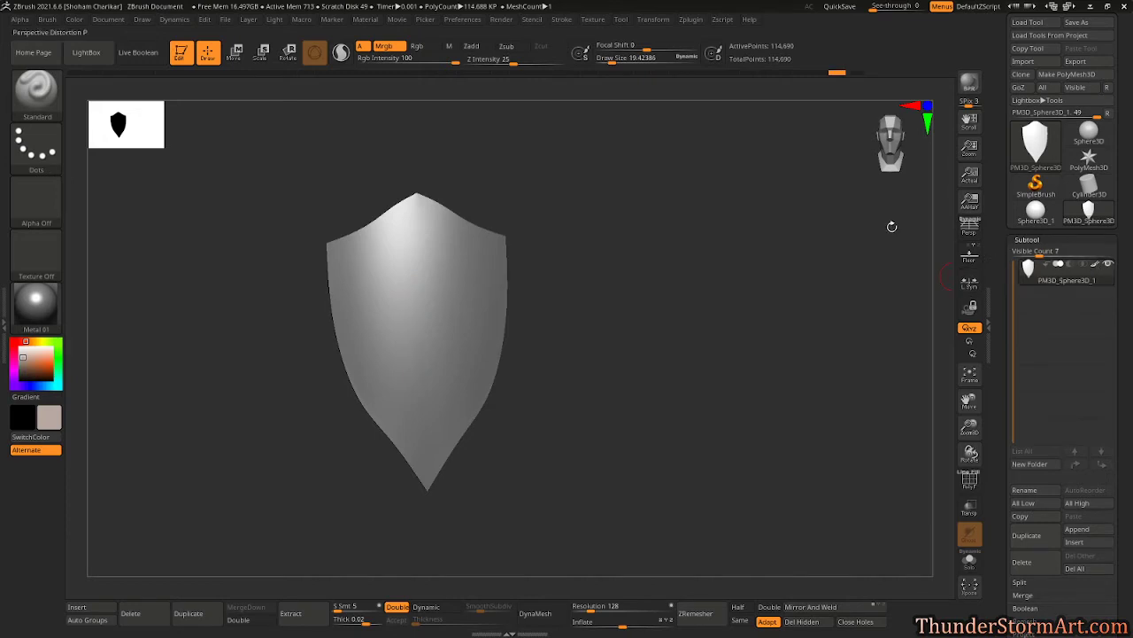
# - Preview the StartupMaterial on the shield and switch back to Metal 01
pyautogui.click(35, 303)
pyautogui.click(148, 503)
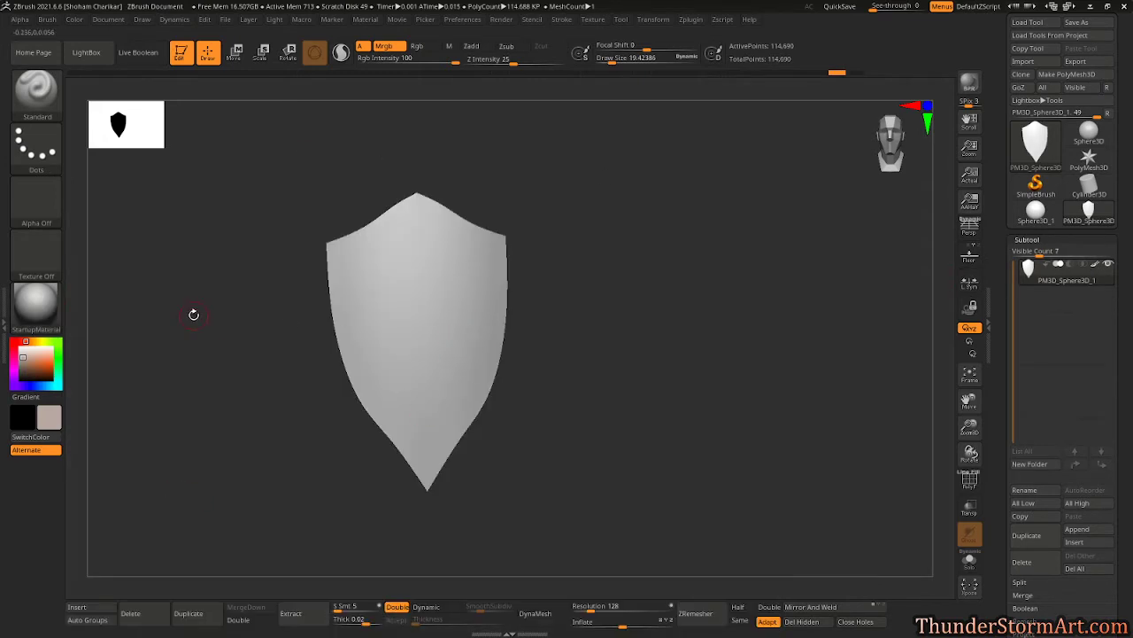
pyautogui.moveTo(192, 313)
pyautogui.mouseDown()
pyautogui.moveTo(223, 329)
pyautogui.moveTo(204, 323)
pyautogui.mouseUp()
pyautogui.click(35, 303)
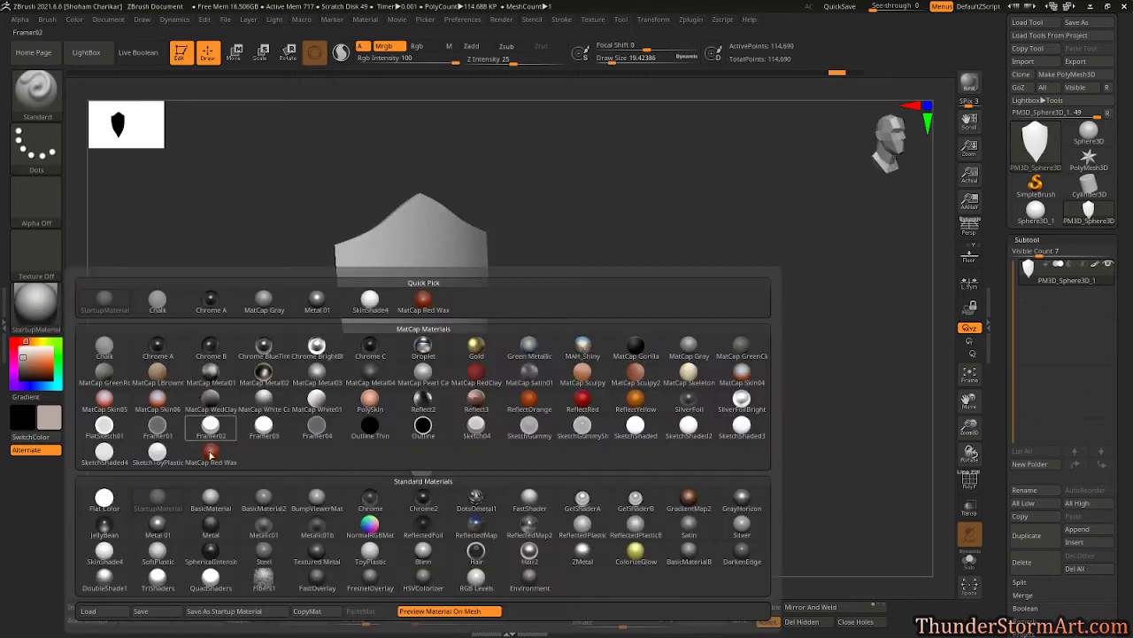
pyautogui.click(158, 528)
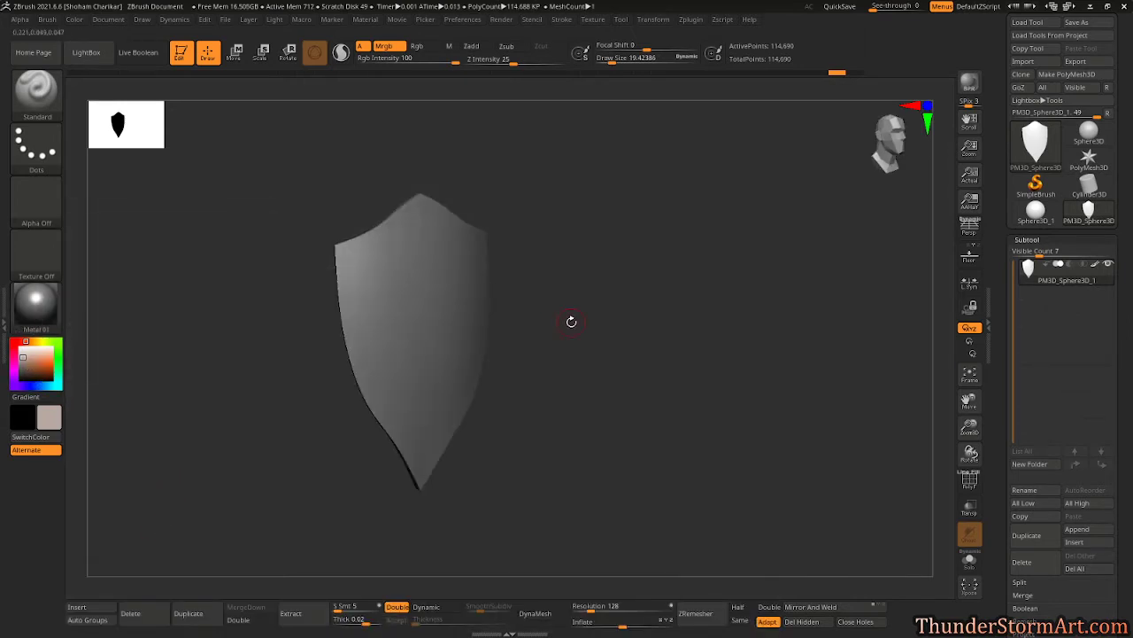
pyautogui.moveTo(572, 318); pyautogui.dragTo(343, 196)
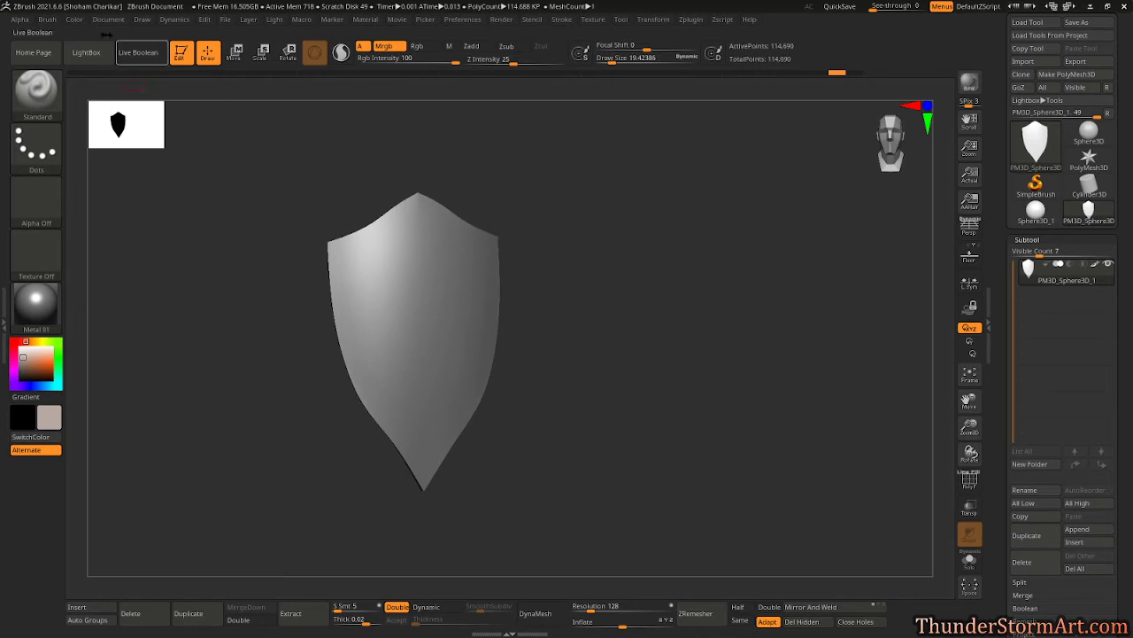
# - Fill the whole shield with the current greyish-pink color and the Metal 01 material
pyautogui.click(78, 23)
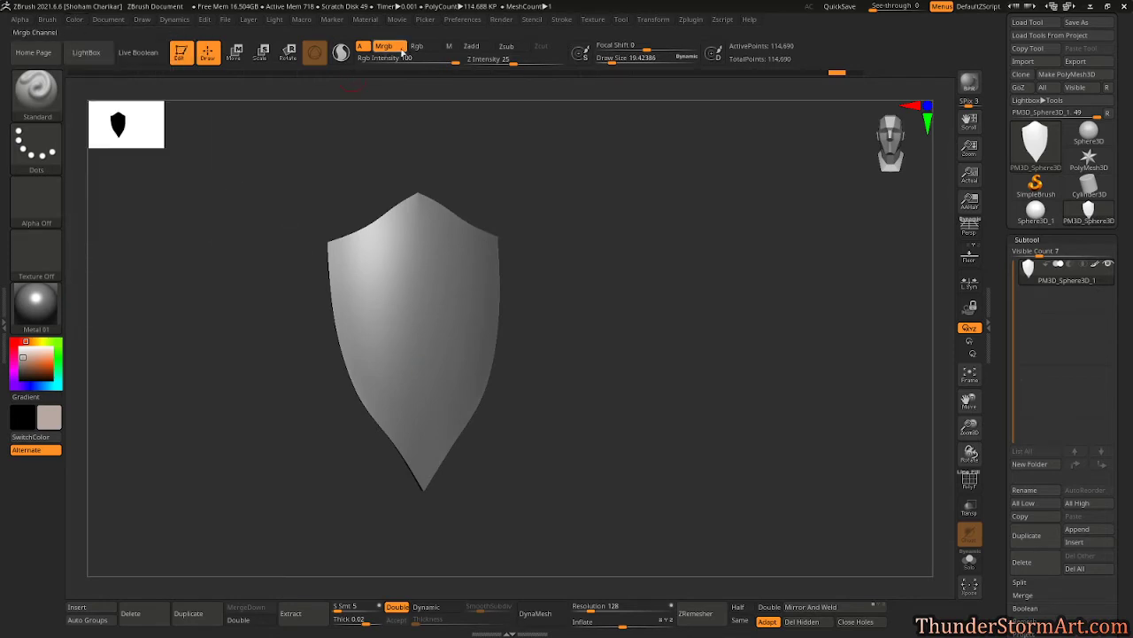
pyautogui.click(75, 21)
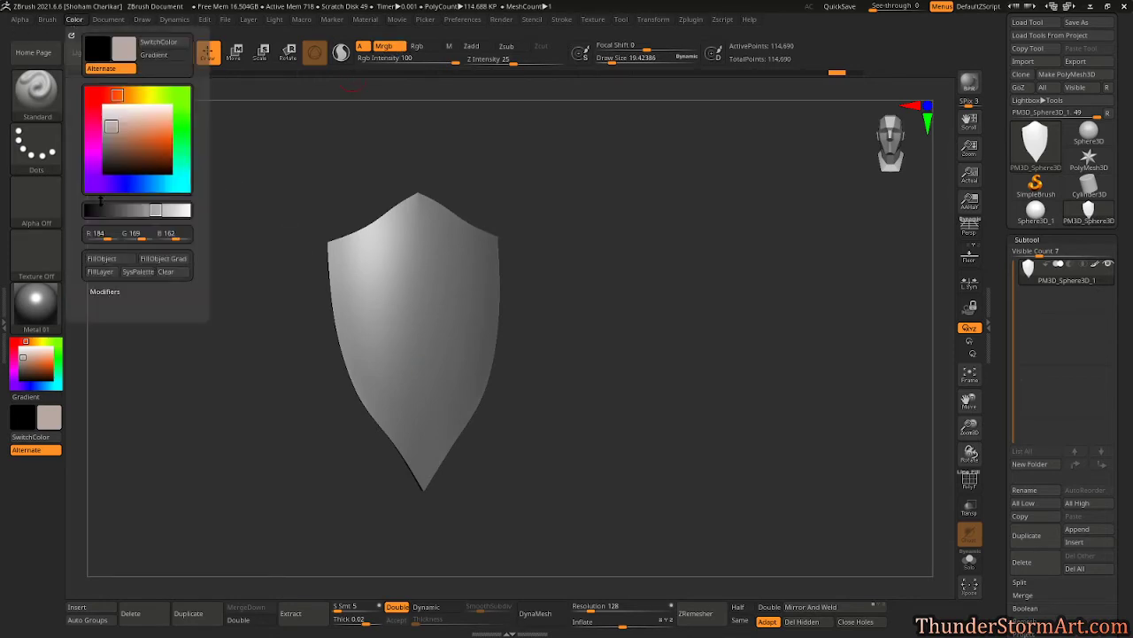
pyautogui.click(101, 262)
pyautogui.moveTo(610, 324); pyautogui.dragTo(644, 372)
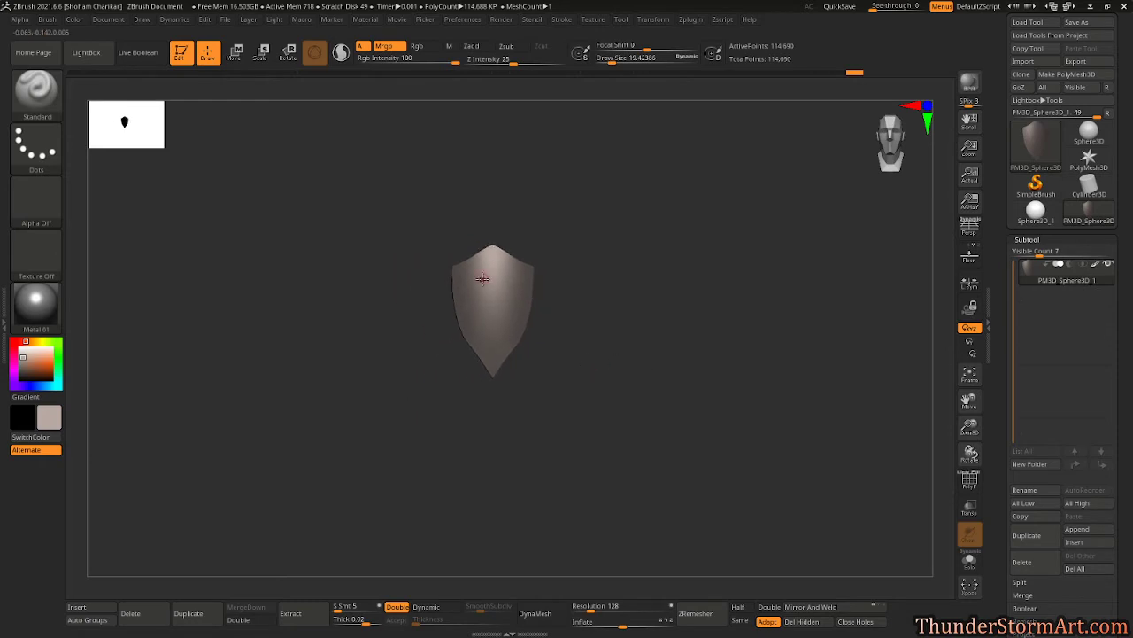
# - Set the paint color to bright green, try painting a smiley face on the shield's front, and undo it
pyautogui.click(52, 359)
pyautogui.click(54, 344)
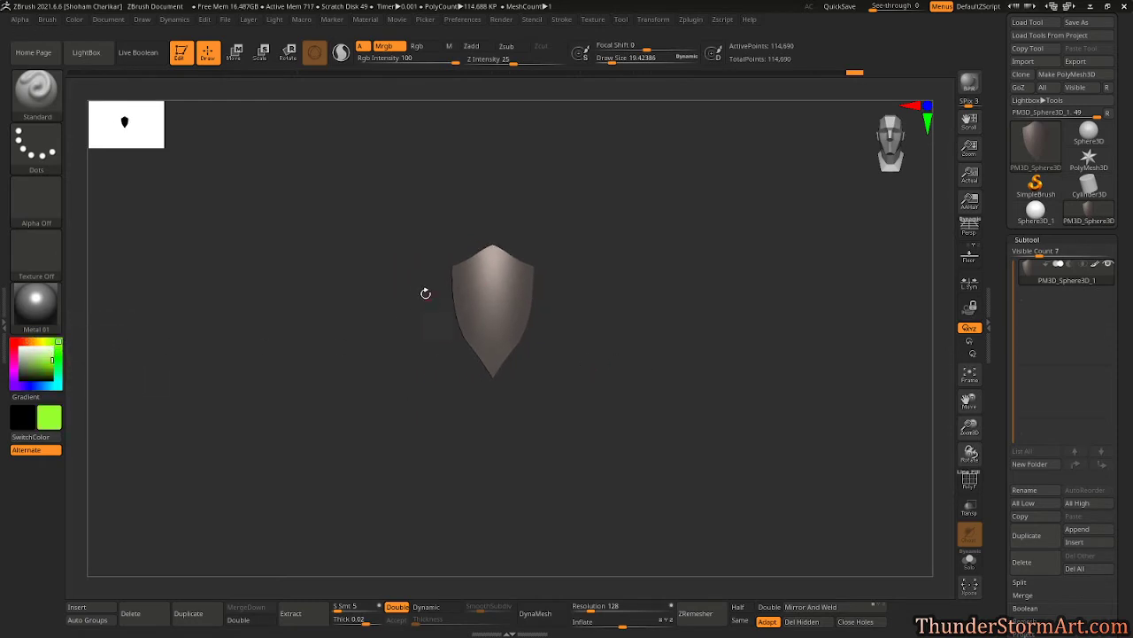
pyautogui.click(476, 288)
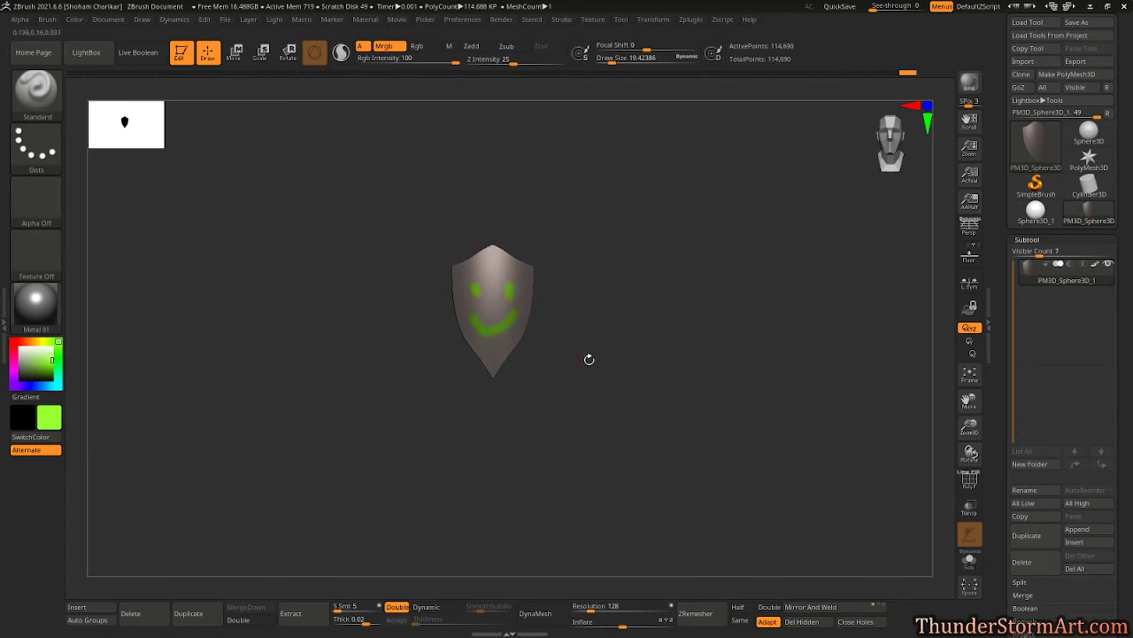
pyautogui.press('ctrl')
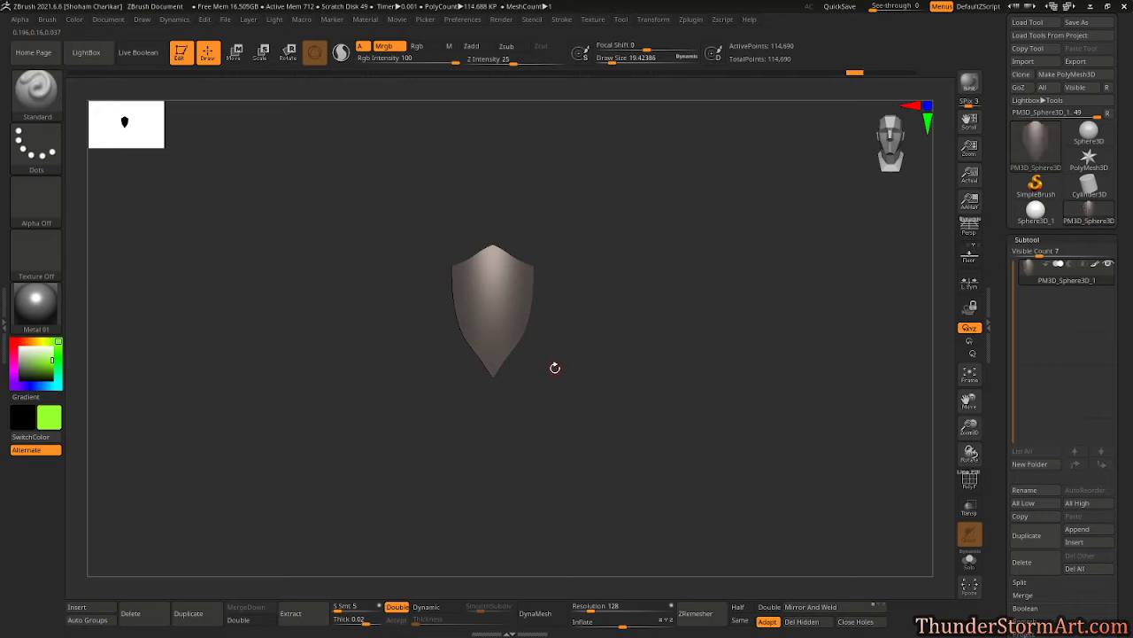
# - Try broad green strokes down and across the shield's front with a draw size of about 382, undoing each one
pyautogui.moveTo(590, 324)
pyautogui.mouseDown()
pyautogui.moveTo(582, 309)
pyautogui.moveTo(622, 356)
pyautogui.moveTo(658, 372)
pyautogui.moveTo(639, 350)
pyautogui.moveTo(650, 351)
pyautogui.mouseUp()
pyautogui.press('s')
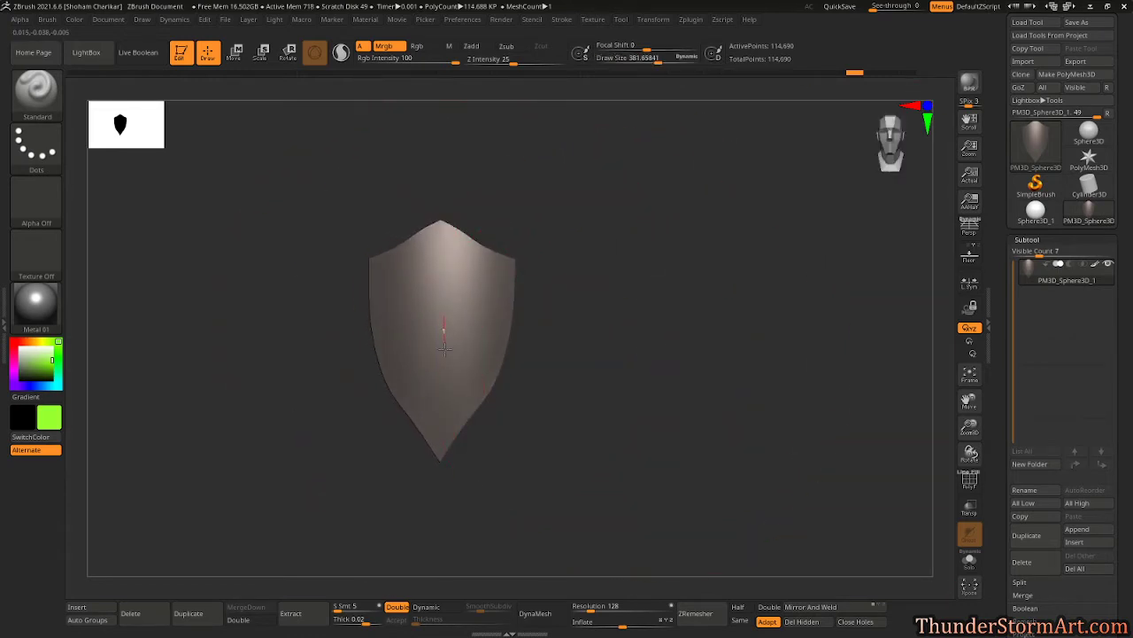
pyautogui.moveTo(445, 348); pyautogui.dragTo(440, 380)
pyautogui.moveTo(673, 389)
pyautogui.mouseDown()
pyautogui.moveTo(681, 397)
pyautogui.moveTo(653, 405)
pyautogui.mouseUp()
pyautogui.hotkey('ctrl', 'z')
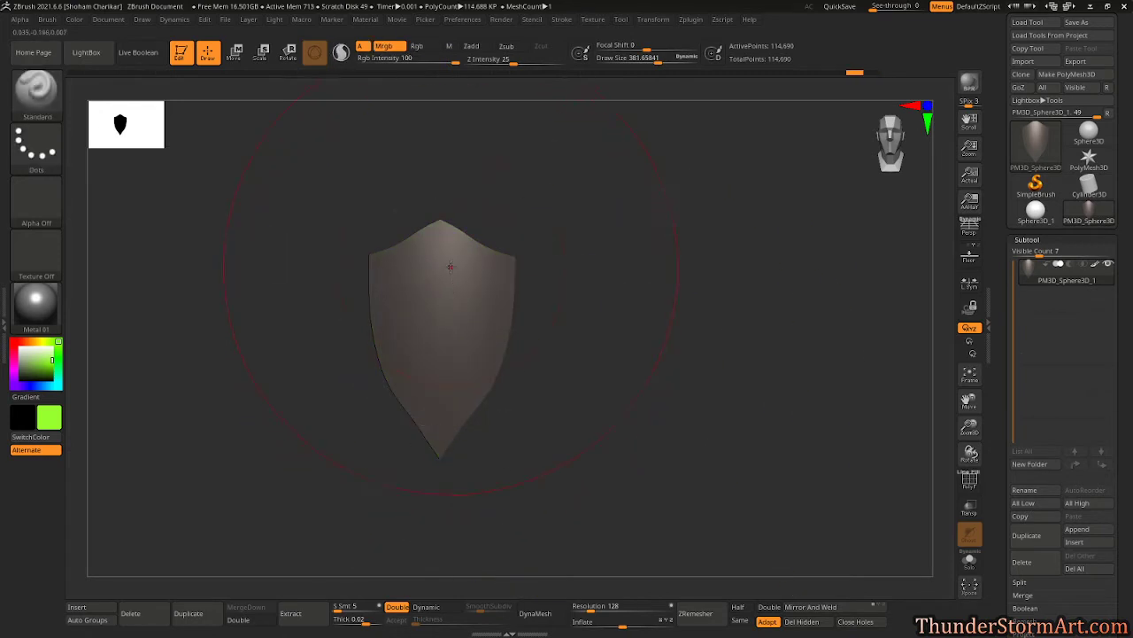
pyautogui.moveTo(450, 266); pyautogui.dragTo(450, 152)
pyautogui.moveTo(690, 329)
pyautogui.mouseDown()
pyautogui.moveTo(698, 301)
pyautogui.moveTo(706, 327)
pyautogui.moveTo(666, 336)
pyautogui.moveTo(623, 326)
pyautogui.mouseUp()
pyautogui.hotkey('ctrl', 'z')
# - Set the draw size to about 227, Rgb Intensity to 53 and the color to blue, try a stroke on the shield, and undo it
pyautogui.press('s')
pyautogui.click(453, 62)
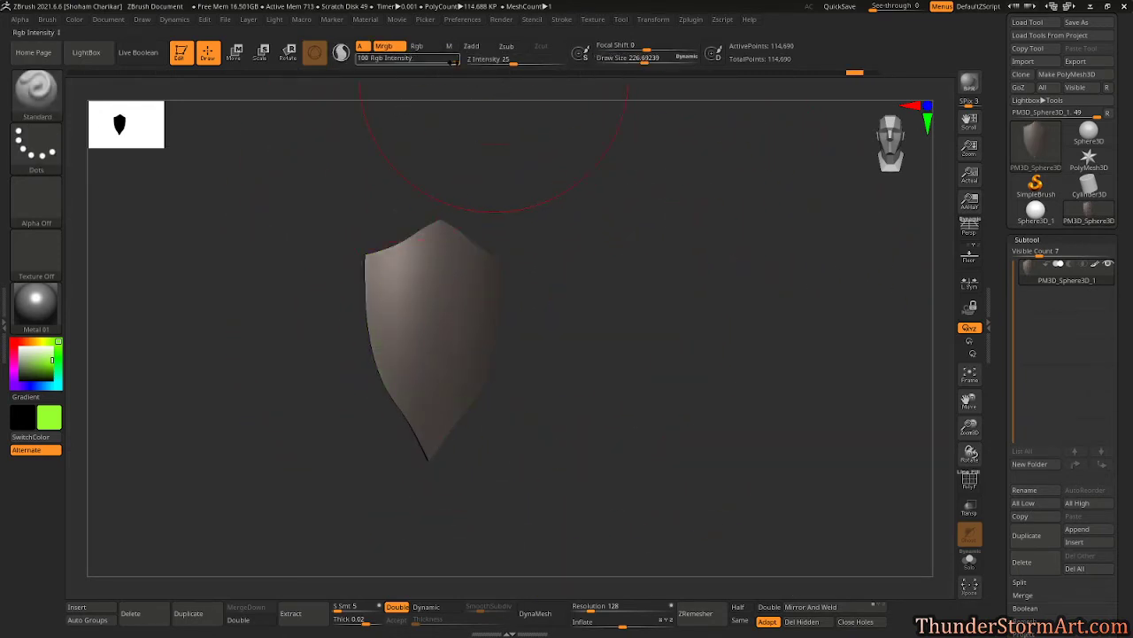
pyautogui.moveTo(451, 61); pyautogui.dragTo(429, 60)
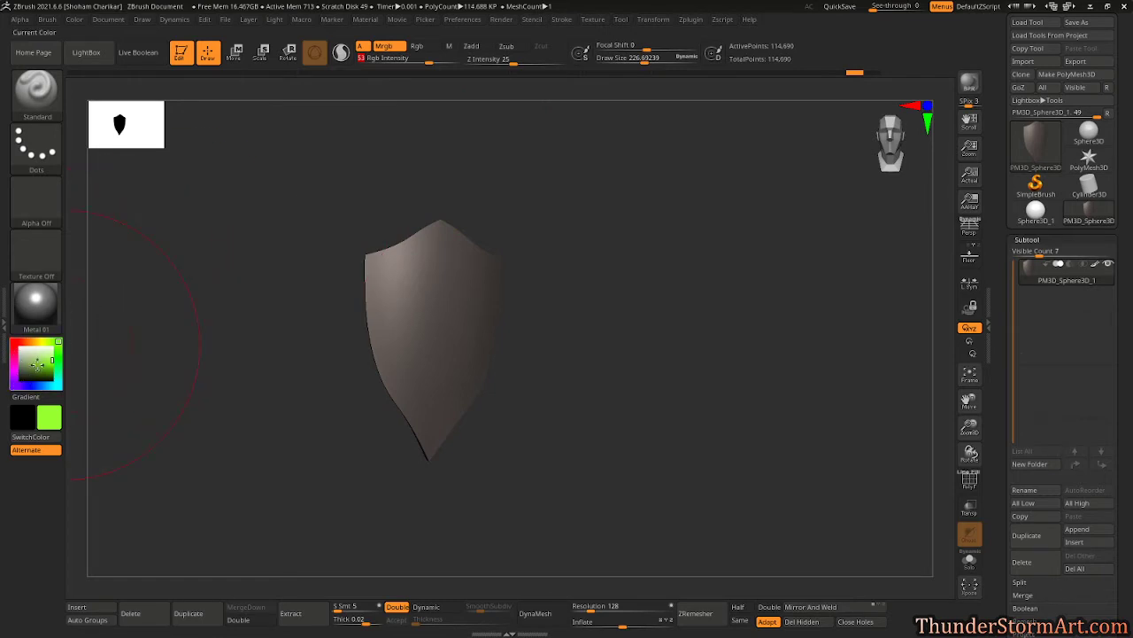
pyautogui.moveTo(36, 383); pyautogui.dragTo(37, 386)
pyautogui.moveTo(597, 367); pyautogui.dragTo(588, 366)
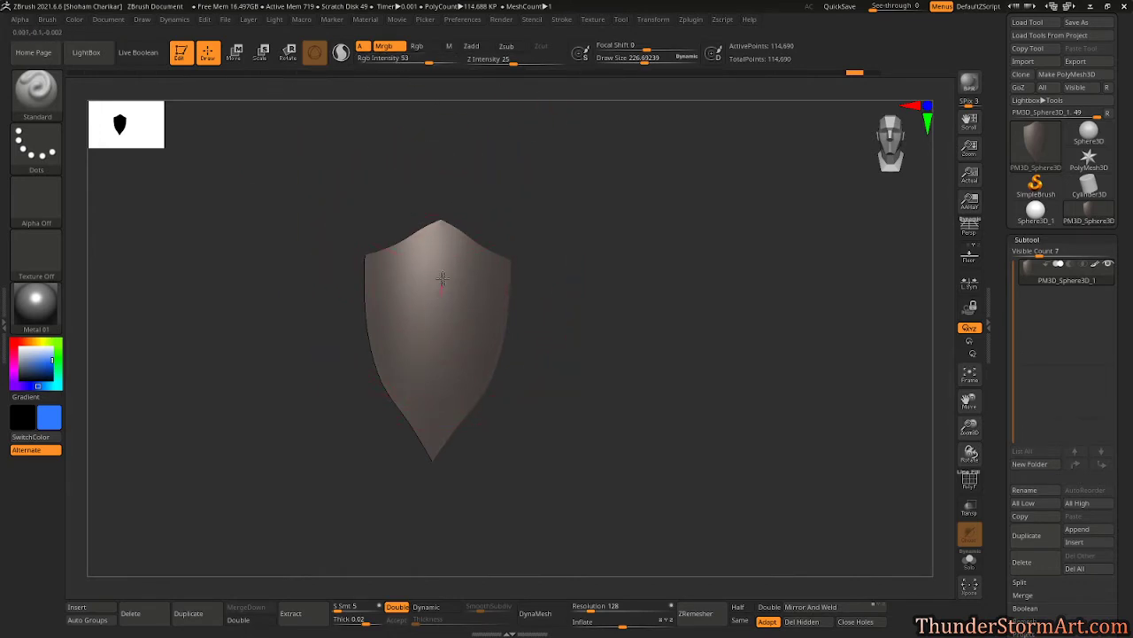
pyautogui.moveTo(442, 279); pyautogui.dragTo(442, 203)
pyautogui.hotkey('ctrl', 'z')
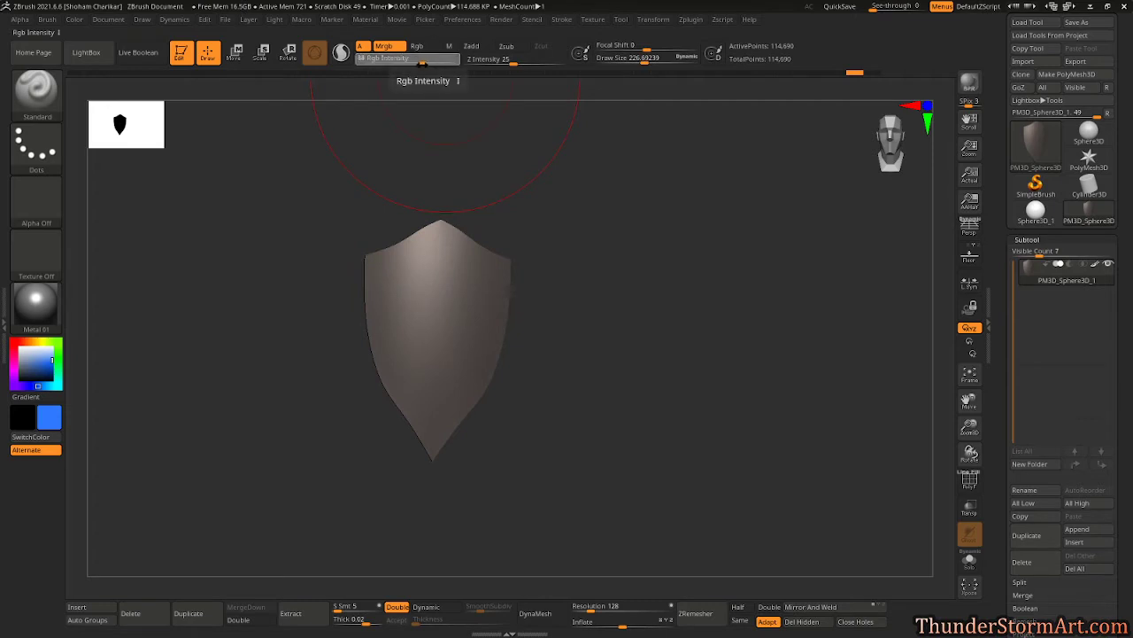
# - Set Rgb Intensity to 21 and the draw size to about 367, and brush a faint blue tint over the shield's upper area
pyautogui.moveTo(422, 62); pyautogui.dragTo(404, 62)
pyautogui.press('s')
pyautogui.moveTo(568, 235); pyautogui.dragTo(584, 235)
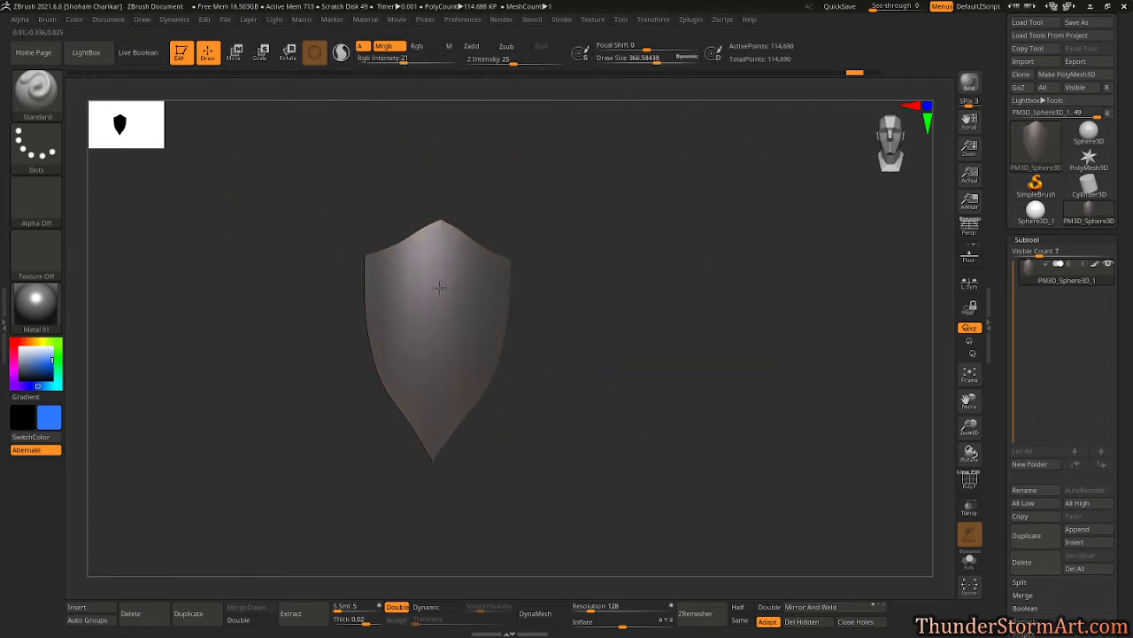
pyautogui.moveTo(441, 190); pyautogui.dragTo(449, 150)
pyautogui.keyDown('shift'); pyautogui.moveTo(553, 229); pyautogui.dragTo(552, 283); pyautogui.keyUp('shift')
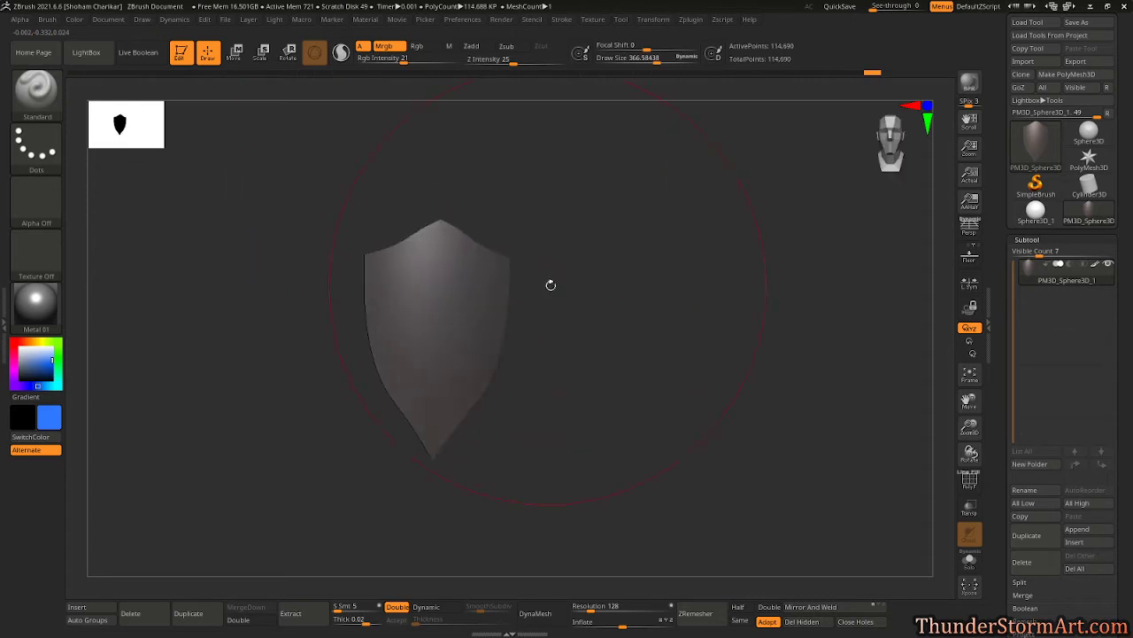
# - Try tinting the shield's lower tip blue with a draw size of about 209, and undo it
pyautogui.moveTo(630, 308)
pyautogui.keyDown('alt'); pyautogui.mouseDown()
pyautogui.moveTo(608, 305)
pyautogui.moveTo(620, 316)
pyautogui.mouseUp(); pyautogui.keyUp('alt')
pyautogui.press('s')
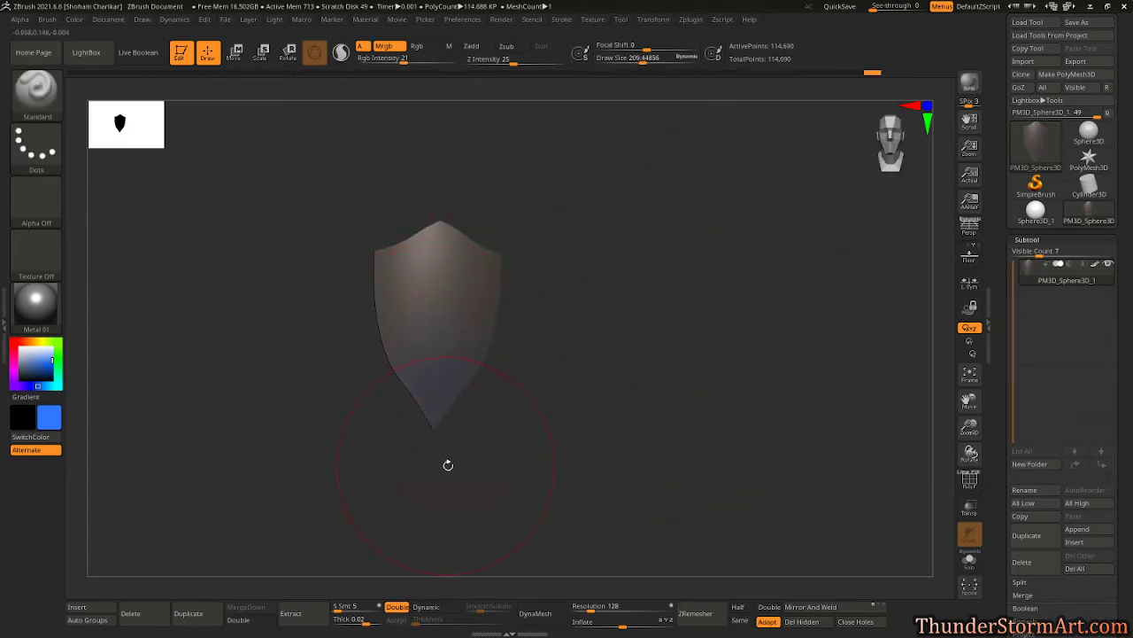
pyautogui.hotkey('ctrl', 'z')
# - Enlarge the brush to a draw size of about 367 and paint a soft blue gradient over the shield's lower tip
pyautogui.press('s')
pyautogui.moveTo(597, 382); pyautogui.dragTo(612, 383)
pyautogui.moveTo(549, 433)
pyautogui.mouseDown()
pyautogui.moveTo(573, 387)
pyautogui.moveTo(433, 407)
pyautogui.mouseUp()
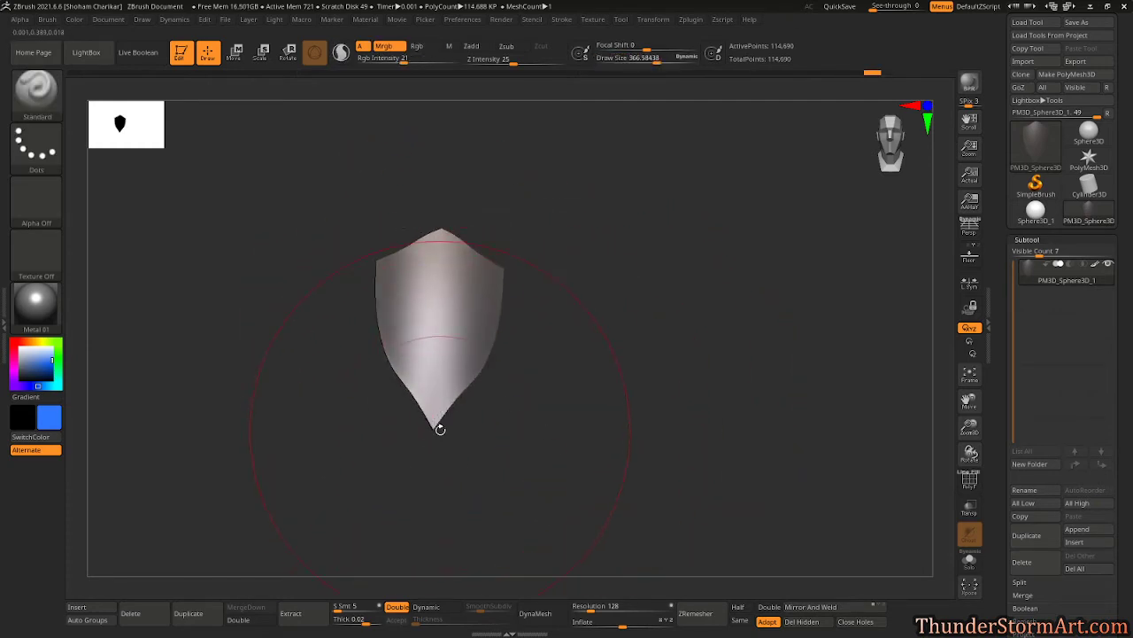
pyautogui.moveTo(510, 450); pyautogui.dragTo(623, 397)
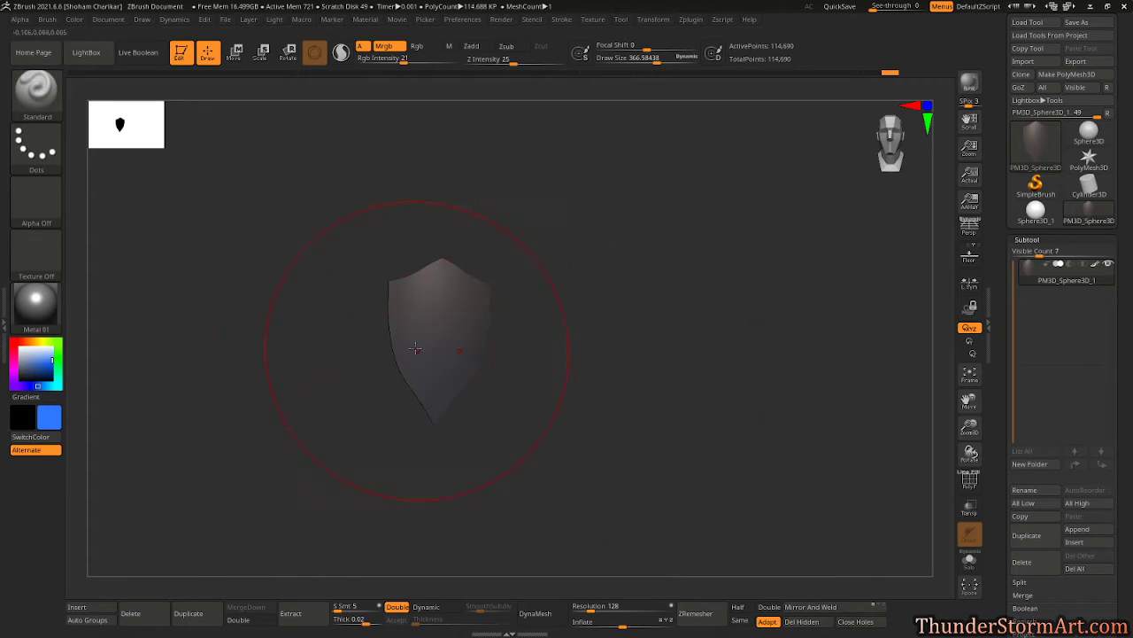
pyautogui.moveTo(416, 348)
pyautogui.mouseDown()
pyautogui.moveTo(612, 349)
pyautogui.moveTo(694, 407)
pyautogui.moveTo(658, 328)
pyautogui.moveTo(653, 361)
pyautogui.moveTo(291, 360)
pyautogui.mouseUp()
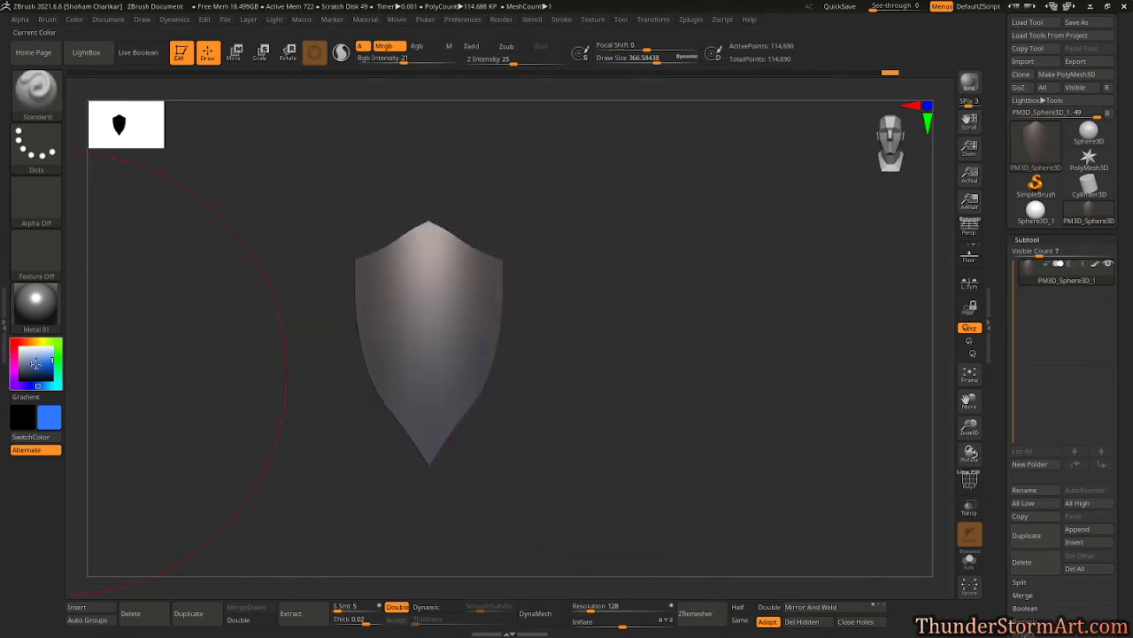
# - Set the paint color to white and switch the material to StartupMaterial
pyautogui.click(35, 303)
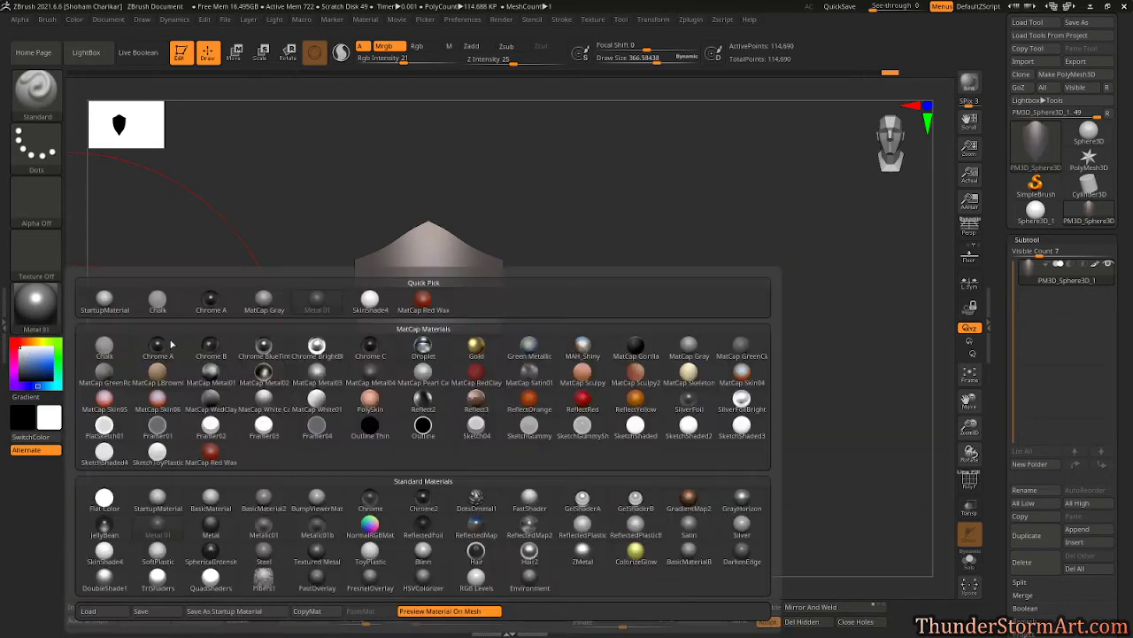
pyautogui.click(158, 501)
pyautogui.keyDown('alt'); pyautogui.moveTo(675, 404); pyautogui.dragTo(597, 292); pyautogui.keyUp('alt')
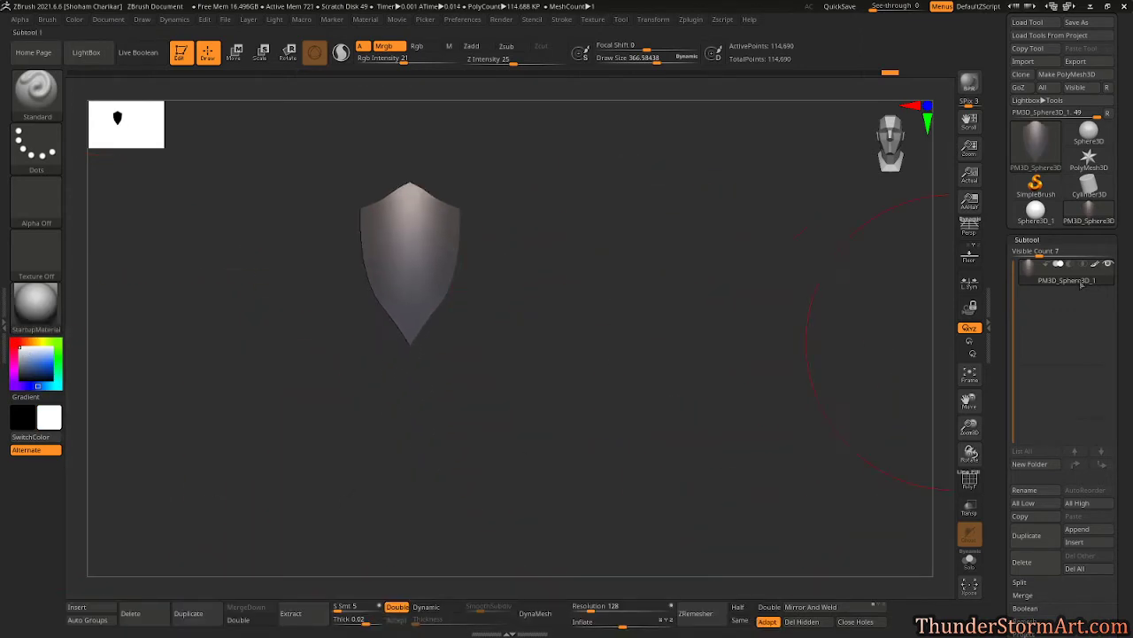
# - Insert a Gear3D mesh as a new subtool beside the shield
pyautogui.click(1082, 541)
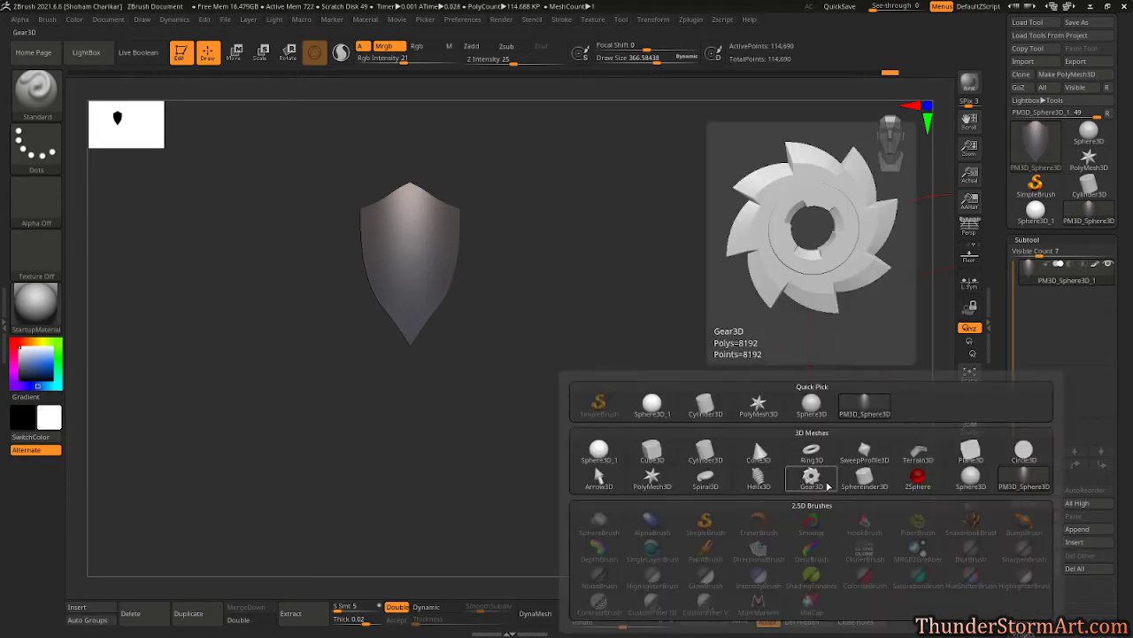
pyautogui.moveTo(811, 479)
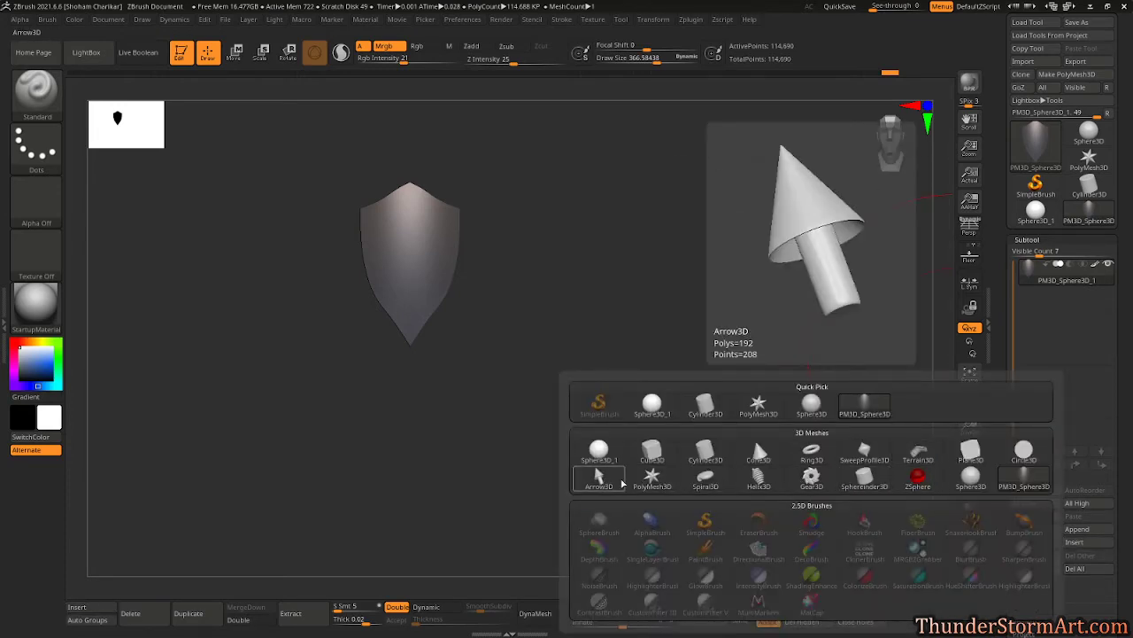
pyautogui.click(811, 479)
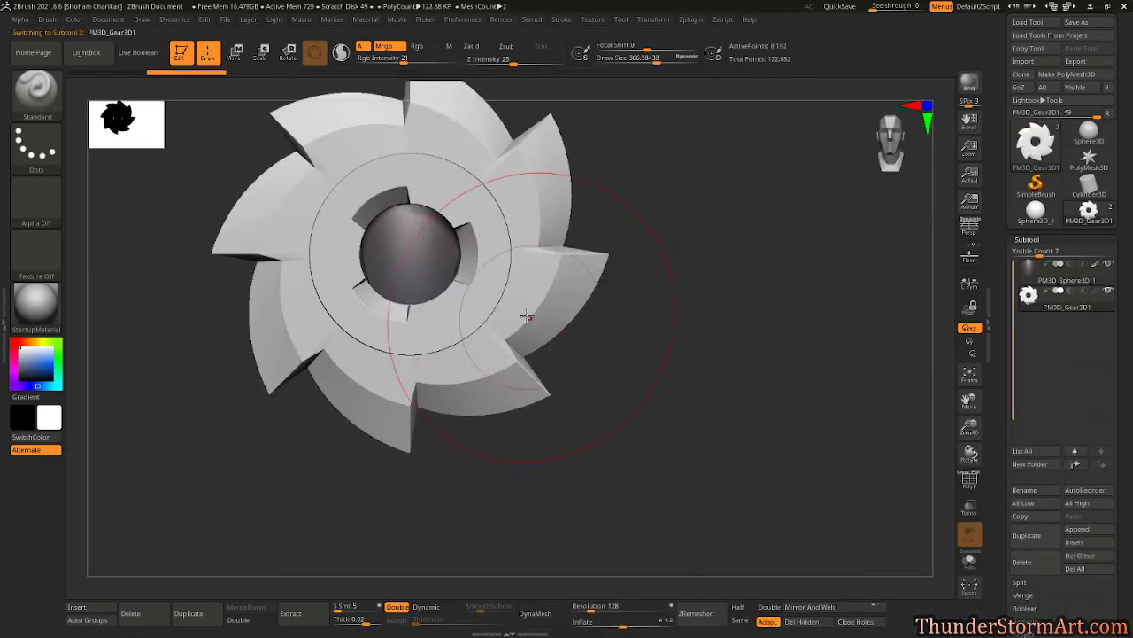
# - Replace the gear with a low-poly cylinder initialized along the Y axis (QCyl Y) with Y Res 1
pyautogui.moveTo(1127, 489); pyautogui.dragTo(1131, 356)
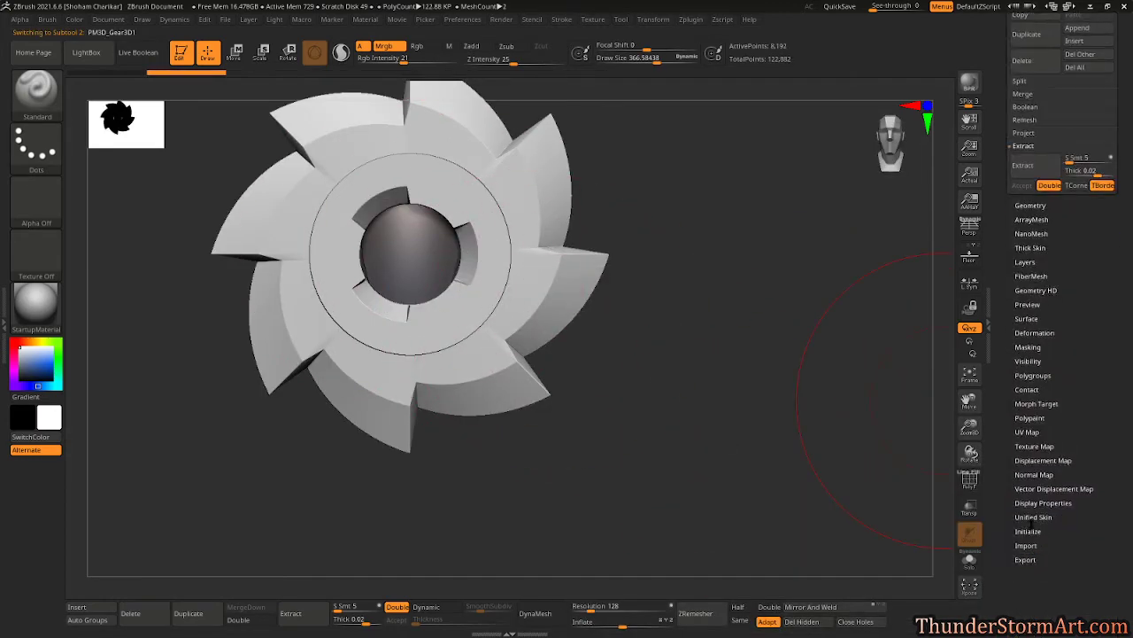
pyautogui.click(1028, 530)
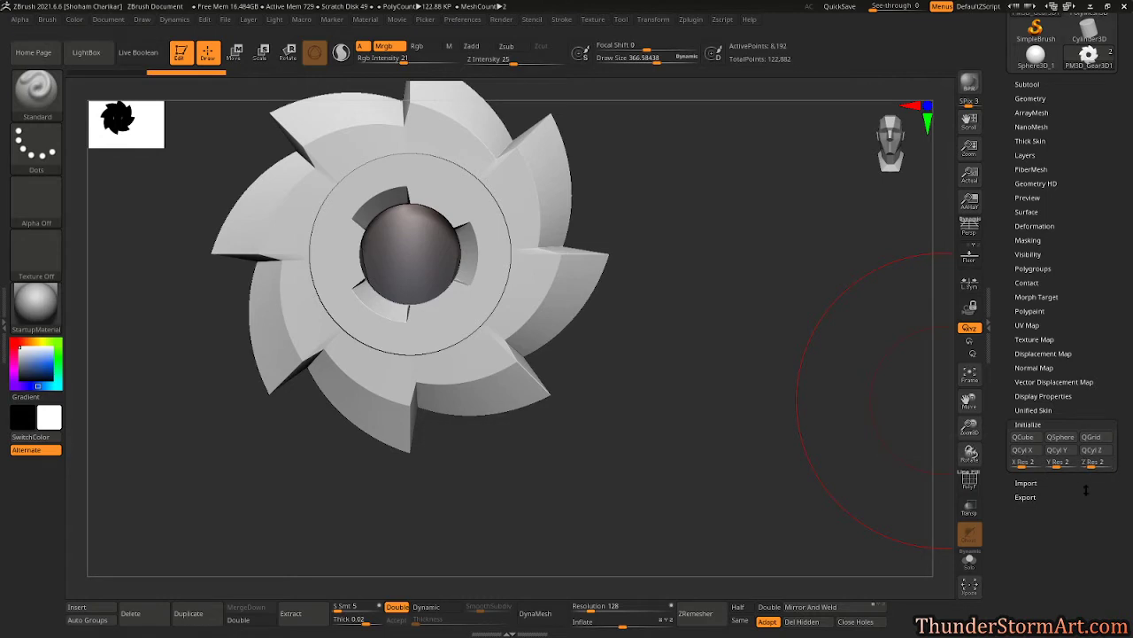
pyautogui.click(1061, 450)
pyautogui.moveTo(706, 327); pyautogui.dragTo(567, 372)
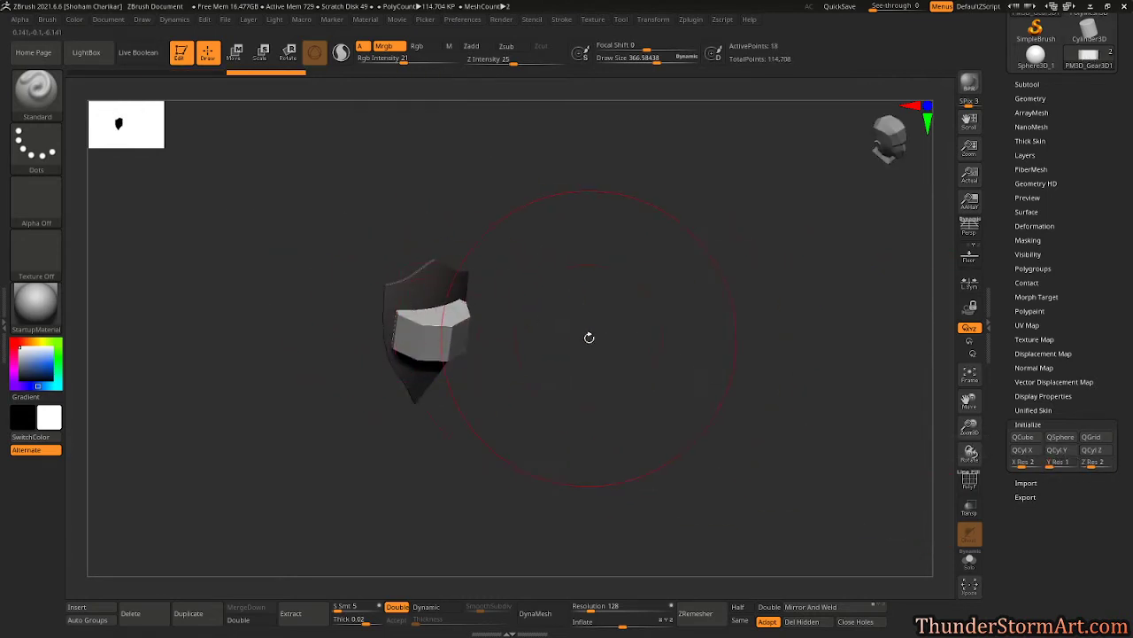
pyautogui.moveTo(642, 319)
pyautogui.mouseDown()
pyautogui.moveTo(640, 339)
pyautogui.moveTo(686, 381)
pyautogui.mouseUp()
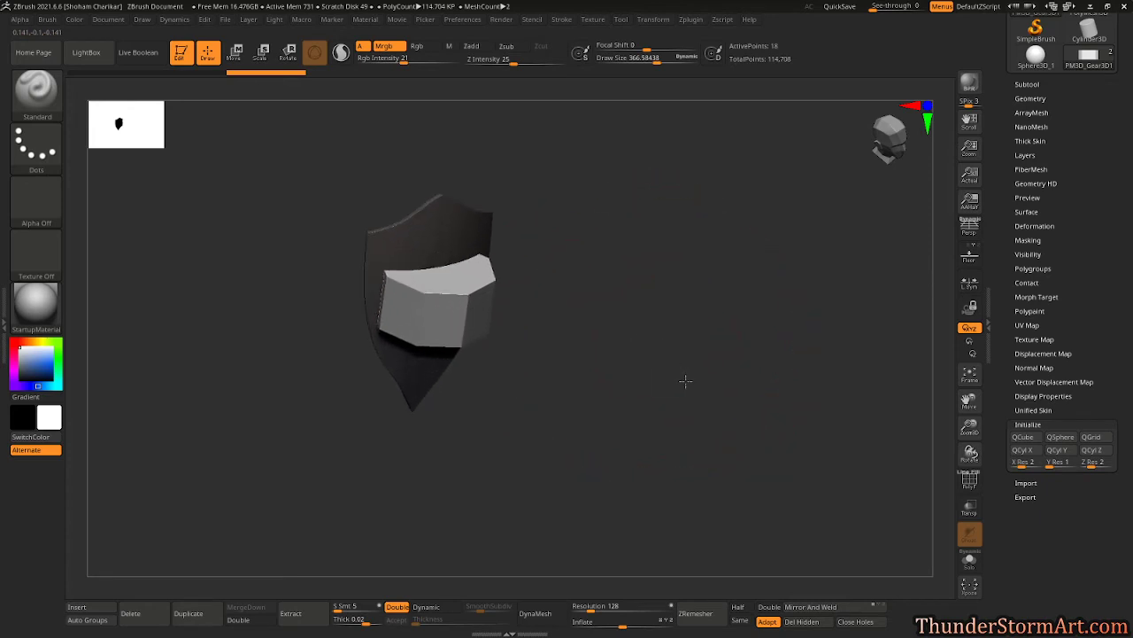
# - Show the polygon wireframe and isolate the cylinder from the shield in Solo mode
pyautogui.press('shift')
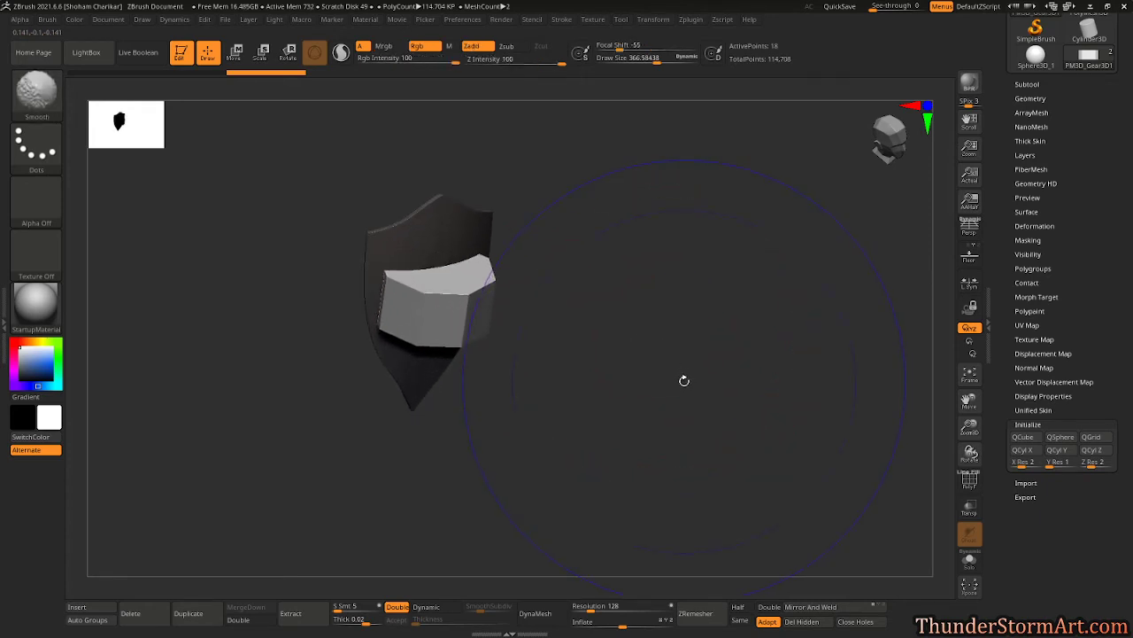
pyautogui.hotkey('shift', 'f')
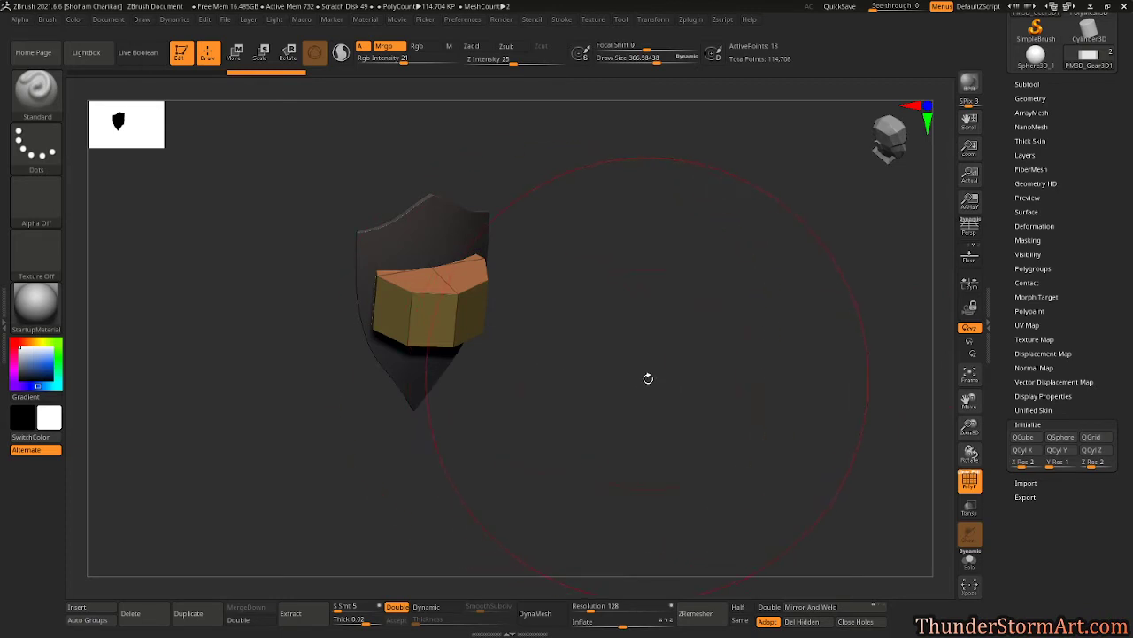
pyautogui.moveTo(632, 364)
pyautogui.mouseDown()
pyautogui.moveTo(632, 374)
pyautogui.moveTo(574, 377)
pyautogui.moveTo(653, 372)
pyautogui.moveTo(641, 377)
pyautogui.moveTo(597, 372)
pyautogui.moveTo(644, 363)
pyautogui.mouseUp()
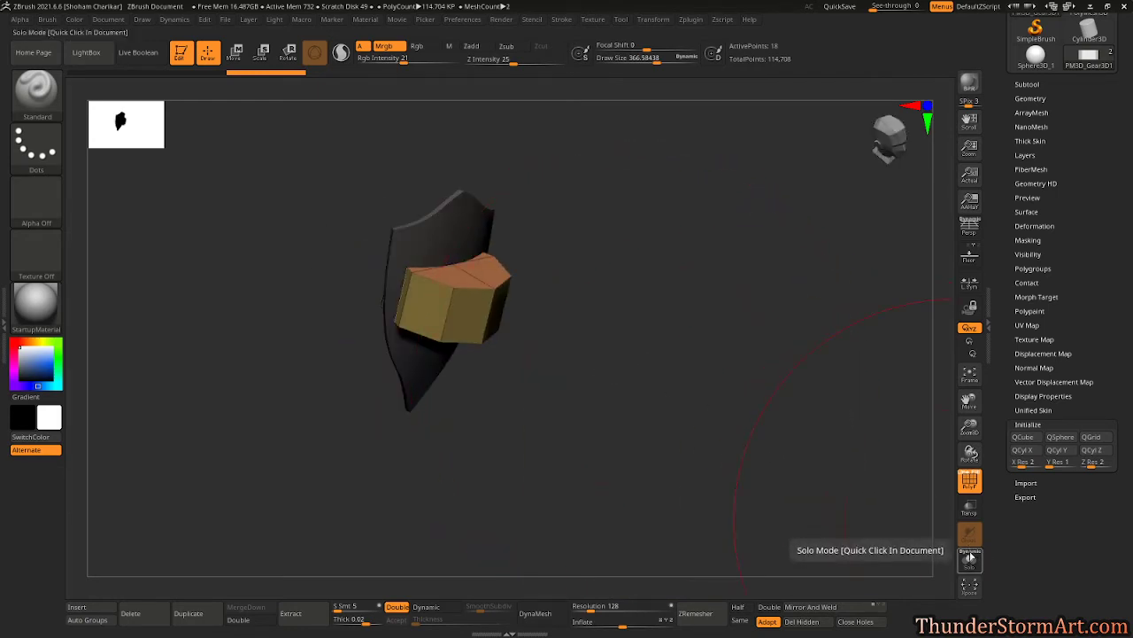
pyautogui.click(970, 558)
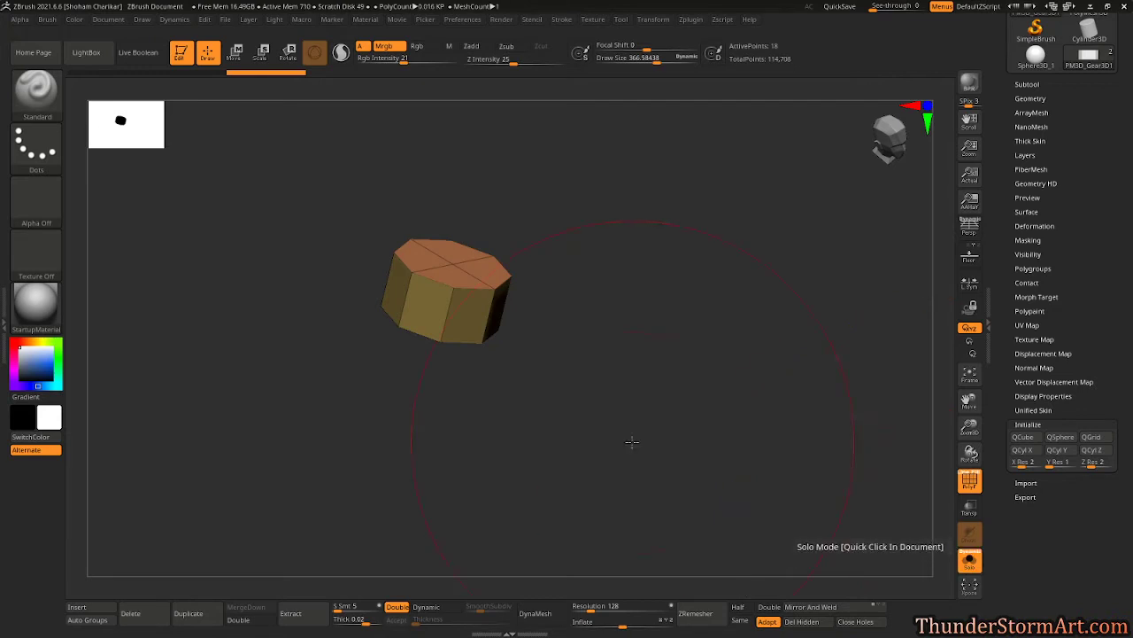
pyautogui.moveTo(632, 440); pyautogui.dragTo(650, 450)
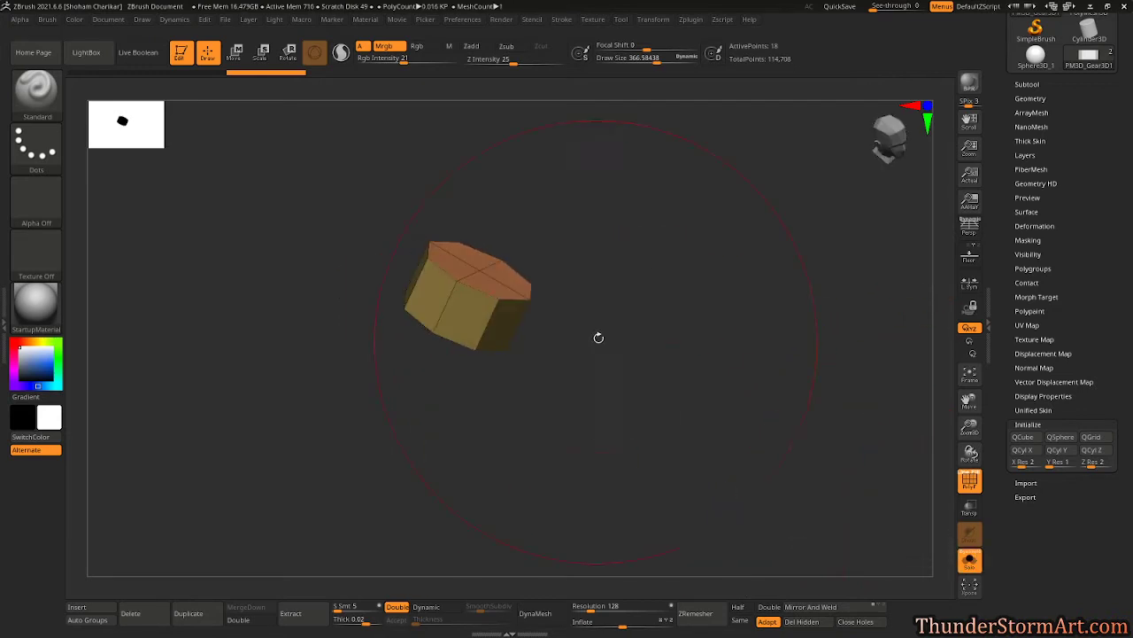
pyautogui.moveTo(596, 337); pyautogui.dragTo(655, 436)
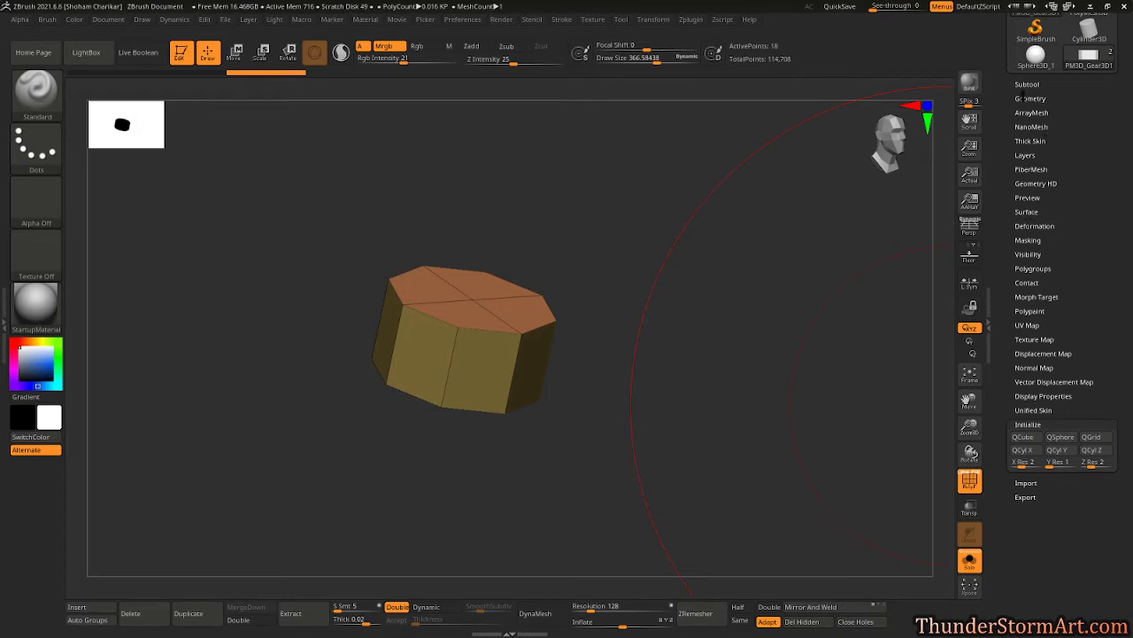
# - Crease the cylinder's edges along its polygroup borders with Crease PG
pyautogui.click(1027, 99)
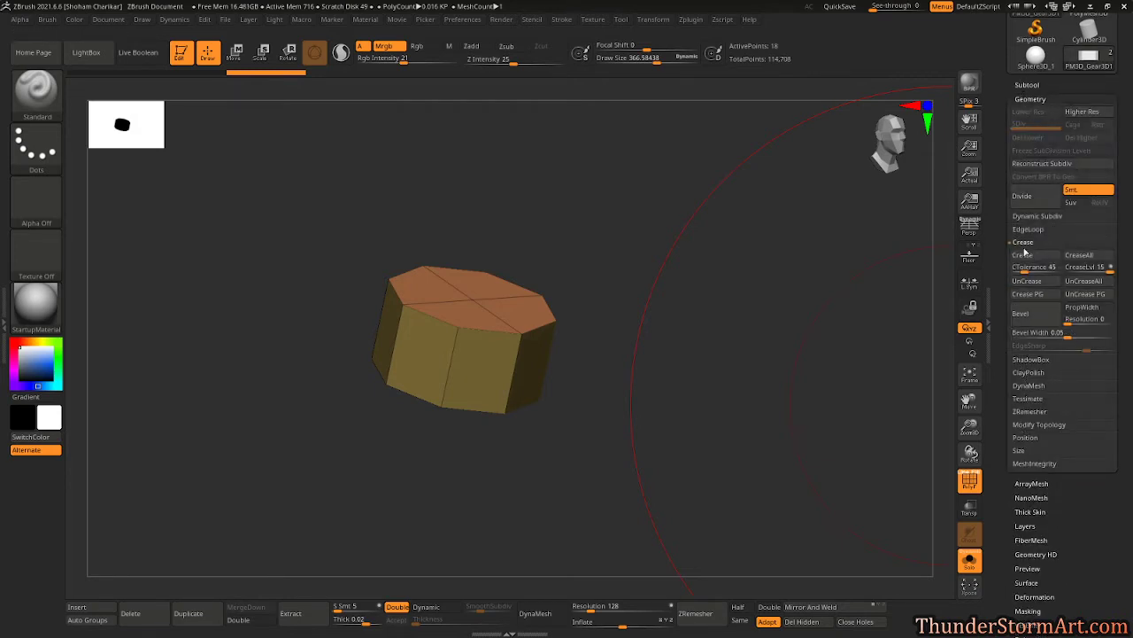
pyautogui.moveTo(696, 384); pyautogui.dragTo(692, 205)
pyautogui.moveTo(659, 405)
pyautogui.mouseDown()
pyautogui.moveTo(663, 546)
pyautogui.moveTo(651, 527)
pyautogui.mouseUp()
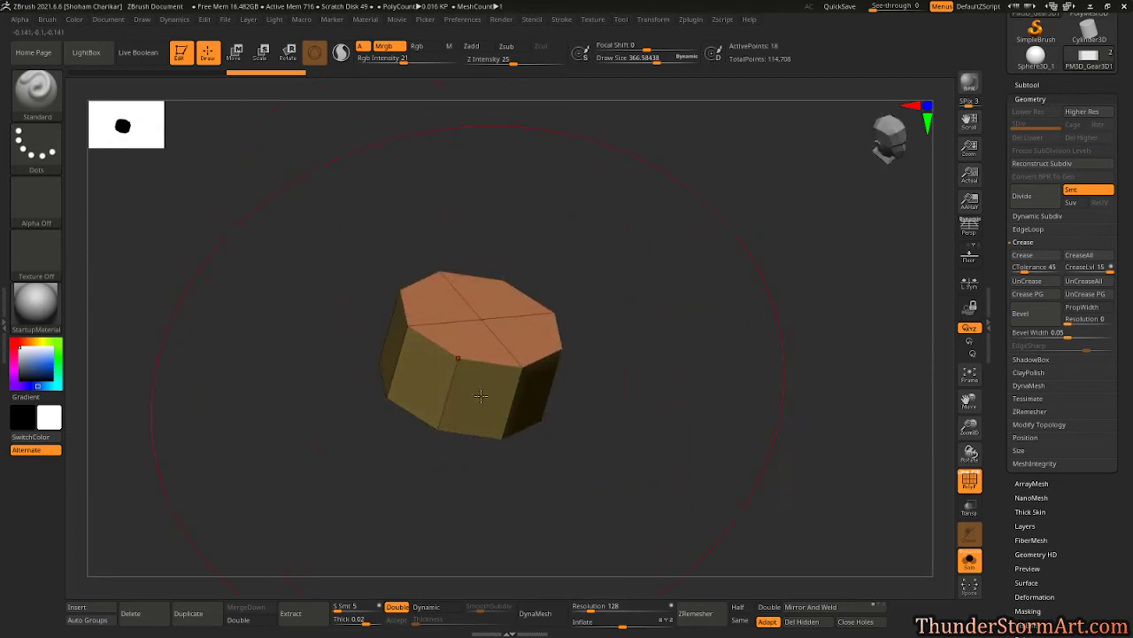
pyautogui.moveTo(707, 379); pyautogui.dragTo(680, 398)
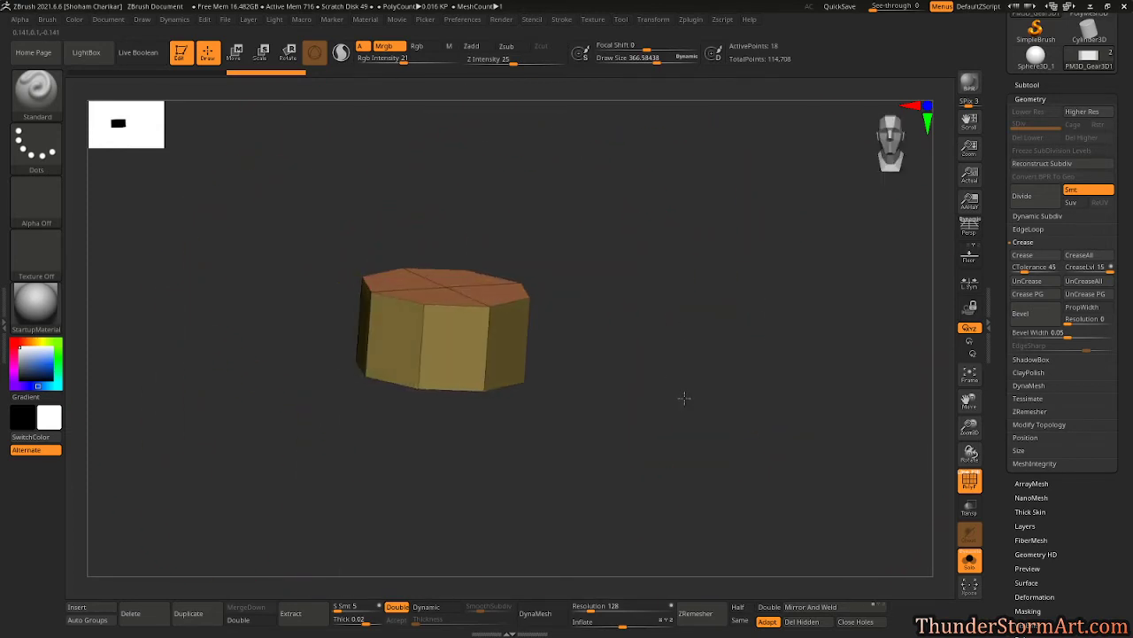
pyautogui.click(1029, 295)
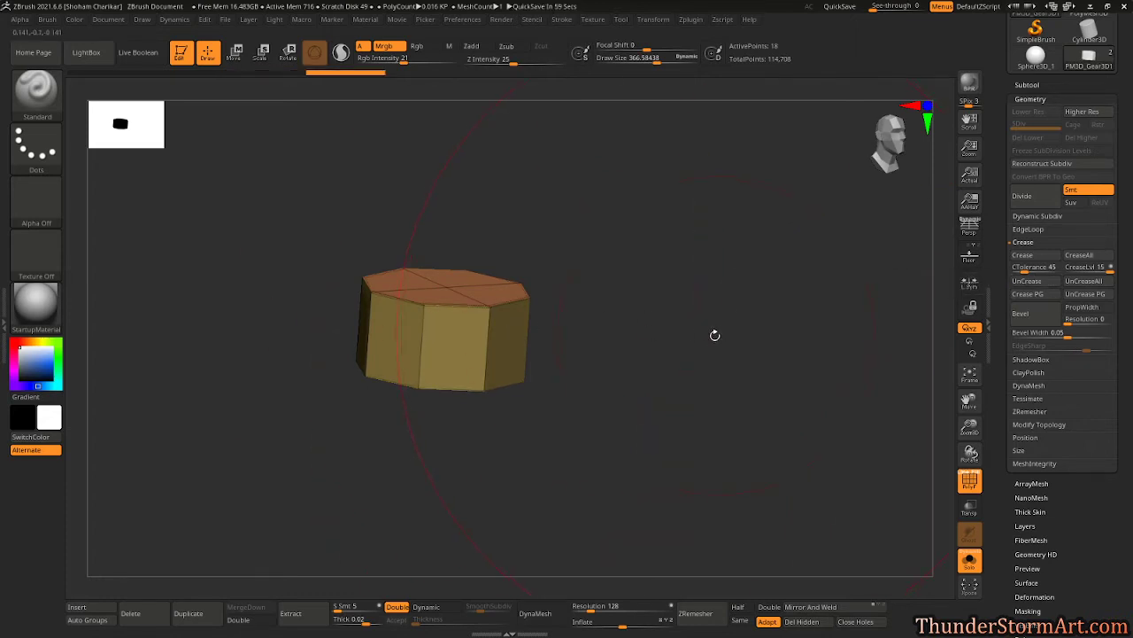
# - Subdivide the creased cylinder up to subdivision level 4
pyautogui.press('ctrl')
pyautogui.hotkey('ctrl', 'd')
pyautogui.hotkey('ctrl', 'd')
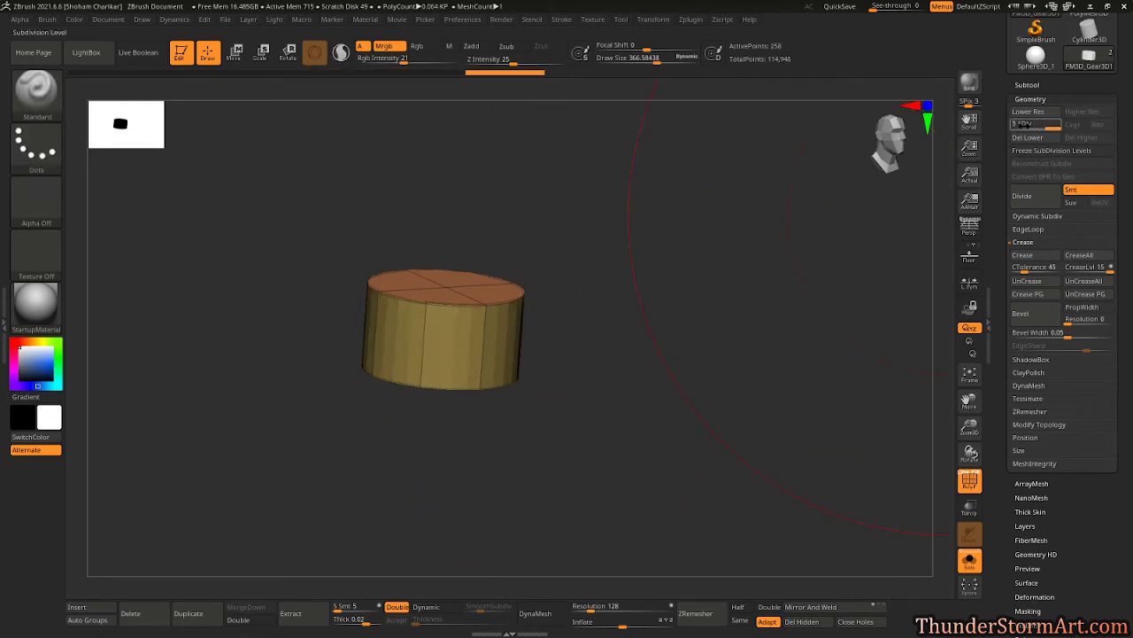
pyautogui.hotkey('ctrl', 'd')
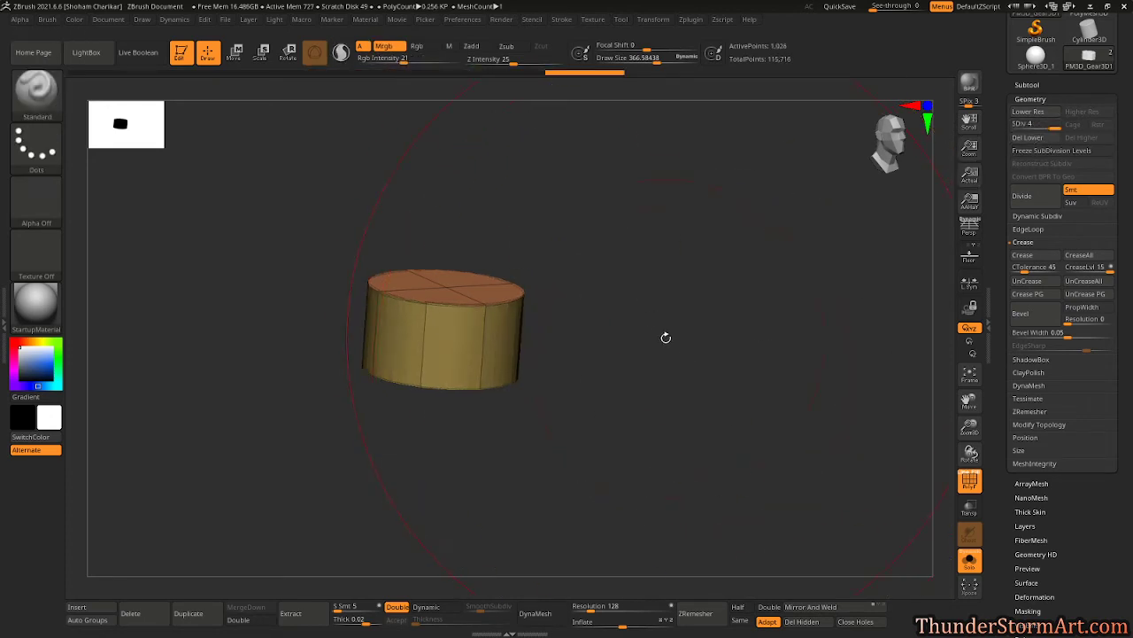
# - Scale the cylinder down uniformly to about a quarter of its size and show the shield again
pyautogui.press('w')
pyautogui.press('e')
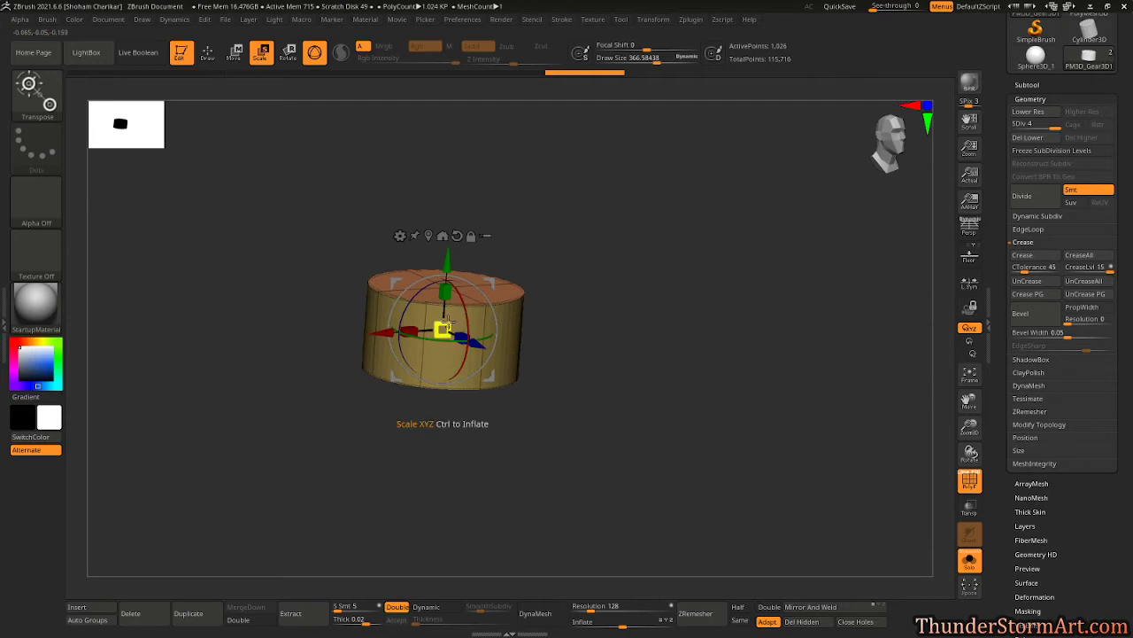
pyautogui.moveTo(448, 326); pyautogui.dragTo(425, 335)
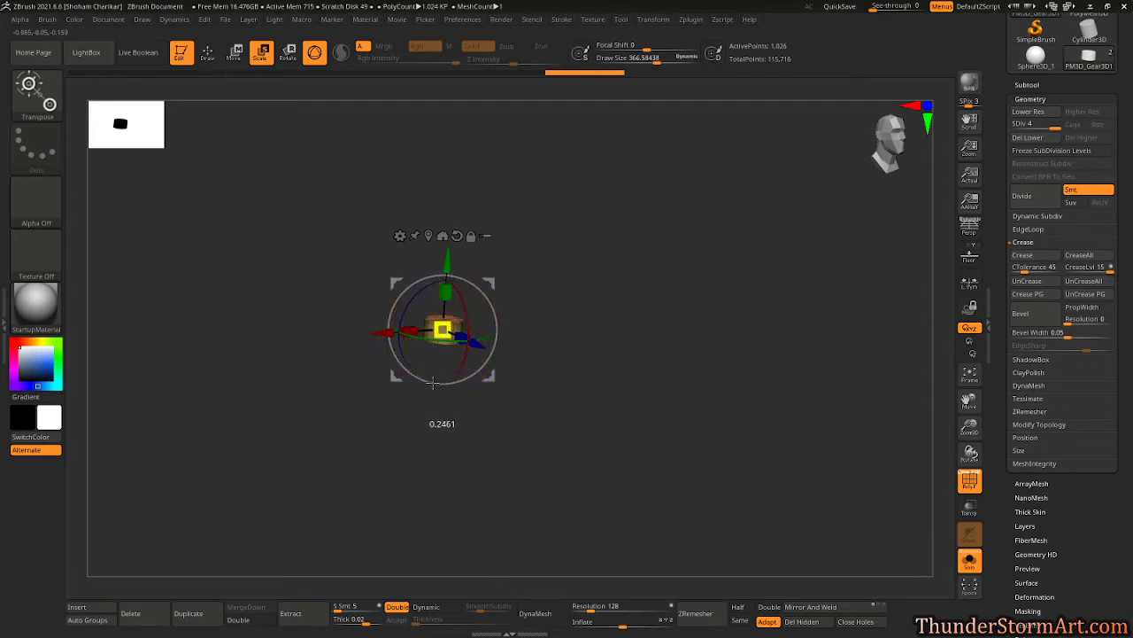
pyautogui.click(970, 561)
# - Stretch the cylinder along the Y axis into a long, thin pole extending above and below the shield
pyautogui.keyDown('ctrl'); pyautogui.moveTo(755, 422); pyautogui.dragTo(703, 380, button='right'); pyautogui.keyUp('ctrl')
pyautogui.moveTo(700, 348); pyautogui.dragTo(670, 340)
pyautogui.moveTo(447, 292); pyautogui.dragTo(461, 150)
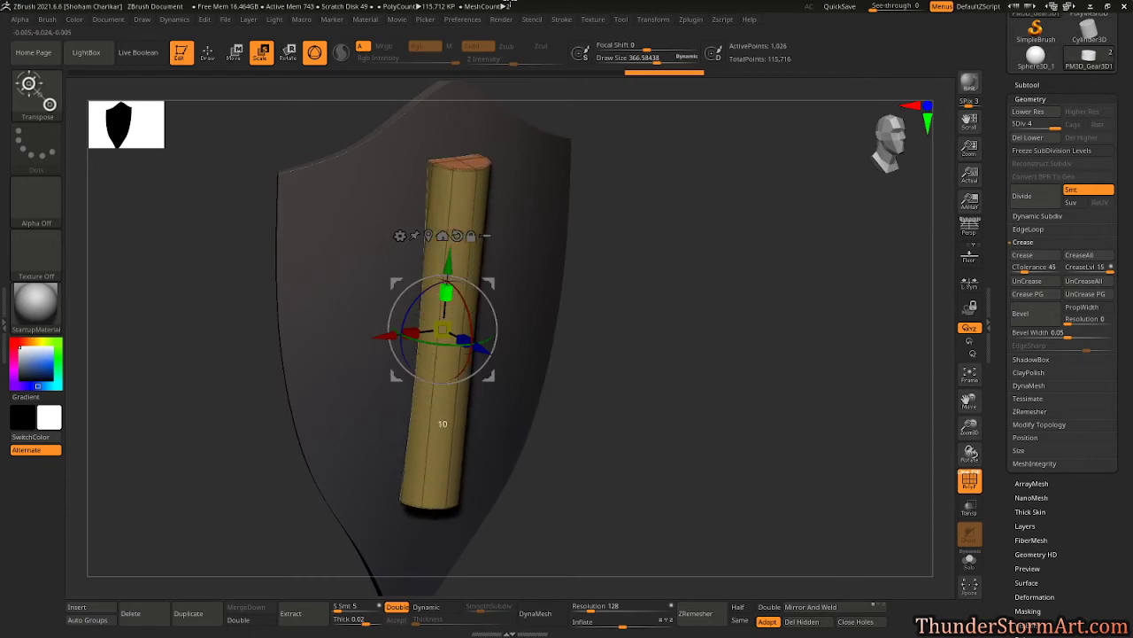
pyautogui.keyDown('ctrl'); pyautogui.moveTo(662, 267); pyautogui.dragTo(579, 256, button='right'); pyautogui.keyUp('ctrl')
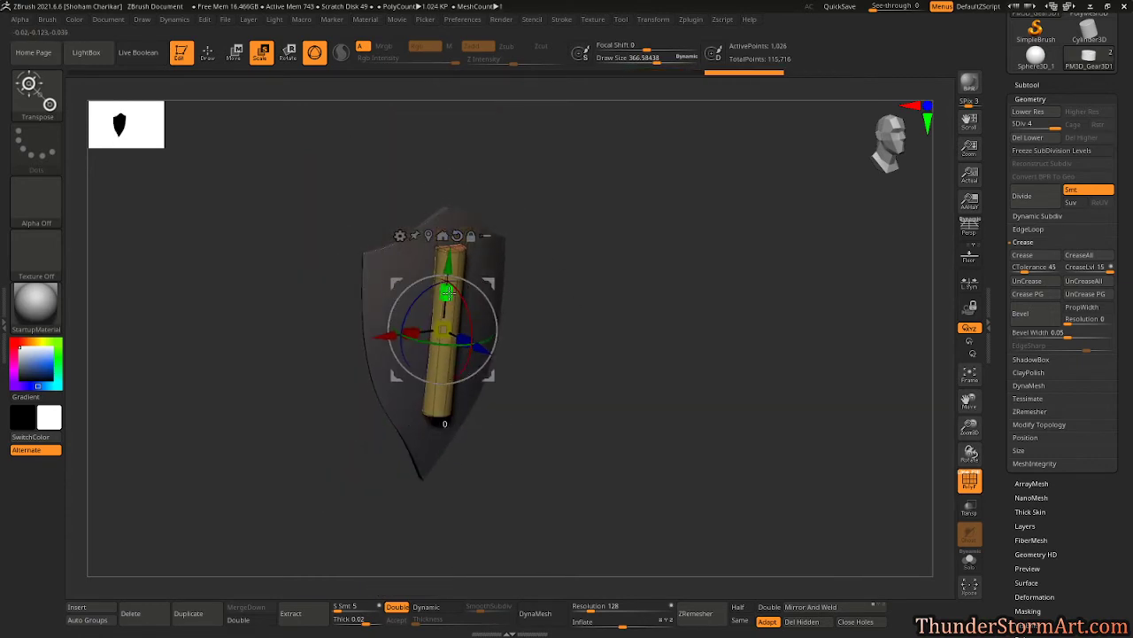
pyautogui.moveTo(446, 292); pyautogui.dragTo(469, 166)
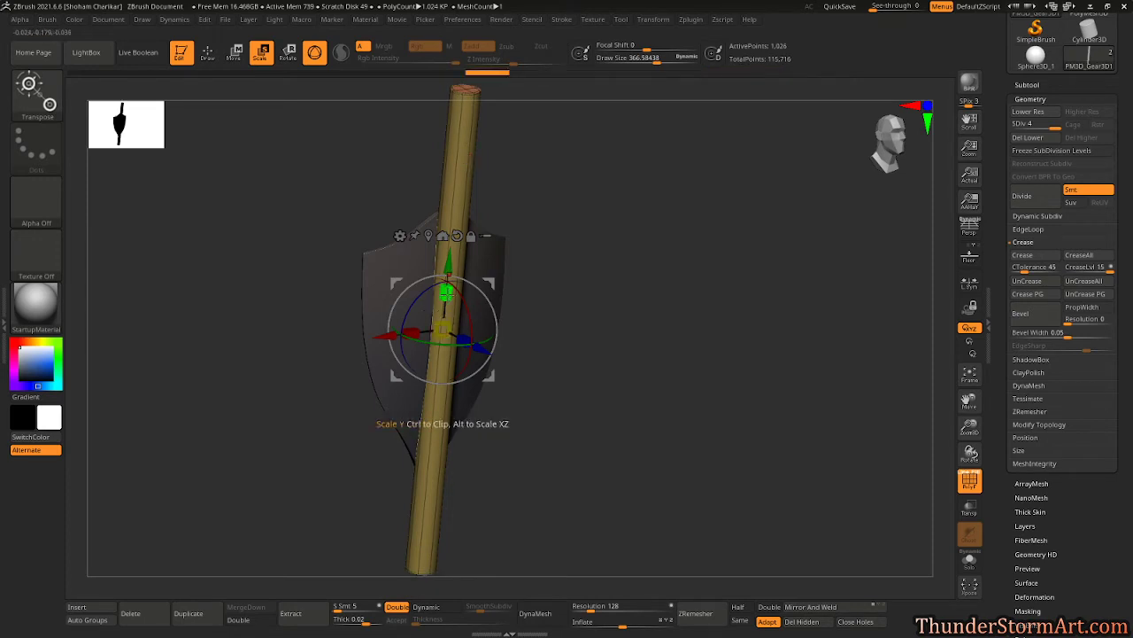
pyautogui.moveTo(447, 290)
pyautogui.mouseDown()
pyautogui.moveTo(306, 158)
pyautogui.moveTo(382, 284)
pyautogui.moveTo(331, 187)
pyautogui.moveTo(455, 303)
pyautogui.moveTo(545, 427)
pyautogui.moveTo(610, 452)
pyautogui.moveTo(592, 420)
pyautogui.mouseUp()
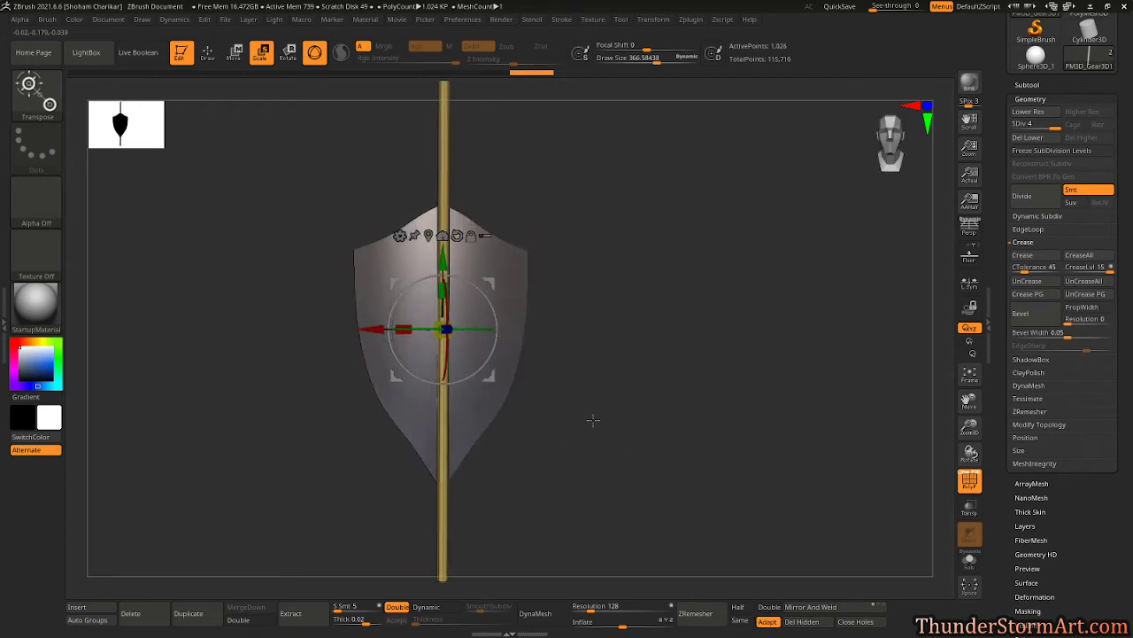
# - Hide the wireframe, select the shield and shift it slightly along the Z axis relative to the pole
pyautogui.press('q')
pyautogui.keyDown('alt'); pyautogui.moveTo(660, 397); pyautogui.dragTo(631, 412); pyautogui.keyUp('alt')
pyautogui.hotkey('shift', 'f')
pyautogui.keyDown('alt'); pyautogui.click(432, 328); pyautogui.keyUp('alt')
pyautogui.press('w')
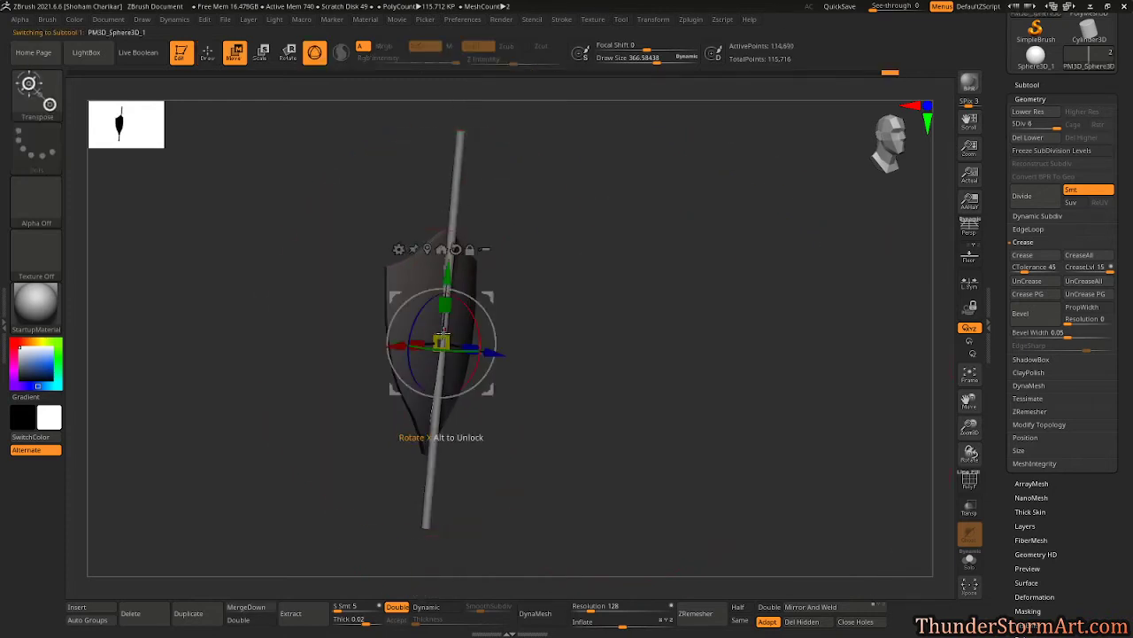
pyautogui.moveTo(495, 352); pyautogui.dragTo(480, 350)
pyautogui.moveTo(655, 391)
pyautogui.keyDown('shift'); pyautogui.mouseDown()
pyautogui.moveTo(610, 379)
pyautogui.moveTo(629, 386)
pyautogui.mouseUp(); pyautogui.keyUp('shift')
pyautogui.press('q')
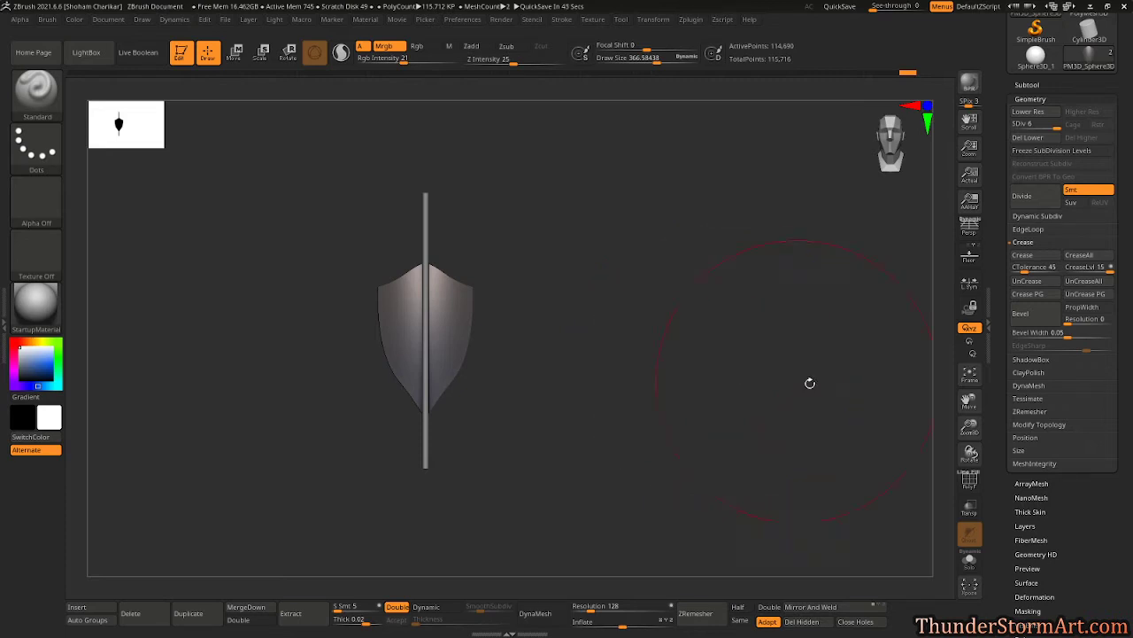
# - Insert a Helix3D subtool and convert it to a low-poly cylinder along the Y axis with QCyl Y at resolution 2
pyautogui.click(1030, 85)
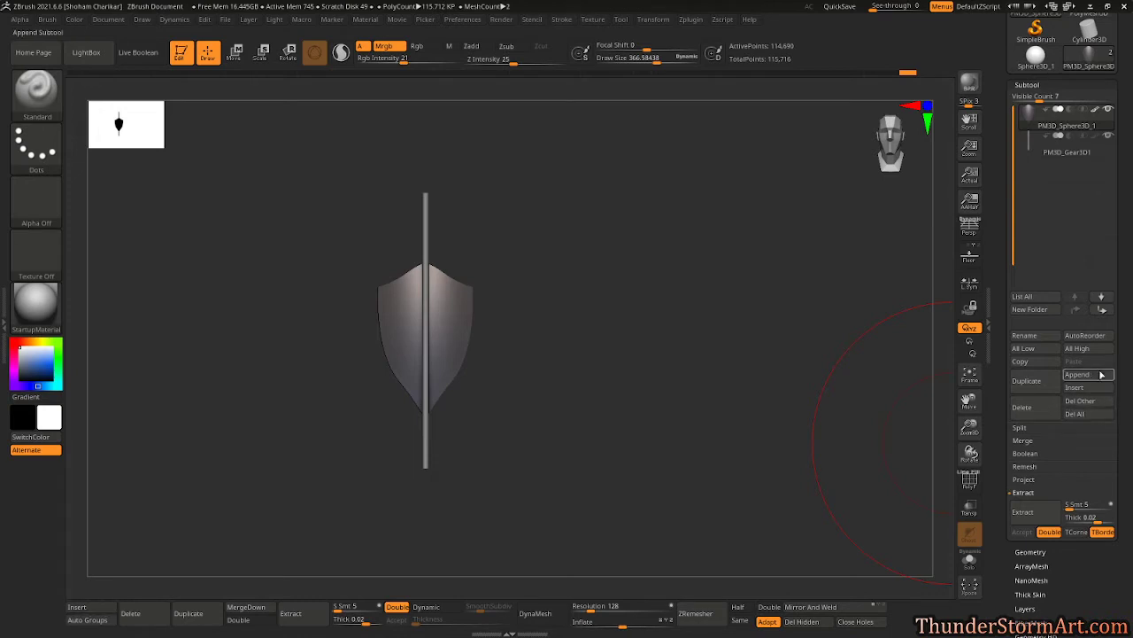
pyautogui.click(1079, 388)
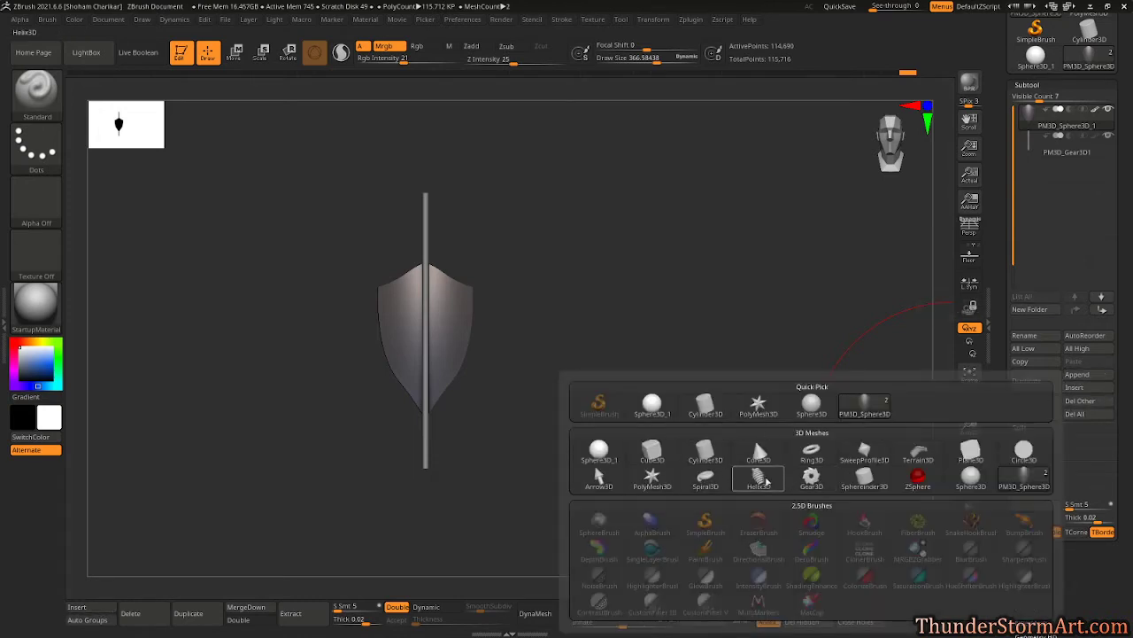
pyautogui.click(758, 473)
pyautogui.scroll(-5, 1074, 456)
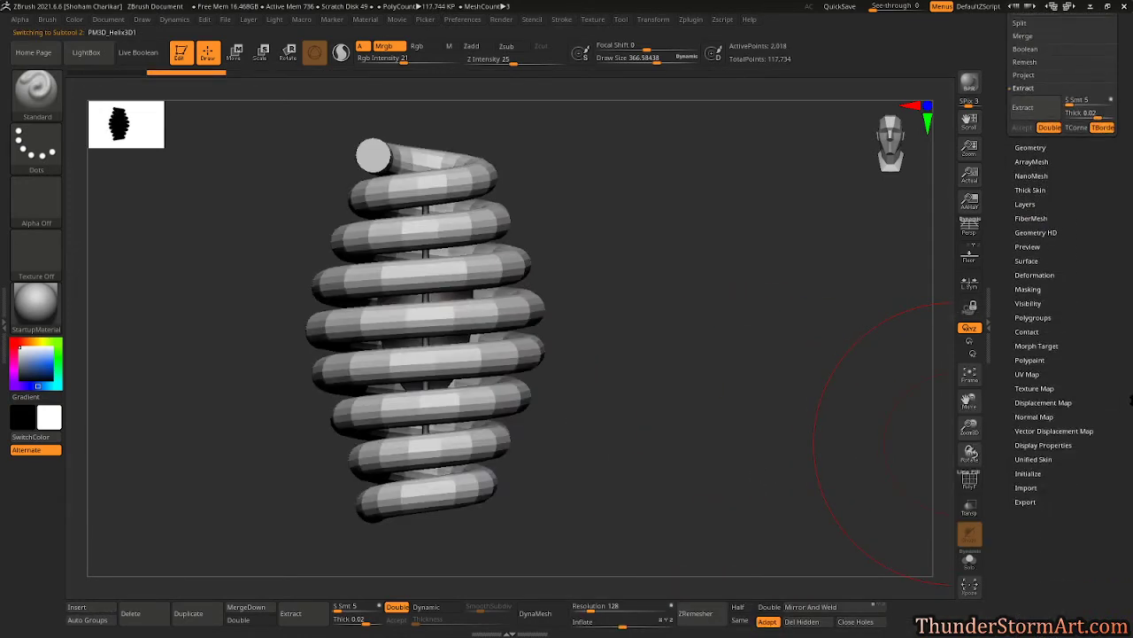
pyautogui.click(1027, 469)
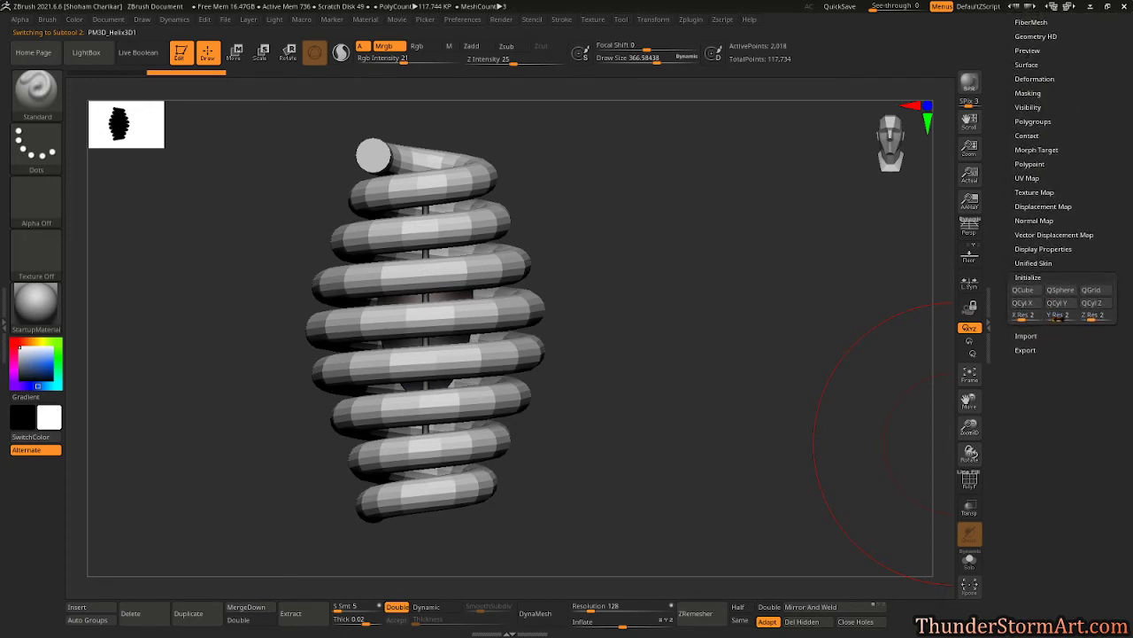
pyautogui.click(1060, 304)
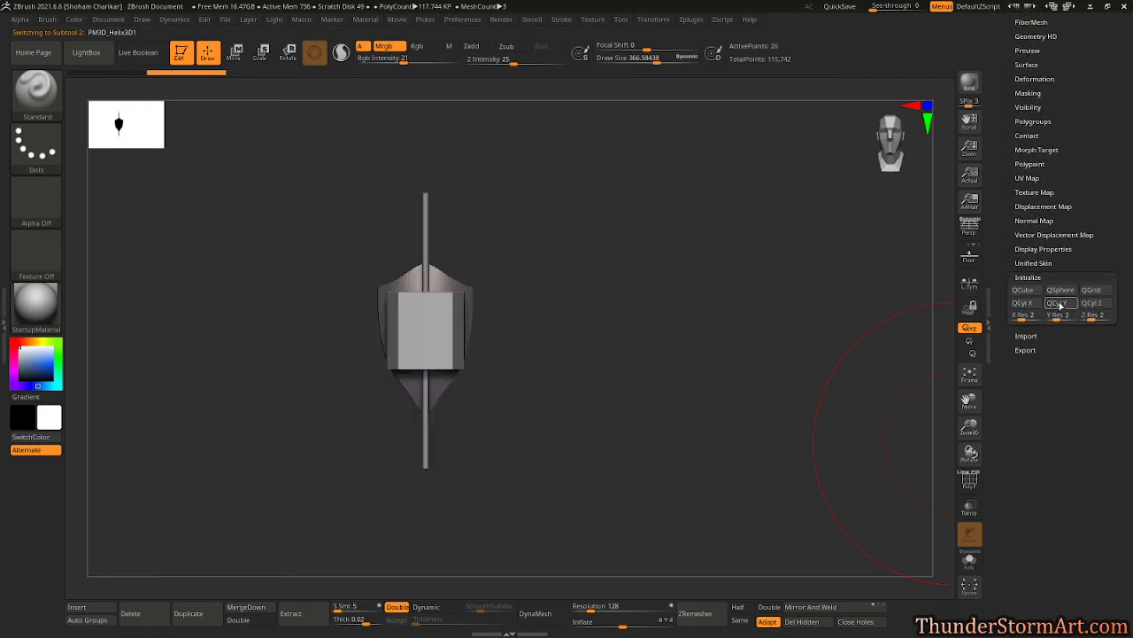
pyautogui.moveTo(706, 337); pyautogui.dragTo(735, 372)
# - Show the new cylinder's polygroup wireframe and reduce the draw size to about 33
pyautogui.moveTo(1130, 180); pyautogui.dragTo(1122, 254)
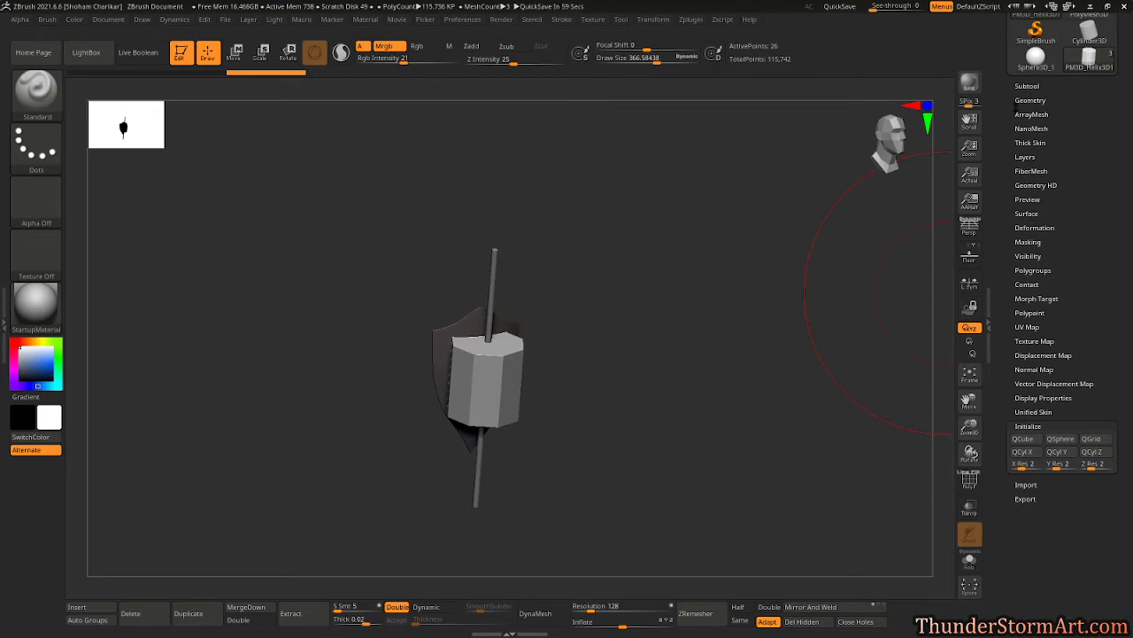
pyautogui.keyDown('ctrl'); pyautogui.moveTo(710, 289); pyautogui.dragTo(918, 258, button='right'); pyautogui.keyUp('ctrl')
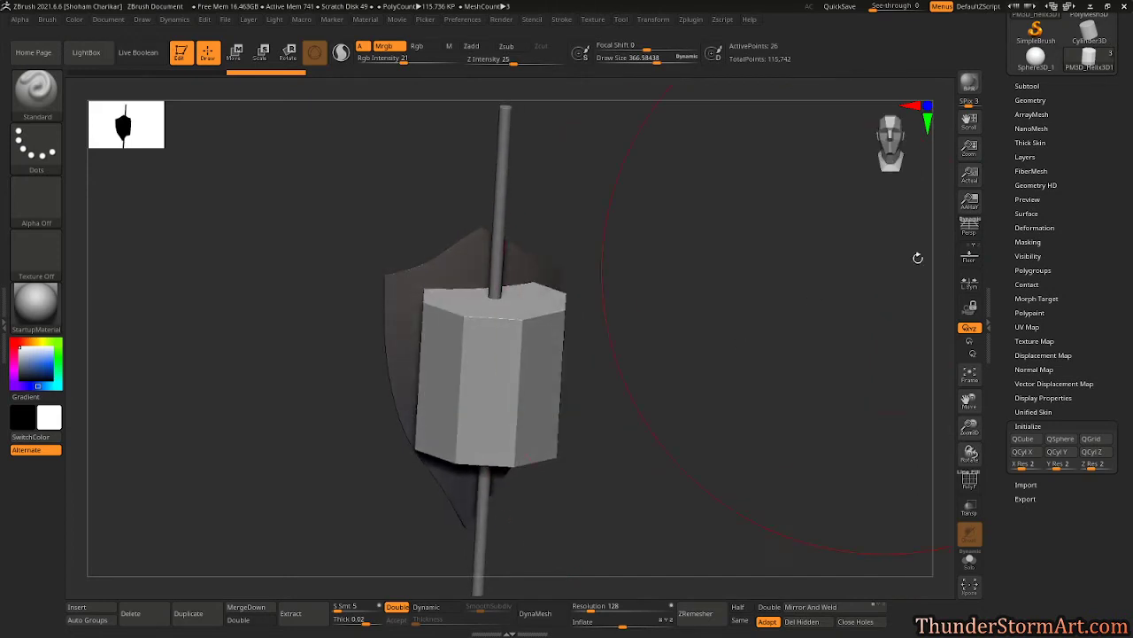
pyautogui.click(1031, 101)
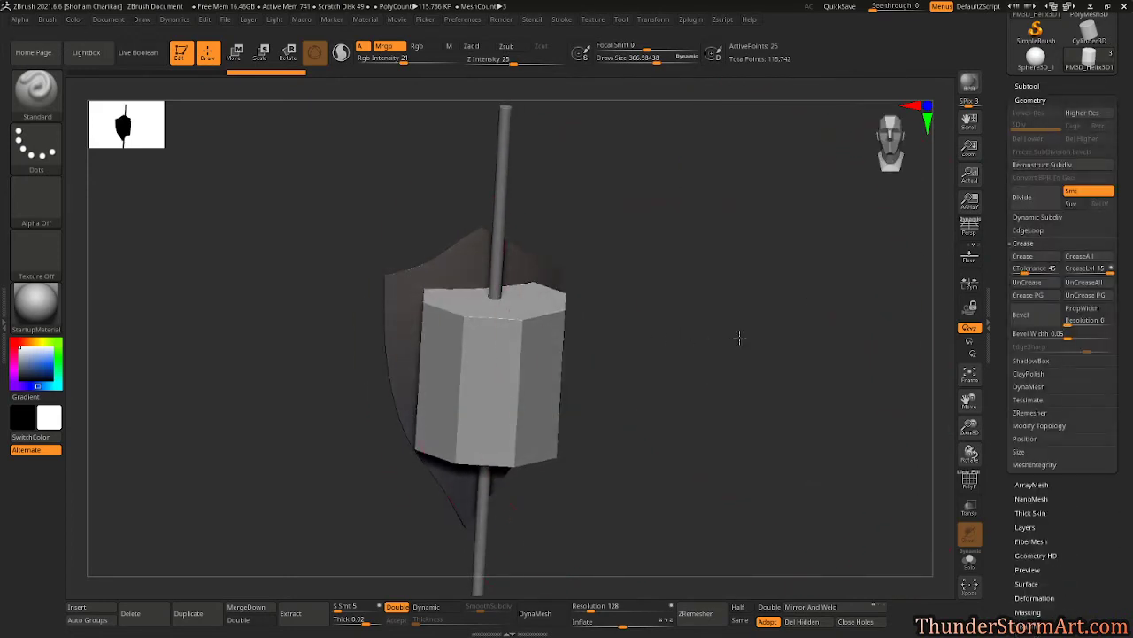
pyautogui.moveTo(739, 337); pyautogui.dragTo(685, 306)
pyautogui.hotkey('shift', 'f')
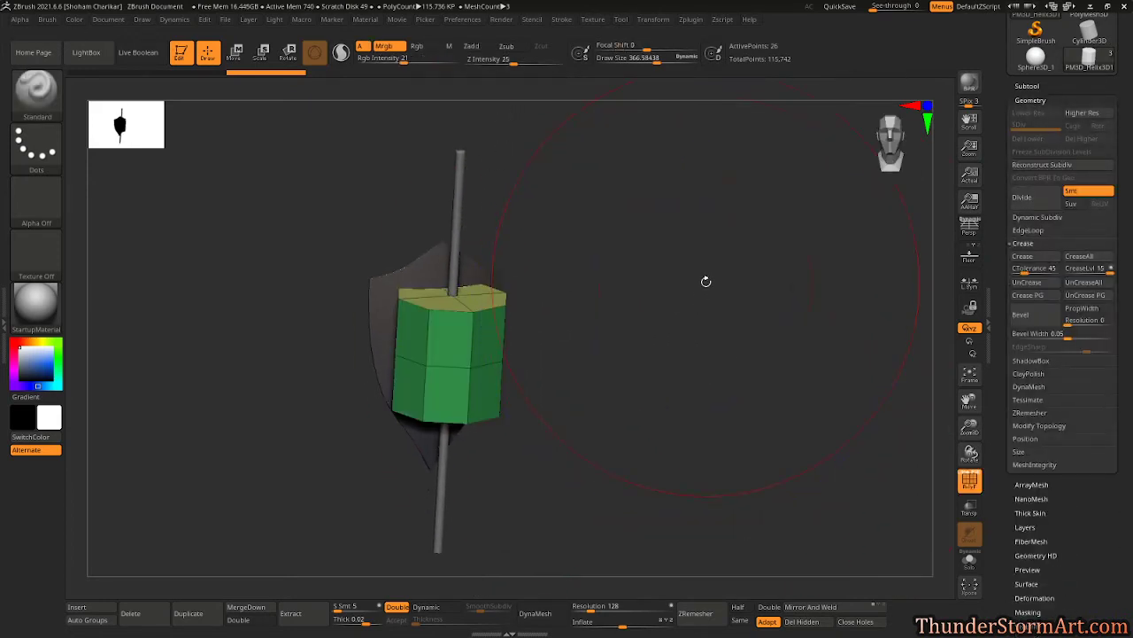
pyautogui.press('s')
pyautogui.click(654, 315)
pyautogui.moveTo(654, 315)
pyautogui.mouseDown()
pyautogui.moveTo(663, 221)
pyautogui.moveTo(617, 266)
pyautogui.moveTo(653, 415)
pyautogui.mouseUp()
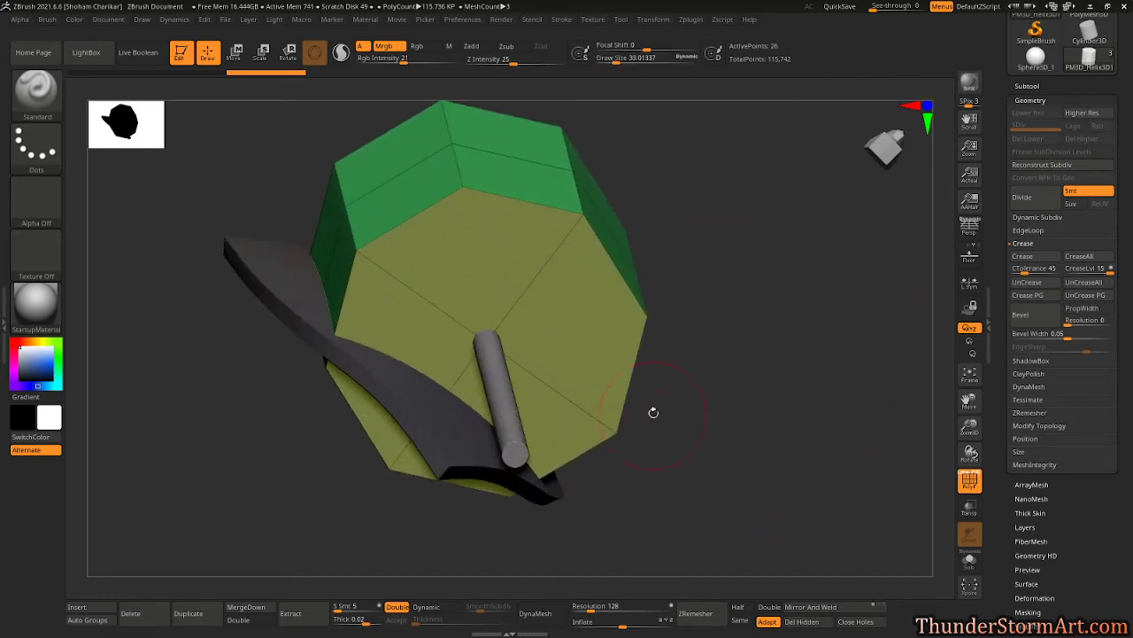
# - Isolate the cylinder in Solo mode and crease its bottom rim edges with the ZModeler brush's Crease edge action
pyautogui.press('b')
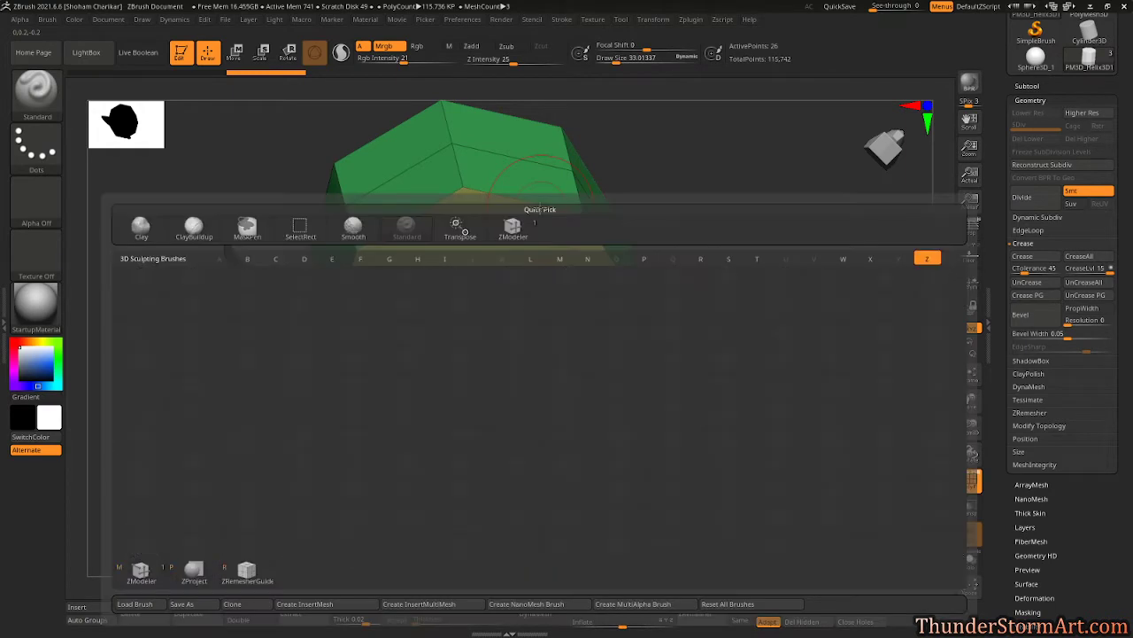
pyautogui.press('z')
pyautogui.press('m')
pyautogui.press('space')
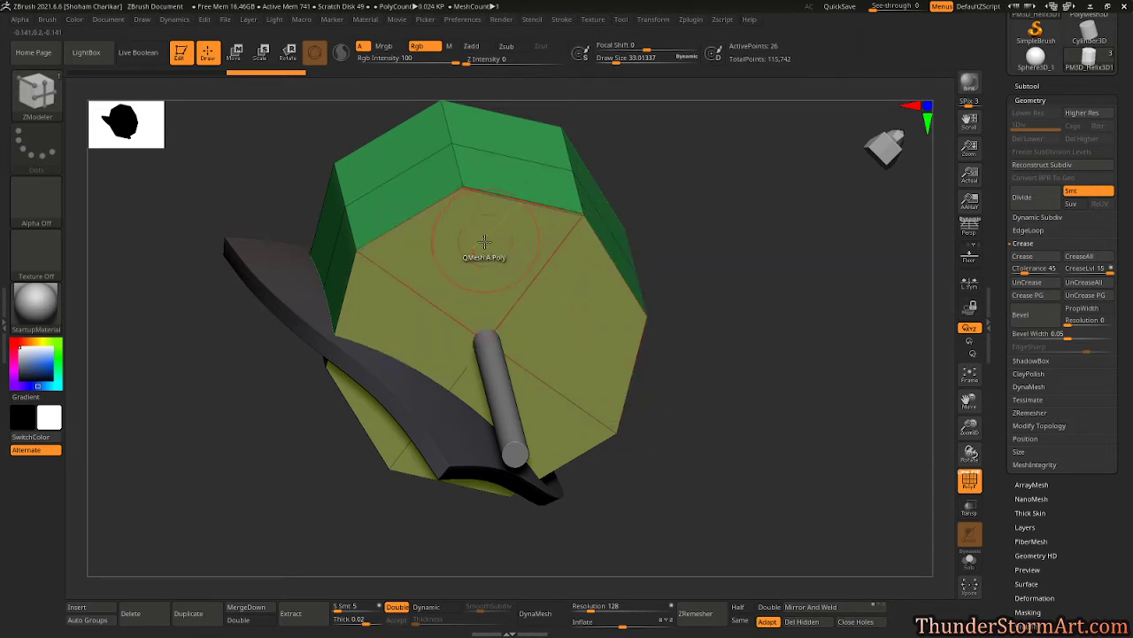
pyautogui.click(970, 559)
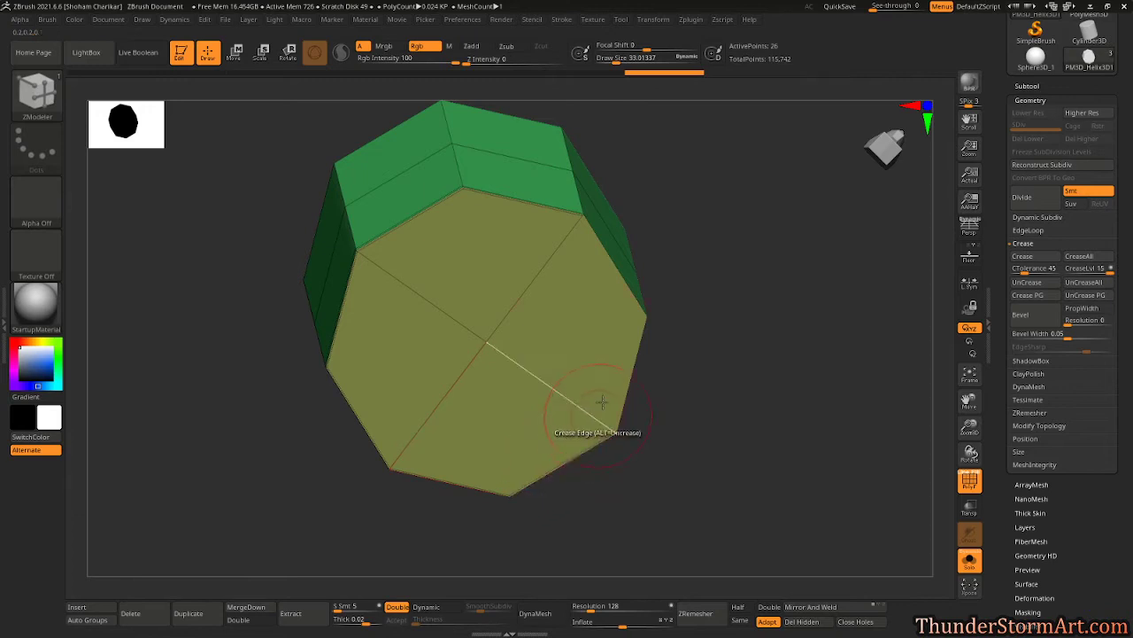
pyautogui.click(633, 345)
pyautogui.click(606, 269)
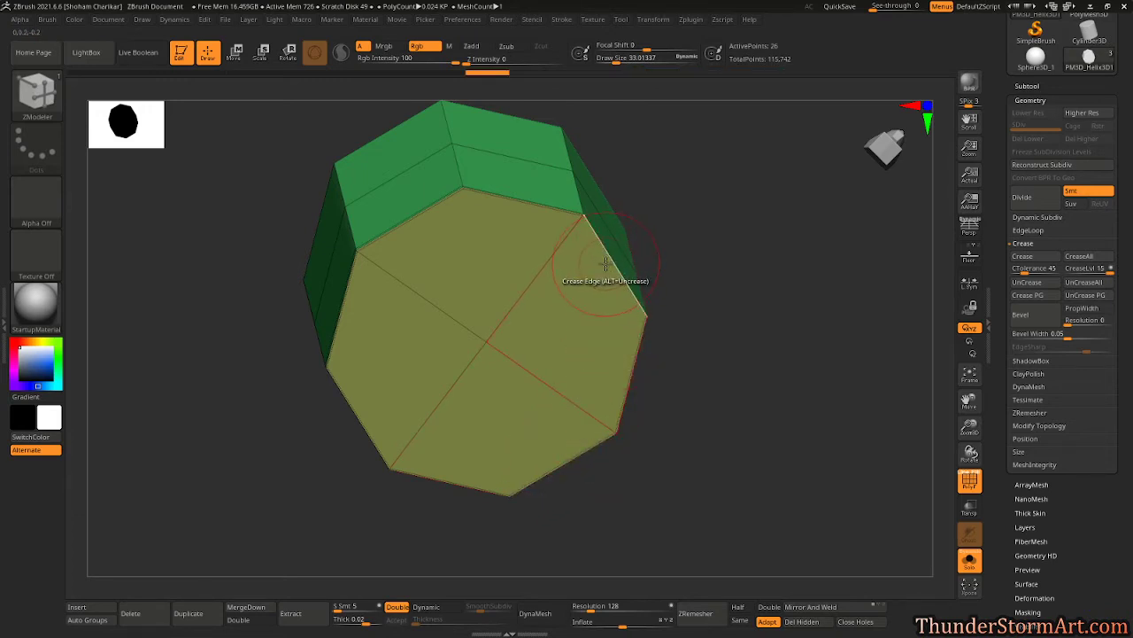
# - Subdivide the creased cylinder to level 3, hide the wireframe and leave Solo mode
pyautogui.moveTo(777, 351); pyautogui.dragTo(694, 390)
pyautogui.keyDown('alt'); pyautogui.moveTo(707, 313); pyautogui.dragTo(675, 422); pyautogui.keyUp('alt')
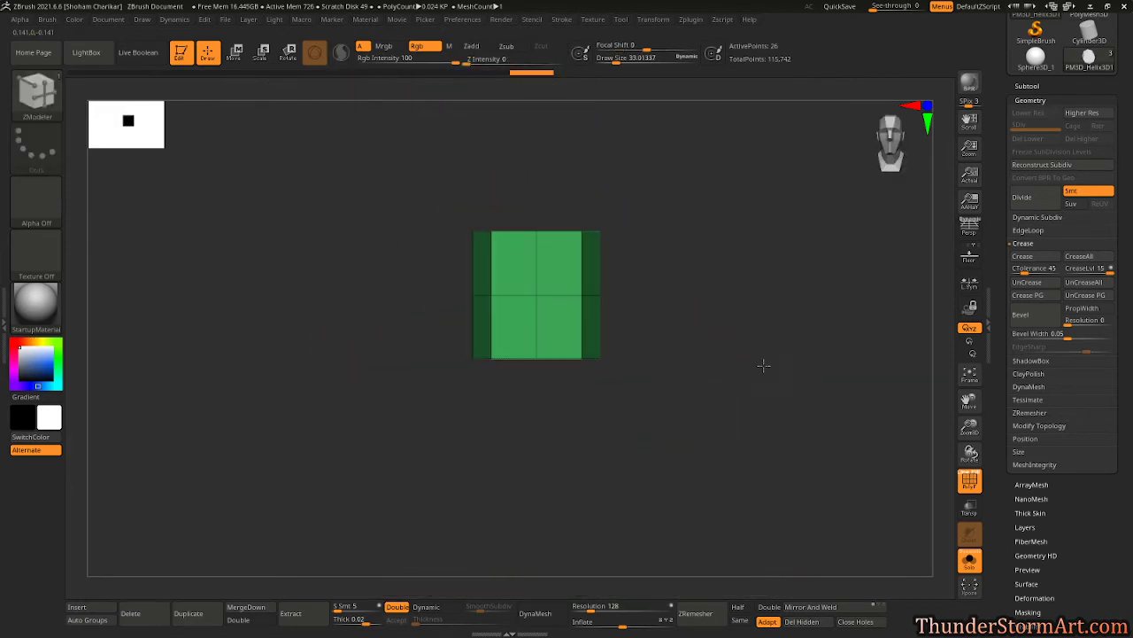
pyautogui.keyDown('alt'); pyautogui.moveTo(733, 308); pyautogui.dragTo(690, 361); pyautogui.keyUp('alt')
pyautogui.hotkey('ctrl', 'd')
pyautogui.hotkey('ctrl', 'd')
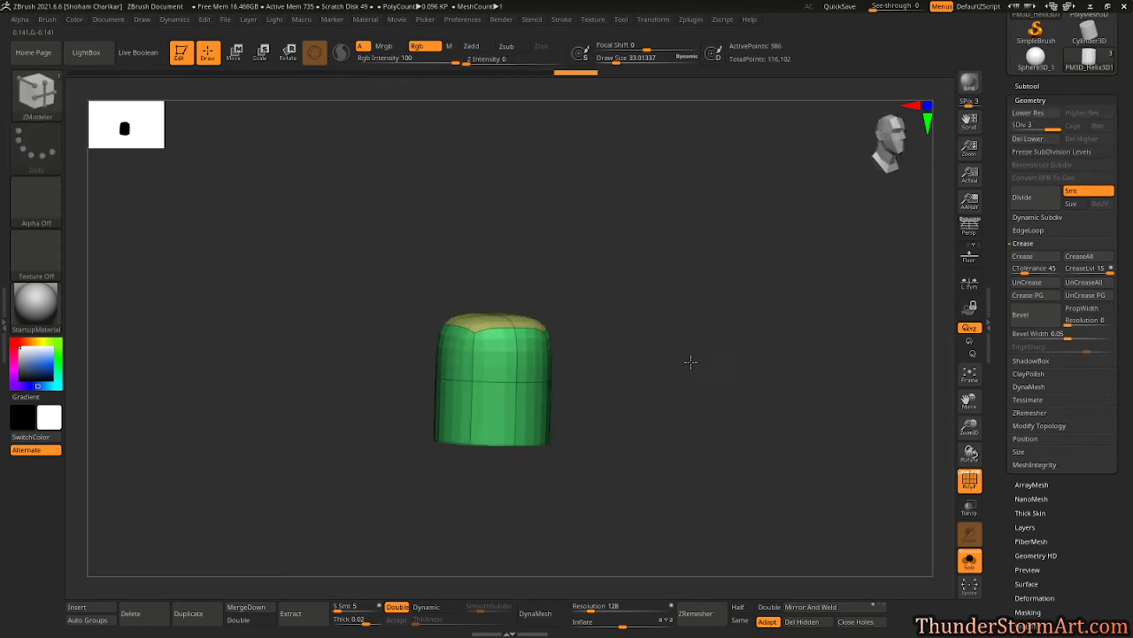
pyautogui.hotkey('shift', 'f')
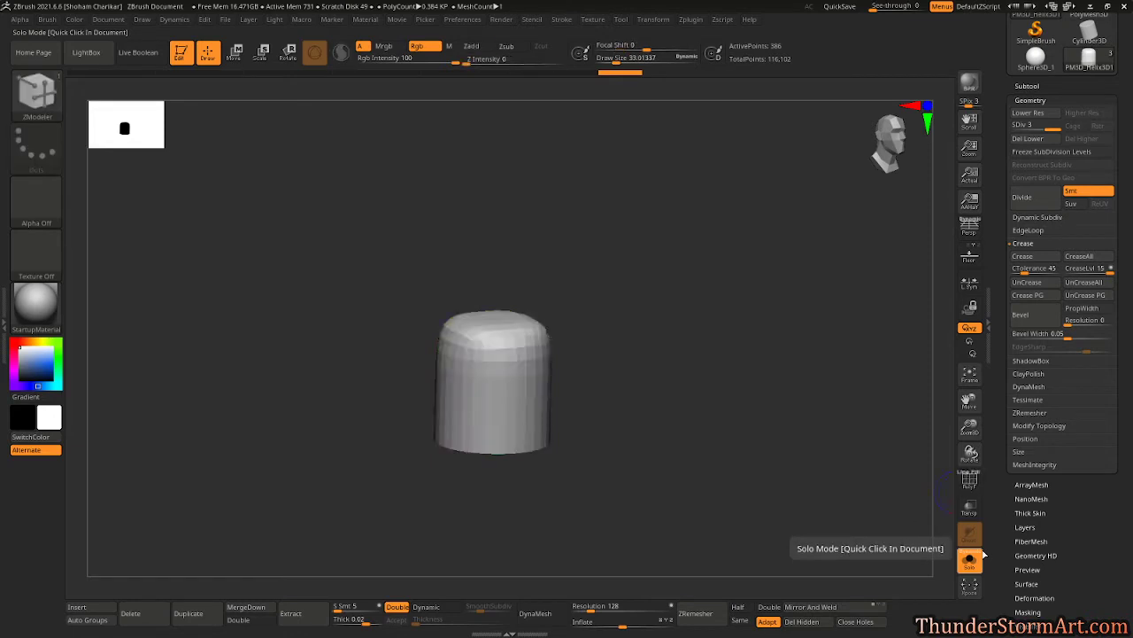
pyautogui.click(974, 558)
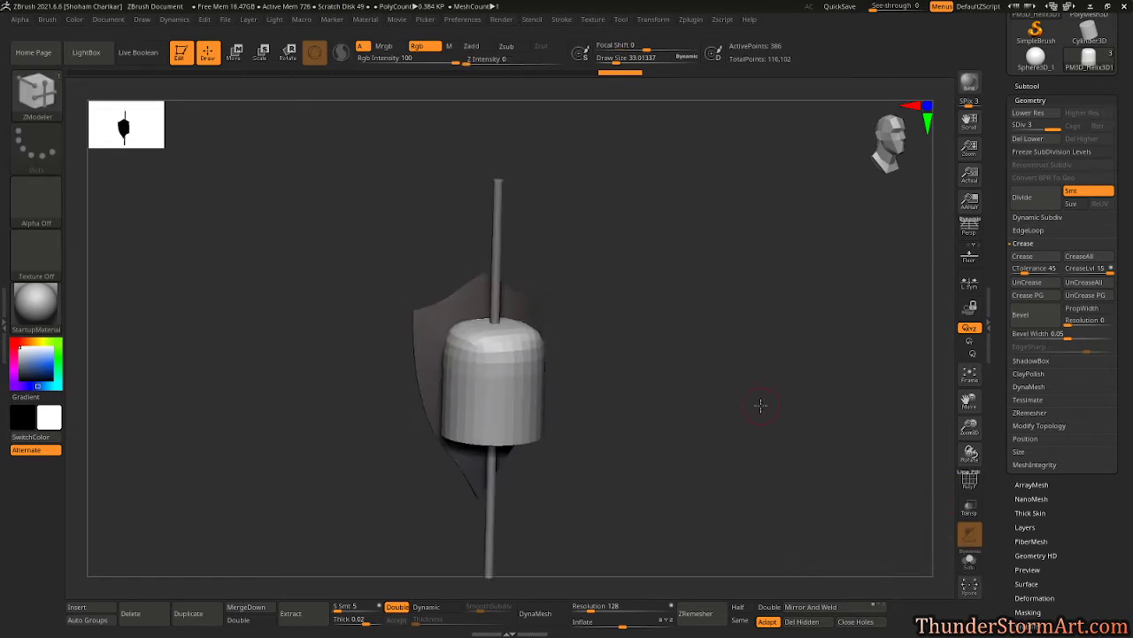
# - Scale the round-topped cylinder down into a slim cap and move it onto the upper end of the pole
pyautogui.press('w')
pyautogui.moveTo(724, 398); pyautogui.dragTo(716, 408)
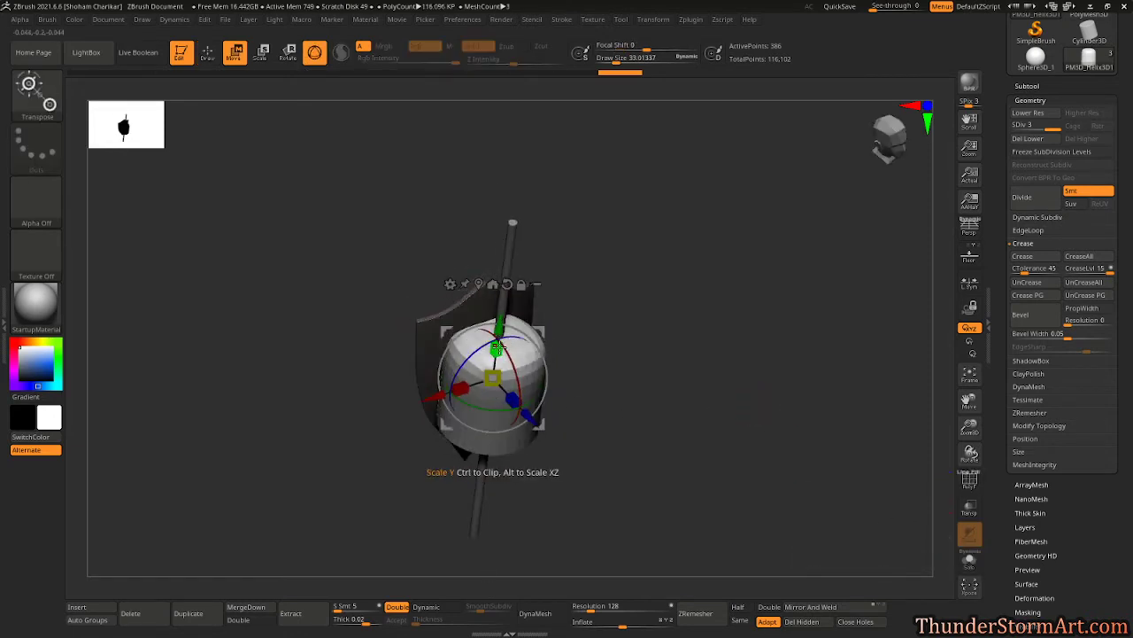
pyautogui.moveTo(497, 348); pyautogui.dragTo(498, 332)
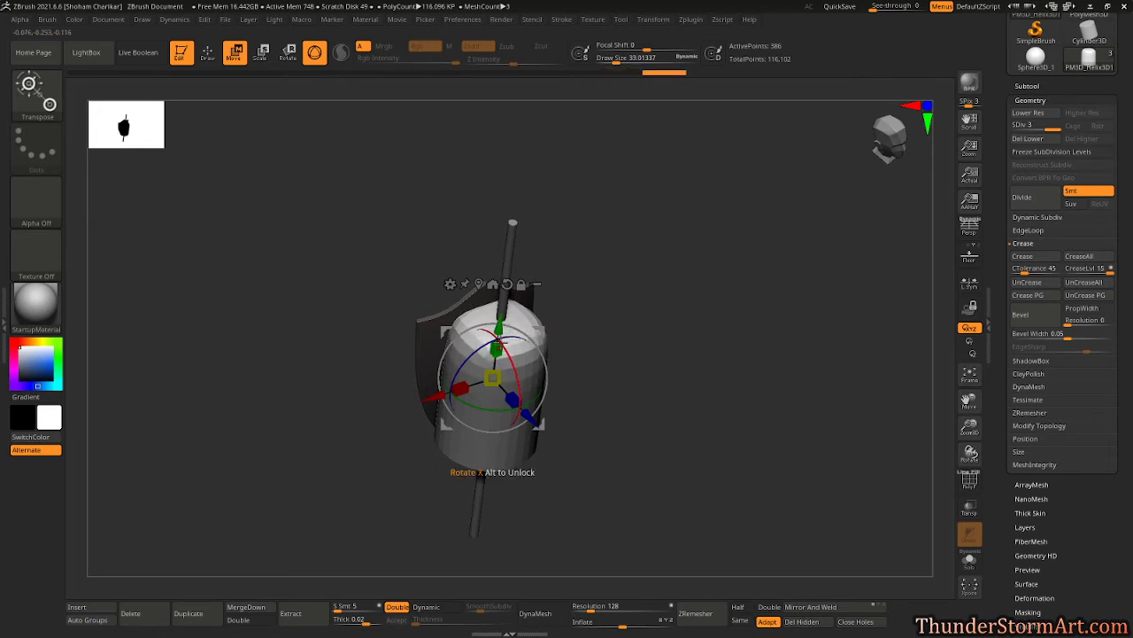
pyautogui.moveTo(530, 414); pyautogui.dragTo(548, 414)
pyautogui.moveTo(496, 349); pyautogui.dragTo(536, 186)
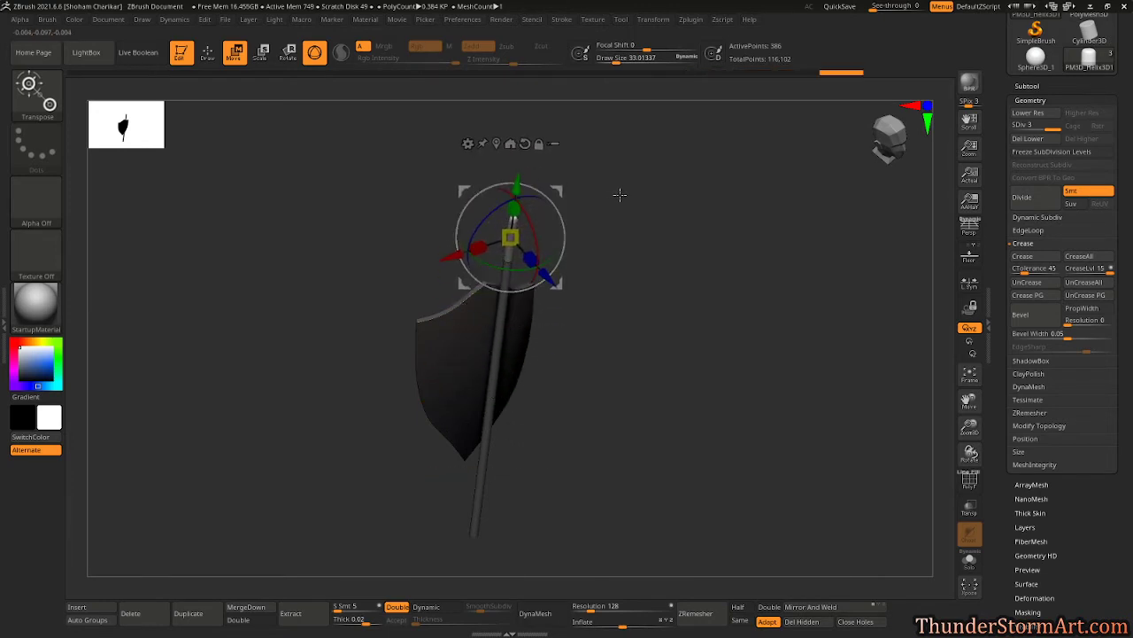
# - Raise the cap slightly along the Y axis at the top of the pole
pyautogui.keyDown('ctrl'); pyautogui.moveTo(619, 195); pyautogui.dragTo(702, 263, button='right'); pyautogui.keyUp('ctrl')
pyautogui.moveTo(702, 263)
pyautogui.mouseDown()
pyautogui.moveTo(721, 253)
pyautogui.moveTo(673, 344)
pyautogui.moveTo(677, 296)
pyautogui.moveTo(673, 374)
pyautogui.moveTo(572, 266)
pyautogui.mouseUp()
pyautogui.press('q')
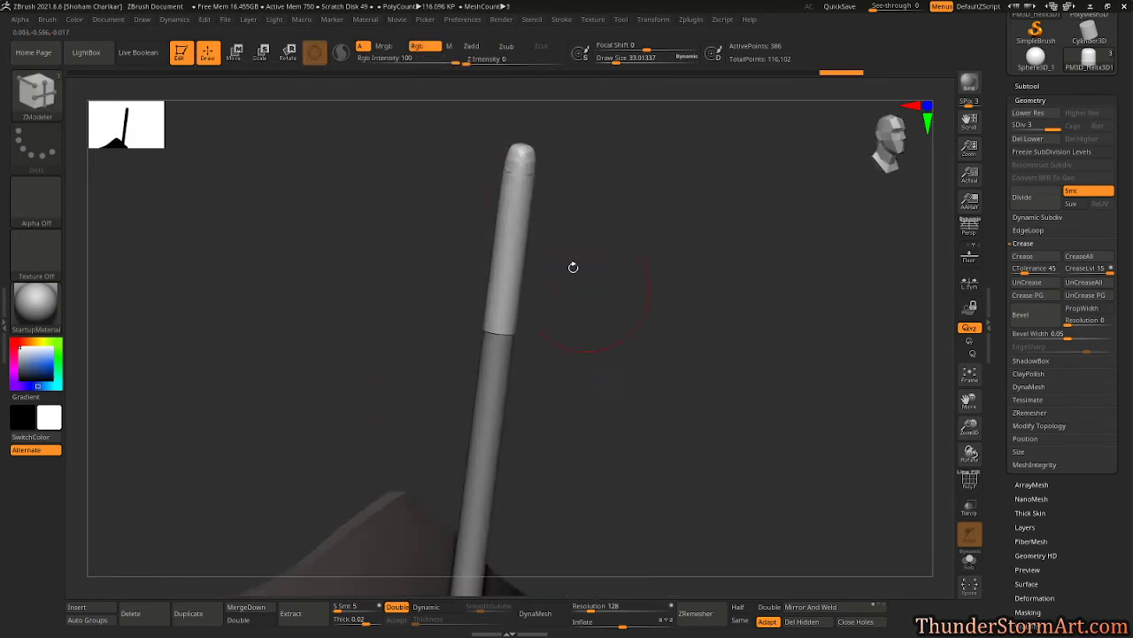
pyautogui.moveTo(550, 196); pyautogui.dragTo(617, 235)
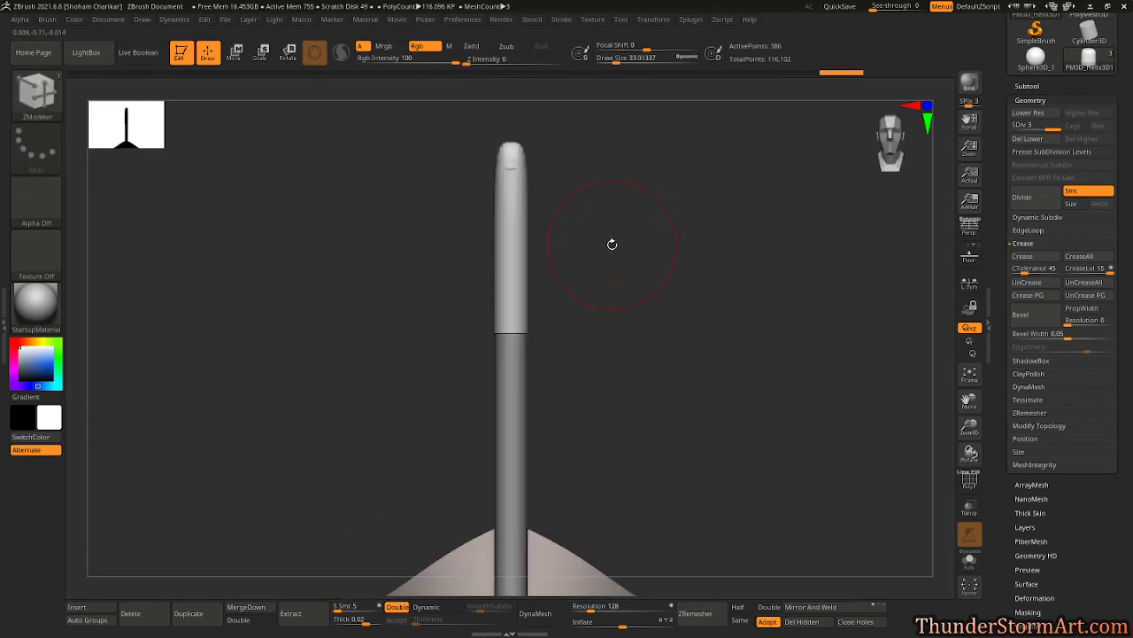
pyautogui.press('w')
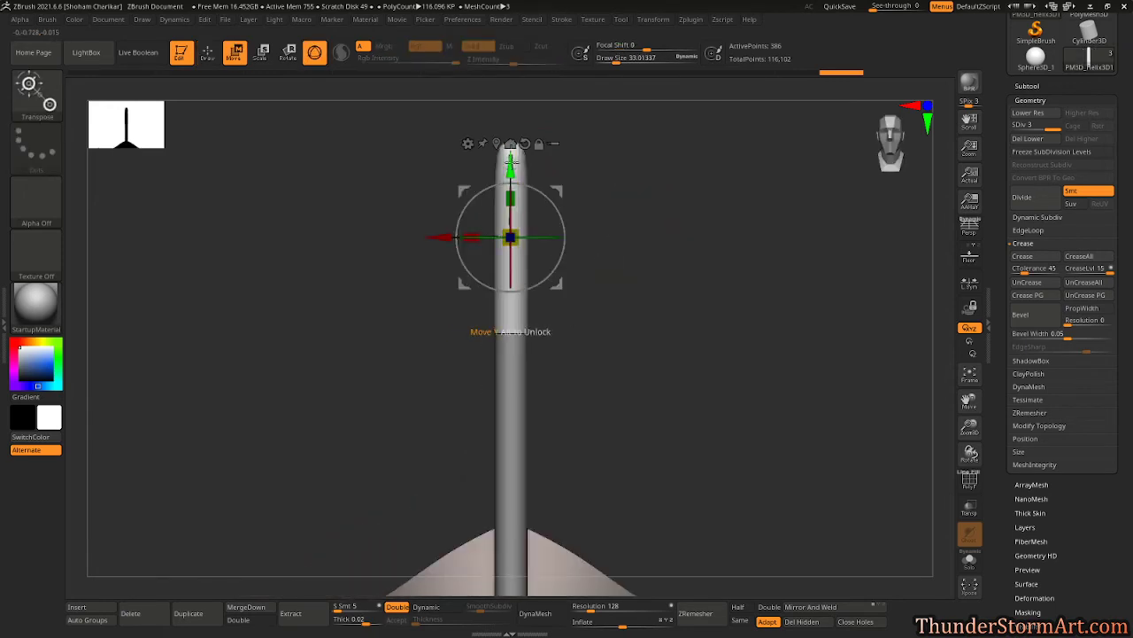
pyautogui.moveTo(516, 155); pyautogui.dragTo(515, 152)
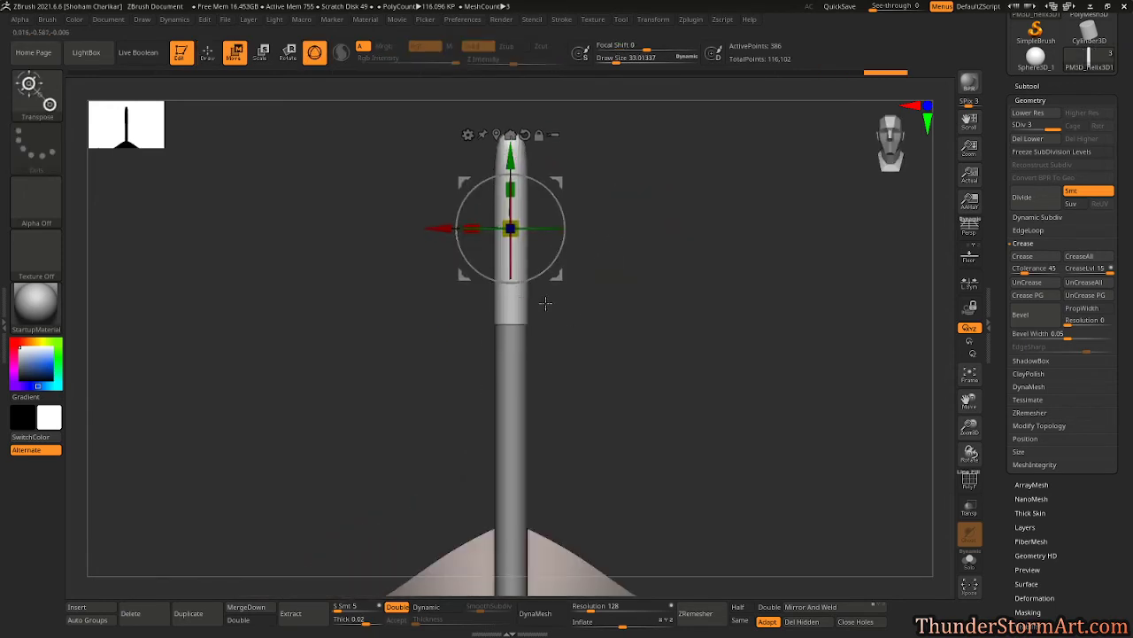
pyautogui.press('q')
# - Insert a PolyMesh3D star as a new subtool below the pole's cap
pyautogui.keyDown('ctrl'); pyautogui.moveTo(715, 328); pyautogui.dragTo(496, 234, button='right'); pyautogui.keyUp('ctrl')
pyautogui.moveTo(584, 262); pyautogui.dragTo(640, 291)
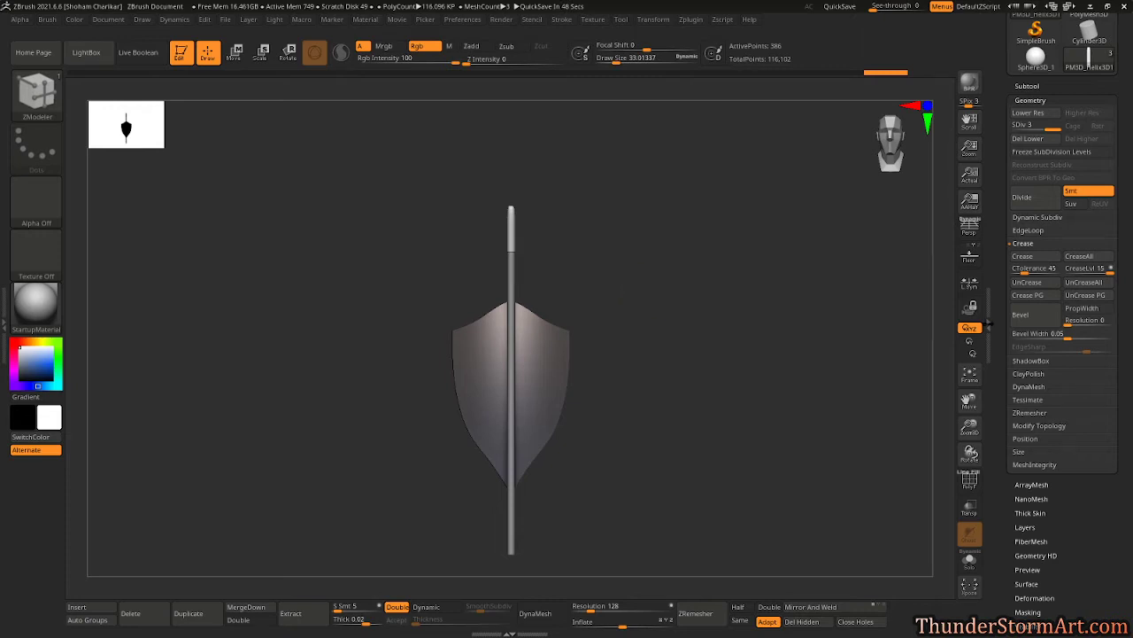
pyautogui.click(1027, 86)
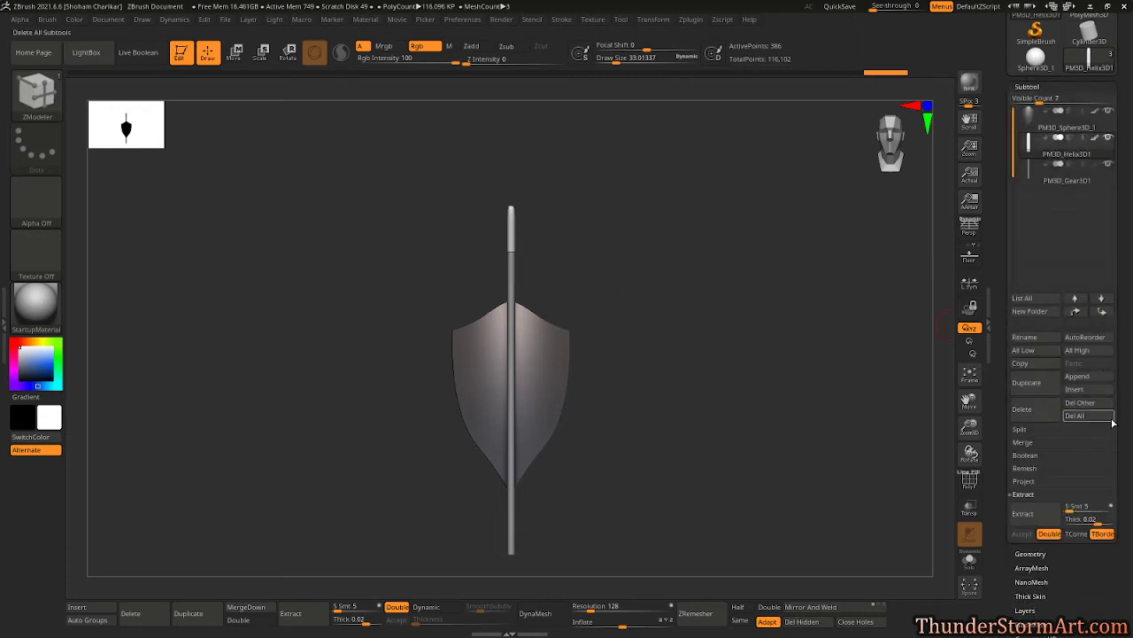
pyautogui.click(1075, 388)
pyautogui.click(754, 401)
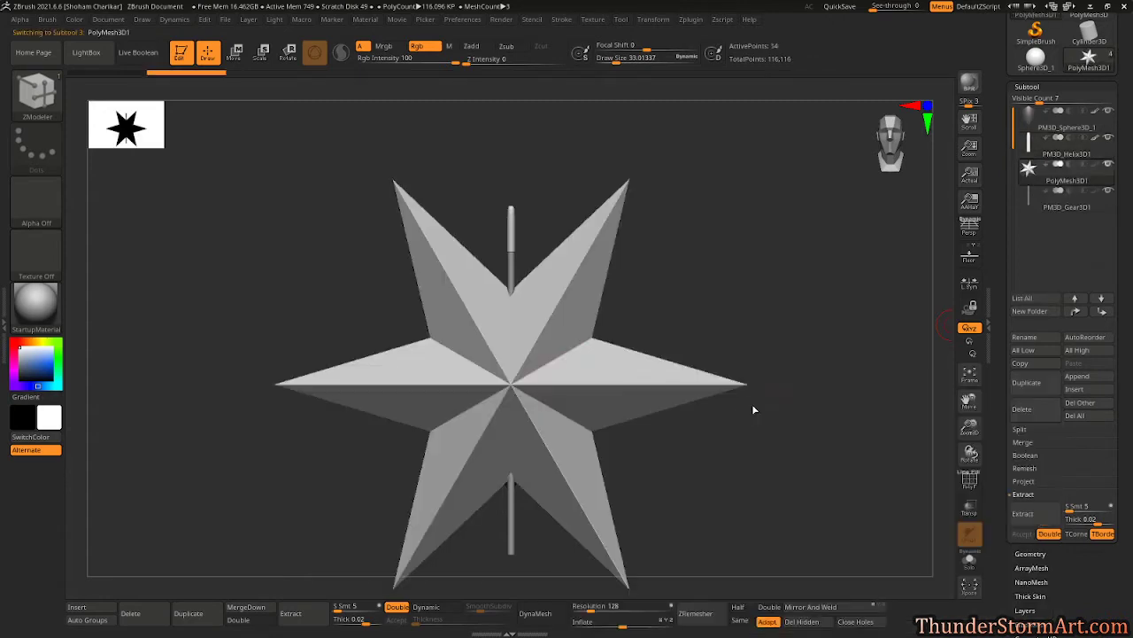
# - Initialize the star as a QCube with X, Y and Z resolution set to 1
pyautogui.scroll(-5, 1069, 445)
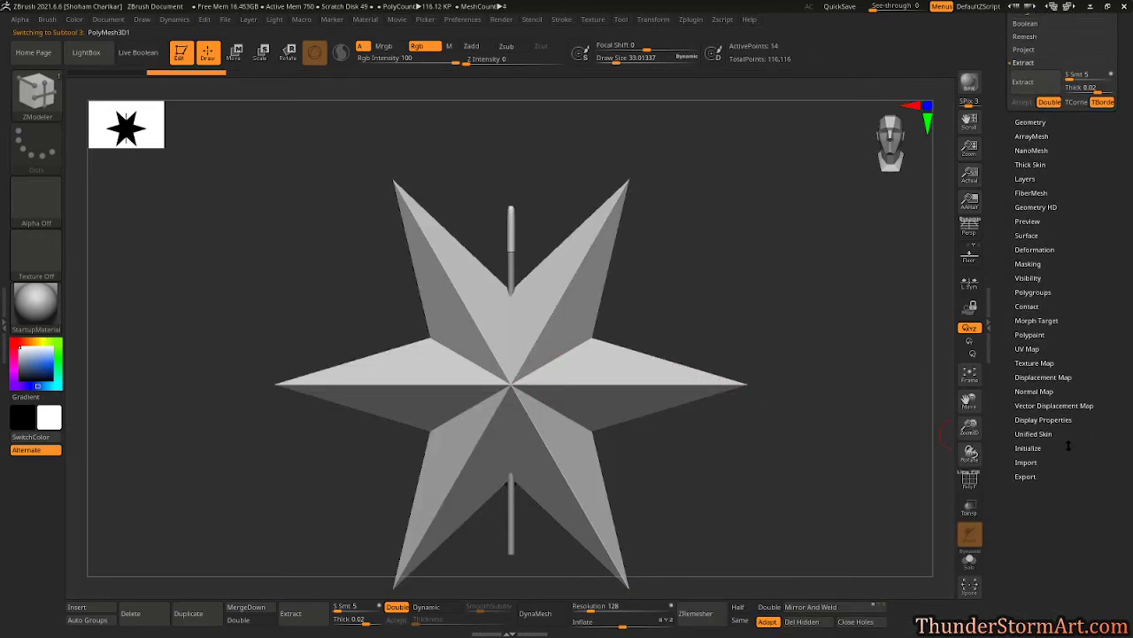
pyautogui.click(1028, 448)
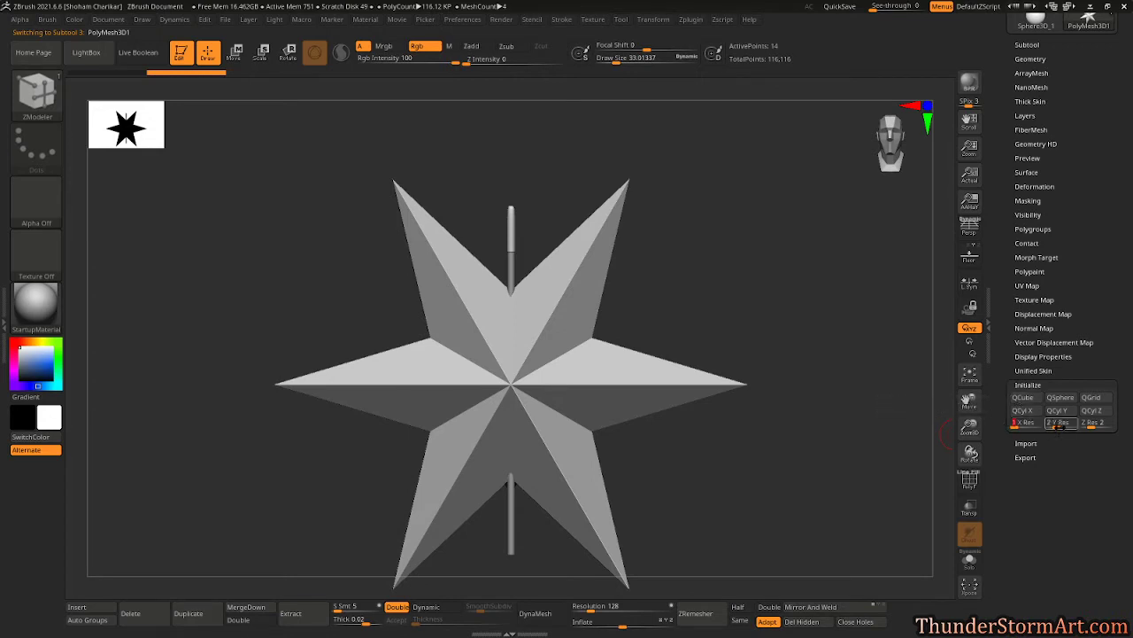
pyautogui.moveTo(1059, 426); pyautogui.dragTo(1041, 428)
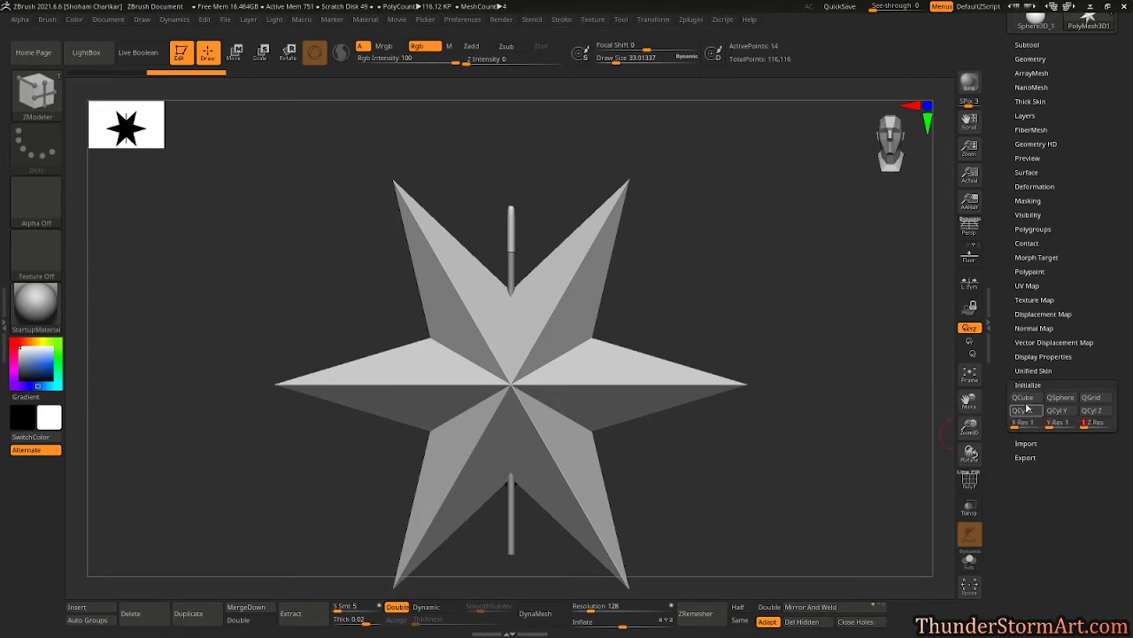
pyautogui.click(1024, 398)
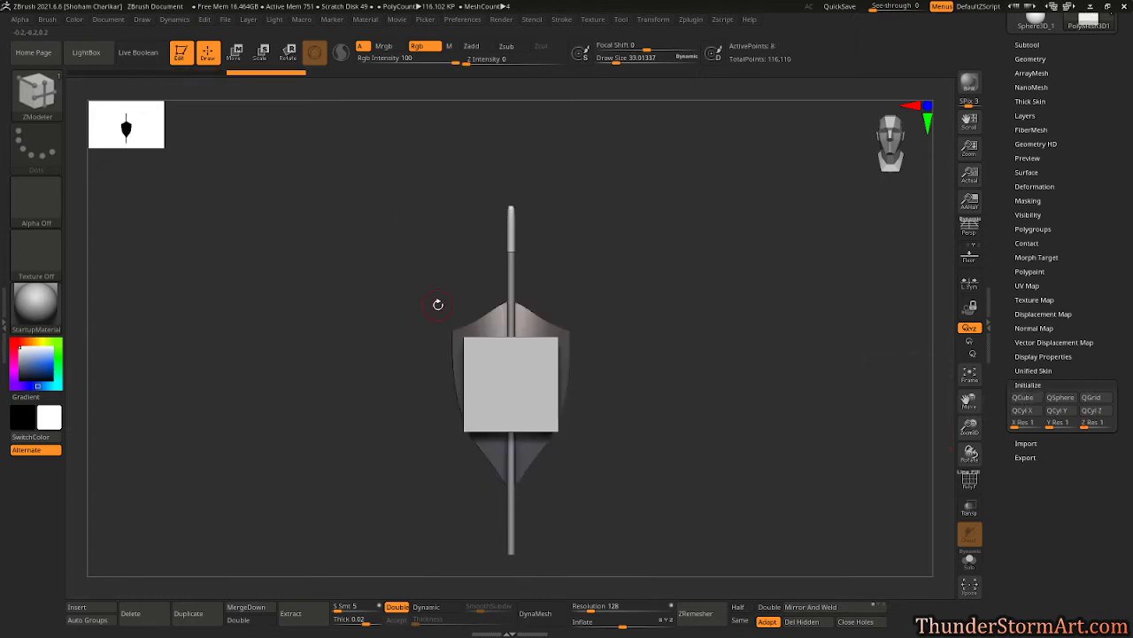
# - Rotate the cube 45 degrees about its Y axis and turn on the polyframe display
pyautogui.press('w')
pyautogui.moveTo(637, 395)
pyautogui.mouseDown()
pyautogui.moveTo(723, 413)
pyautogui.moveTo(696, 382)
pyautogui.moveTo(682, 416)
pyautogui.moveTo(690, 357)
pyautogui.moveTo(652, 410)
pyautogui.mouseUp()
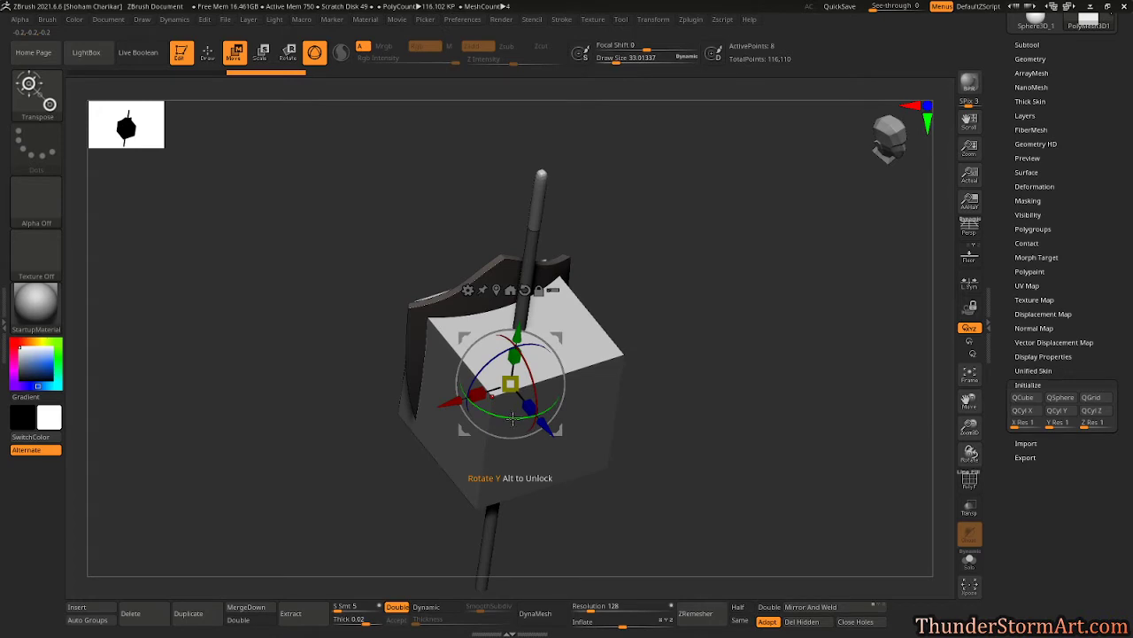
pyautogui.moveTo(512, 420); pyautogui.dragTo(453, 409)
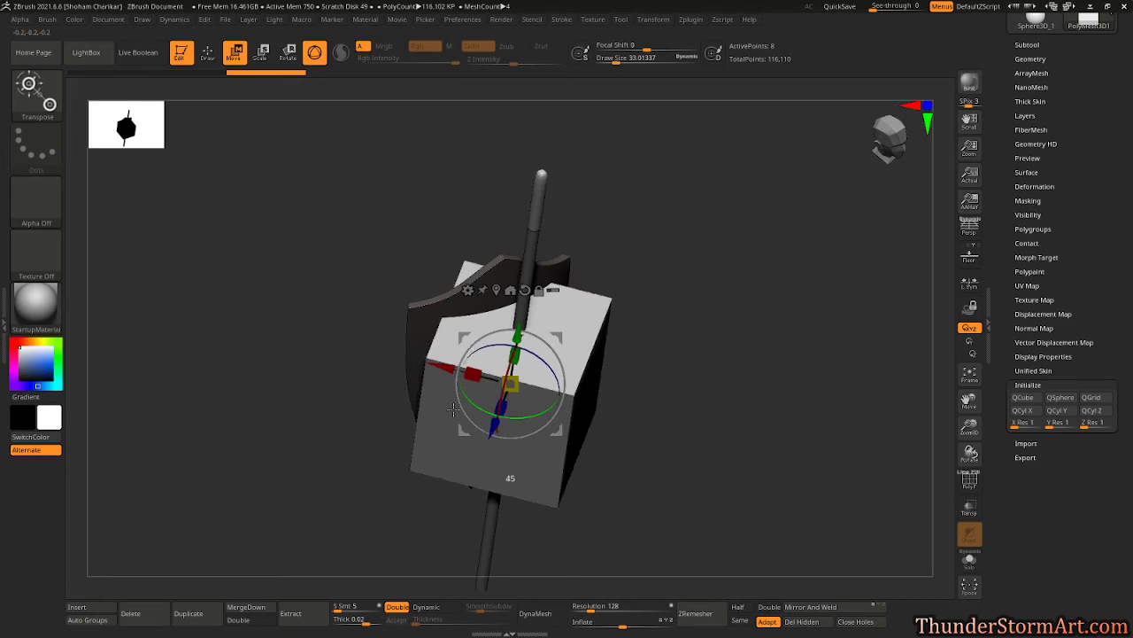
pyautogui.moveTo(751, 372); pyautogui.dragTo(760, 478)
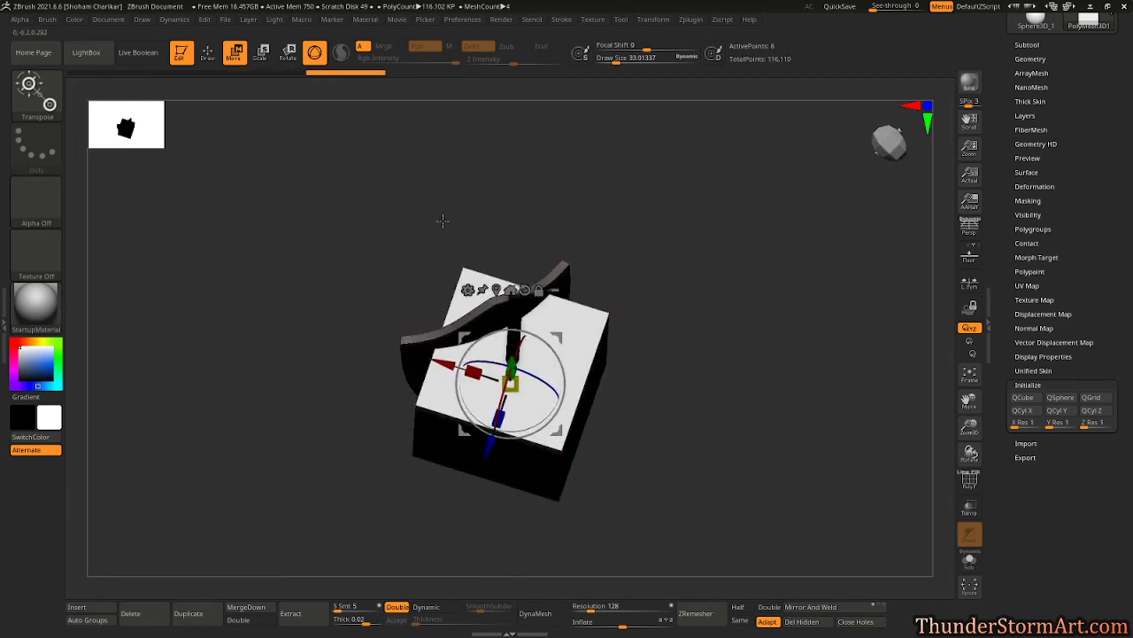
pyautogui.keyDown('shift'); pyautogui.moveTo(709, 428); pyautogui.dragTo(744, 396); pyautogui.keyUp('shift')
pyautogui.hotkey('shift', 'f')
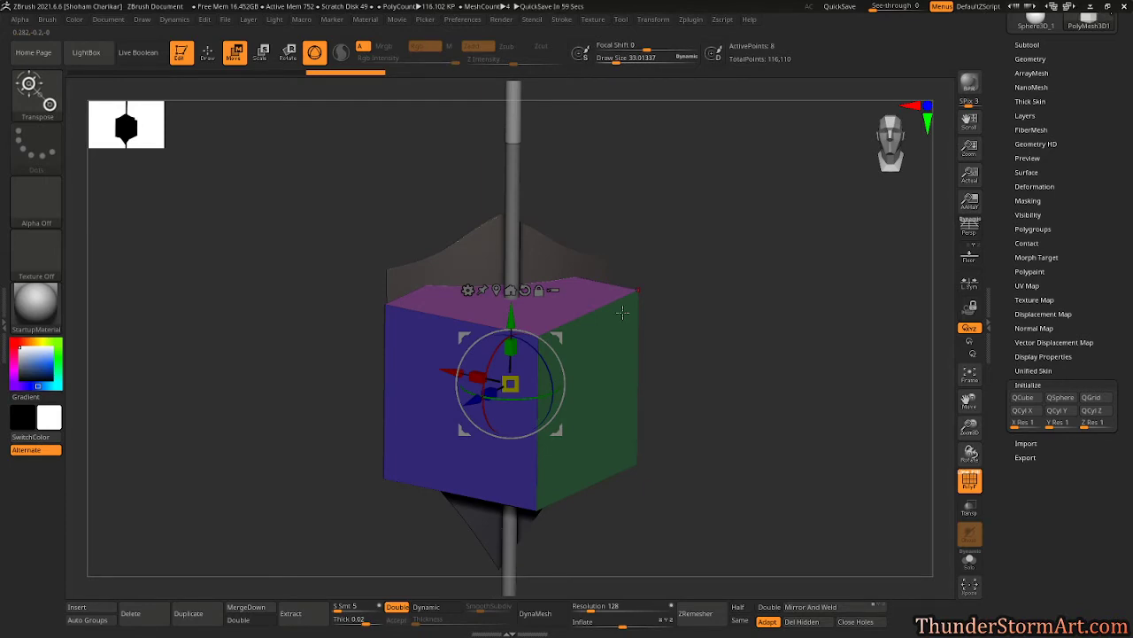
# - Inspect the rotated cube alone and against the shield, and reset the gizmo's orientation while keeping the cube's 45-degree rotation
pyautogui.moveTo(768, 366); pyautogui.dragTo(754, 440)
pyautogui.click(969, 558)
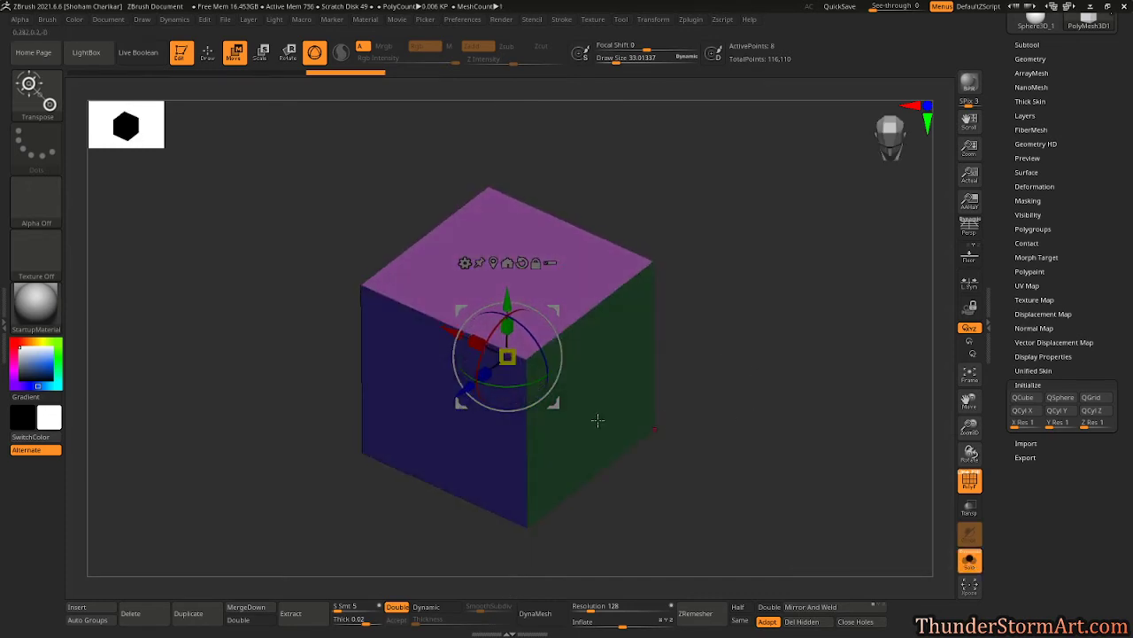
pyautogui.moveTo(510, 383); pyautogui.dragTo(540, 422)
pyautogui.click(970, 559)
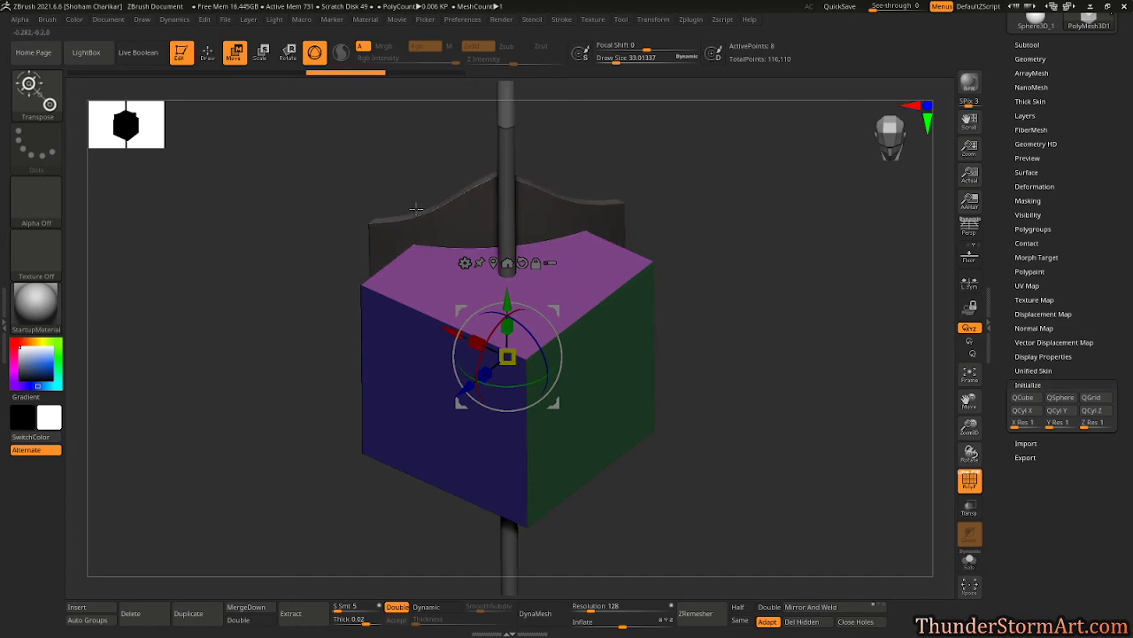
pyautogui.moveTo(753, 415); pyautogui.dragTo(756, 472)
pyautogui.moveTo(700, 449); pyautogui.dragTo(691, 354)
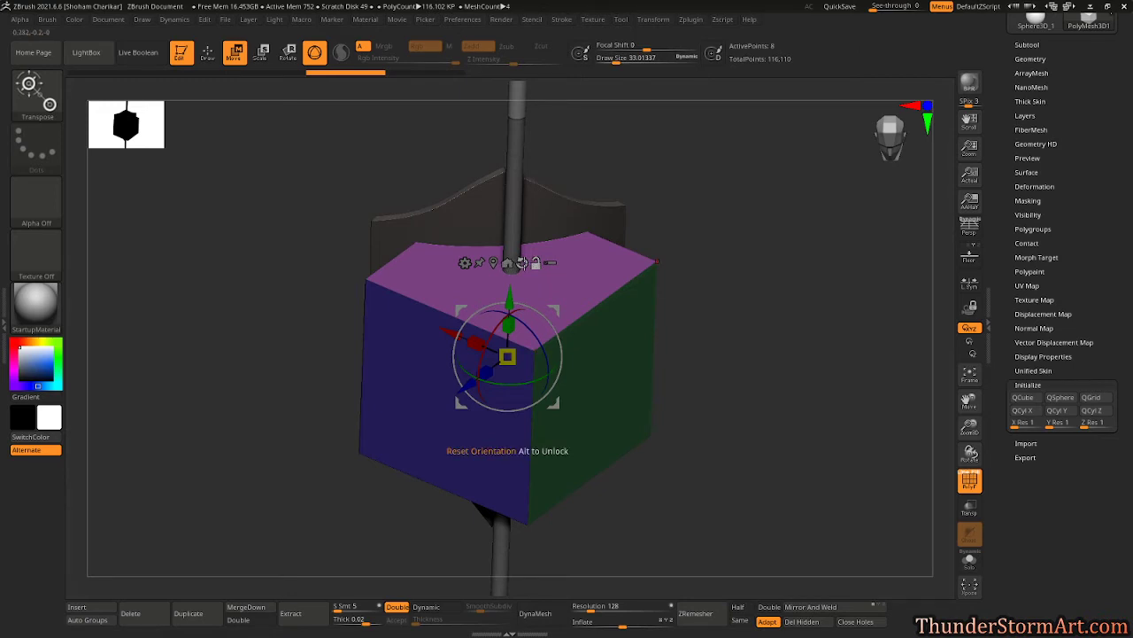
pyautogui.click(523, 262)
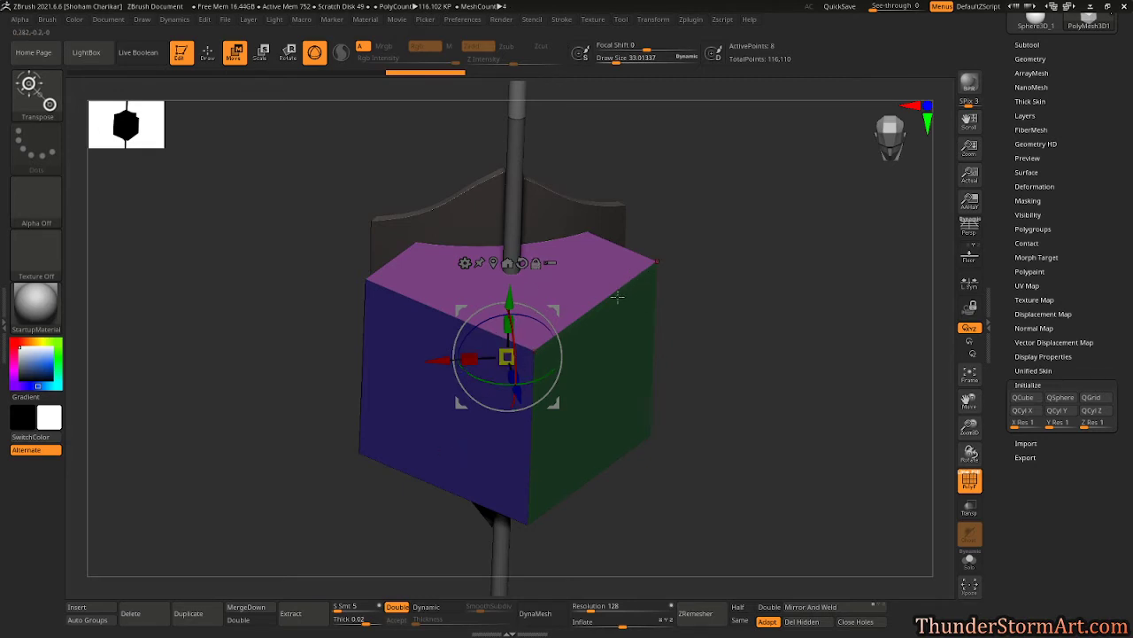
pyautogui.hotkey('ctrl', 'z')
pyautogui.click(523, 262)
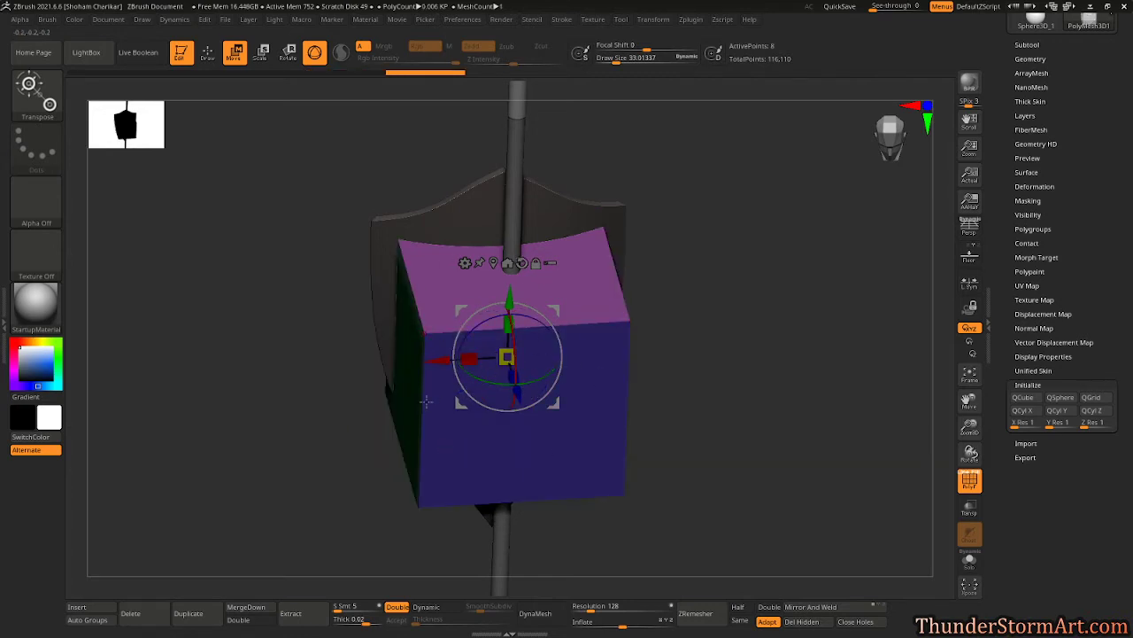
pyautogui.hotkey('ctrl', 'z')
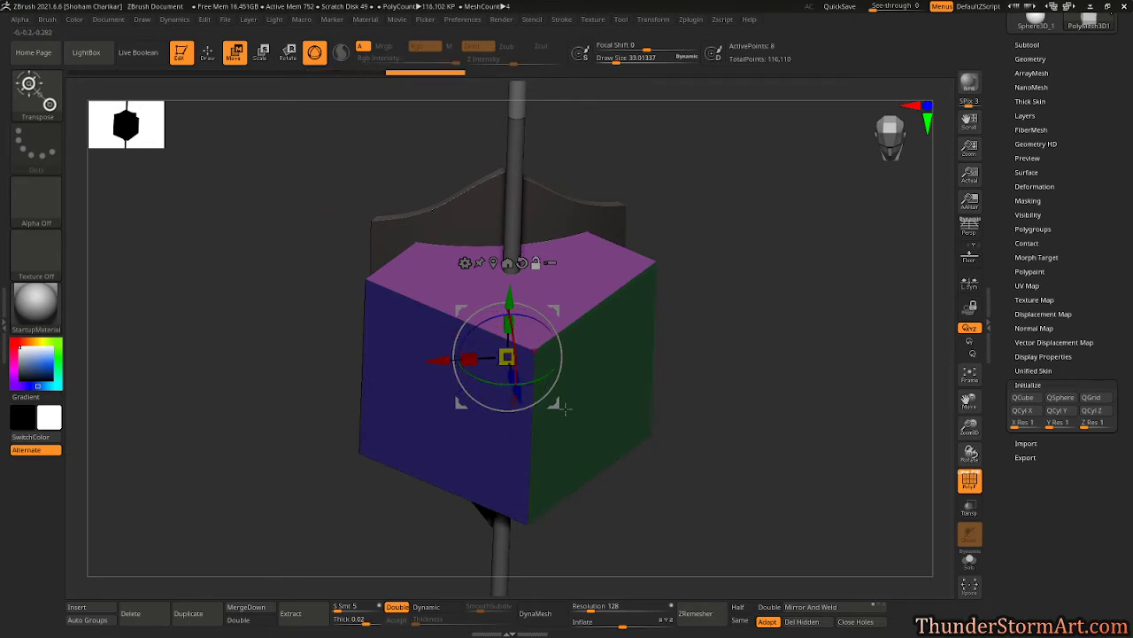
# - Flatten the rotated cube along the Z axis into a diamond-shaped block and isolate it in Solo mode
pyautogui.moveTo(726, 354); pyautogui.dragTo(734, 399)
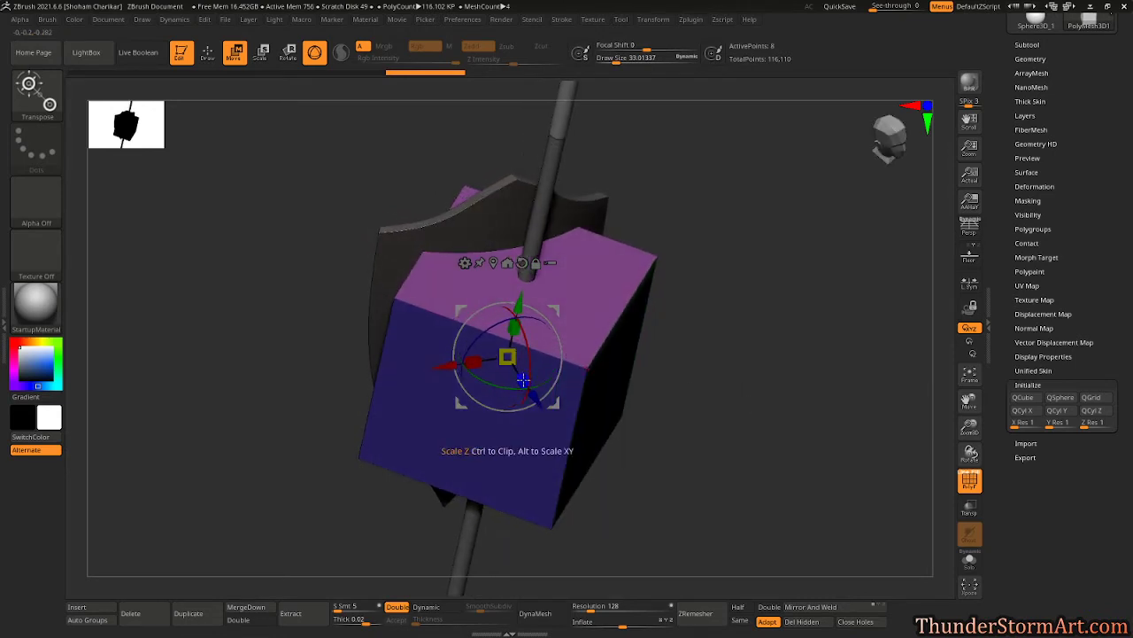
pyautogui.moveTo(524, 380); pyautogui.dragTo(473, 256)
pyautogui.moveTo(739, 392); pyautogui.dragTo(736, 348)
pyautogui.click(969, 559)
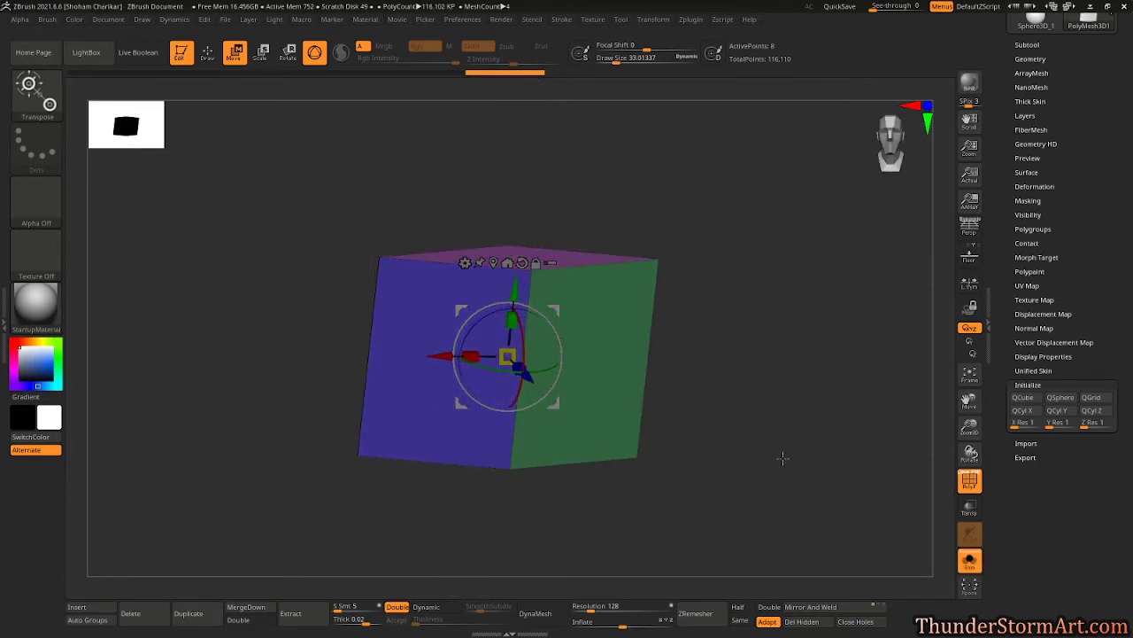
pyautogui.moveTo(752, 422); pyautogui.dragTo(741, 401)
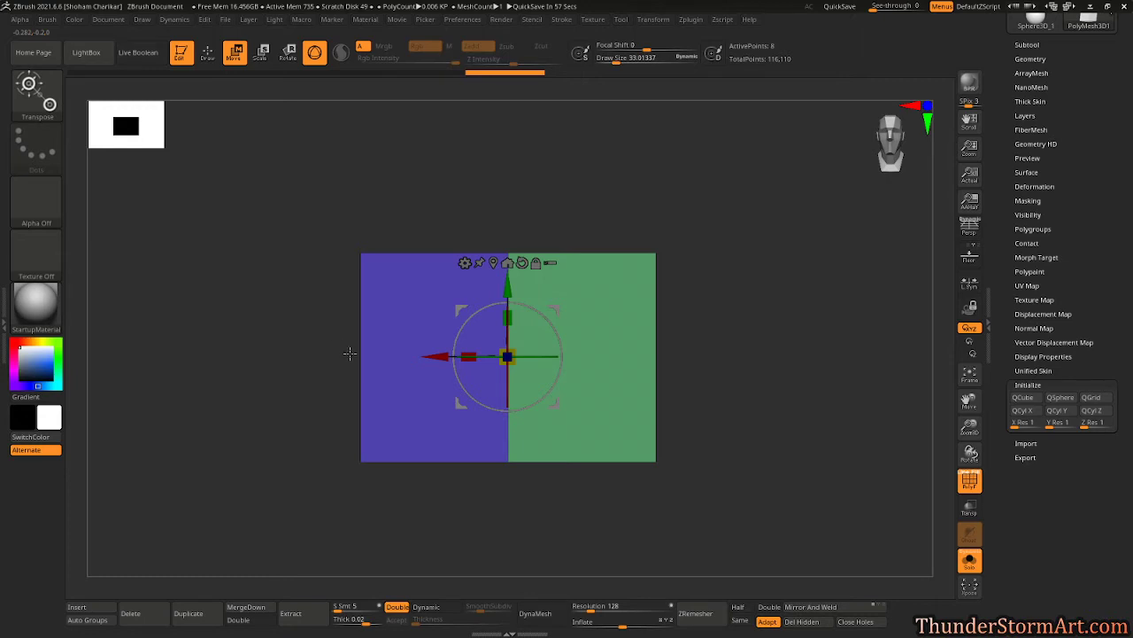
# - Switch to the ZModeler brush in Draw mode and reduce the draw size to about 16
pyautogui.press('q')
pyautogui.press('b')
pyautogui.press('z')
pyautogui.press('m')
pyautogui.press('s')
pyautogui.moveTo(771, 352); pyautogui.dragTo(763, 353)
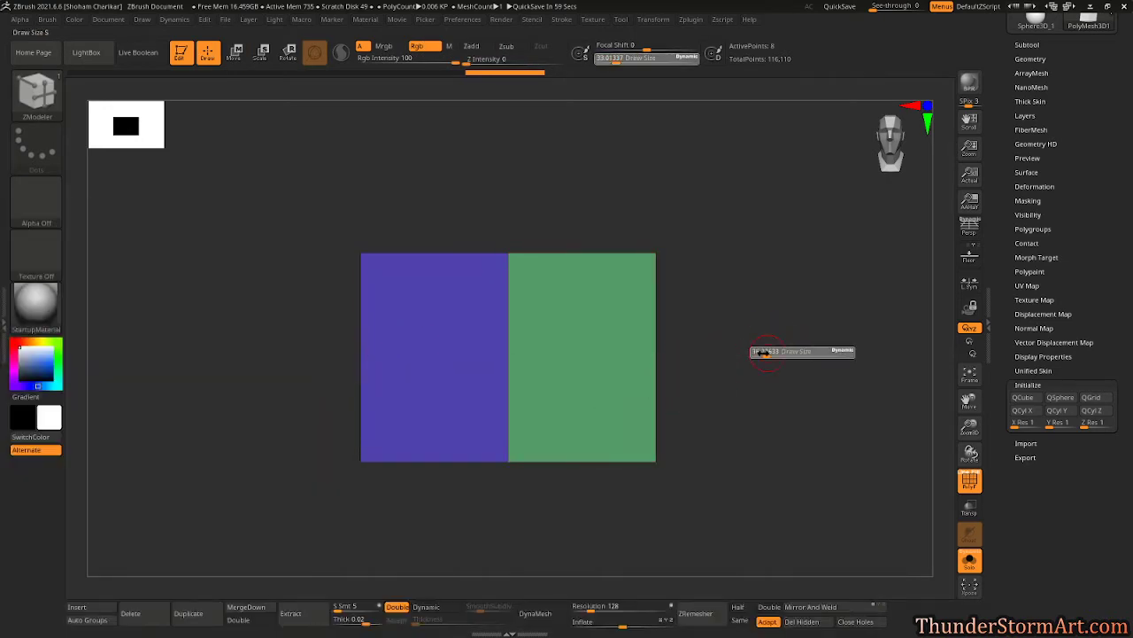
pyautogui.click(767, 353)
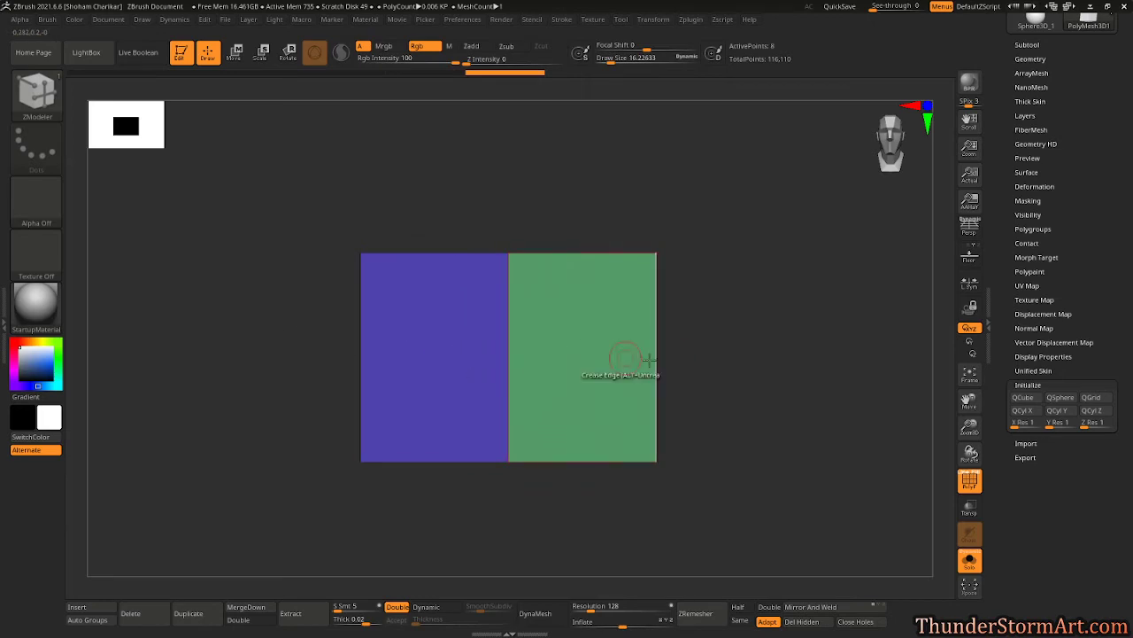
# - Set the ZModeler edge action to Insert with the Multiple EdgeLoops target and the Keep Polygroup modifier
pyautogui.press('space')
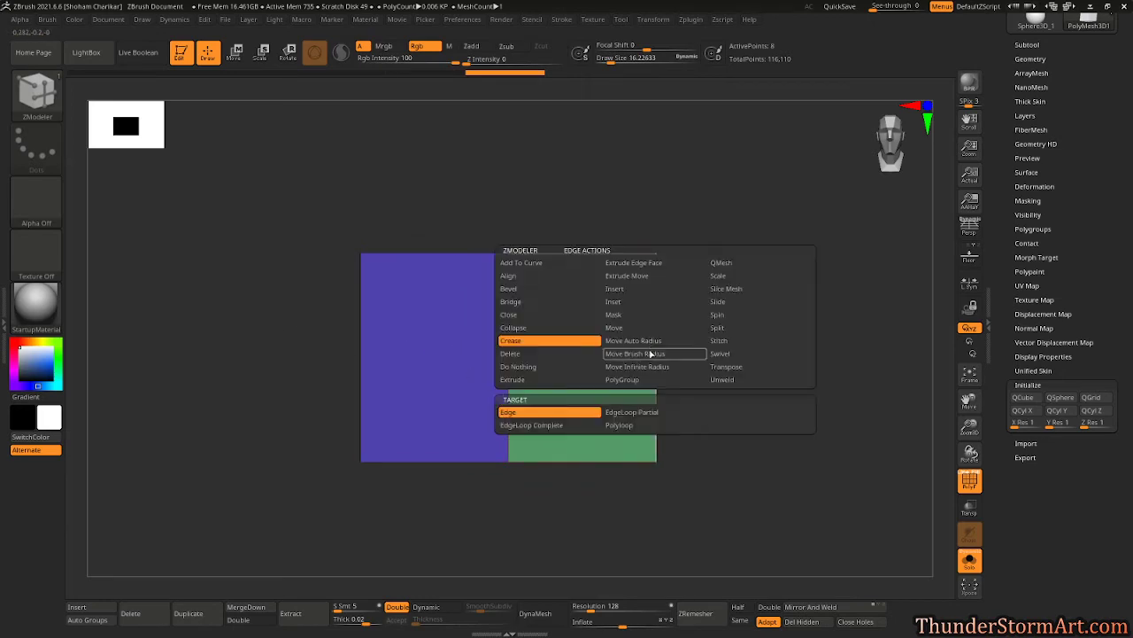
pyautogui.click(614, 288)
pyautogui.click(656, 412)
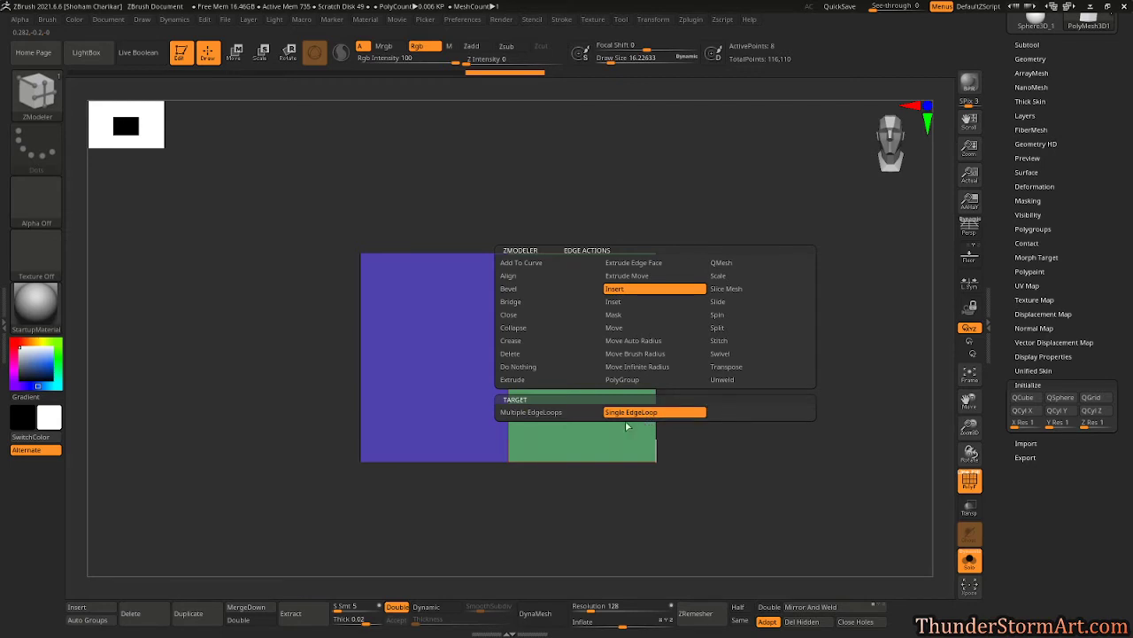
pyautogui.click(536, 416)
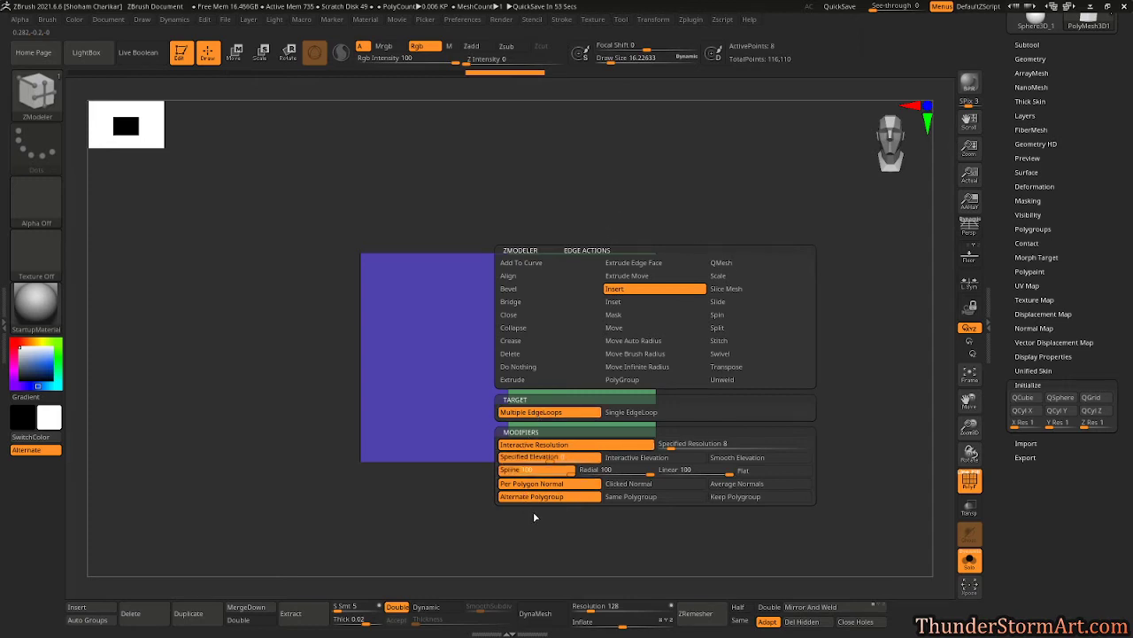
pyautogui.click(739, 497)
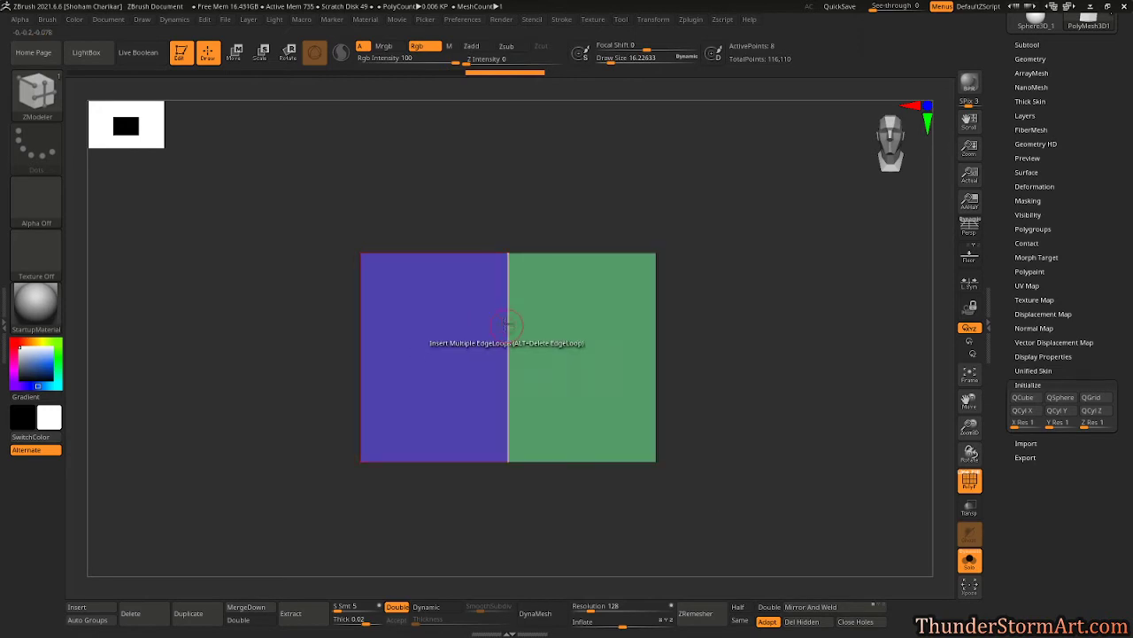
# - Try inserting two horizontal edge loops around the block with the Alternate Polygroup modifier
pyautogui.press('space')
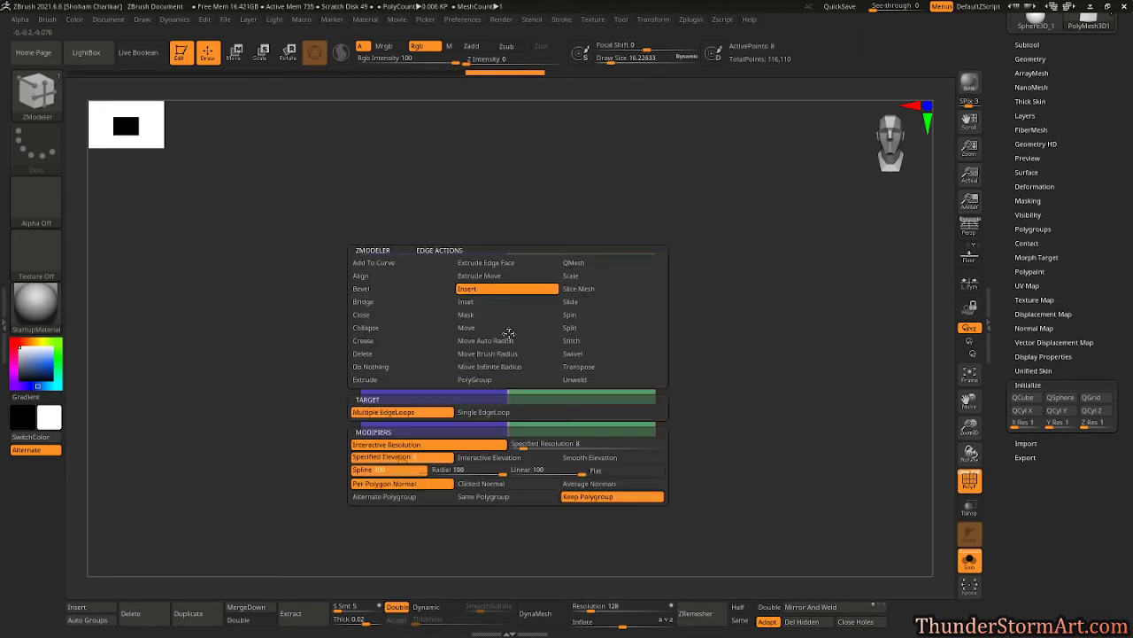
pyautogui.click(403, 496)
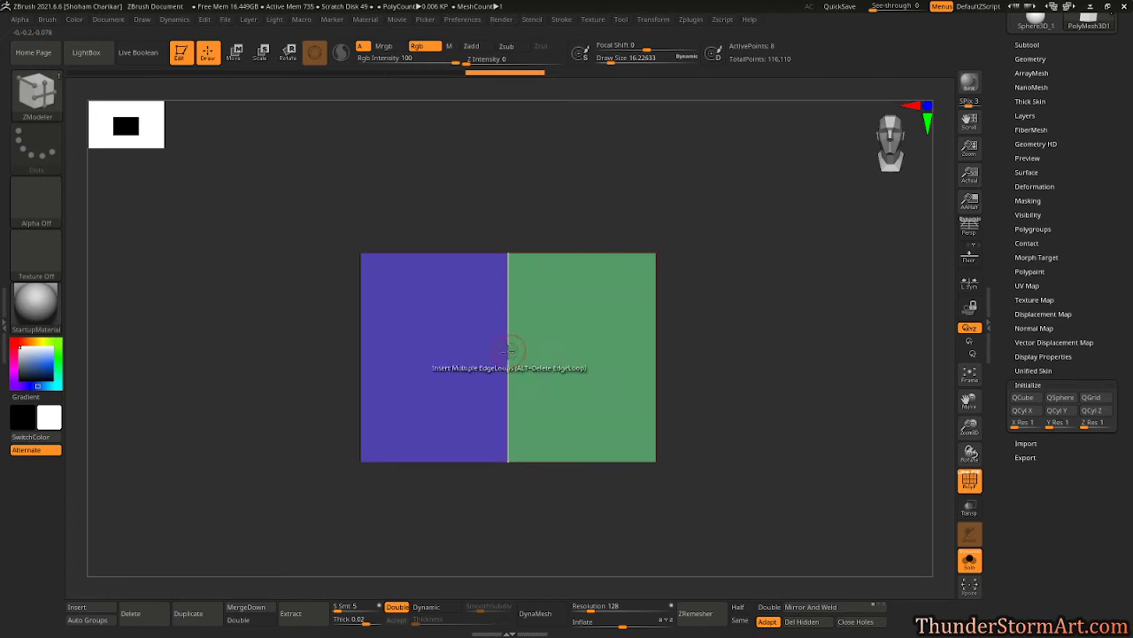
pyautogui.moveTo(510, 359)
pyautogui.mouseDown()
pyautogui.moveTo(520, 290)
pyautogui.moveTo(511, 352)
pyautogui.moveTo(514, 337)
pyautogui.mouseUp()
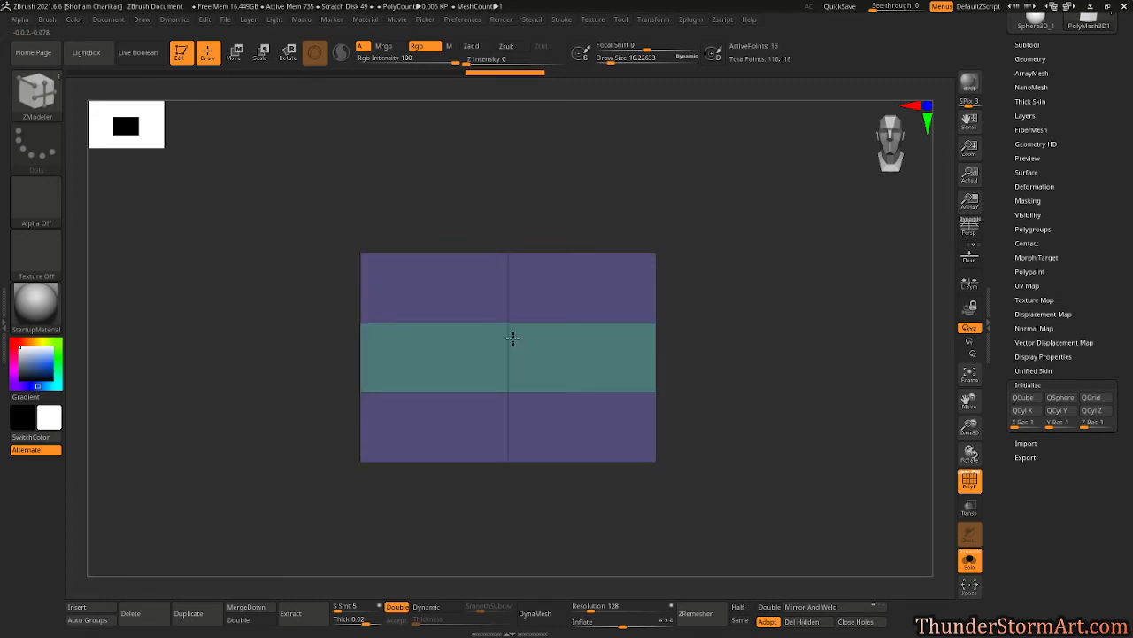
pyautogui.hotkey('ctrl', 'z')
# - Try inserting horizontal edge loops around the block with the Same Polygroup modifier
pyautogui.press('space')
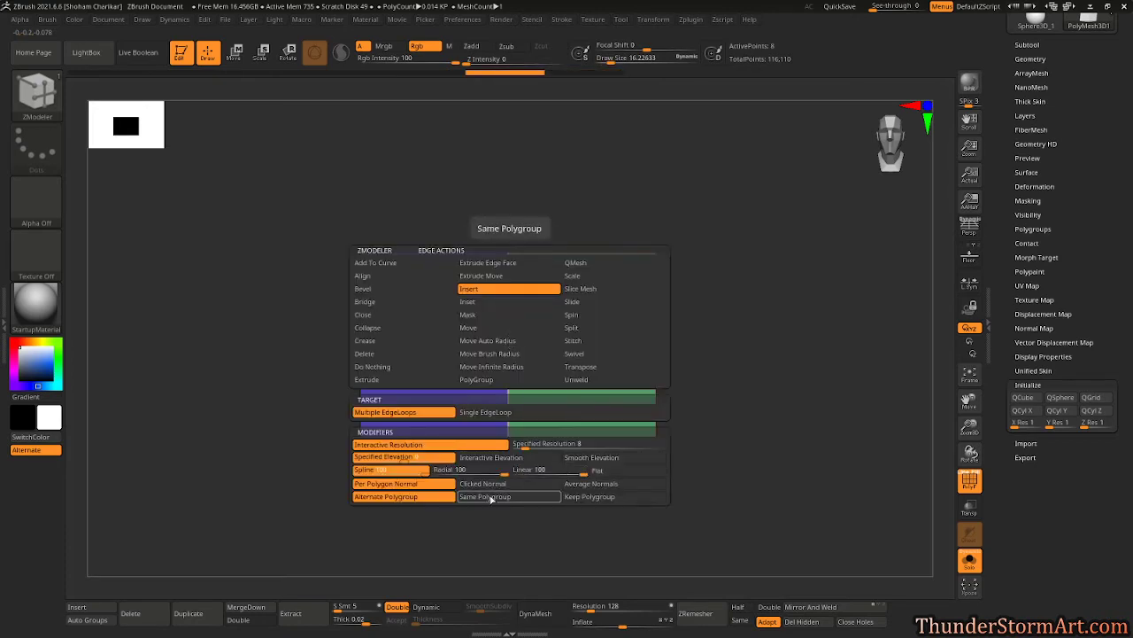
pyautogui.moveTo(505, 367)
pyautogui.mouseDown()
pyautogui.moveTo(521, 328)
pyautogui.moveTo(516, 352)
pyautogui.mouseUp()
pyautogui.moveTo(682, 376); pyautogui.dragTo(723, 392)
pyautogui.hotkey('ctrl', 'z')
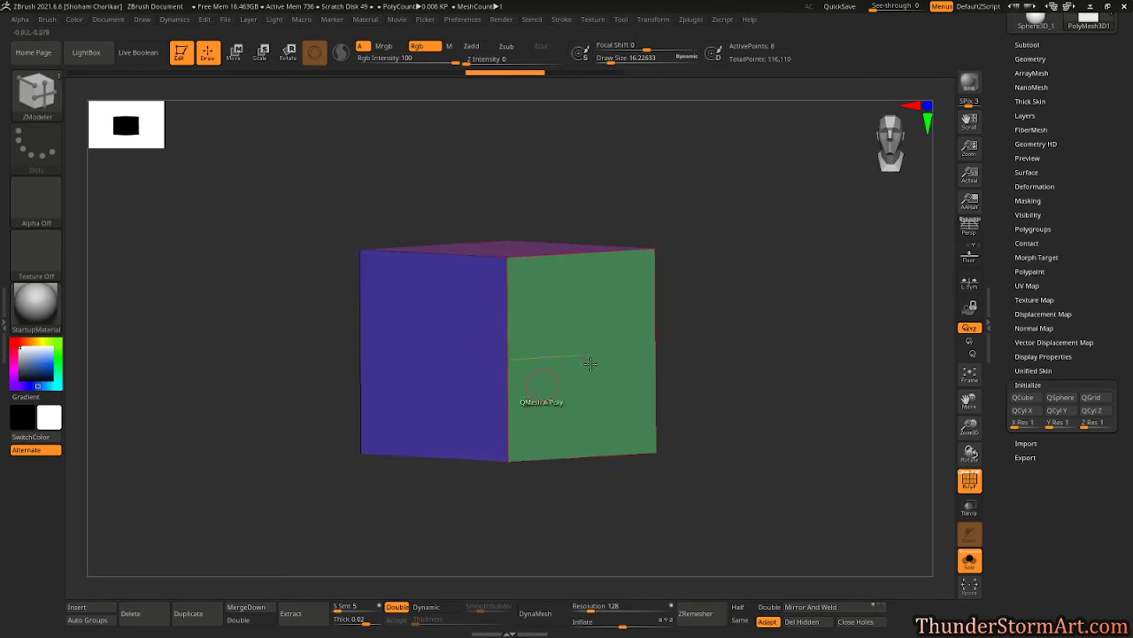
# - Insert two evenly spaced horizontal edge loops around the block, preserving the polygroups of its faces
pyautogui.moveTo(711, 311); pyautogui.dragTo(713, 307)
pyautogui.press('space')
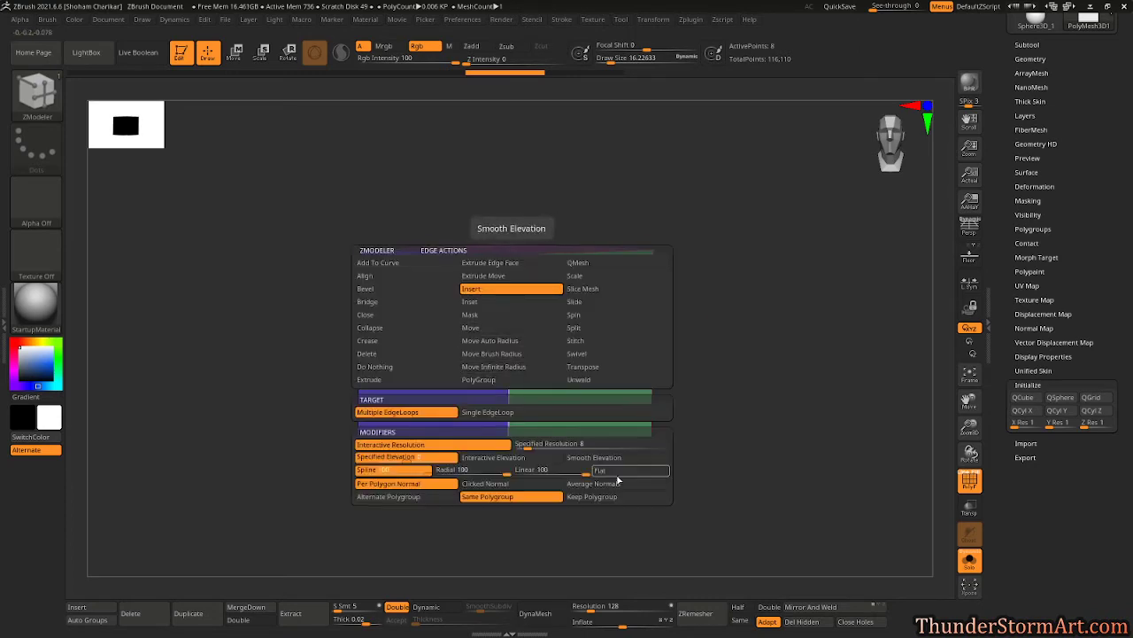
pyautogui.click(536, 495)
pyautogui.moveTo(520, 367); pyautogui.dragTo(514, 348)
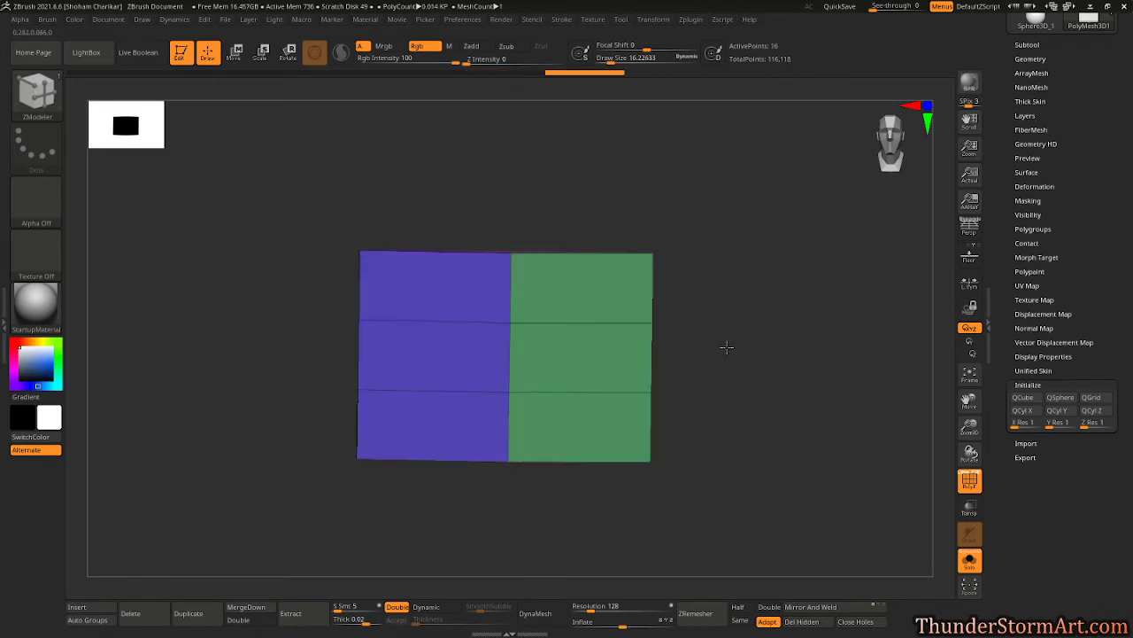
# - Set the ZModeler point action to Stitch with the Two Points target and the To End Point modifier
pyautogui.moveTo(725, 357); pyautogui.dragTo(729, 390)
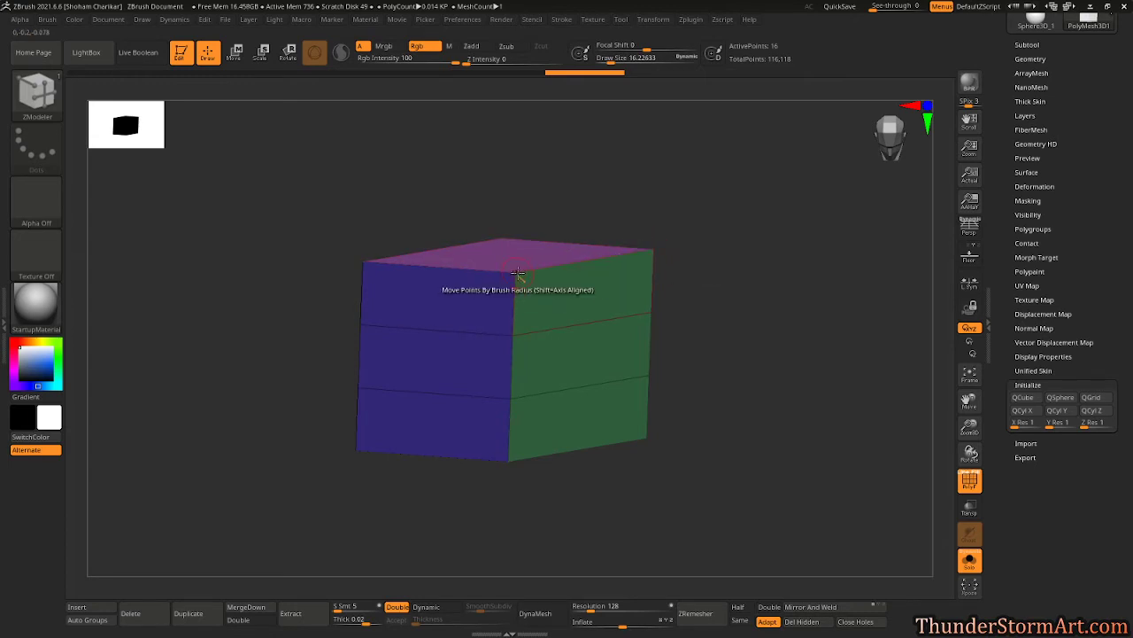
pyautogui.press('space')
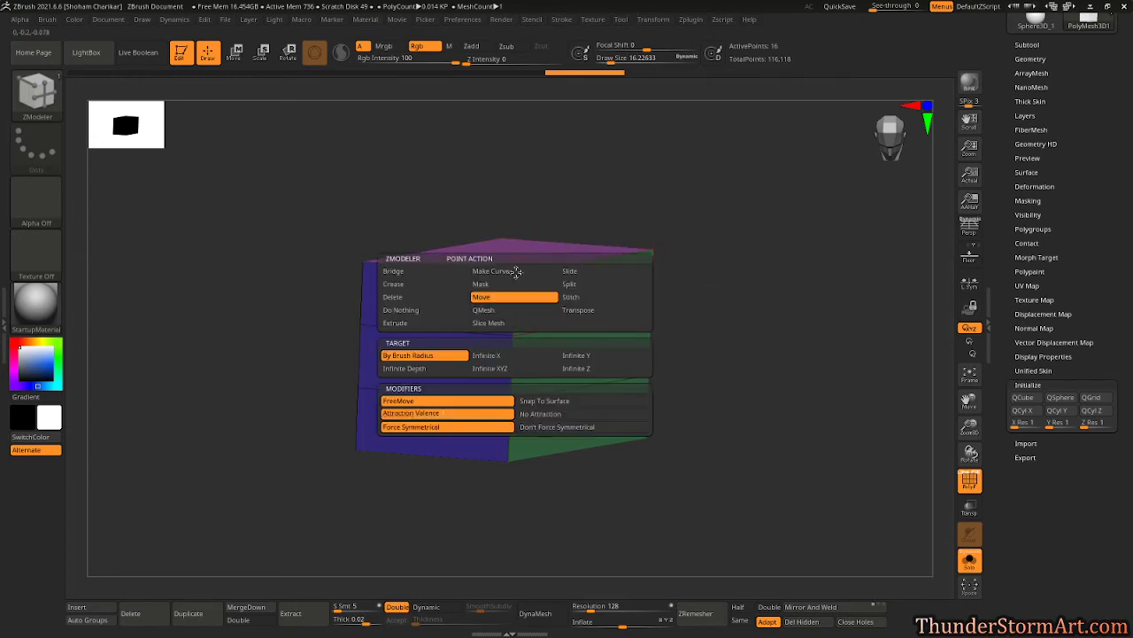
pyautogui.press('space')
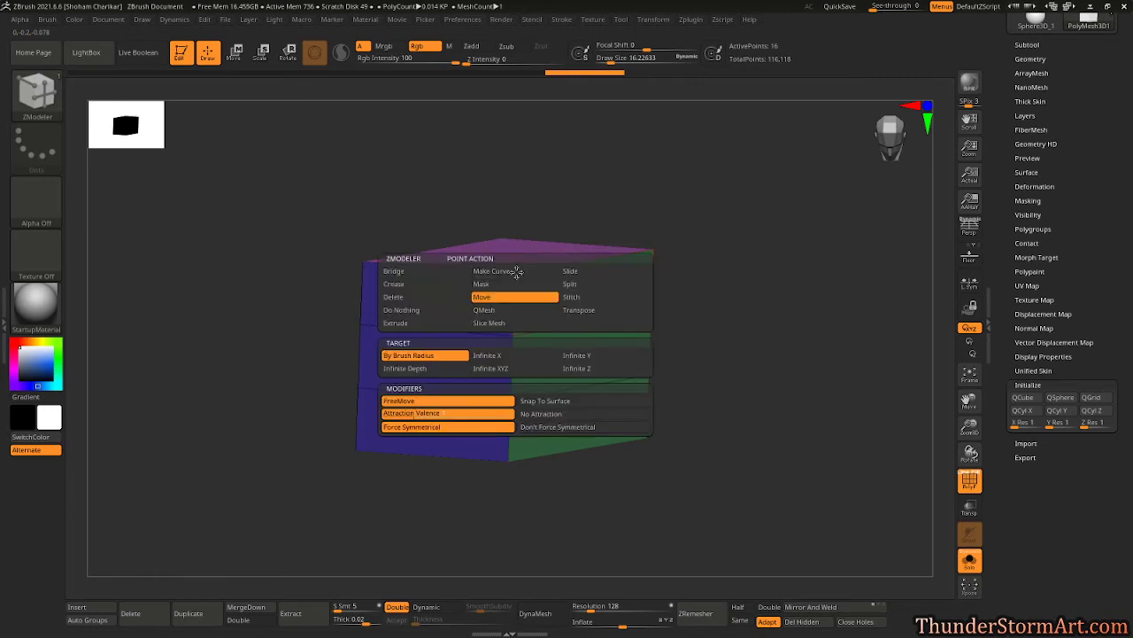
pyautogui.click(575, 297)
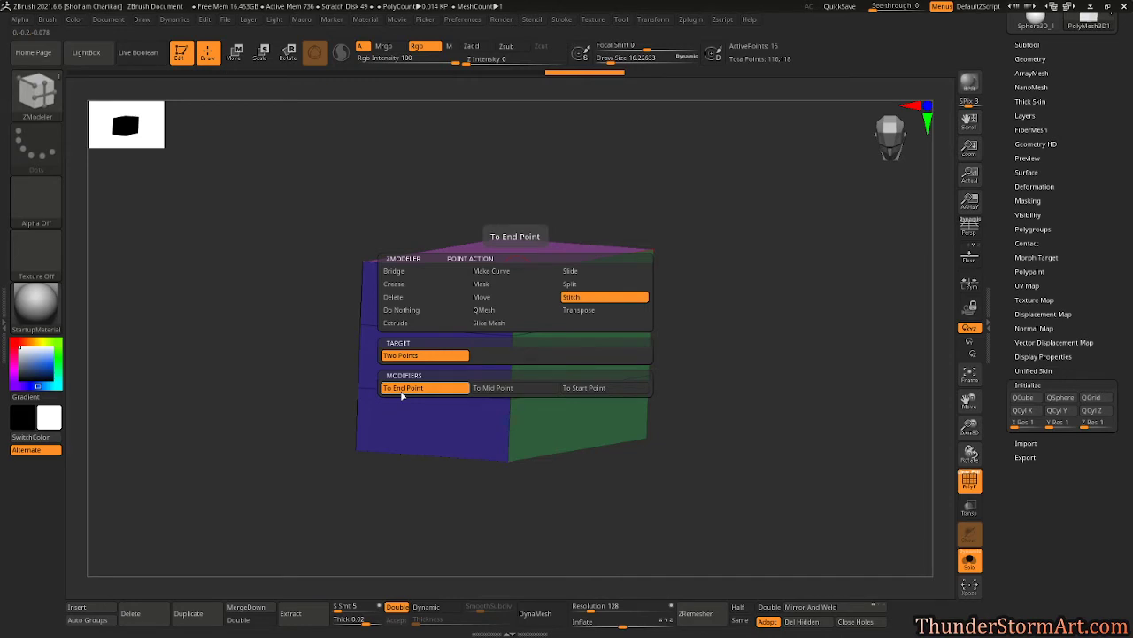
pyautogui.moveTo(681, 328); pyautogui.dragTo(738, 286)
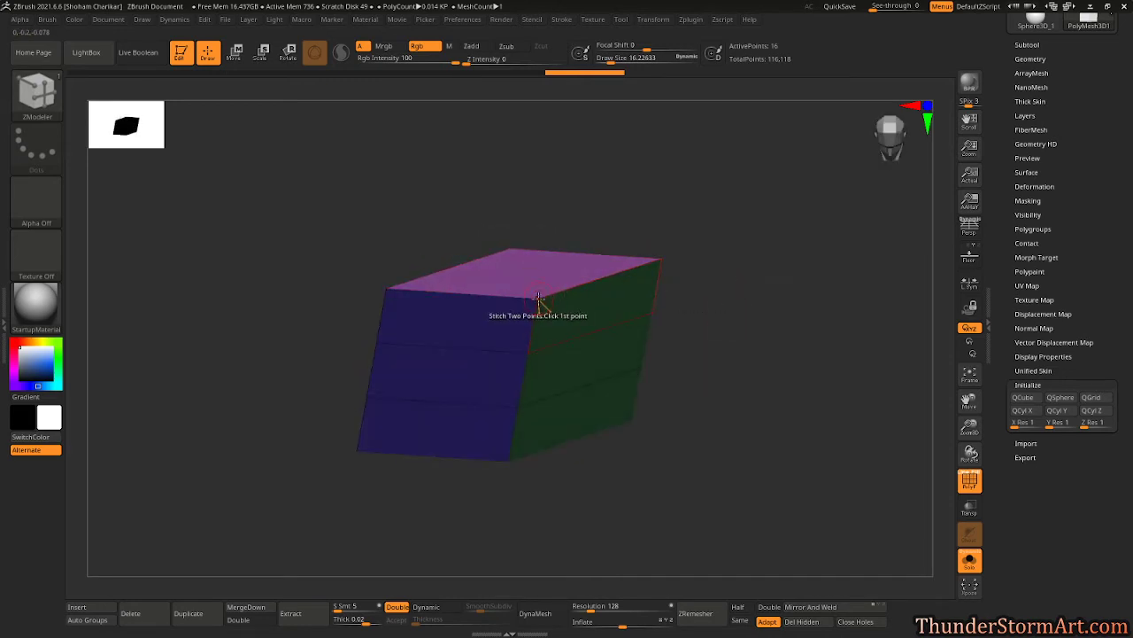
# - Try stitching the block's front top centre corner onto the opposite rear corner with the To End Point modifier
pyautogui.press('space')
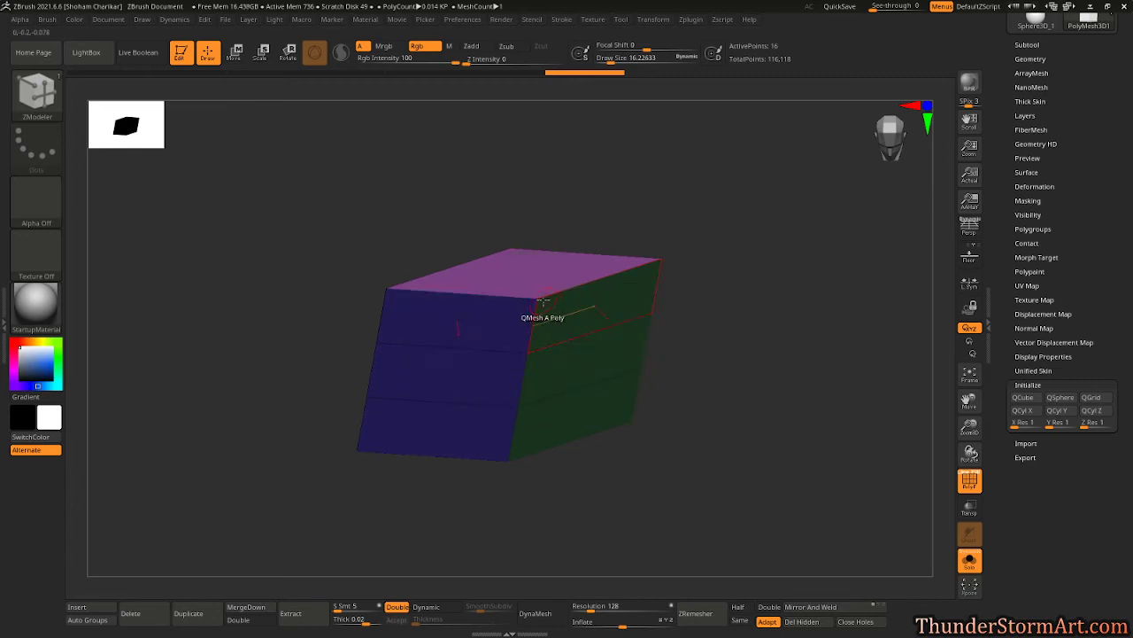
pyautogui.click(537, 299)
pyautogui.click(512, 247)
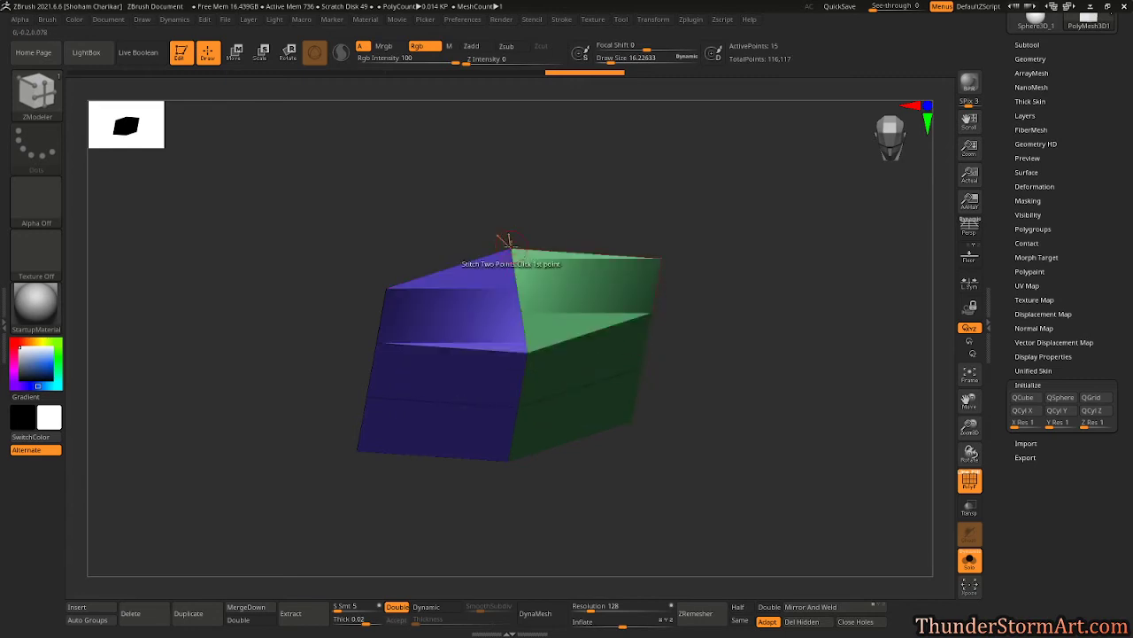
pyautogui.moveTo(783, 311); pyautogui.dragTo(756, 312)
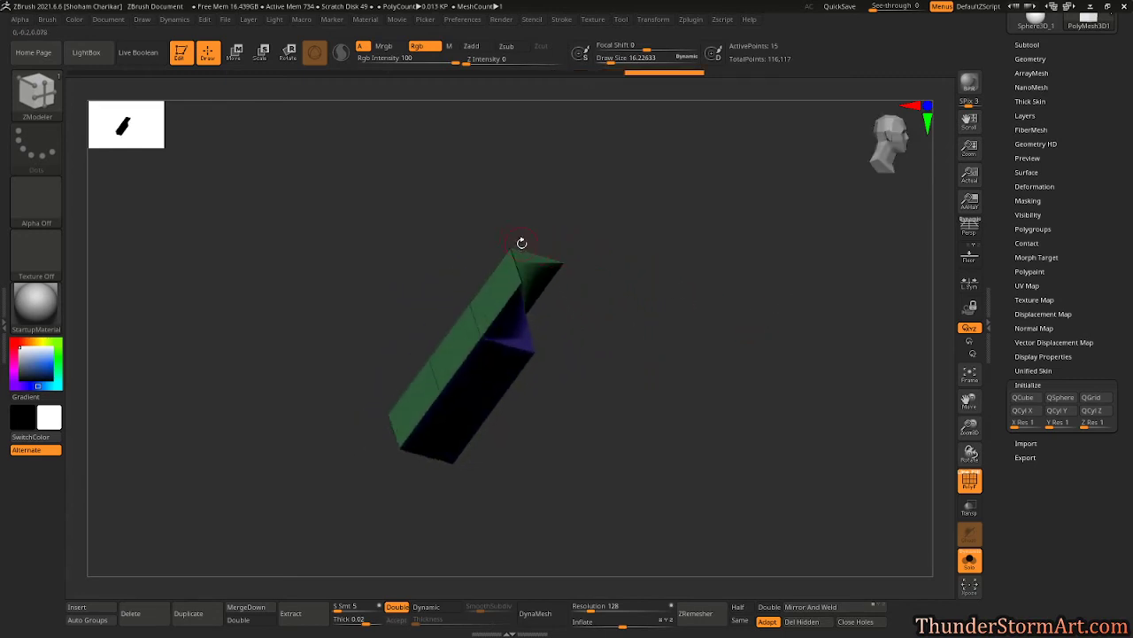
pyautogui.hotkey('ctrl', 'z')
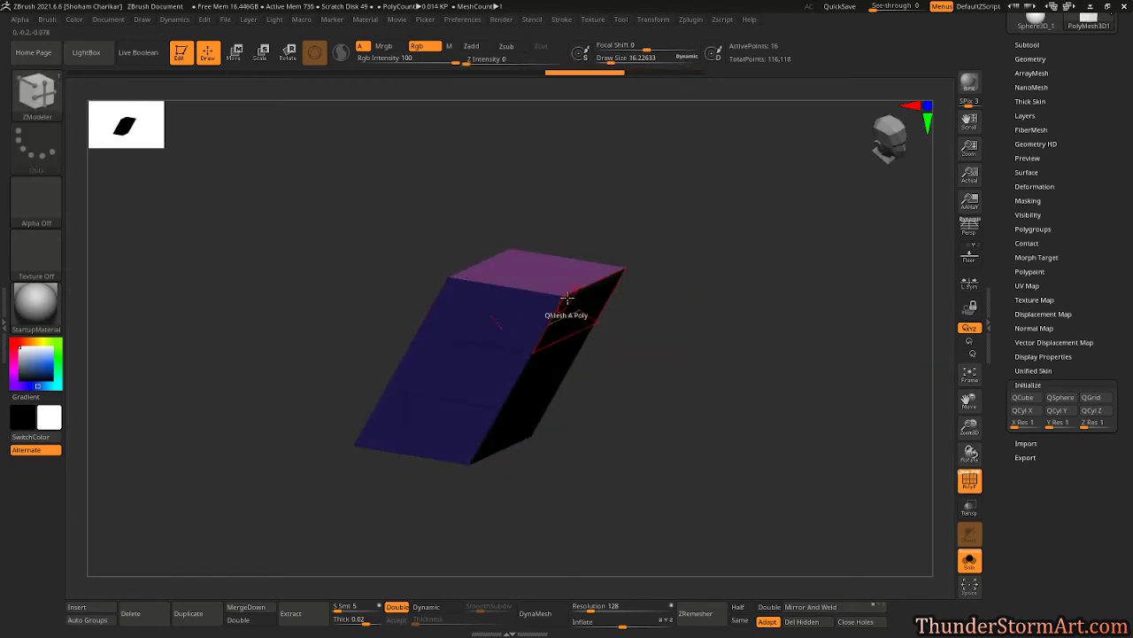
# - Stitch the block's front and rear top centre corners together using the To Mid Point modifier
pyautogui.press('space')
pyautogui.click(543, 414)
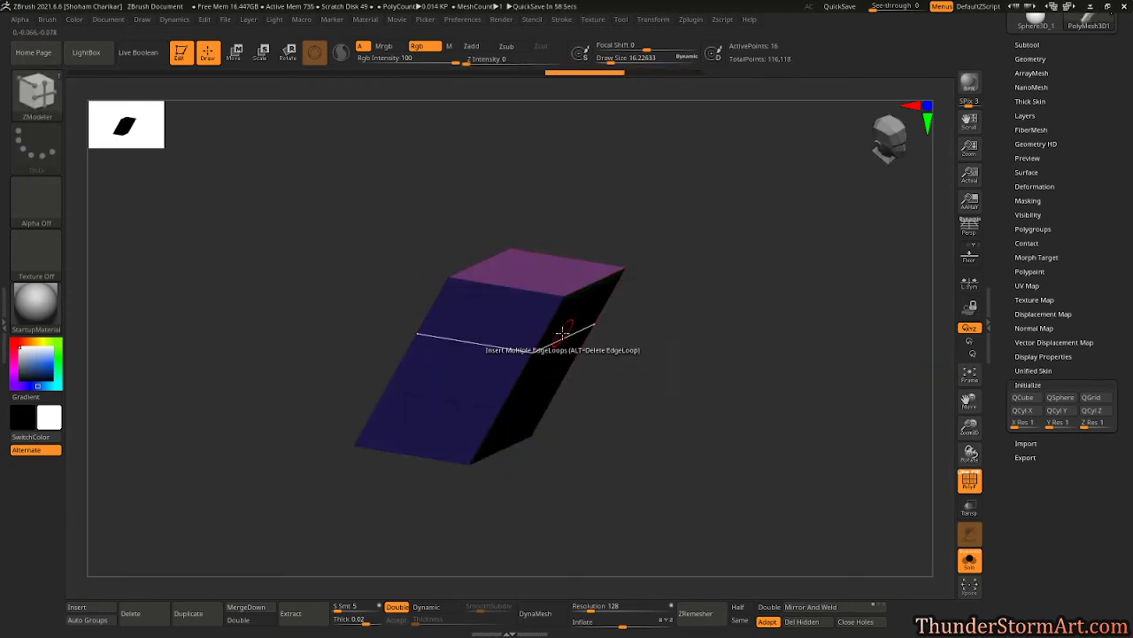
pyautogui.click(561, 301)
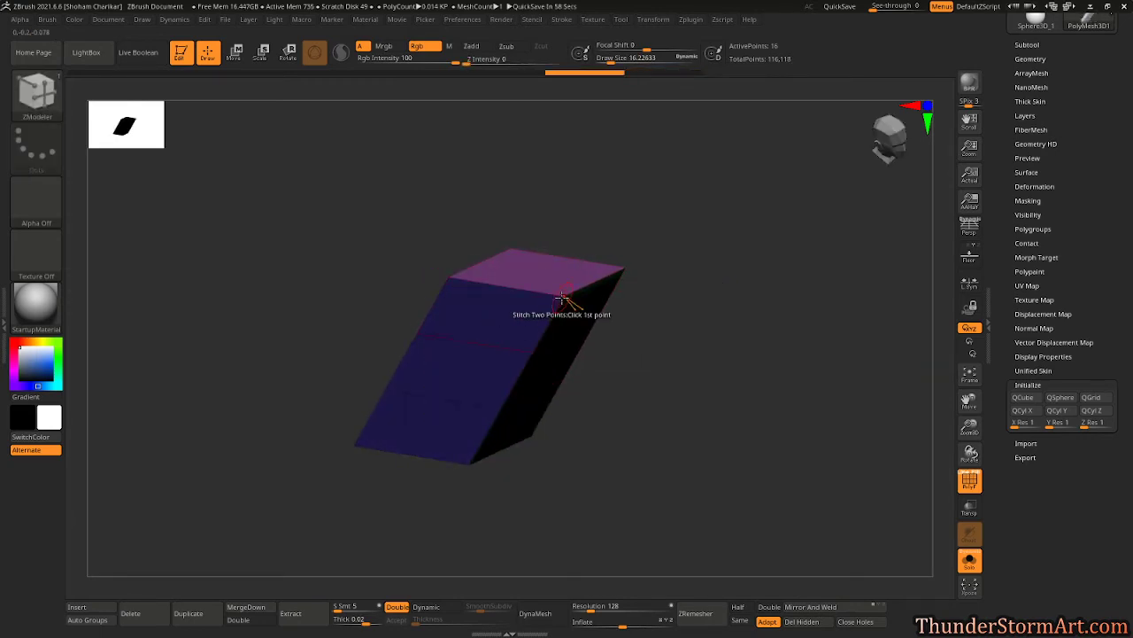
pyautogui.click(511, 249)
pyautogui.moveTo(692, 358); pyautogui.dragTo(706, 318)
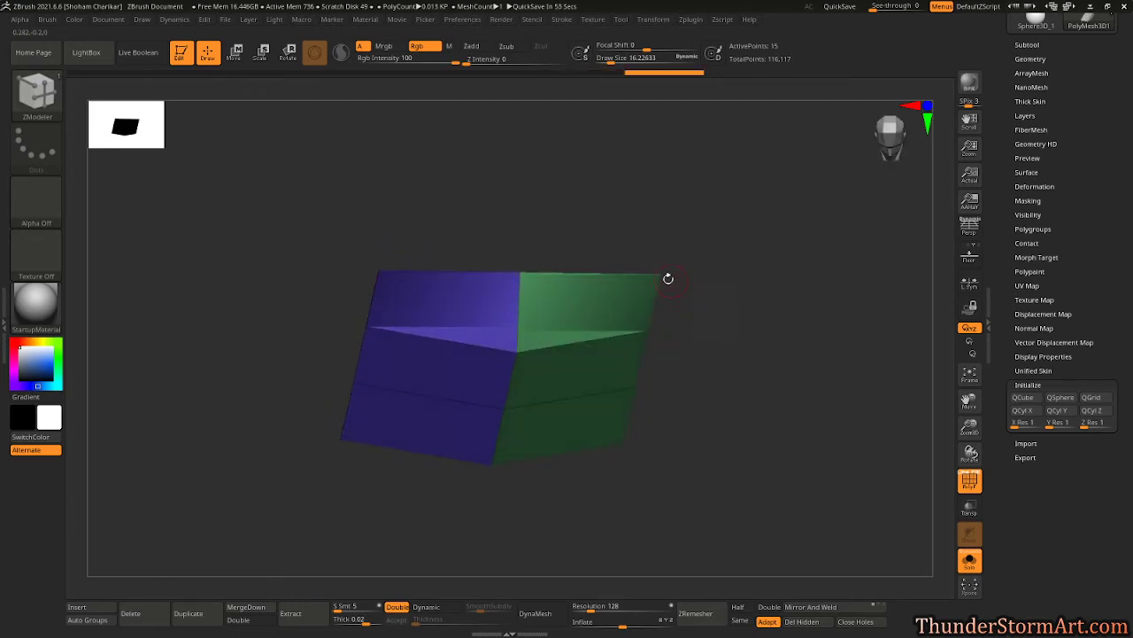
# - Stitch the outer top corners onto the central top point with the To Start Point modifier, forming a peak
pyautogui.rightClick(663, 274)
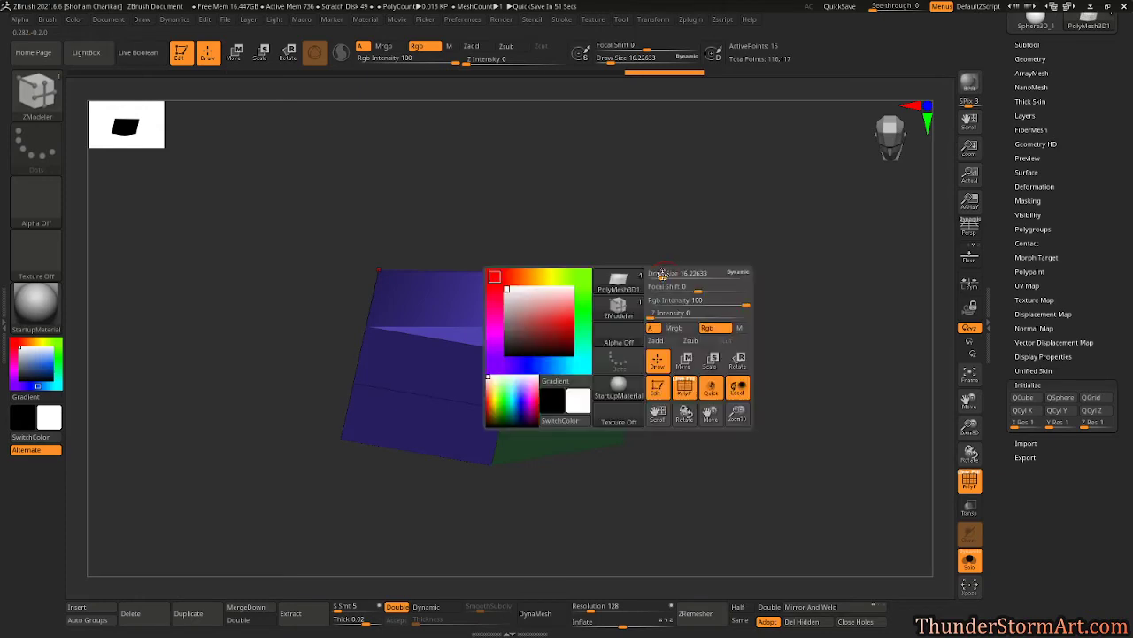
pyautogui.press('space')
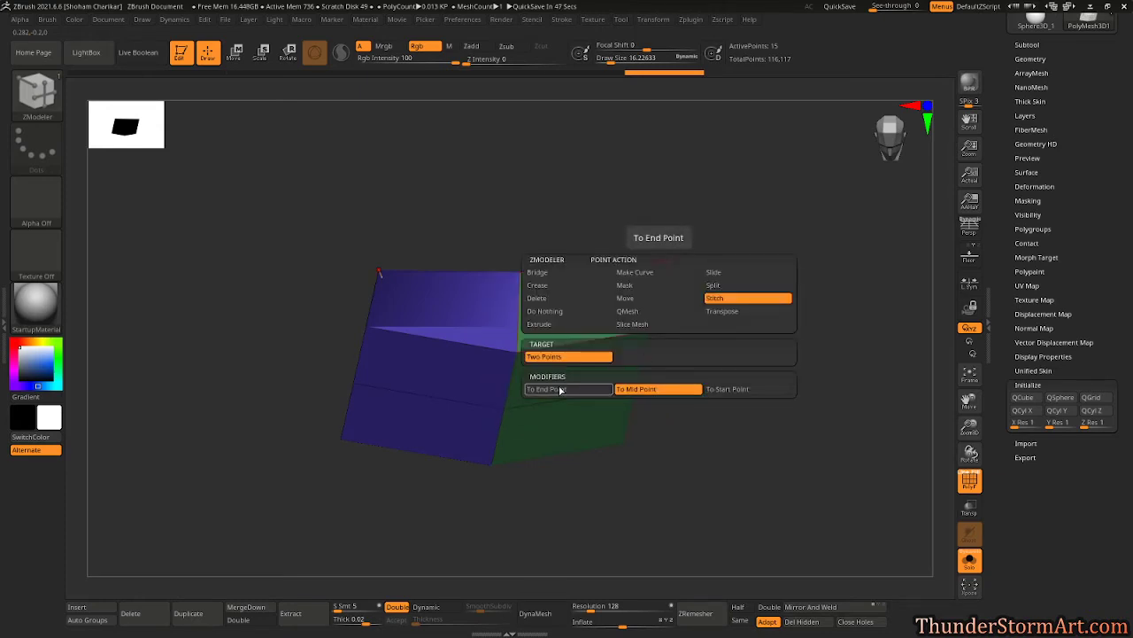
pyautogui.click(738, 390)
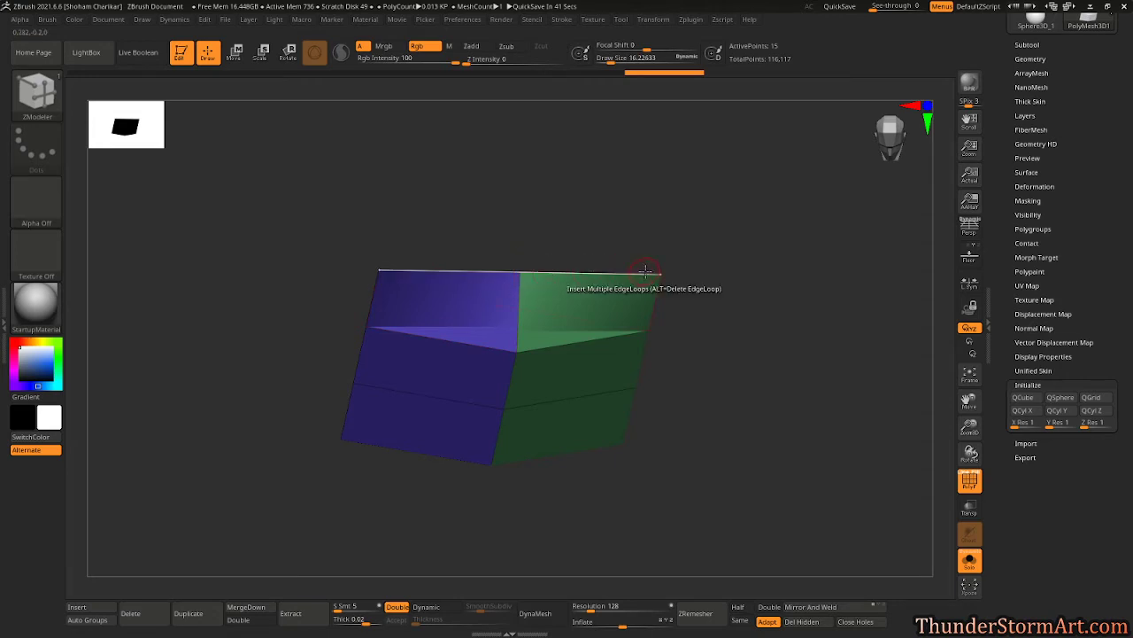
pyautogui.click(662, 273)
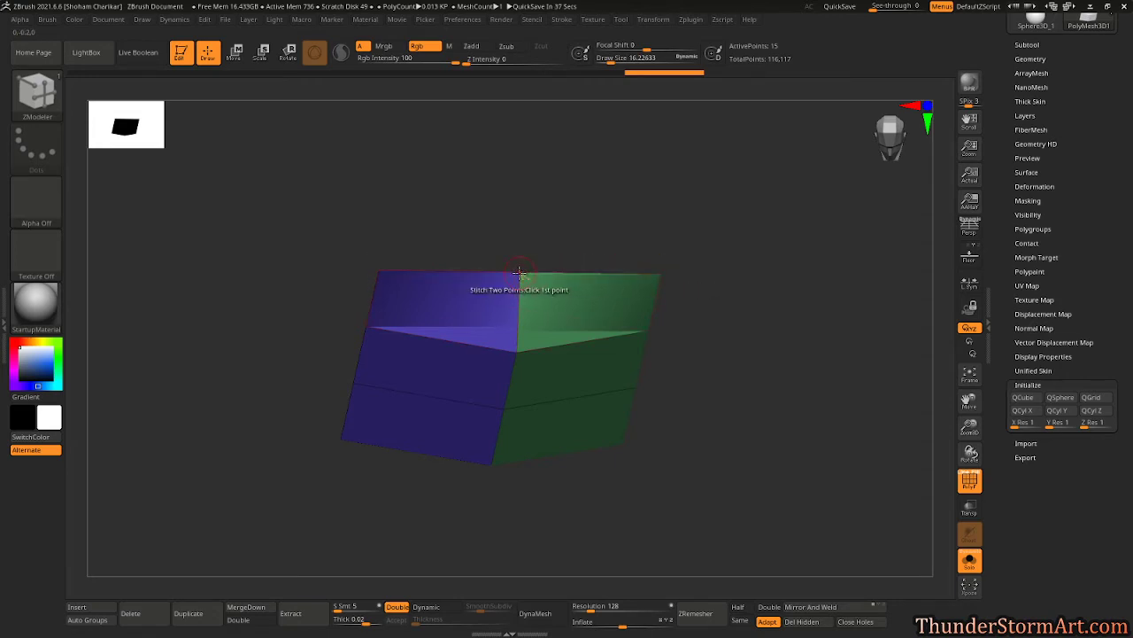
pyautogui.click(659, 272)
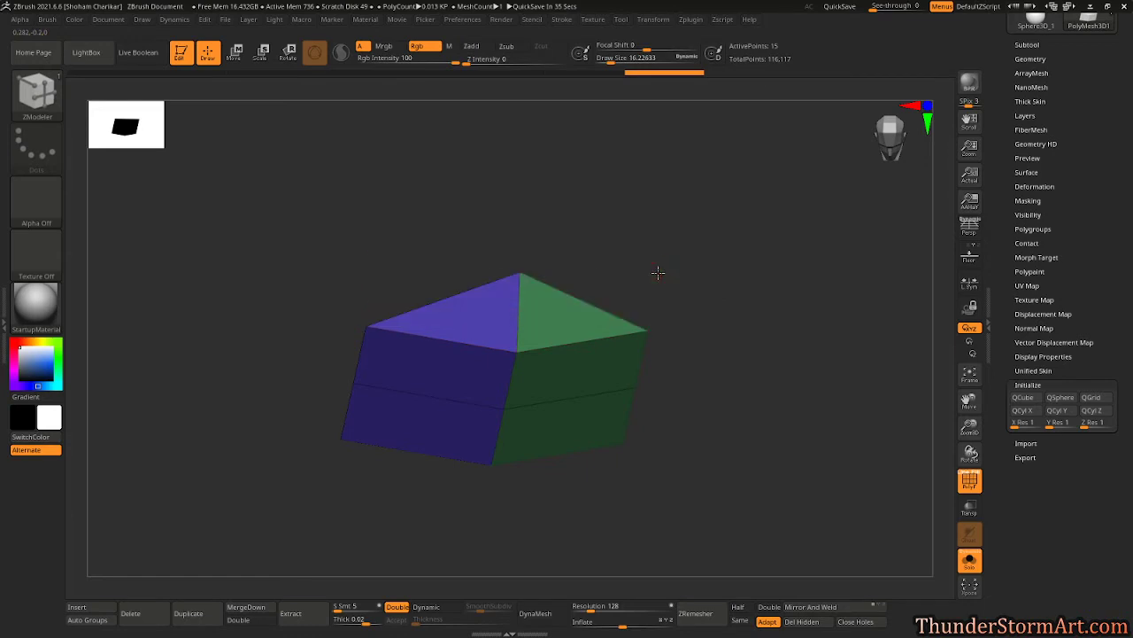
pyautogui.moveTo(579, 263); pyautogui.dragTo(781, 319)
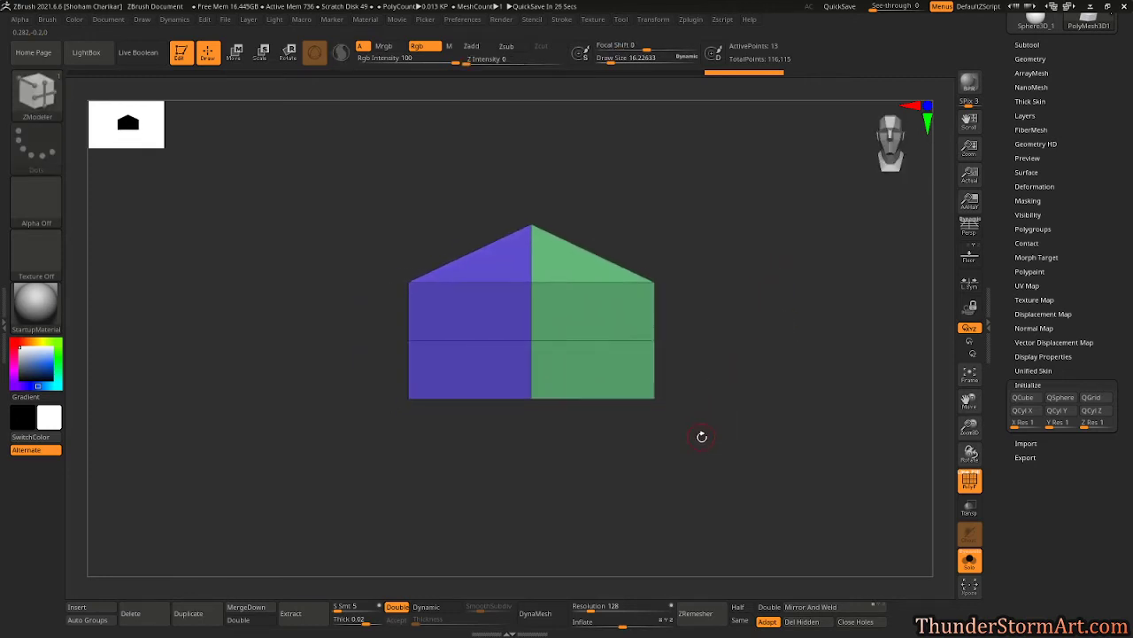
# - Mask everything except the block's bottom edge points and centre the transform gizmo on the unmasked part
pyautogui.keyDown('ctrl'); pyautogui.moveTo(746, 476); pyautogui.dragTo(324, 380); pyautogui.keyUp('ctrl')
pyautogui.press('e')
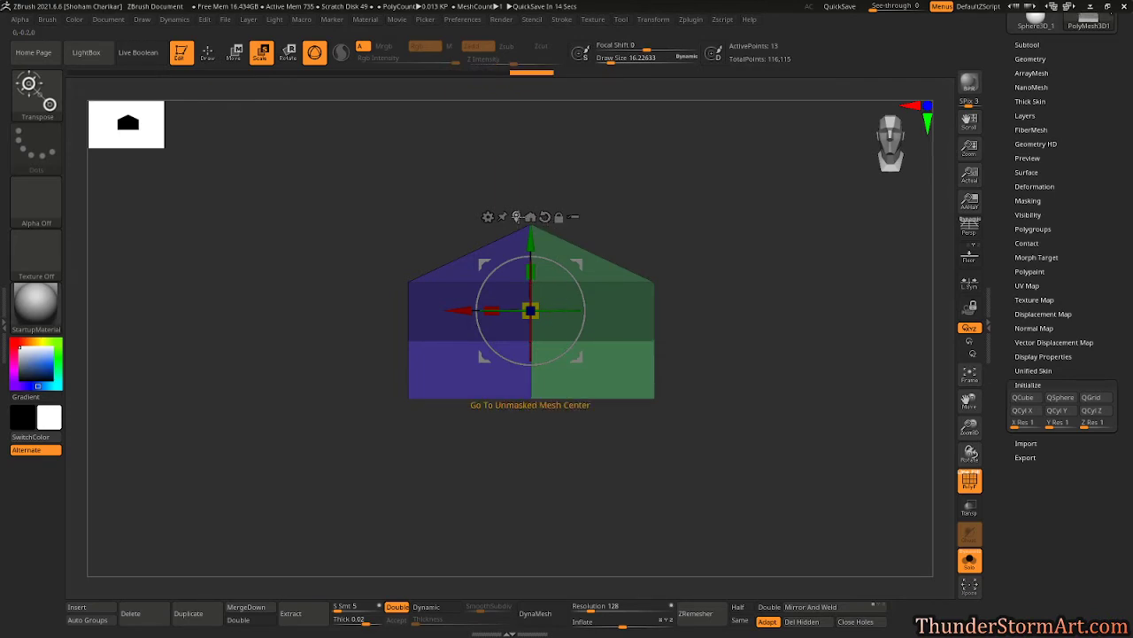
pyautogui.click(516, 216)
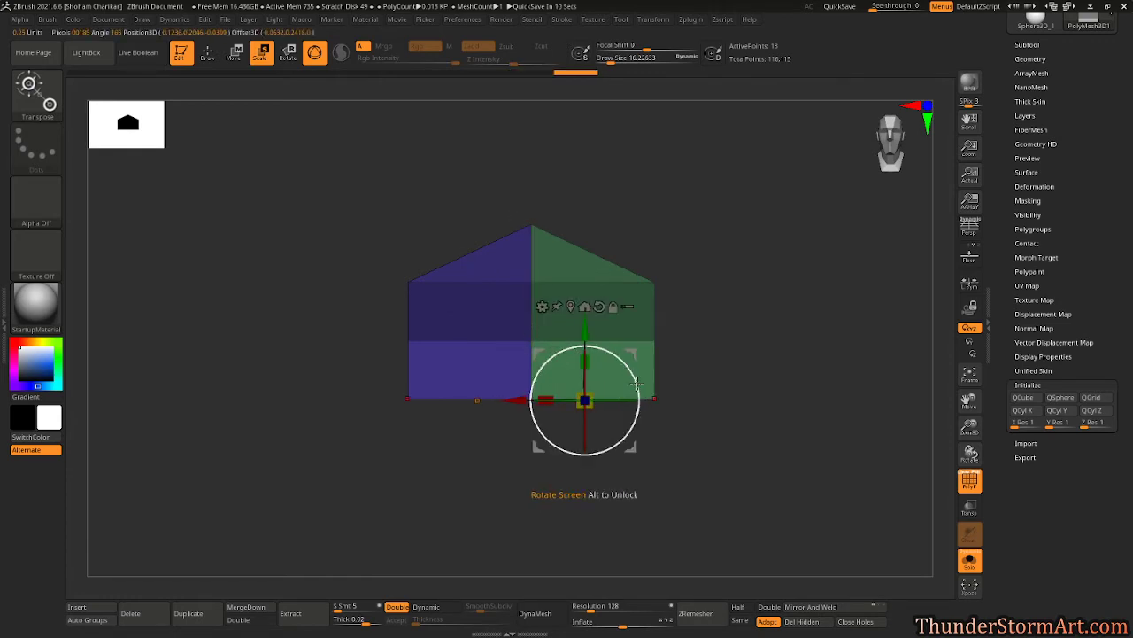
pyautogui.moveTo(687, 443); pyautogui.dragTo(708, 452)
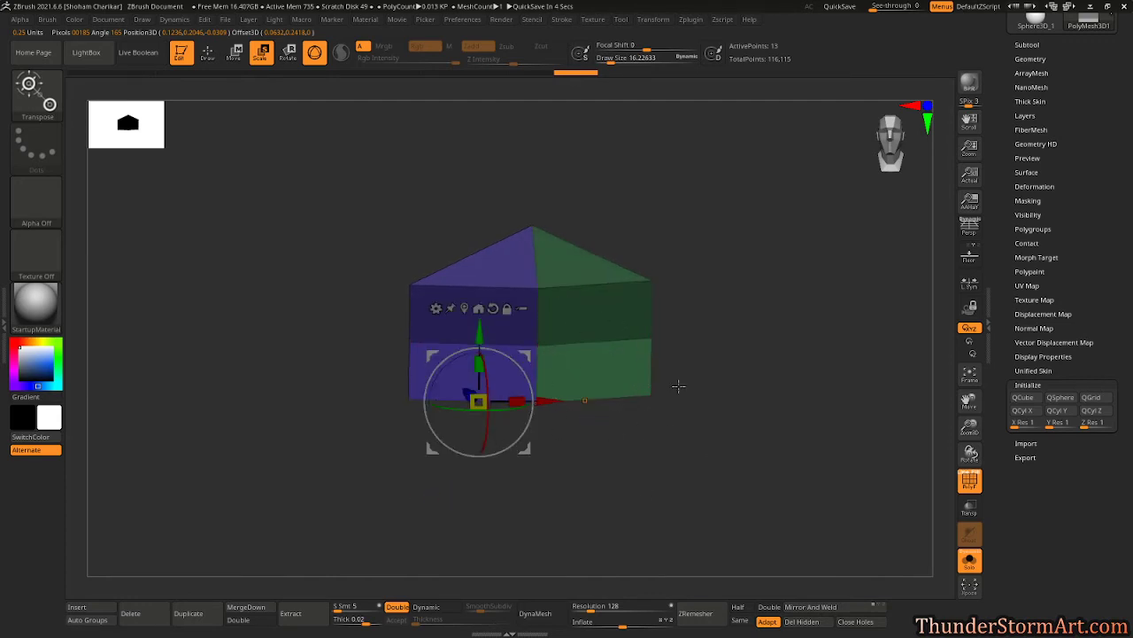
pyautogui.keyDown('alt'); pyautogui.click(584, 401); pyautogui.keyUp('alt')
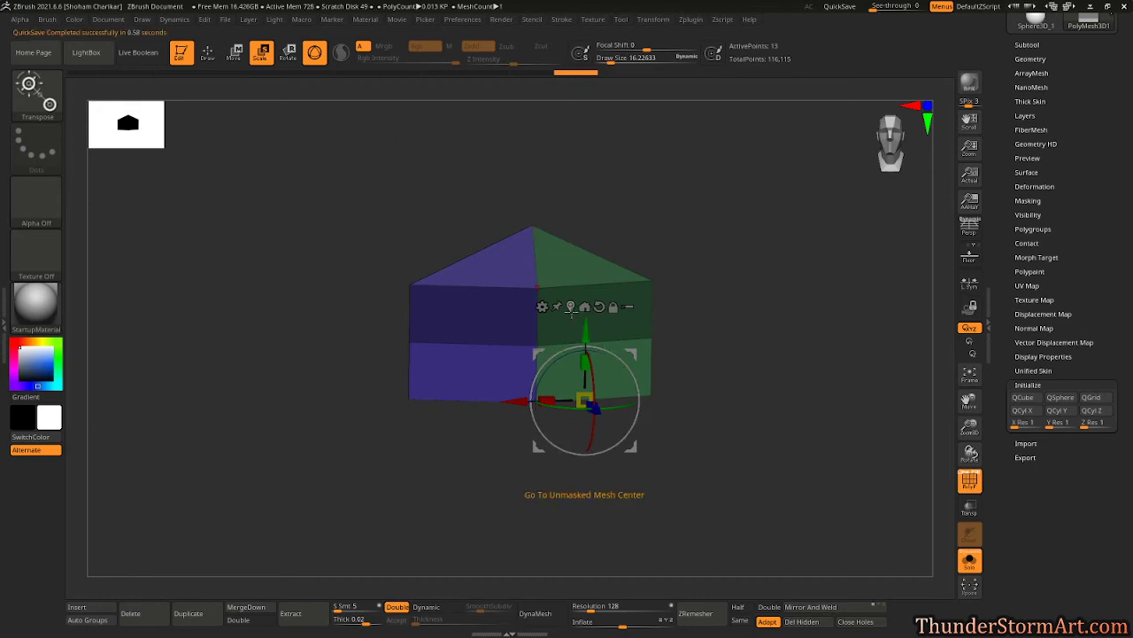
pyautogui.click(570, 306)
# - Scale the unmasked bottom points uniformly to about 0.19 so the lower section tapers inward
pyautogui.moveTo(729, 425); pyautogui.dragTo(719, 419)
pyautogui.keyDown('ctrl'); pyautogui.moveTo(742, 434); pyautogui.dragTo(749, 475, button='right'); pyautogui.keyUp('ctrl')
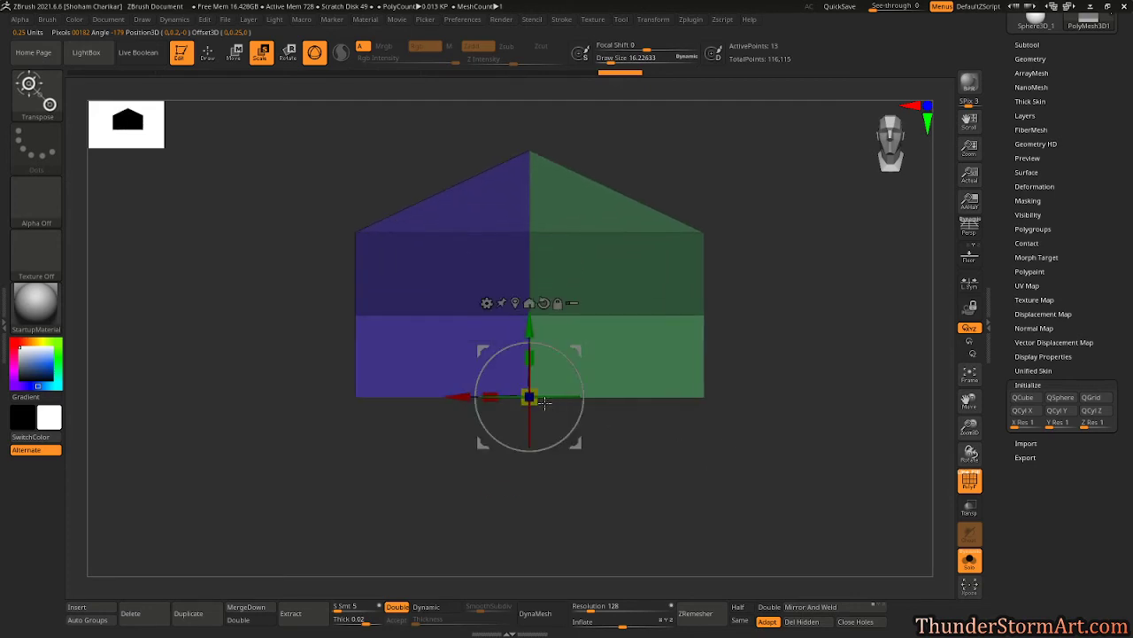
pyautogui.moveTo(530, 398); pyautogui.dragTo(493, 469)
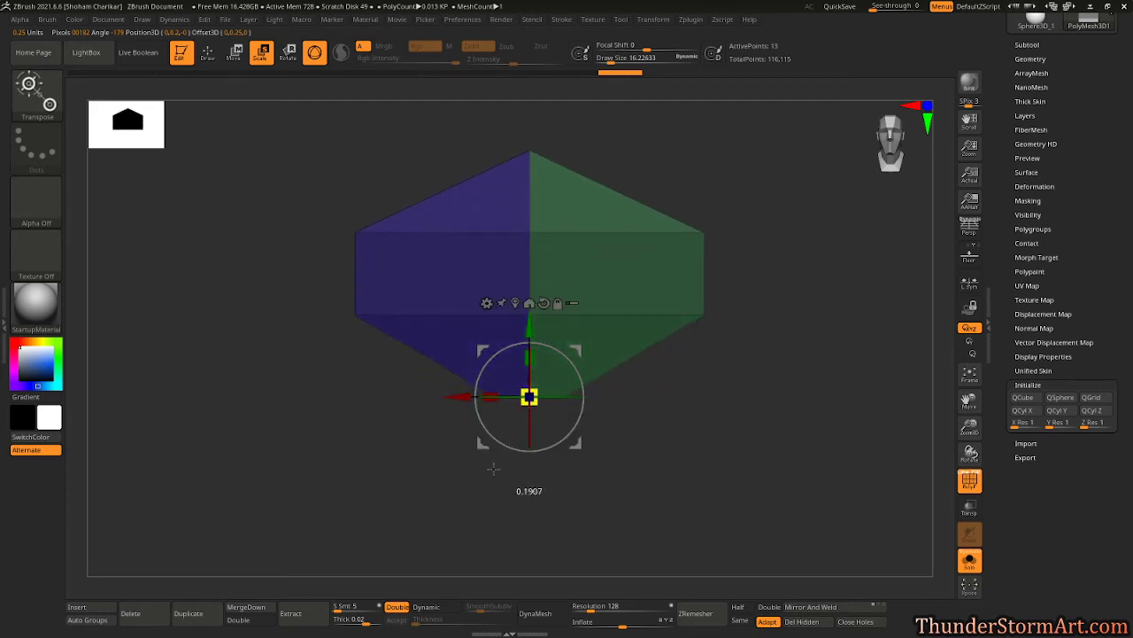
pyautogui.moveTo(690, 416)
pyautogui.mouseDown()
pyautogui.moveTo(757, 387)
pyautogui.moveTo(754, 263)
pyautogui.moveTo(707, 427)
pyautogui.mouseUp()
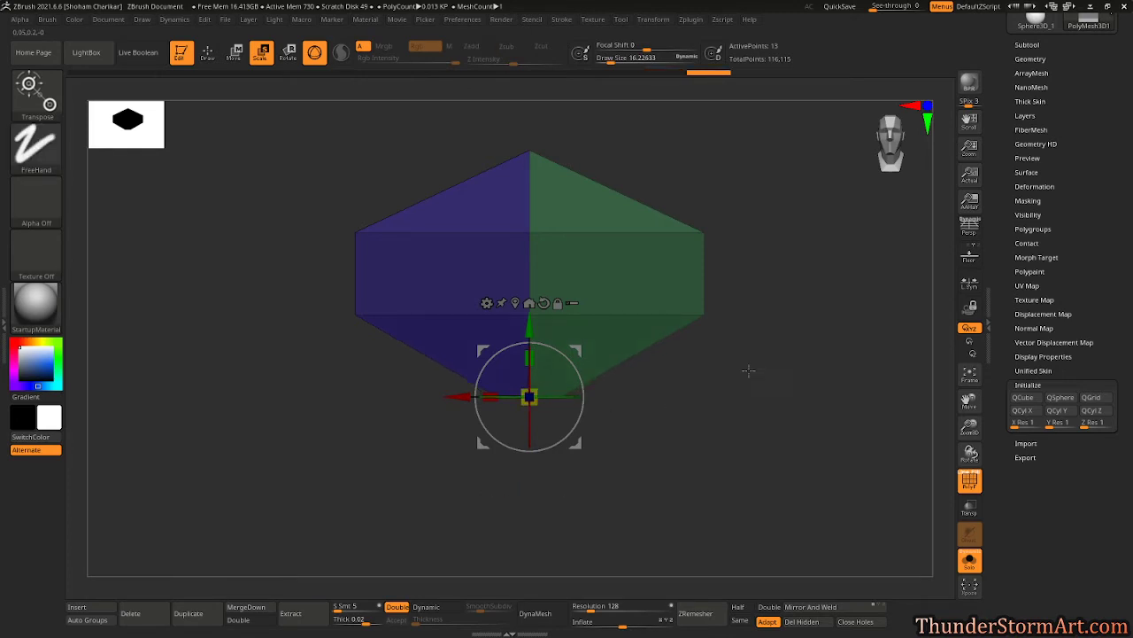
# - Isolate the top peak with a mask and move it straight up to form a long pointed spike
pyautogui.keyDown('ctrl'); pyautogui.moveTo(749, 371); pyautogui.dragTo(701, 397); pyautogui.keyUp('ctrl')
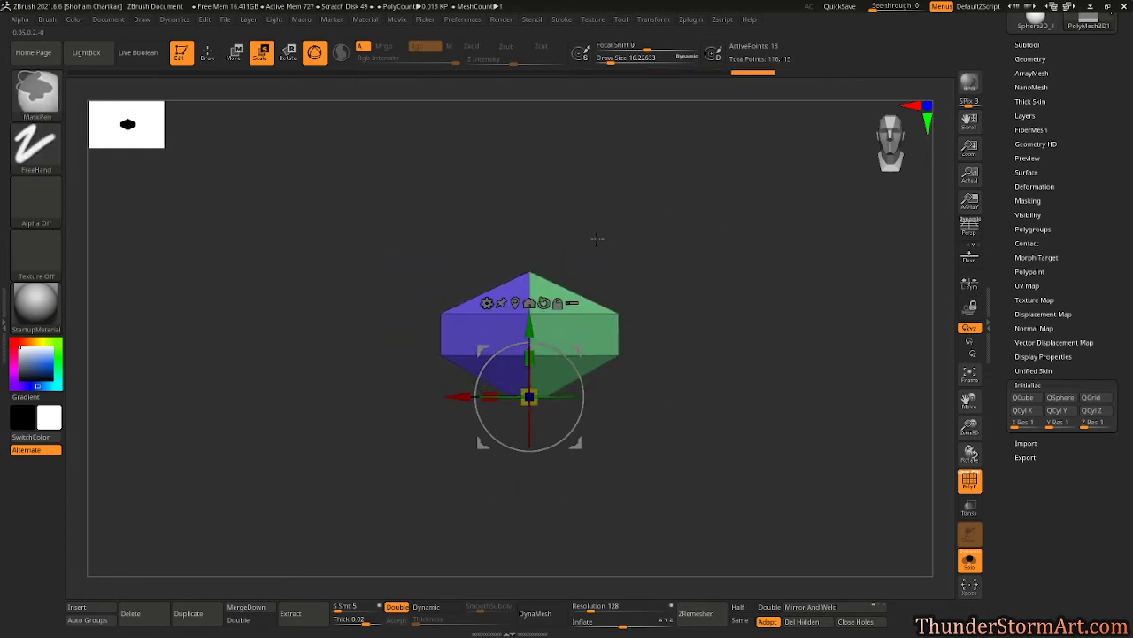
pyautogui.moveTo(529, 328); pyautogui.dragTo(529, 85)
pyautogui.keyDown('alt'); pyautogui.moveTo(692, 274); pyautogui.dragTo(682, 411); pyautogui.keyUp('alt')
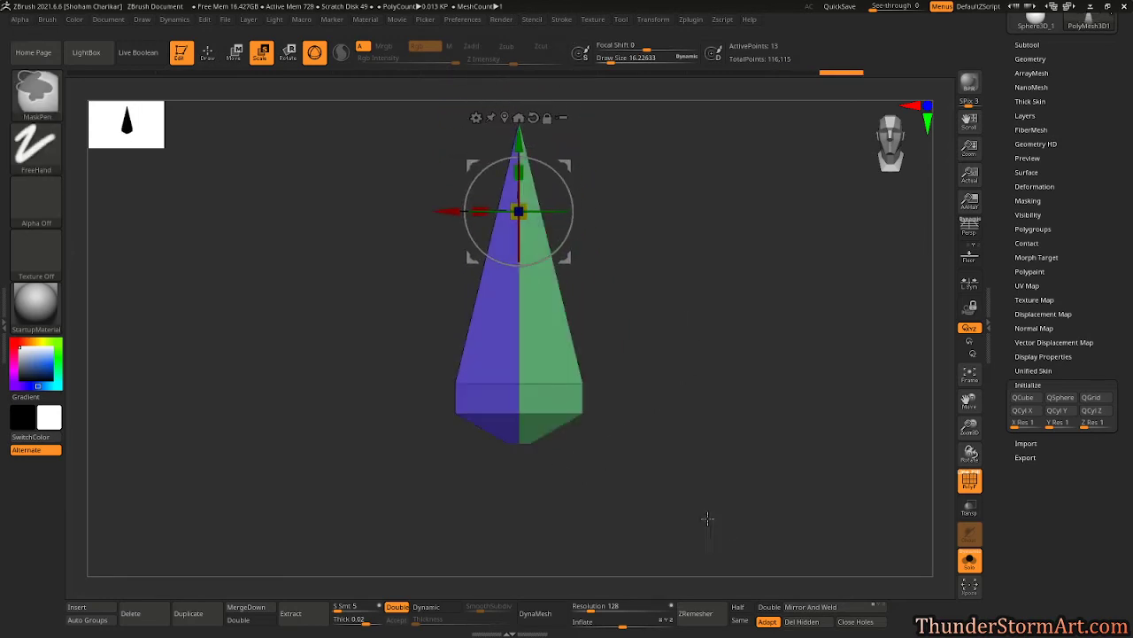
# - Move the middle band and spike up away from the masked bottom to lengthen the lower taper, and clear the mask
pyautogui.keyDown('ctrl'); pyautogui.moveTo(636, 358); pyautogui.dragTo(416, 420); pyautogui.keyUp('ctrl')
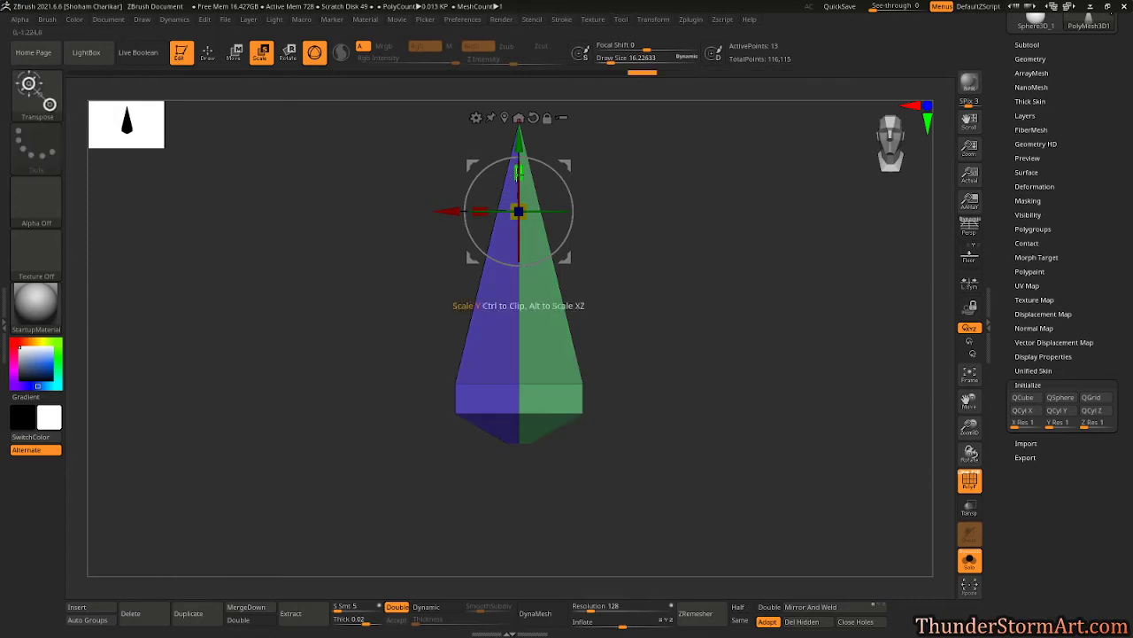
pyautogui.moveTo(519, 139); pyautogui.dragTo(522, 114)
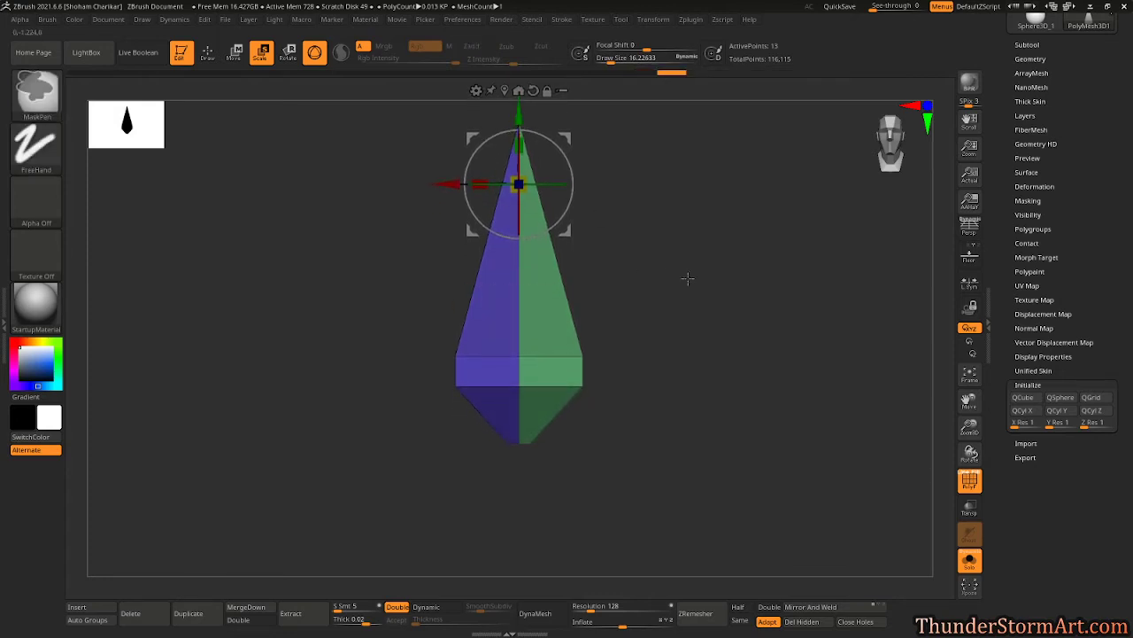
pyautogui.keyDown('ctrl'); pyautogui.moveTo(688, 278); pyautogui.dragTo(748, 342); pyautogui.keyUp('ctrl')
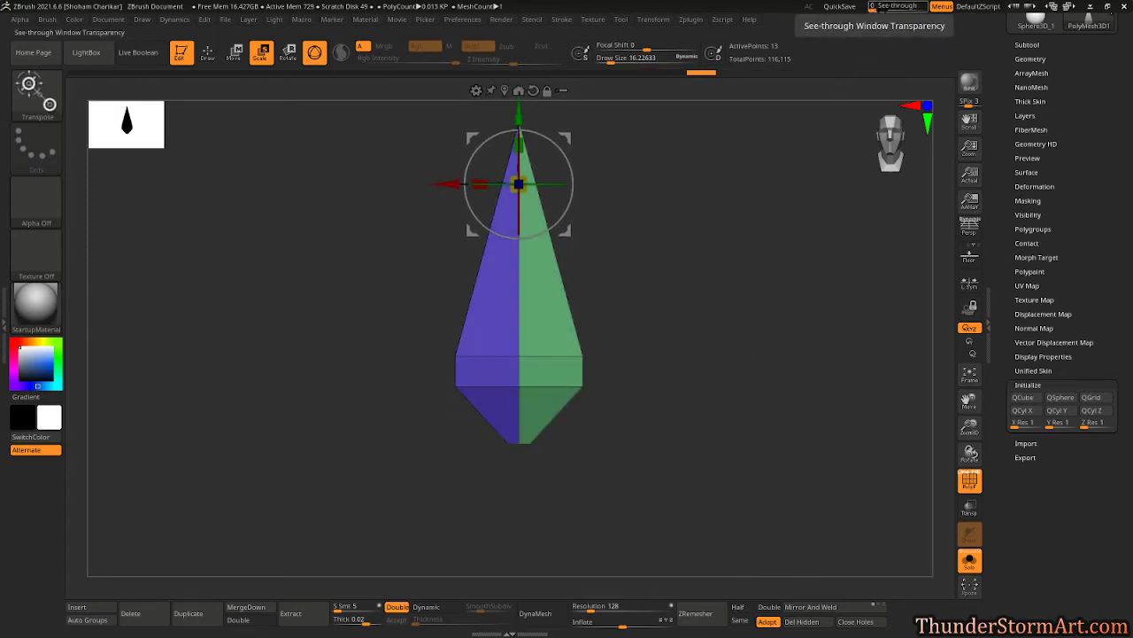
pyautogui.moveTo(729, 304)
pyautogui.keyDown('alt'); pyautogui.mouseDown()
pyautogui.moveTo(767, 346)
pyautogui.moveTo(809, 351)
pyautogui.moveTo(793, 353)
pyautogui.moveTo(785, 319)
pyautogui.moveTo(801, 346)
pyautogui.mouseUp(); pyautogui.keyUp('alt')
pyautogui.press('q')
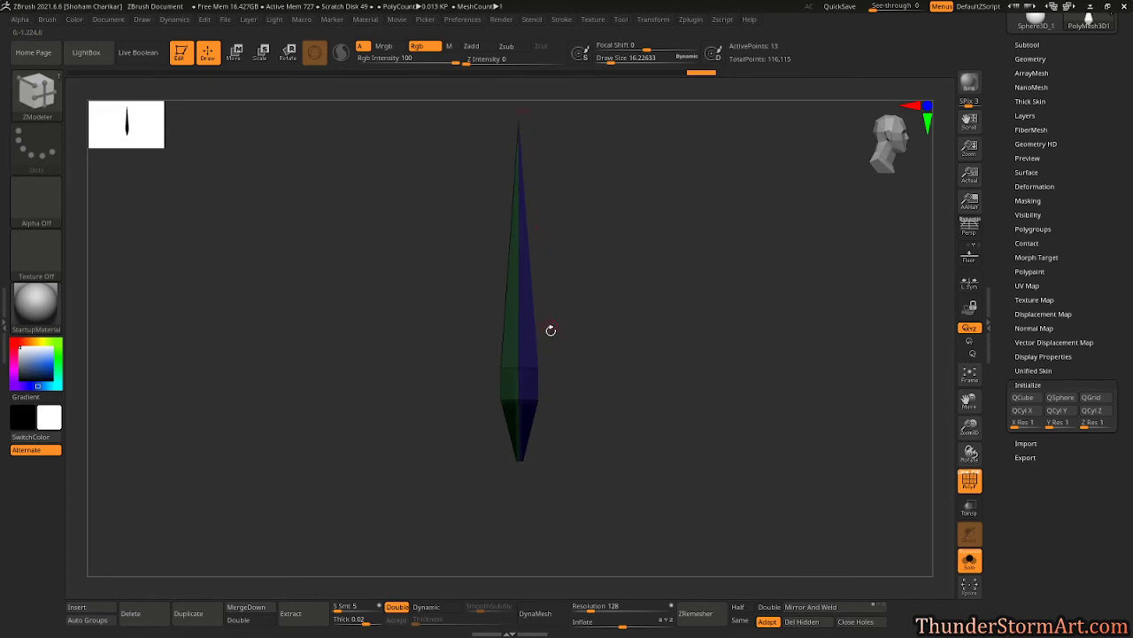
pyautogui.moveTo(542, 444); pyautogui.dragTo(682, 390)
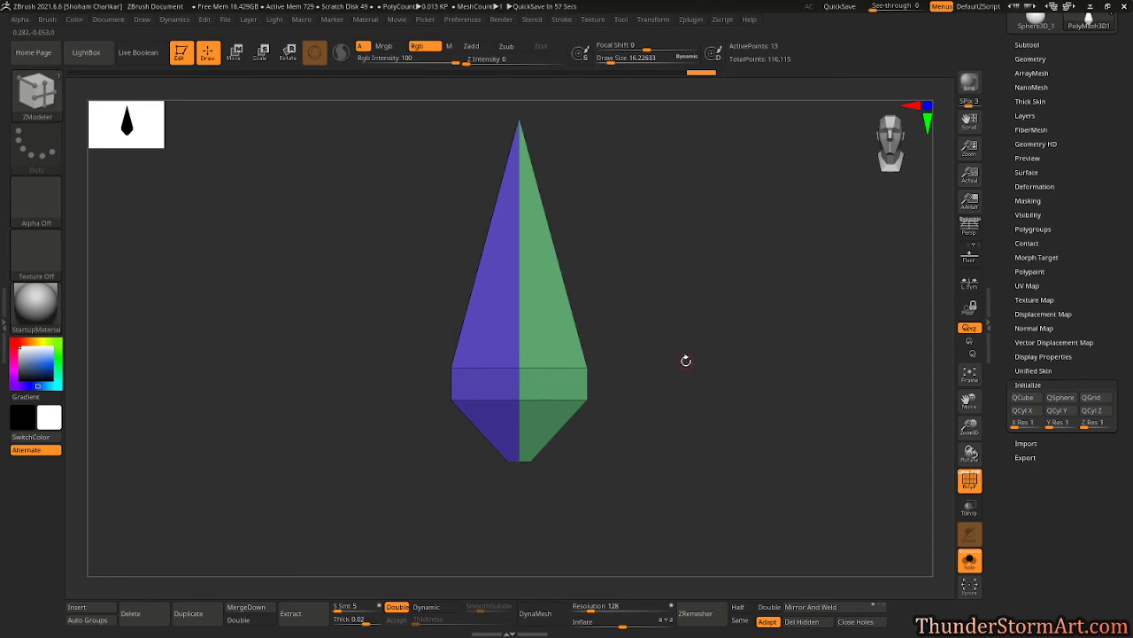
pyautogui.moveTo(703, 391)
pyautogui.mouseDown()
pyautogui.moveTo(612, 395)
pyautogui.moveTo(718, 391)
pyautogui.mouseUp()
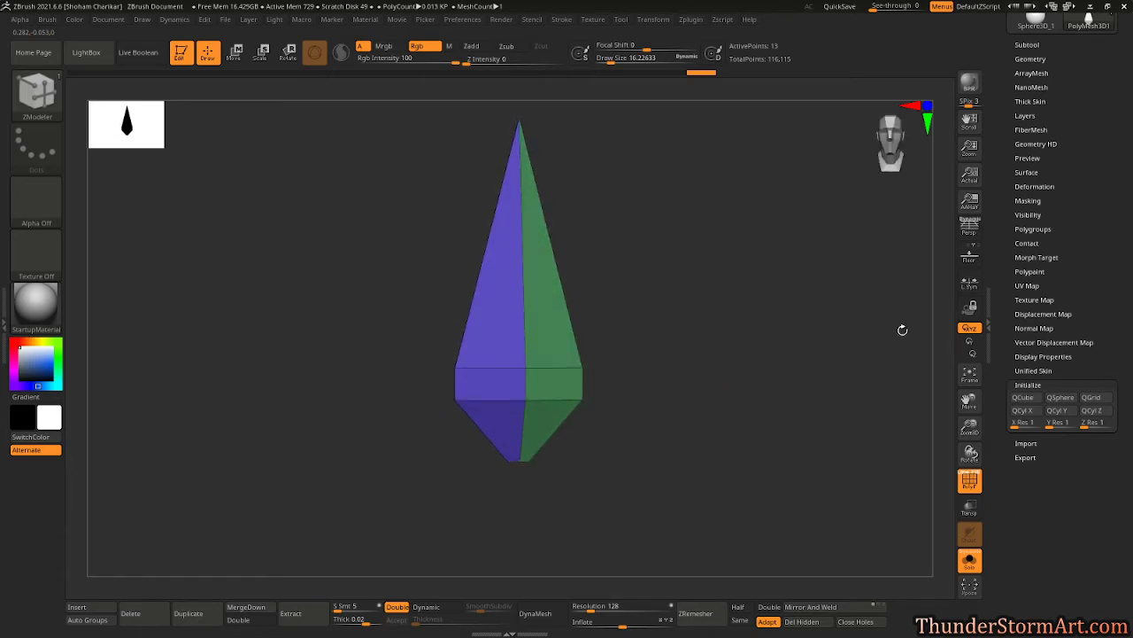
# - Crease the spike mesh along its polygroup borders with Crease PG
pyautogui.scroll(2, 1031, 231)
pyautogui.click(1031, 150)
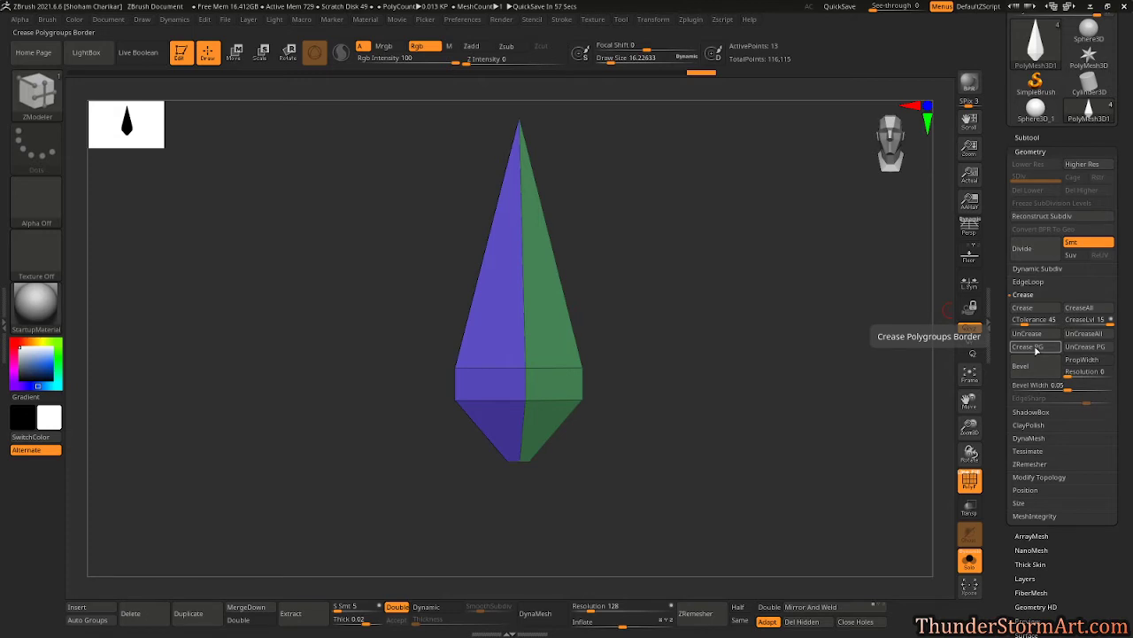
pyautogui.moveTo(738, 276)
pyautogui.keyDown('ctrl'); pyautogui.mouseDown(button='right')
pyautogui.moveTo(754, 324)
pyautogui.moveTo(745, 289)
pyautogui.mouseUp(button='right'); pyautogui.keyUp('ctrl')
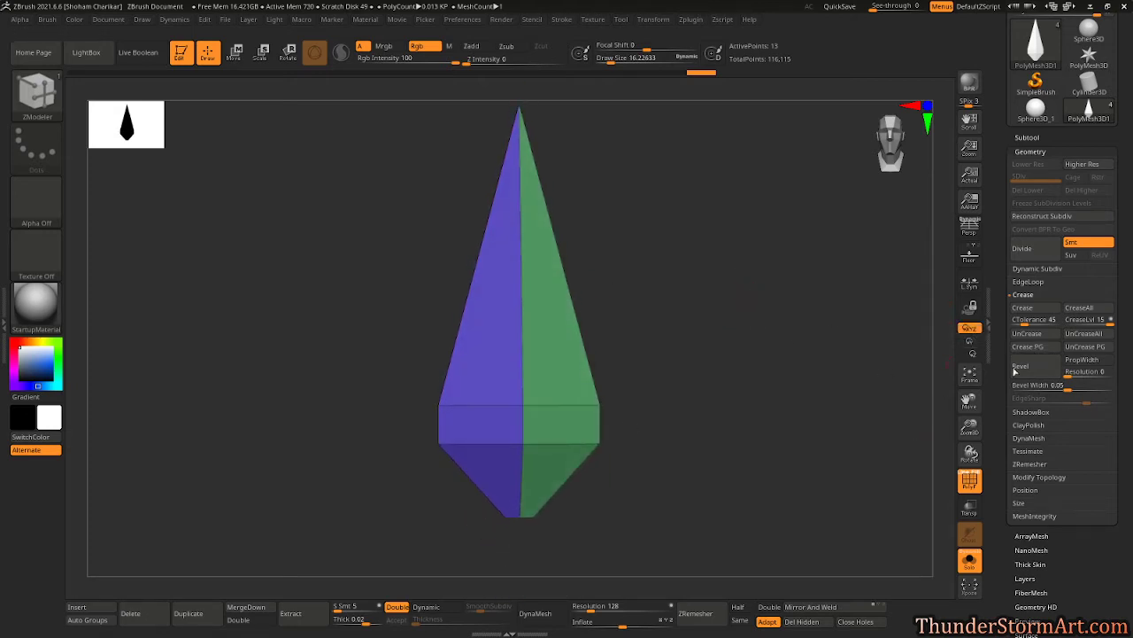
pyautogui.click(1025, 349)
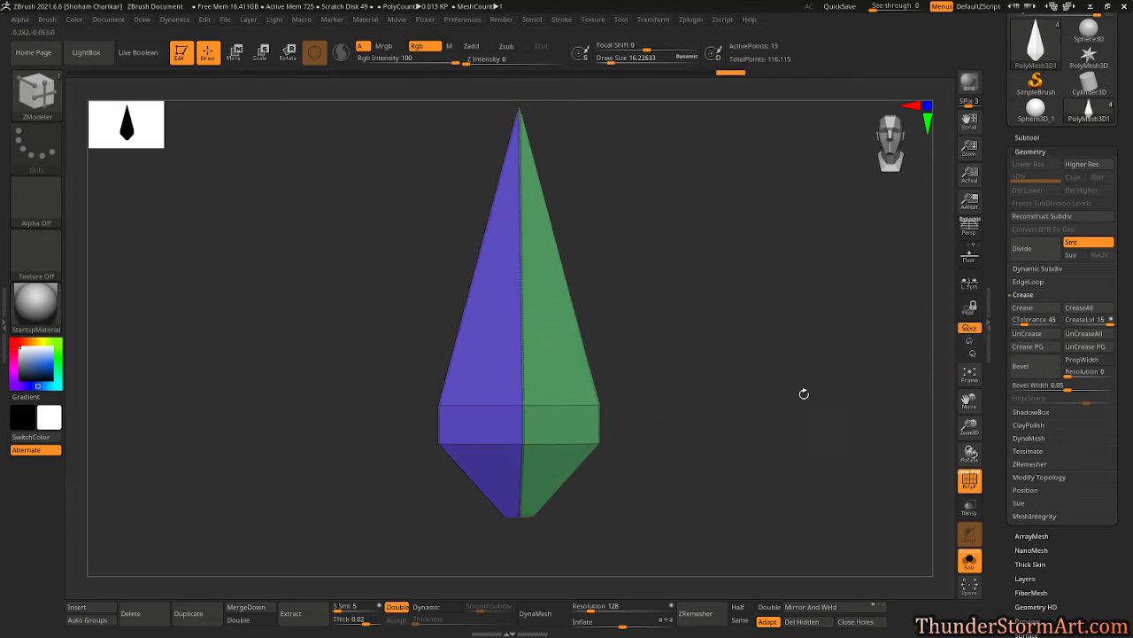
# - Turn off the polyframe display and divide the creased spike three times, up to subdivision level 4
pyautogui.moveTo(804, 393); pyautogui.dragTo(758, 389)
pyautogui.hotkey('shift', 'f')
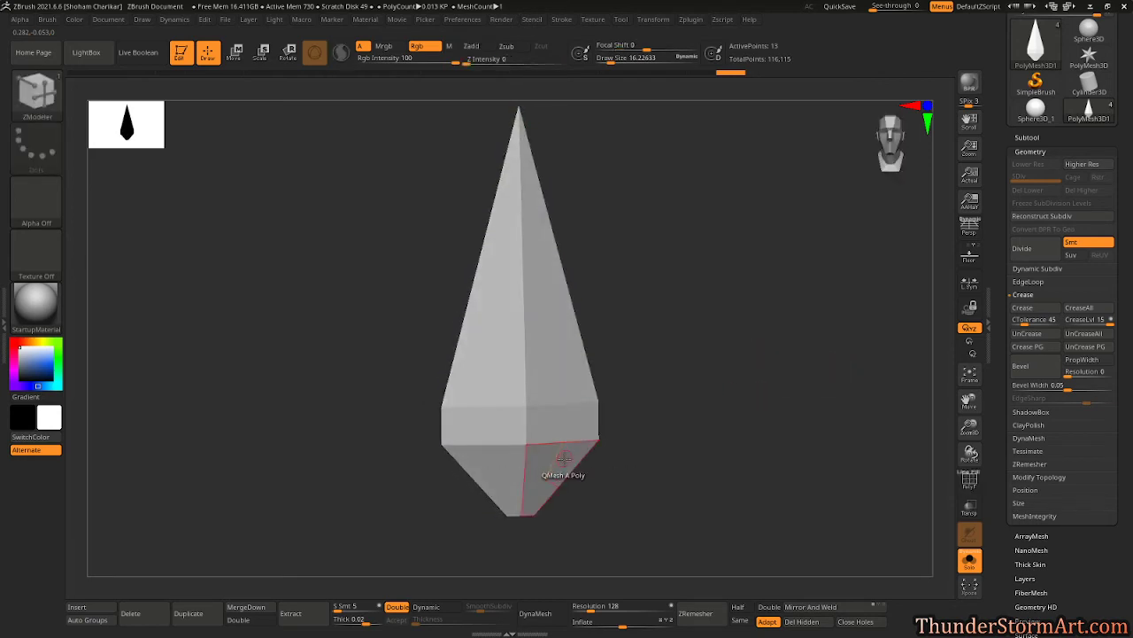
pyautogui.press('ctrl')
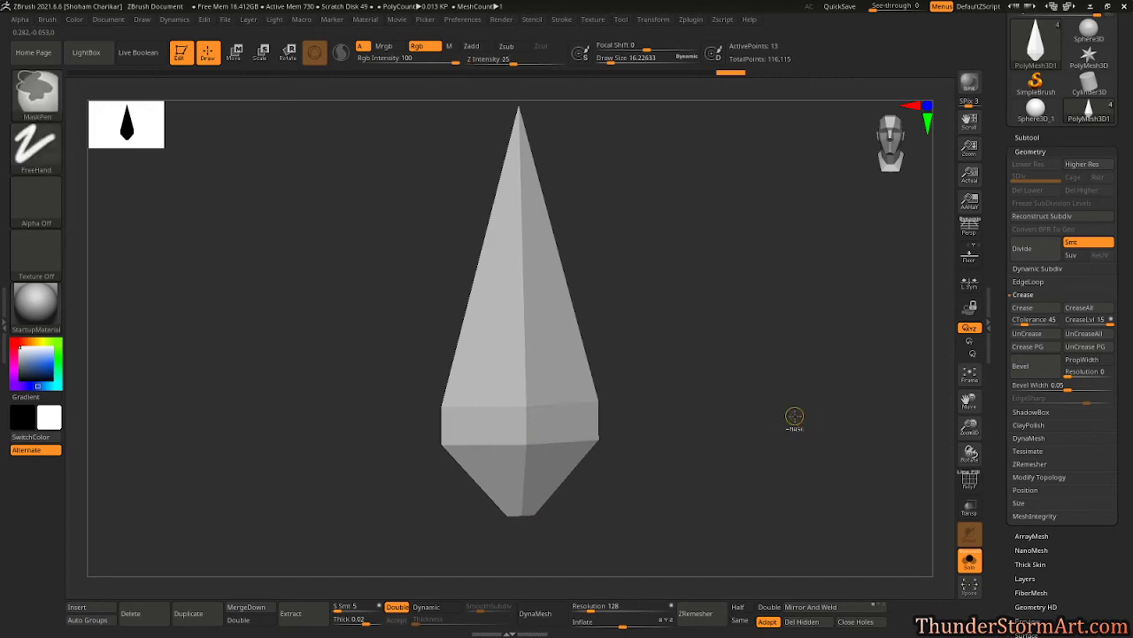
pyautogui.hotkey('ctrl', 'd')
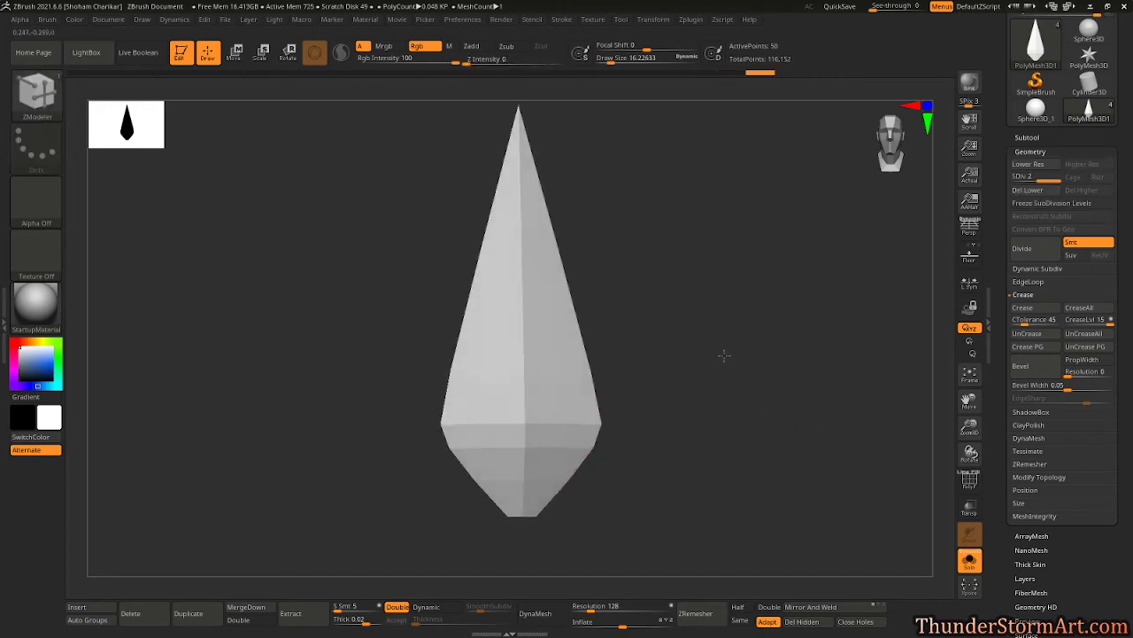
pyautogui.hotkey('ctrl', 'd')
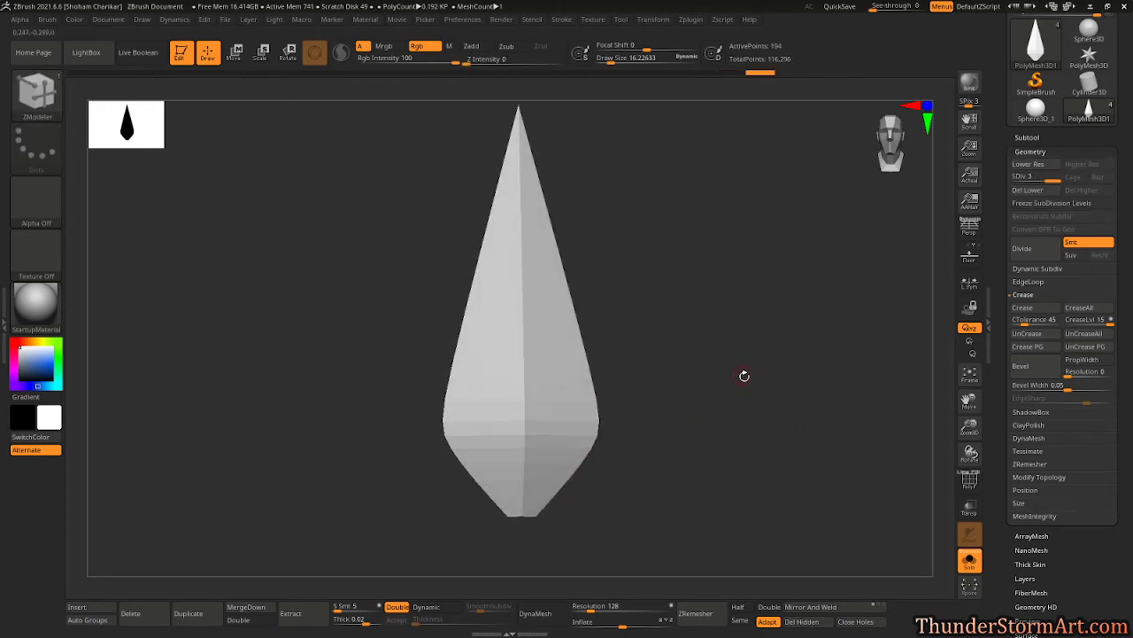
pyautogui.moveTo(745, 375); pyautogui.dragTo(708, 366)
pyautogui.hotkey('ctrl', 'd')
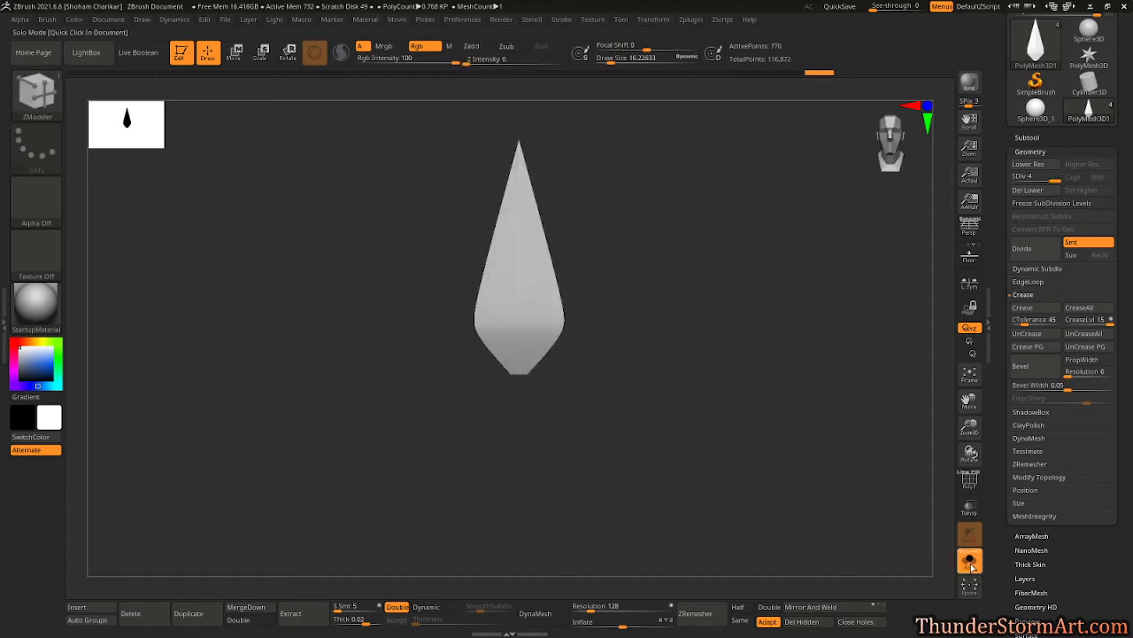
# - Show all the subtools again and centre the transform gizmo on the unmasked spear tip mesh
pyautogui.click(970, 559)
pyautogui.moveTo(770, 379); pyautogui.dragTo(726, 372)
pyautogui.press('w')
pyautogui.press('e')
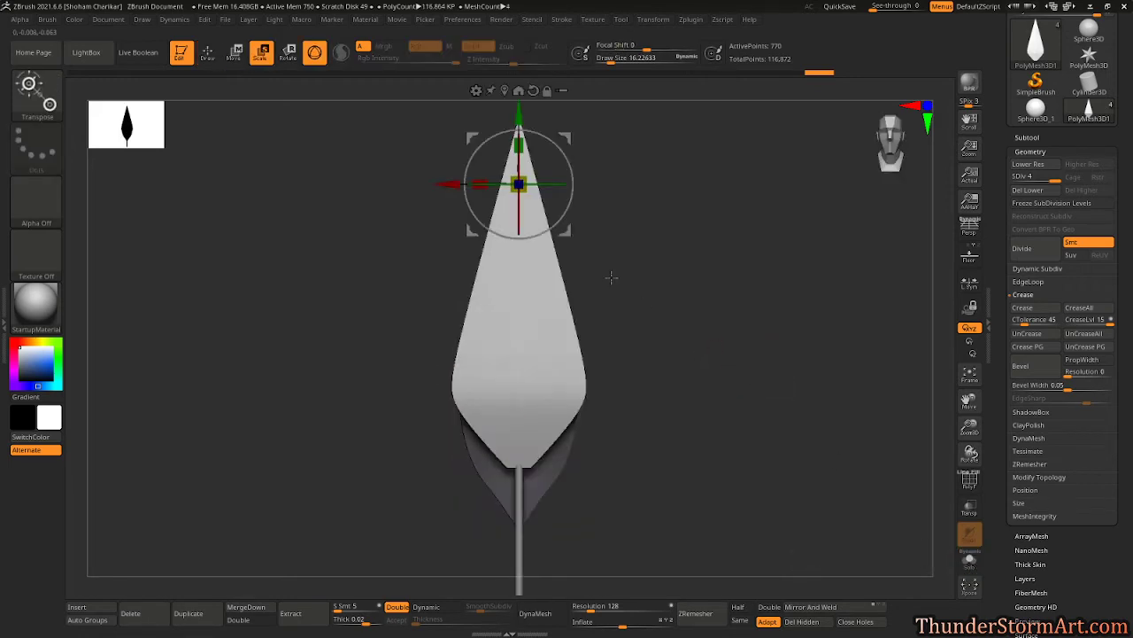
pyautogui.keyDown('alt'); pyautogui.moveTo(699, 207); pyautogui.dragTo(685, 287); pyautogui.keyUp('alt')
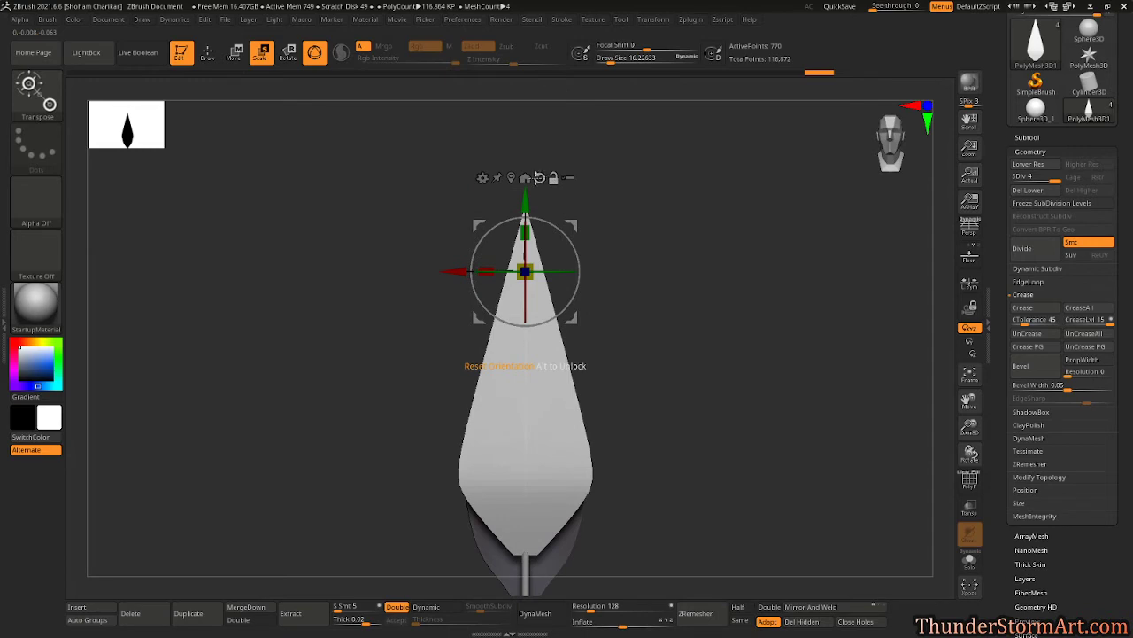
pyautogui.click(511, 178)
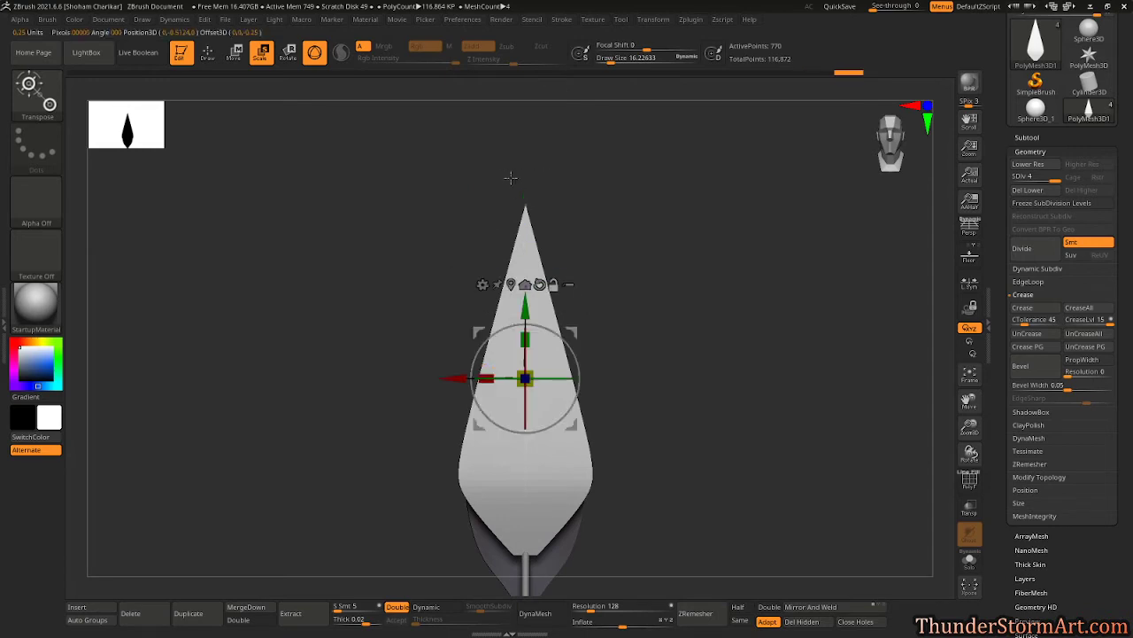
# - Scale the spear tip down and move it up along the vertical axis onto the top end of the spear
pyautogui.keyDown('ctrl'); pyautogui.moveTo(814, 347); pyautogui.dragTo(892, 417); pyautogui.keyUp('ctrl')
pyautogui.keyDown('alt'); pyautogui.moveTo(712, 392); pyautogui.dragTo(724, 359); pyautogui.keyUp('alt')
pyautogui.moveTo(564, 317); pyautogui.dragTo(554, 369)
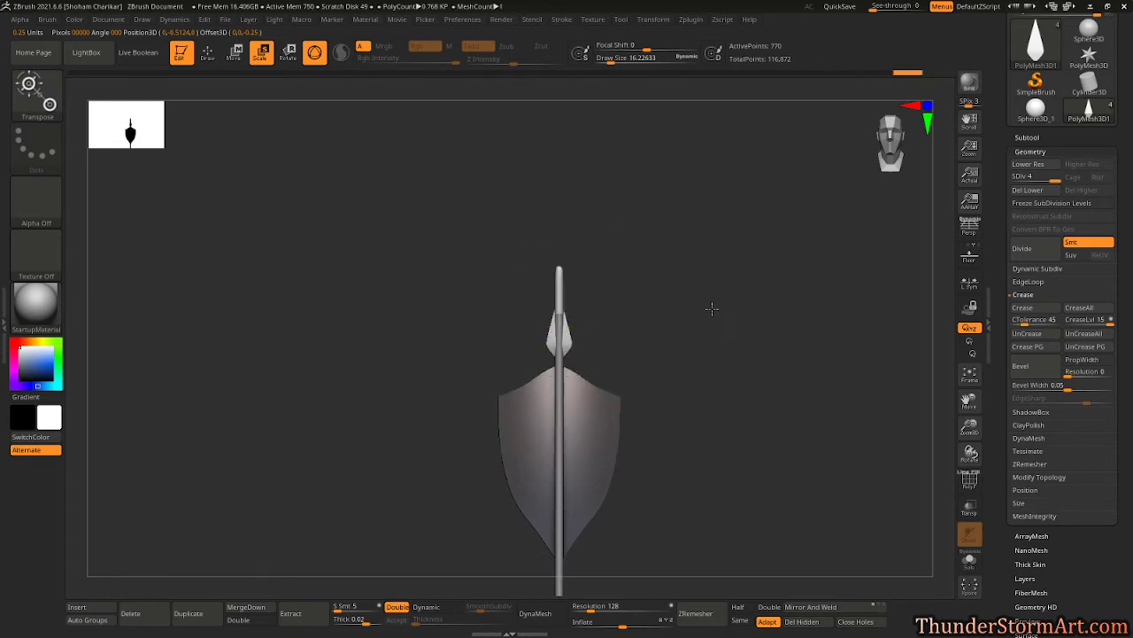
pyautogui.keyDown('alt'); pyautogui.moveTo(711, 309); pyautogui.dragTo(734, 490); pyautogui.keyUp('alt')
pyautogui.moveTo(560, 252); pyautogui.dragTo(575, 60)
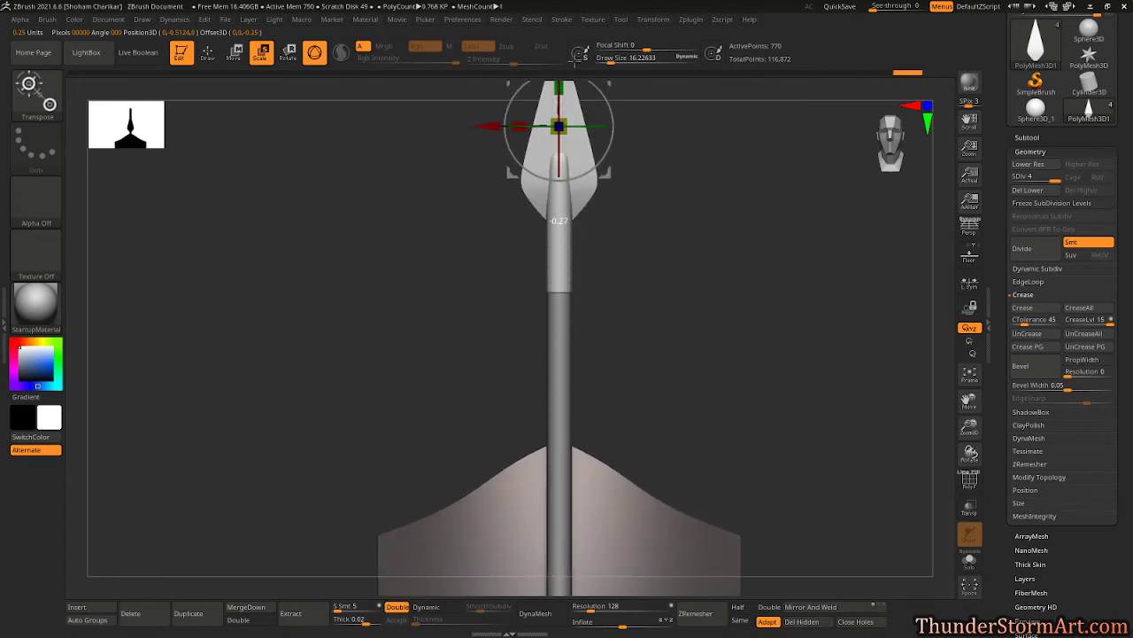
# - Adjust the spear tip's proportions by scaling its width and depth so the blade fits around the sleeve
pyautogui.keyDown('alt'); pyautogui.moveTo(681, 219); pyautogui.dragTo(763, 462); pyautogui.keyUp('alt')
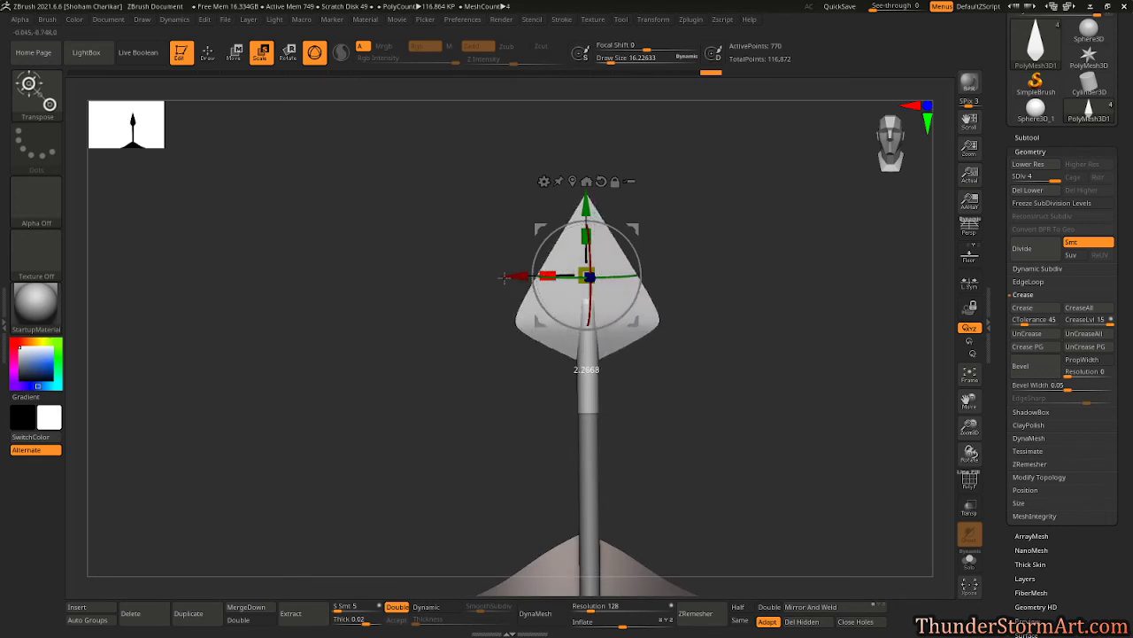
pyautogui.moveTo(503, 277); pyautogui.dragTo(561, 273)
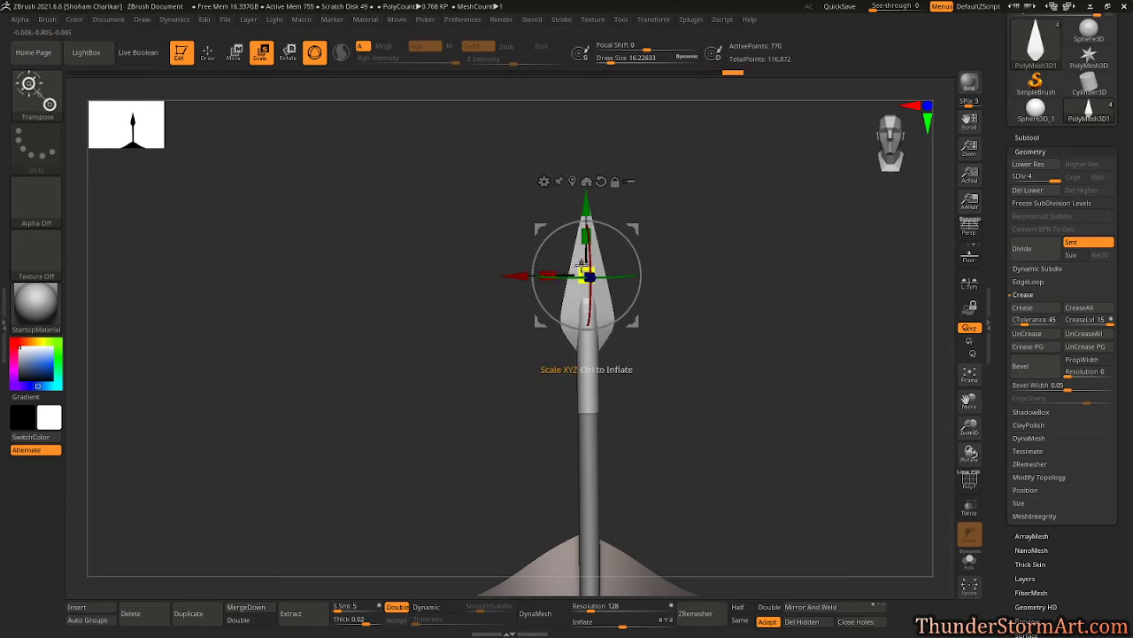
pyautogui.moveTo(700, 310); pyautogui.dragTo(719, 394)
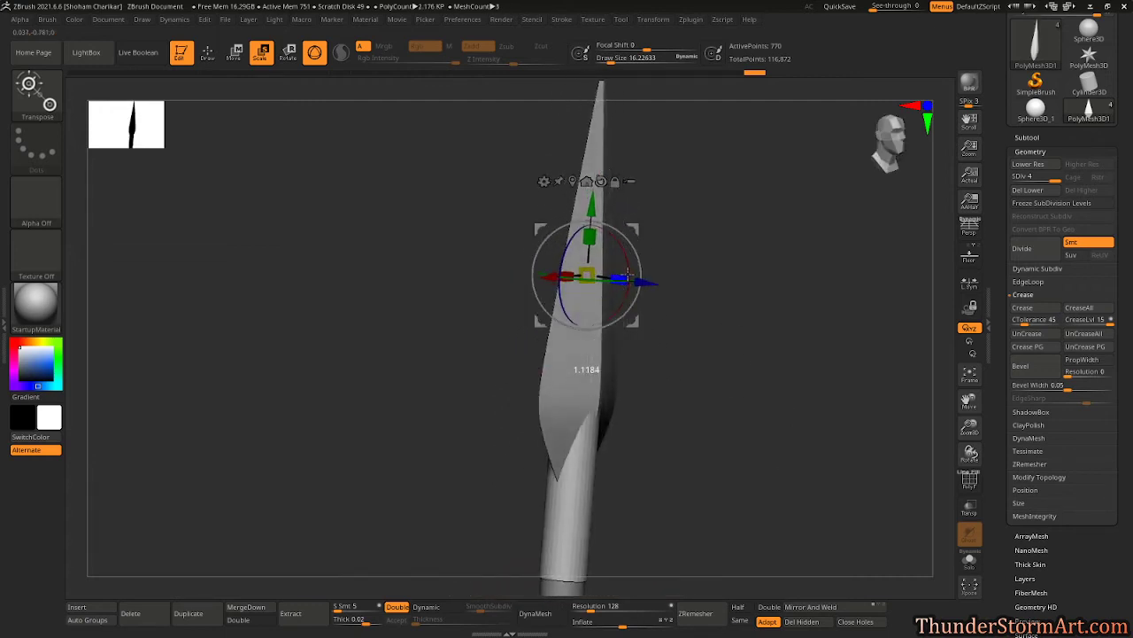
pyautogui.moveTo(815, 466); pyautogui.dragTo(595, 277)
pyautogui.moveTo(770, 379)
pyautogui.keyDown('alt'); pyautogui.mouseDown()
pyautogui.moveTo(744, 372)
pyautogui.moveTo(732, 343)
pyautogui.moveTo(673, 342)
pyautogui.moveTo(838, 340)
pyautogui.moveTo(749, 344)
pyautogui.moveTo(673, 316)
pyautogui.moveTo(788, 395)
pyautogui.moveTo(738, 398)
pyautogui.mouseUp(); pyautogui.keyUp('alt')
pyautogui.press('q')
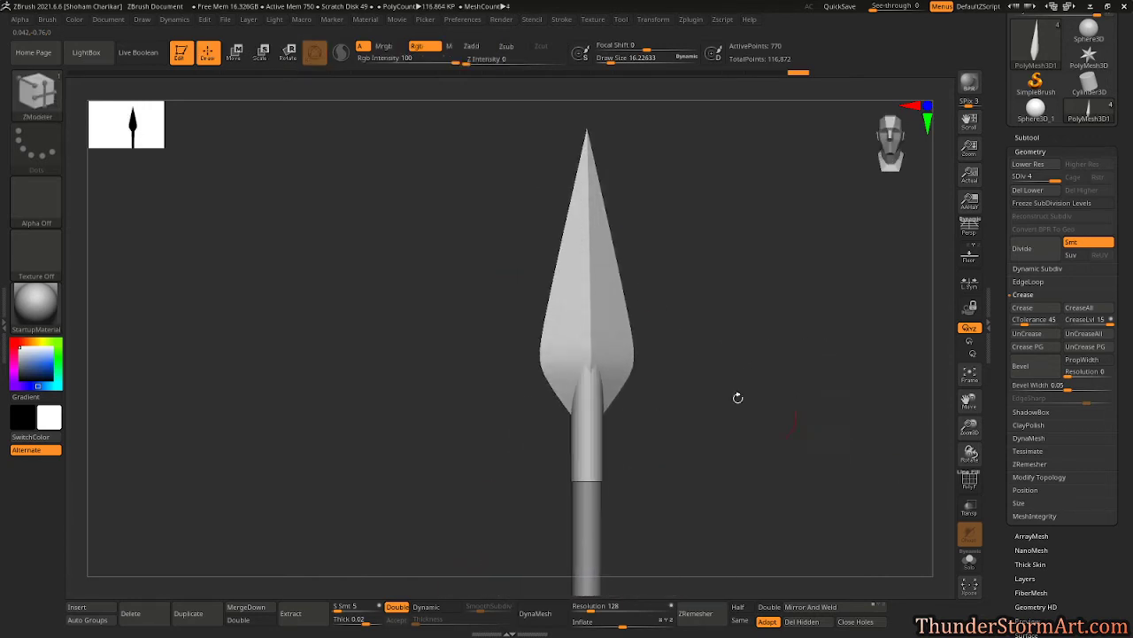
# - Scale the spear tip down slightly and uniformly, checking its proportions against the whole spear and shield
pyautogui.press('e')
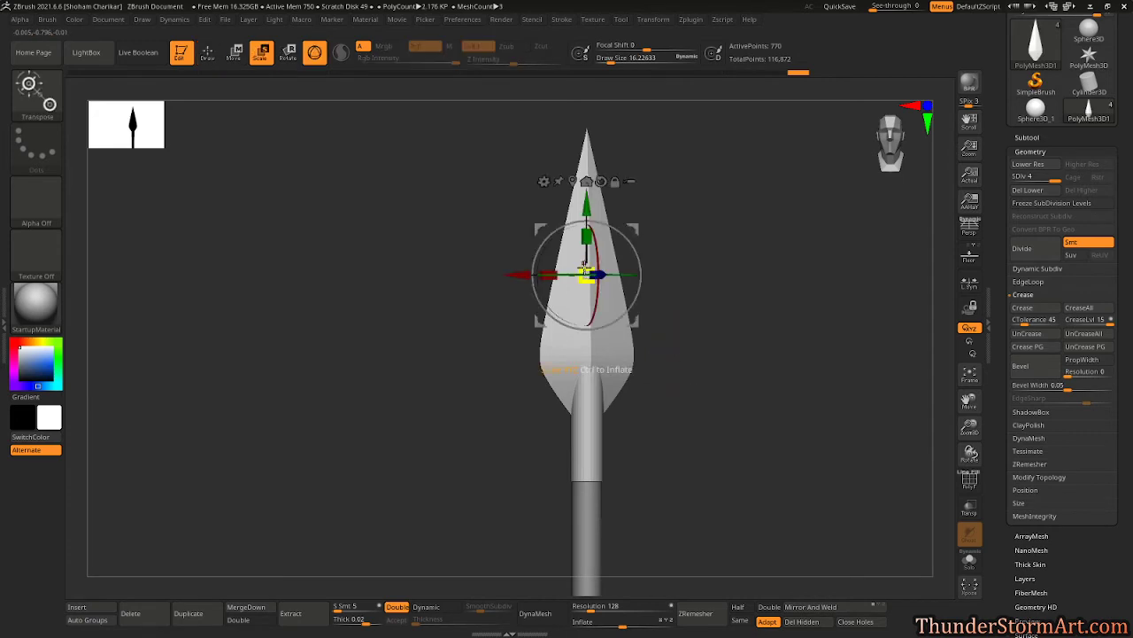
pyautogui.moveTo(582, 270); pyautogui.dragTo(582, 273)
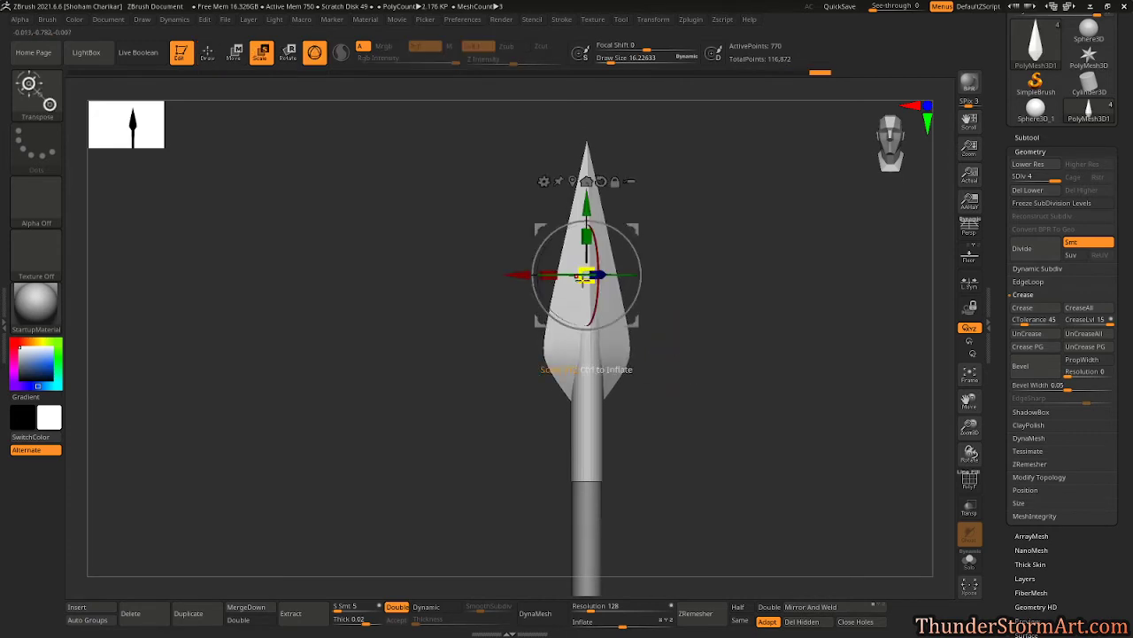
pyautogui.moveTo(674, 333)
pyautogui.mouseDown()
pyautogui.moveTo(751, 361)
pyautogui.moveTo(688, 324)
pyautogui.moveTo(784, 339)
pyautogui.mouseUp()
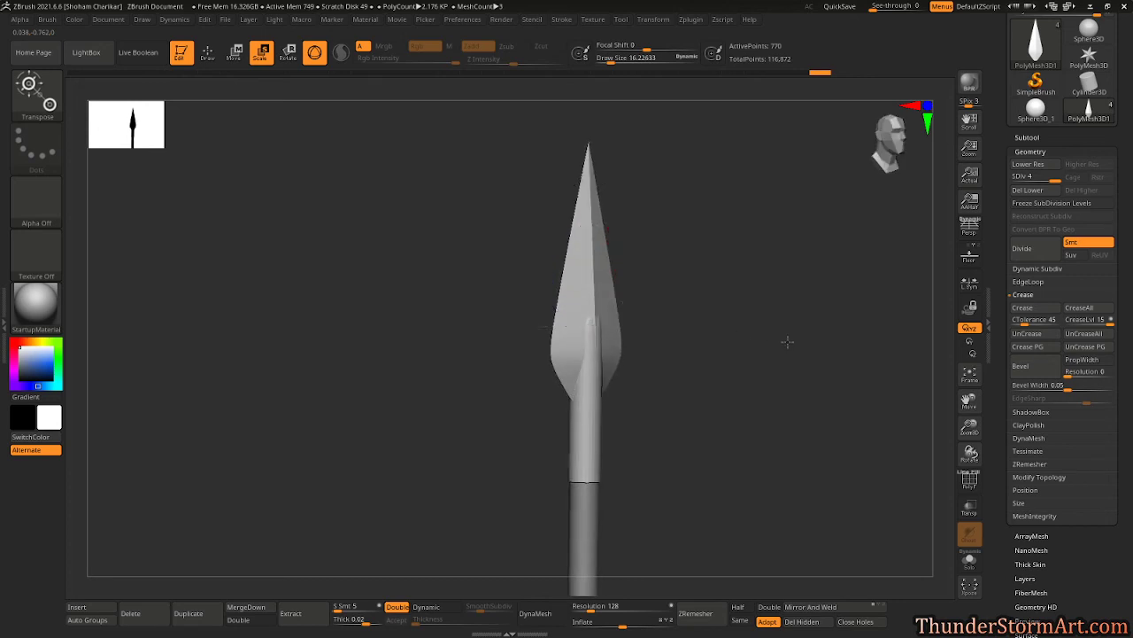
pyautogui.press('q')
pyautogui.press('f')
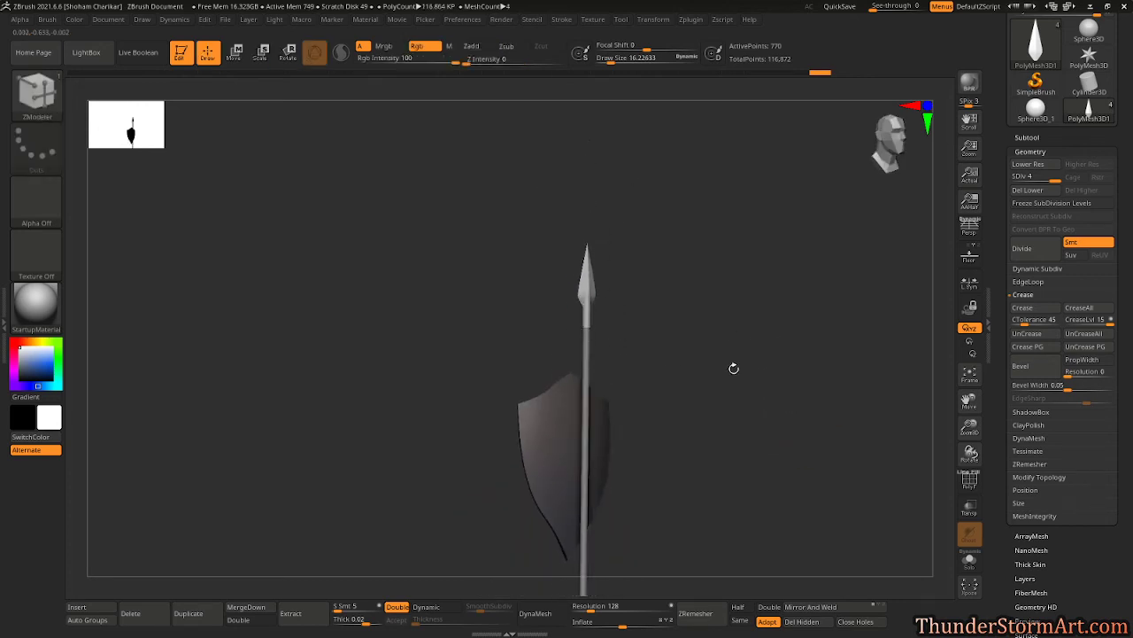
pyautogui.moveTo(727, 363); pyautogui.dragTo(559, 288)
pyautogui.keyDown('alt'); pyautogui.click(522, 292); pyautogui.keyUp('alt')
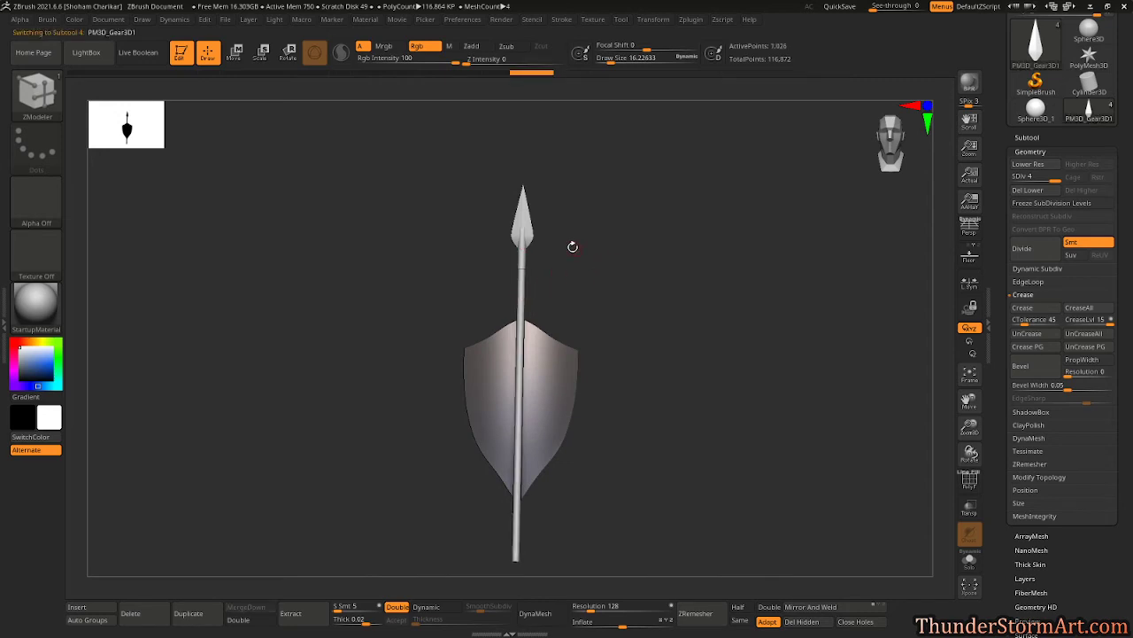
pyautogui.moveTo(552, 297); pyautogui.dragTo(673, 316)
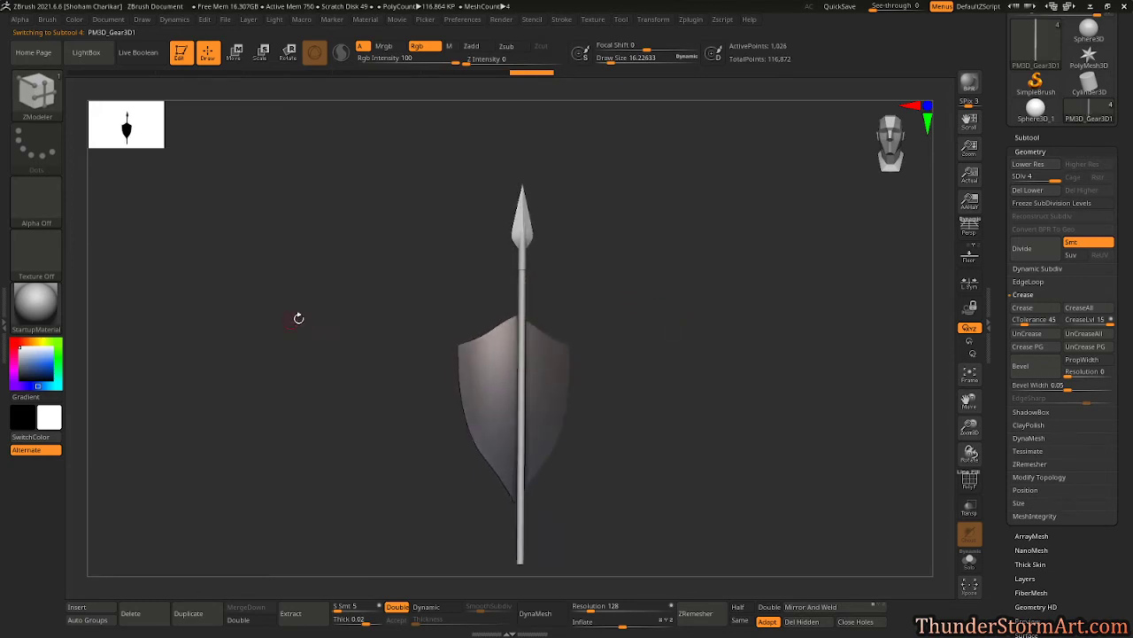
pyautogui.keyDown('alt'); pyautogui.click(516, 215); pyautogui.keyUp('alt')
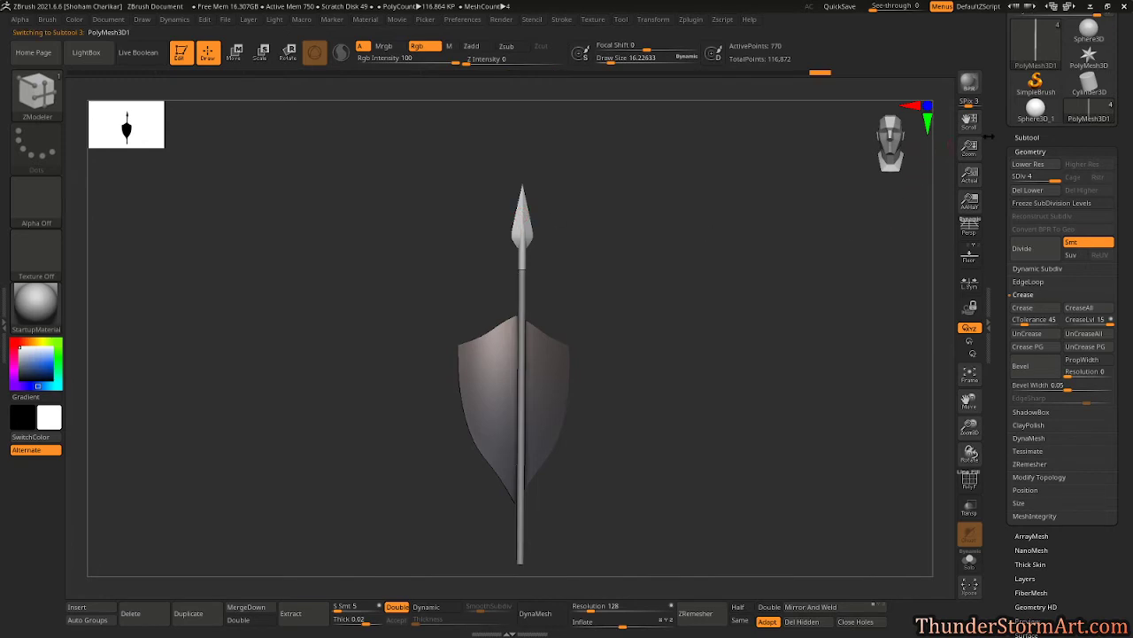
# - Open the subtool list and rename the PM3D_Sphere3D_1 subtool as shield
pyautogui.click(1028, 137)
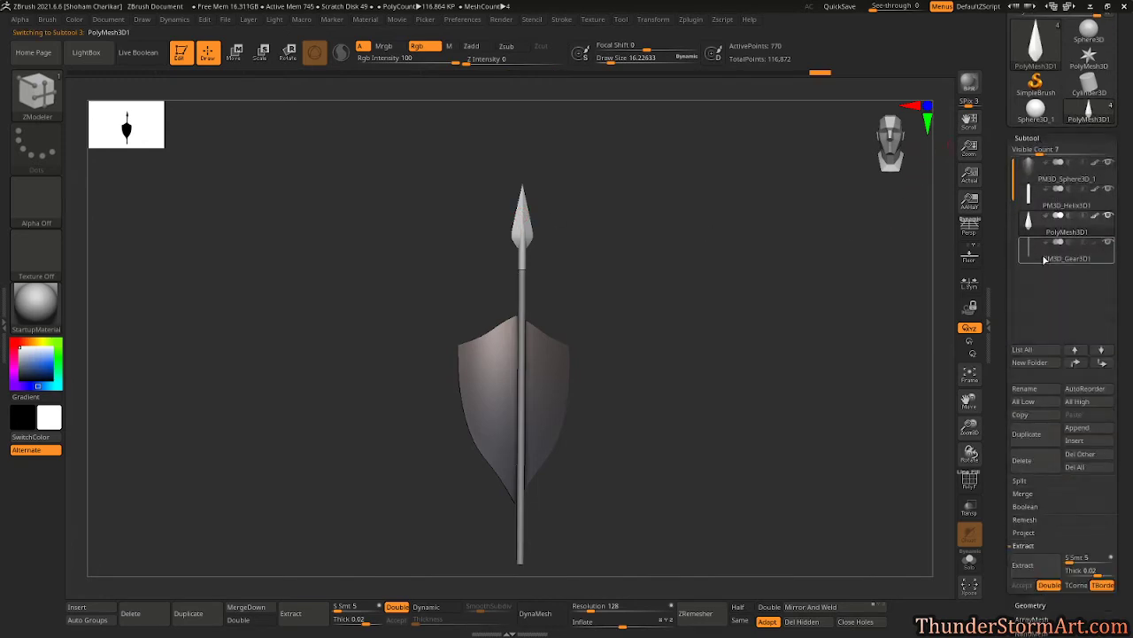
pyautogui.click(1031, 179)
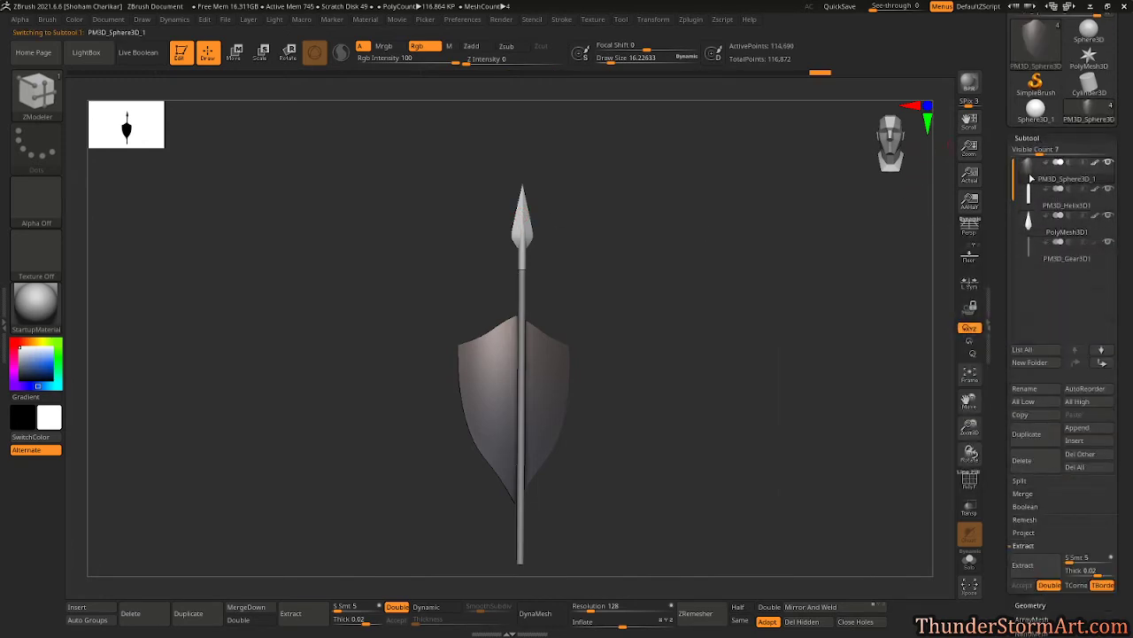
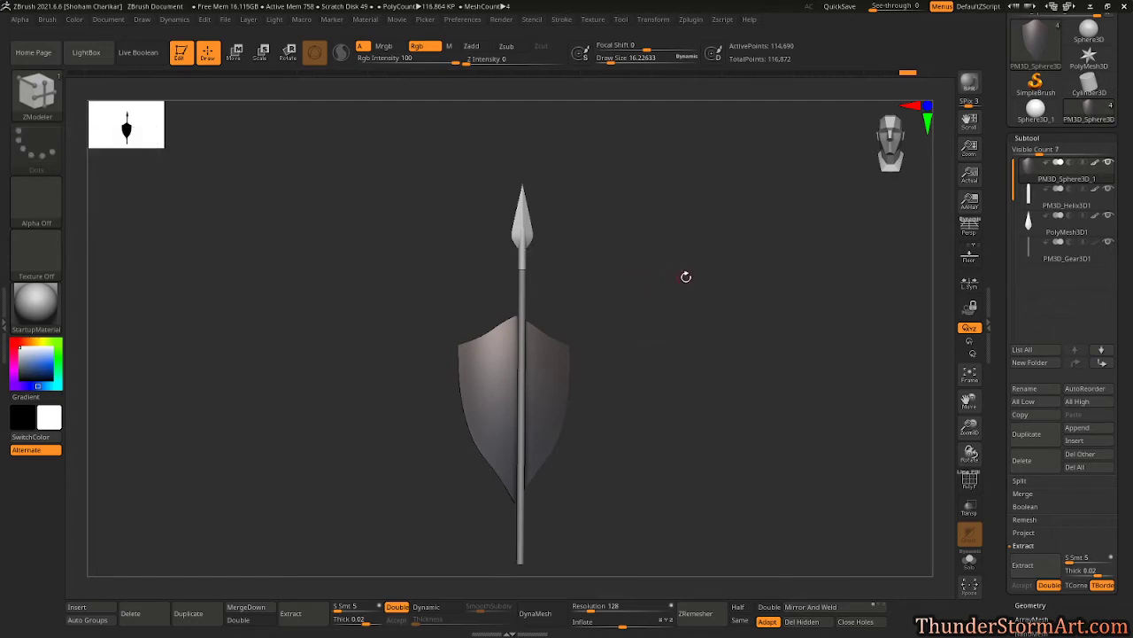
pyautogui.keyDown('shift'); pyautogui.moveTo(685, 276); pyautogui.dragTo(691, 280); pyautogui.keyUp('shift')
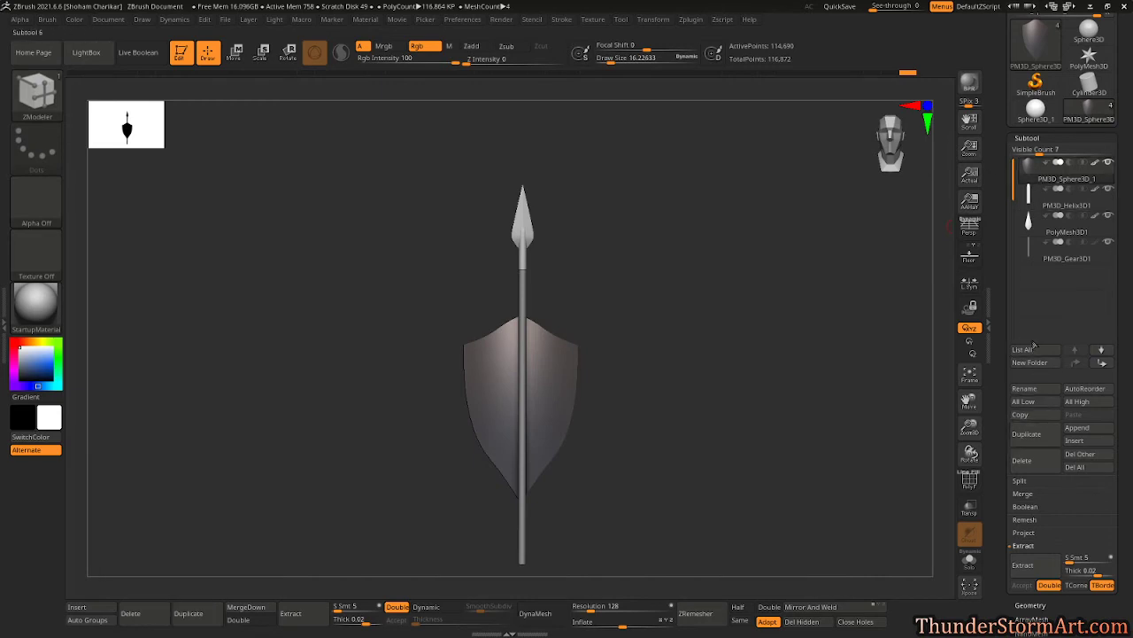
pyautogui.click(1025, 390)
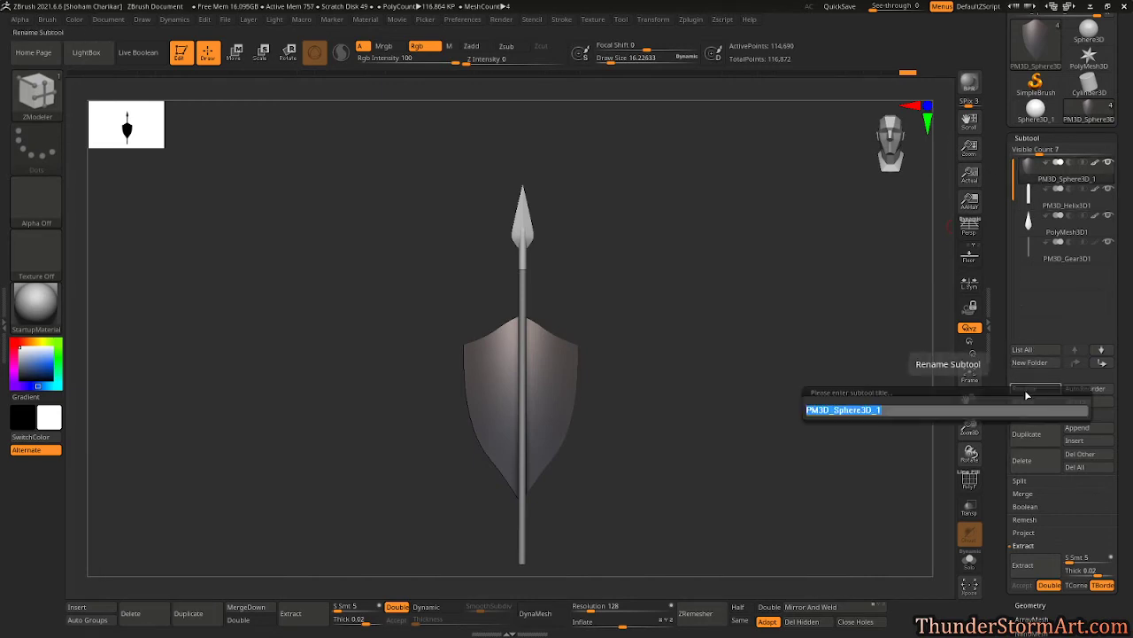
pyautogui.write('shield')
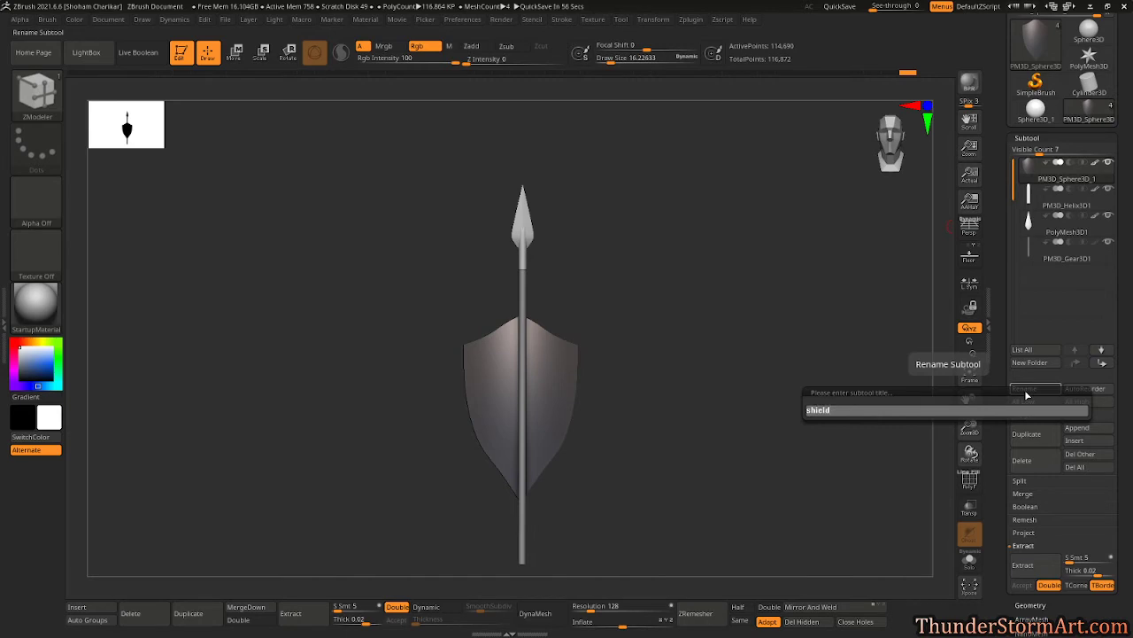
pyautogui.press('Return')
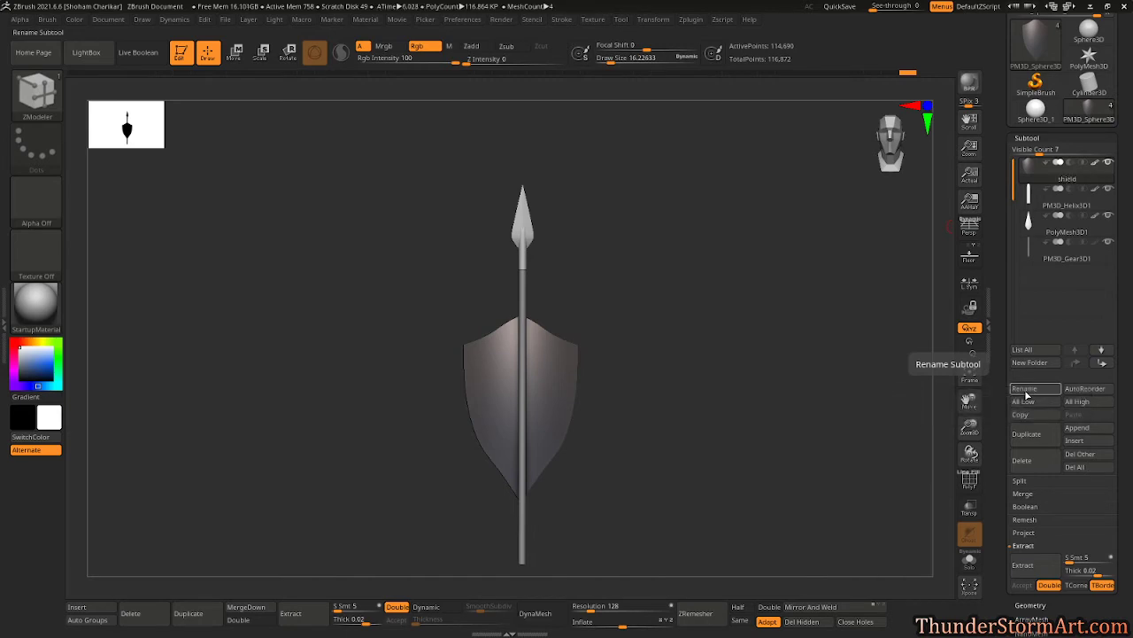
# - Rename the PM3D_Gear3D1 subtool, the spear's long pole, as shaft
pyautogui.click(1054, 252)
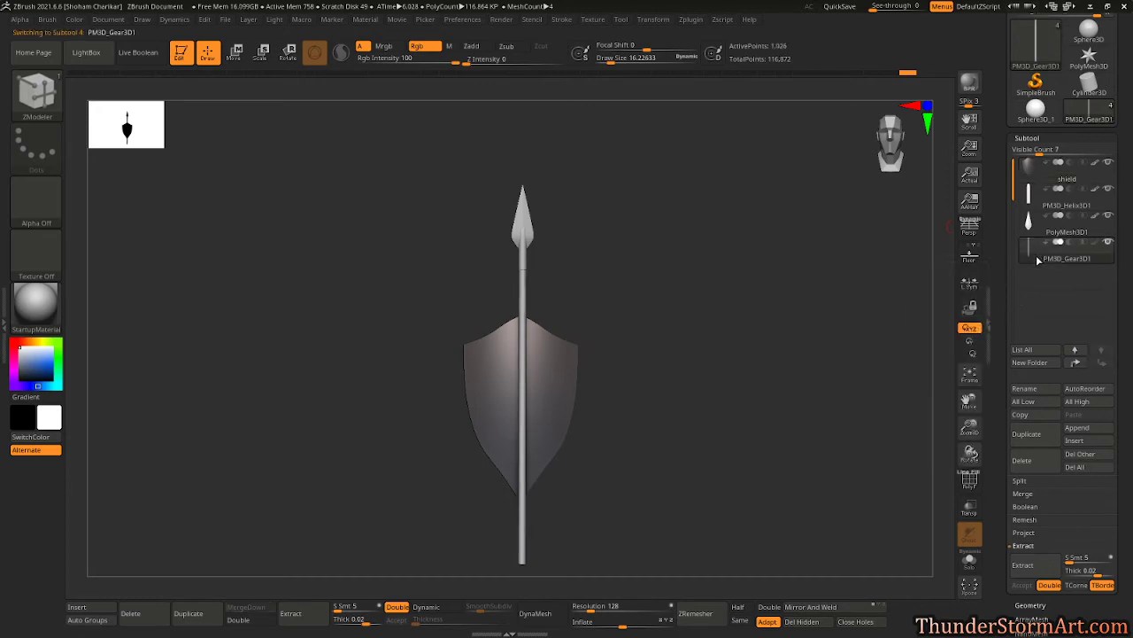
pyautogui.click(1027, 389)
pyautogui.write('shaft')
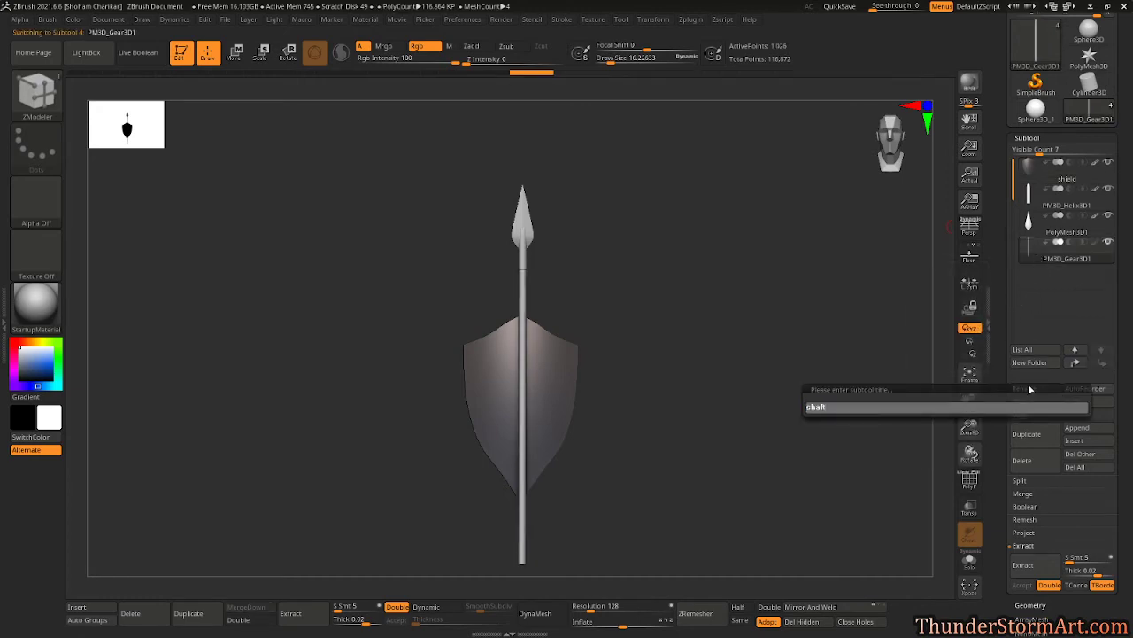
pyautogui.press('Return')
# - Rename the PolyMesh3D1 subtool, the pointed spearhead, as tip
pyautogui.click(1053, 223)
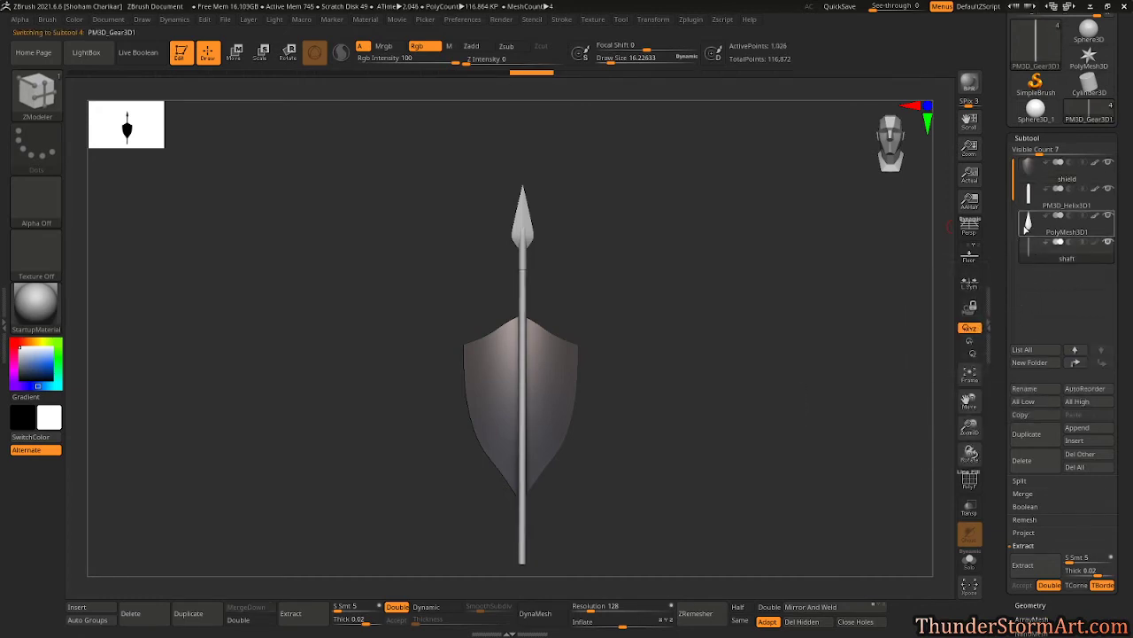
pyautogui.click(1024, 389)
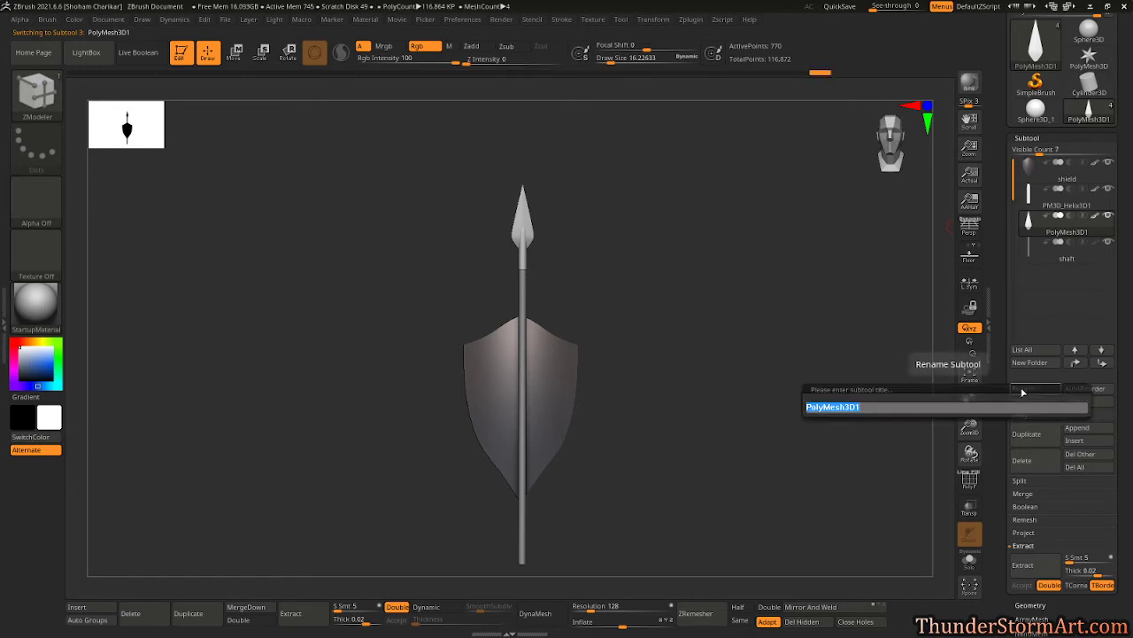
pyautogui.press('BackSpace')
pyautogui.write('tip')
pyautogui.press('Return')
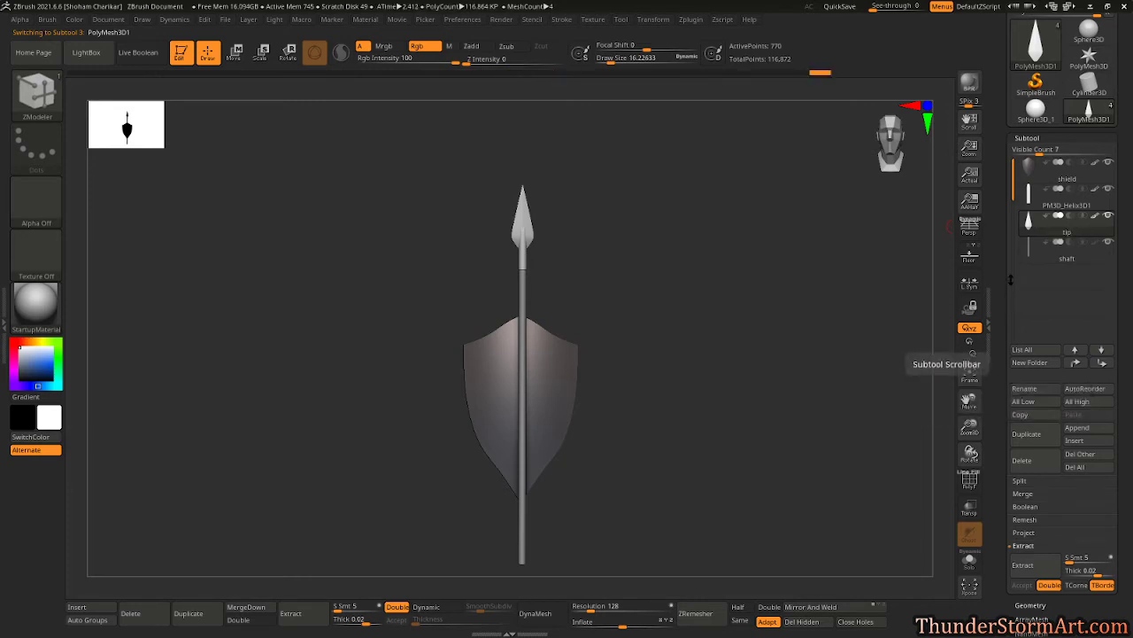
# - Rename the PM3D_Helix3D1 subtool, the collar joining spearhead and pole, as sleeve
pyautogui.click(1063, 197)
pyautogui.click(1036, 388)
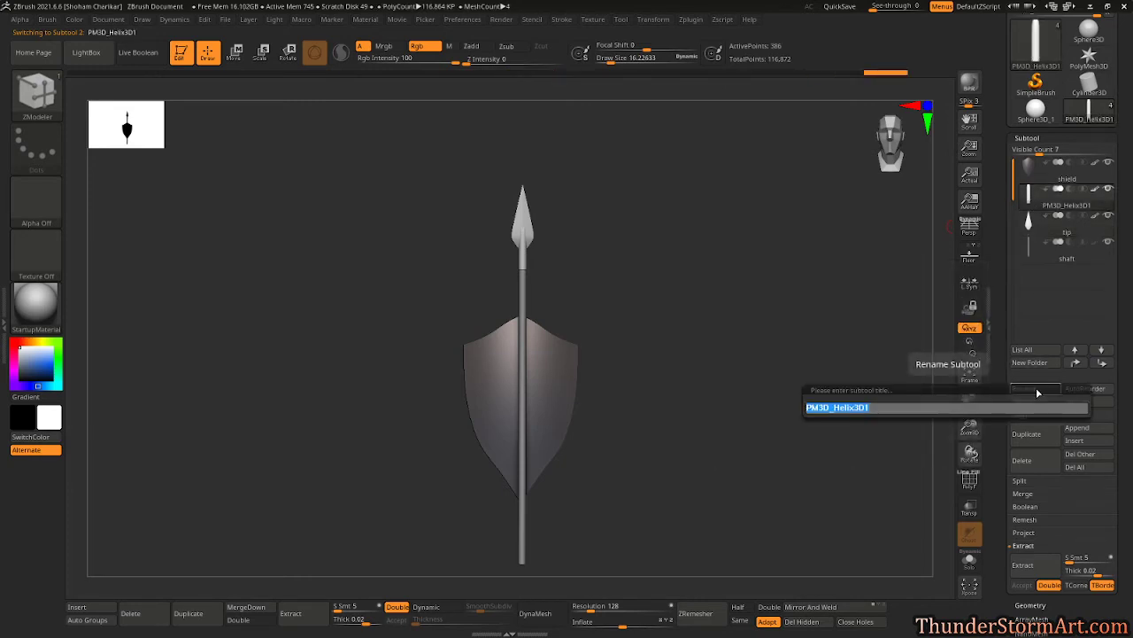
pyautogui.write('sleeve')
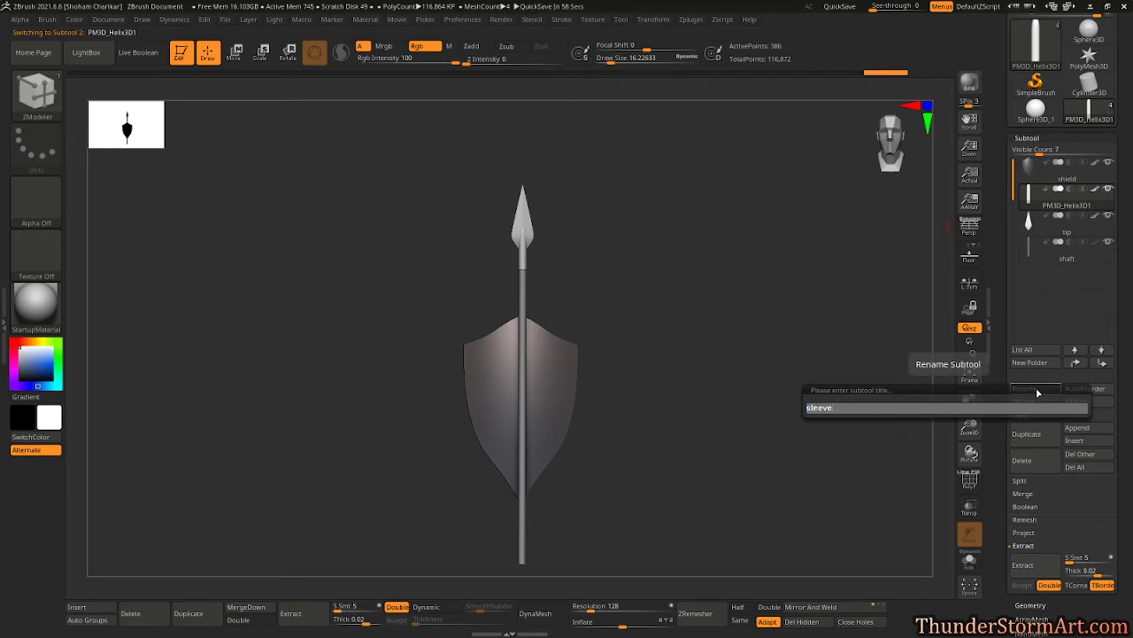
pyautogui.press('Return')
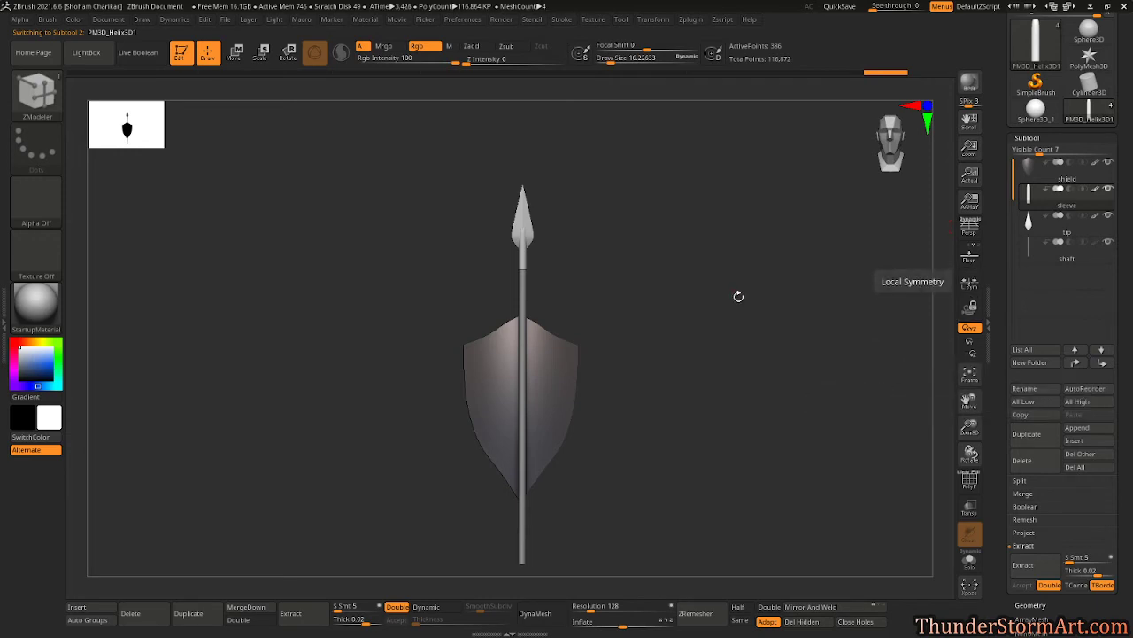
# - Enable Zadd for the current brush and switch from ZModeler to the Standard brush
pyautogui.moveTo(736, 293); pyautogui.dragTo(701, 275)
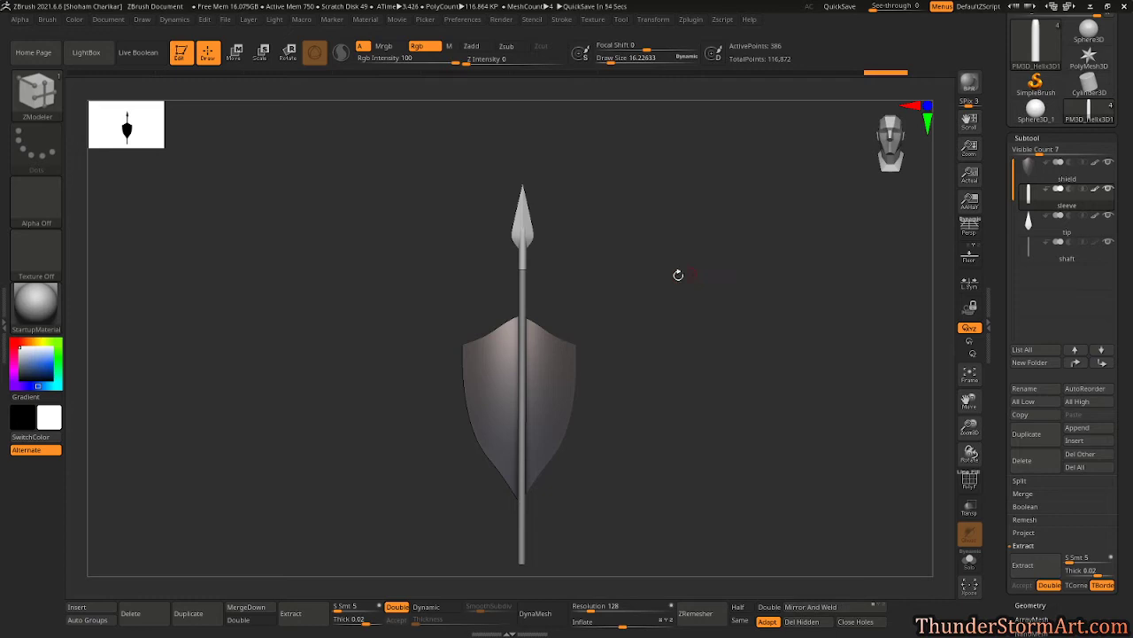
pyautogui.keyDown('alt'); pyautogui.moveTo(691, 311); pyautogui.dragTo(643, 266); pyautogui.keyUp('alt')
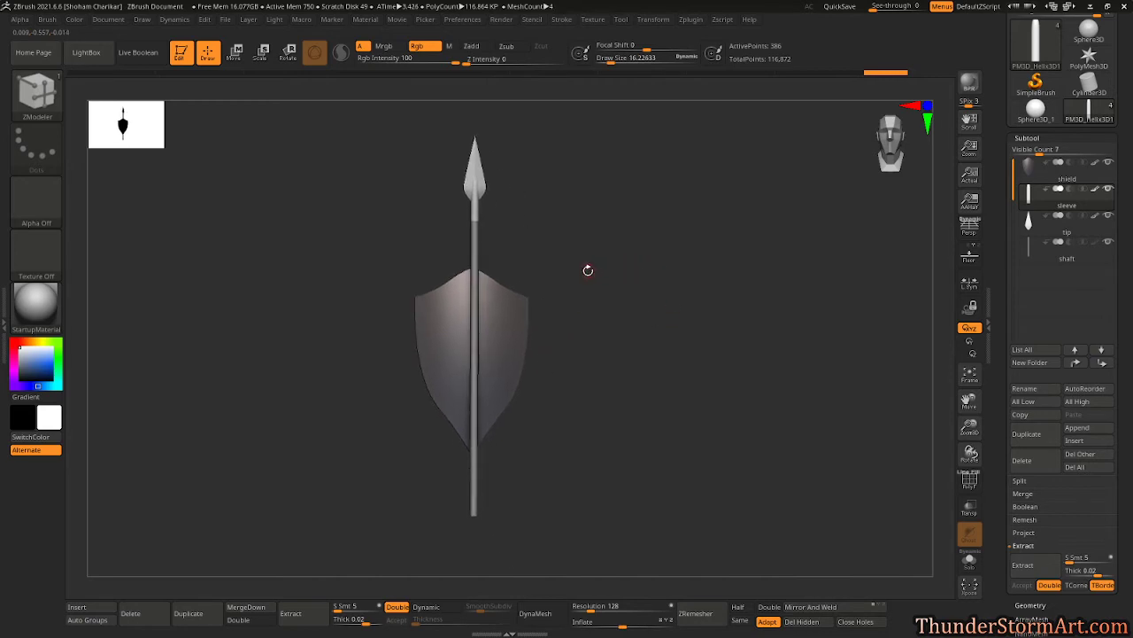
pyautogui.click(471, 45)
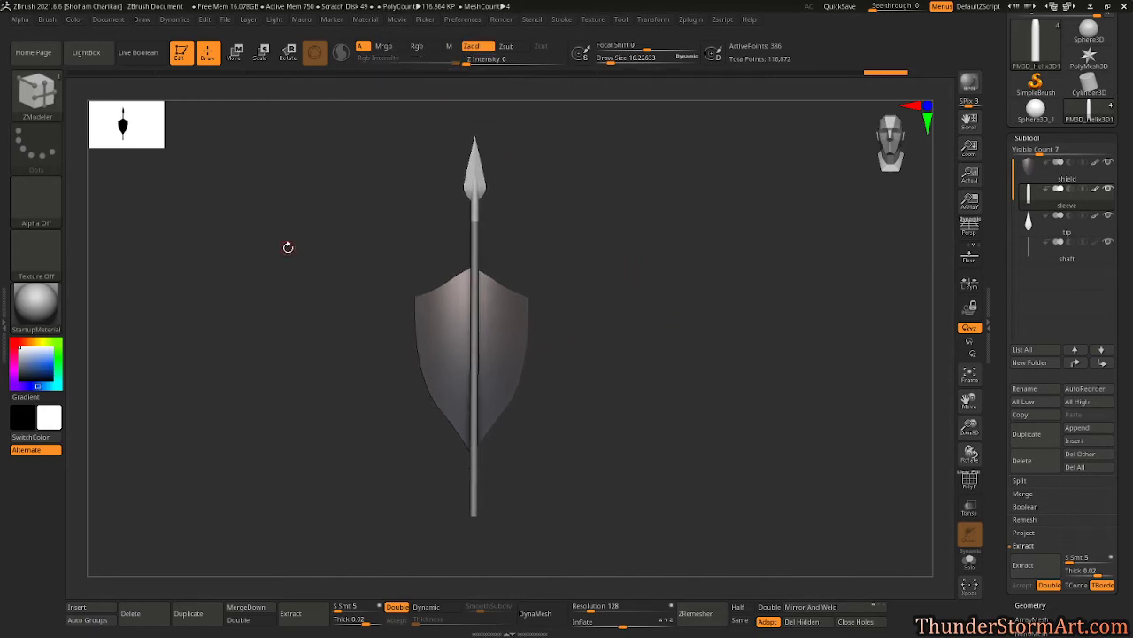
pyautogui.press('b')
pyautogui.press('s')
pyautogui.press('t')
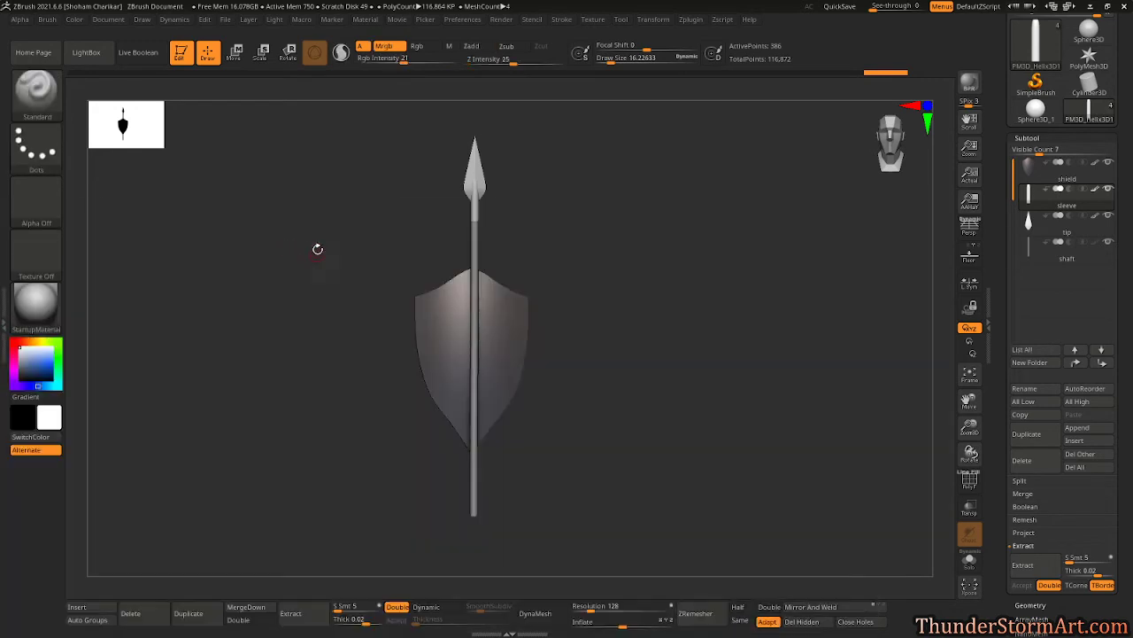
# - Set painting to Mrgb with the StartupMaterial and make the spear's shaft the active subtool
pyautogui.click(386, 46)
pyautogui.click(36, 317)
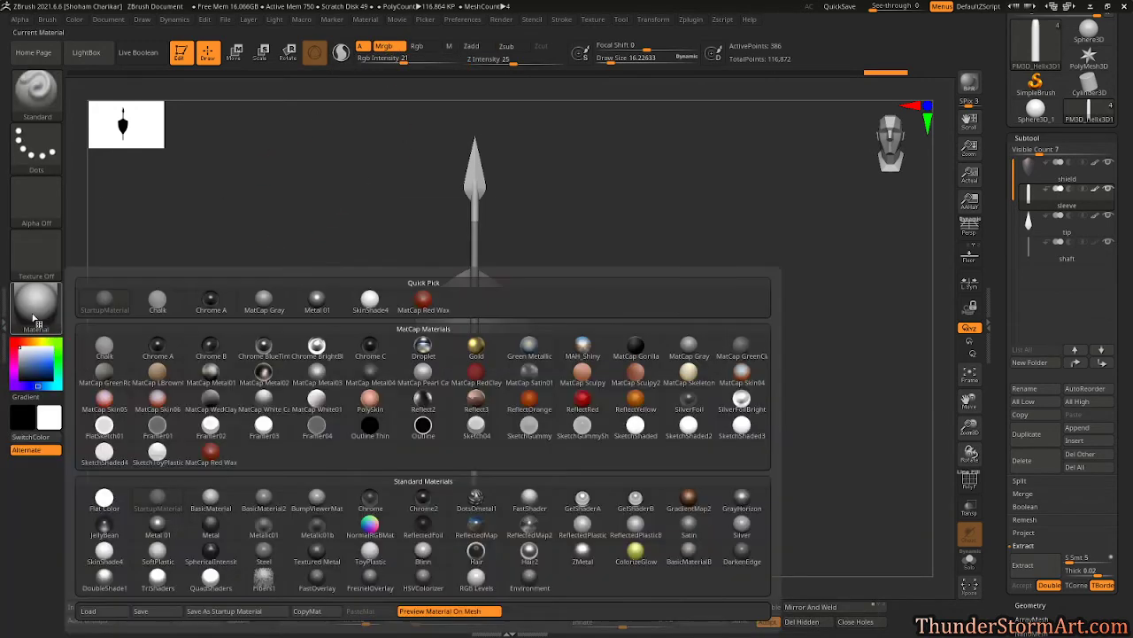
pyautogui.click(101, 305)
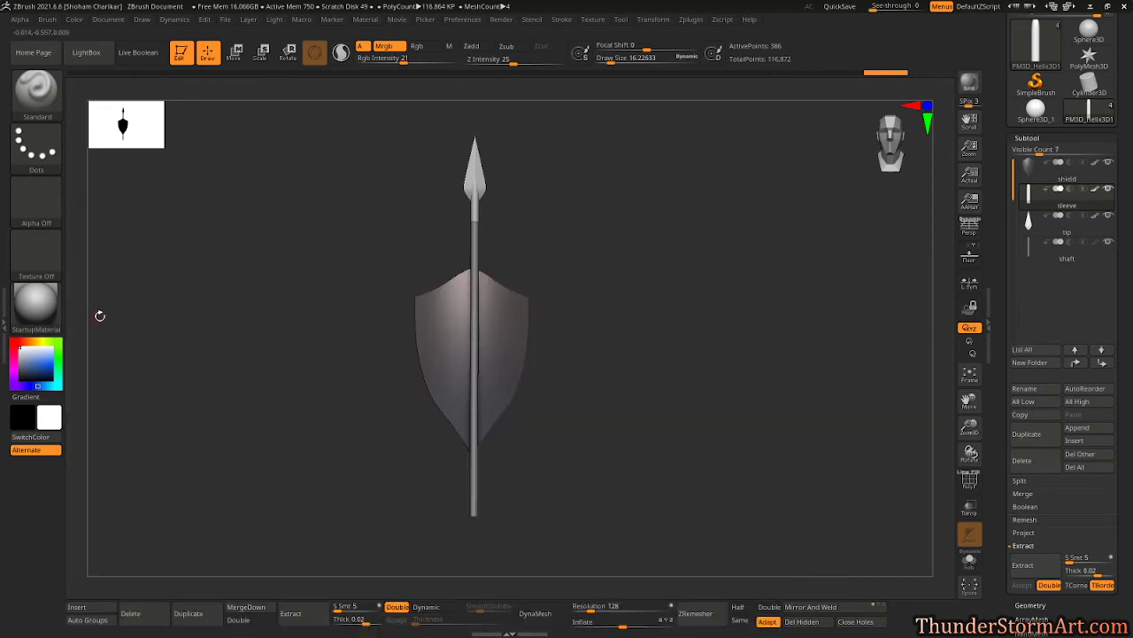
pyautogui.keyDown('alt'); pyautogui.click(476, 241); pyautogui.keyUp('alt')
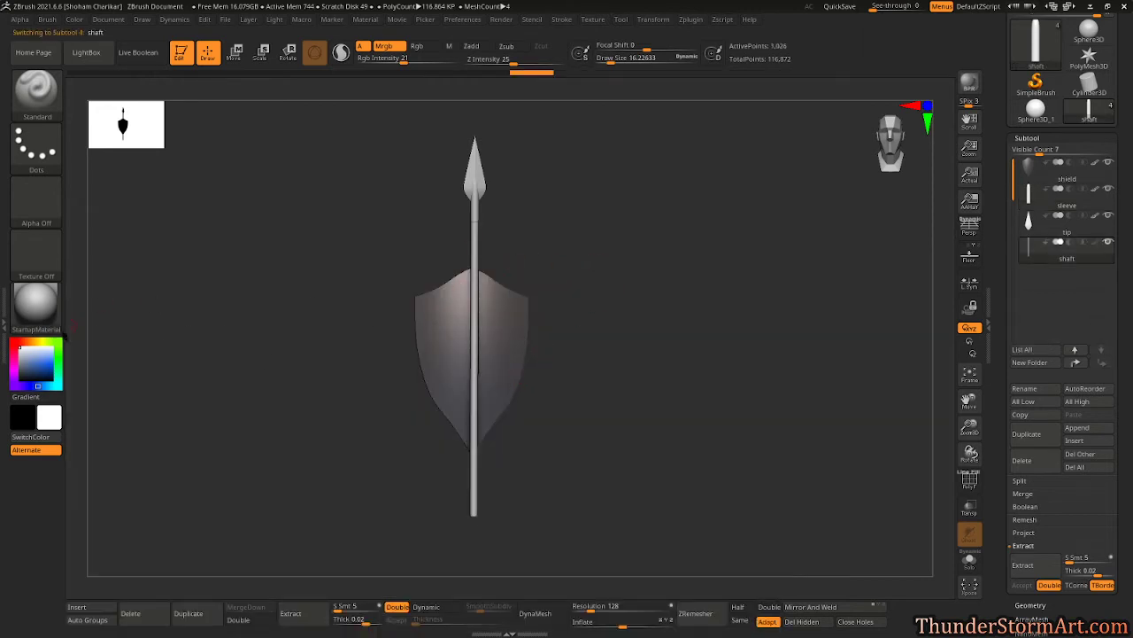
# - Choose a light tan, RGB 210, 182, 153, and fill the shaft with that color and the StartupMaterial
pyautogui.click(29, 342)
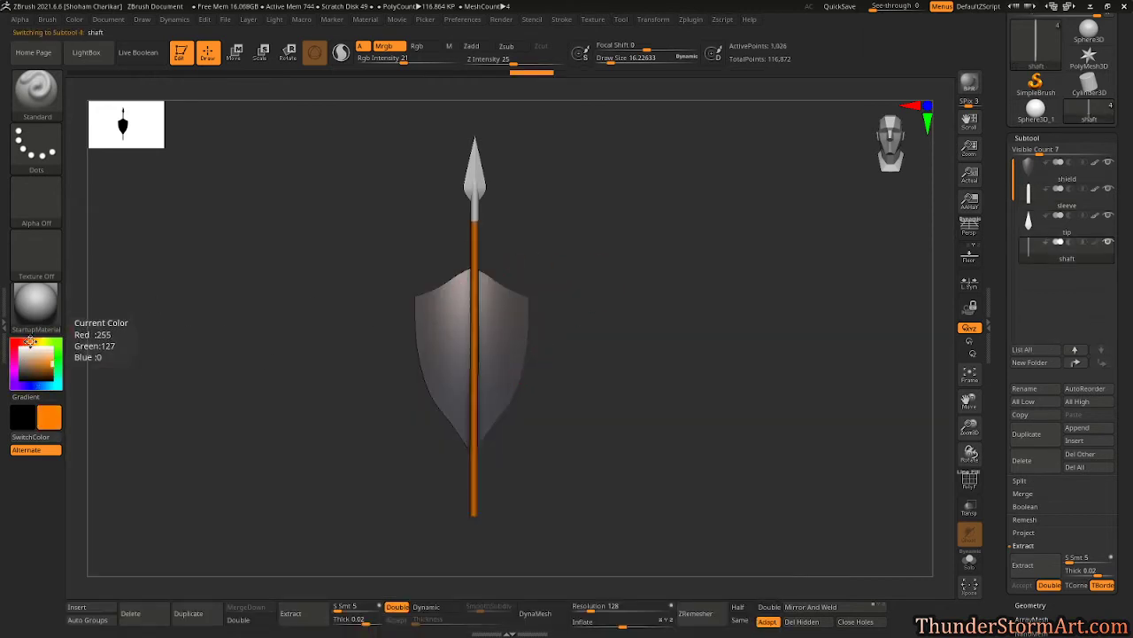
pyautogui.click(27, 356)
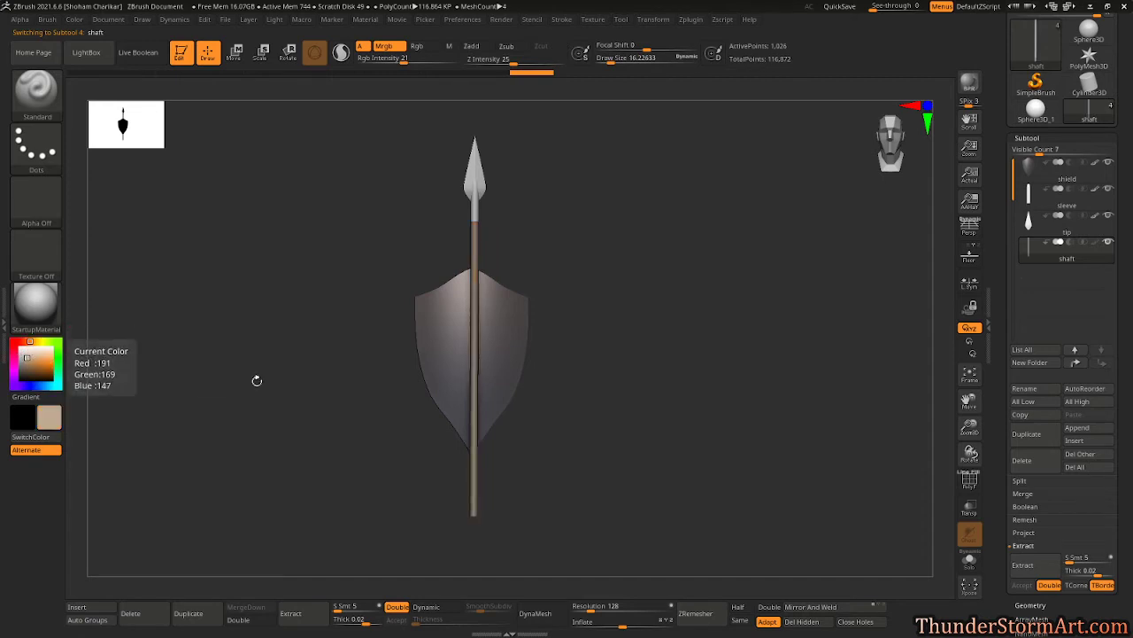
pyautogui.moveTo(567, 389)
pyautogui.mouseDown()
pyautogui.moveTo(544, 372)
pyautogui.moveTo(573, 342)
pyautogui.moveTo(597, 384)
pyautogui.moveTo(611, 385)
pyautogui.moveTo(584, 384)
pyautogui.mouseUp()
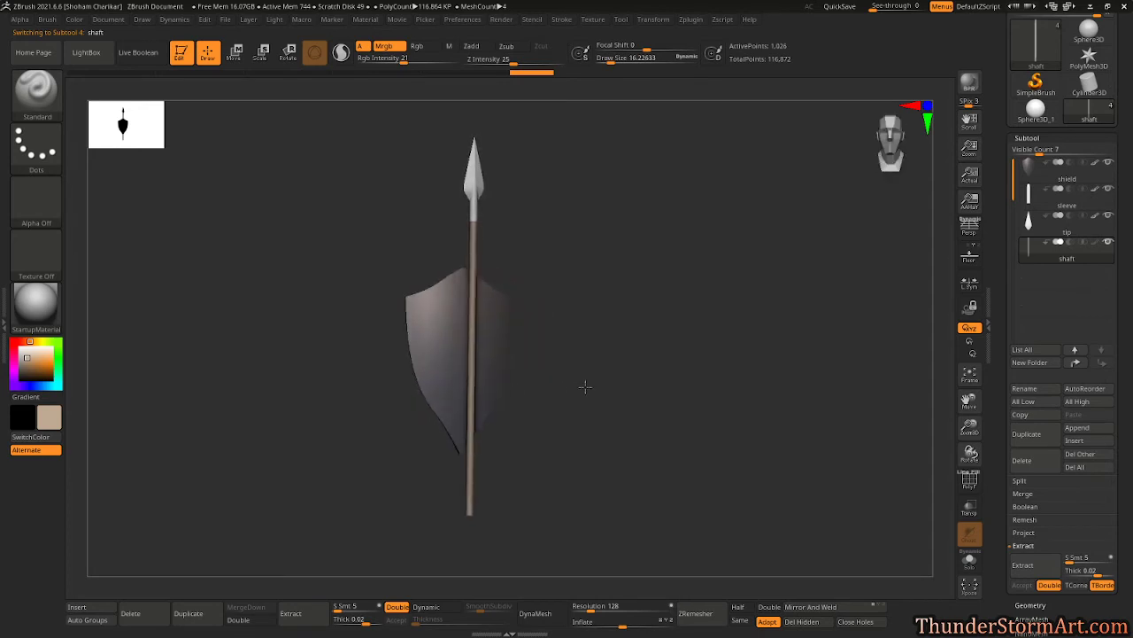
pyautogui.click(29, 365)
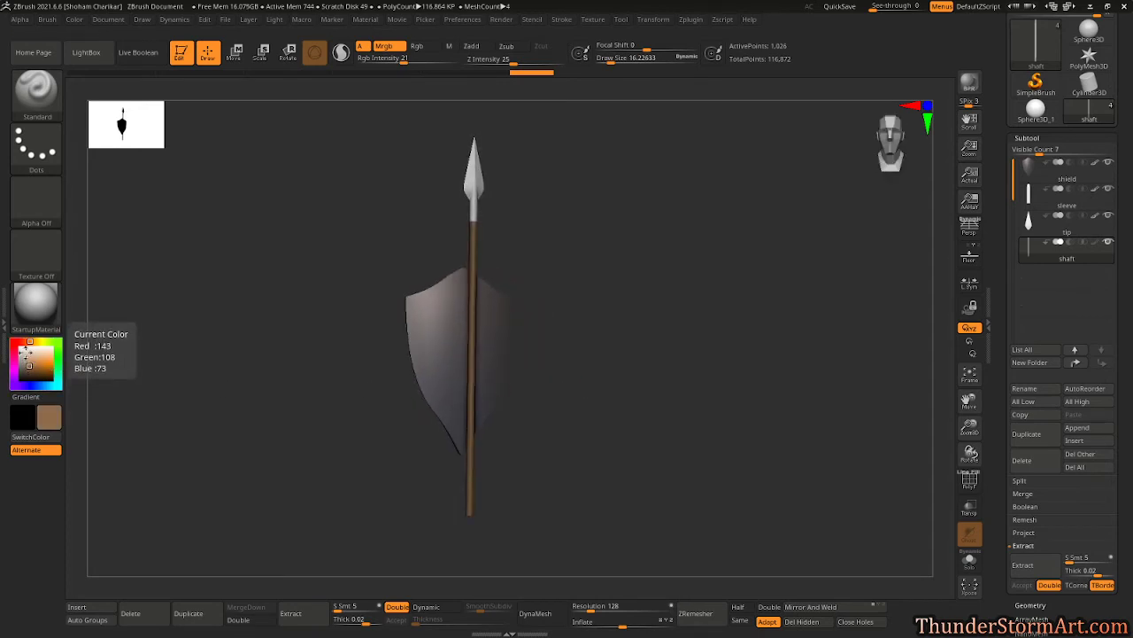
pyautogui.click(26, 353)
pyautogui.click(28, 356)
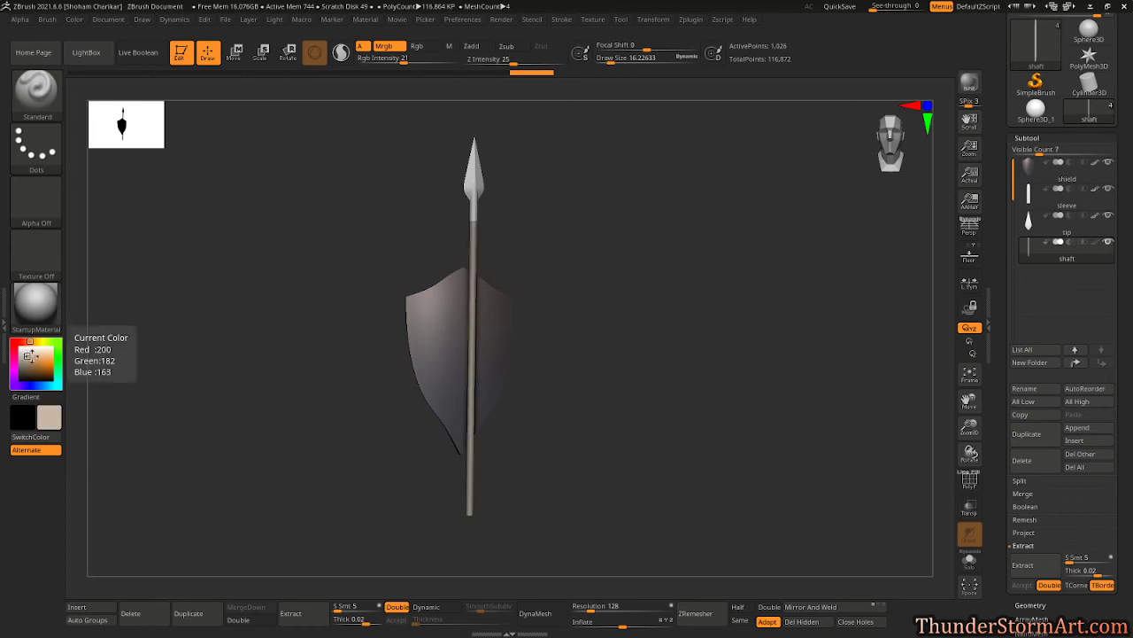
pyautogui.moveTo(580, 390); pyautogui.dragTo(634, 395)
pyautogui.click(74, 20)
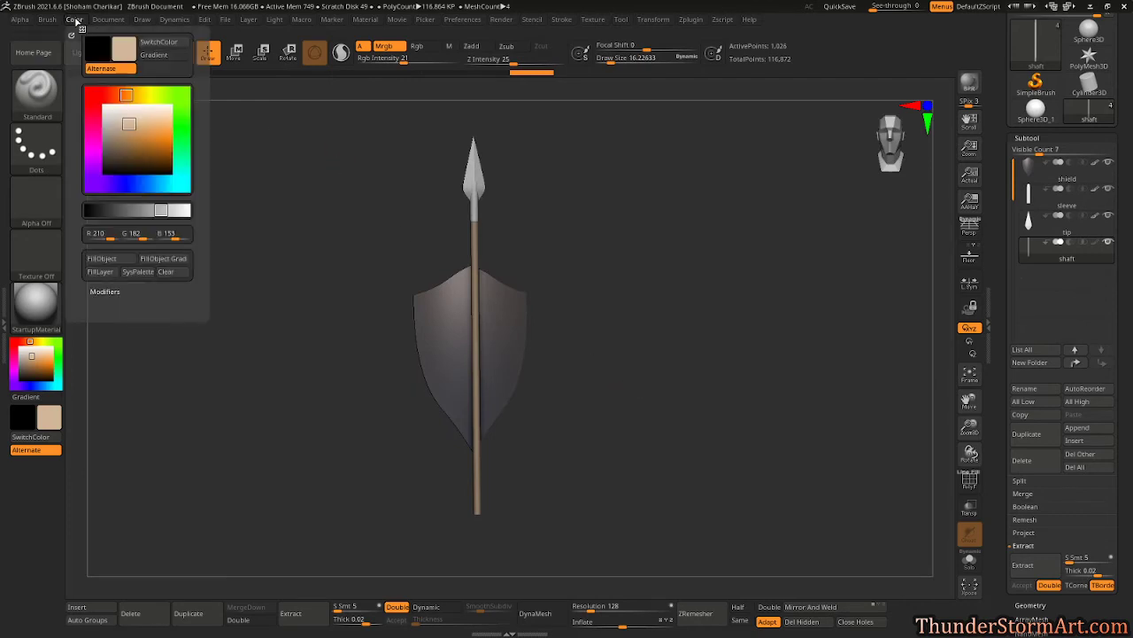
pyautogui.click(101, 258)
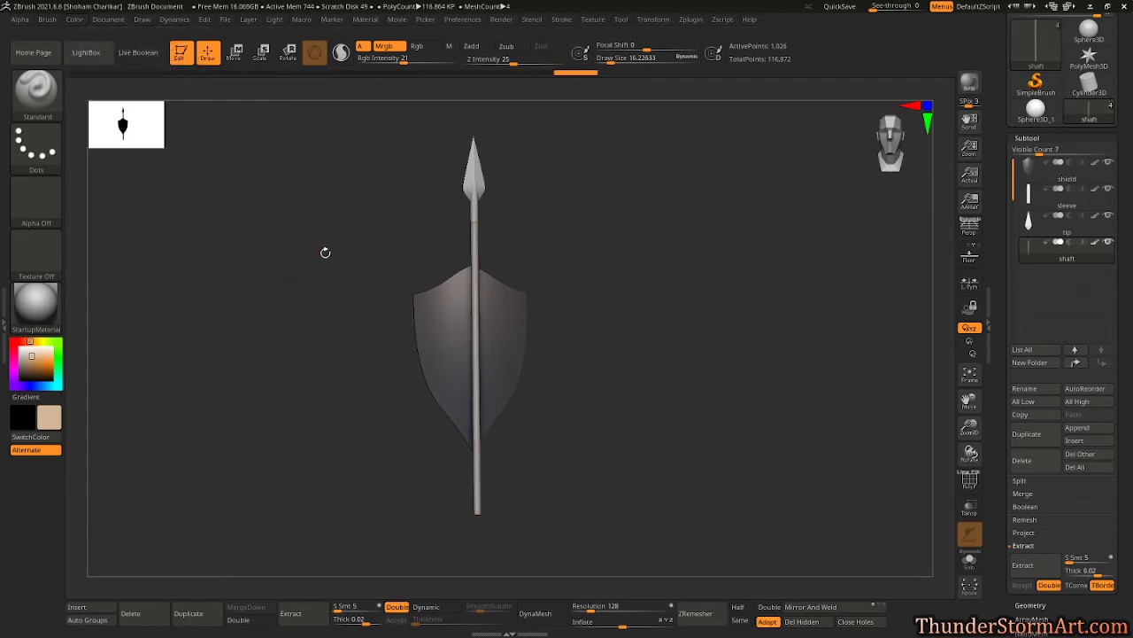
# - Choose an orange-brown, RGB 196, 134, 72, and fill the shaft with it
pyautogui.moveTo(325, 252)
pyautogui.mouseDown()
pyautogui.moveTo(293, 256)
pyautogui.moveTo(340, 254)
pyautogui.moveTo(324, 256)
pyautogui.mouseUp()
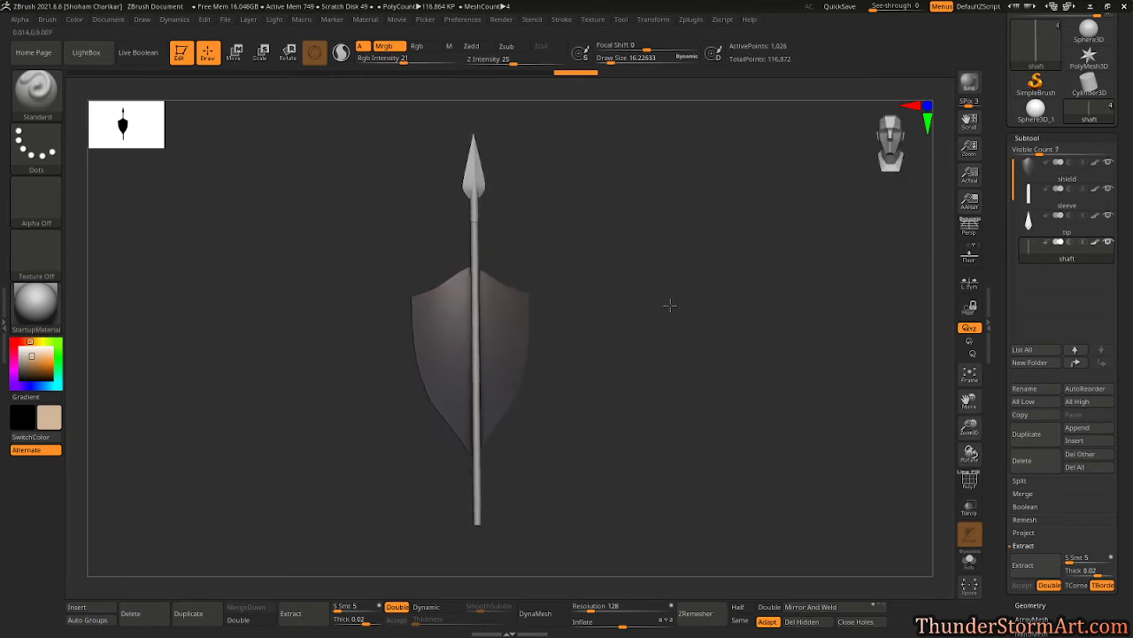
pyautogui.keyDown('ctrl'); pyautogui.moveTo(668, 305); pyautogui.dragTo(681, 331, button='right'); pyautogui.keyUp('ctrl')
pyautogui.keyDown('alt'); pyautogui.moveTo(680, 332); pyautogui.dragTo(669, 295); pyautogui.keyUp('alt')
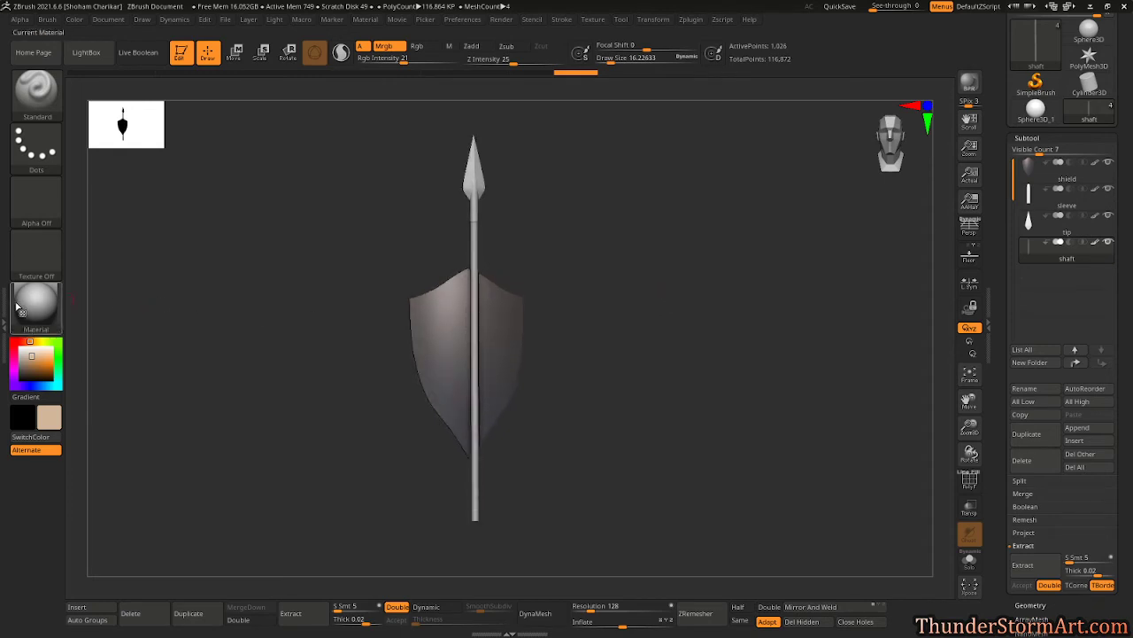
pyautogui.click(35, 362)
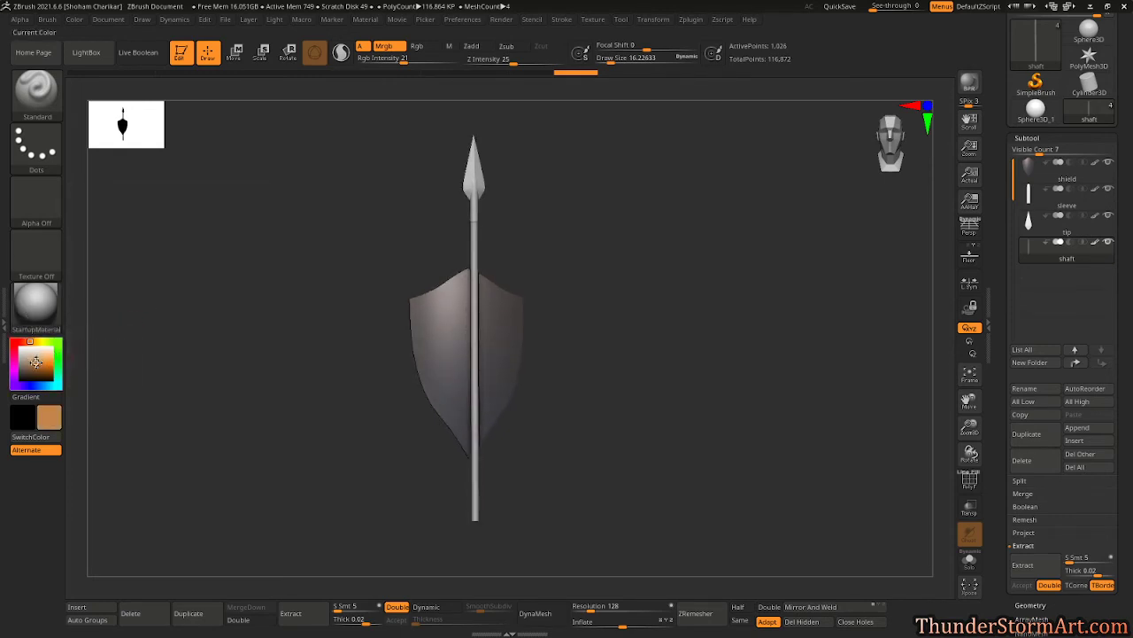
pyautogui.click(75, 19)
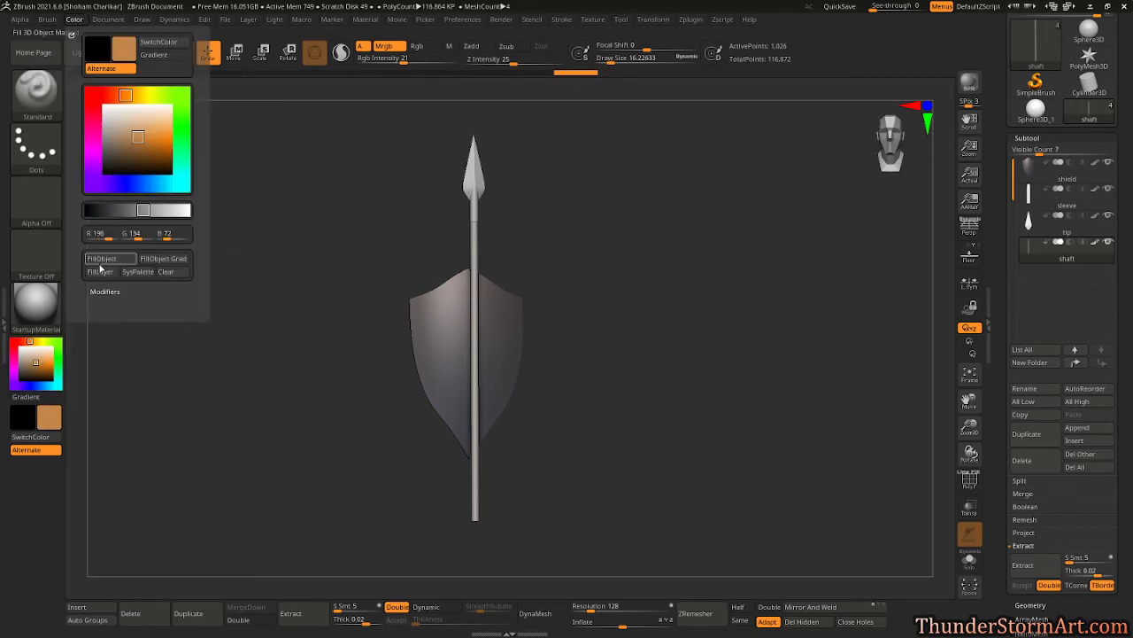
pyautogui.click(101, 258)
pyautogui.moveTo(603, 301); pyautogui.dragTo(554, 303)
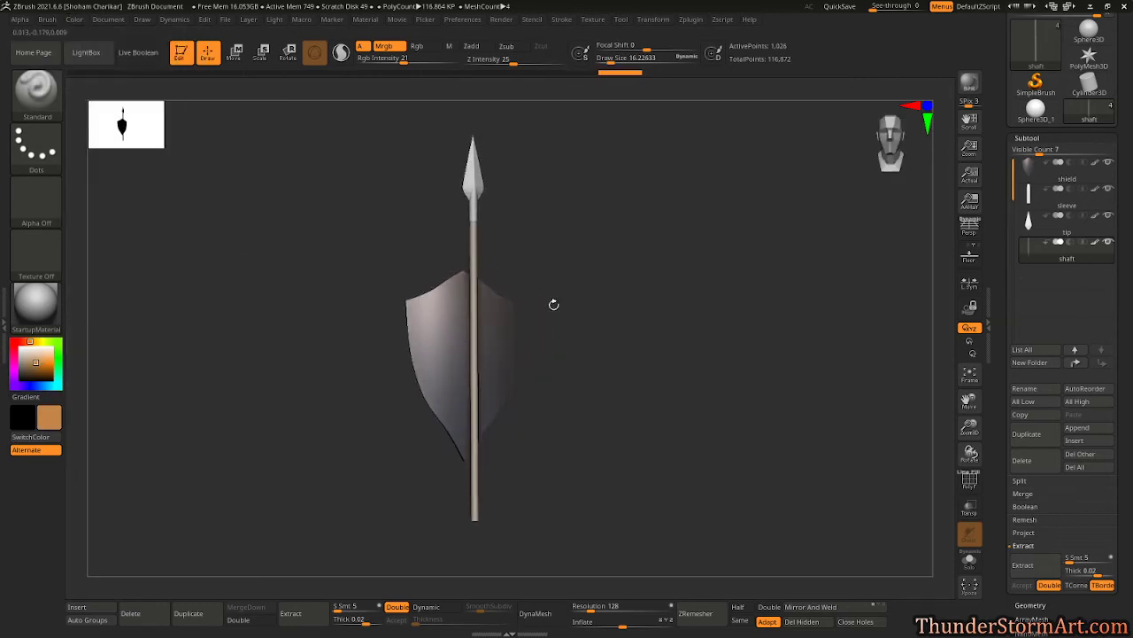
# - Fill the shaft once more with a darker brown to deepen its wood color
pyautogui.click(75, 20)
pyautogui.click(101, 258)
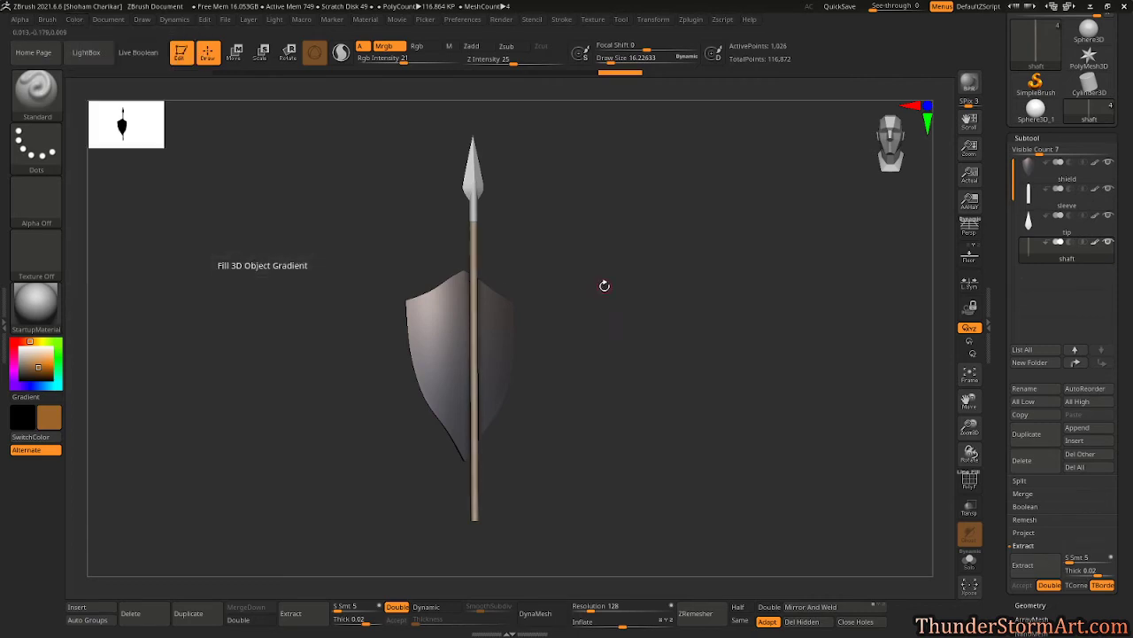
pyautogui.moveTo(605, 286); pyautogui.dragTo(655, 239)
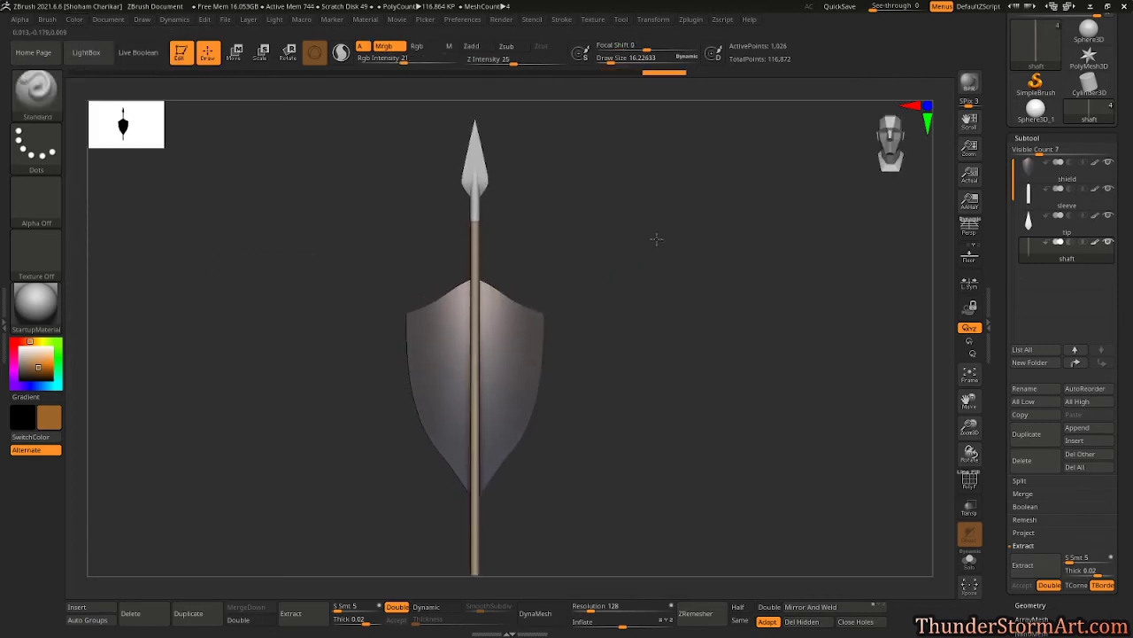
# - Make the sleeve the active subtool and choose Metal 01 as its material
pyautogui.keyDown('alt'); pyautogui.click(475, 203); pyautogui.keyUp('alt')
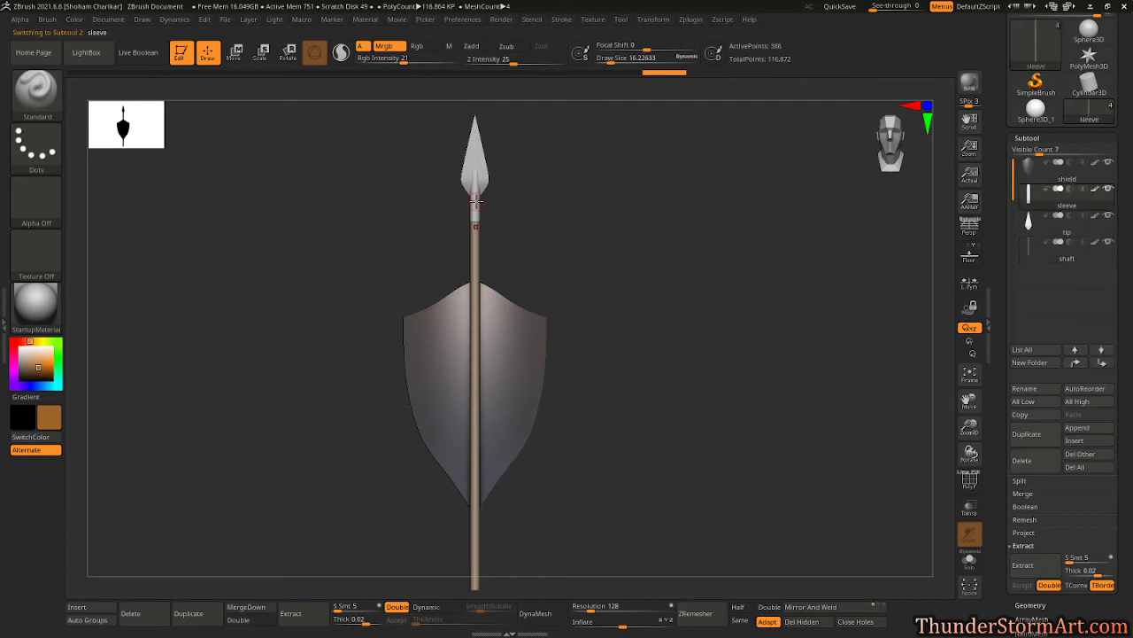
pyautogui.click(35, 306)
pyautogui.click(156, 527)
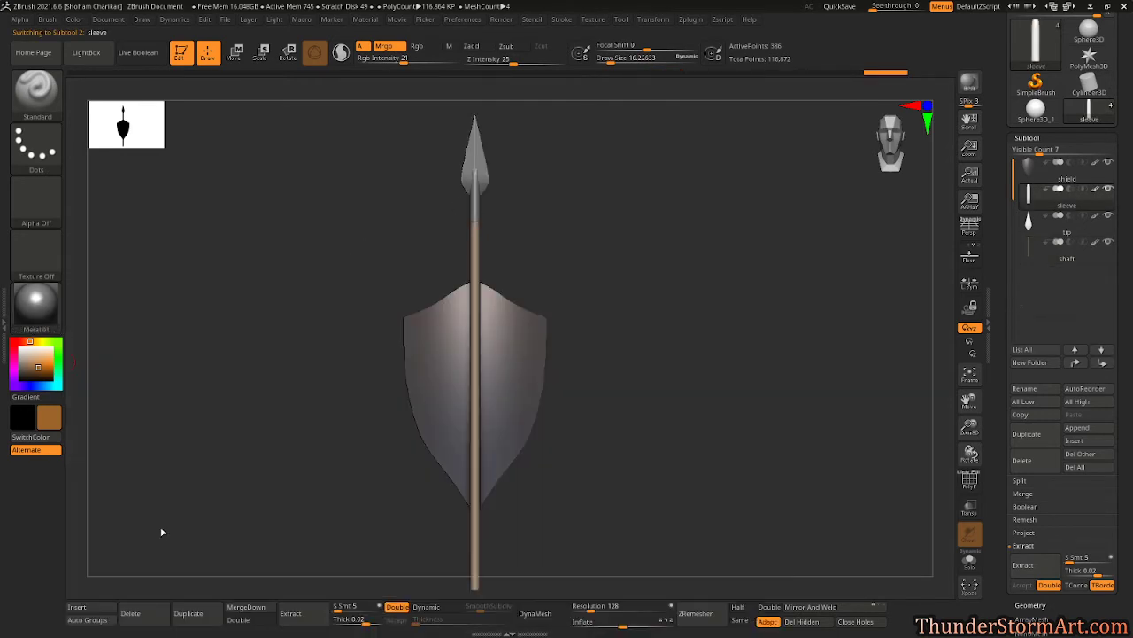
pyautogui.moveTo(268, 364); pyautogui.dragTo(261, 364)
pyautogui.moveTo(610, 374)
pyautogui.keyDown('alt'); pyautogui.mouseDown()
pyautogui.moveTo(587, 347)
pyautogui.moveTo(622, 385)
pyautogui.moveTo(615, 377)
pyautogui.mouseUp(); pyautogui.keyUp('alt')
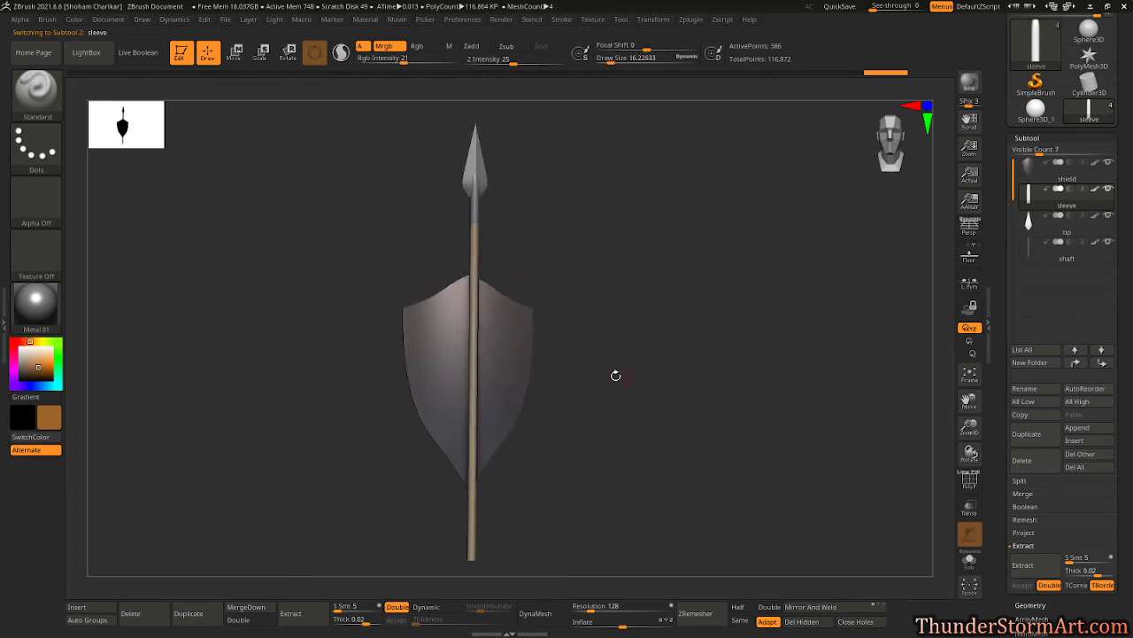
# - Choose a greyish beige, RGB 183, 170, 146, and fill the sleeve with it and the Metal 01 material
pyautogui.moveTo(29, 362); pyautogui.dragTo(28, 347)
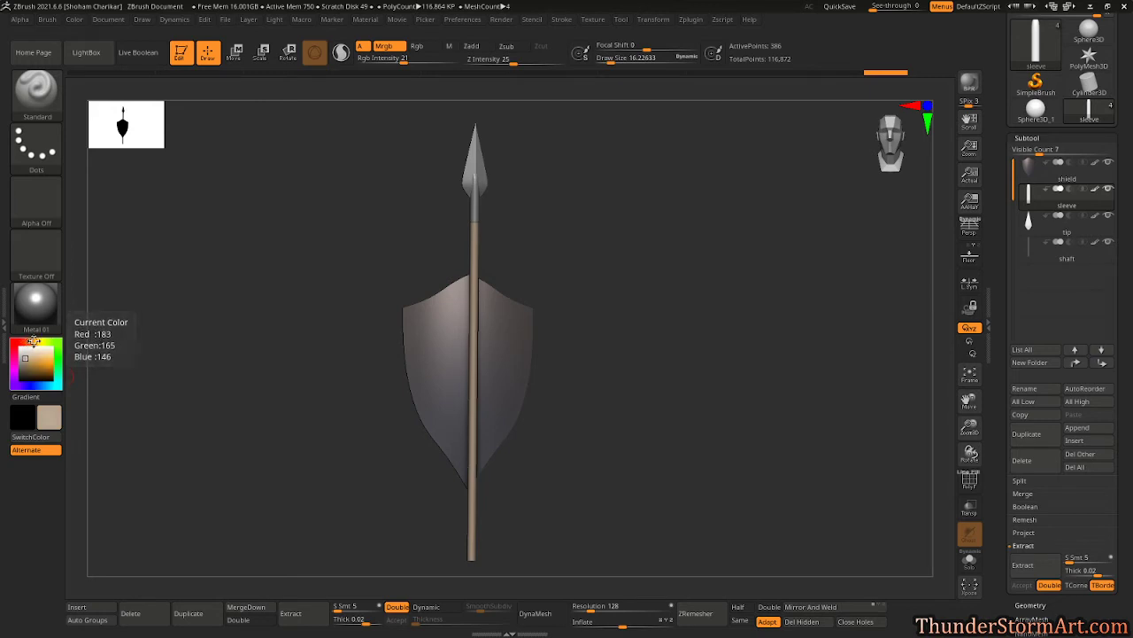
pyautogui.moveTo(31, 341); pyautogui.dragTo(34, 341)
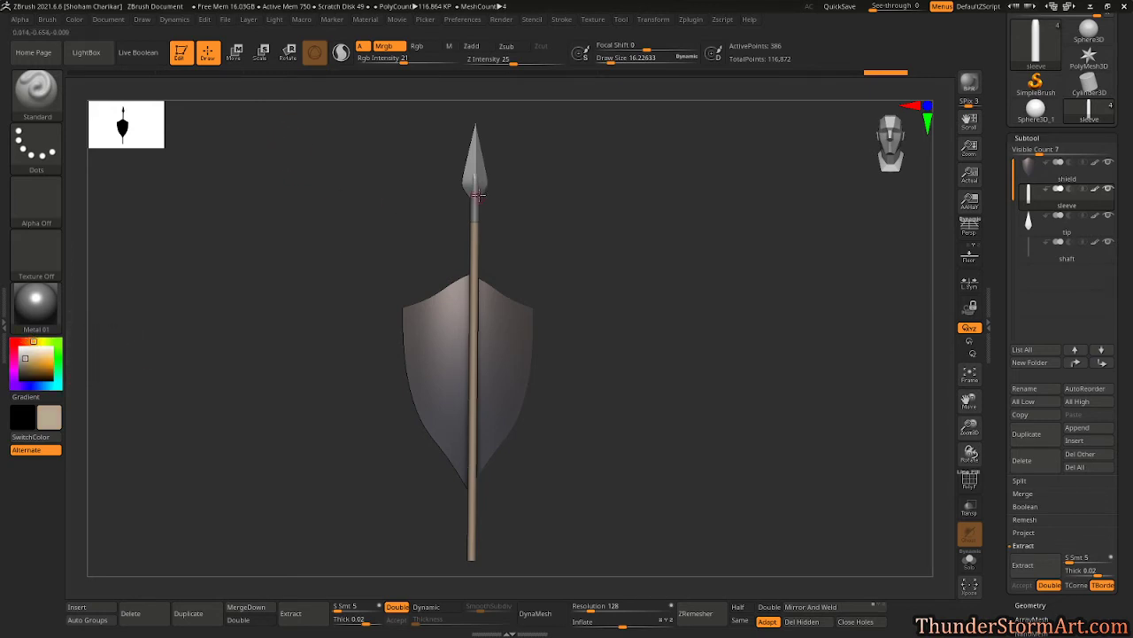
pyautogui.click(75, 22)
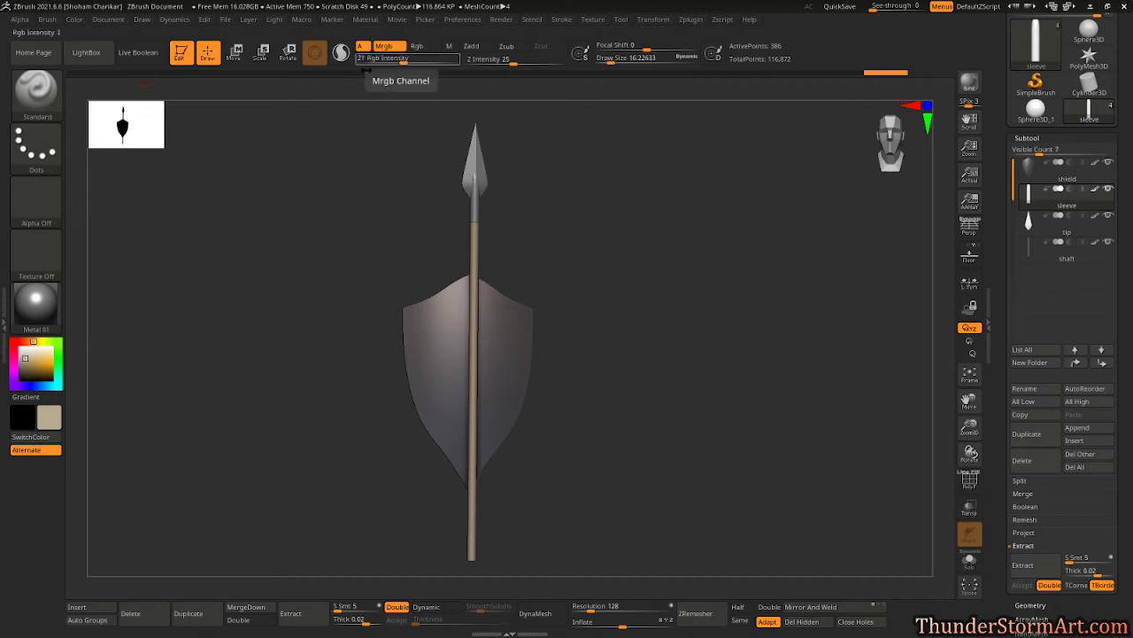
pyautogui.click(51, 21)
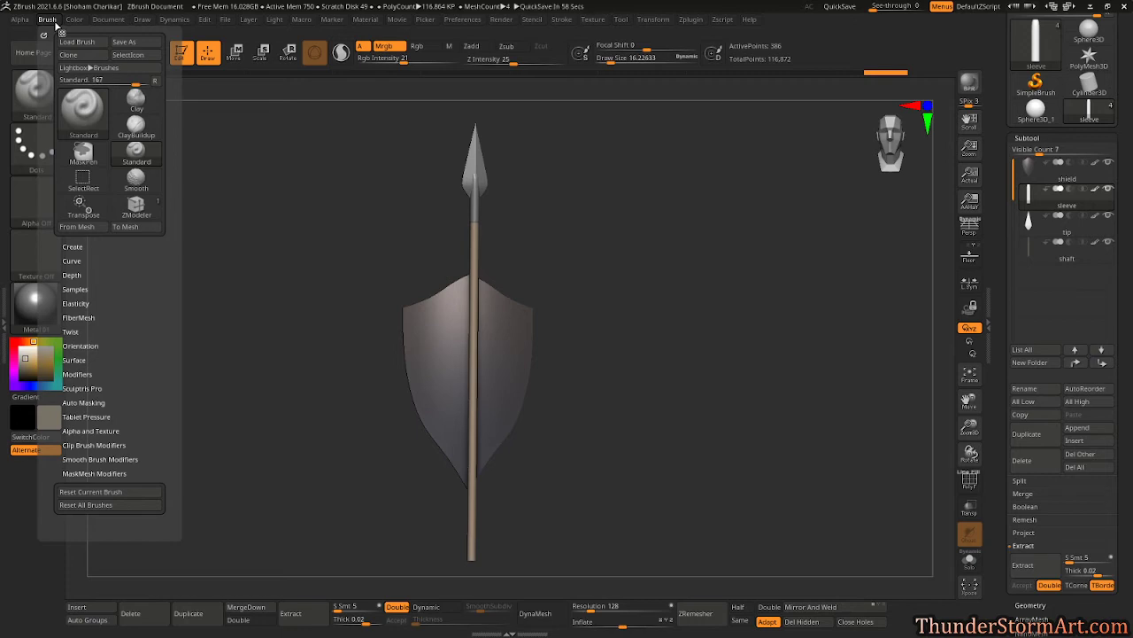
pyautogui.click(75, 20)
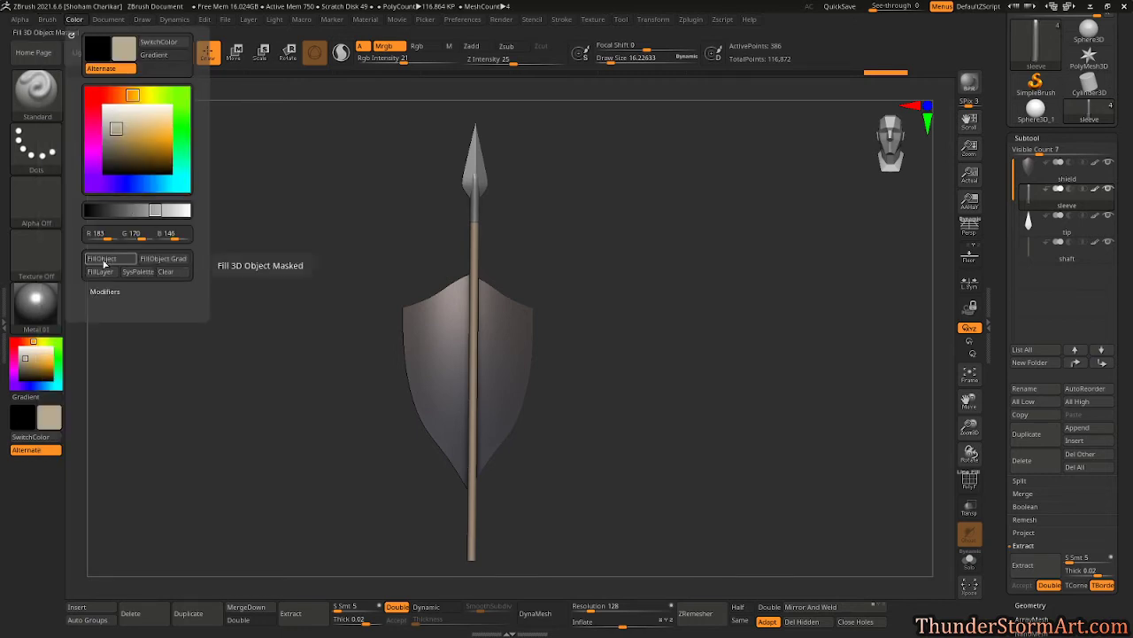
# - Fill the spear tip with the same greyish beige and Metal 01 material as the sleeve
pyautogui.keyDown('alt'); pyautogui.click(477, 155); pyautogui.keyUp('alt')
pyautogui.click(75, 20)
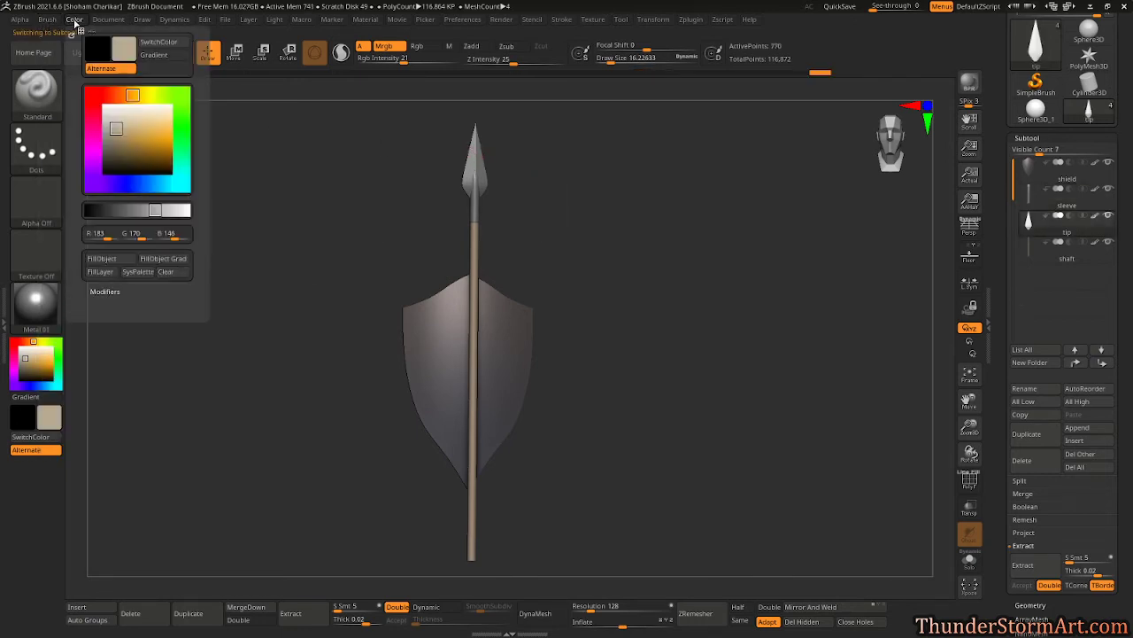
pyautogui.moveTo(696, 271); pyautogui.dragTo(691, 324)
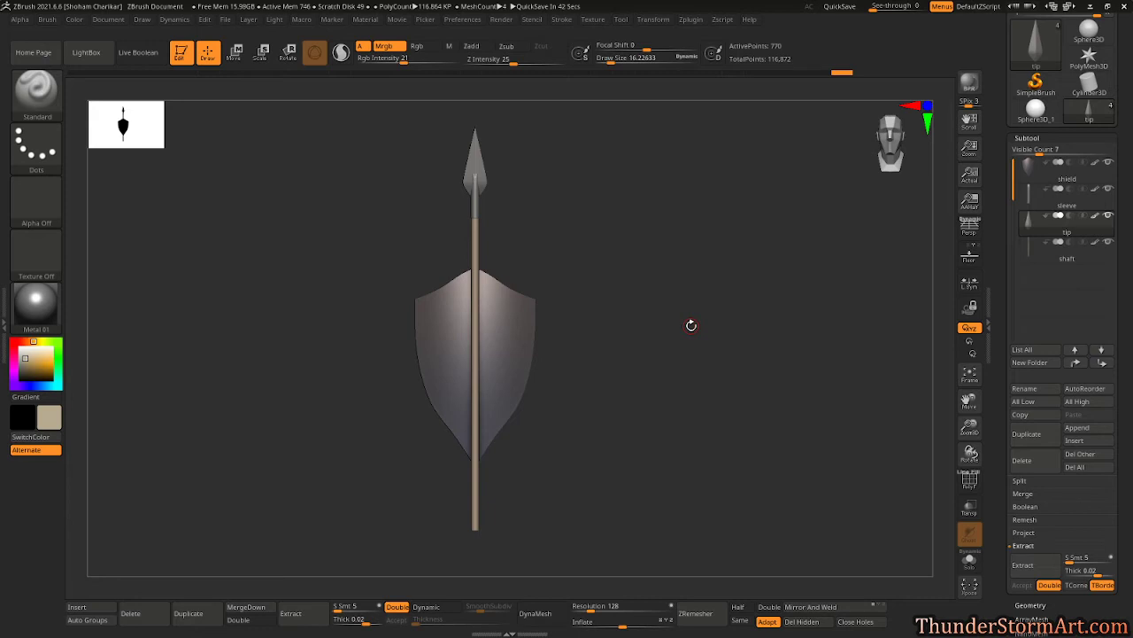
# - Insert a Sphere3D as a new subtool below the tip
pyautogui.moveTo(1132, 403); pyautogui.dragTo(1130, 329)
pyautogui.scroll(-7, 1063, 354)
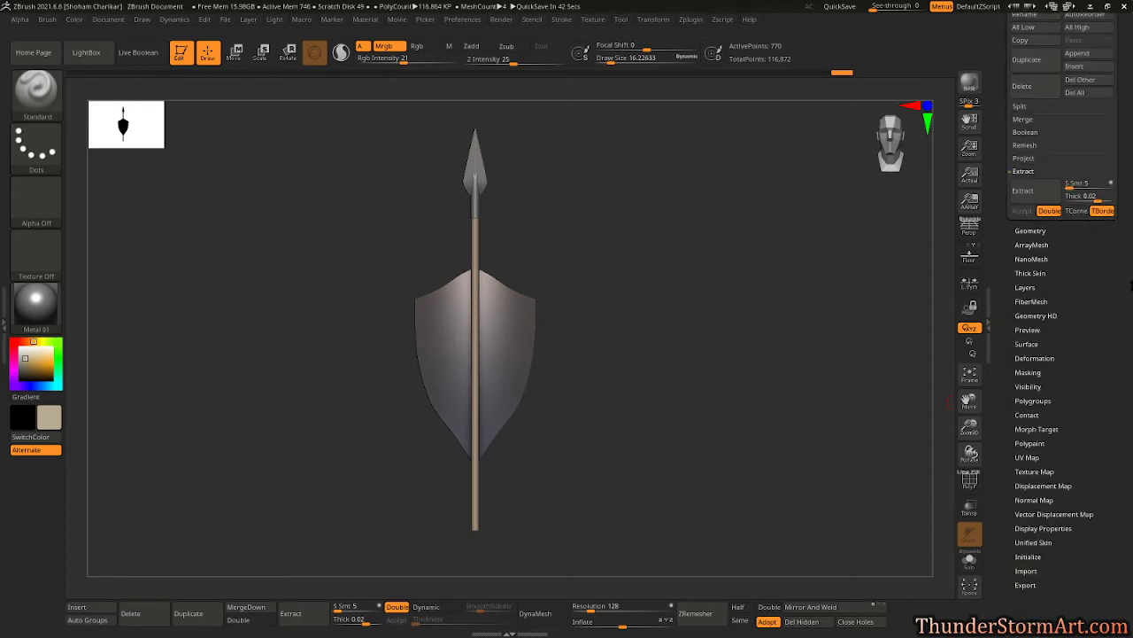
pyautogui.scroll(12, 1030, 377)
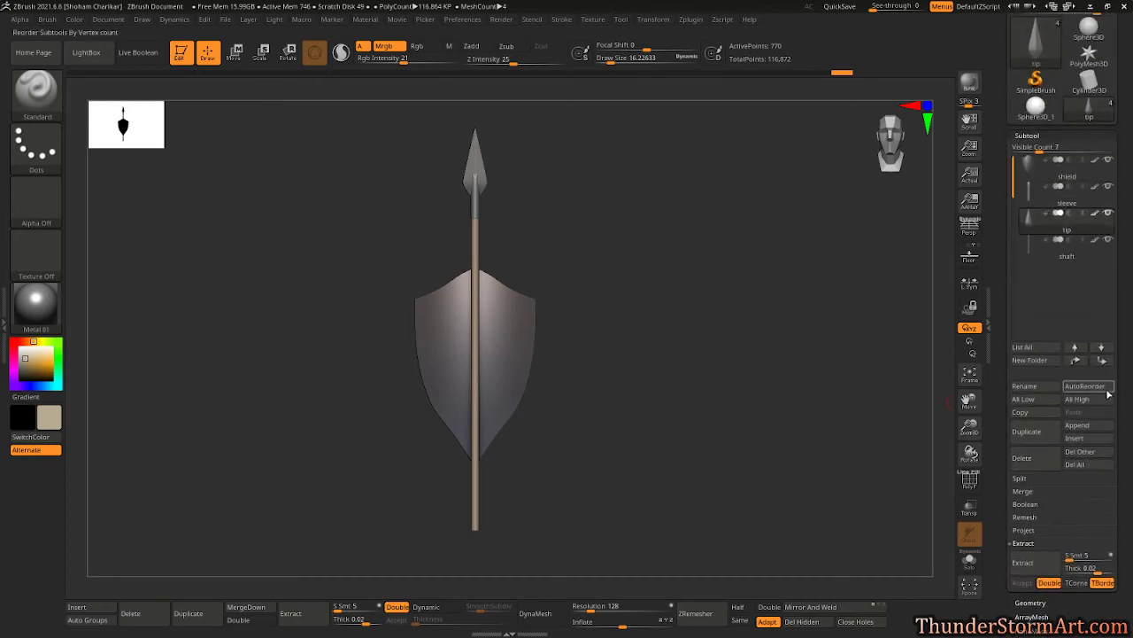
pyautogui.click(1082, 440)
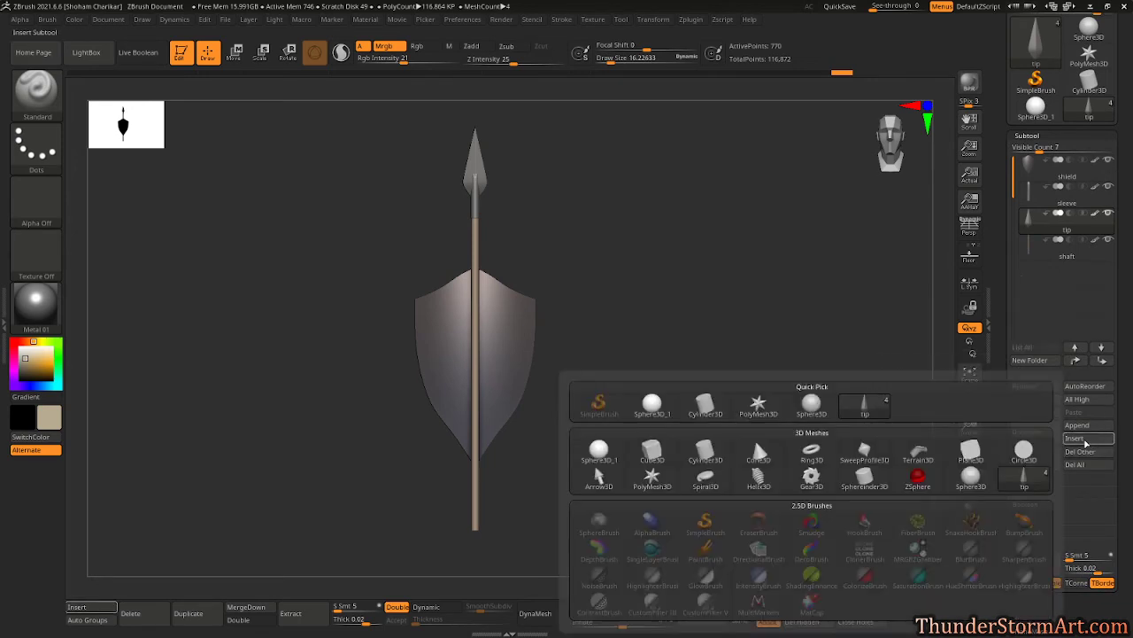
pyautogui.click(812, 409)
# - Initialize the inserted sphere as a QCyl Z cylinder and set its Y resolution to 1
pyautogui.scroll(-15, 1123, 375)
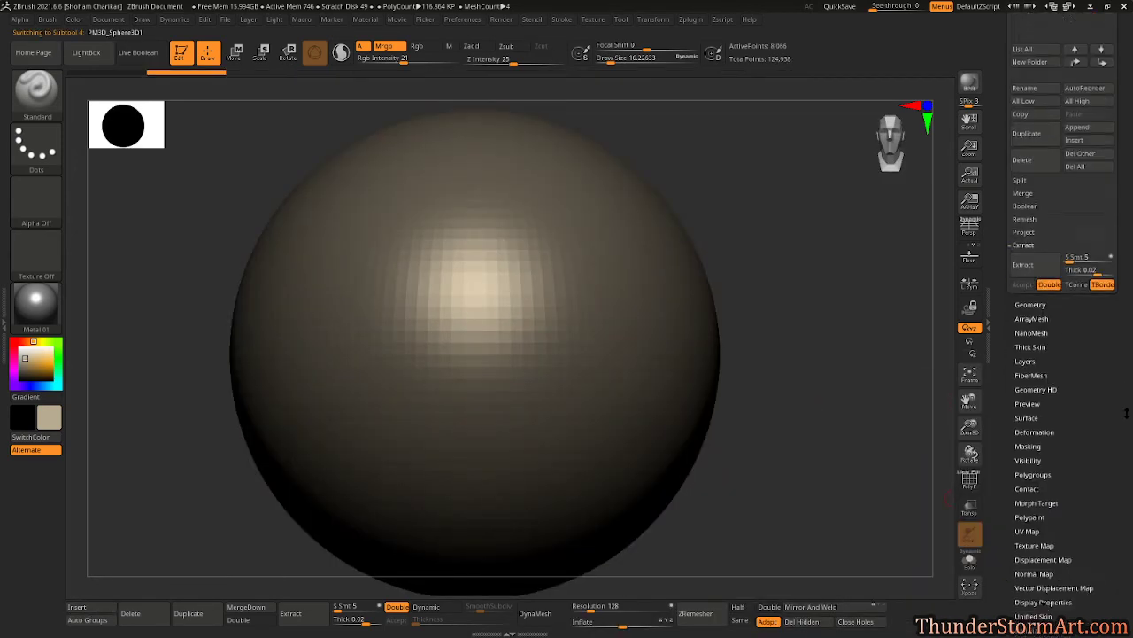
pyautogui.scroll(3, 1123, 375)
pyautogui.click(1028, 423)
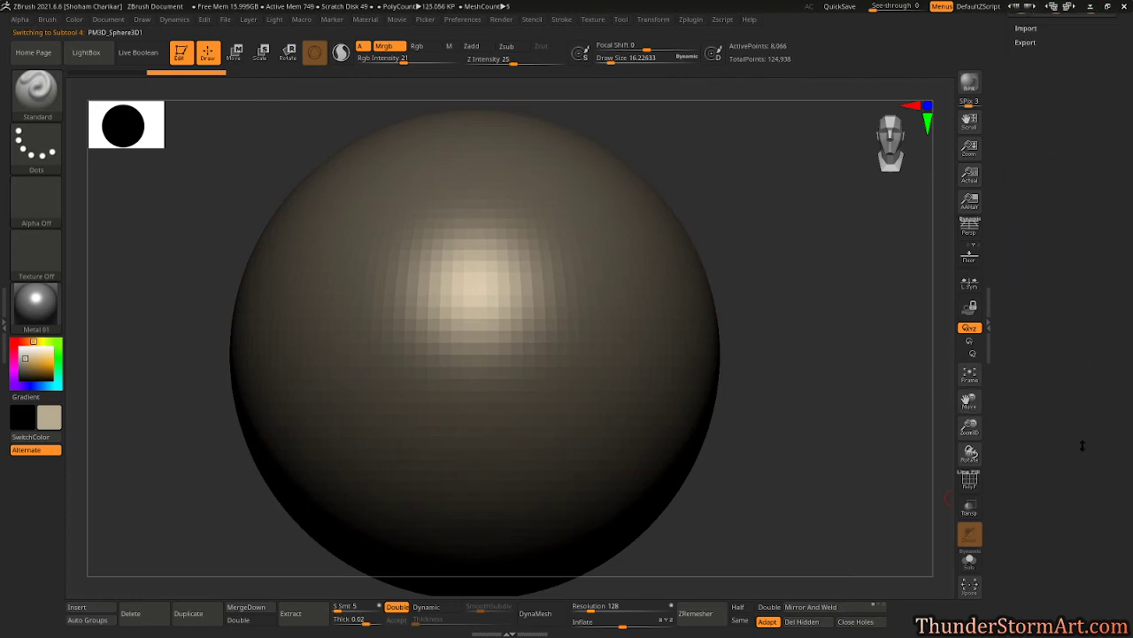
pyautogui.scroll(-4, 1075, 438)
pyautogui.click(1097, 346)
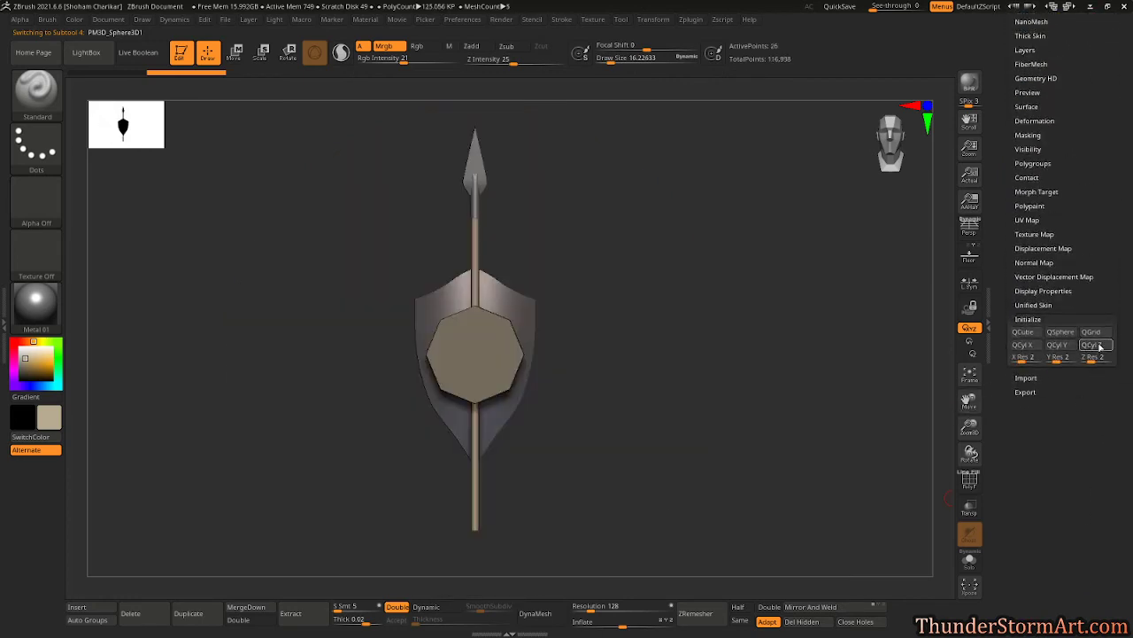
pyautogui.click(1059, 356)
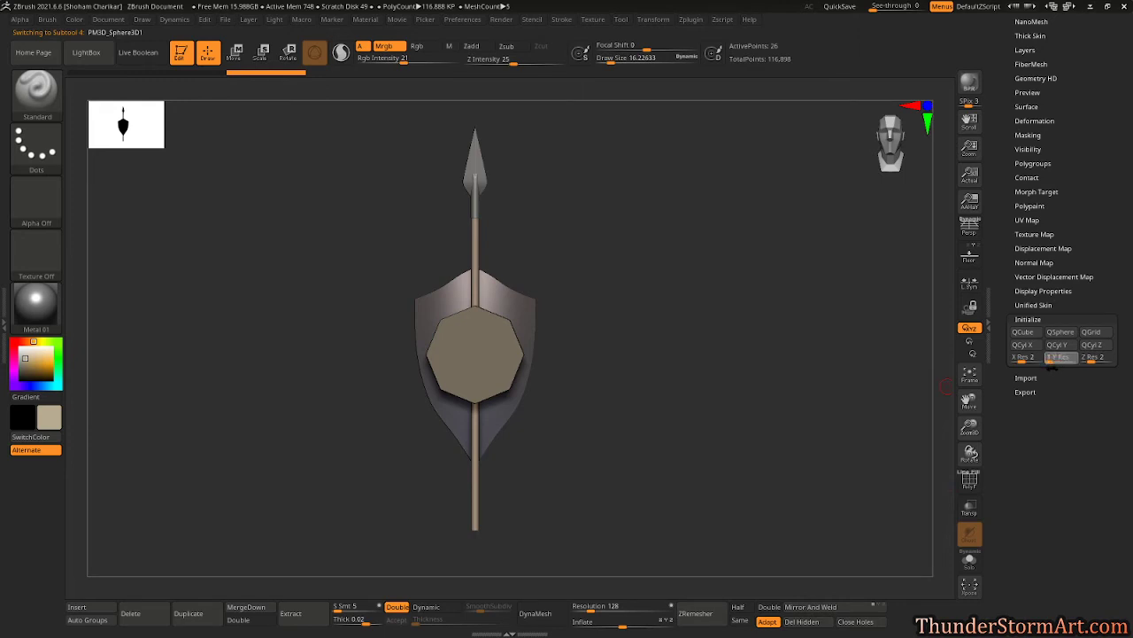
pyautogui.write('1')
pyautogui.press('Return')
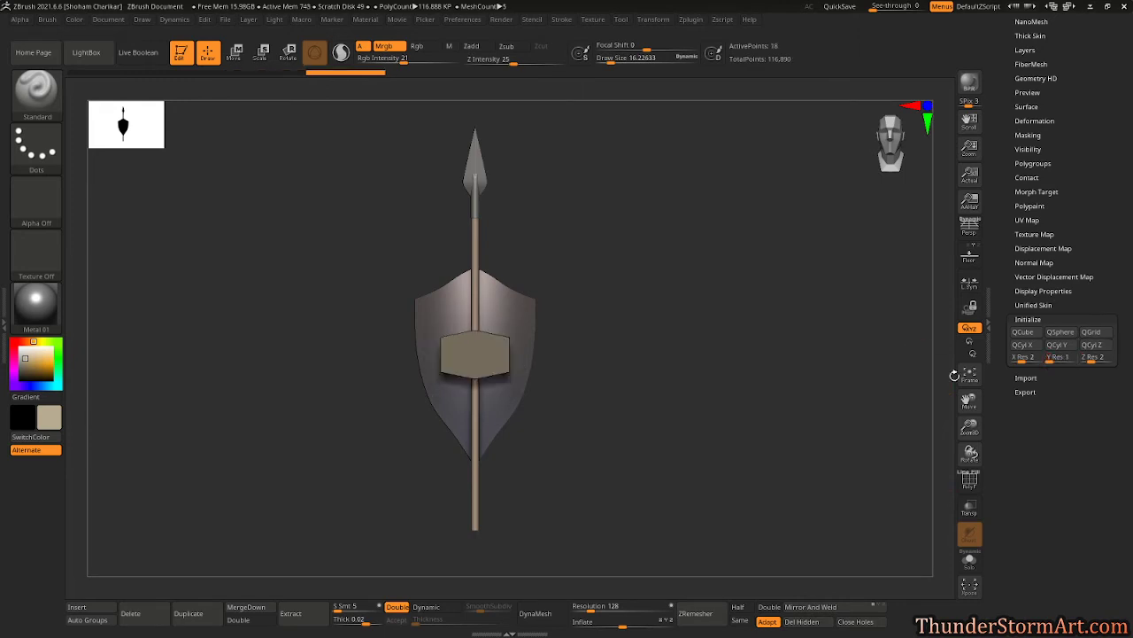
# - Undo the last cylinder initialization, set the Z resolution to 1 and reinitialize the subtool as a QCyl Z cylinder
pyautogui.hotkey('ctrl', 'z')
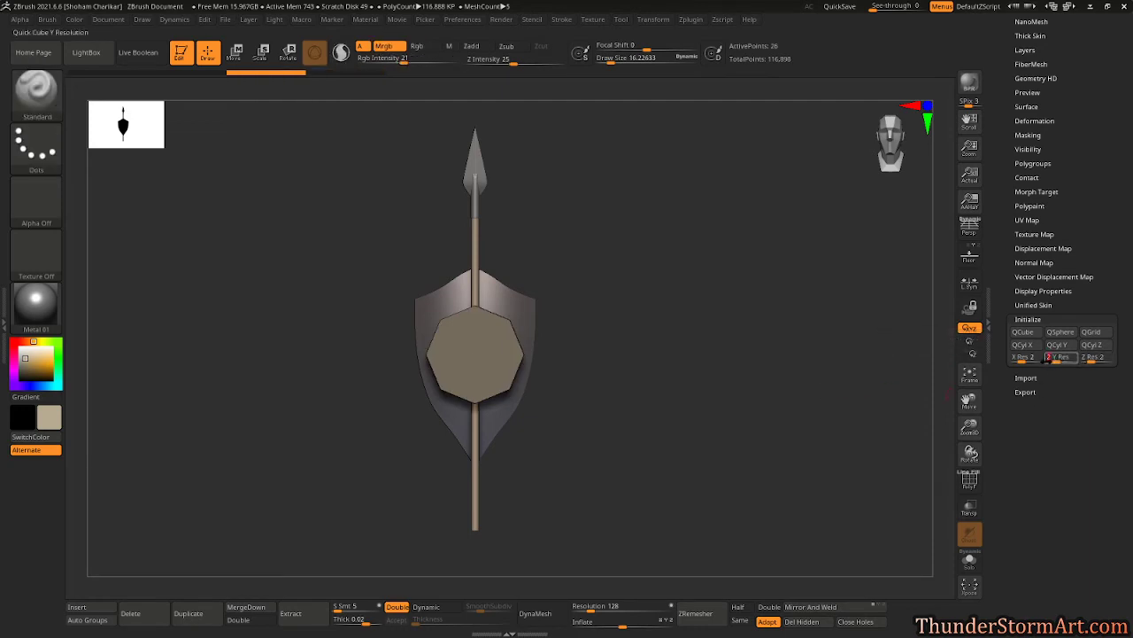
pyautogui.click(1088, 358)
pyautogui.write('1')
pyautogui.press('Return')
pyautogui.moveTo(655, 379); pyautogui.dragTo(707, 388)
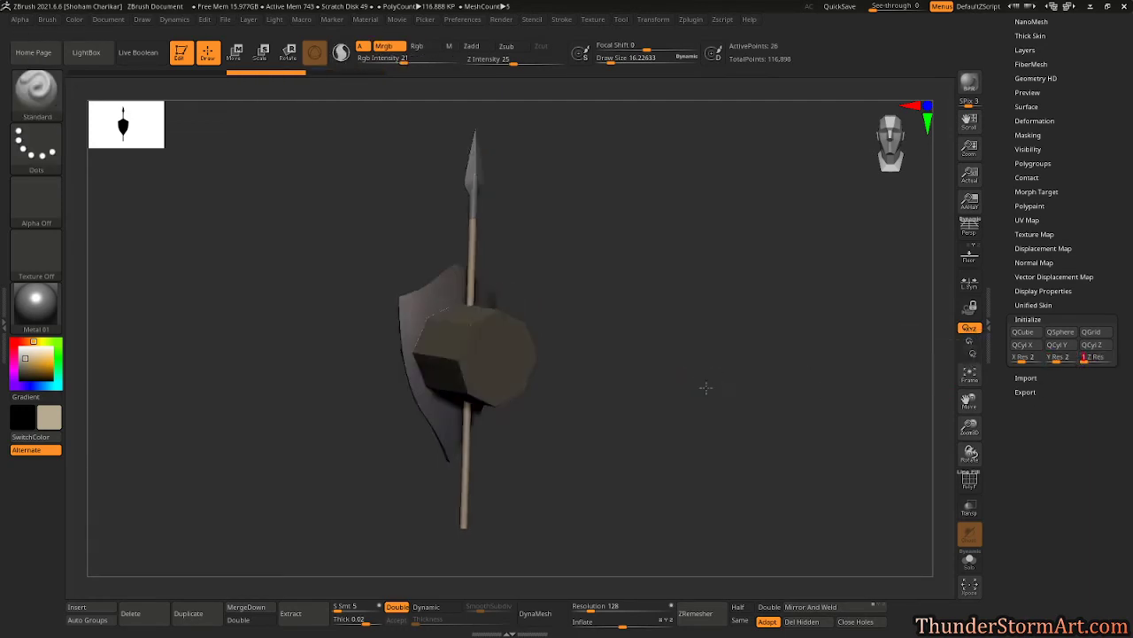
pyautogui.hotkey('shift', 'f')
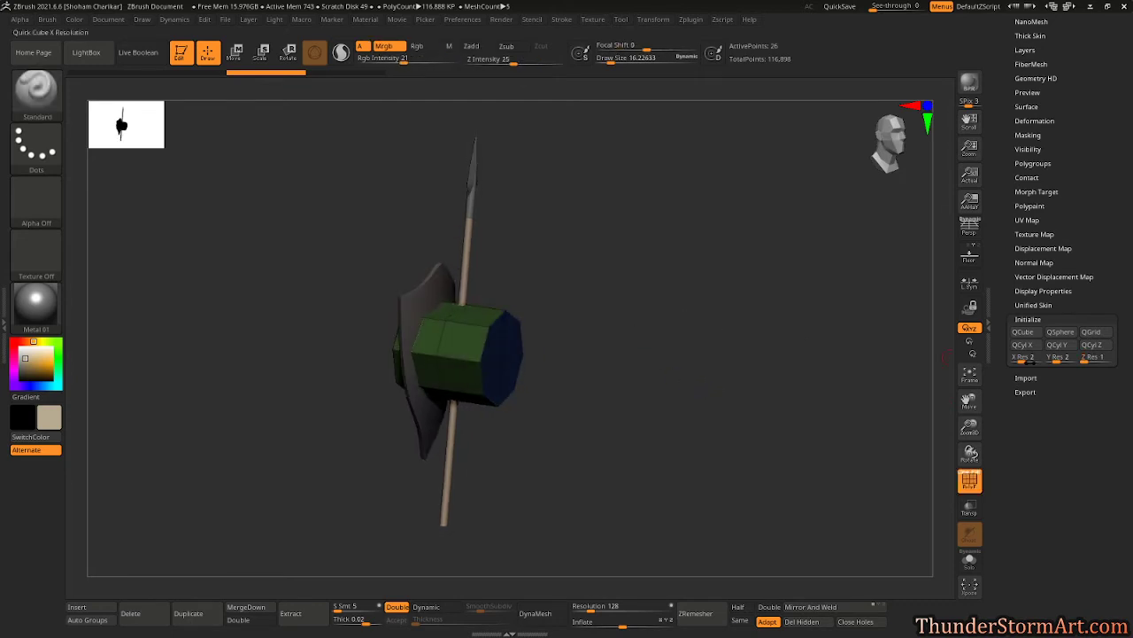
pyautogui.click(1106, 350)
pyautogui.moveTo(713, 350)
pyautogui.mouseDown()
pyautogui.moveTo(738, 352)
pyautogui.moveTo(708, 341)
pyautogui.mouseUp()
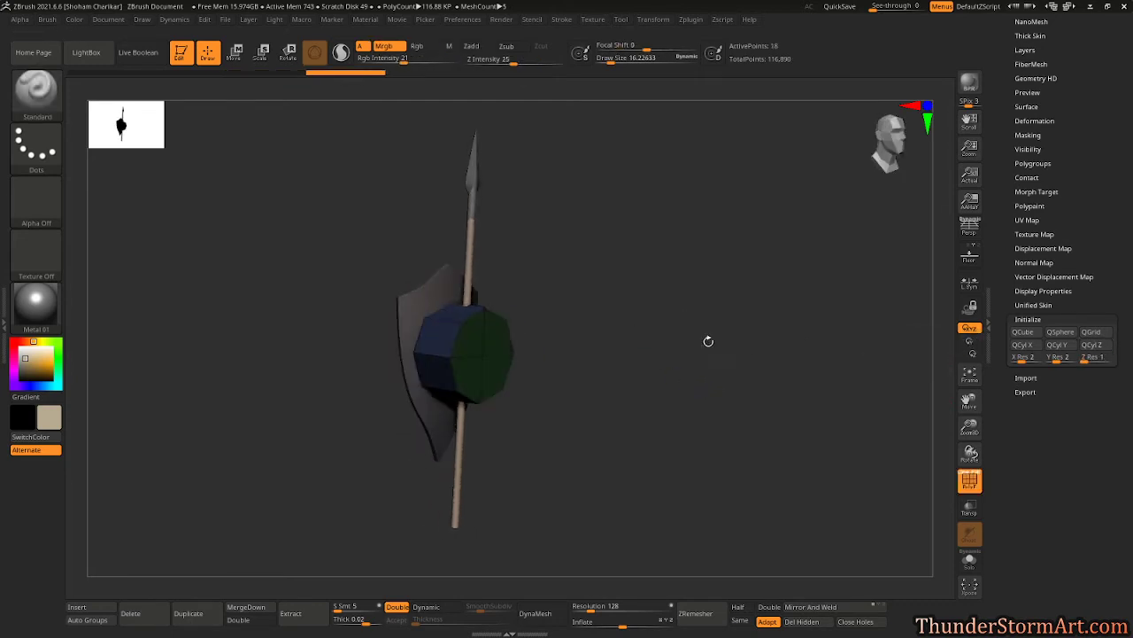
# - Isolate the cylinder and scale it into a wide disc that is very thin along Z
pyautogui.click(968, 567)
pyautogui.keyDown('alt'); pyautogui.moveTo(660, 417); pyautogui.dragTo(718, 390); pyautogui.keyUp('alt')
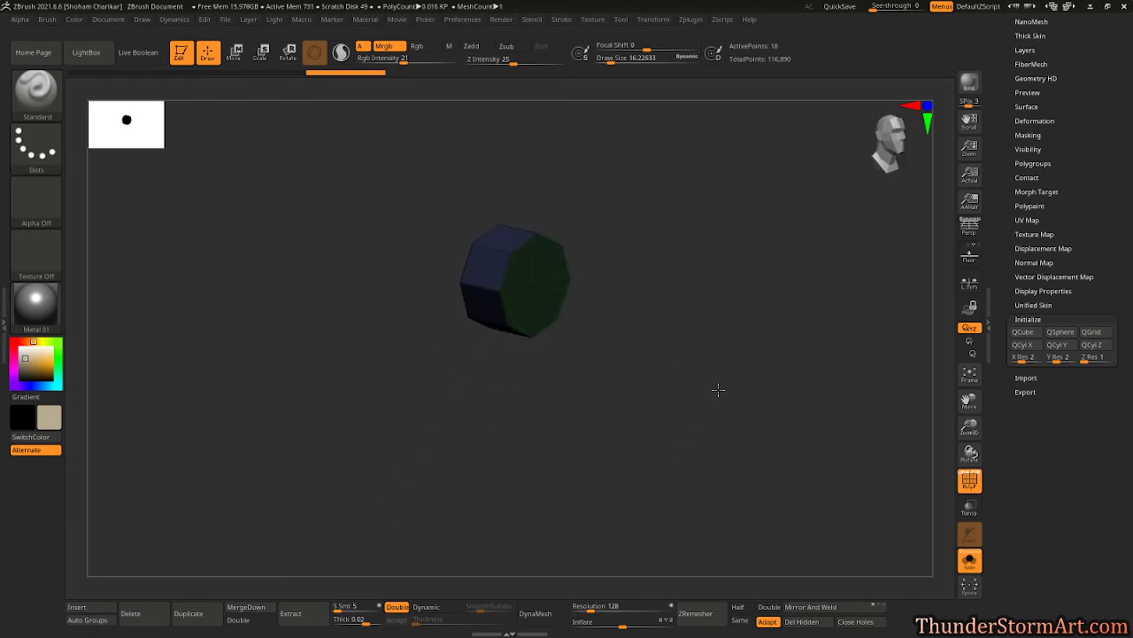
pyautogui.press('w')
pyautogui.press('e')
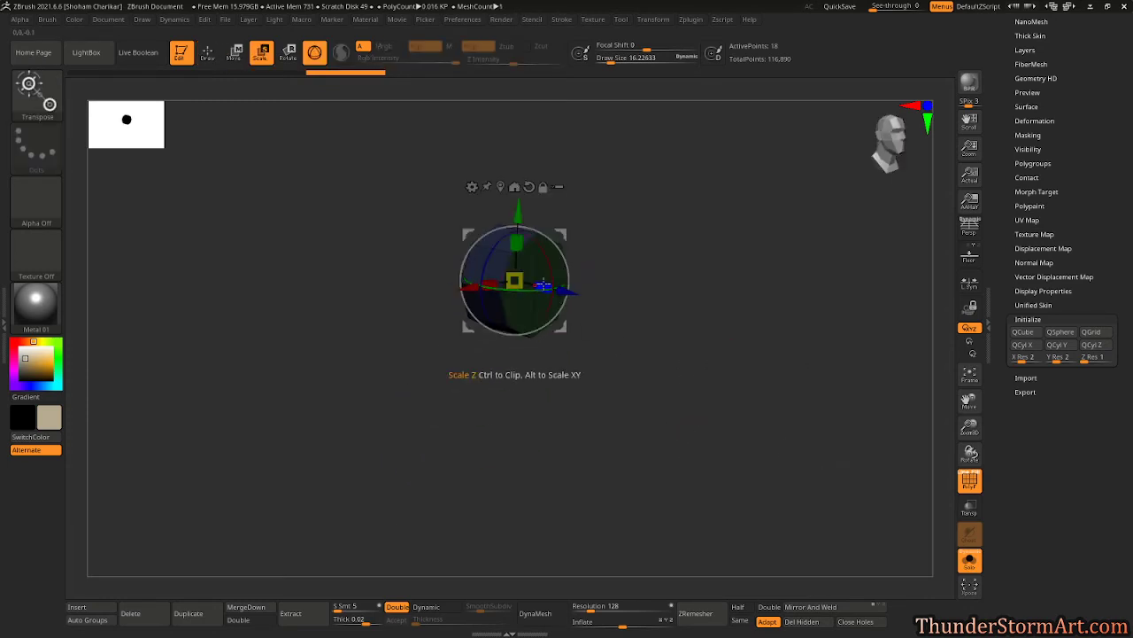
pyautogui.moveTo(544, 285); pyautogui.dragTo(703, 416)
pyautogui.moveTo(679, 370); pyautogui.dragTo(703, 362)
pyautogui.moveTo(547, 290); pyautogui.dragTo(487, 282)
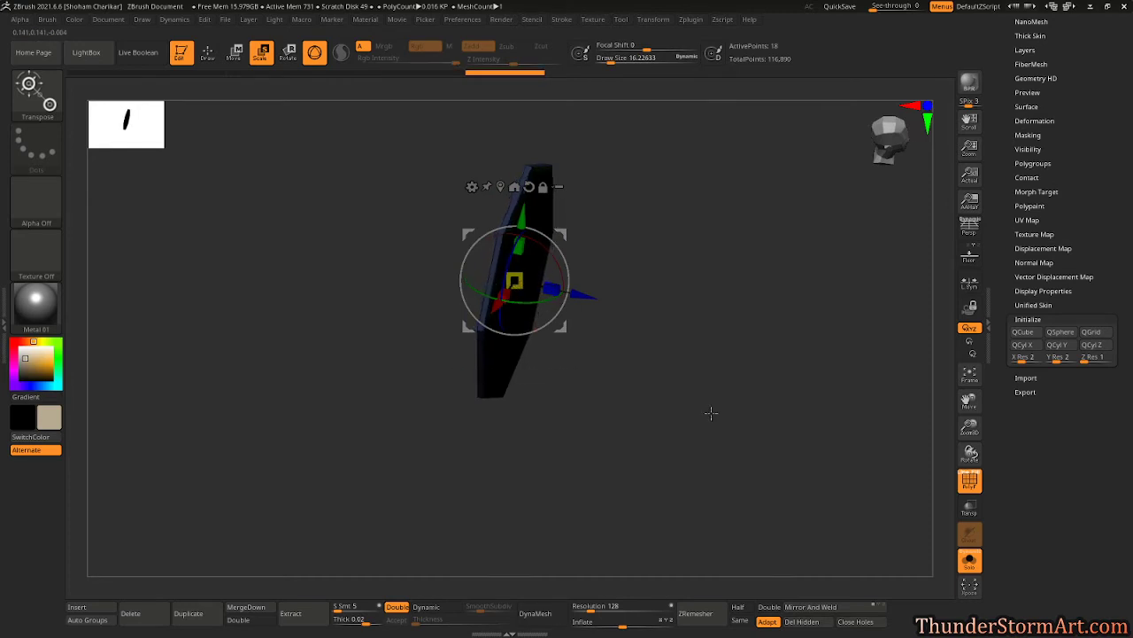
pyautogui.moveTo(711, 413); pyautogui.dragTo(693, 398)
pyautogui.moveTo(497, 341); pyautogui.dragTo(519, 307)
pyautogui.keyDown('alt'); pyautogui.moveTo(775, 395); pyautogui.dragTo(740, 358); pyautogui.keyUp('alt')
# - Crease the disc's edges along its polygroup borders with Crease PG
pyautogui.scroll(5, 1112, 247)
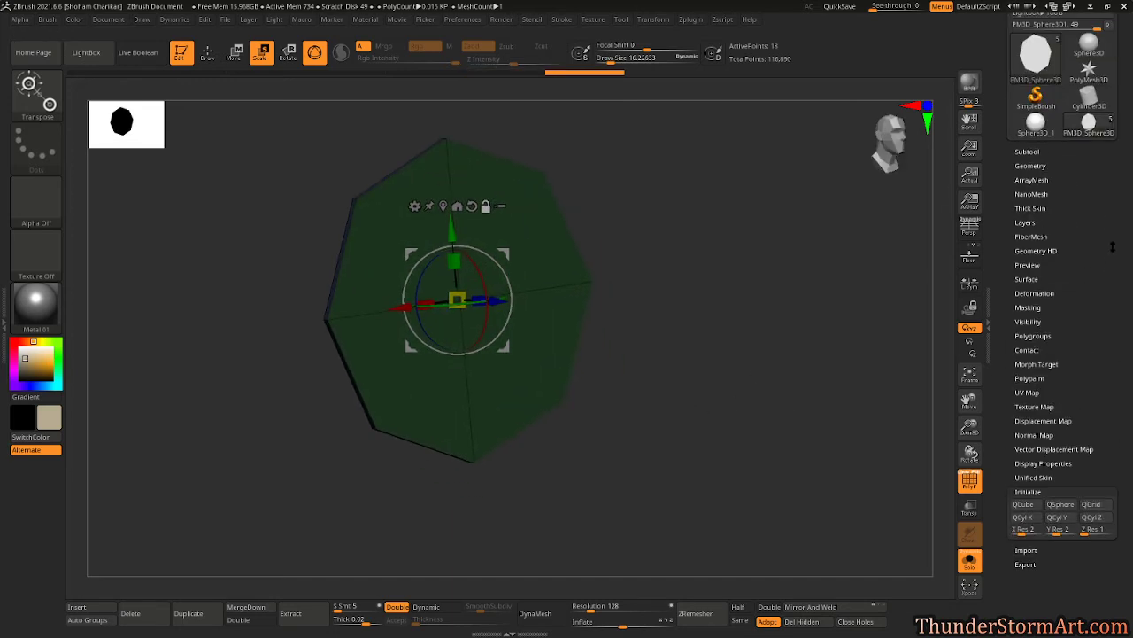
pyautogui.click(1028, 165)
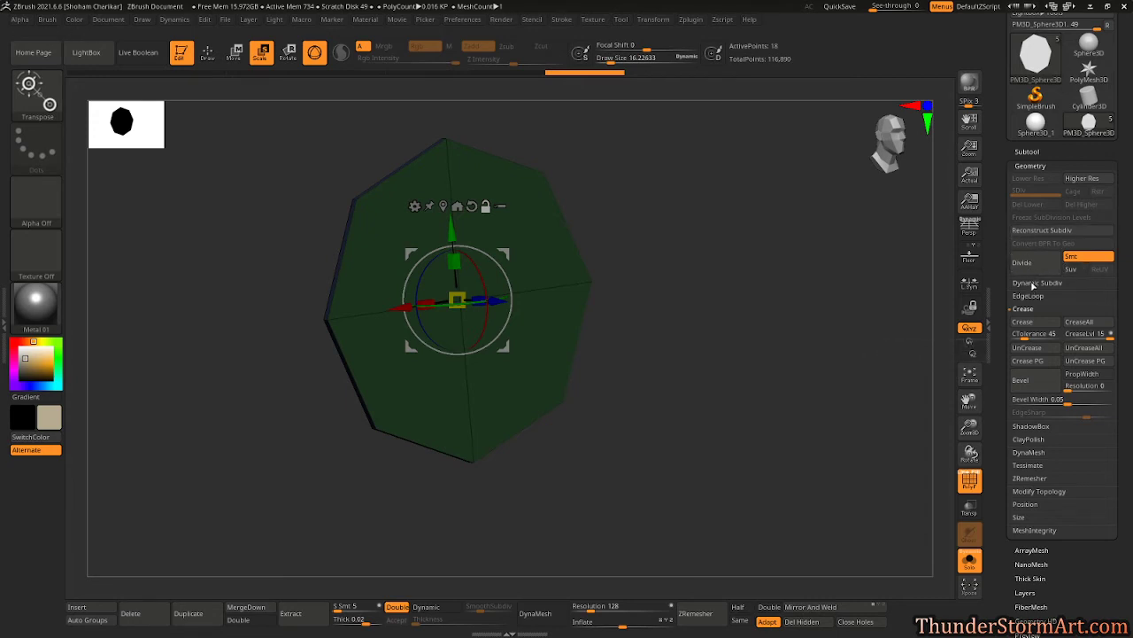
pyautogui.click(1040, 362)
pyautogui.moveTo(758, 321); pyautogui.dragTo(732, 328)
pyautogui.press('q')
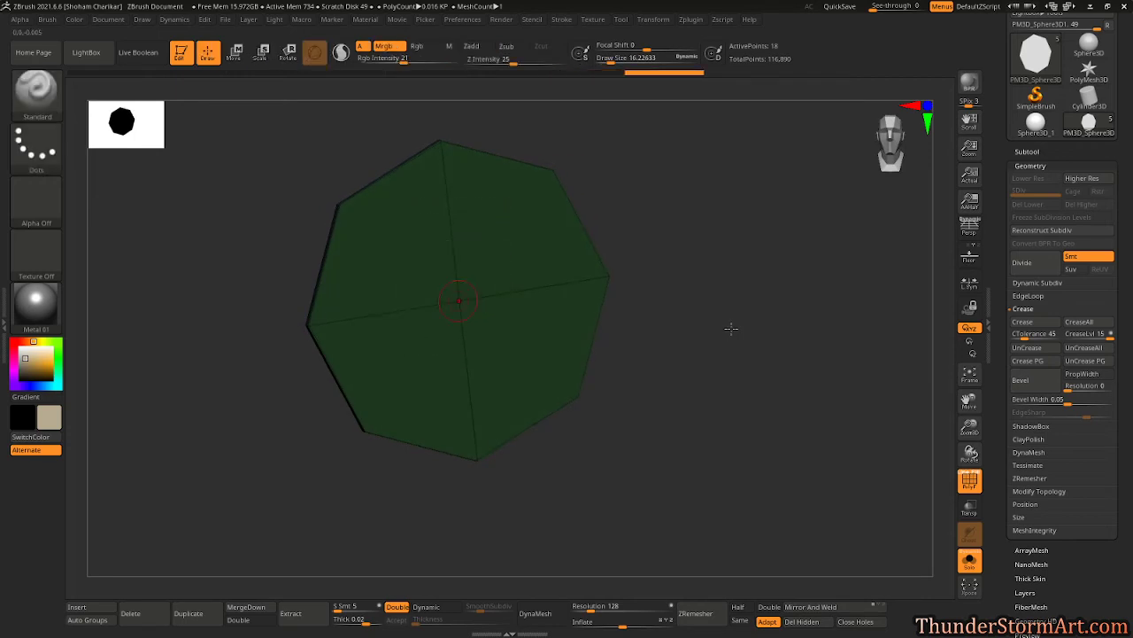
# - Test the creased disc by subdividing it to level 5, and return to level 1 with the higher levels deleted
pyautogui.hotkey('shift', 'f')
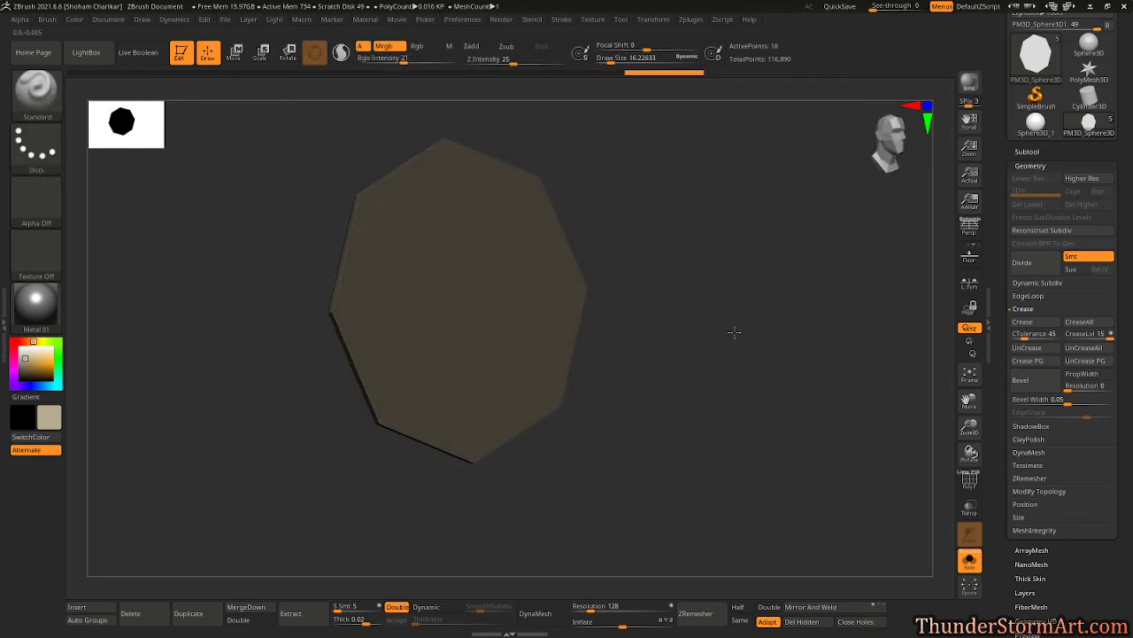
pyautogui.hotkey('ctrl', 'd')
pyautogui.keyDown('alt'); pyautogui.moveTo(741, 367); pyautogui.dragTo(682, 406); pyautogui.keyUp('alt')
pyautogui.hotkey('ctrl', 'd')
pyautogui.hotkey('ctrl', 'd')
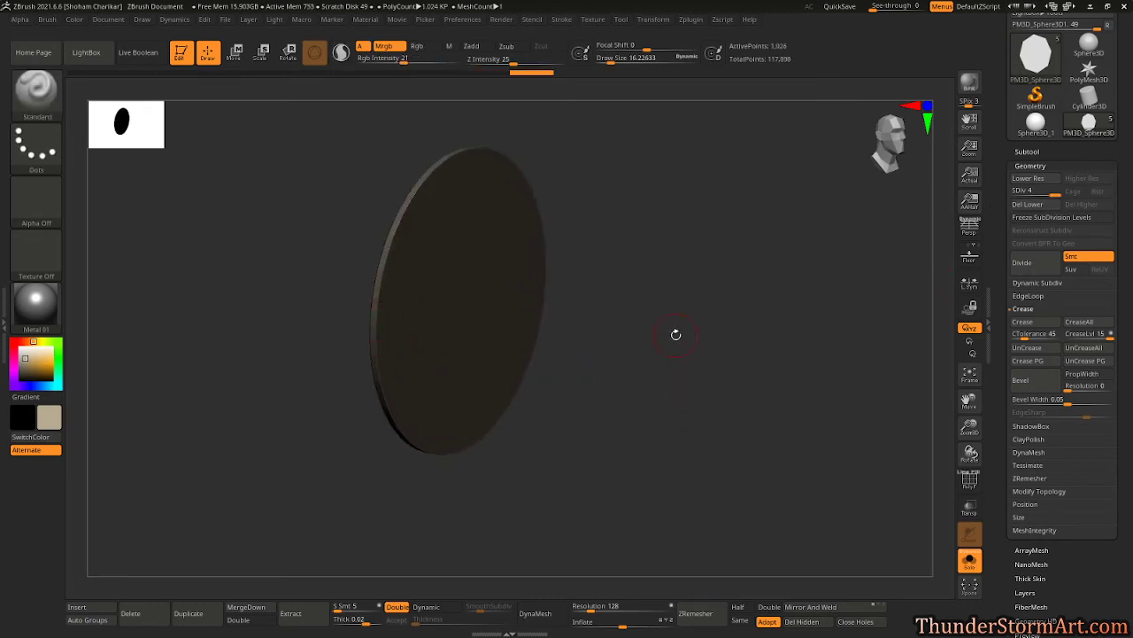
pyautogui.moveTo(675, 334); pyautogui.dragTo(678, 327)
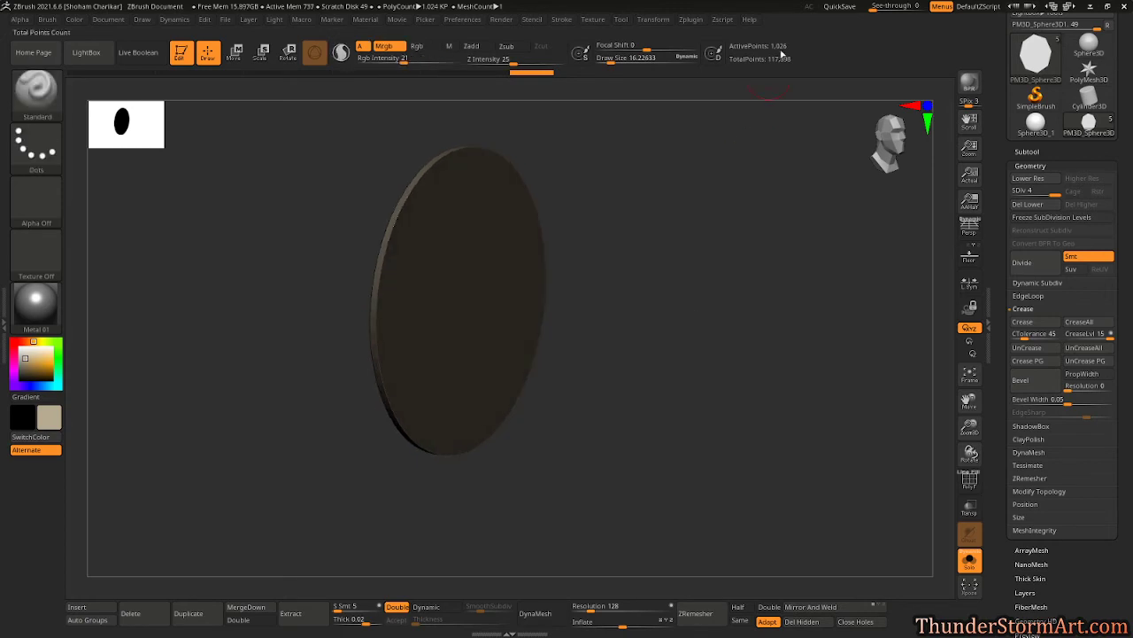
pyautogui.hotkey('ctrl', 'd')
pyautogui.moveTo(696, 339)
pyautogui.mouseDown()
pyautogui.moveTo(717, 354)
pyautogui.moveTo(600, 384)
pyautogui.moveTo(676, 384)
pyautogui.moveTo(658, 384)
pyautogui.moveTo(670, 405)
pyautogui.moveTo(656, 398)
pyautogui.mouseUp()
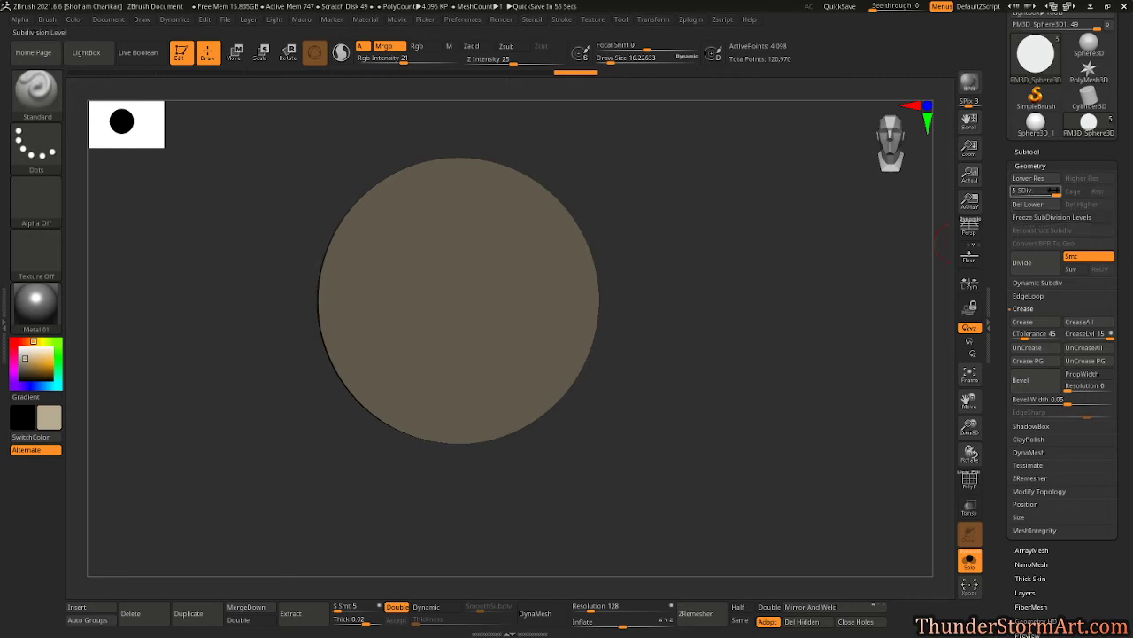
pyautogui.moveTo(1041, 192); pyautogui.dragTo(994, 193)
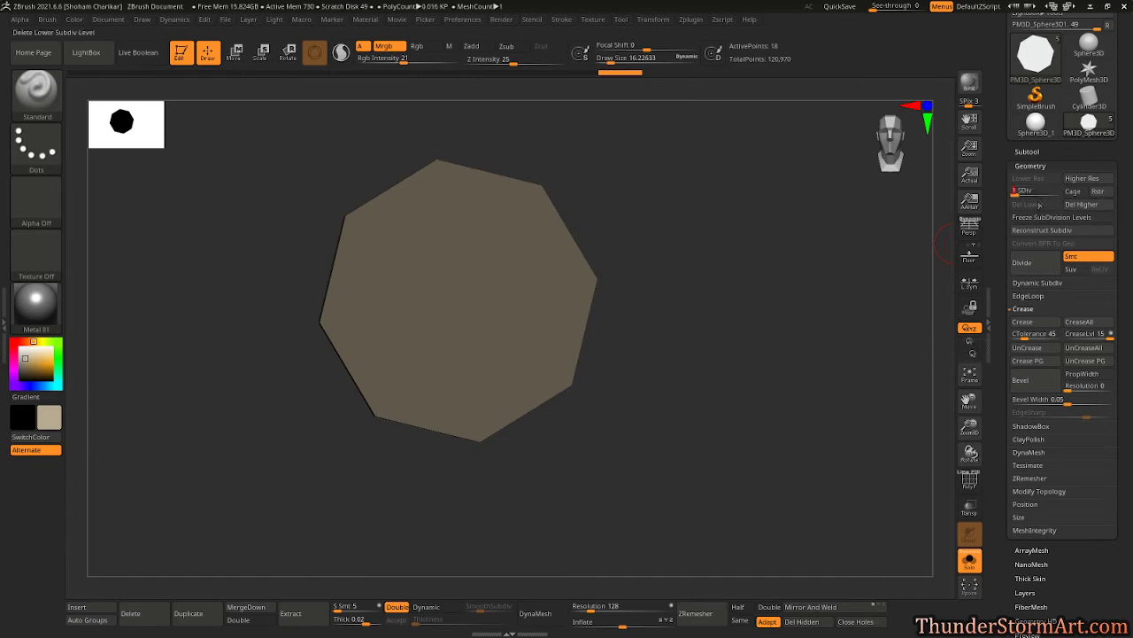
pyautogui.click(1082, 204)
# - Duplicate the disc subtool and rename the shield subtool as kite_shield
pyautogui.click(1029, 151)
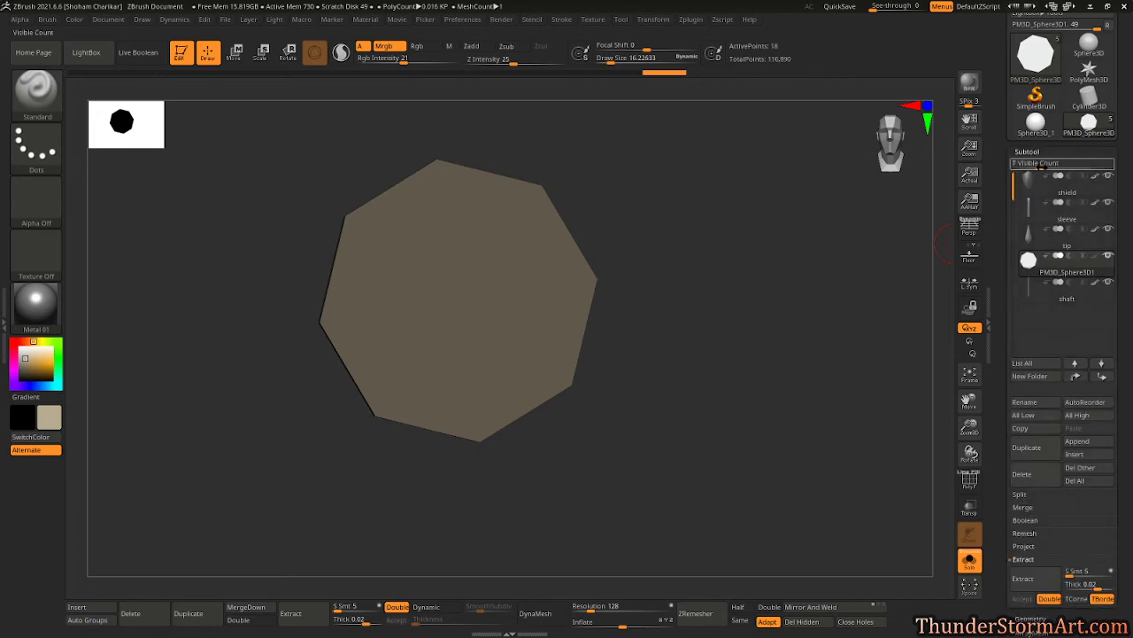
pyautogui.click(1028, 447)
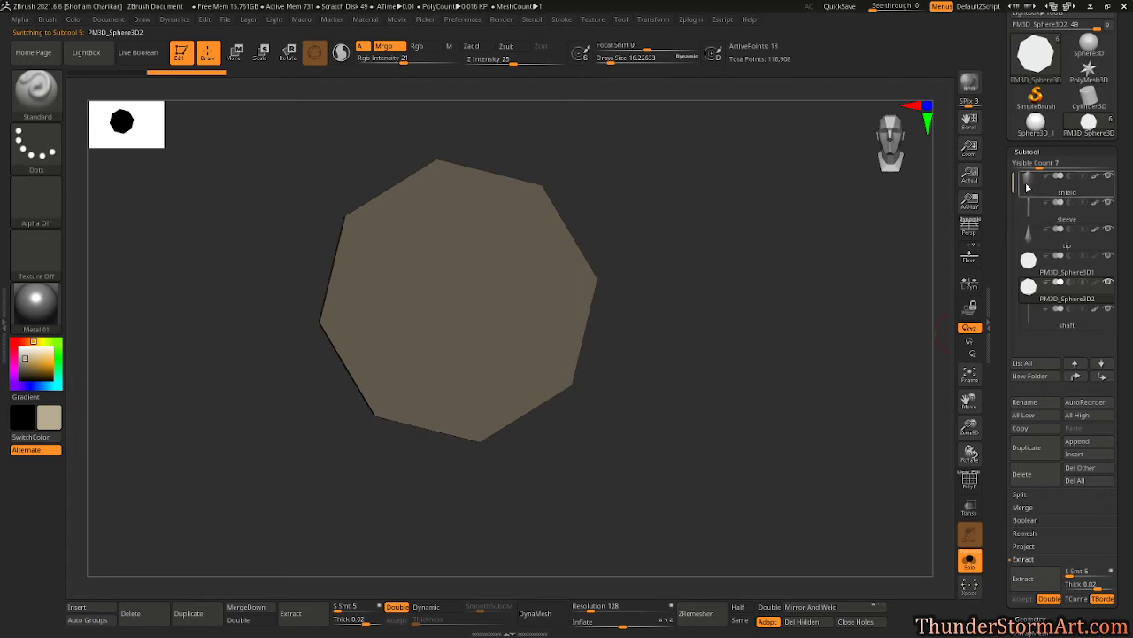
pyautogui.click(1029, 184)
pyautogui.click(1025, 402)
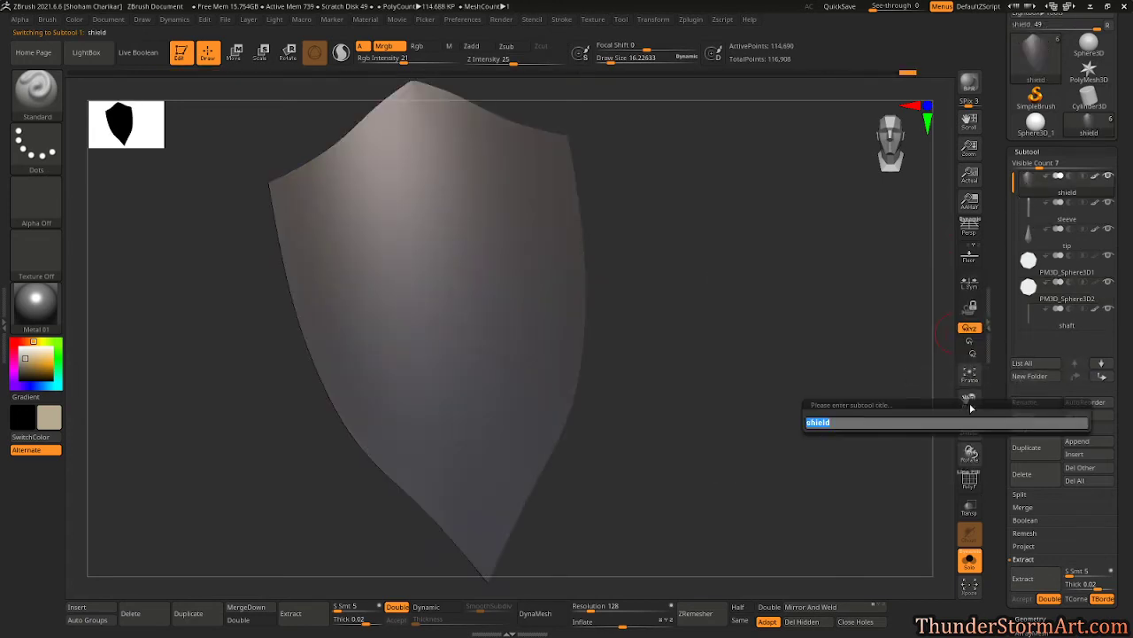
pyautogui.click(820, 424)
pyautogui.write('kite')
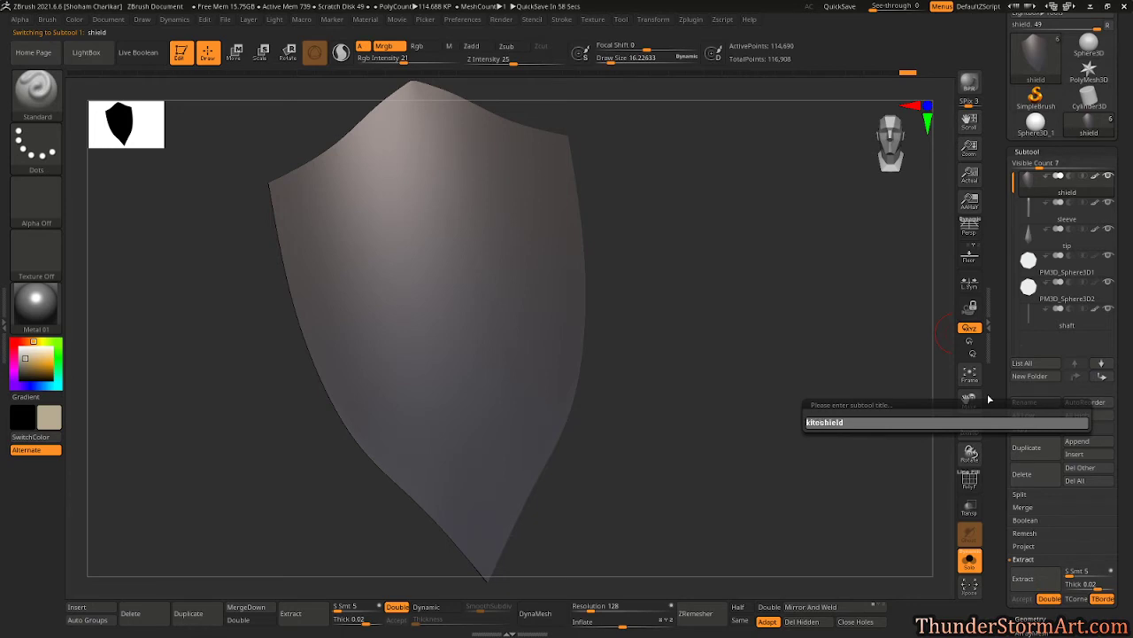
pyautogui.write('_')
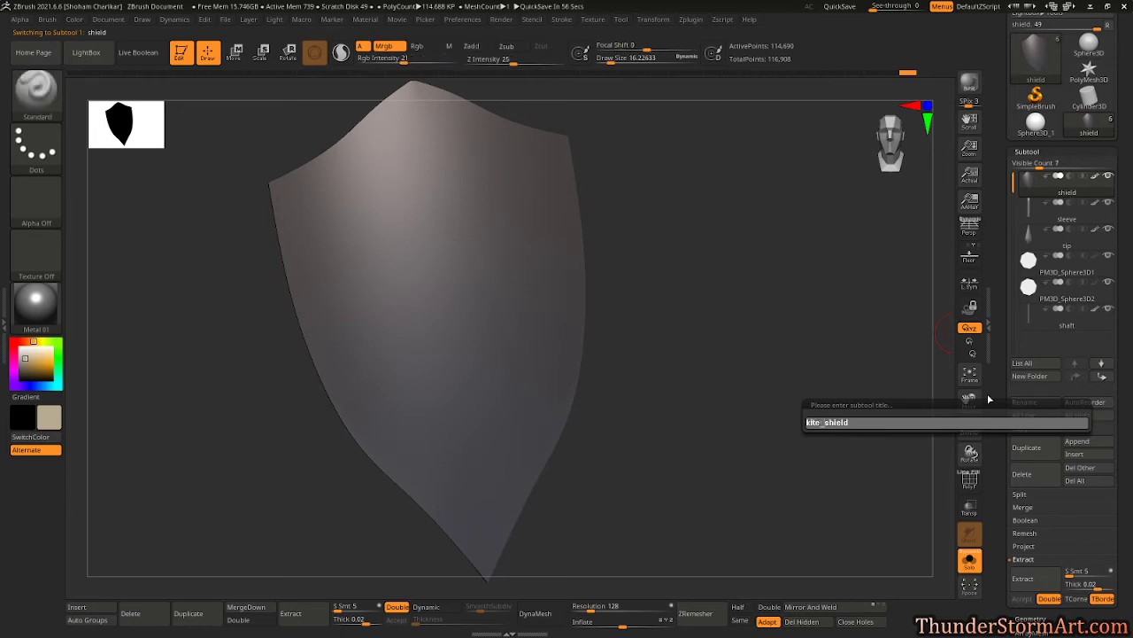
pyautogui.press('Return')
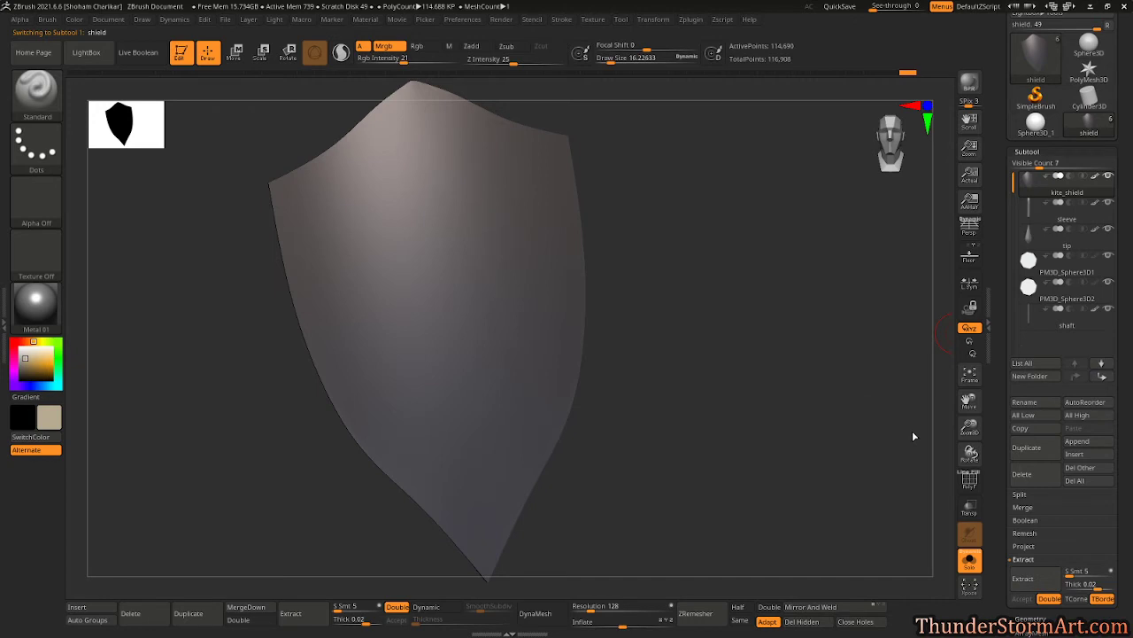
# - Rename the original disc subtool as buckler_rim
pyautogui.click(1026, 262)
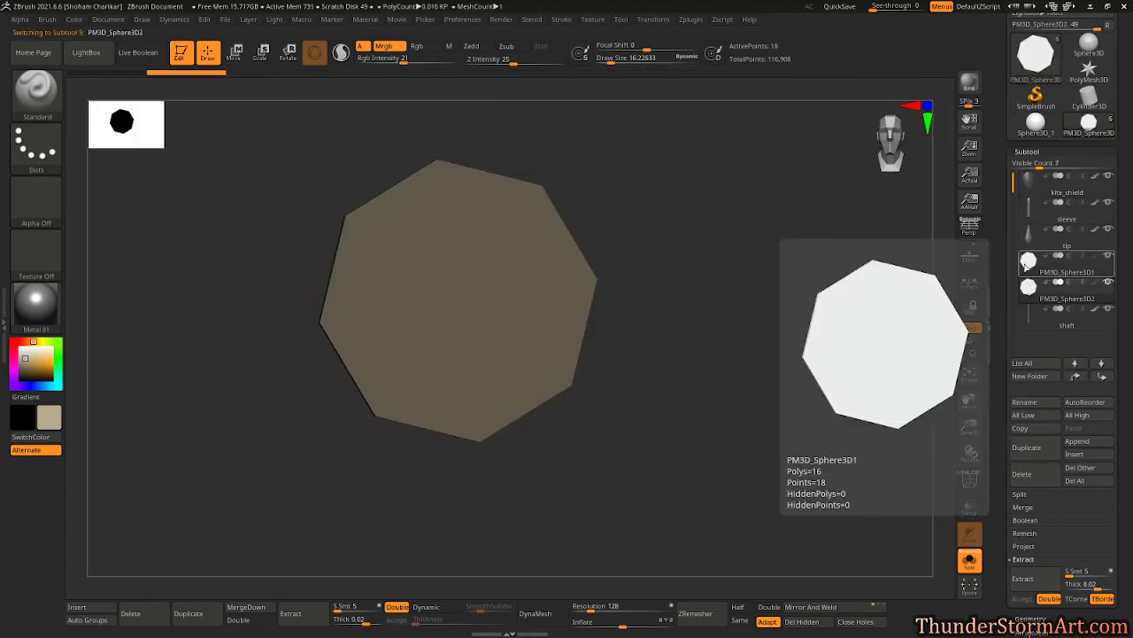
pyautogui.click(1027, 403)
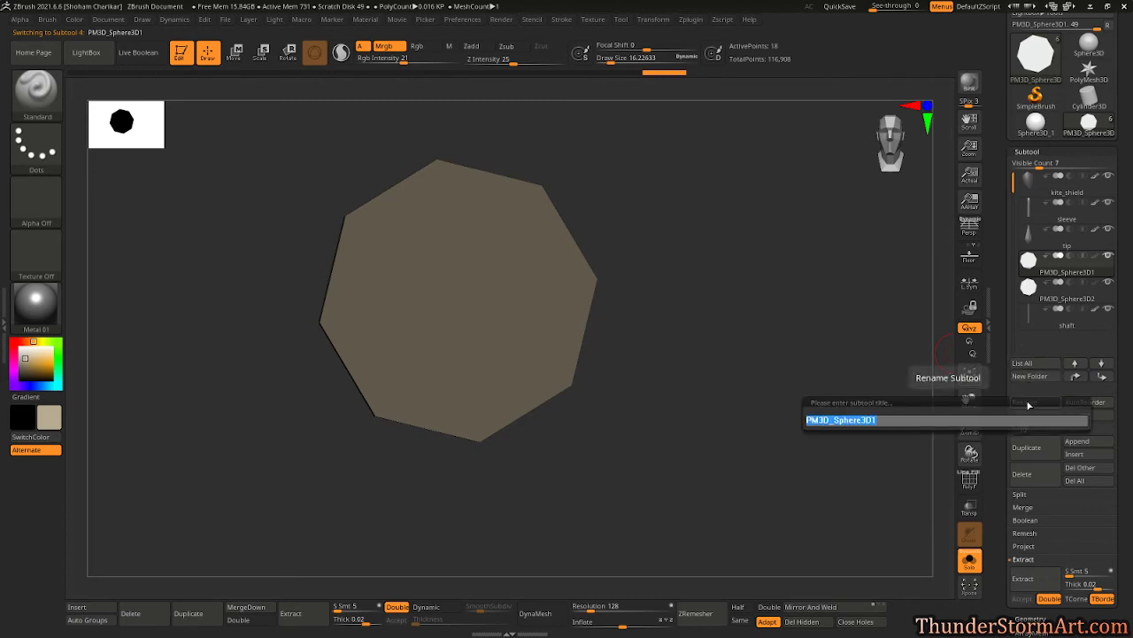
pyautogui.write('buckler_rim')
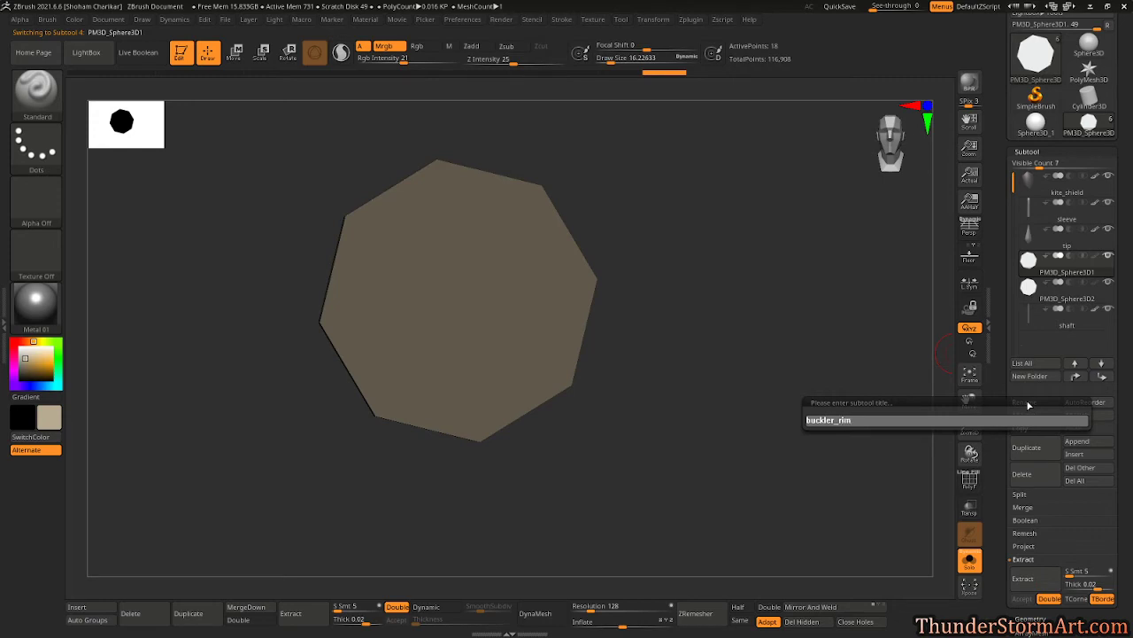
pyautogui.press('Return')
# - Rename the duplicated disc subtool as bucker_wood
pyautogui.click(1067, 292)
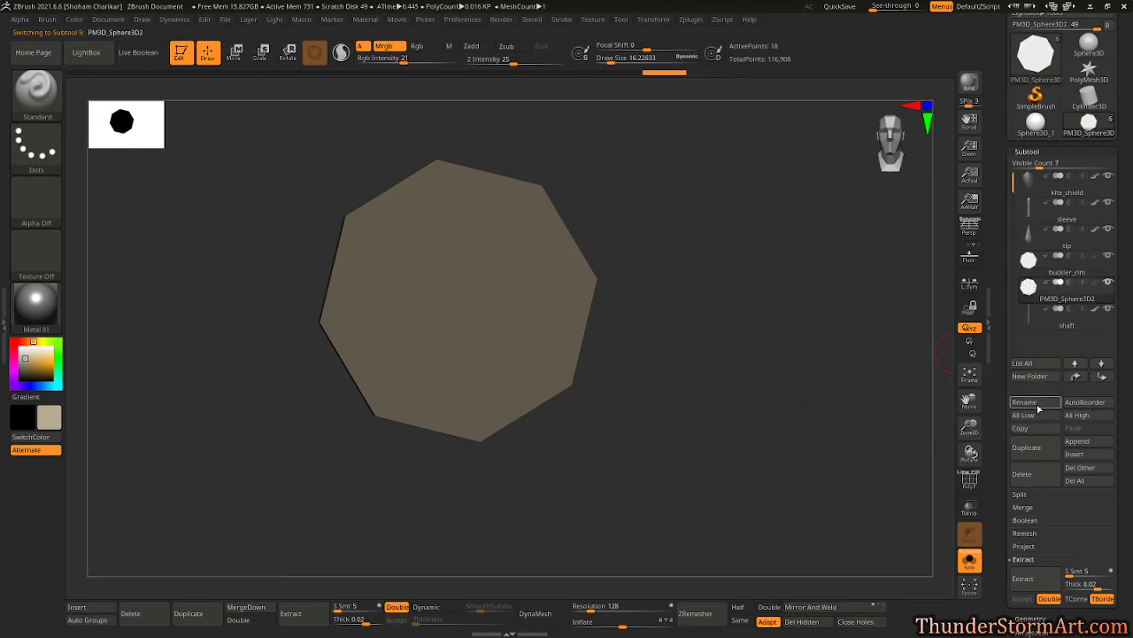
pyautogui.click(1025, 402)
pyautogui.write('buc')
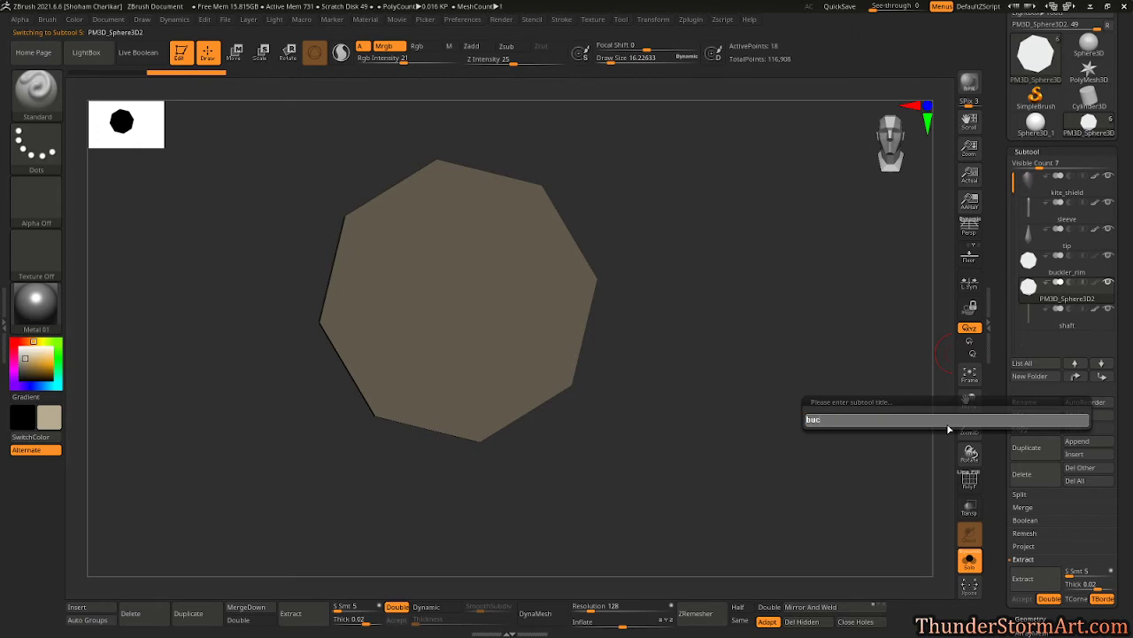
pyautogui.write('ker_wood')
pyautogui.press('Return')
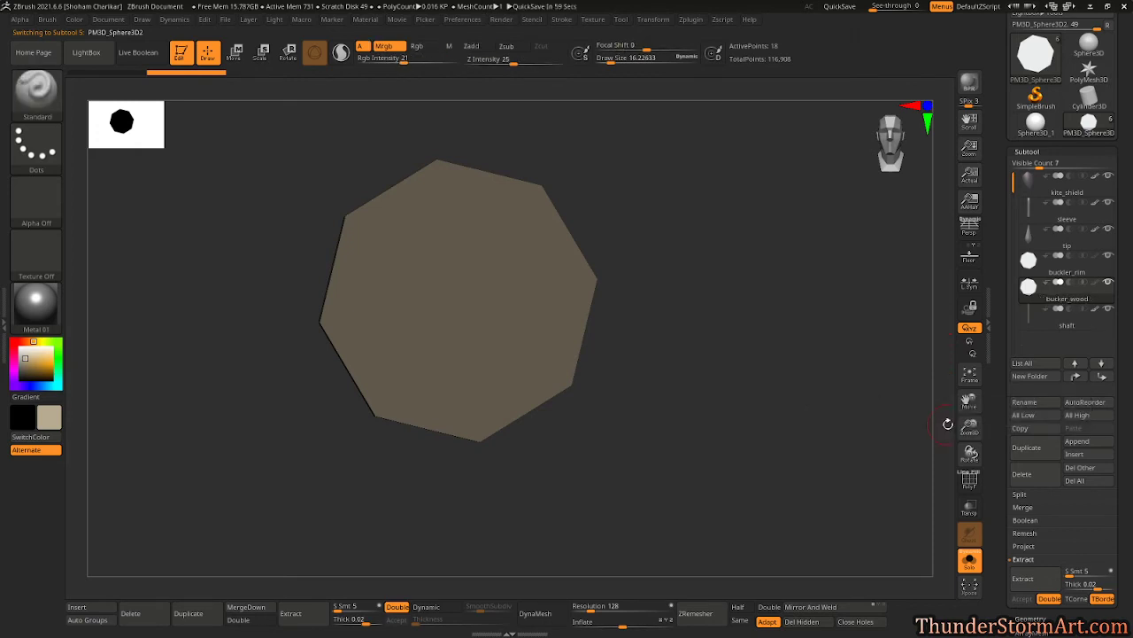
# - Switch to the ZModeler brush and set its polygon action to Inset with the Polygroup All target
pyautogui.keyDown('alt'); pyautogui.moveTo(695, 264); pyautogui.dragTo(726, 295); pyautogui.keyUp('alt')
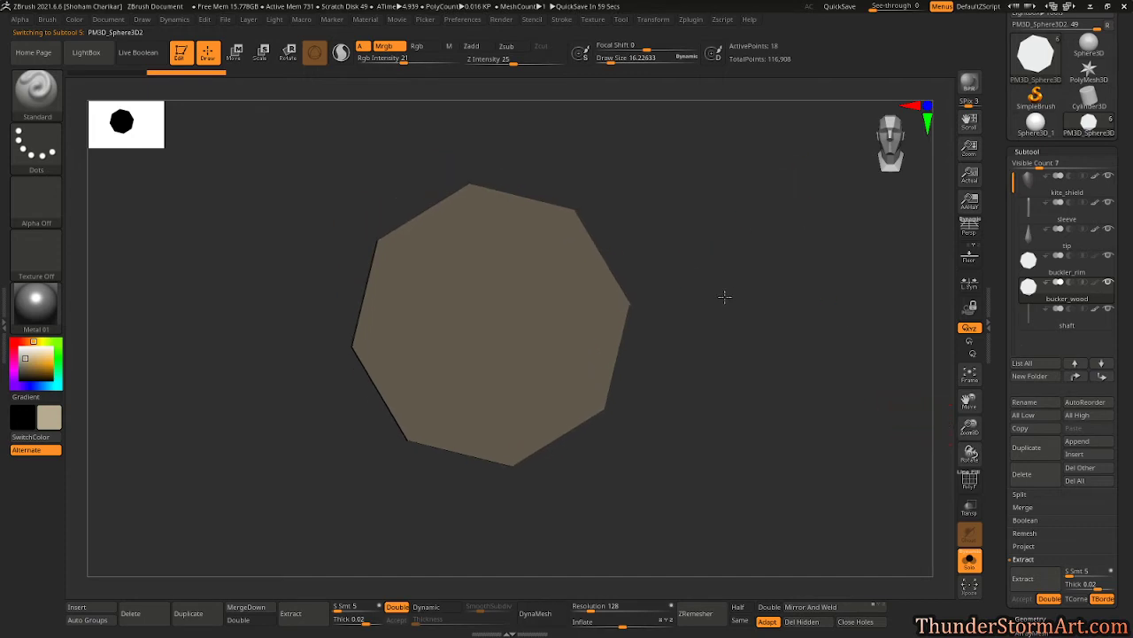
pyautogui.moveTo(678, 358); pyautogui.dragTo(711, 313)
pyautogui.hotkey('shift', 'f')
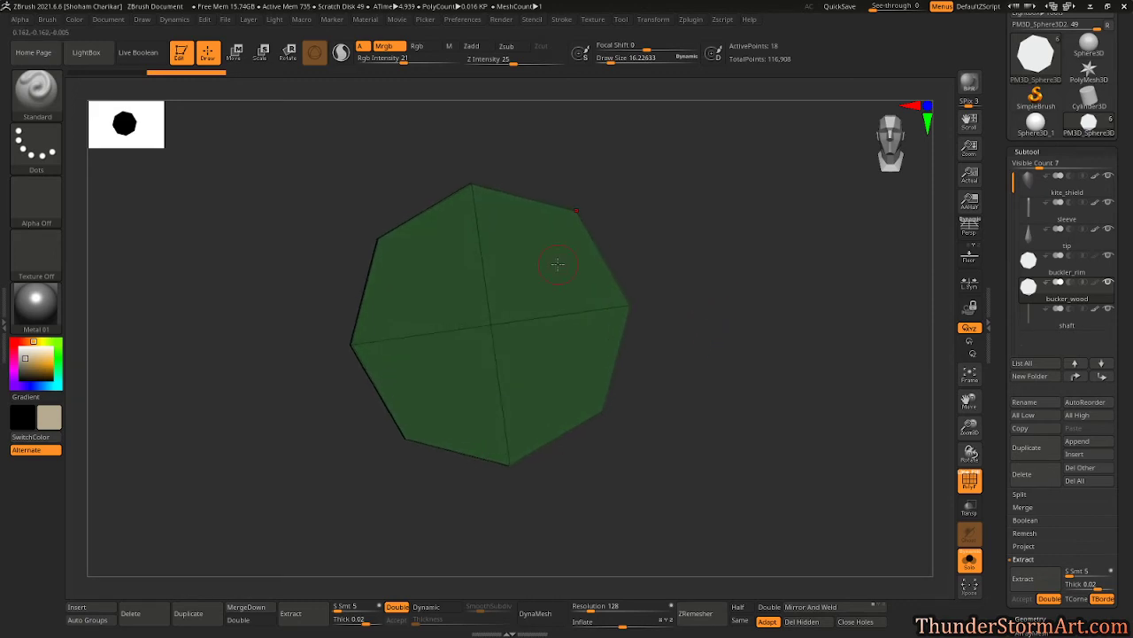
pyautogui.press('b')
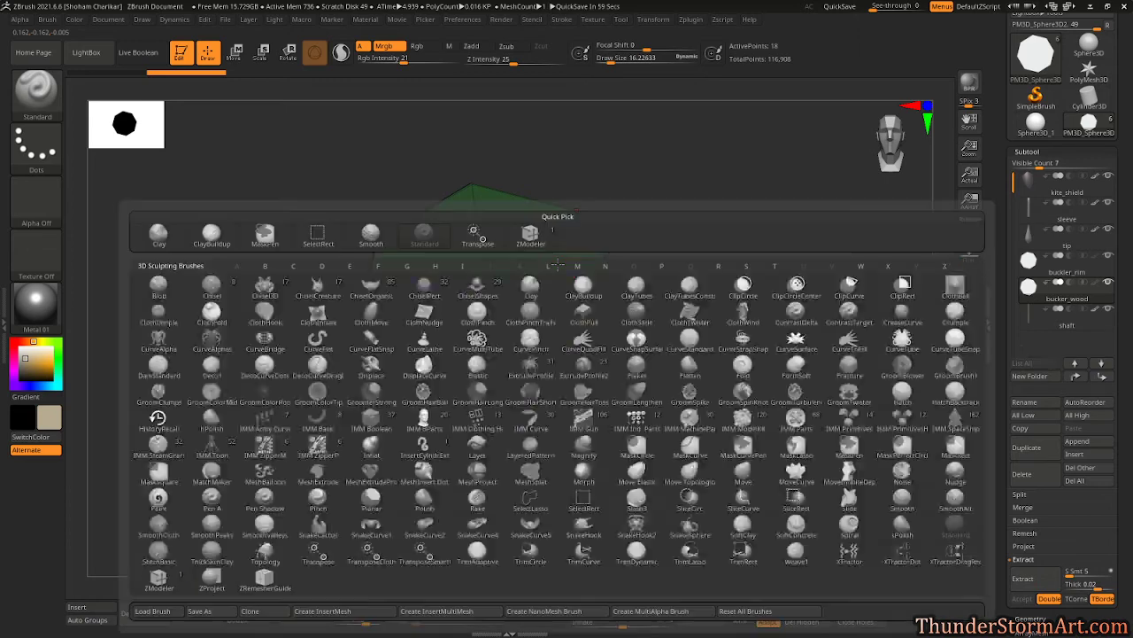
pyautogui.press('z')
pyautogui.press('m')
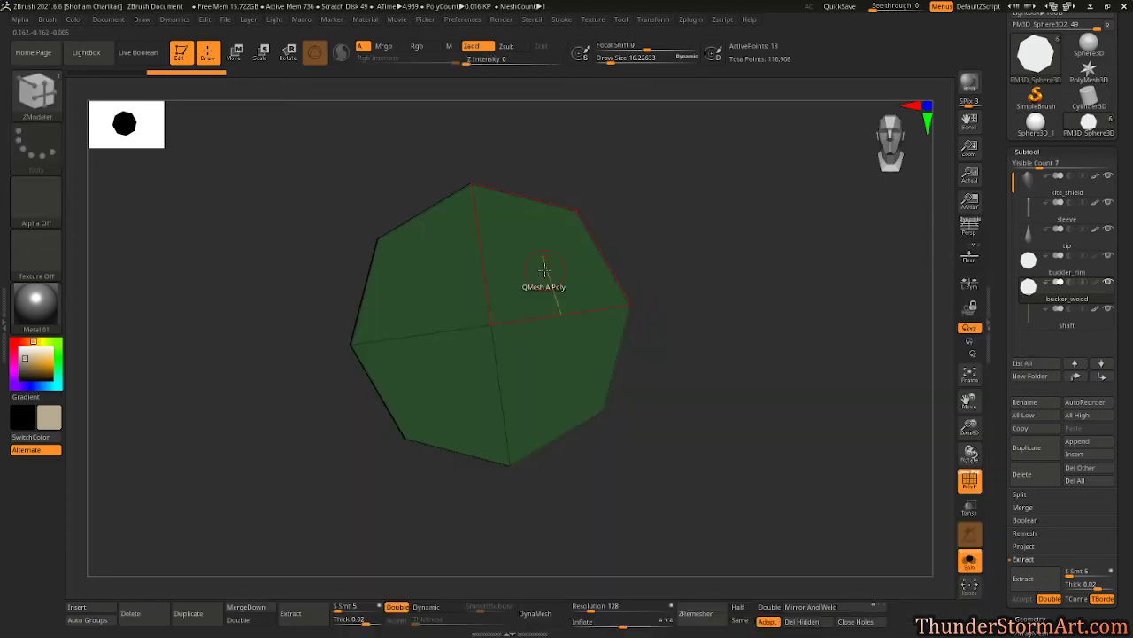
pyautogui.moveTo(764, 278)
pyautogui.mouseDown()
pyautogui.moveTo(736, 301)
pyautogui.moveTo(658, 288)
pyautogui.moveTo(775, 286)
pyautogui.mouseUp()
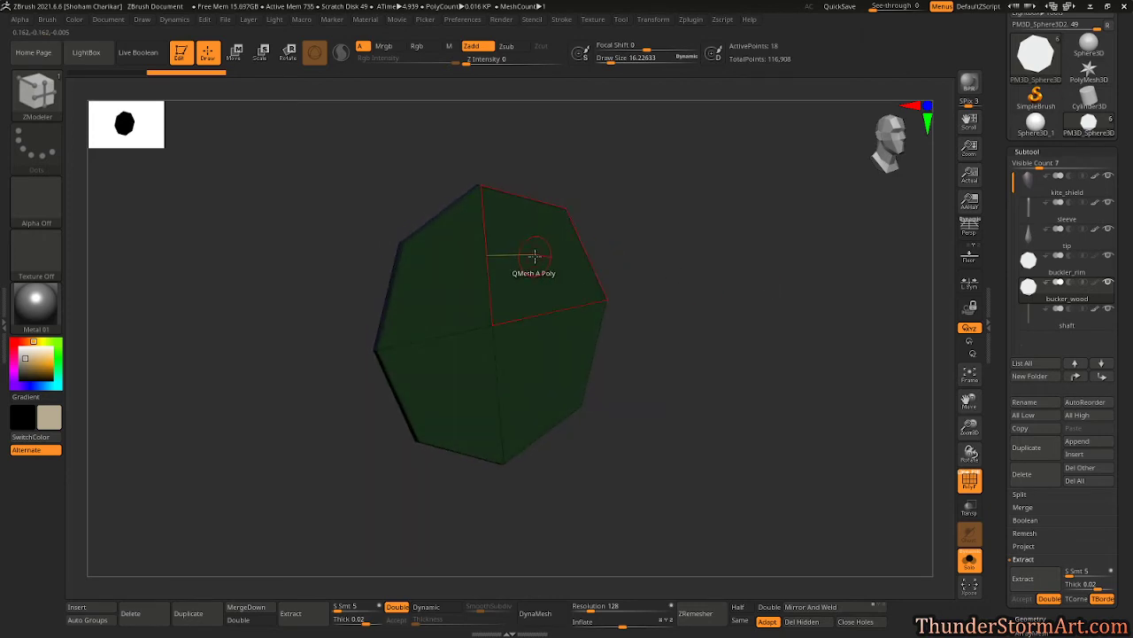
pyautogui.press('space')
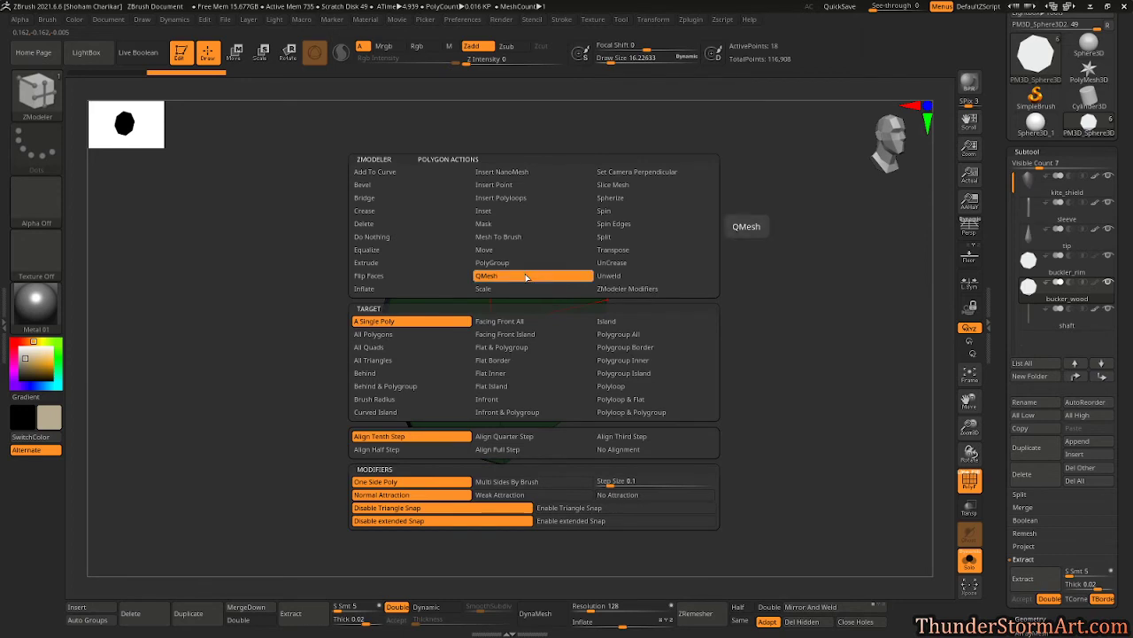
pyautogui.click(492, 213)
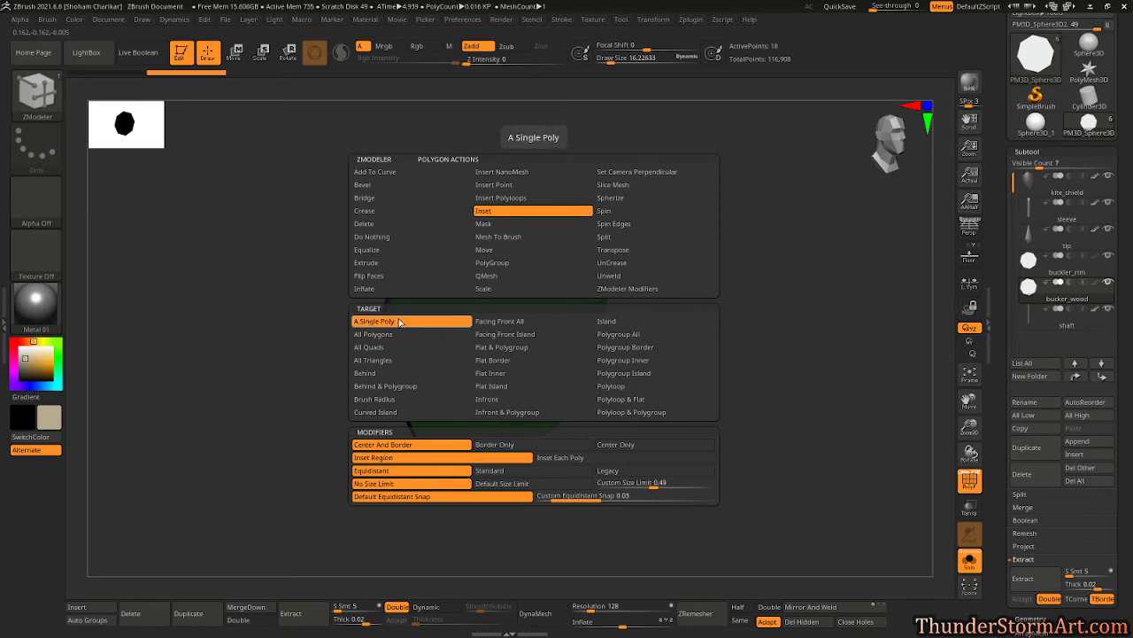
pyautogui.click(630, 335)
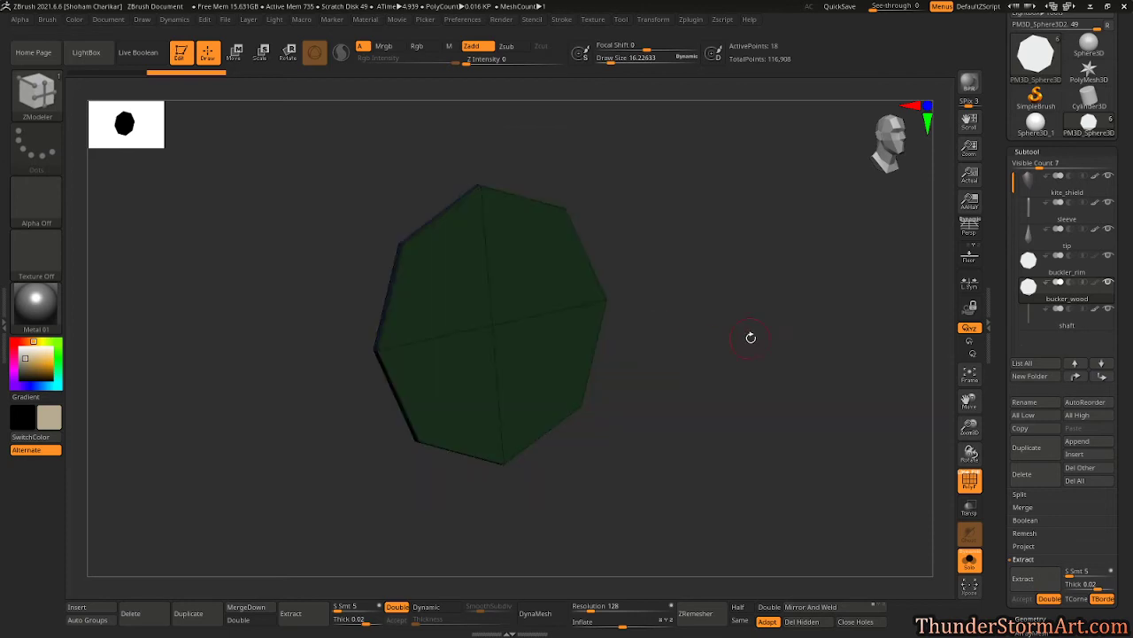
# - Inset the front and back faces of the bucker_wood disc with Inset Polygroup All, leaving an even border band around a smaller central octagon
pyautogui.moveTo(535, 262); pyautogui.dragTo(714, 354)
pyautogui.hotkey('ctrl', 'z')
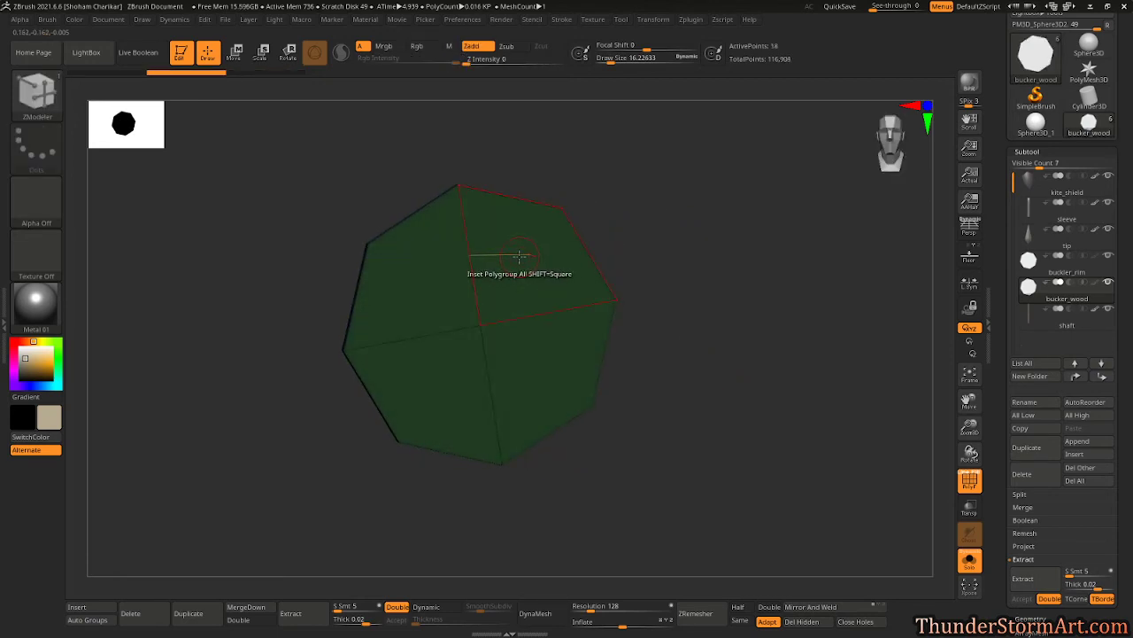
pyautogui.press('space')
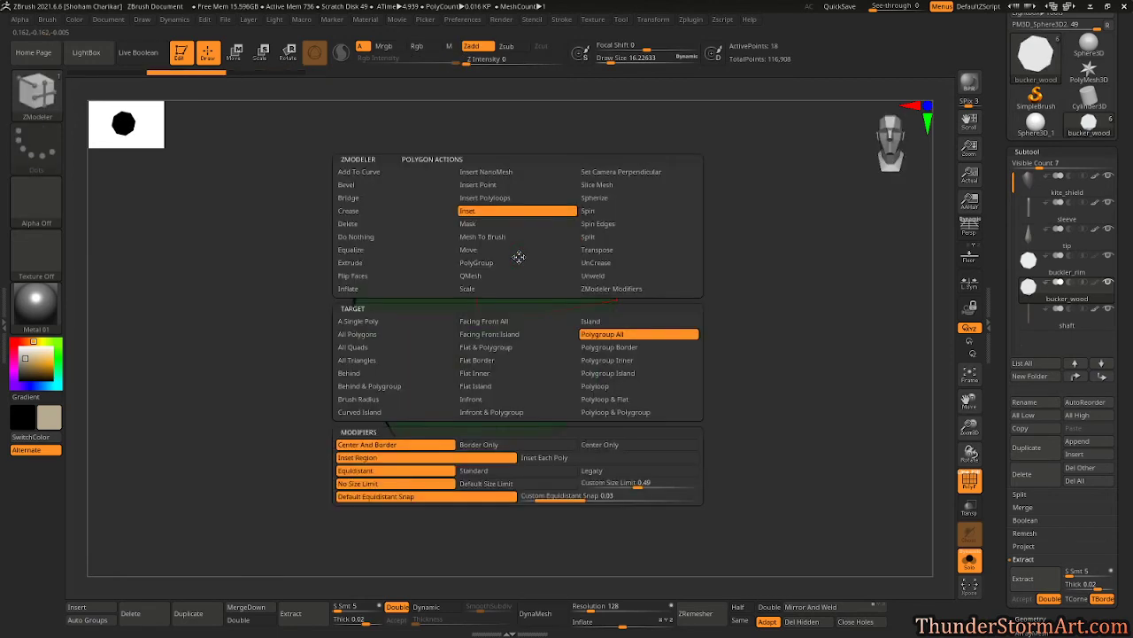
pyautogui.click(603, 334)
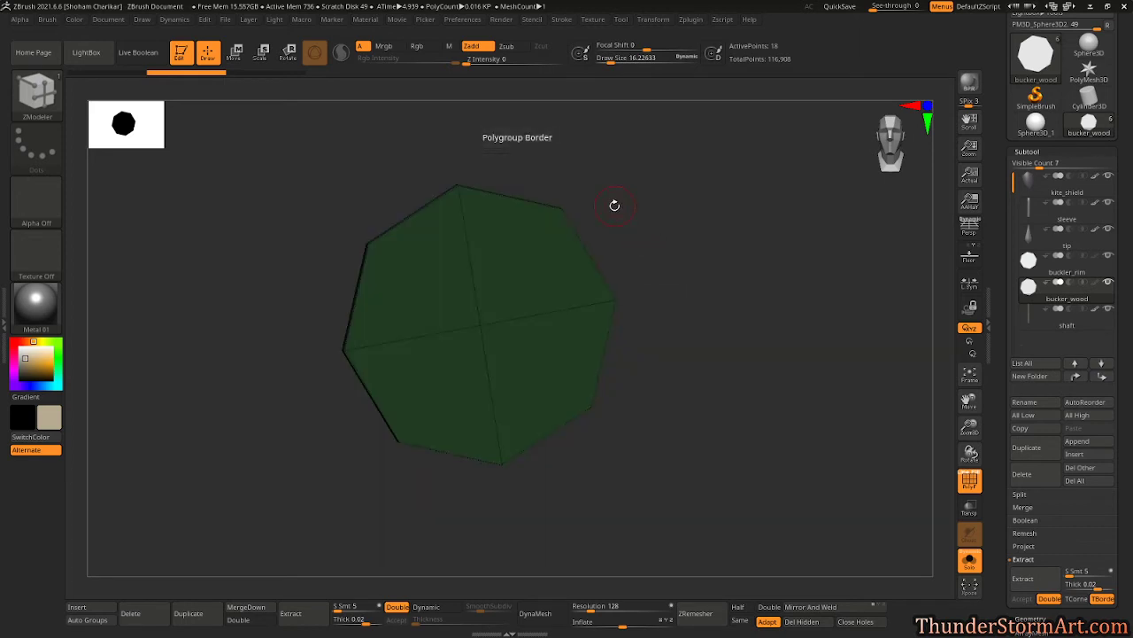
pyautogui.moveTo(528, 258); pyautogui.dragTo(516, 277)
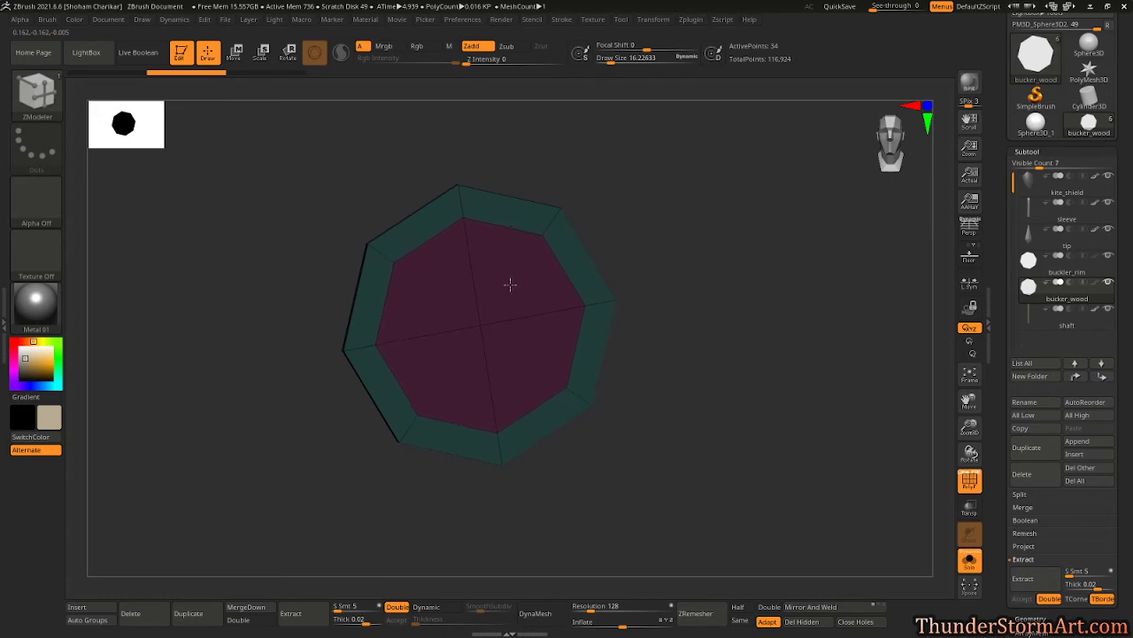
pyautogui.moveTo(655, 304); pyautogui.dragTo(717, 299)
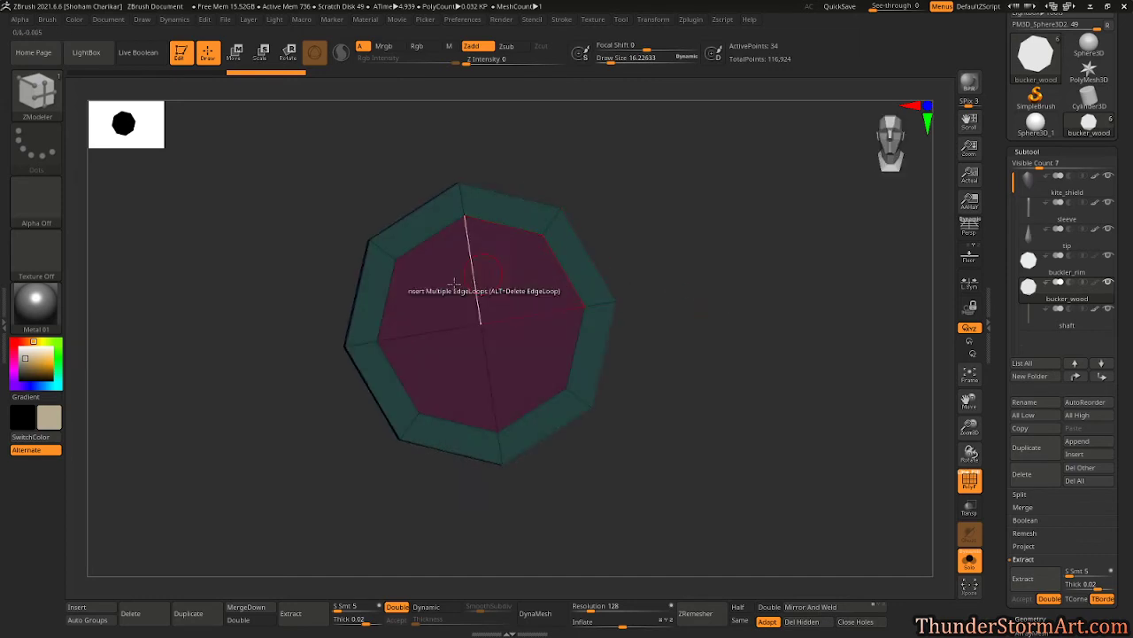
# - Push the inset central faces through the disc with QMesh on Polygroup All to cut an open octagonal hole
pyautogui.press('space')
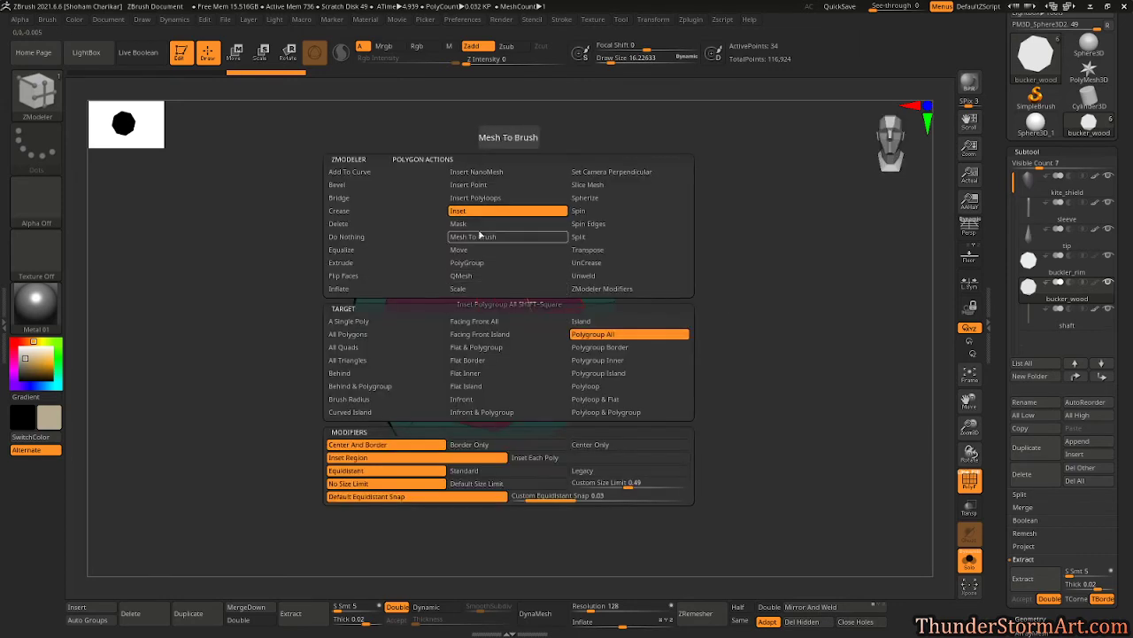
pyautogui.click(467, 276)
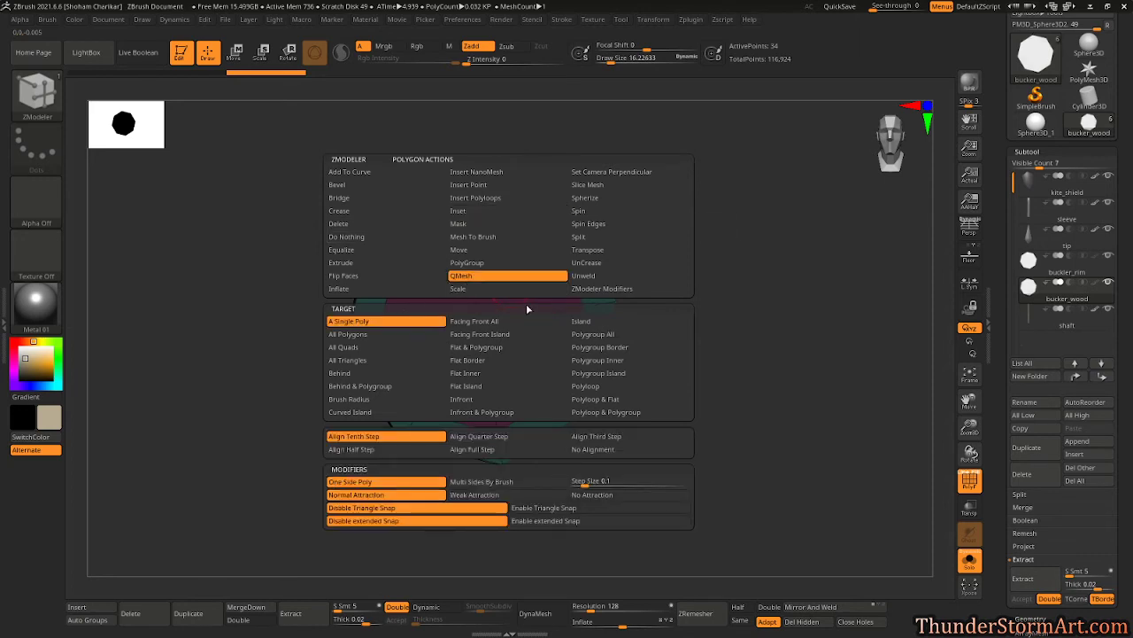
pyautogui.click(596, 333)
pyautogui.moveTo(767, 316); pyautogui.dragTo(797, 316)
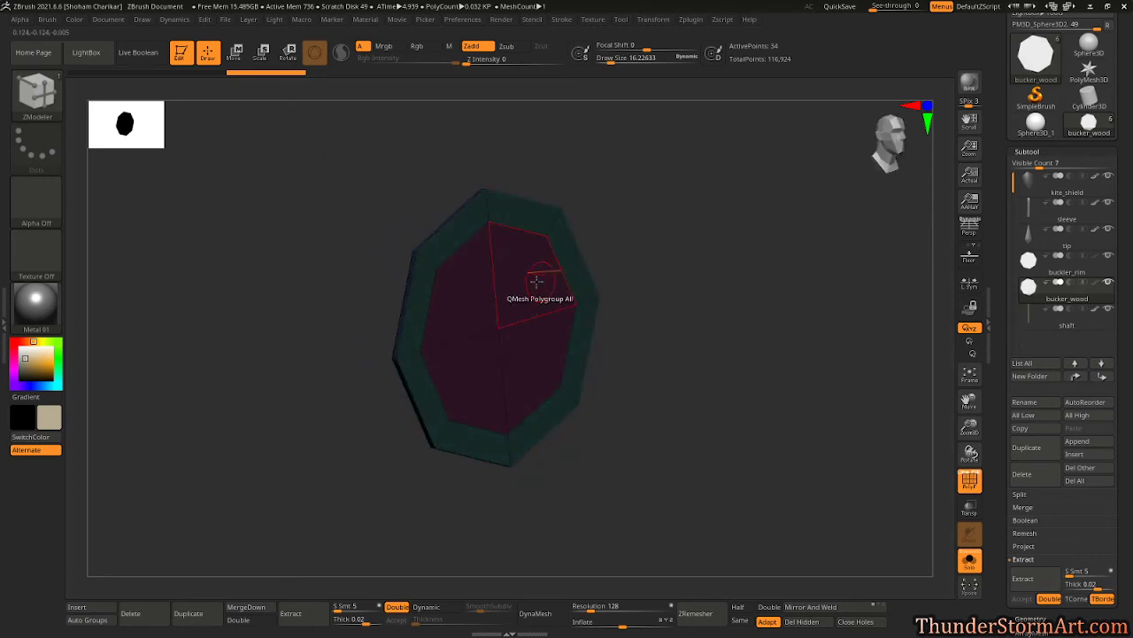
pyautogui.moveTo(522, 289); pyautogui.dragTo(515, 287)
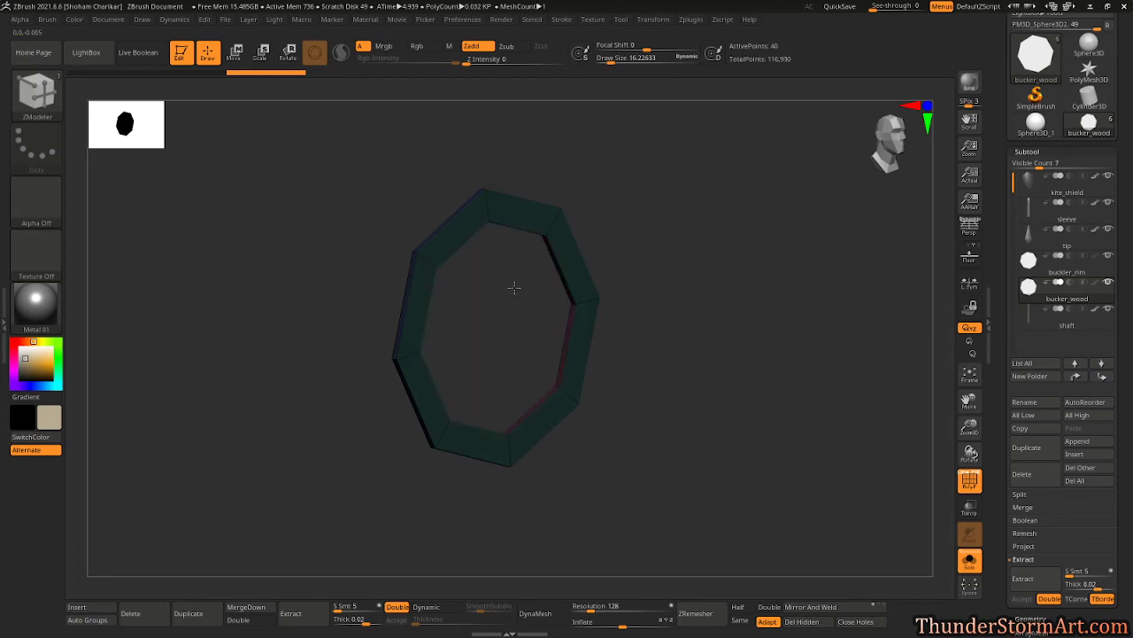
pyautogui.moveTo(684, 339); pyautogui.dragTo(697, 301)
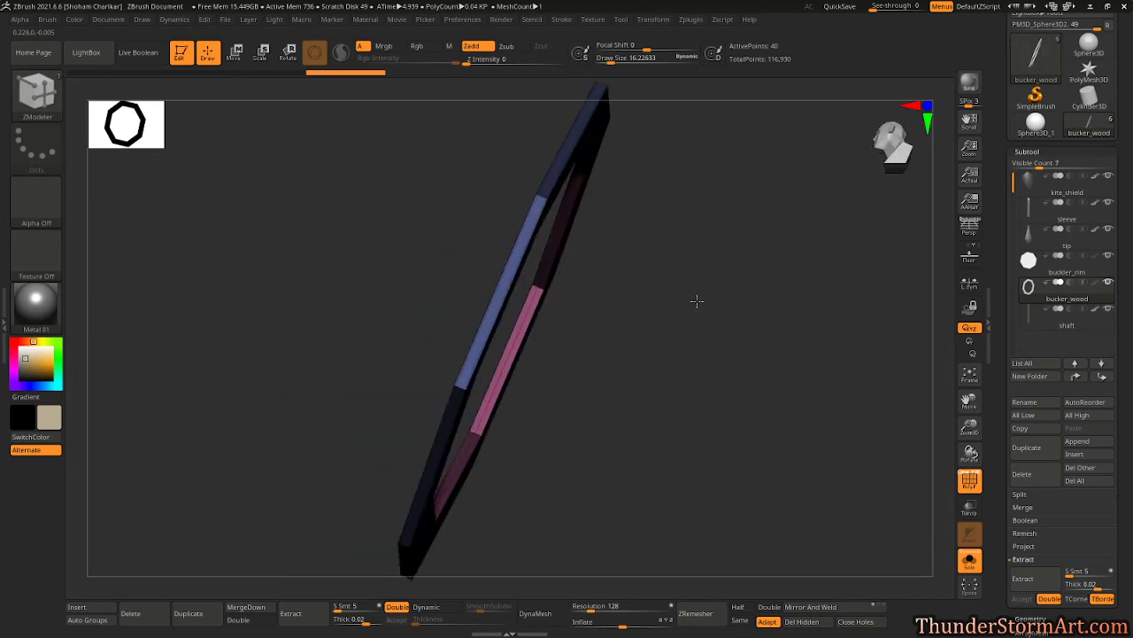
# - Set the ZModeler edge action to Insert with the Single EdgeLoop target and delete the extra edge loop on the hole's inner wall
pyautogui.press('space')
pyautogui.click(519, 329)
pyautogui.moveTo(700, 339)
pyautogui.mouseDown()
pyautogui.moveTo(709, 349)
pyautogui.moveTo(691, 347)
pyautogui.mouseUp()
pyautogui.press('space')
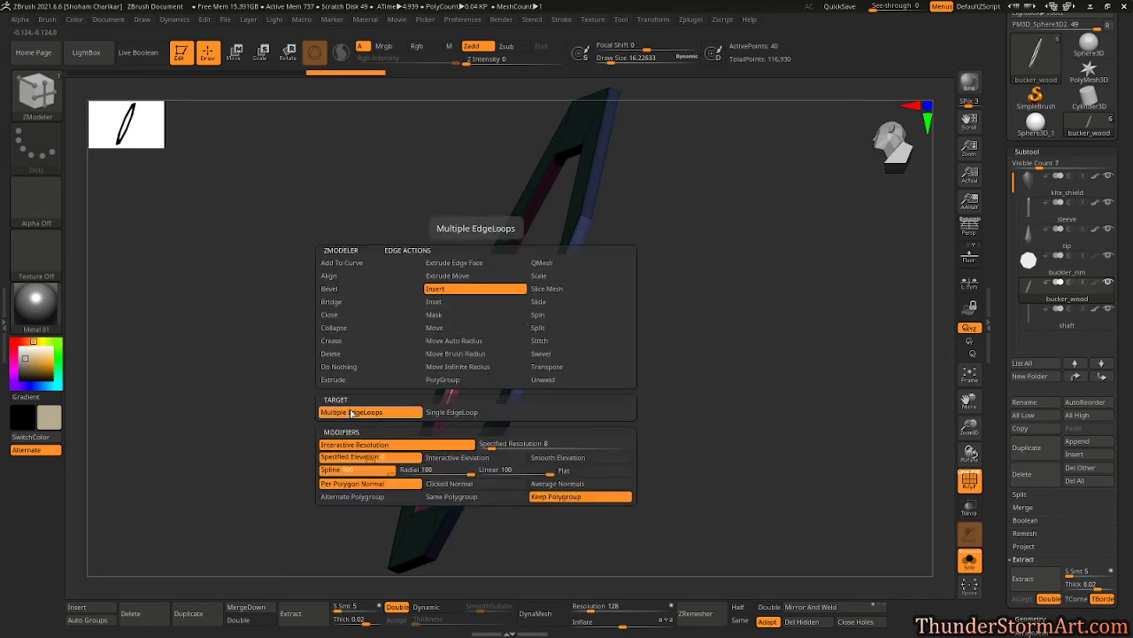
pyautogui.click(451, 412)
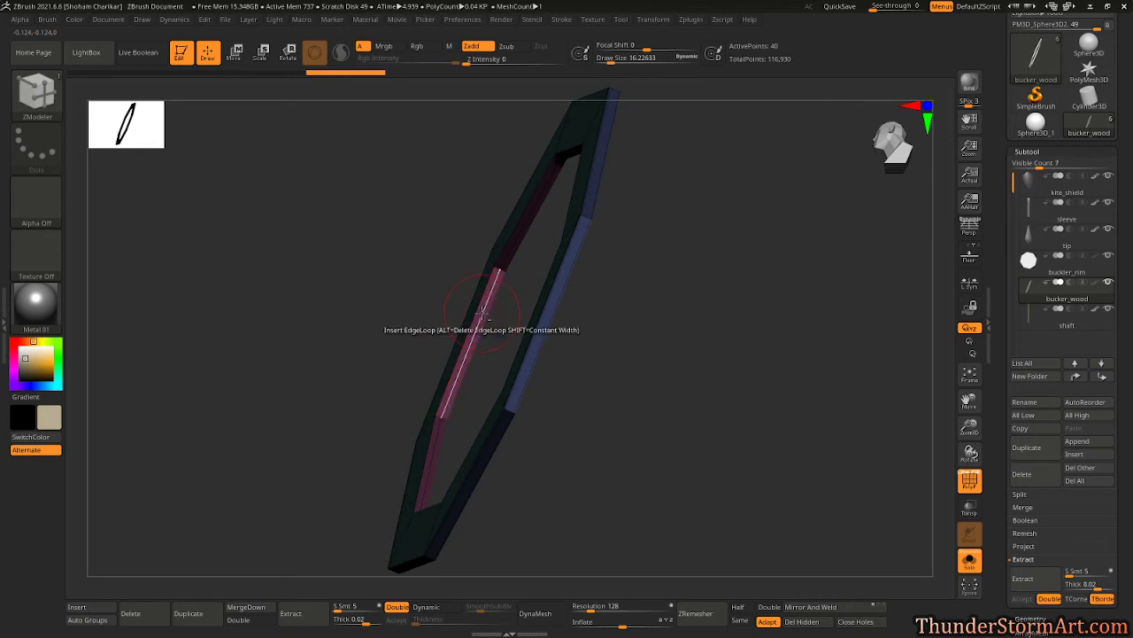
pyautogui.click(481, 311)
pyautogui.moveTo(638, 328); pyautogui.dragTo(673, 384)
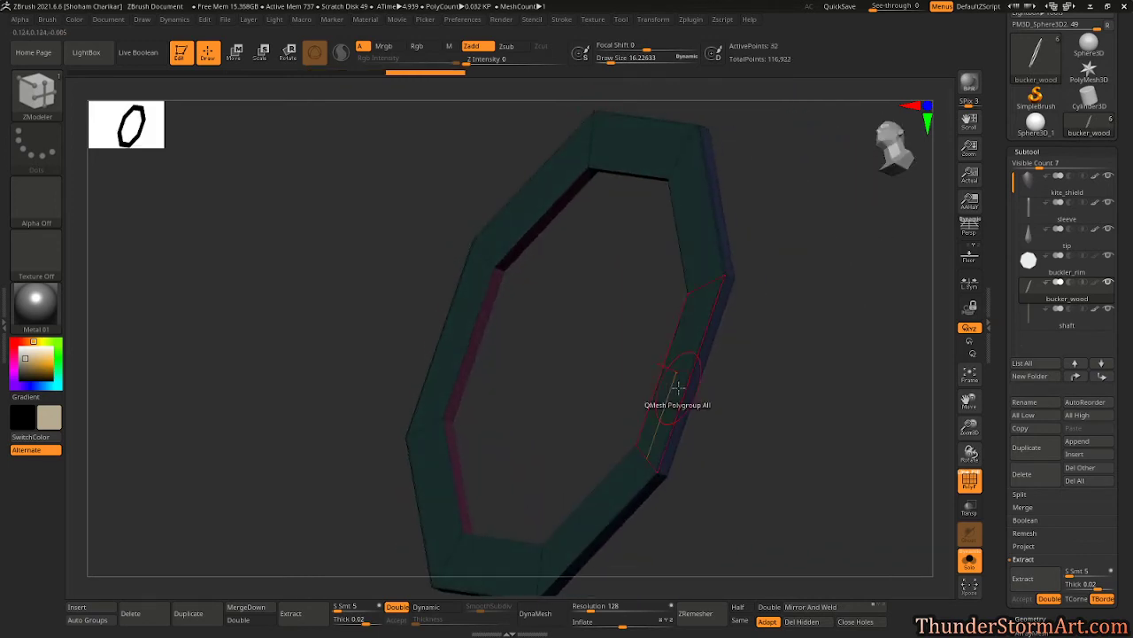
# - Bring up the geometry crease options for the bucker_wood ring and examine the ring from the front
pyautogui.scroll(-5, 1130, 398)
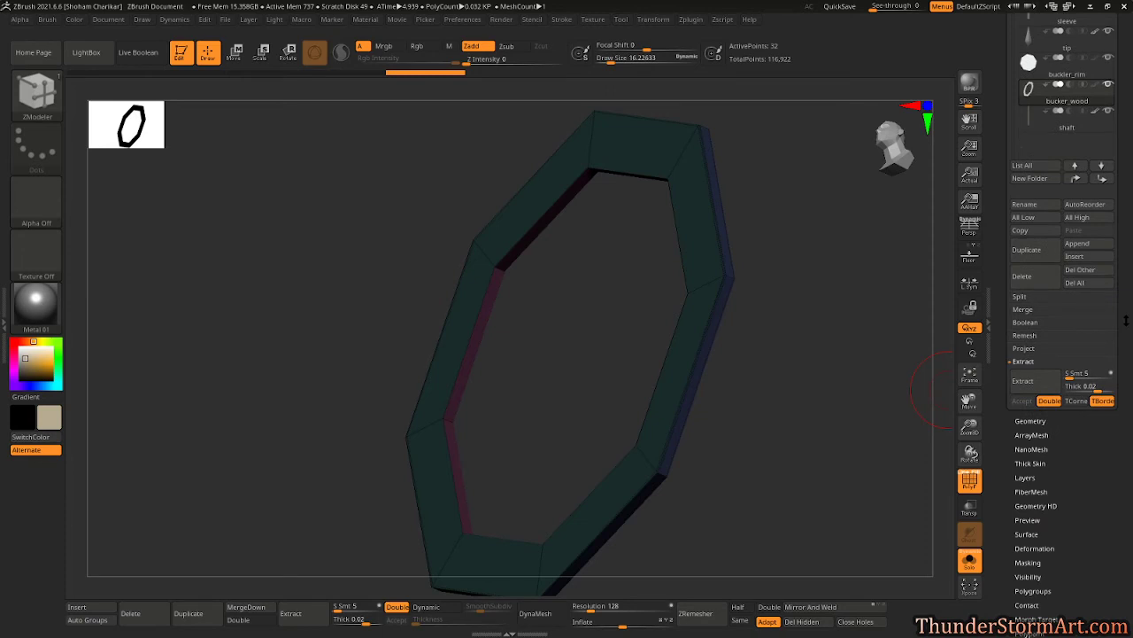
pyautogui.scroll(-1, 1107, 335)
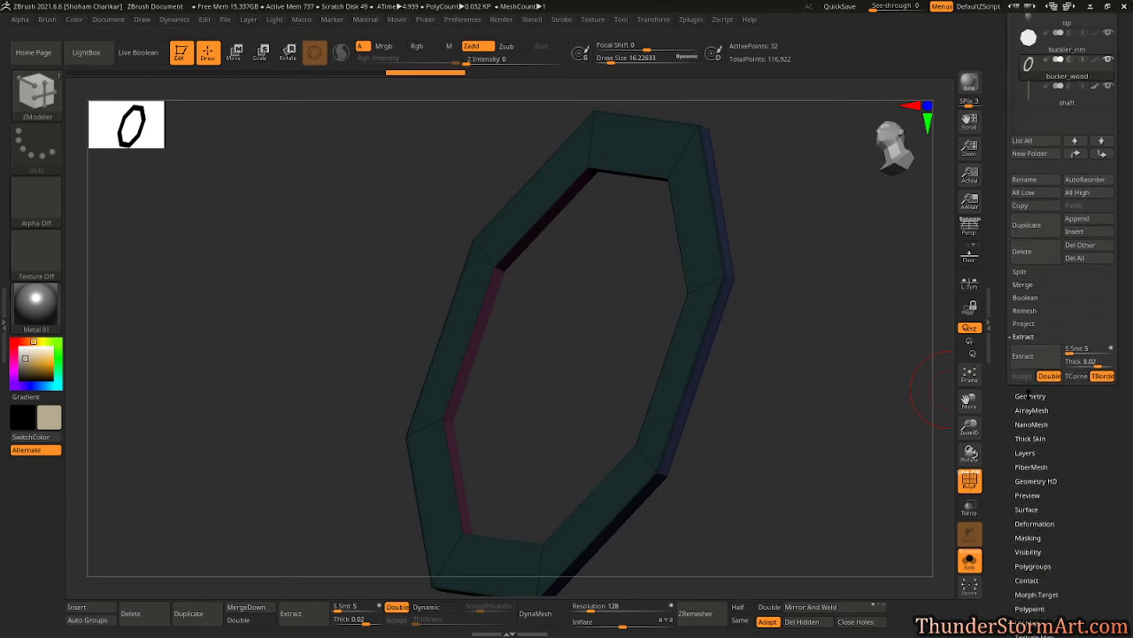
pyautogui.click(1028, 396)
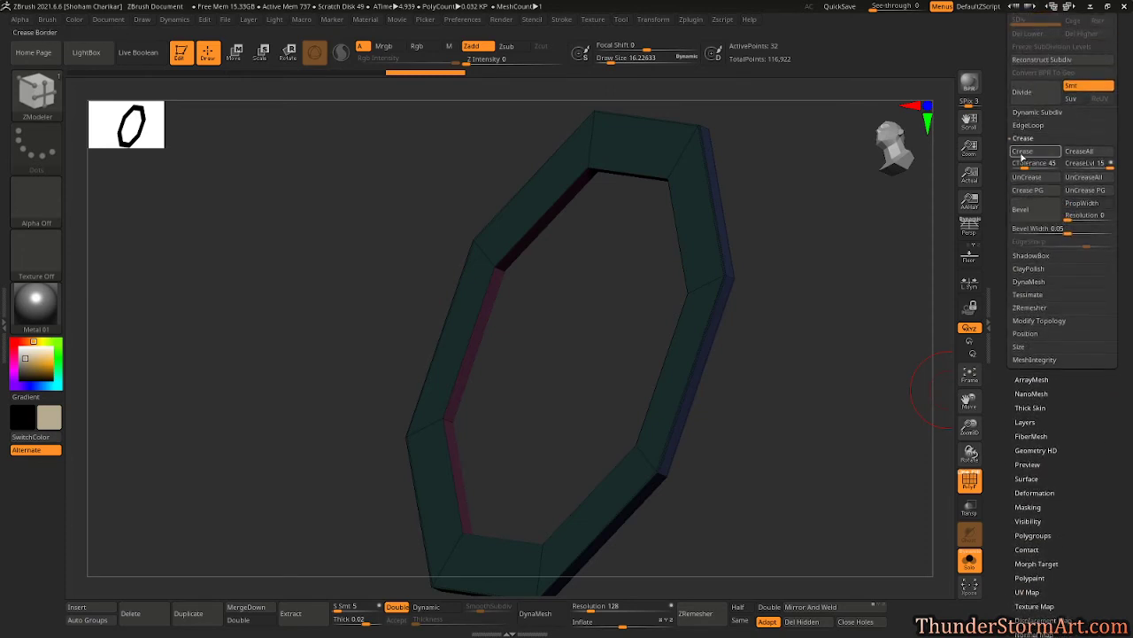
pyautogui.moveTo(837, 359); pyautogui.dragTo(726, 389)
pyautogui.keyDown('alt'); pyautogui.moveTo(802, 424); pyautogui.dragTo(722, 377); pyautogui.keyUp('alt')
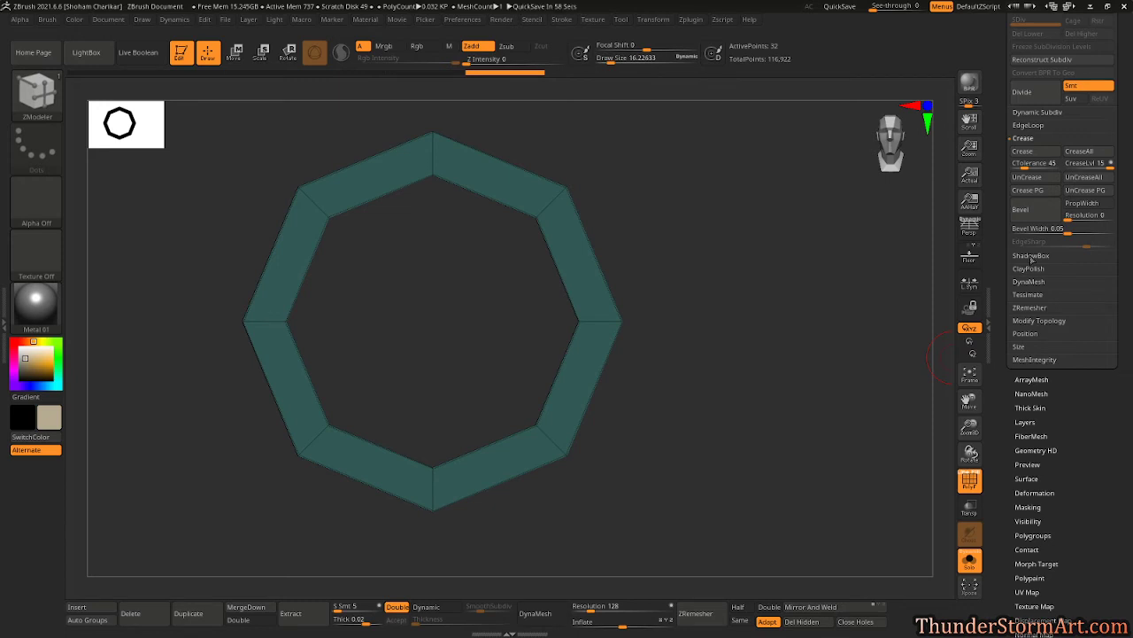
# - Scale the bucker_wood ring up uniformly to about 1.01 and thicken it along its depth axis to about 1.16
pyautogui.moveTo(742, 336); pyautogui.dragTo(719, 354)
pyautogui.press('w')
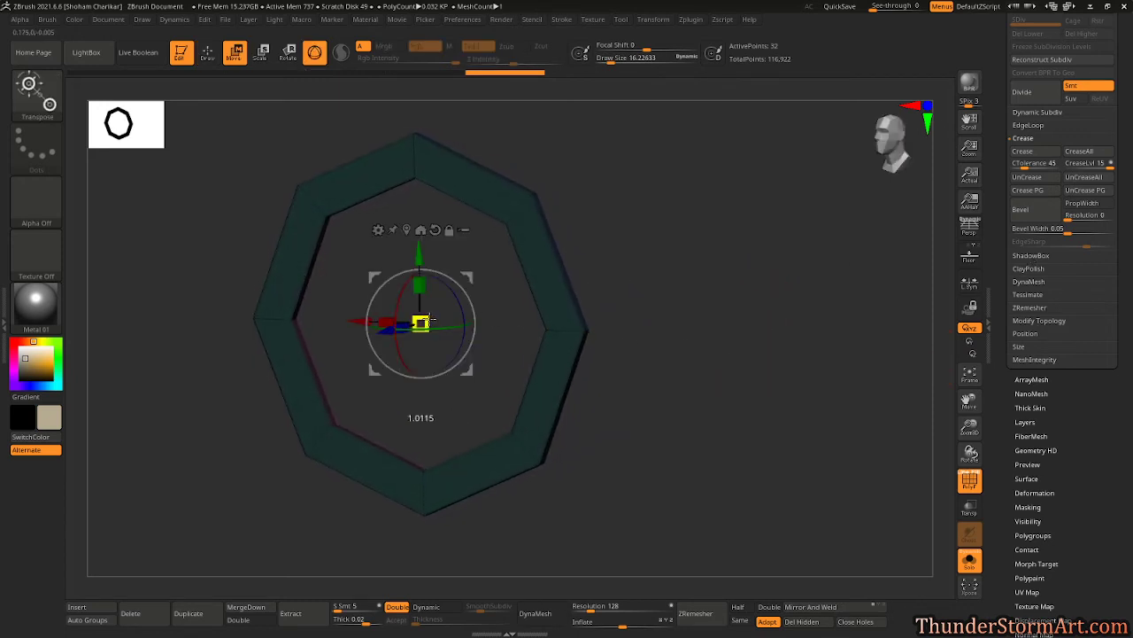
pyautogui.moveTo(428, 320); pyautogui.dragTo(432, 318)
pyautogui.moveTo(424, 360); pyautogui.dragTo(416, 373, button='right')
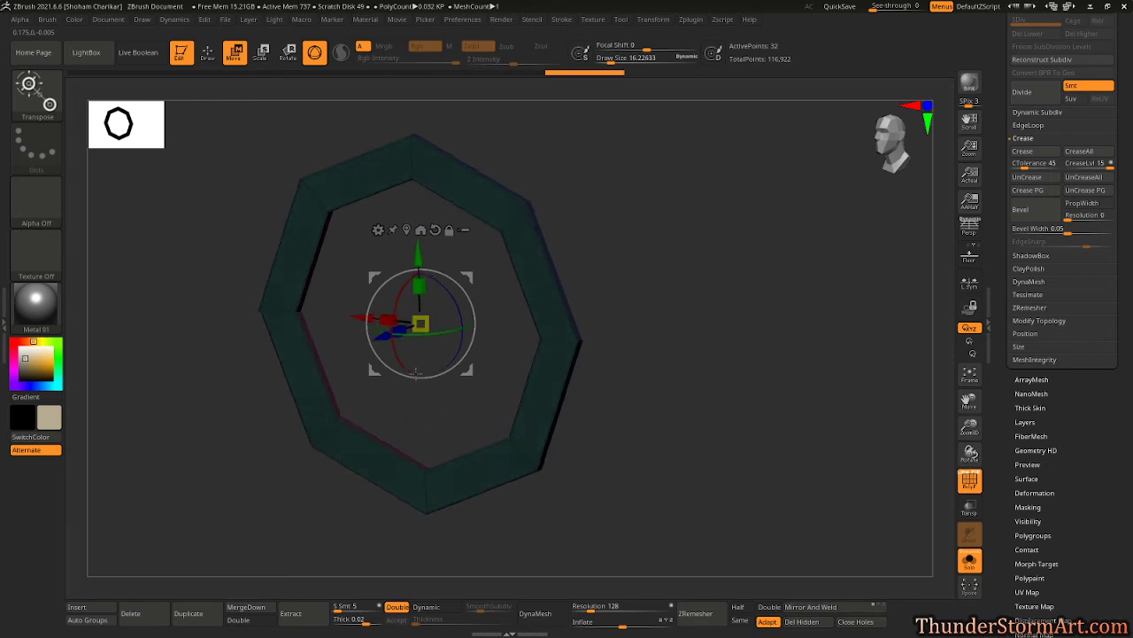
pyautogui.moveTo(416, 372); pyautogui.dragTo(417, 380)
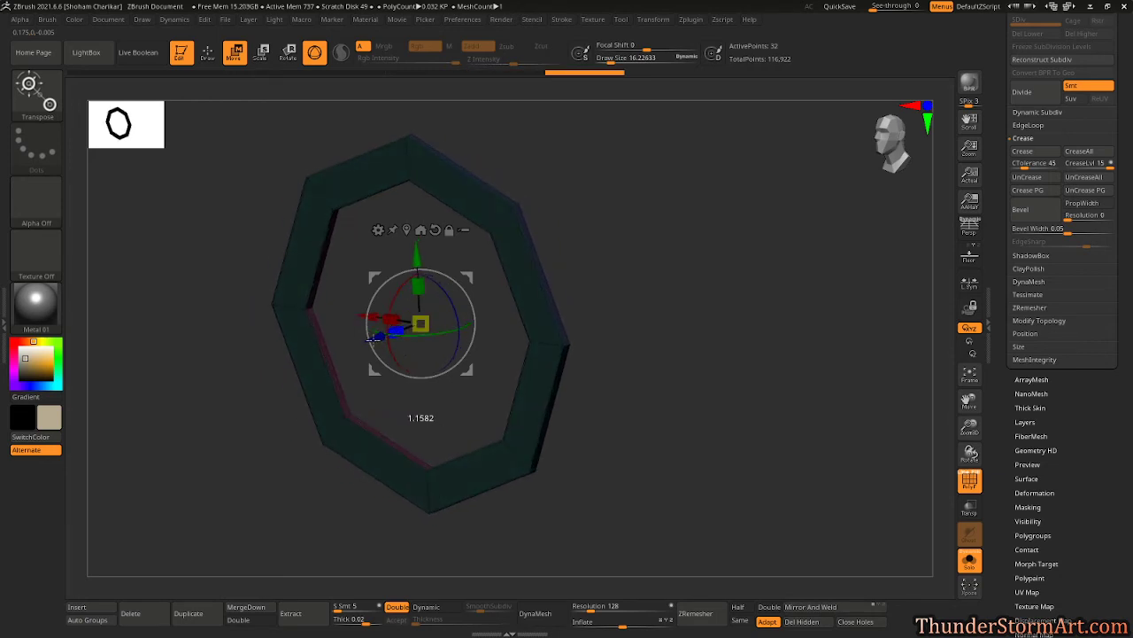
# - Leave Solo mode, hide every subtool except buckler_rim and bucker_wood, and turn off the polyframe display
pyautogui.moveTo(1128, 36); pyautogui.dragTo(1129, 215)
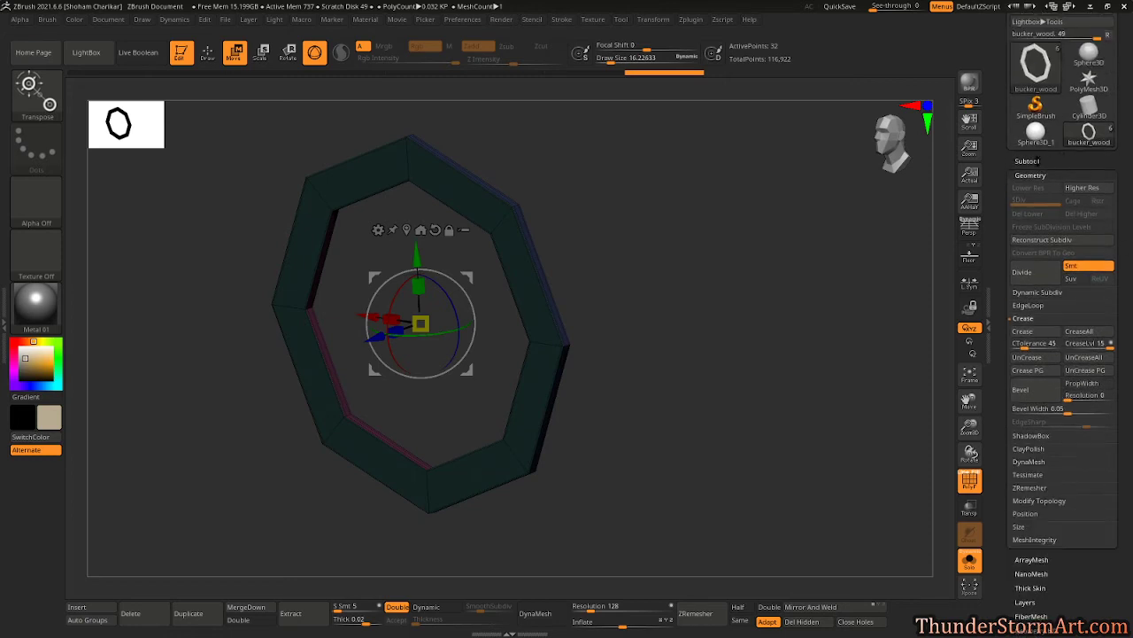
pyautogui.click(970, 560)
pyautogui.click(1029, 161)
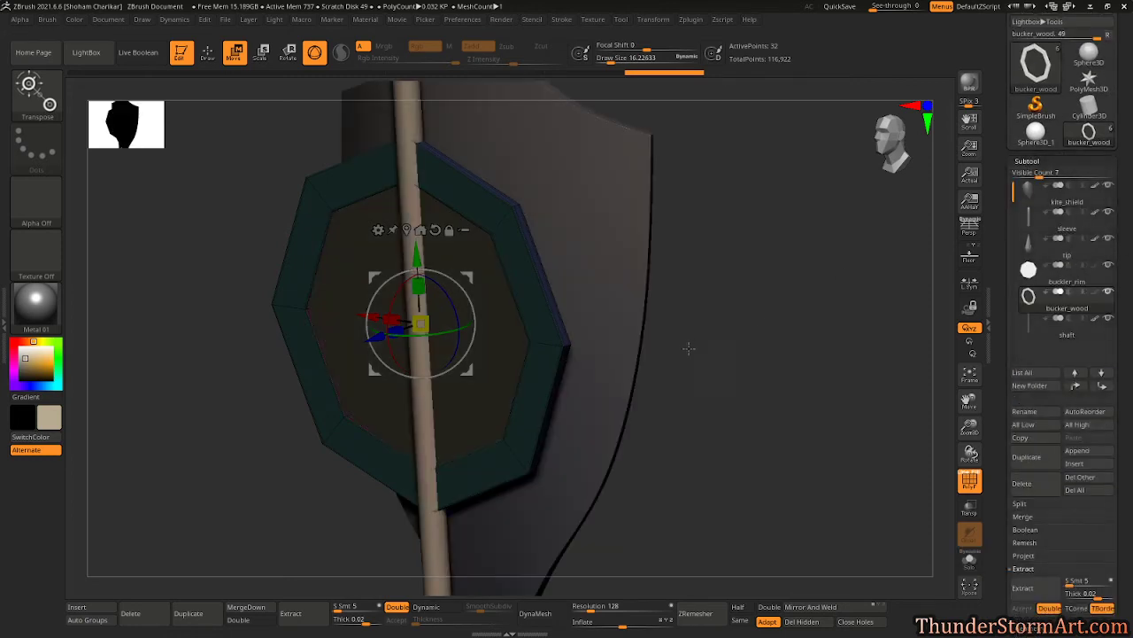
pyautogui.moveTo(688, 347); pyautogui.dragTo(717, 335)
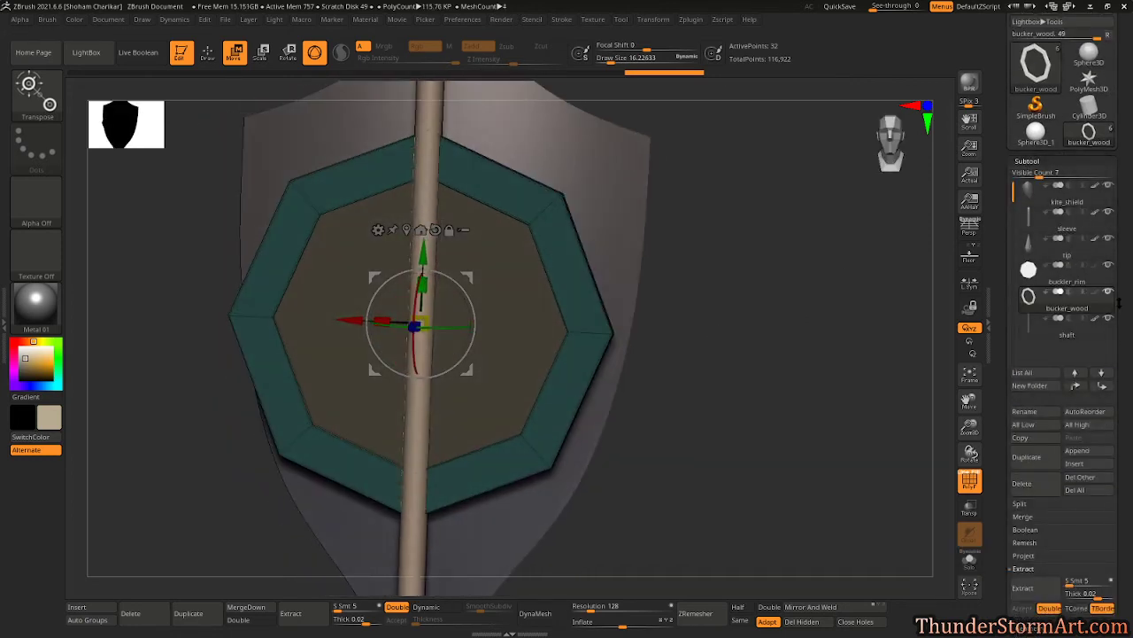
pyautogui.moveTo(1110, 189)
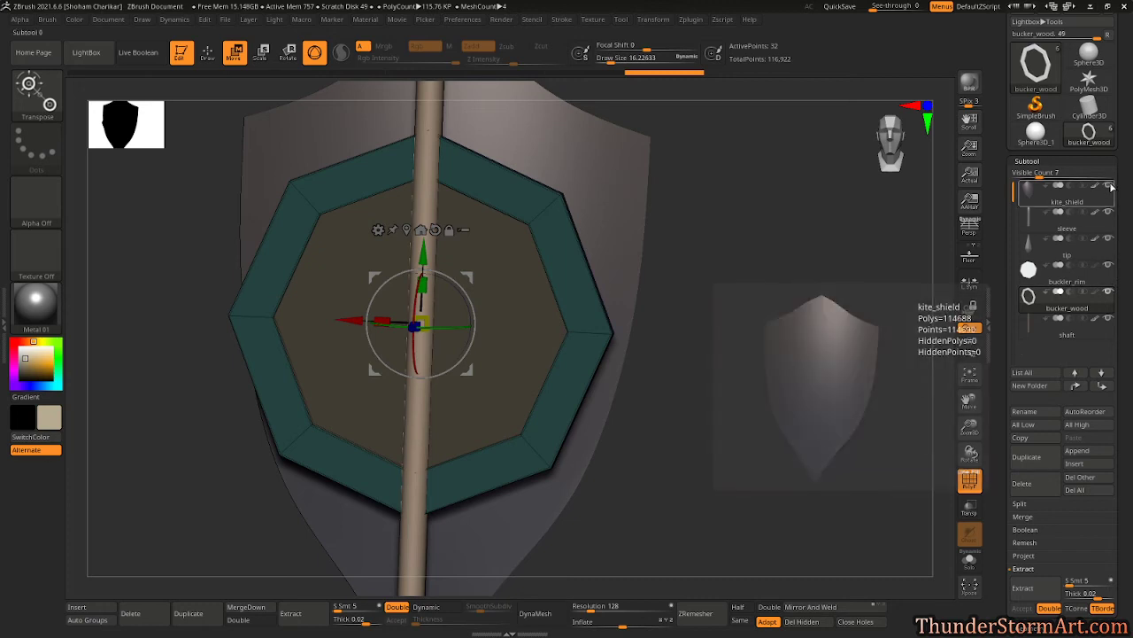
pyautogui.click(1111, 188)
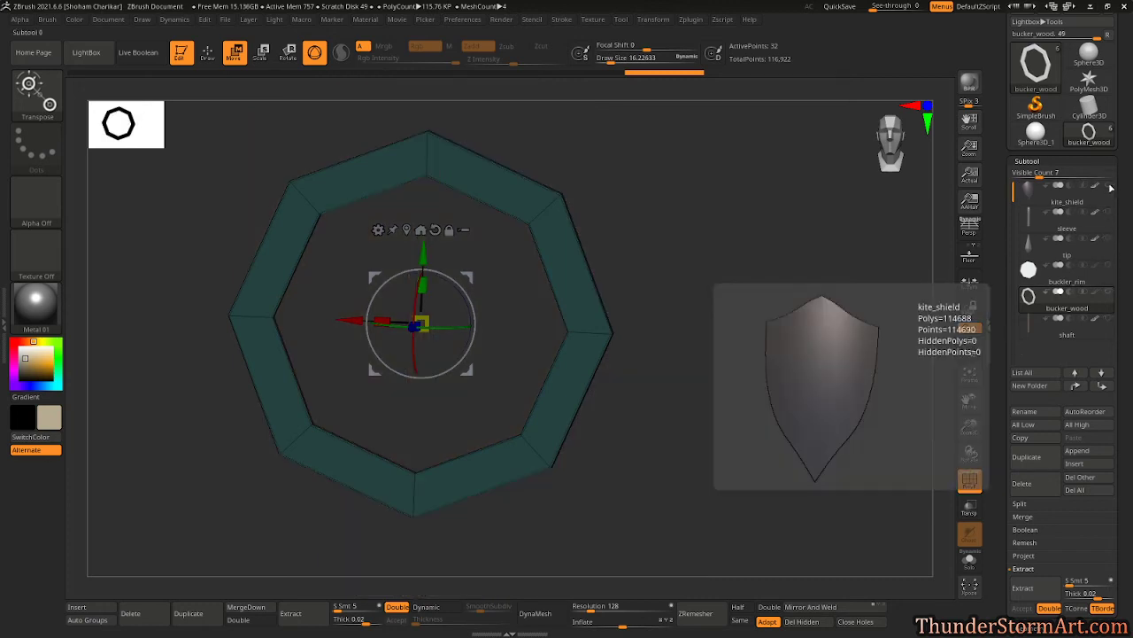
pyautogui.click(1109, 292)
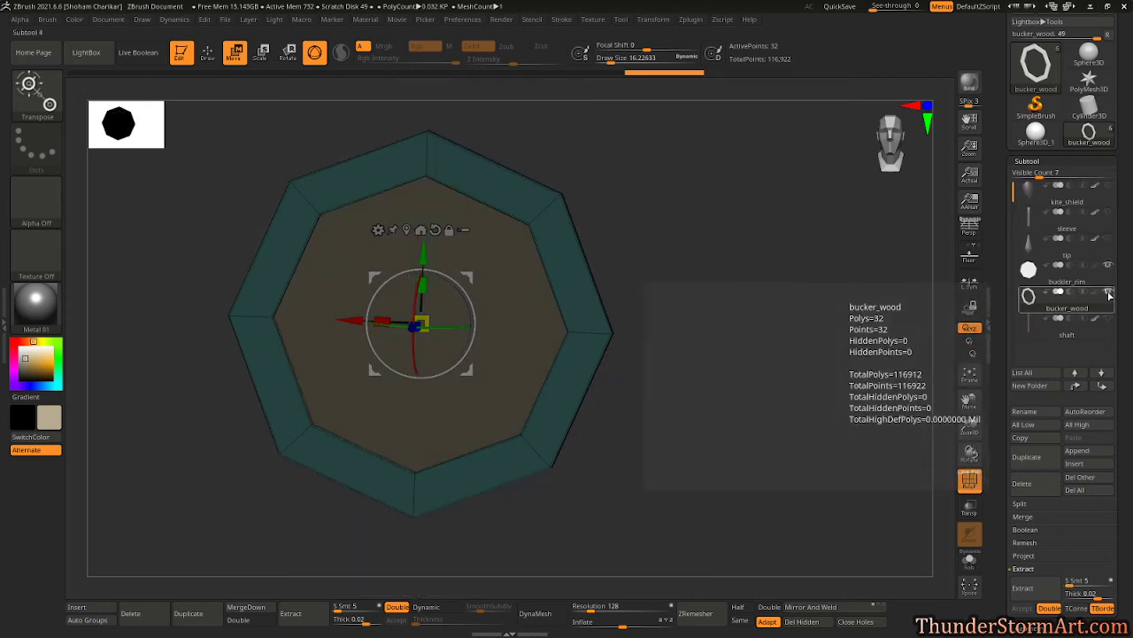
pyautogui.keyDown('ctrl'); pyautogui.moveTo(781, 326); pyautogui.dragTo(765, 329, button='right'); pyautogui.keyUp('ctrl')
pyautogui.hotkey('shift', 'f')
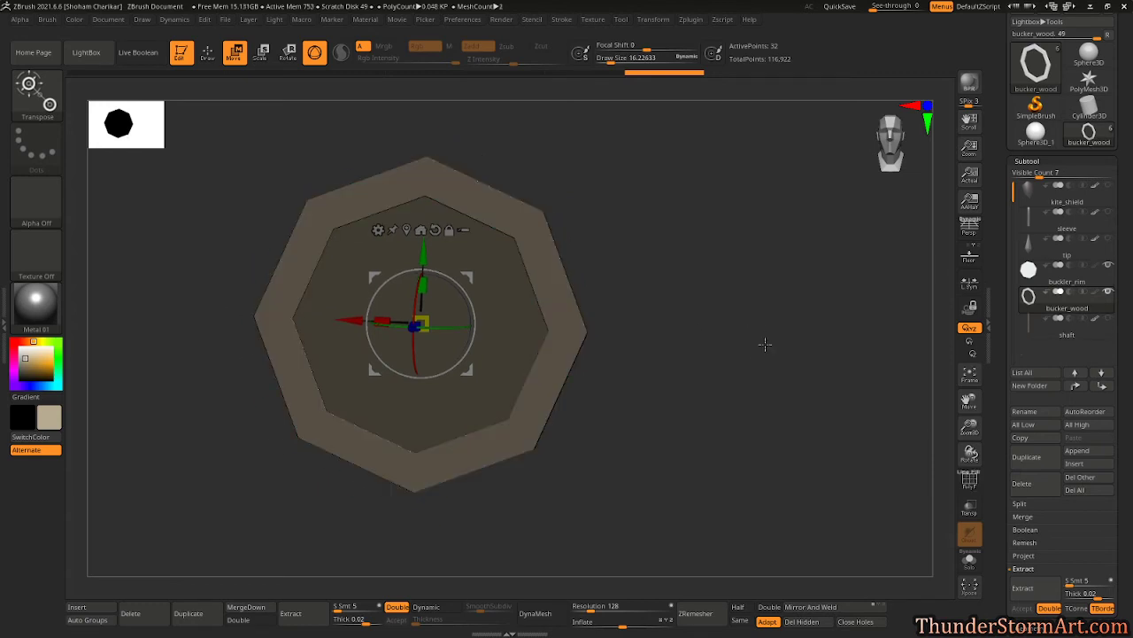
# - Return to the ZModeler brush and make the inner disc, buckler_rim, the active subtool
pyautogui.press('b')
pyautogui.press('z')
pyautogui.press('m')
pyautogui.moveTo(741, 336)
pyautogui.mouseDown()
pyautogui.moveTo(771, 330)
pyautogui.moveTo(728, 313)
pyautogui.moveTo(747, 313)
pyautogui.moveTo(661, 321)
pyautogui.moveTo(696, 346)
pyautogui.mouseUp()
pyautogui.keyDown('alt'); pyautogui.click(431, 327); pyautogui.keyUp('alt')
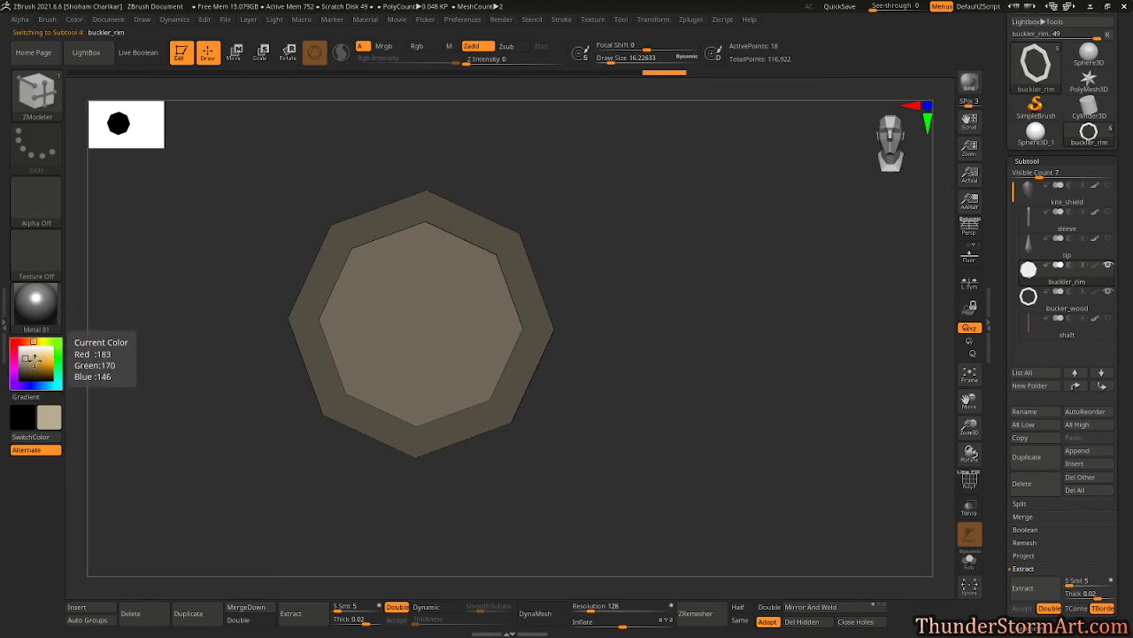
# - Choose a light brown colour (179, 143, 106) and the StartupMaterial material for the buckler_rim inner disc
pyautogui.click(39, 364)
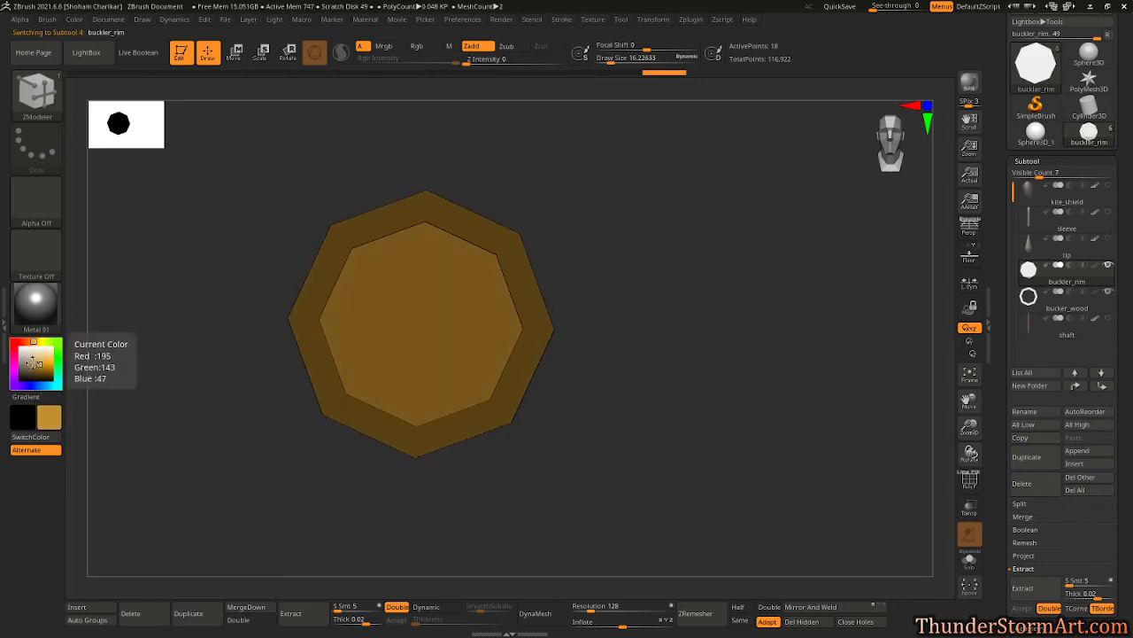
pyautogui.click(35, 319)
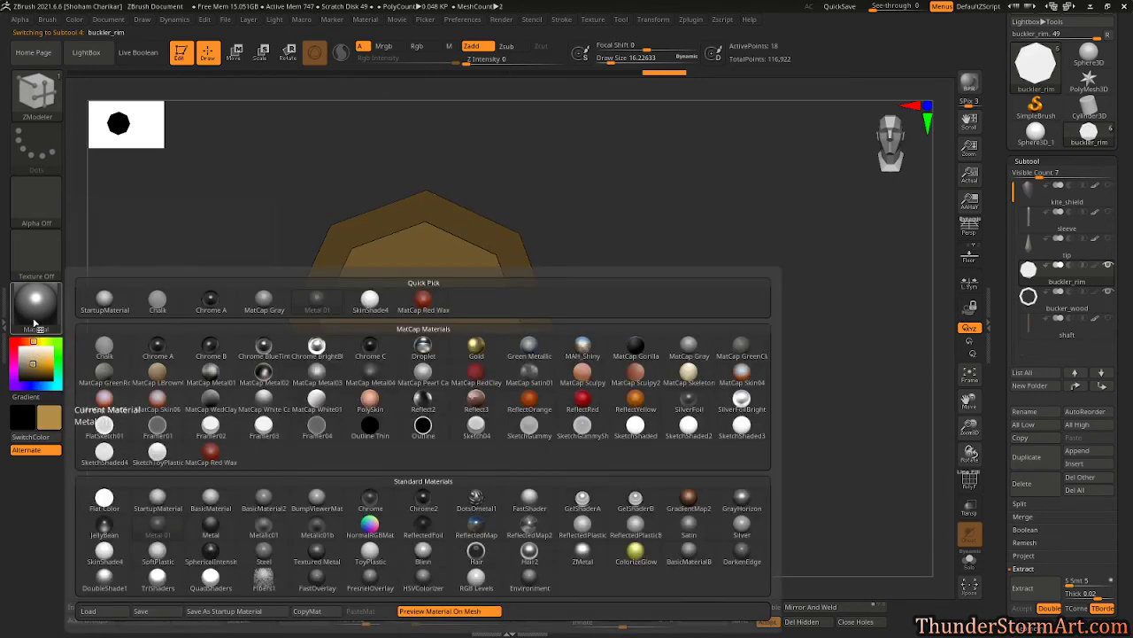
pyautogui.click(166, 498)
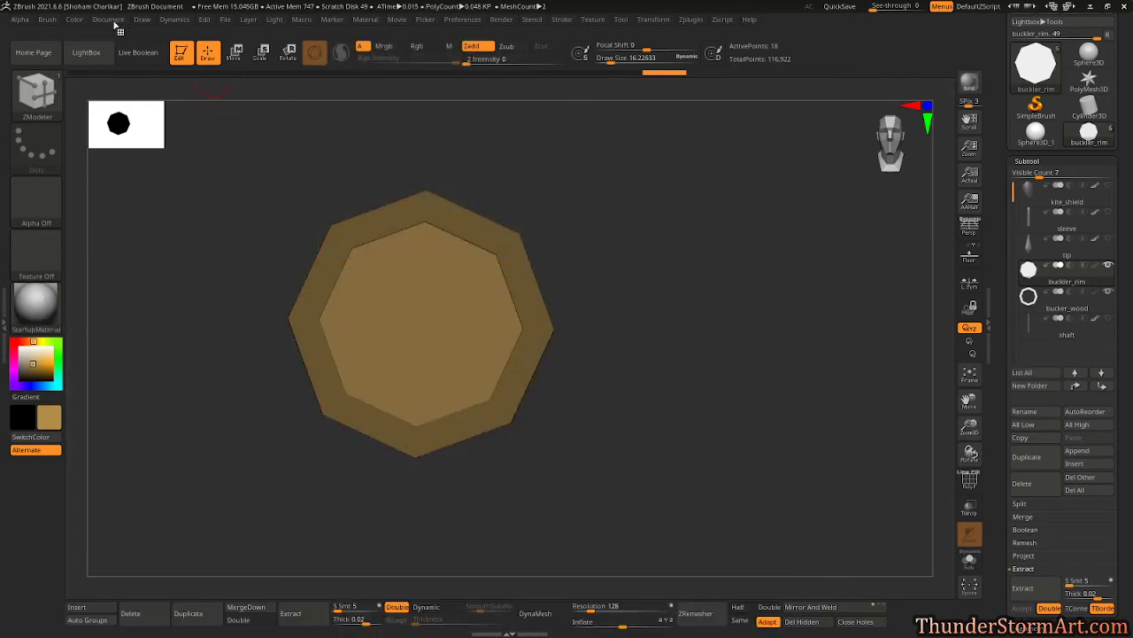
pyautogui.click(29, 342)
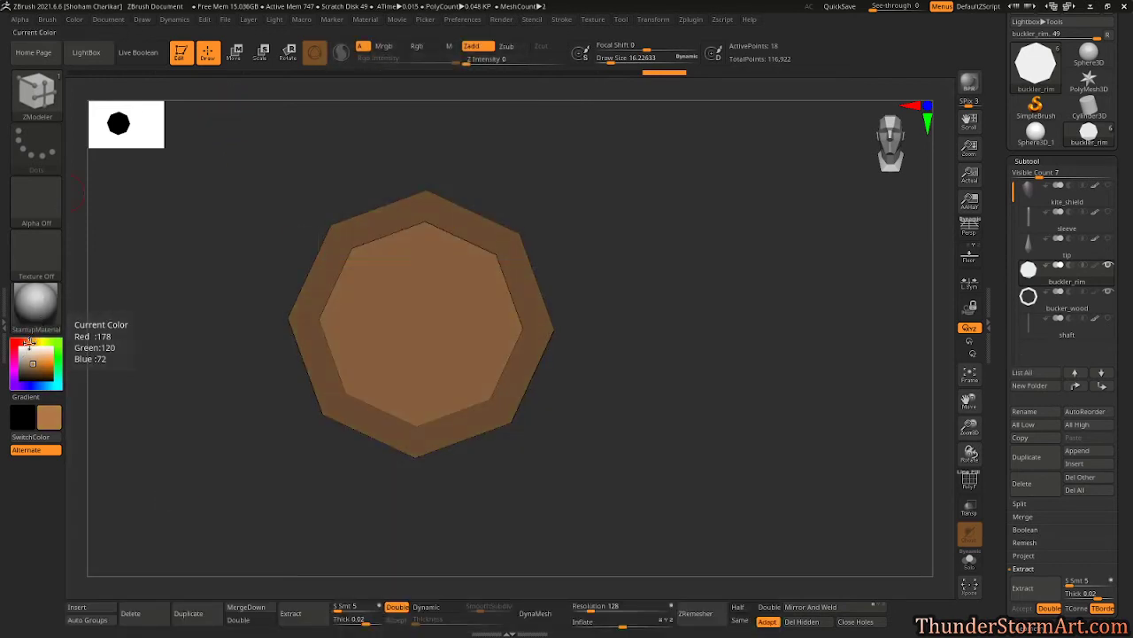
pyautogui.moveTo(30, 342); pyautogui.dragTo(31, 342)
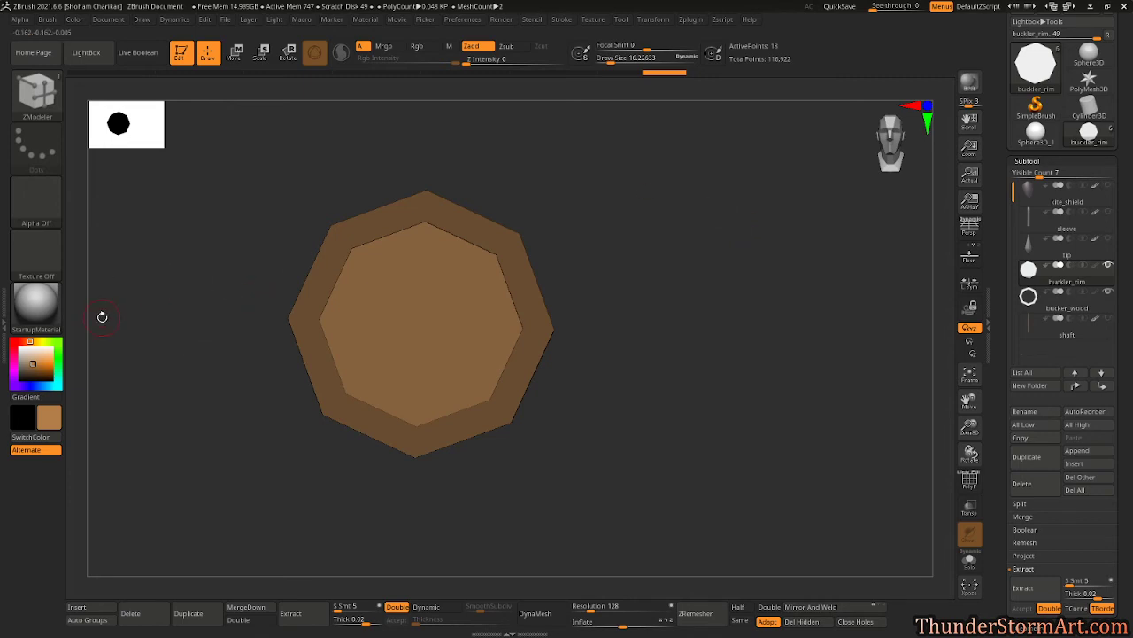
pyautogui.click(29, 362)
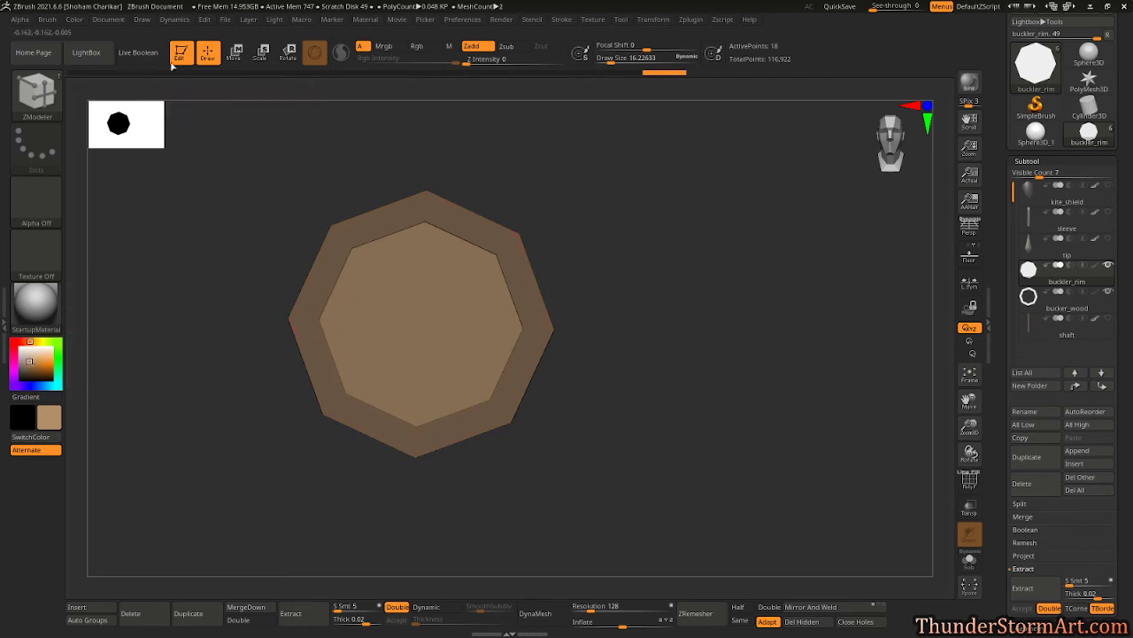
# - Enable Mrgb painting with Zadd off and fill the buckler_rim disc with the current colour and material
pyautogui.click(75, 18)
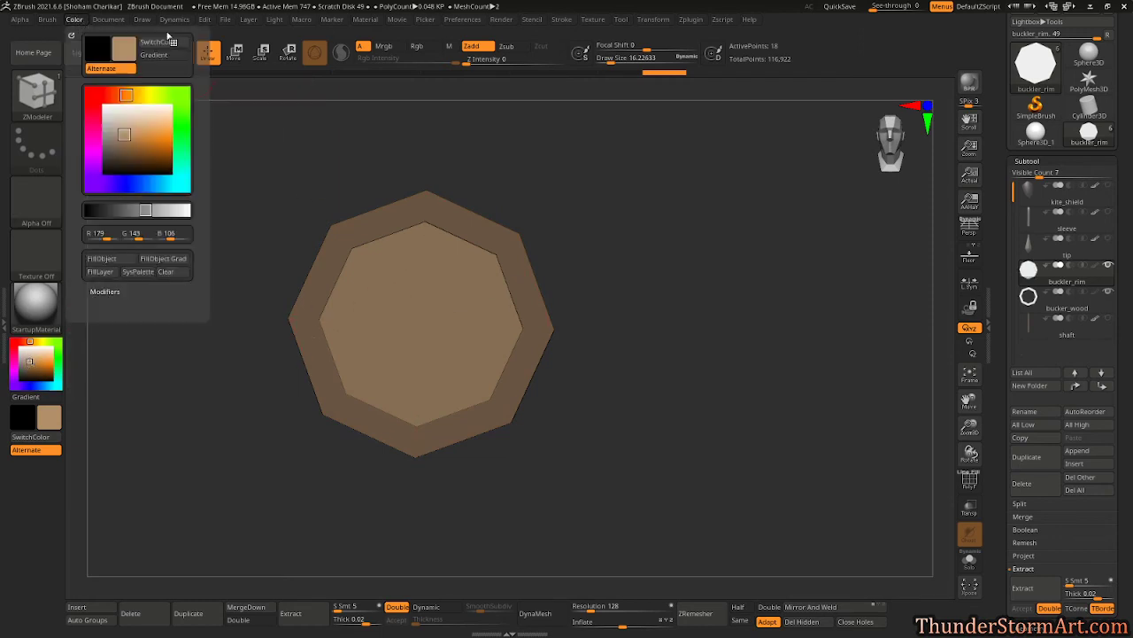
pyautogui.click(384, 47)
pyautogui.click(471, 46)
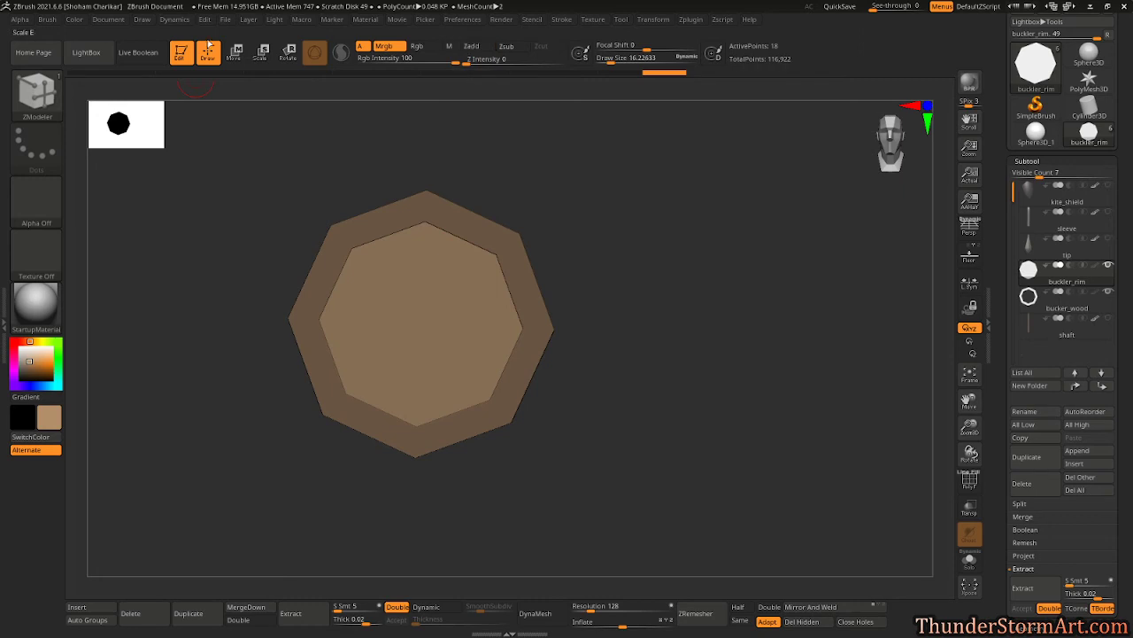
pyautogui.click(74, 19)
pyautogui.click(99, 263)
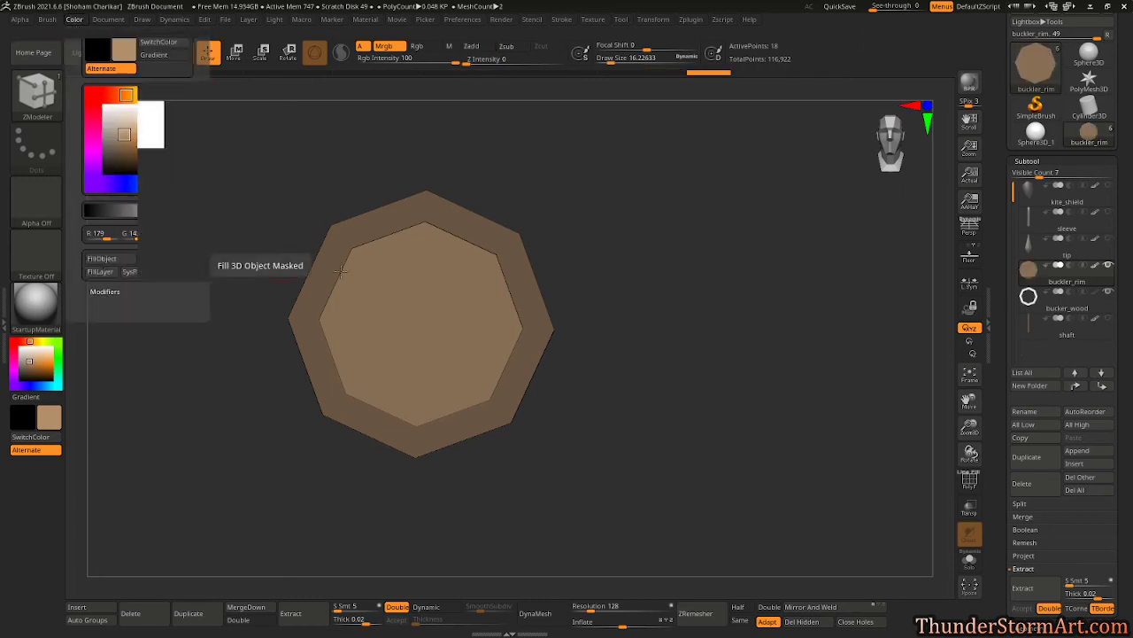
# - Make the bucker_wood ring the active subtool and choose the Metal 01 material for it
pyautogui.keyDown('alt'); pyautogui.click(508, 246); pyautogui.keyUp('alt')
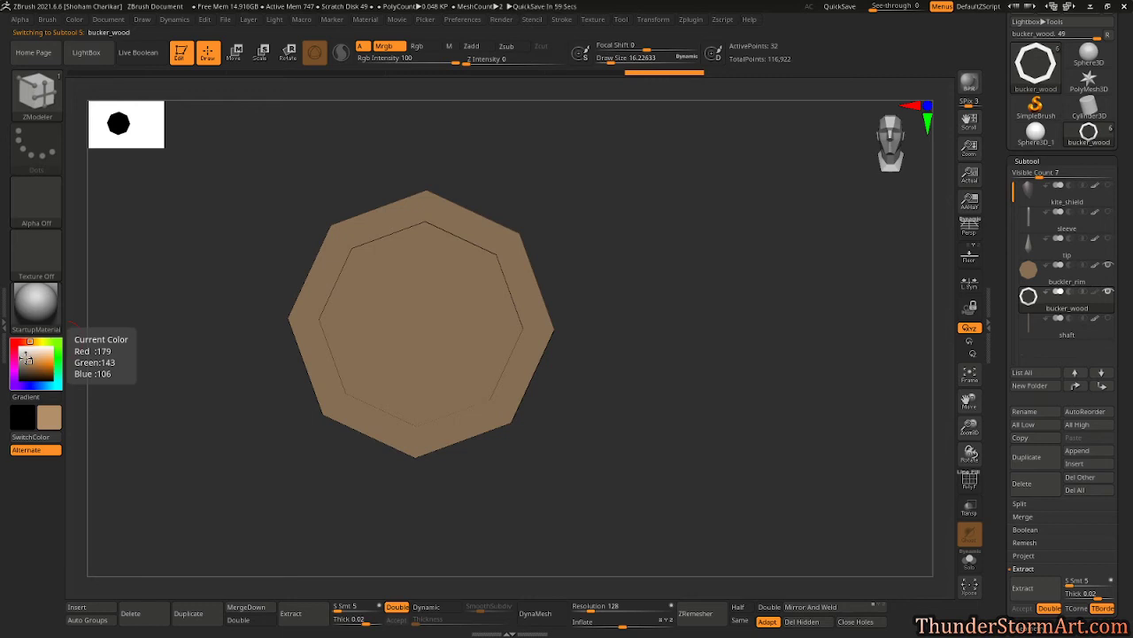
pyautogui.moveTo(26, 357); pyautogui.dragTo(24, 356)
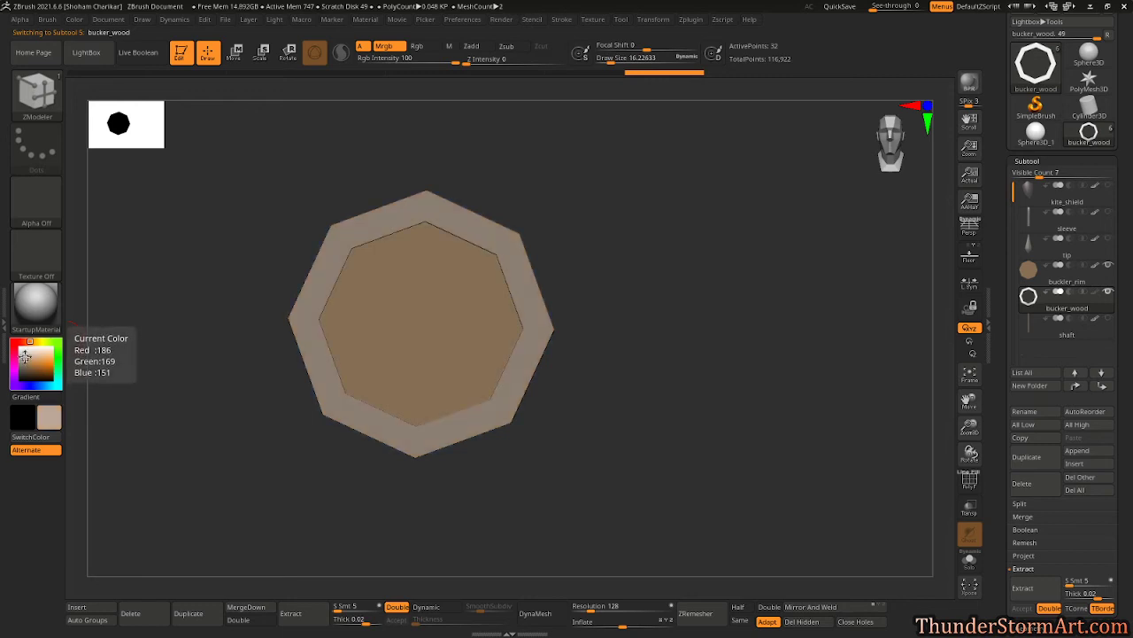
pyautogui.click(35, 306)
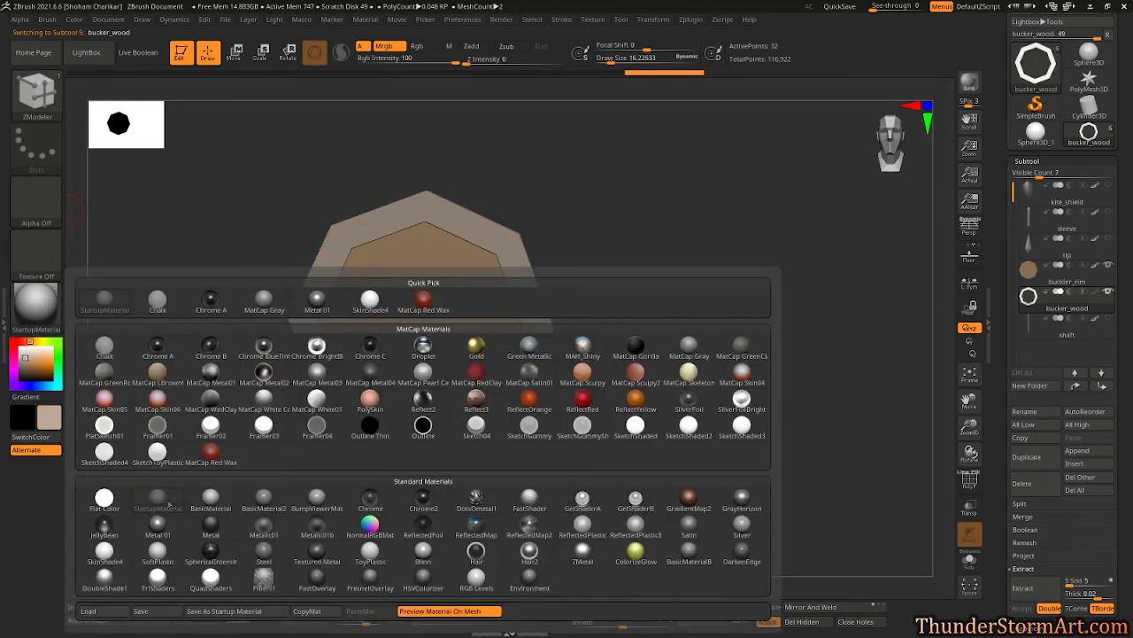
pyautogui.click(167, 527)
# - Choose a pale warm grey colour and fill the bucker_wood ring with it and the metal material
pyautogui.moveTo(657, 445); pyautogui.dragTo(193, 373)
pyautogui.moveTo(23, 359); pyautogui.dragTo(23, 362)
pyautogui.moveTo(160, 409)
pyautogui.mouseDown()
pyautogui.moveTo(205, 416)
pyautogui.moveTo(207, 402)
pyautogui.moveTo(208, 419)
pyautogui.mouseUp()
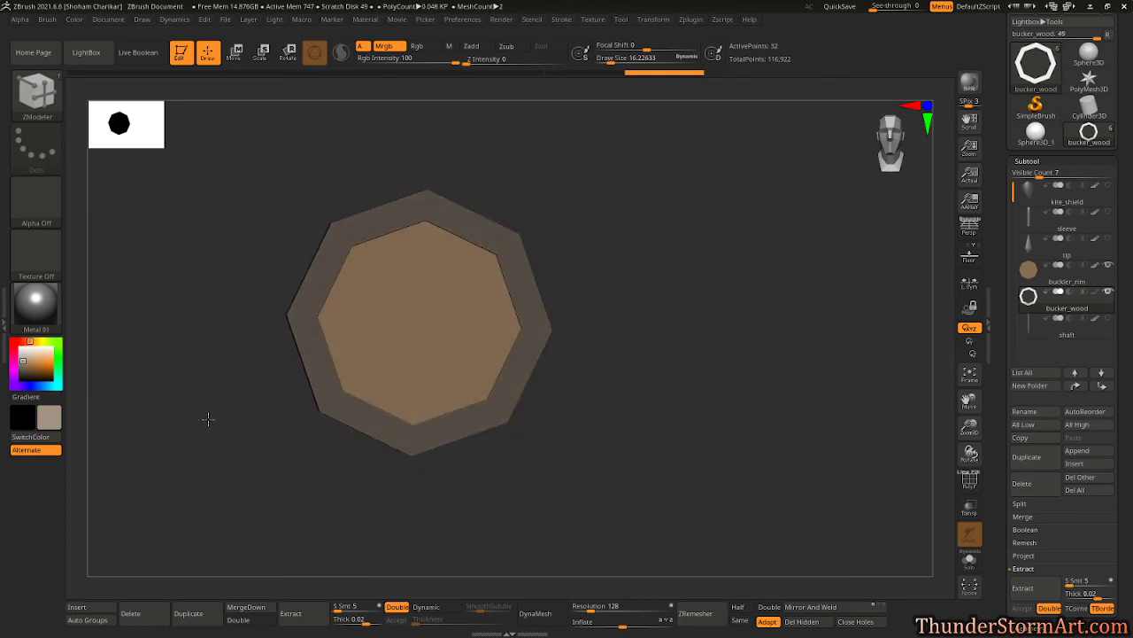
pyautogui.click(22, 351)
pyautogui.moveTo(22, 351); pyautogui.dragTo(23, 353)
pyautogui.moveTo(506, 492)
pyautogui.mouseDown()
pyautogui.moveTo(509, 476)
pyautogui.moveTo(536, 473)
pyautogui.moveTo(519, 461)
pyautogui.mouseUp()
pyautogui.click(80, 22)
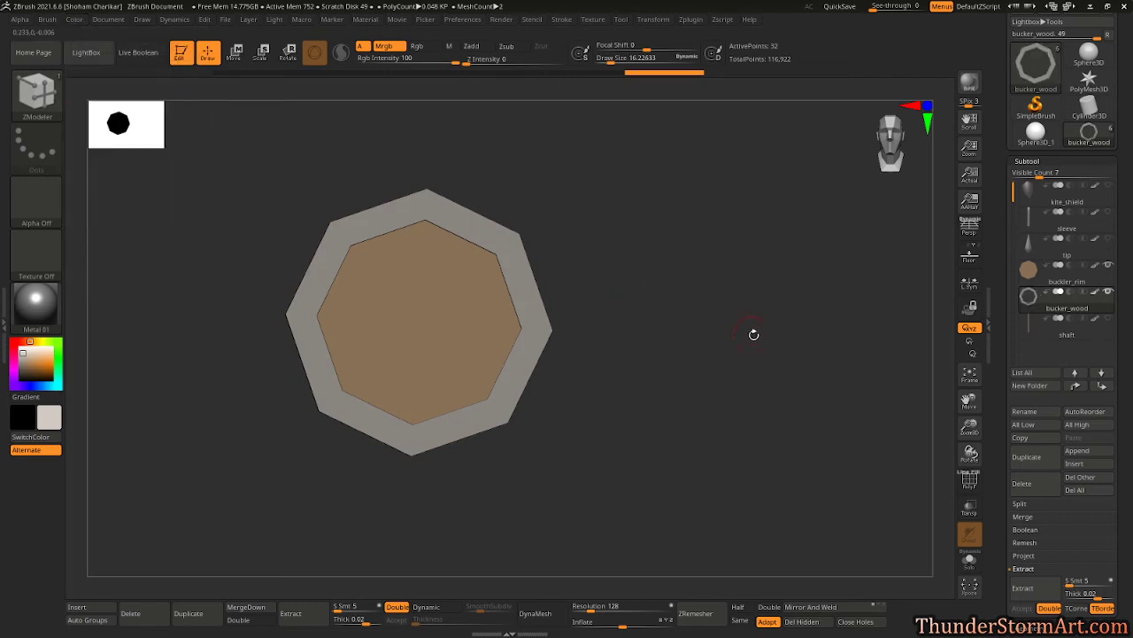
pyautogui.moveTo(754, 333)
pyautogui.mouseDown()
pyautogui.moveTo(729, 329)
pyautogui.moveTo(718, 344)
pyautogui.mouseUp()
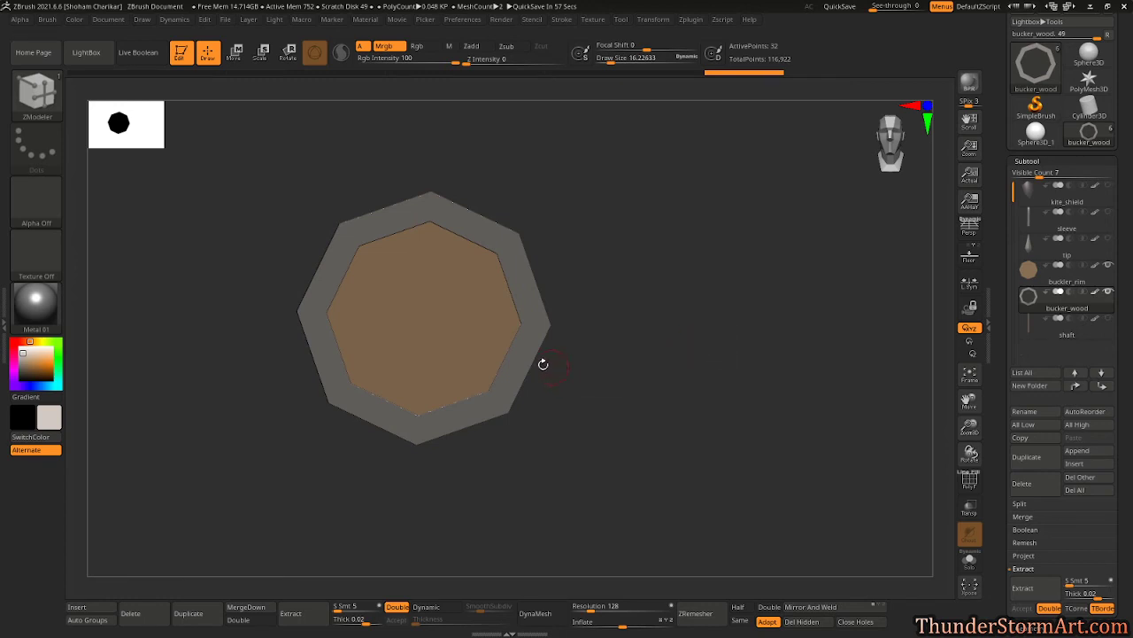
# - Subdivide the bucker_wood ring up to subdivision level 5 and bring up its geometry options
pyautogui.press('ctrl')
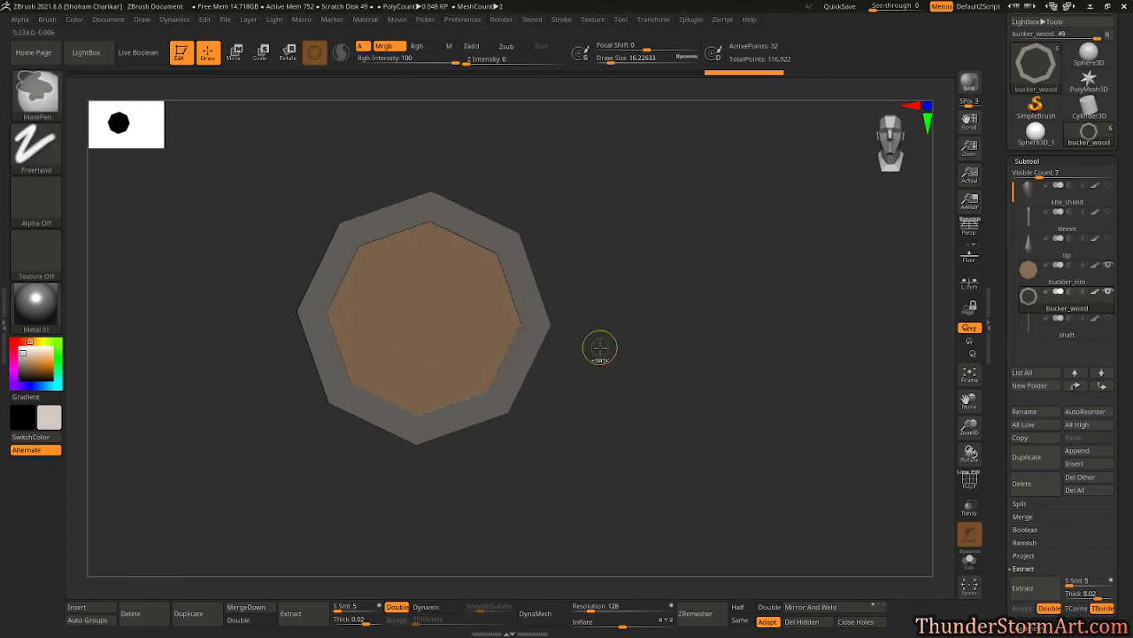
pyautogui.press('d')
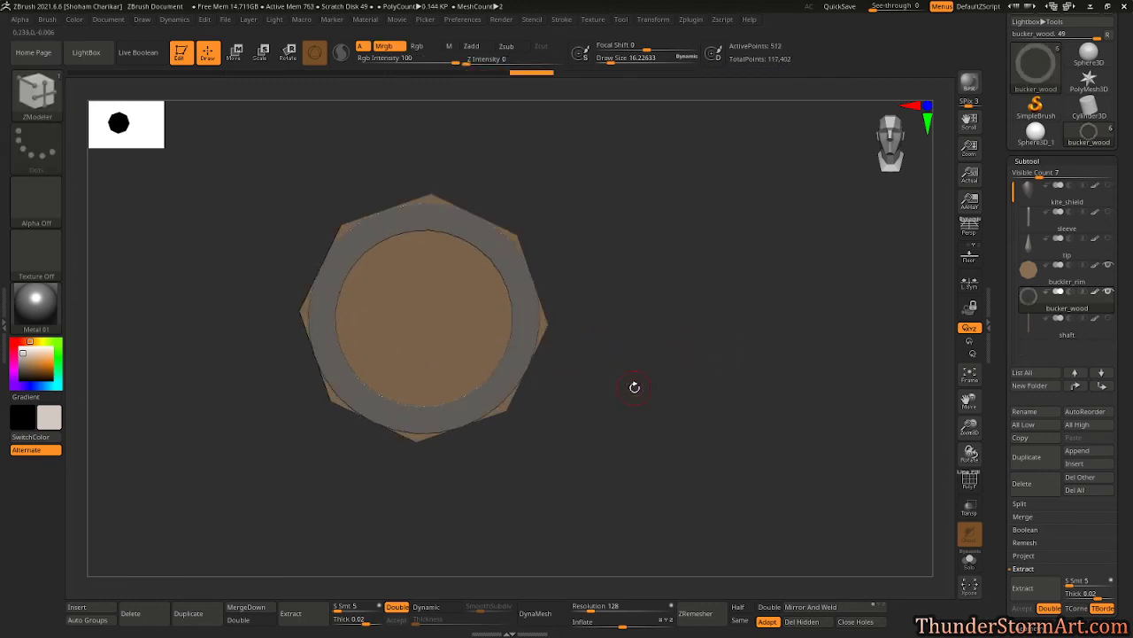
pyautogui.hotkey('ctrl', 'd')
pyautogui.moveTo(1052, 348)
pyautogui.mouseDown()
pyautogui.moveTo(1052, 245)
pyautogui.moveTo(1052, 331)
pyautogui.mouseUp()
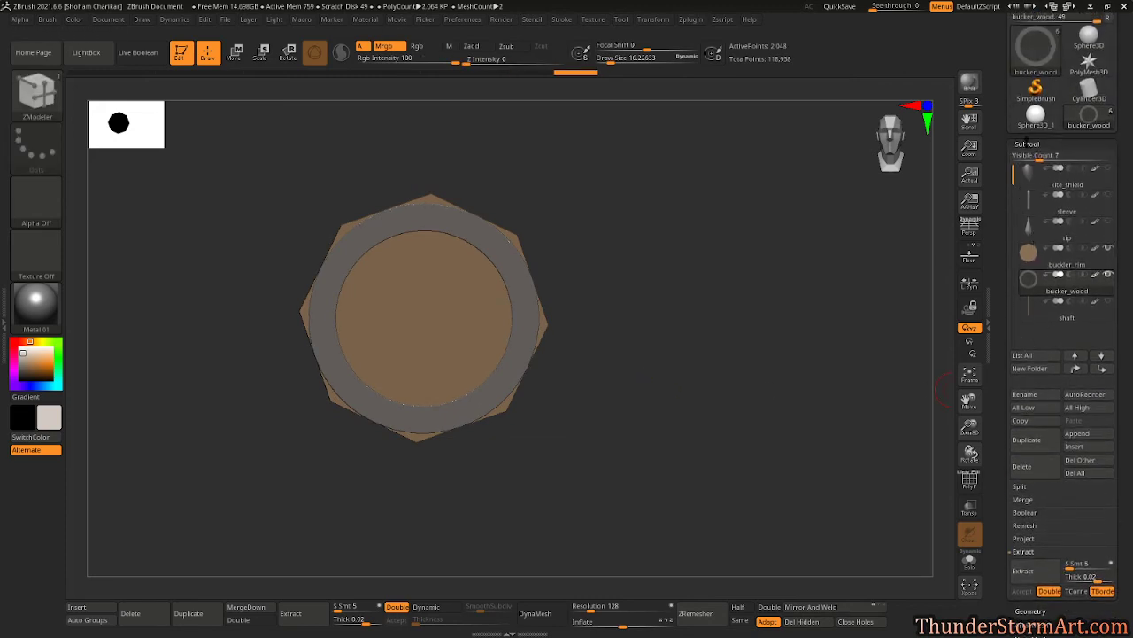
pyautogui.click(1028, 143)
pyautogui.click(1030, 158)
pyautogui.hotkey('ctrl', 'd')
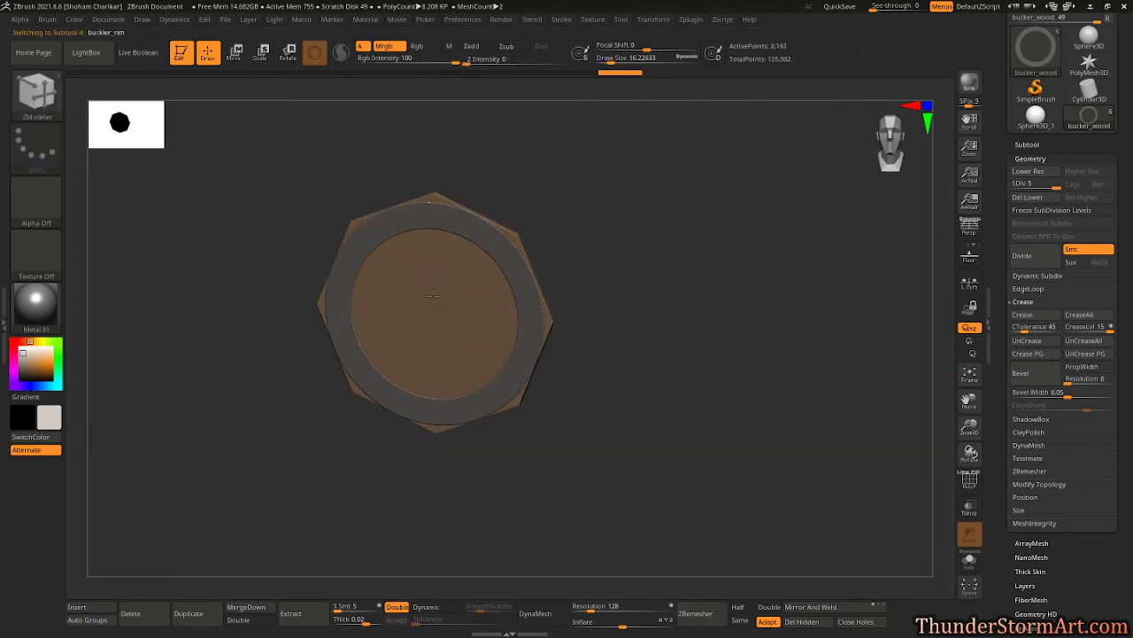
# - Make the buckler_rim disc the active subtool and subdivide it up to subdivision level 5
pyautogui.hotkey('shift', 'd')
pyautogui.hotkey('shift', 'd')
pyautogui.hotkey('shift', 'd')
pyautogui.hotkey('shift', 'd')
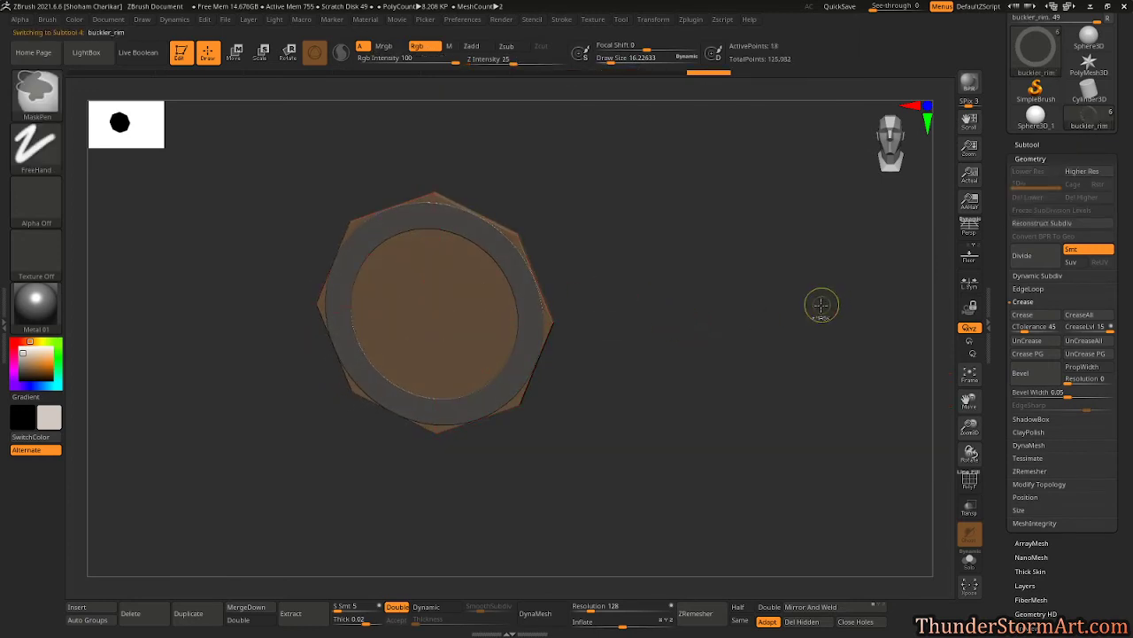
pyautogui.hotkey('ctrl', 'd')
pyautogui.moveTo(718, 327)
pyautogui.mouseDown()
pyautogui.moveTo(670, 329)
pyautogui.moveTo(690, 324)
pyautogui.moveTo(680, 302)
pyautogui.mouseUp()
pyautogui.hotkey('ctrl', 'd')
pyautogui.moveTo(680, 302)
pyautogui.mouseDown()
pyautogui.moveTo(665, 327)
pyautogui.moveTo(628, 271)
pyautogui.moveTo(650, 296)
pyautogui.moveTo(655, 352)
pyautogui.moveTo(614, 352)
pyautogui.moveTo(695, 366)
pyautogui.moveTo(741, 359)
pyautogui.moveTo(666, 357)
pyautogui.mouseUp()
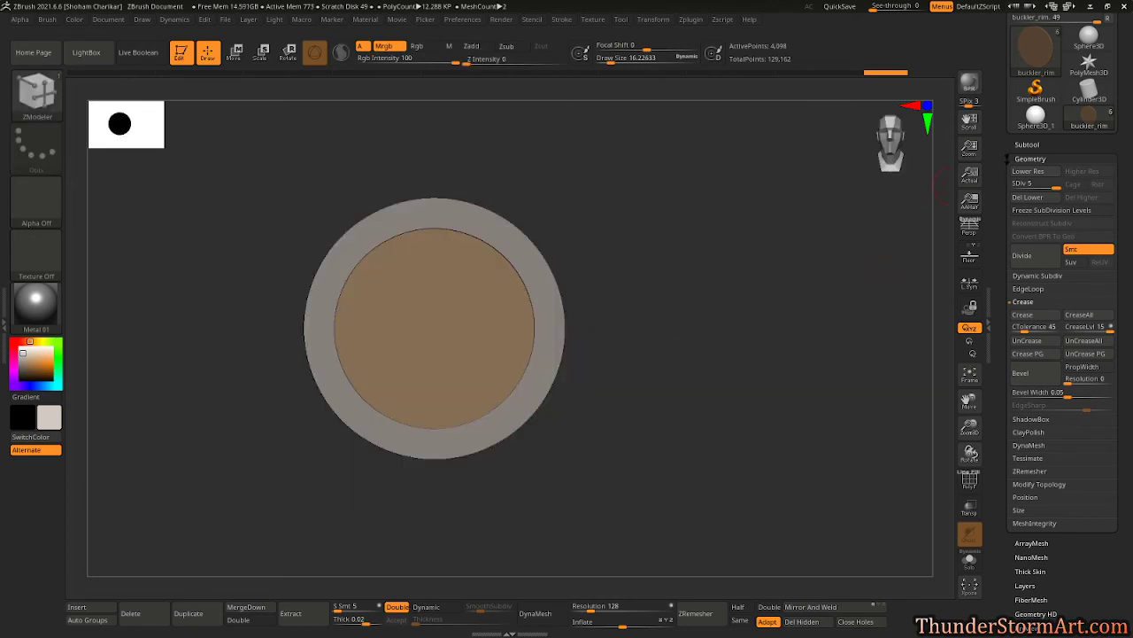
# - Append a Cone3D subtool to the buckler and make the cone the active subtool
pyautogui.moveTo(1121, 176); pyautogui.dragTo(1128, 209)
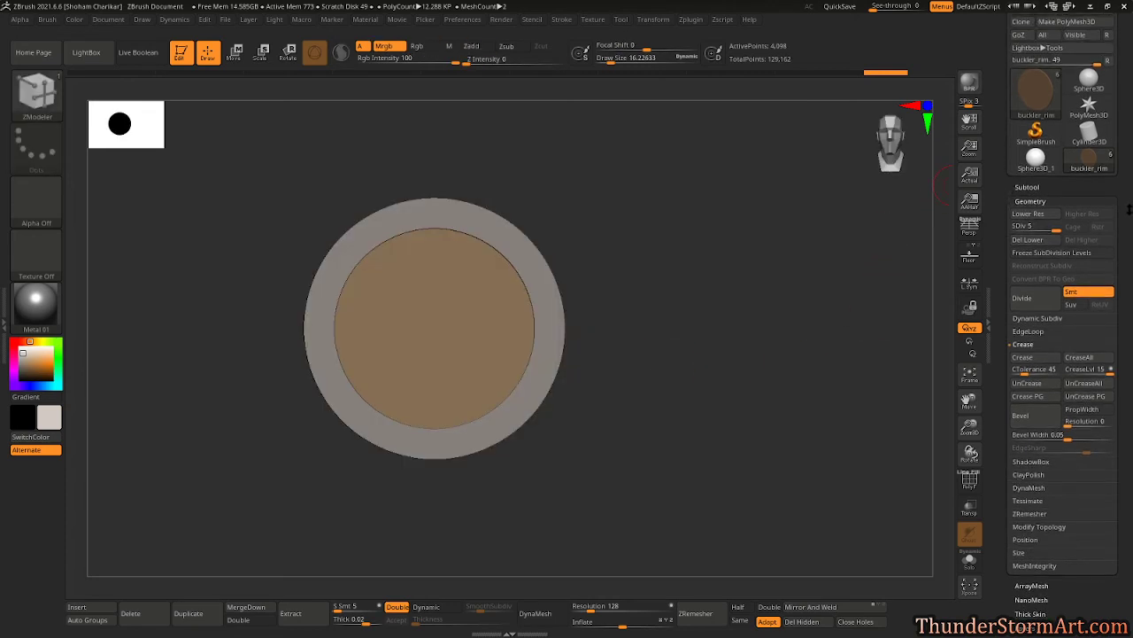
pyautogui.click(1029, 186)
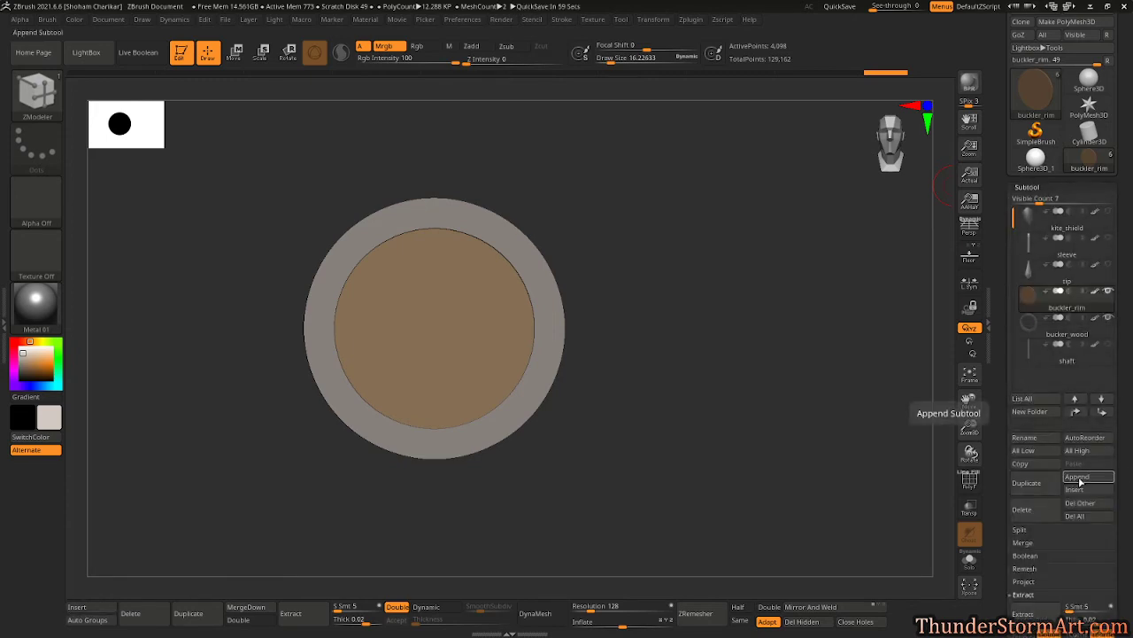
pyautogui.click(1079, 479)
pyautogui.click(757, 453)
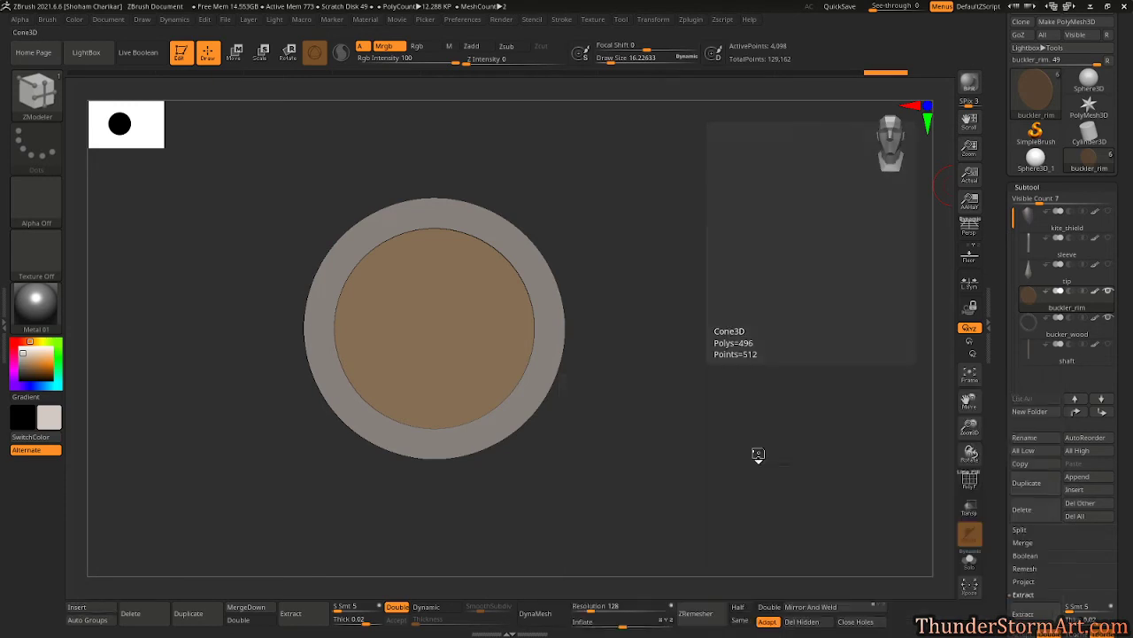
pyautogui.keyDown('alt'); pyautogui.moveTo(821, 275); pyautogui.dragTo(595, 258); pyautogui.keyUp('alt')
pyautogui.moveTo(626, 286)
pyautogui.mouseDown()
pyautogui.moveTo(643, 288)
pyautogui.moveTo(628, 297)
pyautogui.mouseUp()
pyautogui.press('w')
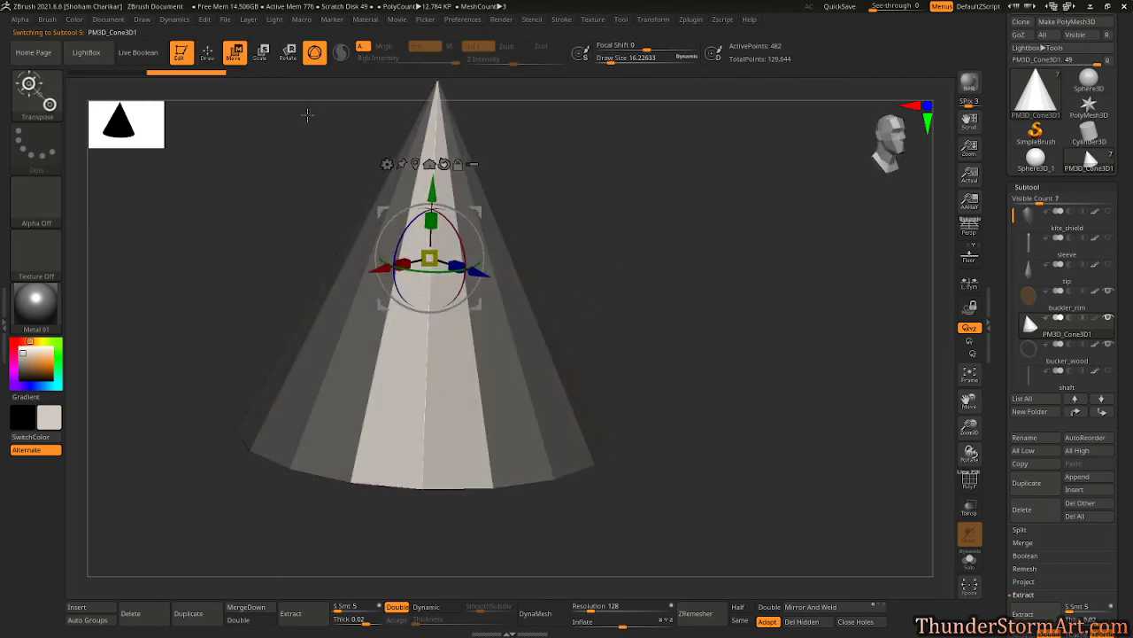
# - Return to the ZModeler brush and fill the cone with the current pale grey colour and Metal 01 material
pyautogui.press('b')
pyautogui.press('z')
pyautogui.press('m')
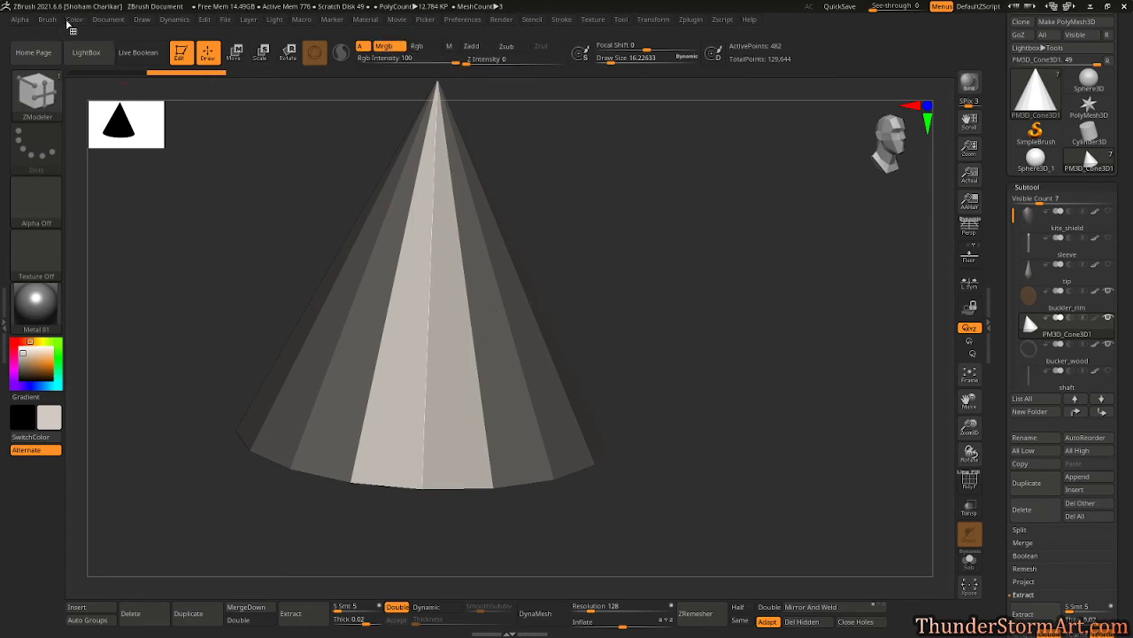
pyautogui.click(74, 19)
pyautogui.click(101, 262)
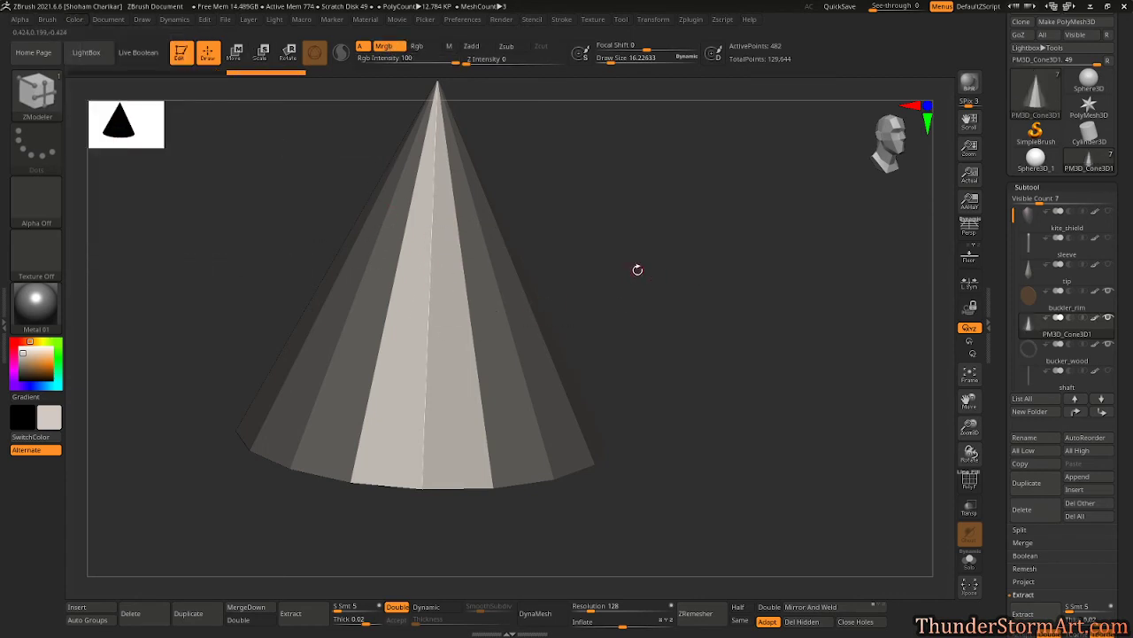
# - Rotate the cone 90 degrees about X to point forward and scale it down uniformly to fit within the disc
pyautogui.press('w')
pyautogui.moveTo(630, 321); pyautogui.dragTo(659, 306)
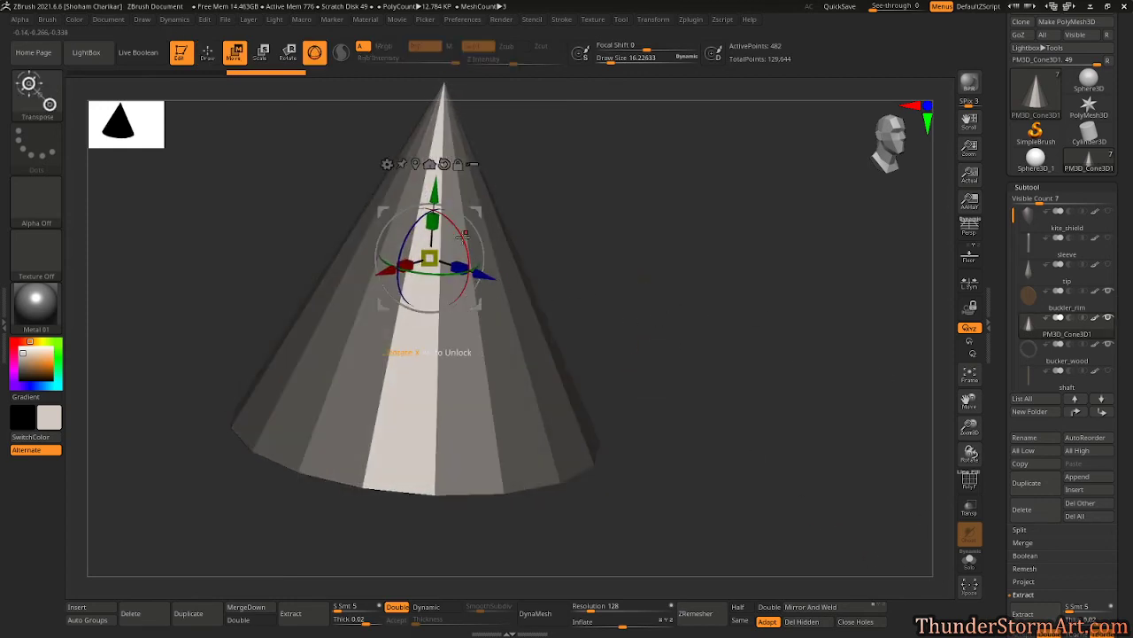
pyautogui.moveTo(463, 235); pyautogui.dragTo(471, 341)
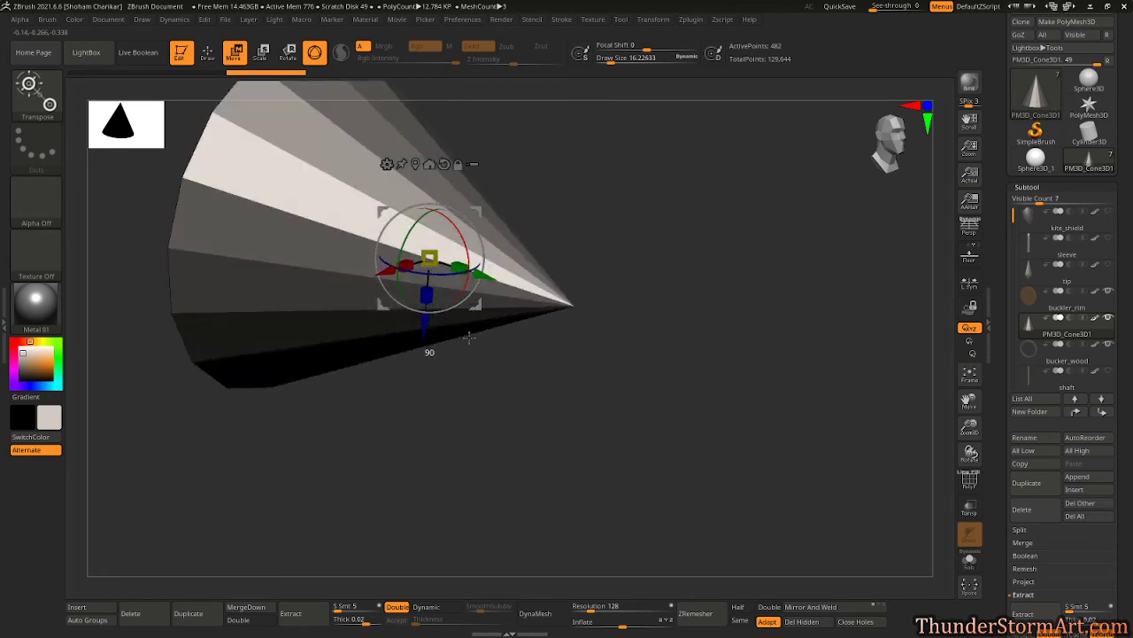
pyautogui.moveTo(431, 257); pyautogui.dragTo(380, 394)
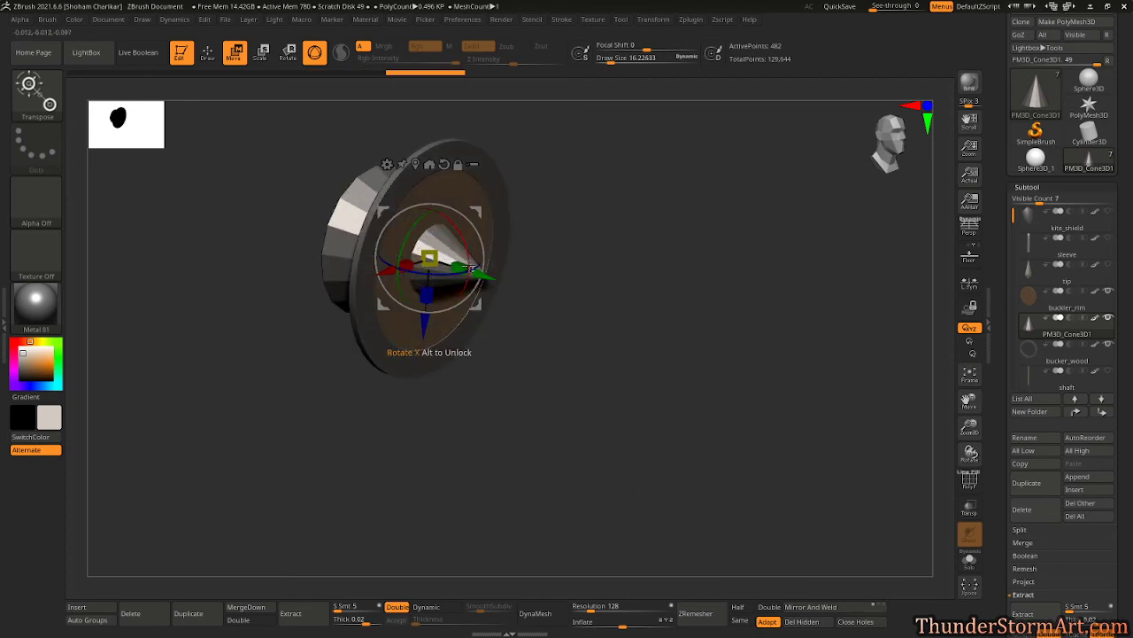
# - Move the small cone along its axis so that its base sits on the front face of the buckler disc
pyautogui.moveTo(483, 276); pyautogui.dragTo(549, 332)
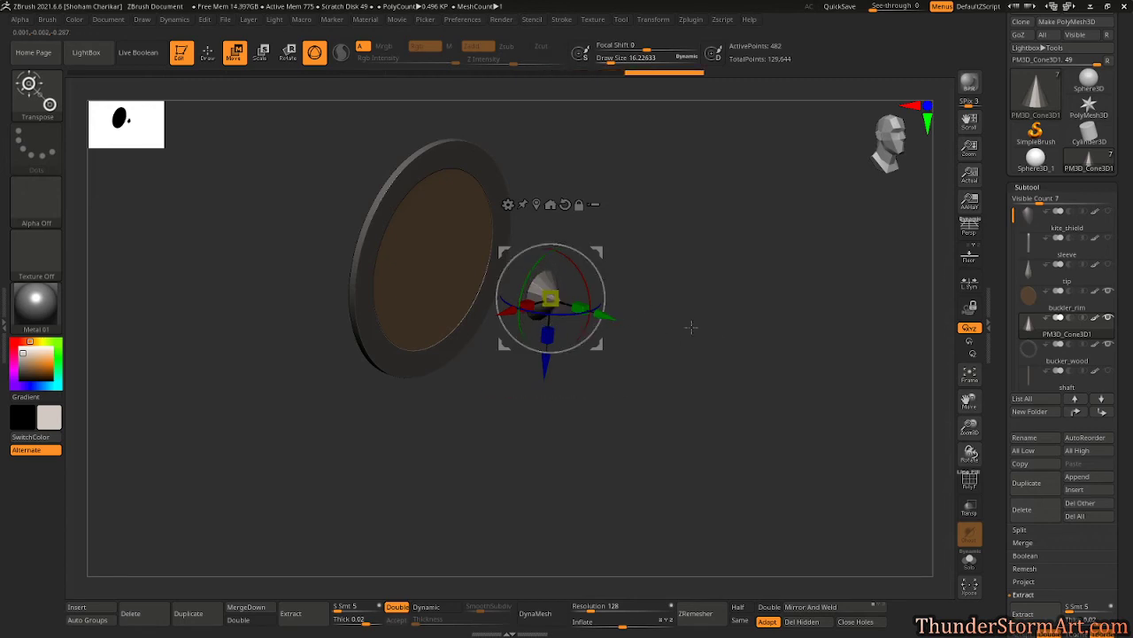
pyautogui.moveTo(691, 327); pyautogui.dragTo(711, 354)
pyautogui.moveTo(612, 323); pyautogui.dragTo(651, 378)
pyautogui.moveTo(355, 269); pyautogui.dragTo(346, 268)
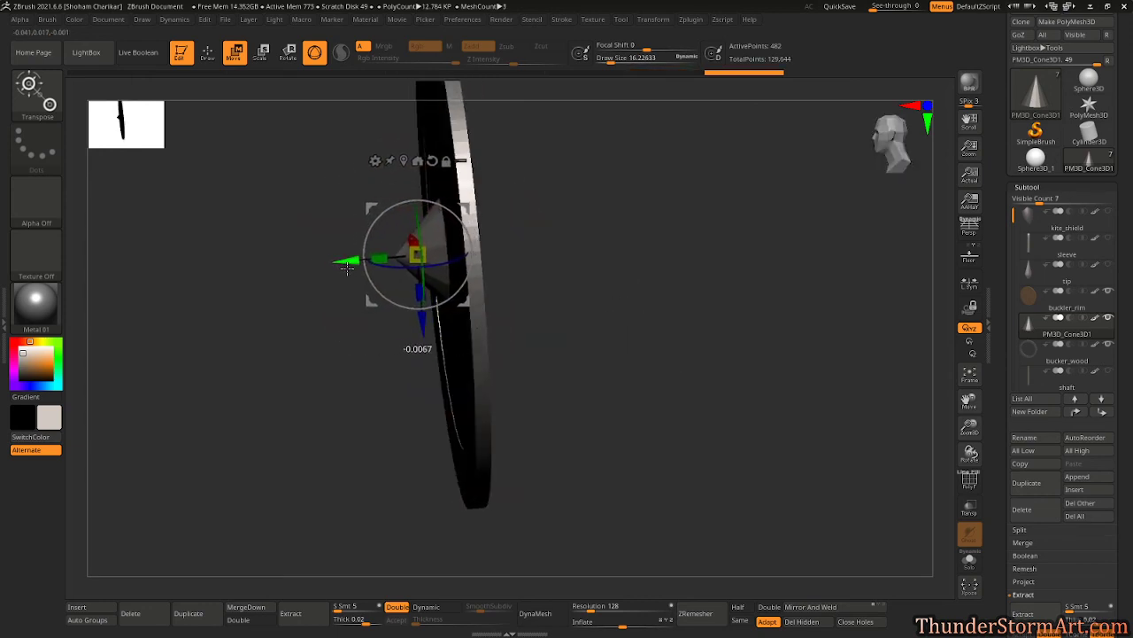
pyautogui.moveTo(593, 331); pyautogui.dragTo(752, 352)
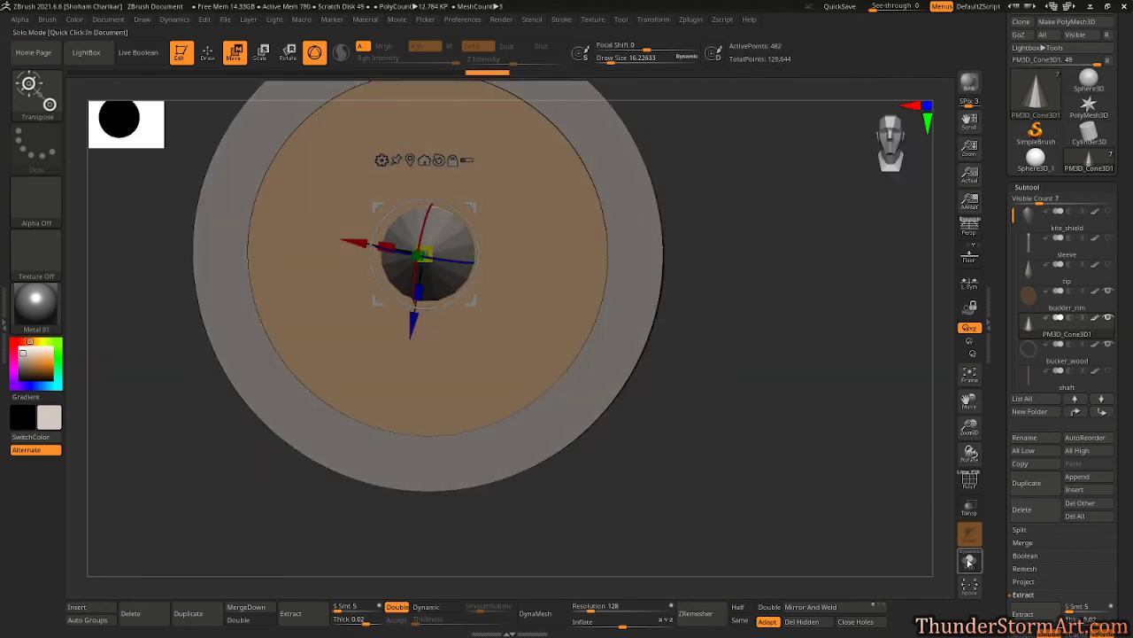
# - Isolate the cone in Solo mode with the polyframe display on and frame its edge loops from the side
pyautogui.click(970, 560)
pyautogui.hotkey('shift', 'f')
pyautogui.press('f')
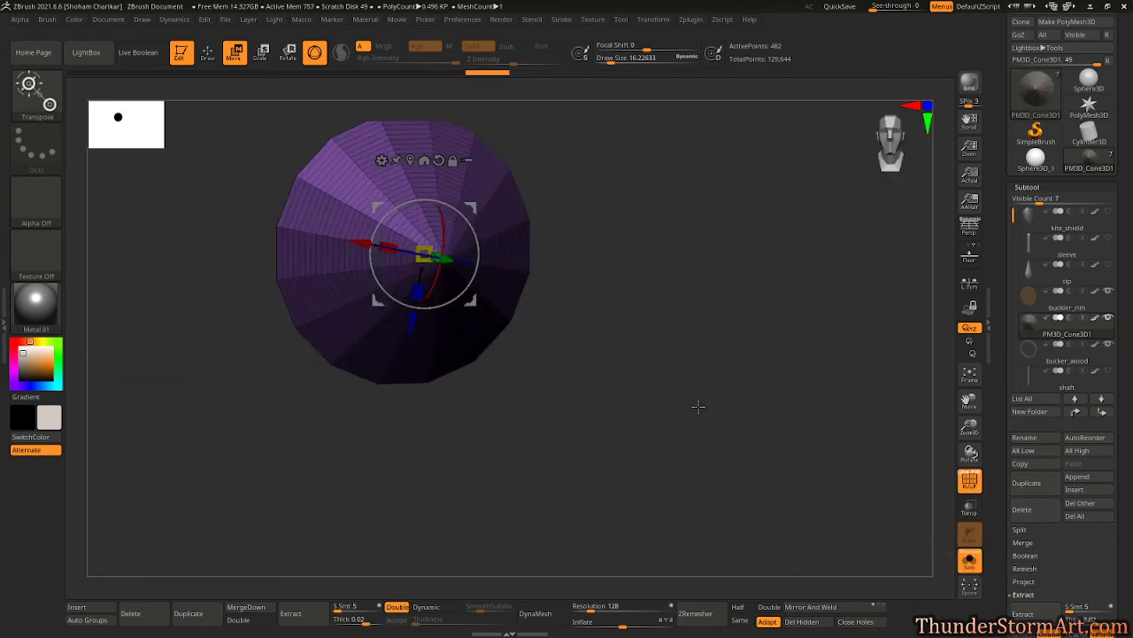
pyautogui.keyDown('ctrl'); pyautogui.moveTo(699, 406); pyautogui.dragTo(720, 449, button='right'); pyautogui.keyUp('ctrl')
pyautogui.moveTo(700, 392); pyautogui.dragTo(725, 367)
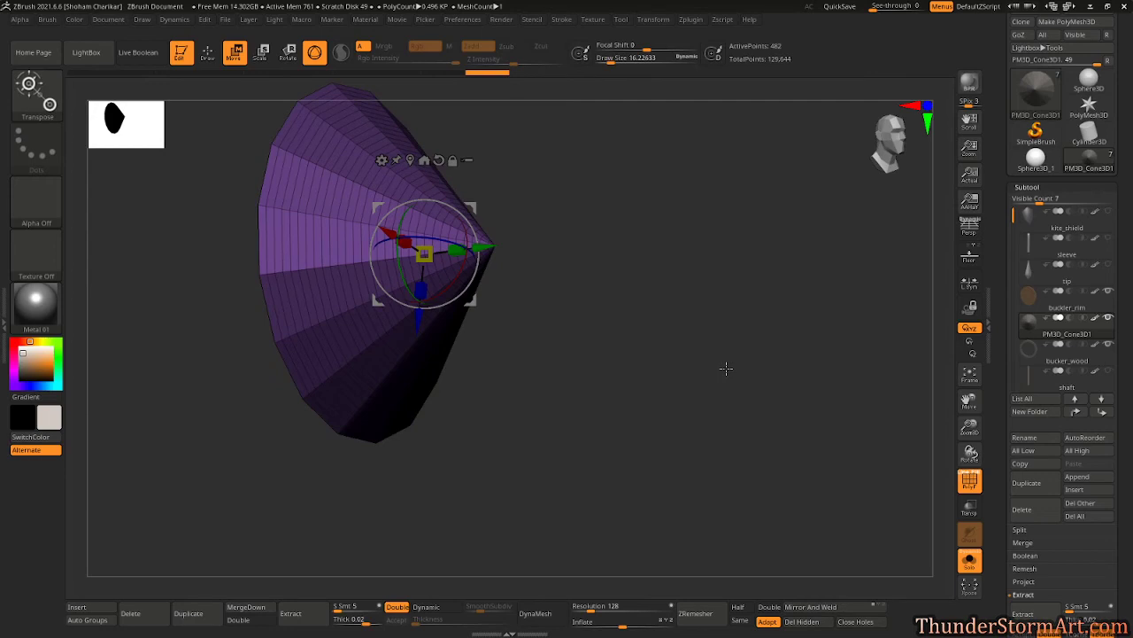
# - Delete the dense cone subtool from the buckler
pyautogui.moveTo(598, 368)
pyautogui.mouseDown()
pyautogui.moveTo(600, 344)
pyautogui.moveTo(592, 375)
pyautogui.moveTo(647, 349)
pyautogui.moveTo(661, 355)
pyautogui.moveTo(577, 366)
pyautogui.mouseUp()
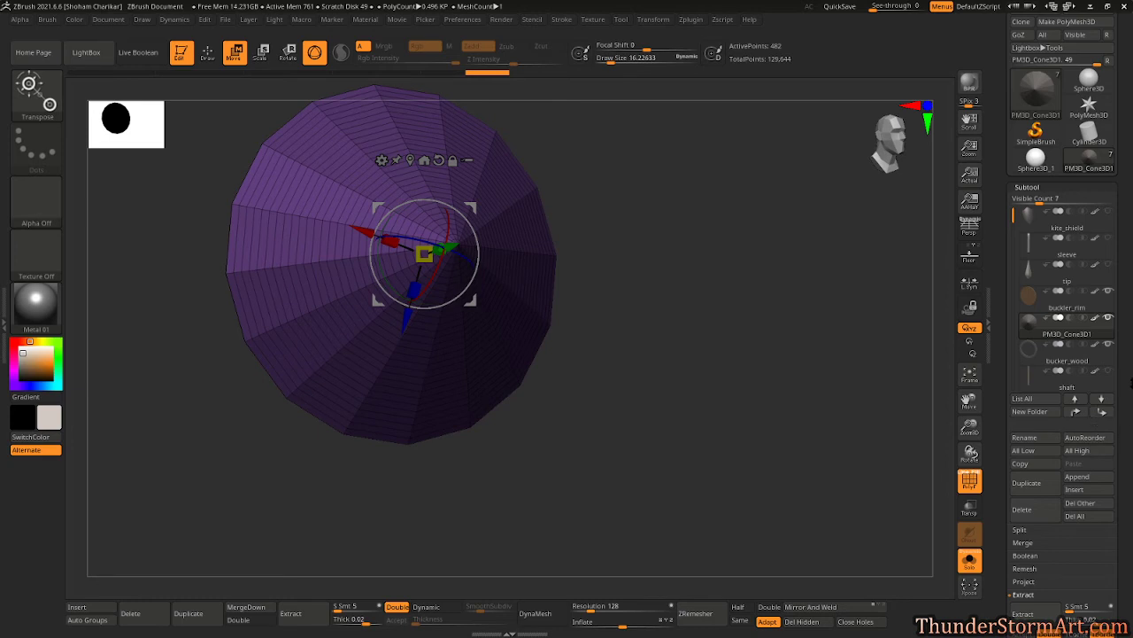
pyautogui.click(1026, 506)
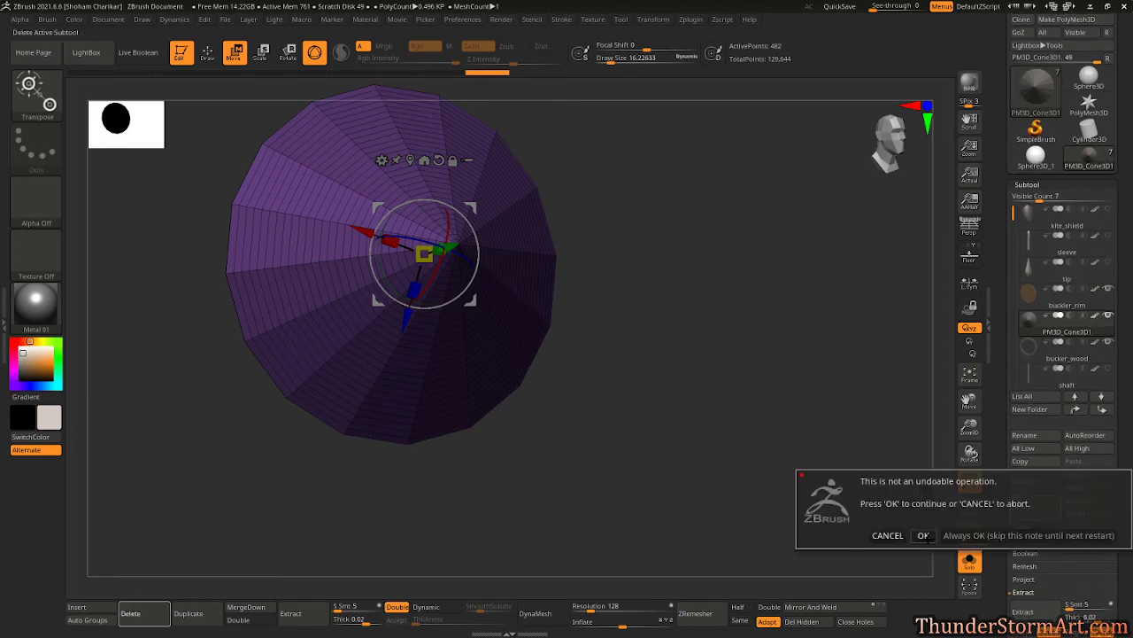
pyautogui.click(924, 535)
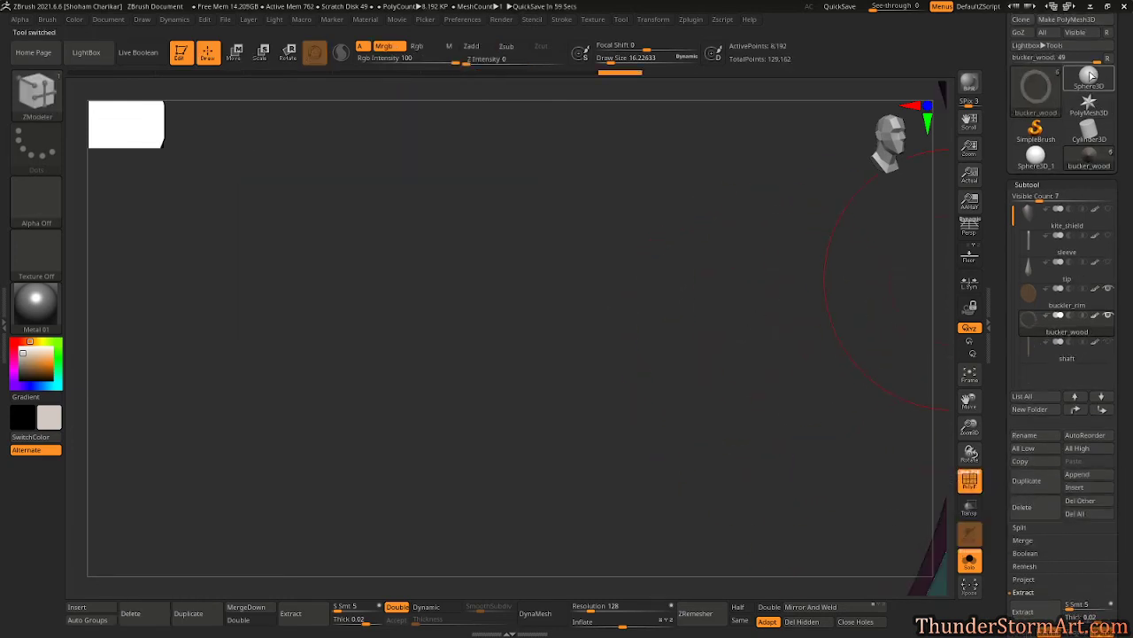
# - Load a fresh Cone3D primitive as the active tool and view it whole
pyautogui.click(1091, 77)
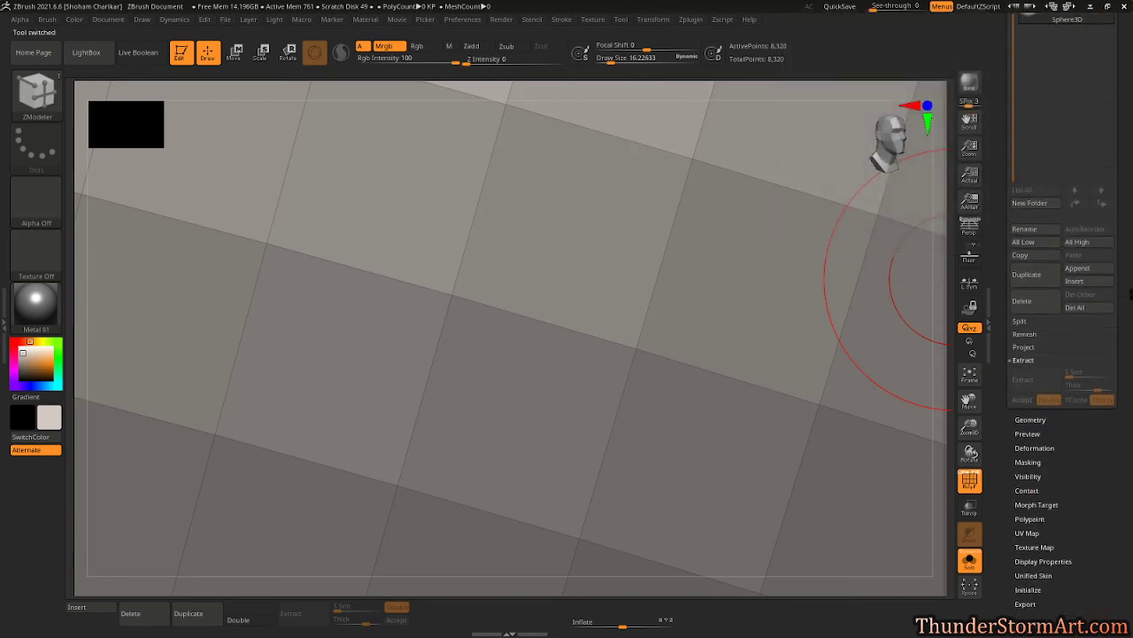
pyautogui.scroll(-3, 1044, 282)
pyautogui.scroll(10, 1022, 383)
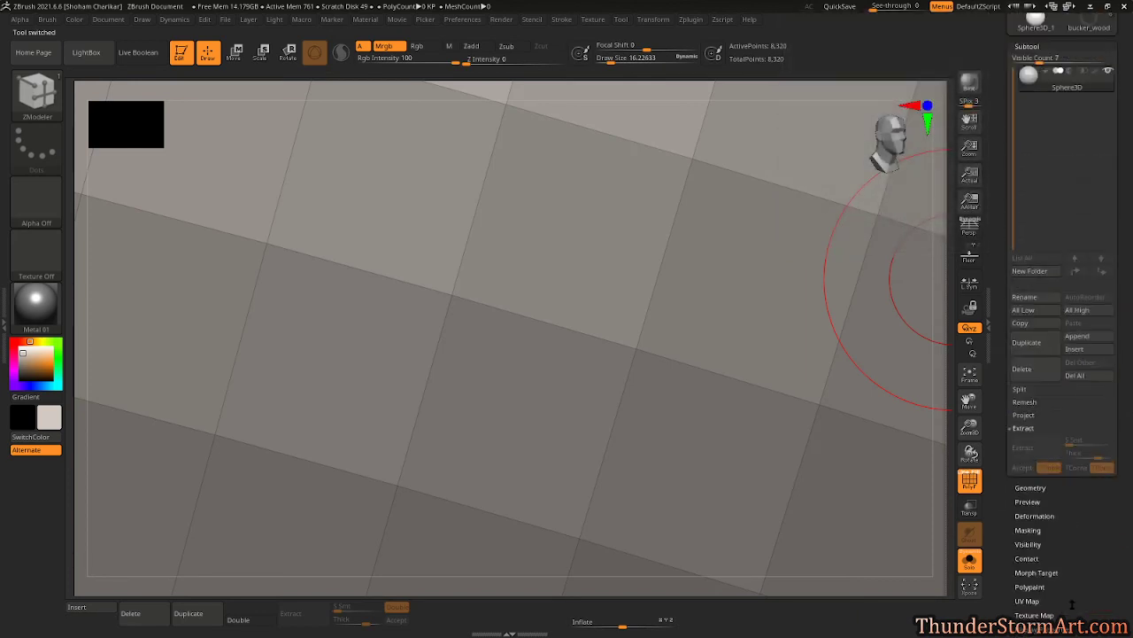
pyautogui.click(1088, 148)
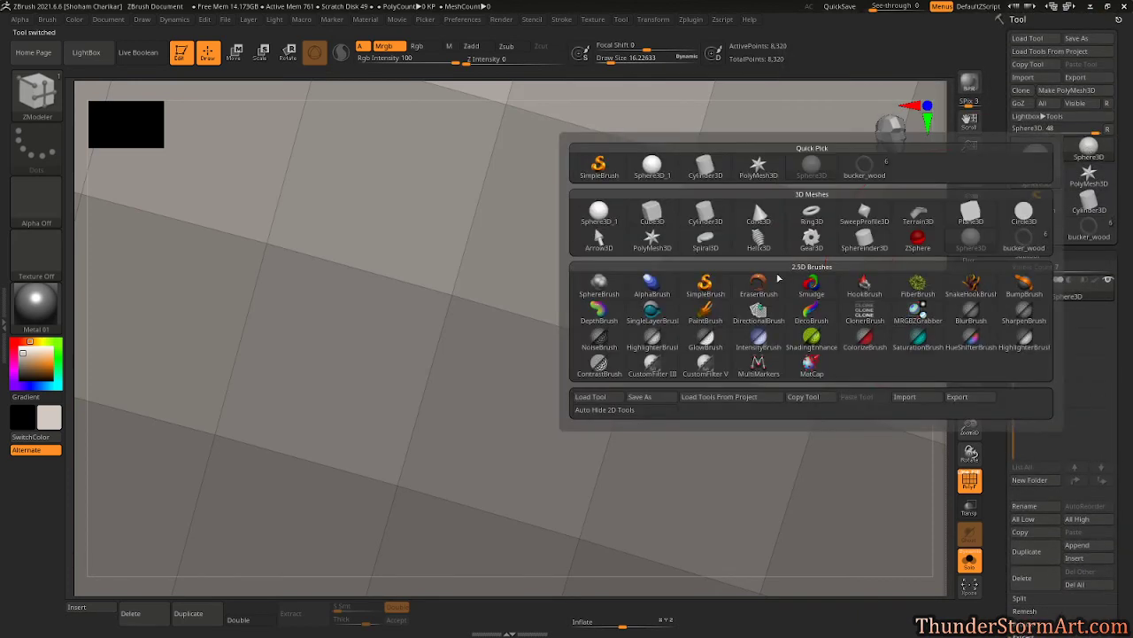
pyautogui.click(758, 215)
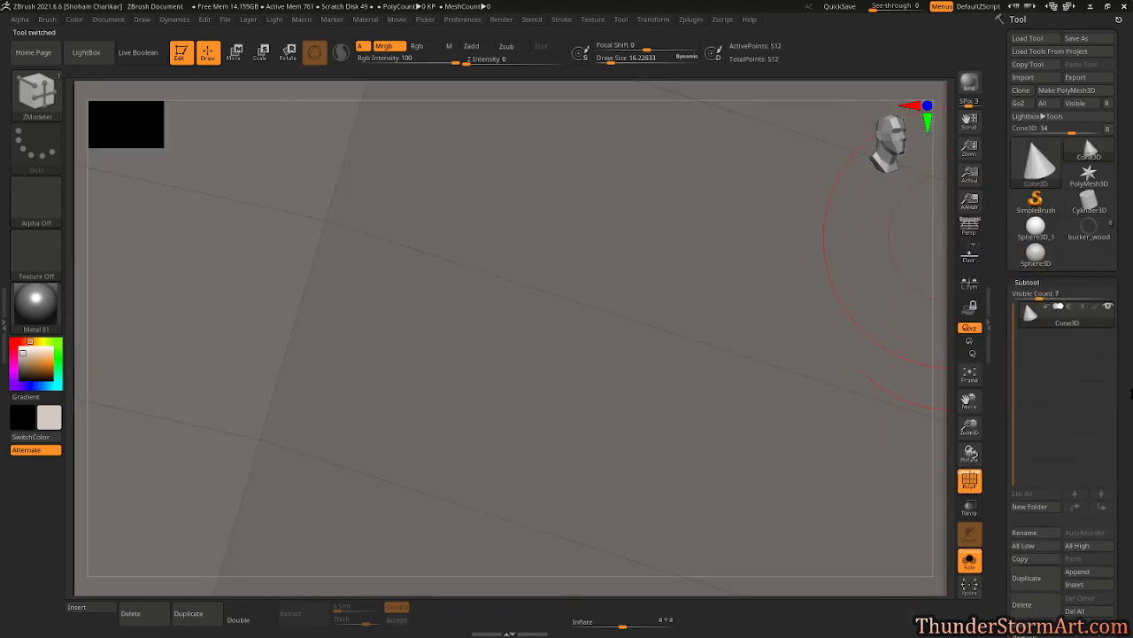
pyautogui.scroll(-1, 1130, 393)
pyautogui.moveTo(684, 363)
pyautogui.mouseDown()
pyautogui.moveTo(243, 258)
pyautogui.moveTo(610, 338)
pyautogui.moveTo(477, 303)
pyautogui.mouseUp()
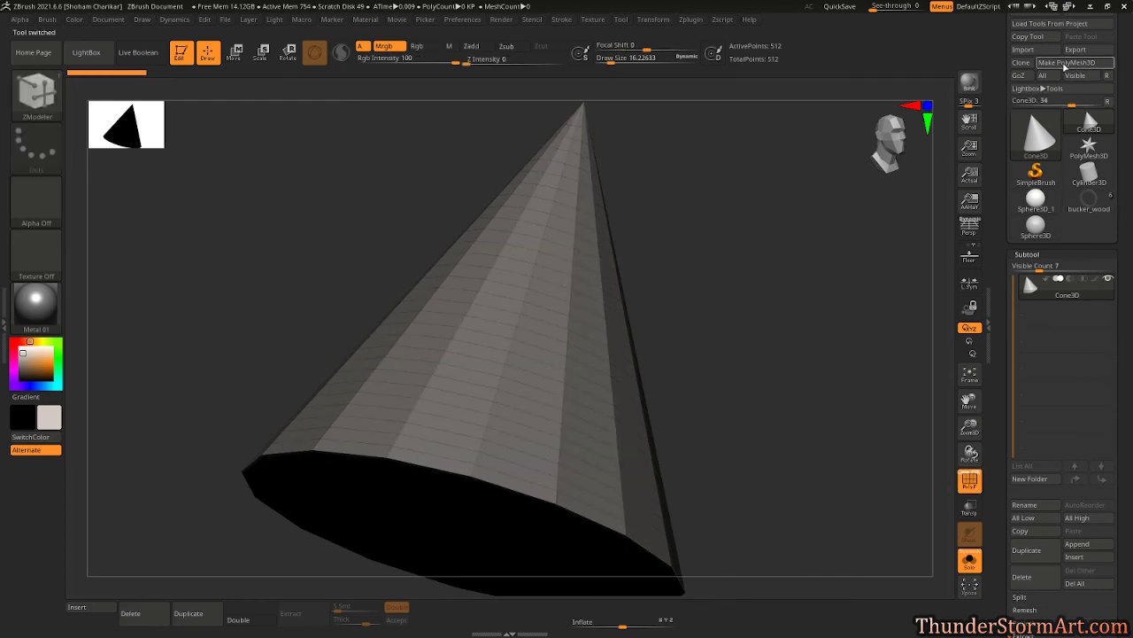
# - Reduce the cone primitive's vertical divisions by setting VDivide to 3 in its initialization settings
pyautogui.scroll(-5, 1114, 348)
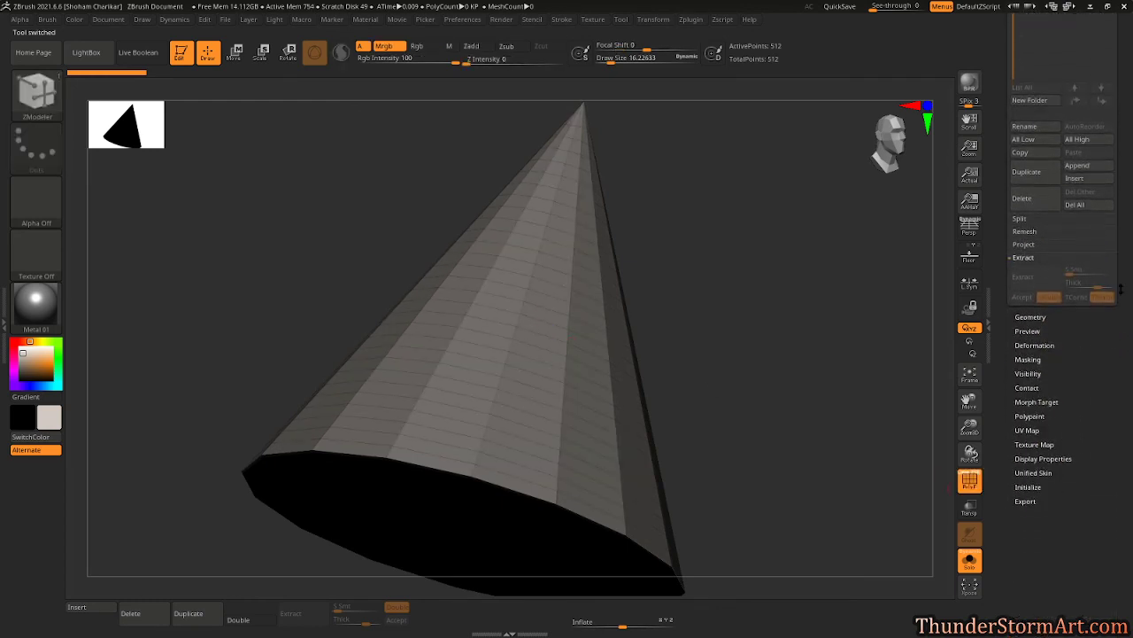
pyautogui.click(1026, 487)
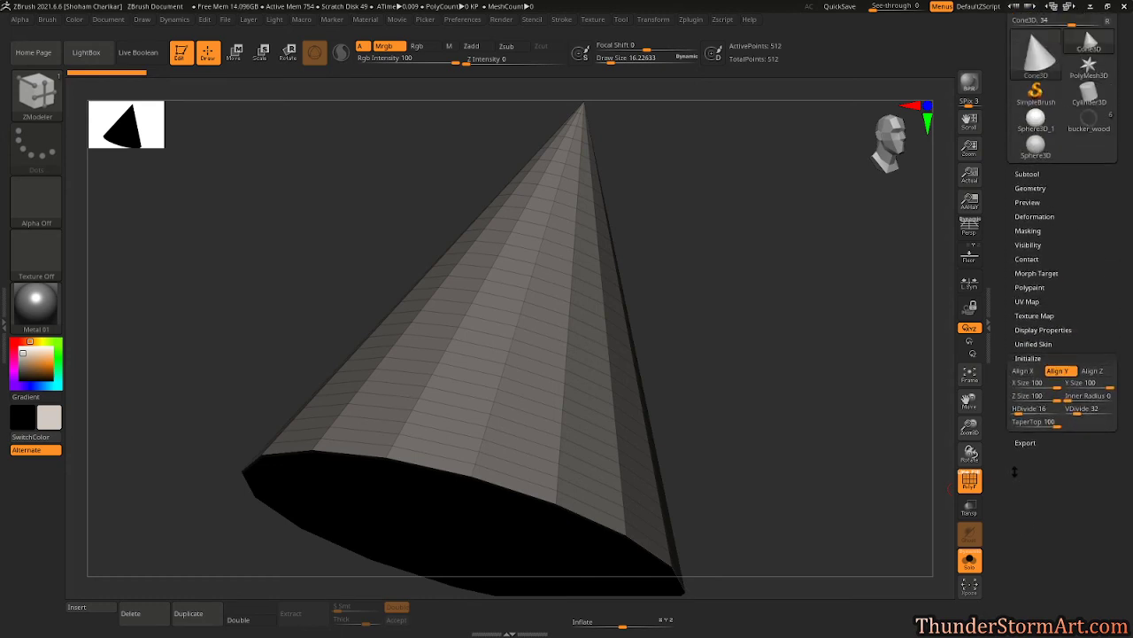
pyautogui.click(1076, 413)
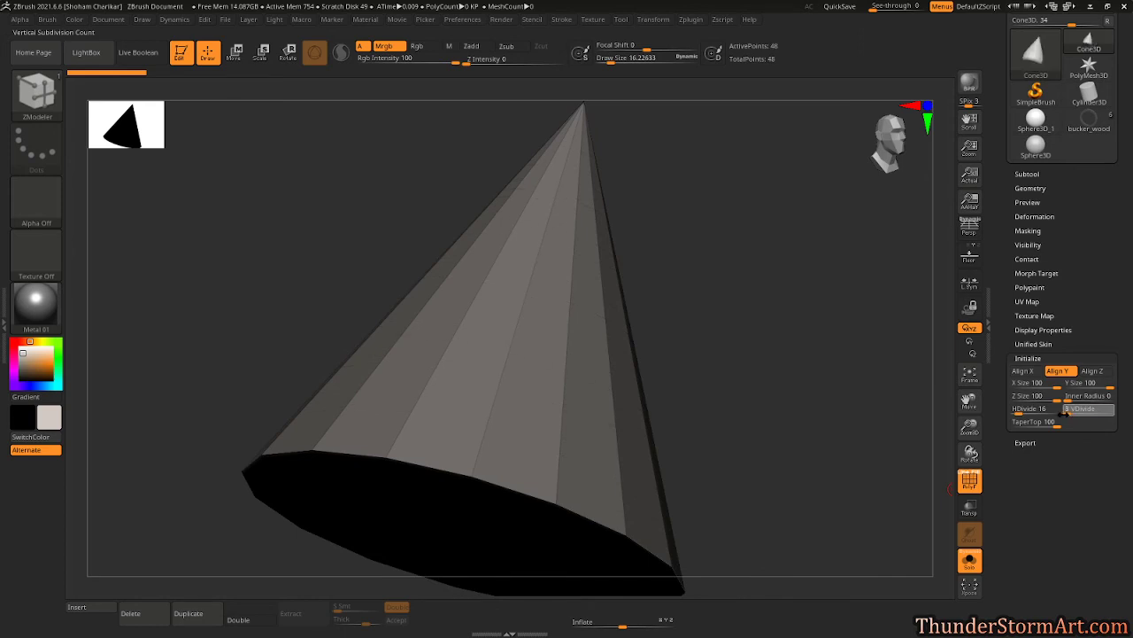
# - Convert the cone to a PolyMesh3D and rename its subtool buckler_spike
pyautogui.moveTo(1117, 294); pyautogui.dragTo(1118, 442)
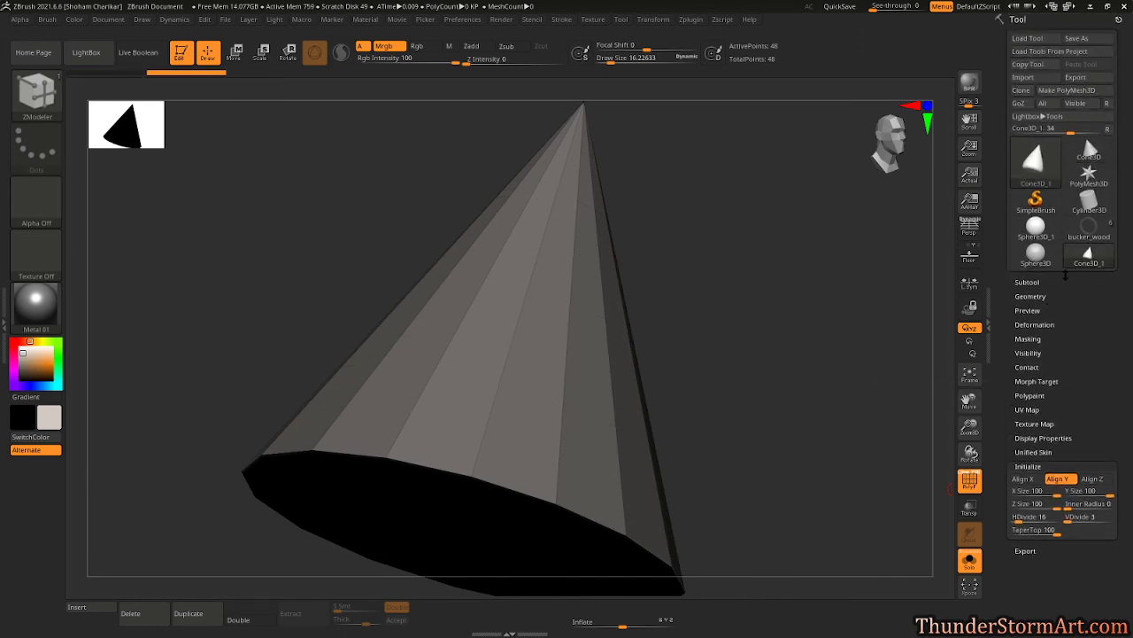
pyautogui.click(1071, 90)
pyautogui.moveTo(794, 261); pyautogui.dragTo(675, 350)
pyautogui.click(1034, 308)
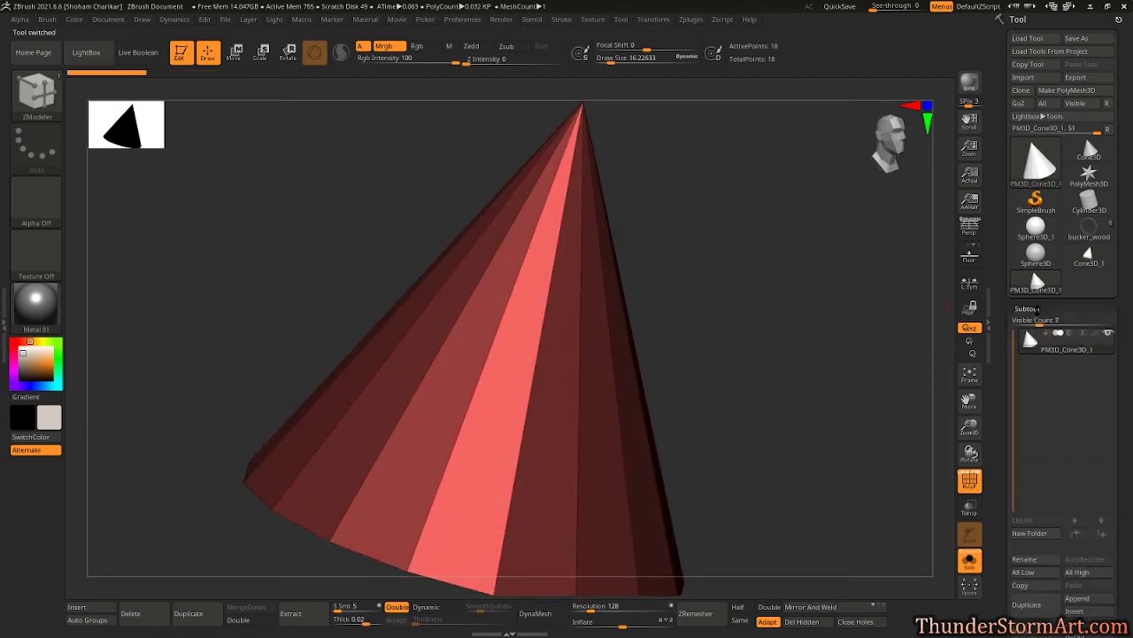
pyautogui.click(1032, 559)
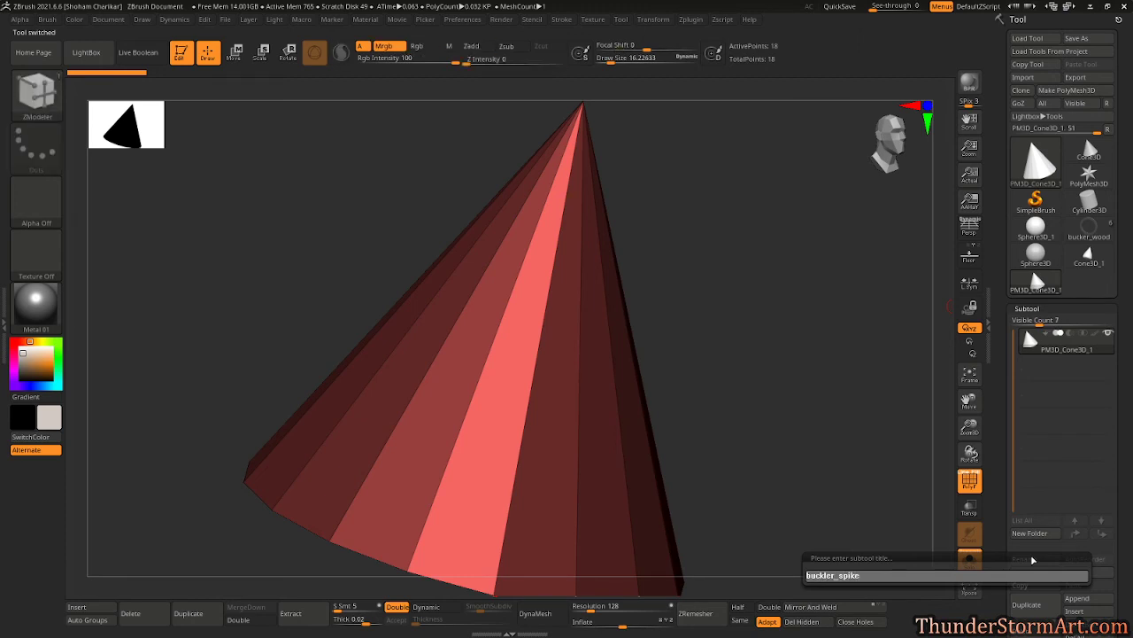
pyautogui.press('Return')
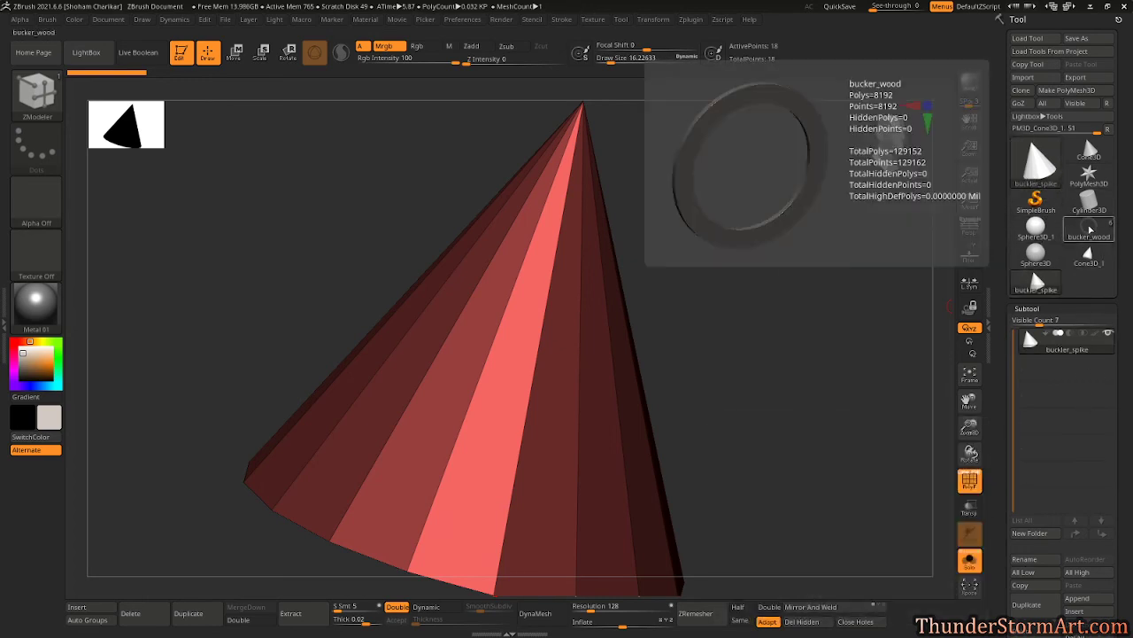
# - Return to the buckler tool and insert buckler_spike as a subtool below bucker_wood
pyautogui.click(1088, 228)
pyautogui.keyDown('ctrl'); pyautogui.moveTo(682, 297); pyautogui.dragTo(746, 369, button='right'); pyautogui.keyUp('ctrl')
pyautogui.scroll(-3, 1098, 496)
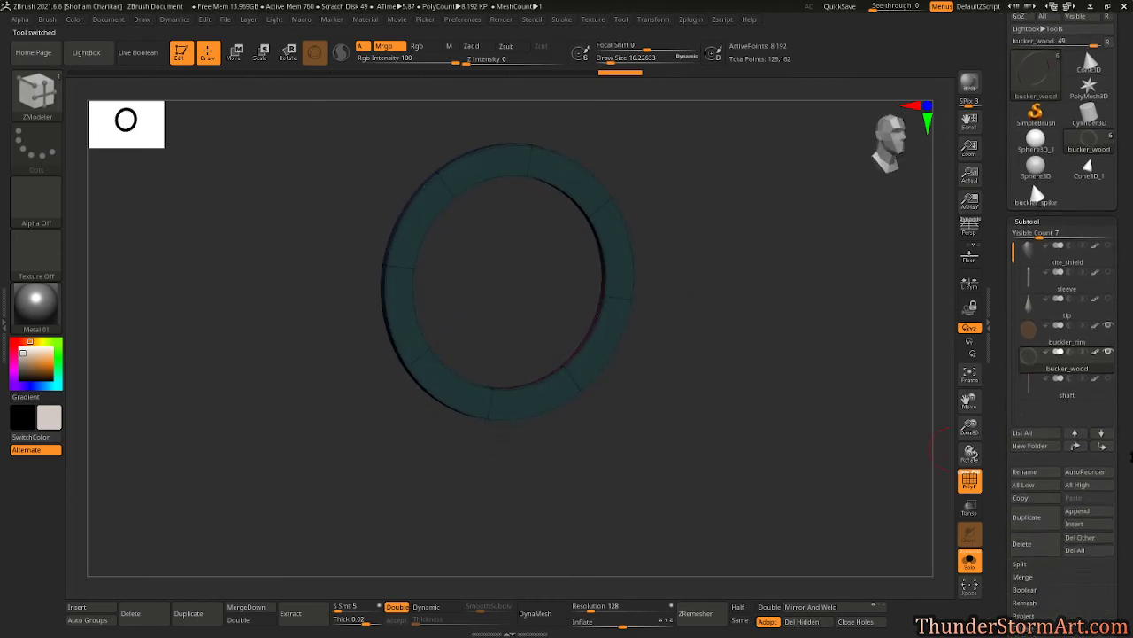
pyautogui.click(1075, 490)
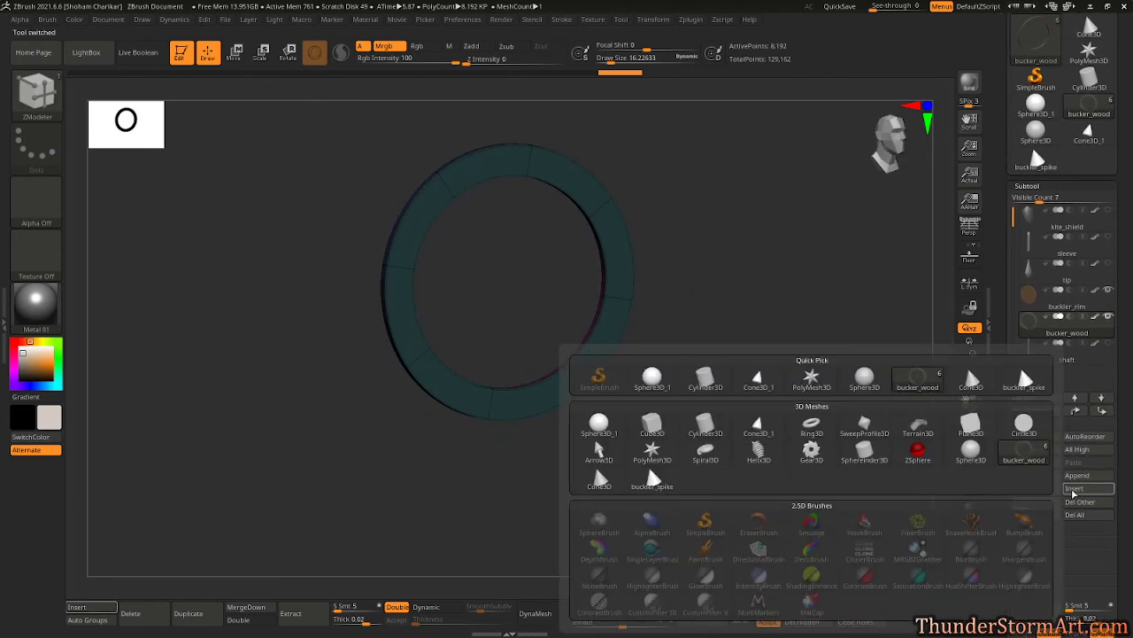
pyautogui.click(1024, 379)
pyautogui.press('f')
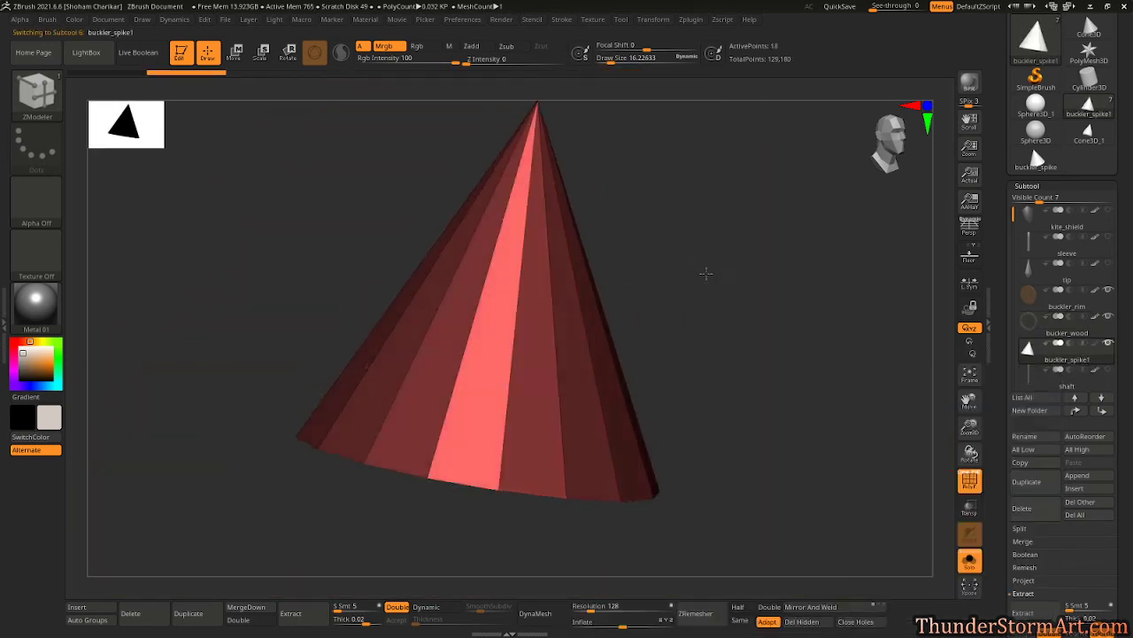
# - Hide the polyframe, rotate the spike about X to point forward and flatten it along its length
pyautogui.moveTo(706, 273); pyautogui.dragTo(714, 276)
pyautogui.hotkey('shift', 'f')
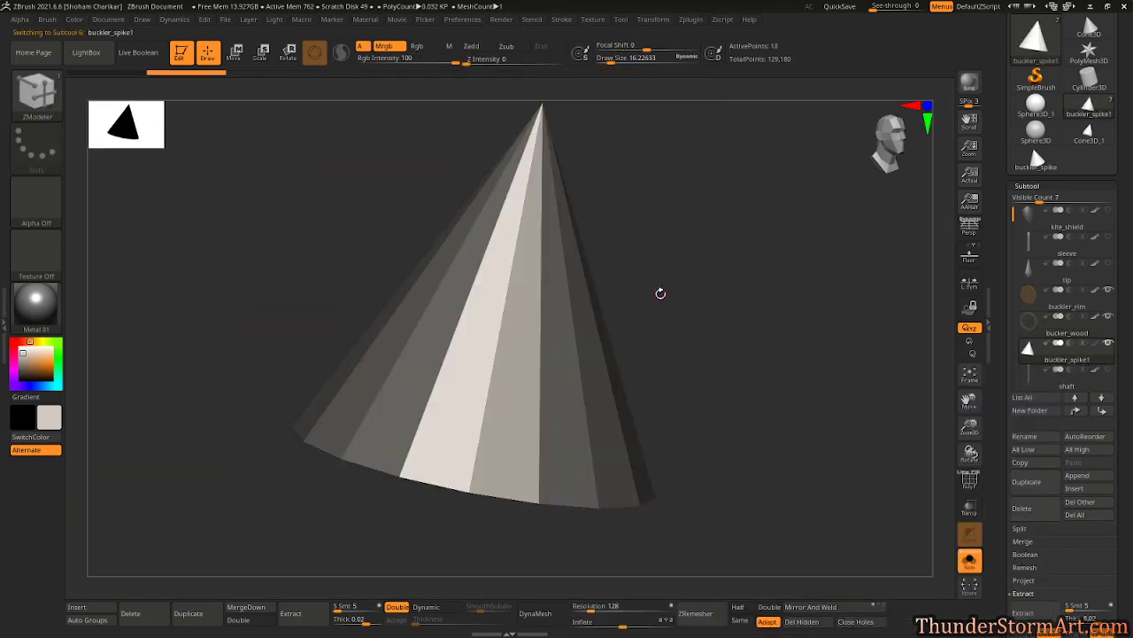
pyautogui.press('w')
pyautogui.moveTo(536, 263); pyautogui.dragTo(550, 387)
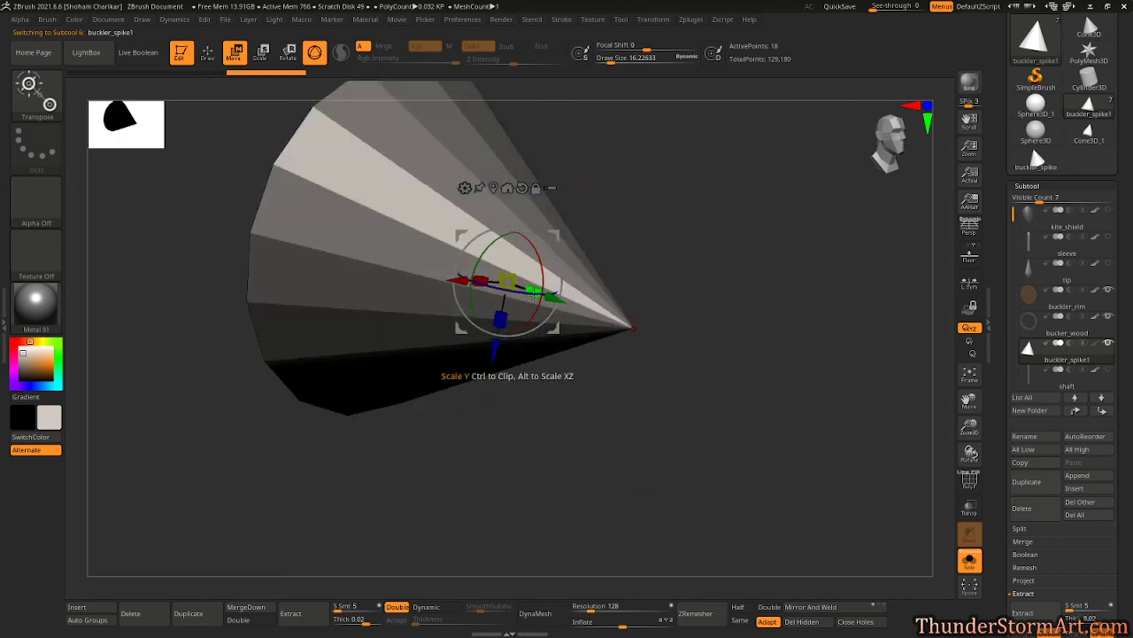
pyautogui.moveTo(535, 290); pyautogui.dragTo(433, 267)
pyautogui.moveTo(507, 280); pyautogui.dragTo(466, 437)
pyautogui.moveTo(673, 288); pyautogui.dragTo(678, 352)
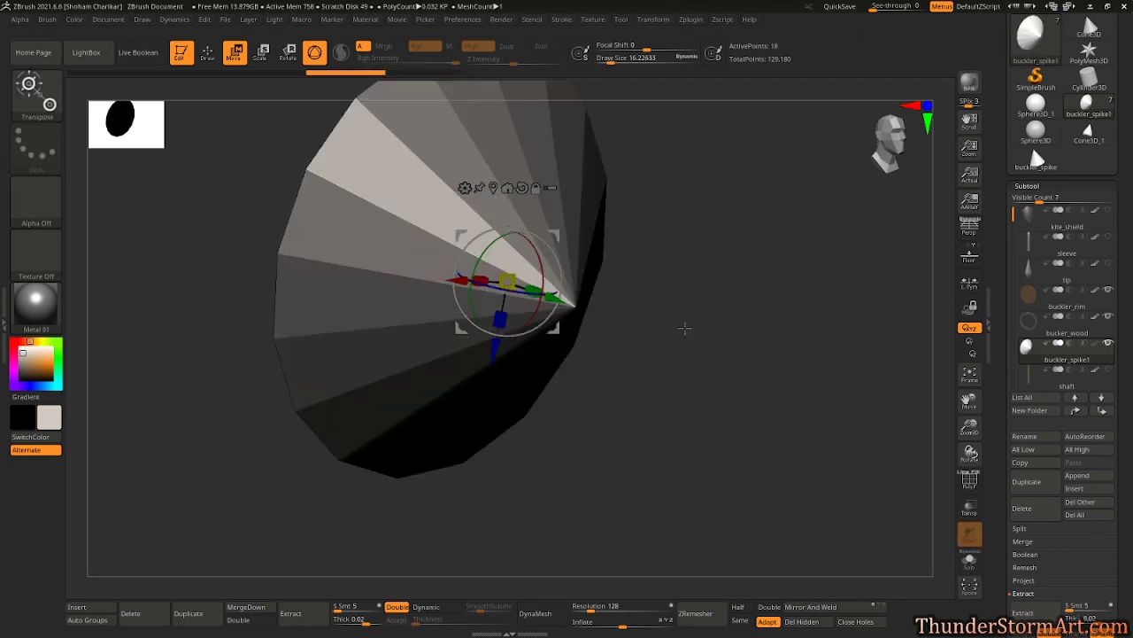
# - Scale the spike down uniformly to fit the buckler and move it forward along its axis from the disc
pyautogui.moveTo(507, 280); pyautogui.dragTo(505, 492)
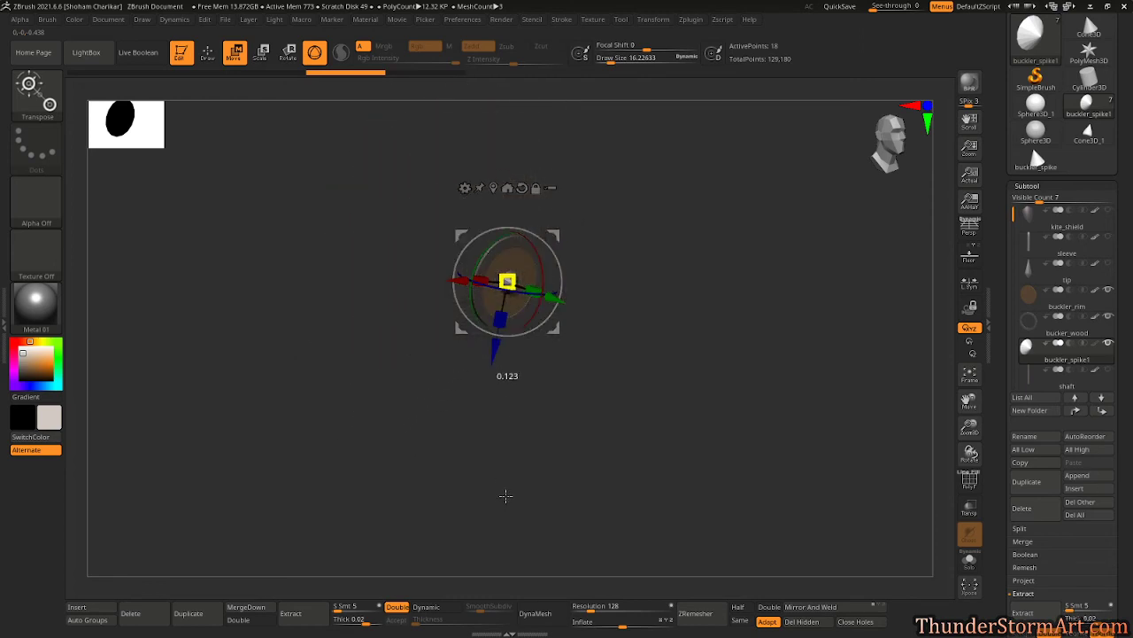
pyautogui.keyDown('ctrl'); pyautogui.moveTo(713, 293); pyautogui.dragTo(723, 495, button='right'); pyautogui.keyUp('ctrl')
pyautogui.keyDown('ctrl'); pyautogui.moveTo(742, 327); pyautogui.dragTo(744, 383, button='right'); pyautogui.keyUp('ctrl')
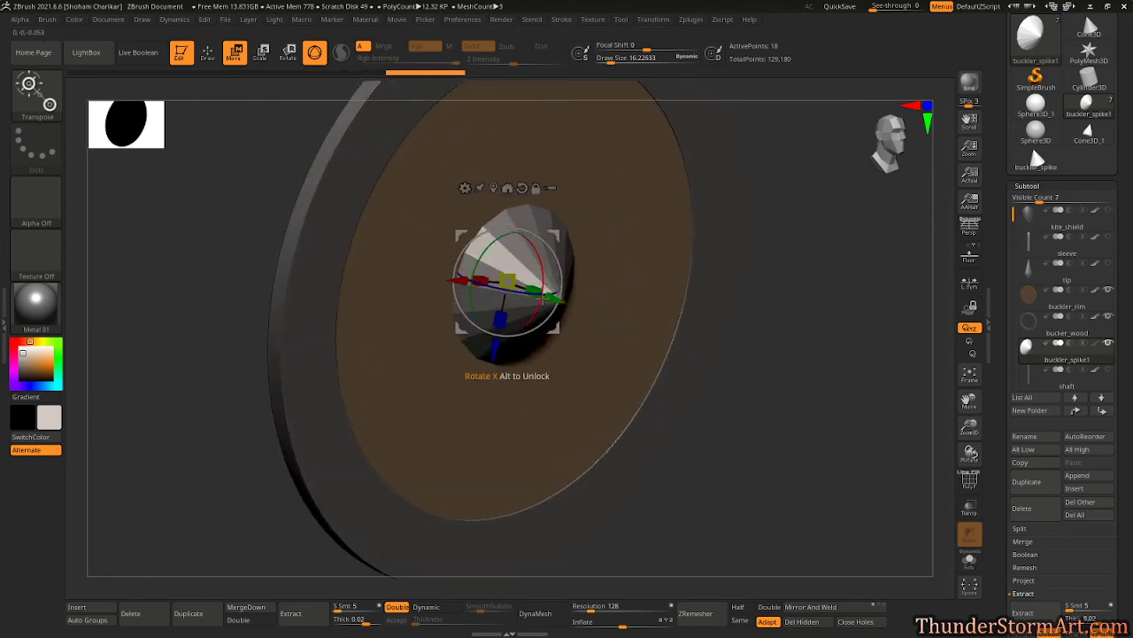
pyautogui.moveTo(550, 299); pyautogui.dragTo(702, 355)
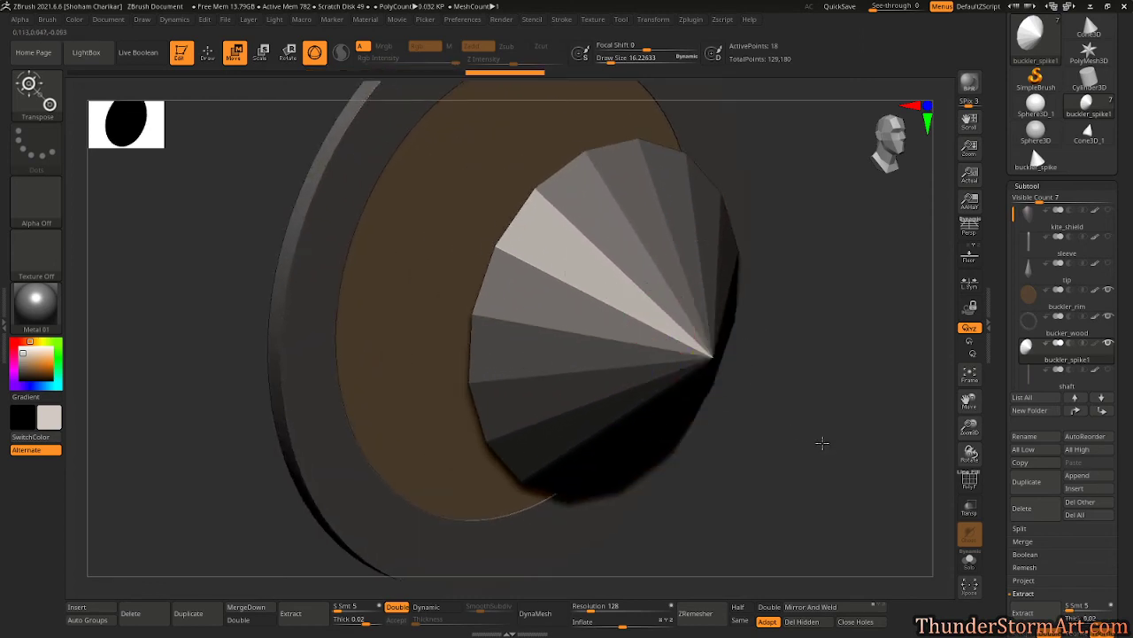
# - Isolate the spike in Solo mode with the polyframe shown and regroup its polygons using Groups By Normals
pyautogui.moveTo(822, 443); pyautogui.dragTo(569, 330)
pyautogui.click(970, 563)
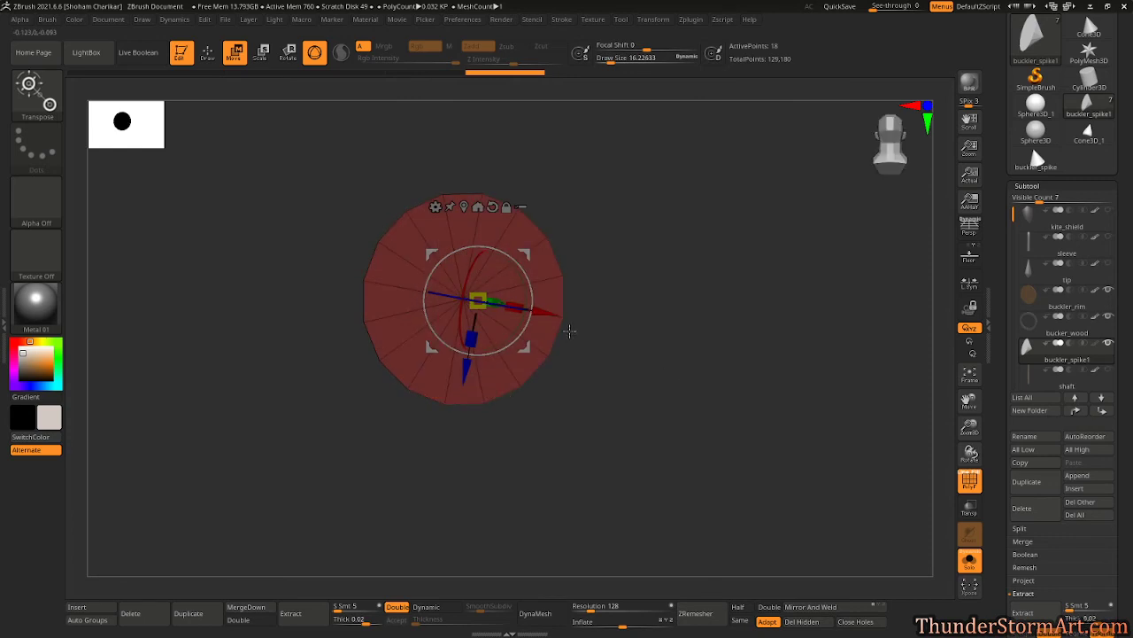
pyautogui.press('q')
pyautogui.scroll(-5, 1129, 381)
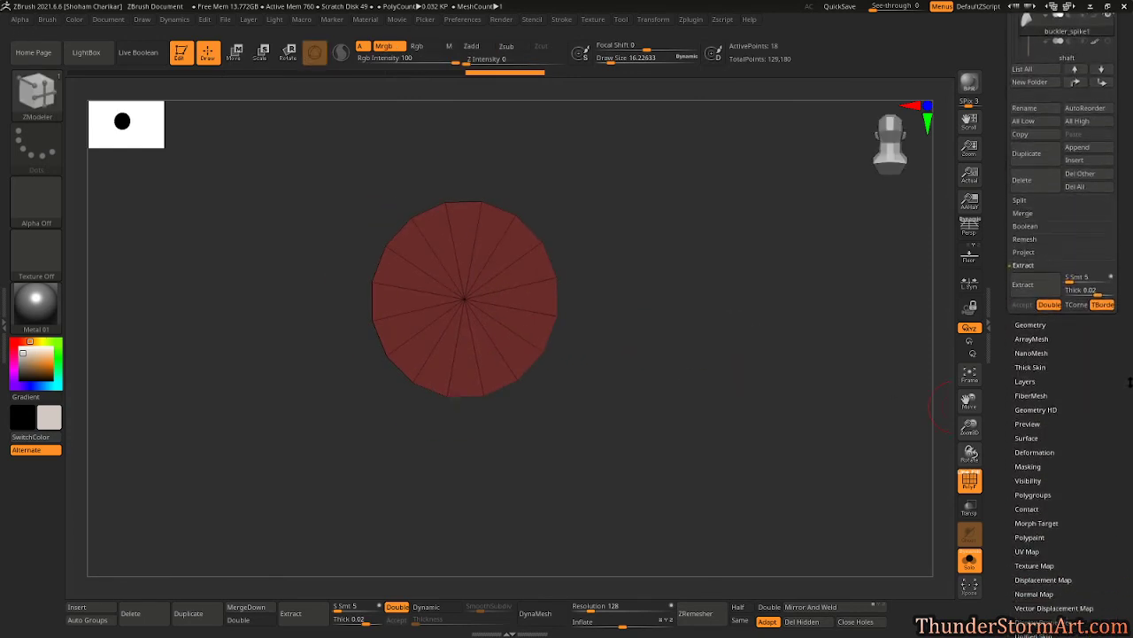
pyautogui.scroll(-3, 1129, 381)
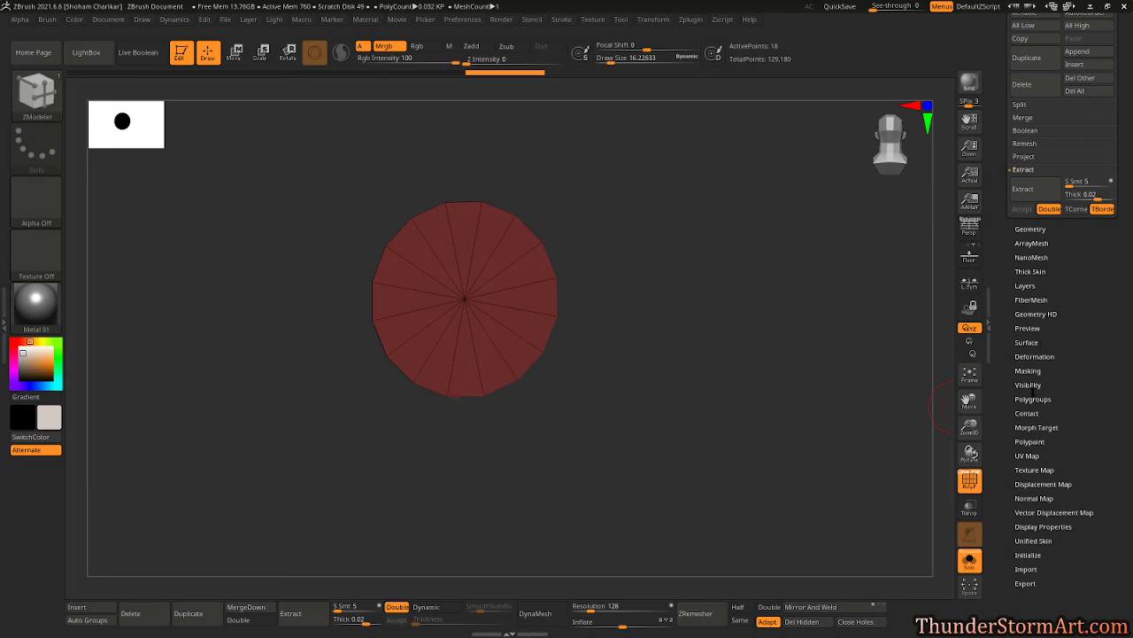
pyautogui.click(1033, 398)
pyautogui.scroll(-3, 1012, 293)
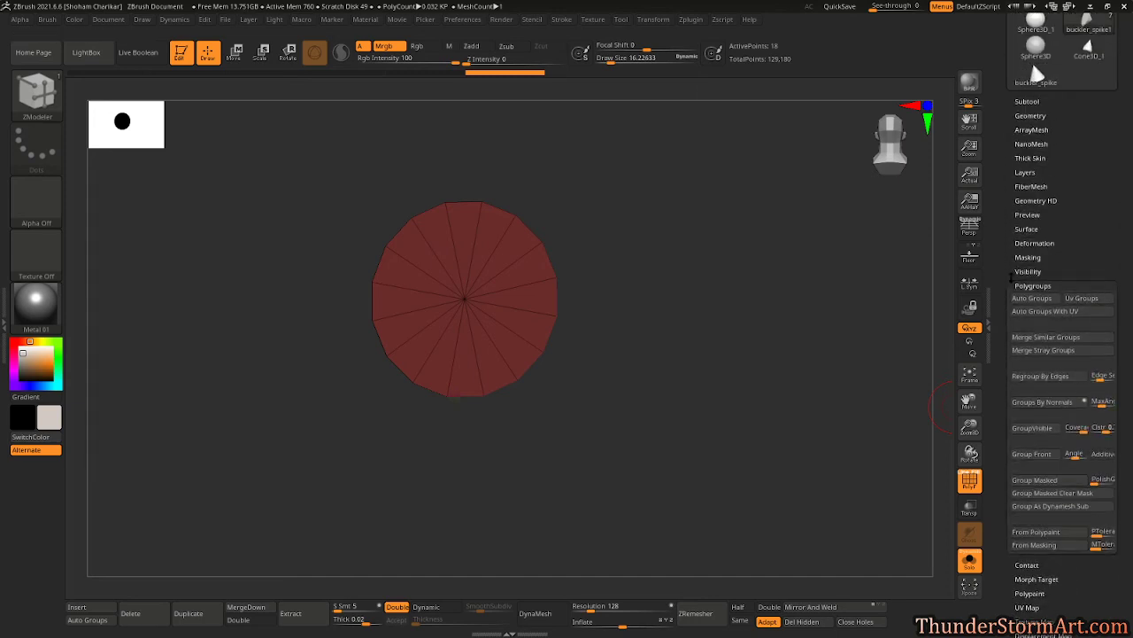
pyautogui.click(1043, 403)
pyautogui.moveTo(766, 415); pyautogui.dragTo(747, 374)
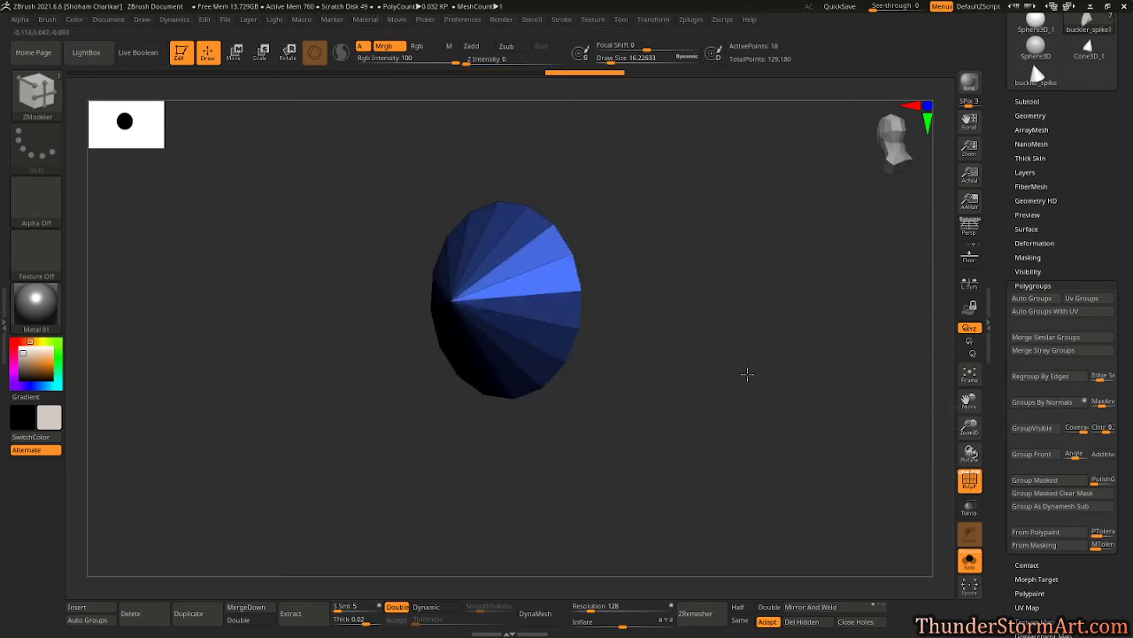
# - Crease the spike's edges around the base rim and check the result from the side and front
pyautogui.scroll(2, 1033, 179)
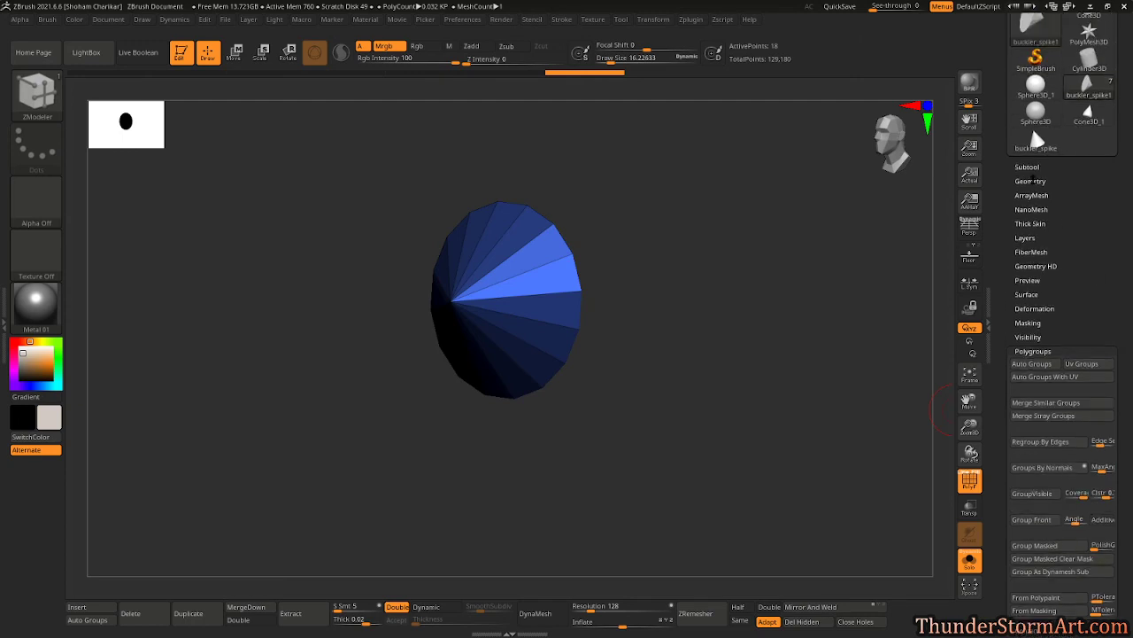
pyautogui.click(1032, 180)
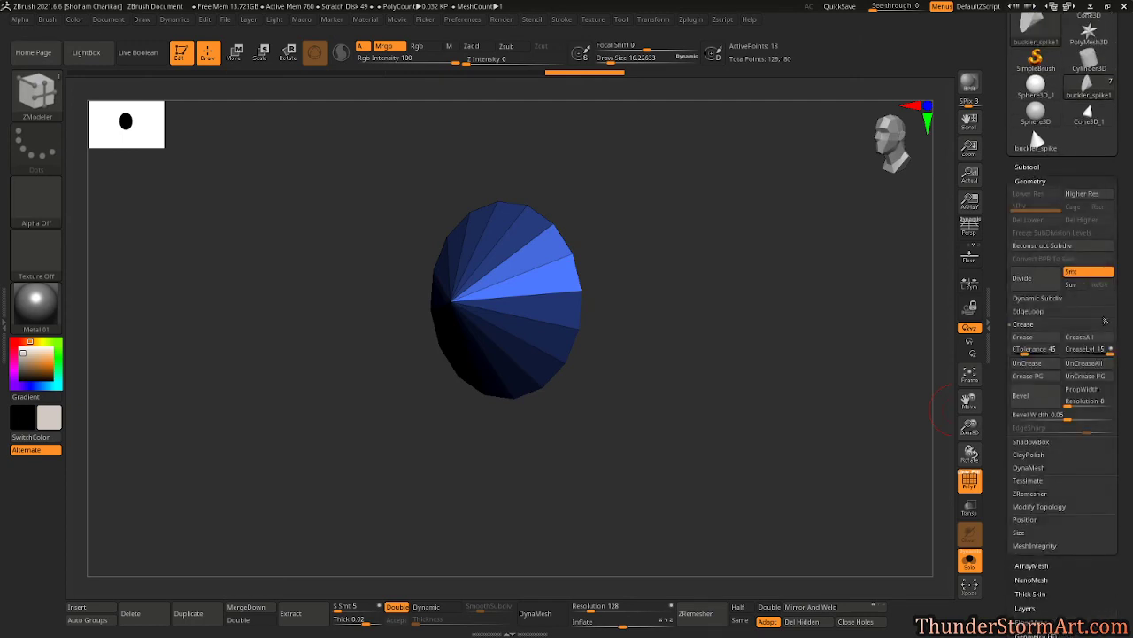
pyautogui.click(1028, 337)
pyautogui.moveTo(769, 349); pyautogui.dragTo(544, 309)
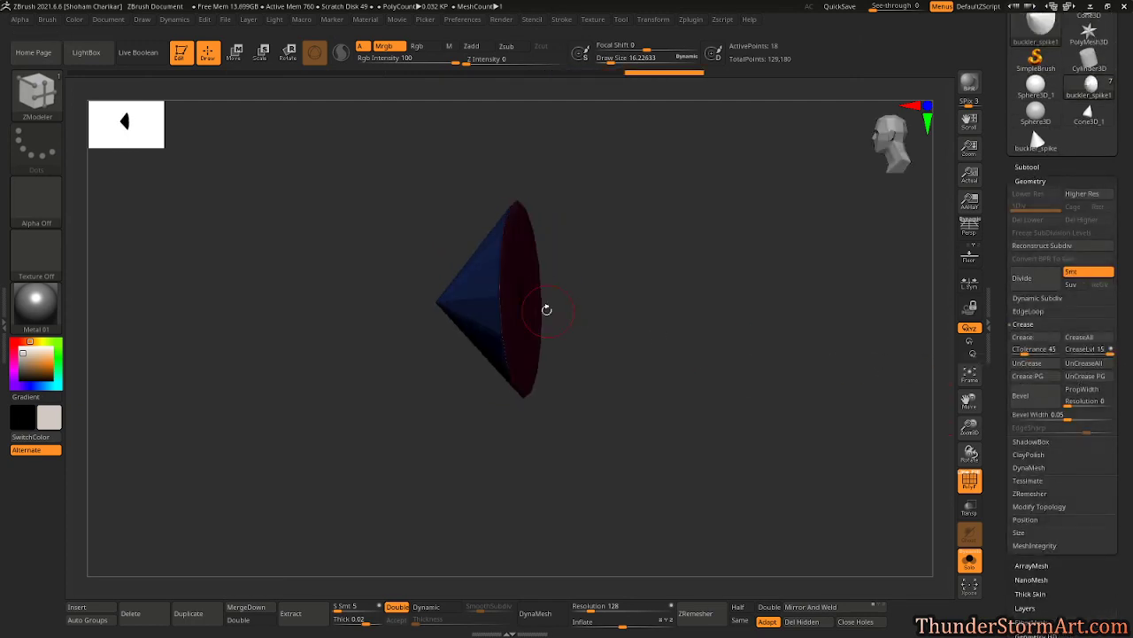
pyautogui.moveTo(711, 286); pyautogui.dragTo(802, 291)
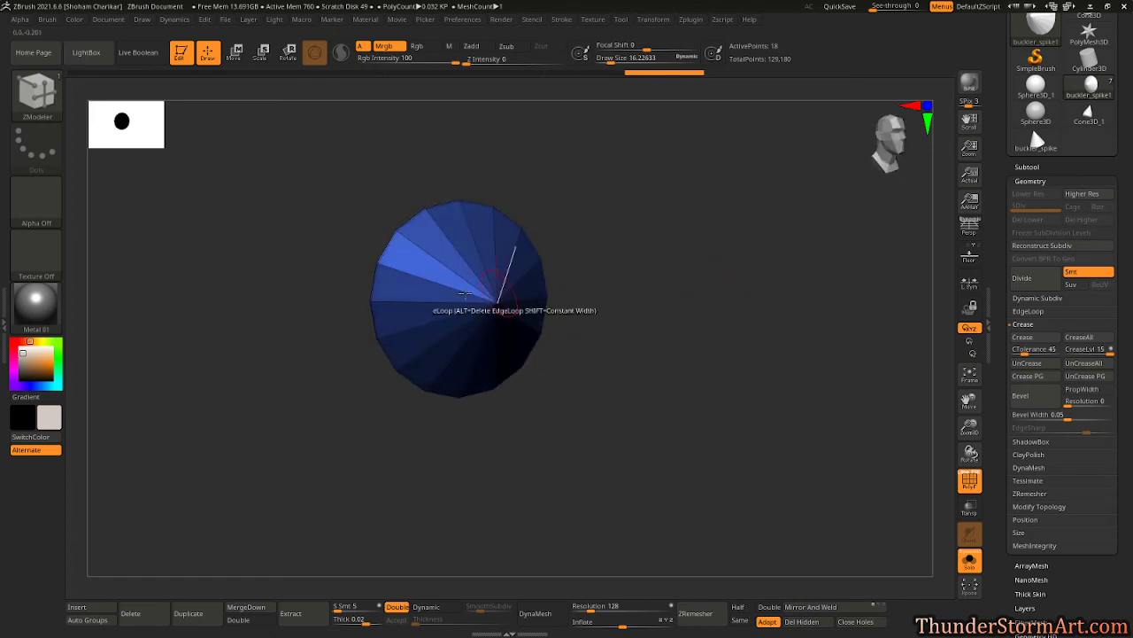
pyautogui.moveTo(720, 332); pyautogui.dragTo(770, 334)
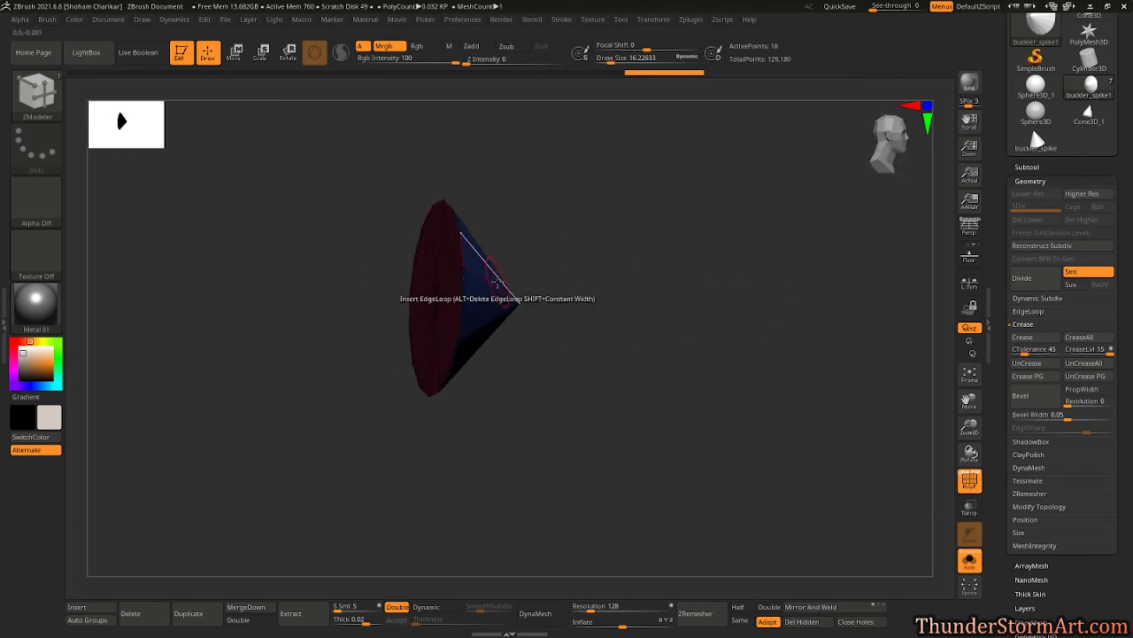
pyautogui.moveTo(670, 345); pyautogui.dragTo(620, 338)
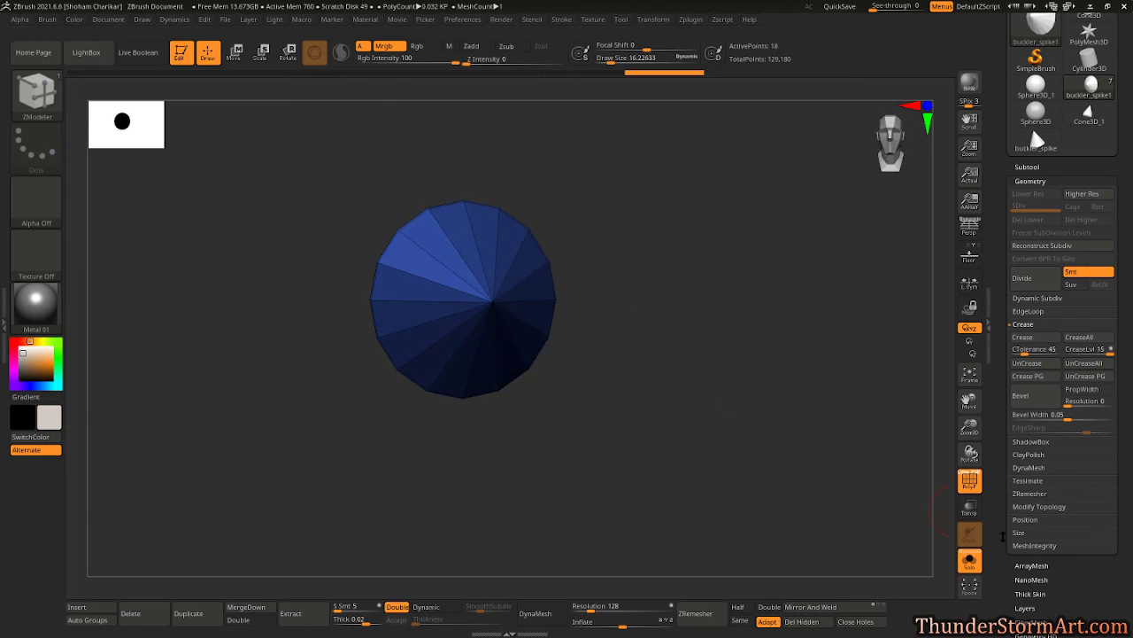
# - Leave Solo mode, hide the polyframe and scale the spike down uniformly at the buckler's centre
pyautogui.click(970, 560)
pyautogui.press('w')
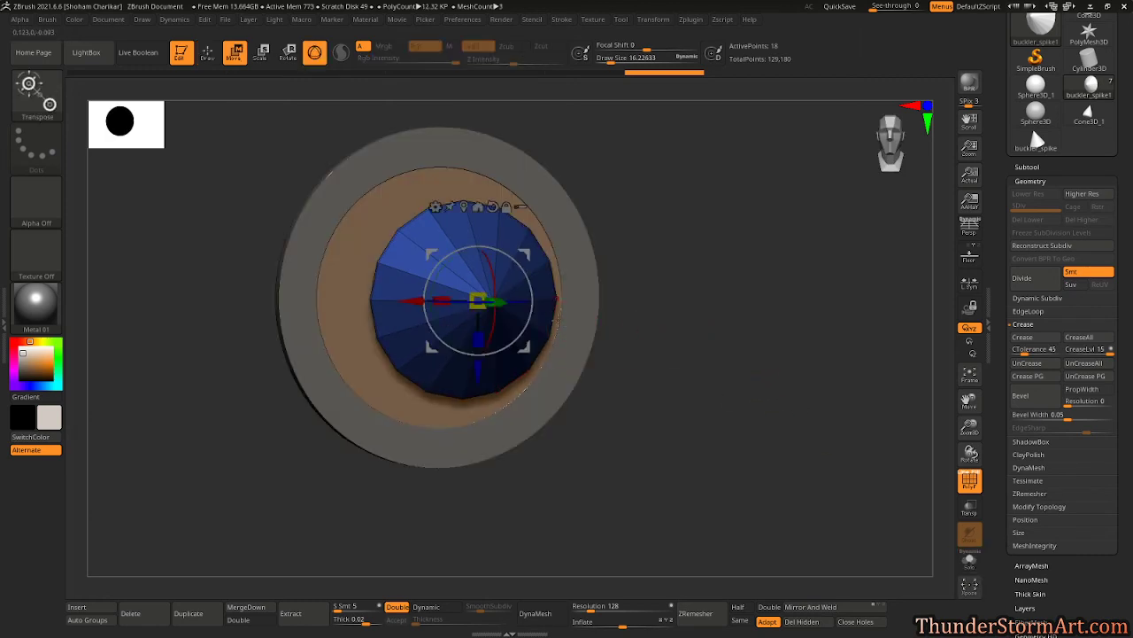
pyautogui.hotkey('shift', 'f')
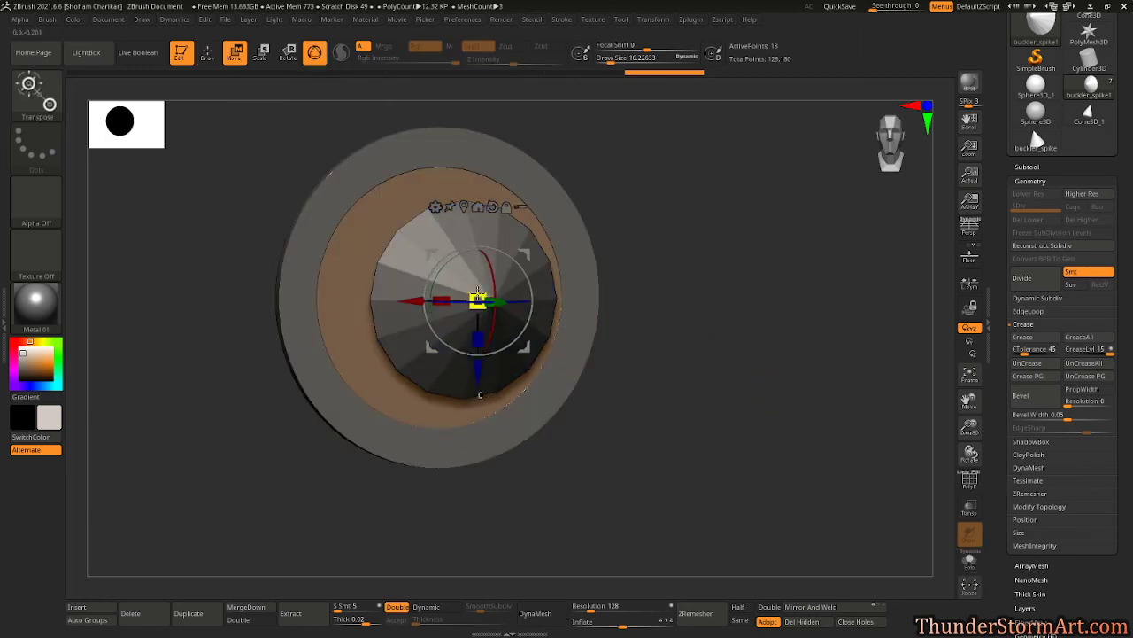
pyautogui.moveTo(477, 295); pyautogui.dragTo(478, 330)
# - Move the spike back along its axis to sit against the wooden disc and check it from an angle
pyautogui.moveTo(625, 369); pyautogui.dragTo(752, 363)
pyautogui.moveTo(546, 310); pyautogui.dragTo(460, 322)
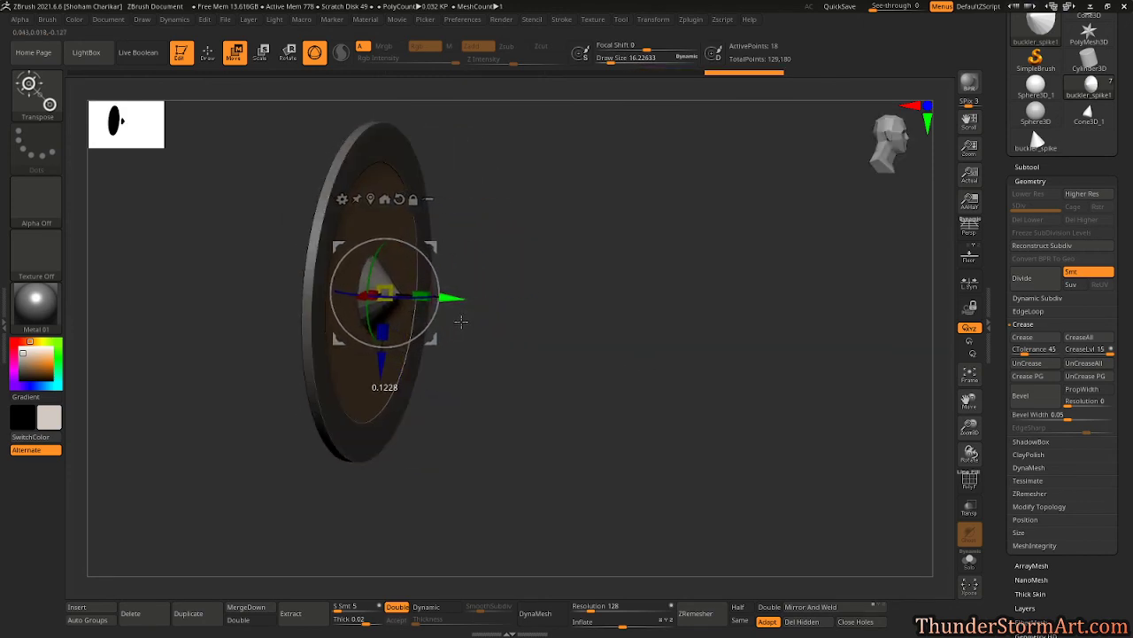
pyautogui.moveTo(634, 363)
pyautogui.mouseDown()
pyautogui.moveTo(582, 379)
pyautogui.moveTo(617, 380)
pyautogui.mouseUp()
pyautogui.press('q')
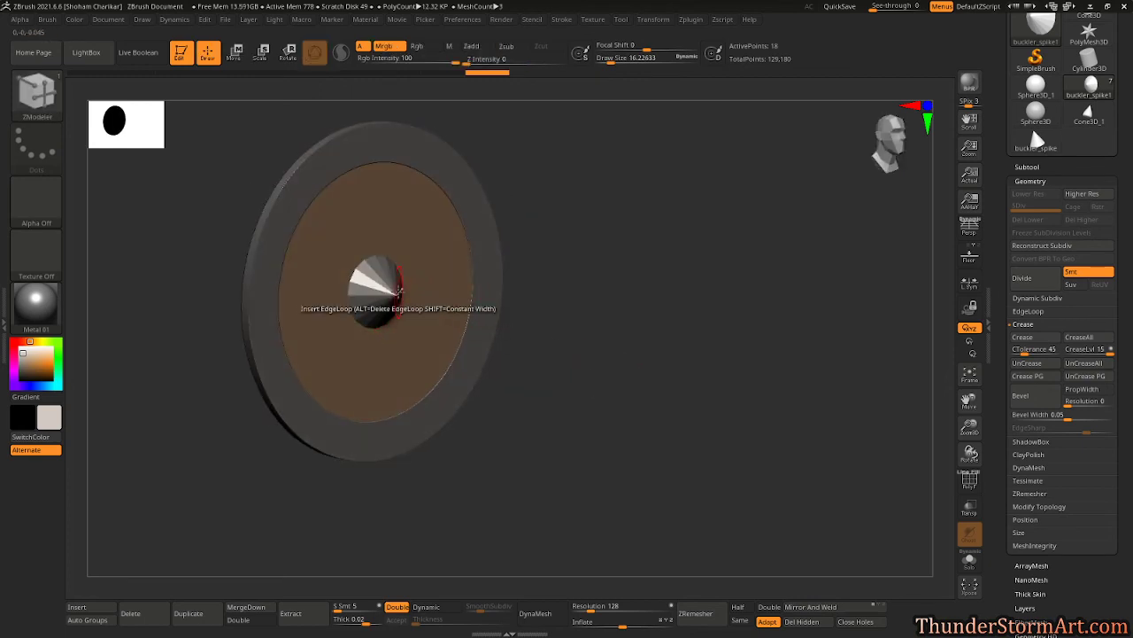
pyautogui.moveTo(652, 360); pyautogui.dragTo(645, 360)
# - Subdivide the creased spike up to subdivision level 6 and check its smoothness from several angles
pyautogui.hotkey('ctrl', 'd')
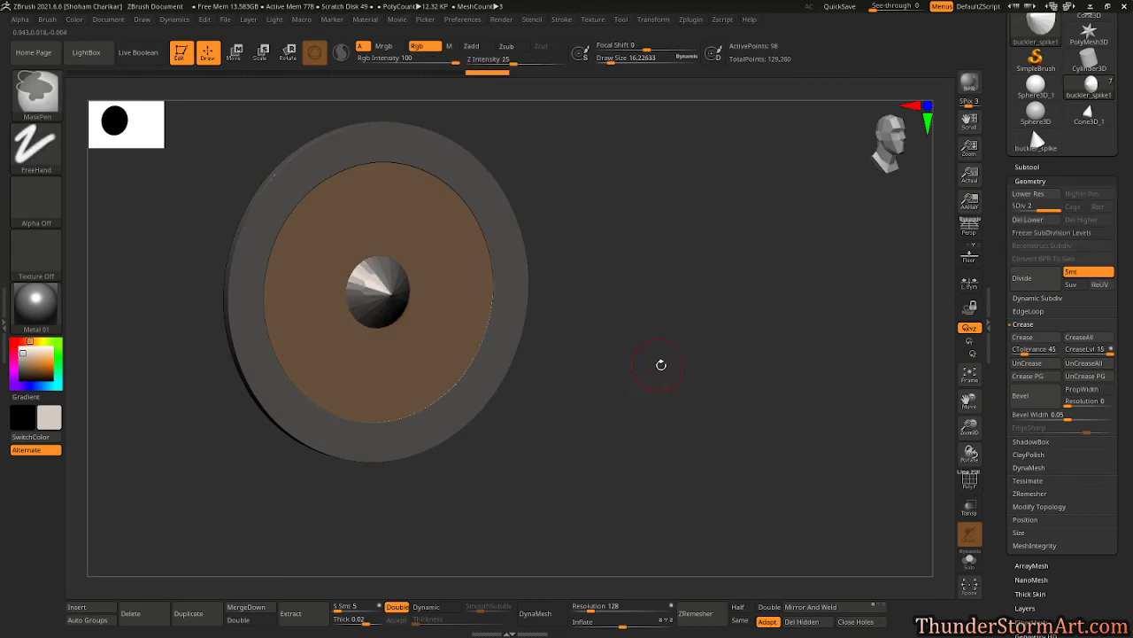
pyautogui.moveTo(729, 384)
pyautogui.mouseDown()
pyautogui.moveTo(714, 375)
pyautogui.moveTo(720, 383)
pyautogui.mouseUp()
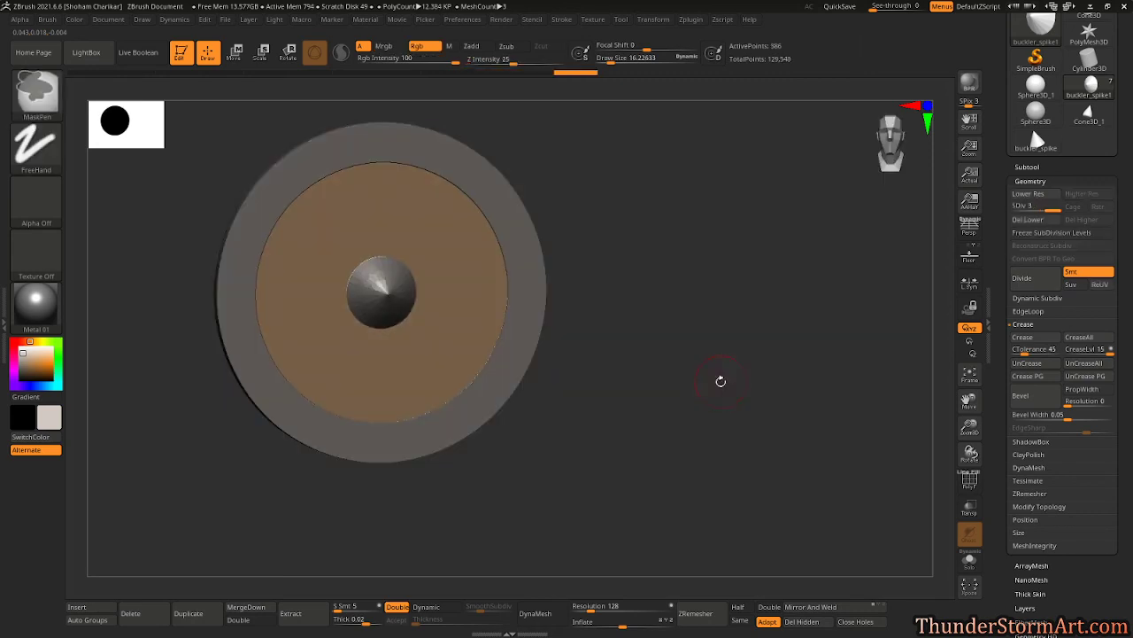
pyautogui.hotkey('ctrl', 'd')
pyautogui.hotkey('ctrl', 'd')
pyautogui.hotkey('ctrl', 'd')
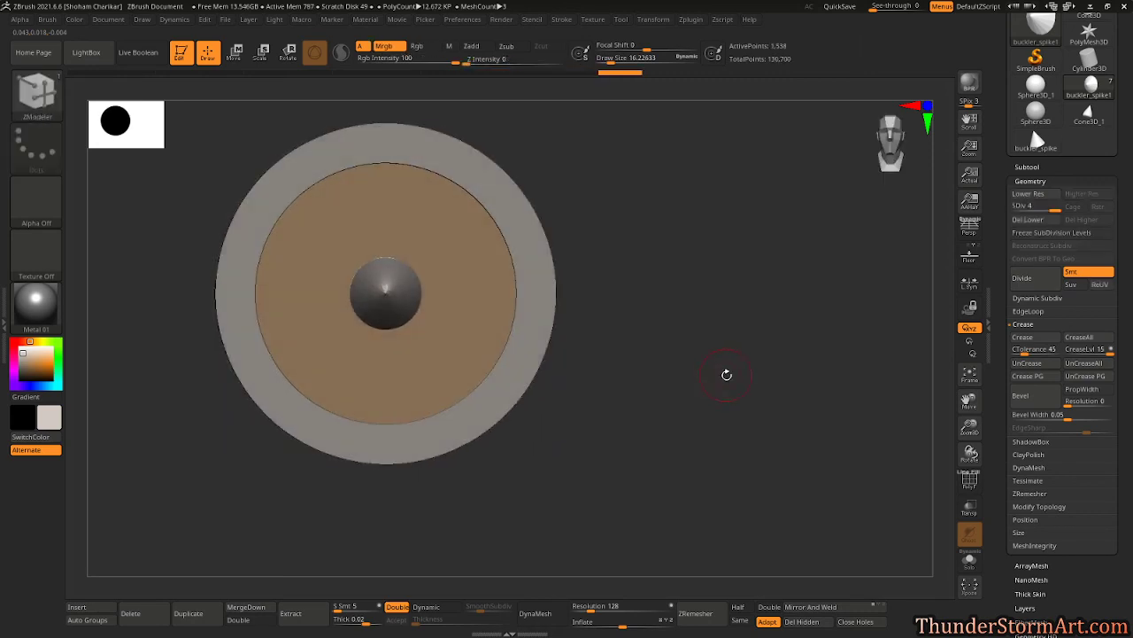
pyautogui.moveTo(729, 382); pyautogui.dragTo(689, 356)
pyautogui.hotkey('ctrl', 'd')
pyautogui.moveTo(699, 306); pyautogui.dragTo(652, 351)
pyautogui.moveTo(656, 304); pyautogui.dragTo(713, 300)
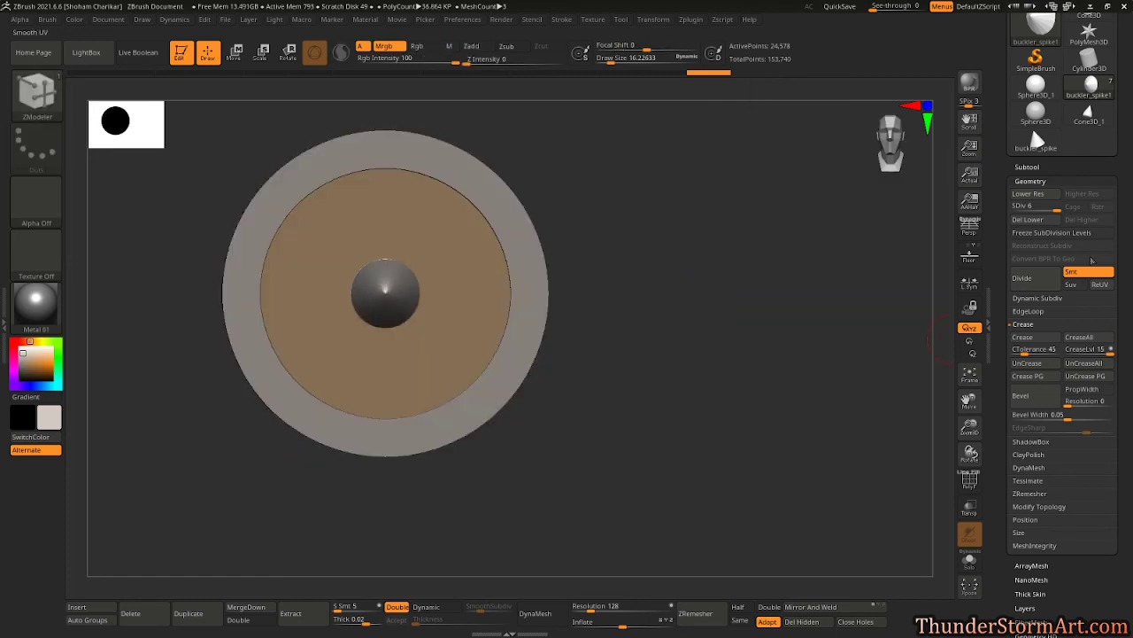
# - Fill the spike with the light grey colour (R 210, G 203, B 196) and the metal material
pyautogui.click(1027, 166)
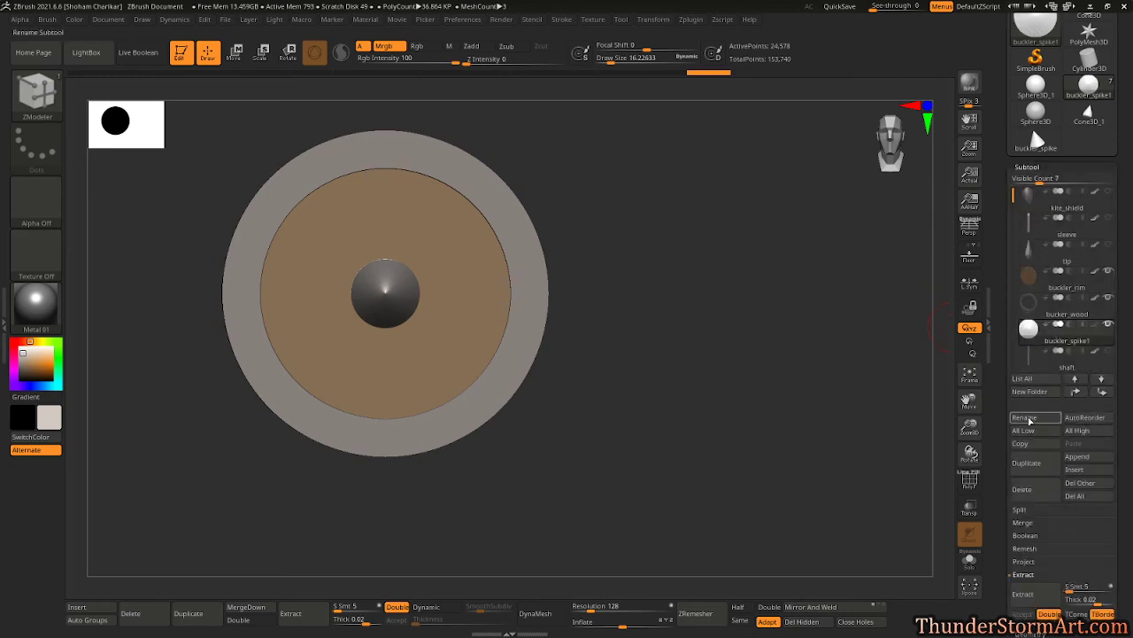
pyautogui.click(383, 278)
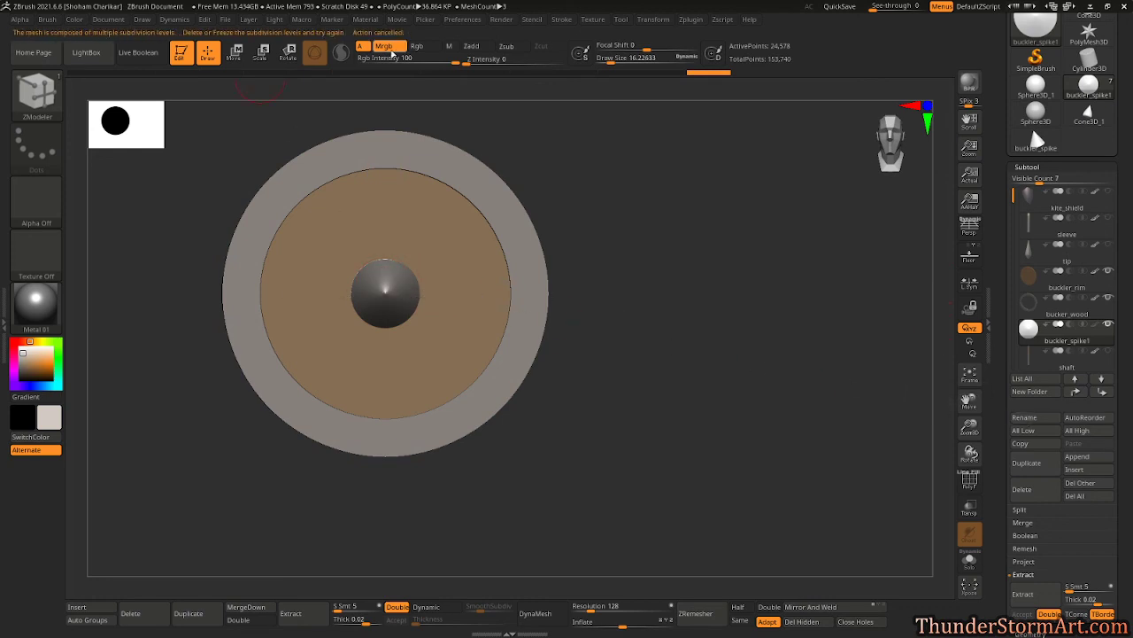
pyautogui.click(76, 20)
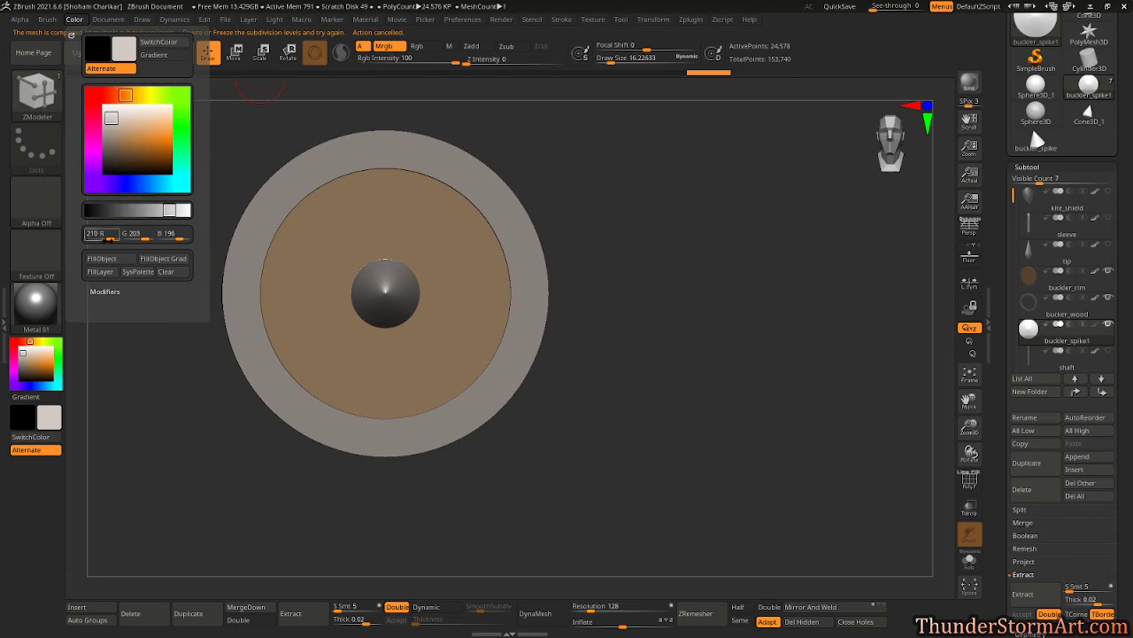
pyautogui.click(101, 258)
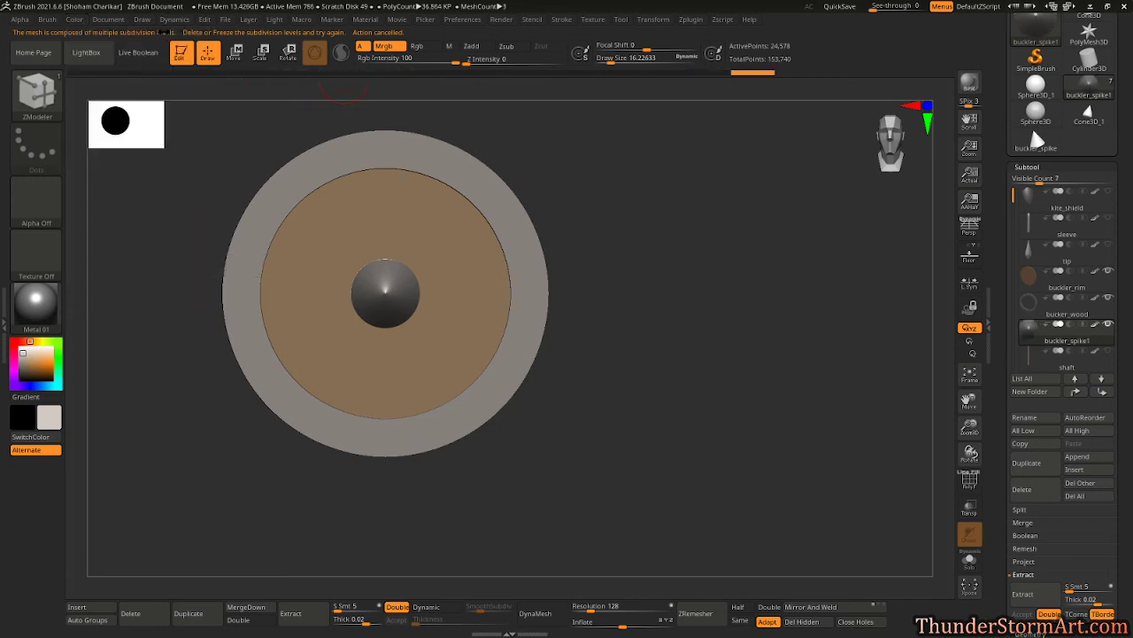
pyautogui.moveTo(688, 231); pyautogui.dragTo(650, 332)
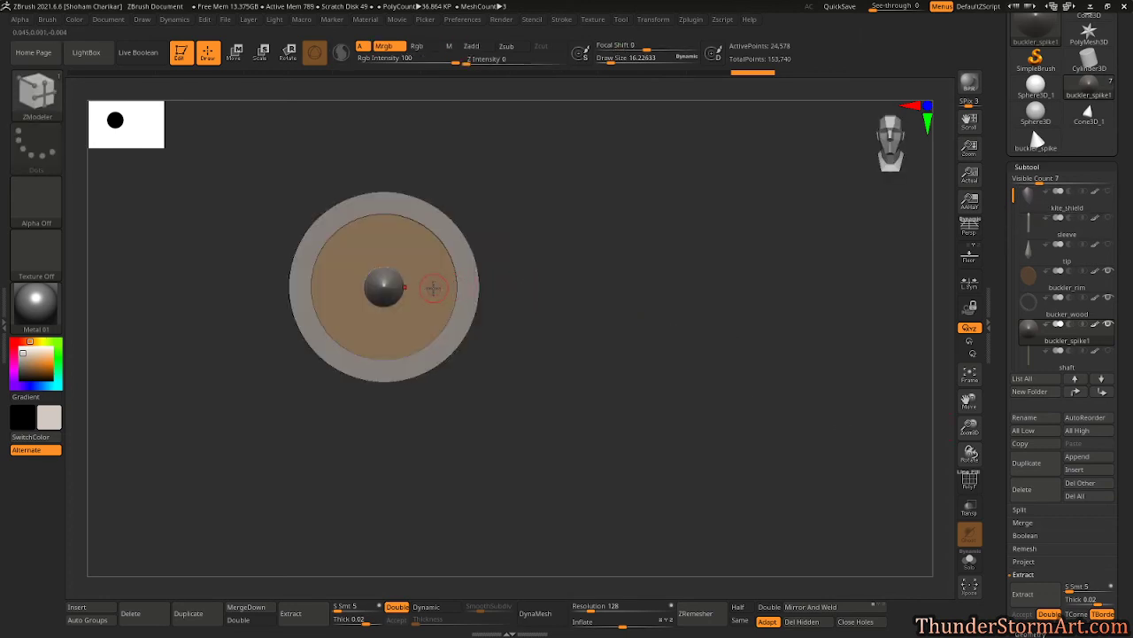
# - Select the disc subtool and insert a sphere as a new subtool for the rivets
pyautogui.keyDown('alt'); pyautogui.click(432, 333); pyautogui.keyUp('alt')
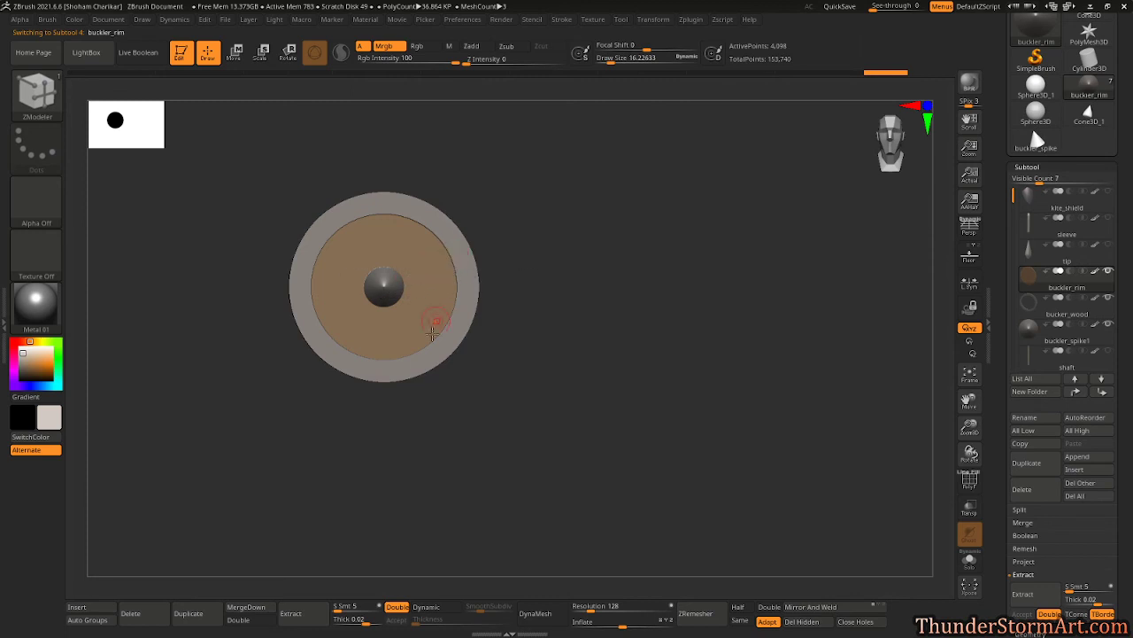
pyautogui.moveTo(586, 386)
pyautogui.mouseDown()
pyautogui.moveTo(645, 379)
pyautogui.moveTo(636, 375)
pyautogui.mouseUp()
pyautogui.keyDown('shift'); pyautogui.moveTo(658, 333); pyautogui.dragTo(658, 338); pyautogui.keyUp('shift')
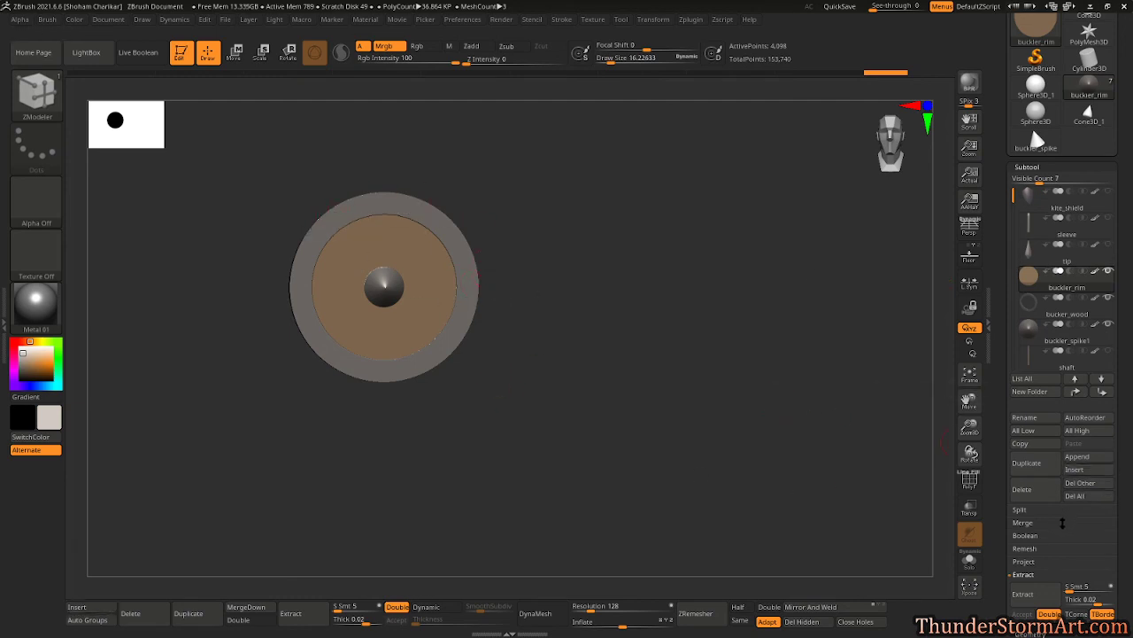
pyautogui.click(1083, 470)
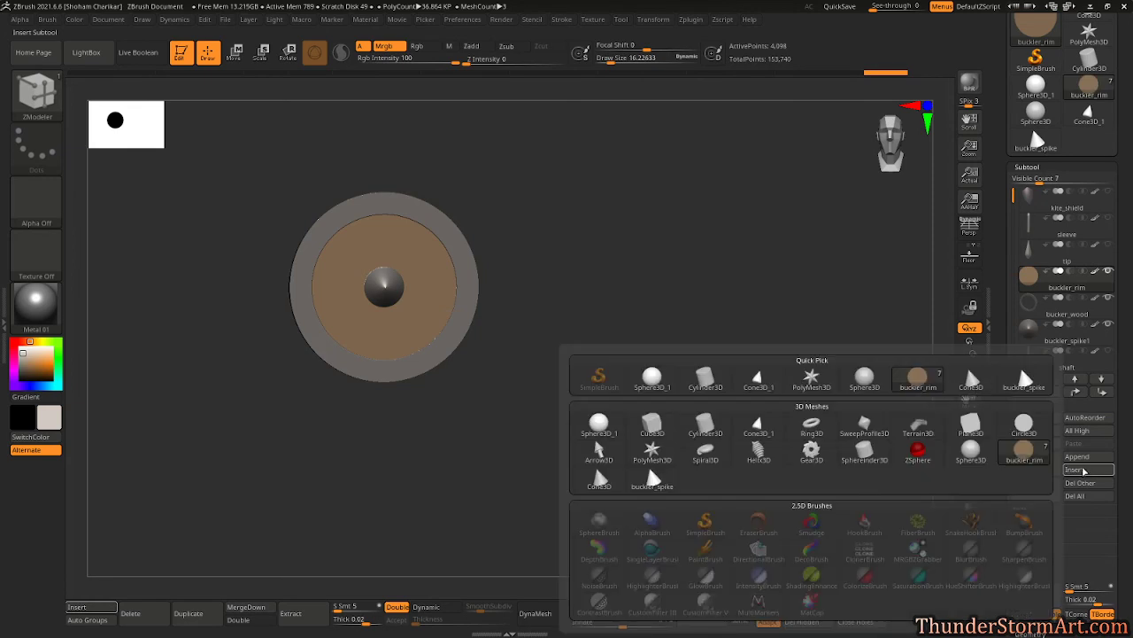
pyautogui.click(599, 425)
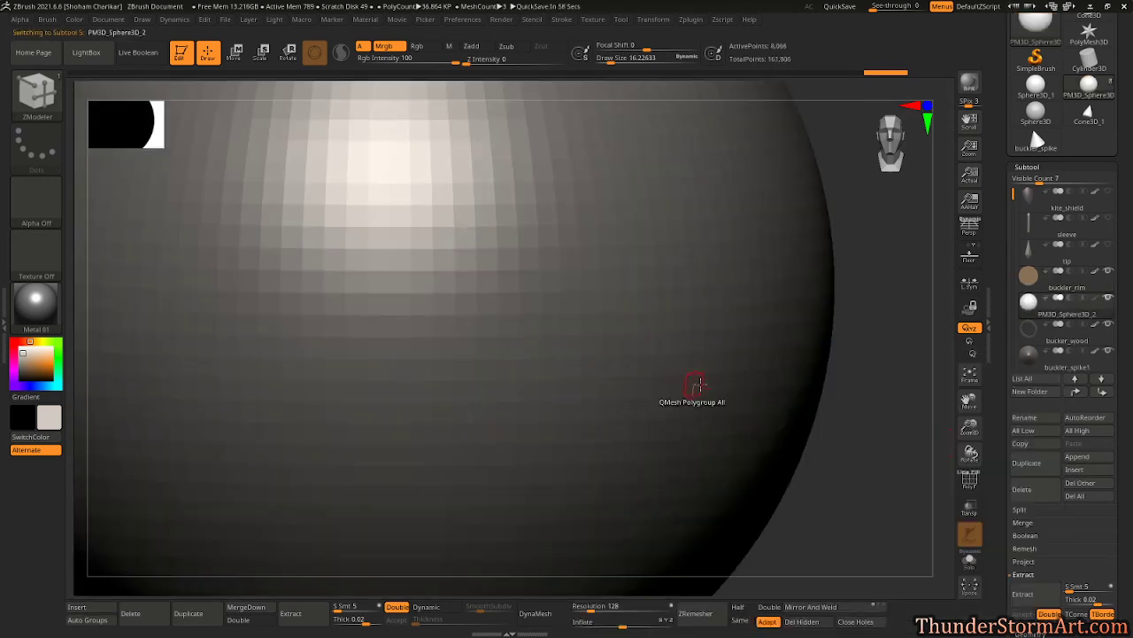
# - Scale the inserted sphere down uniformly to a small ball at the buckler's centre
pyautogui.keyDown('ctrl'); pyautogui.moveTo(791, 434); pyautogui.dragTo(685, 422, button='right'); pyautogui.keyUp('ctrl')
pyautogui.press('w')
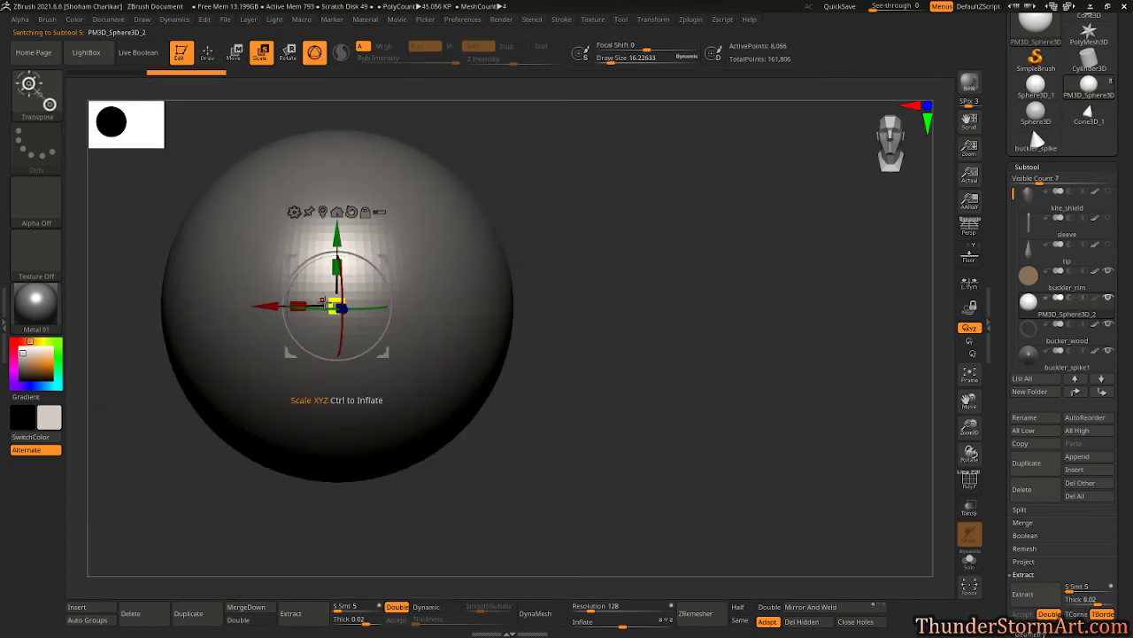
pyautogui.moveTo(335, 305); pyautogui.dragTo(250, 540)
pyautogui.hotkey('ctrl', 'z')
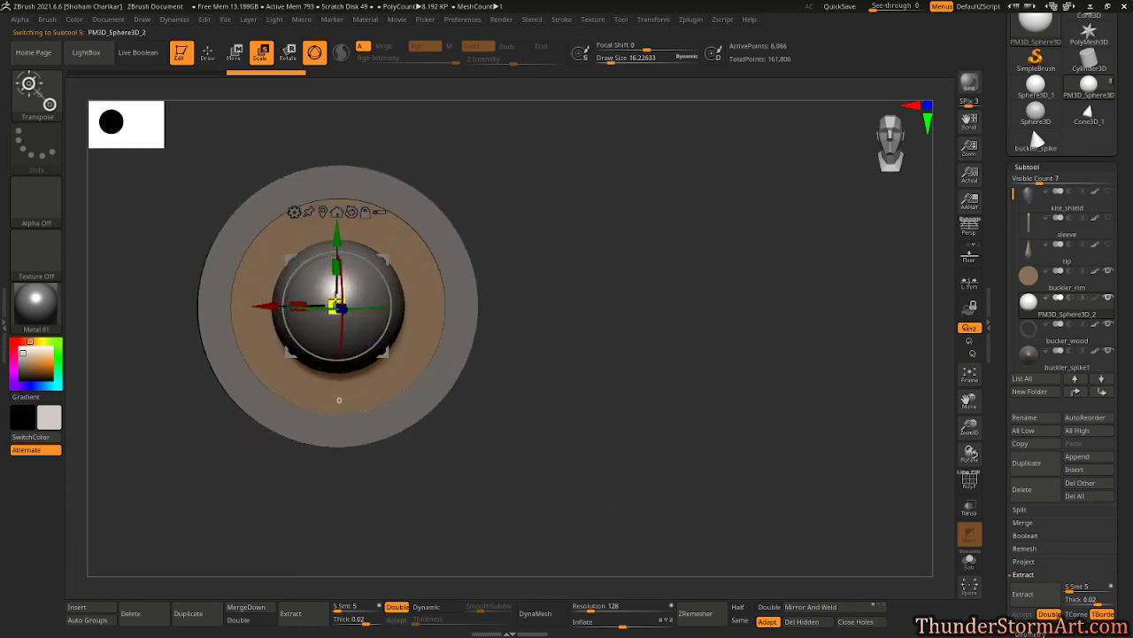
pyautogui.moveTo(335, 305); pyautogui.dragTo(327, 351)
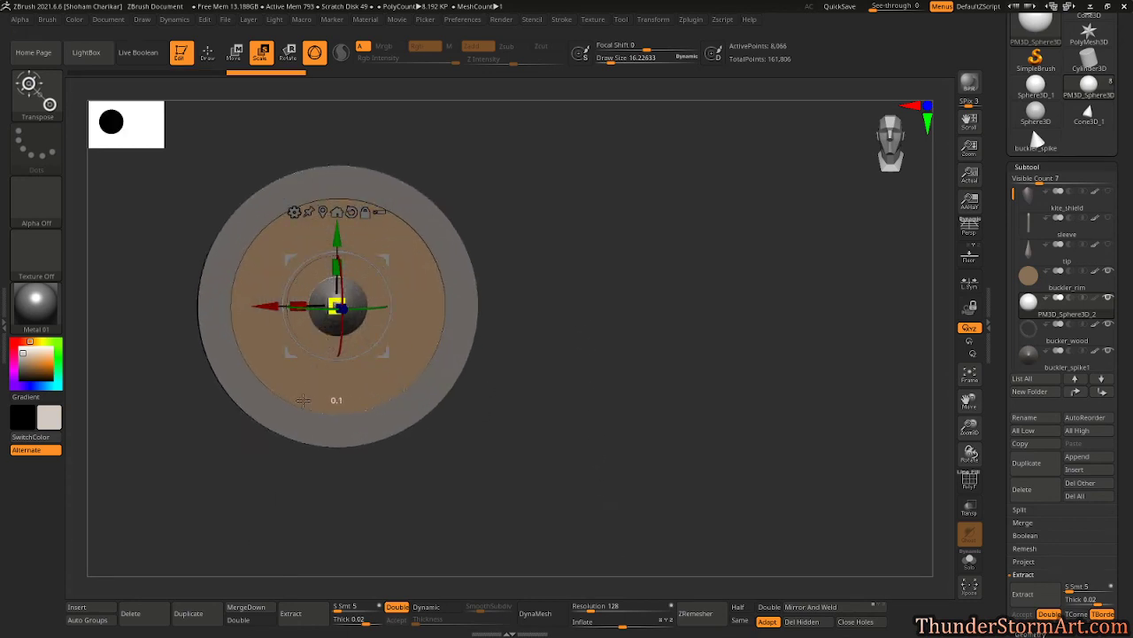
# - Move the small sphere straight up from the buckler's centre to above the metal rim
pyautogui.keyDown('alt'); pyautogui.moveTo(567, 275); pyautogui.dragTo(680, 350); pyautogui.keyUp('alt')
pyautogui.moveTo(448, 310); pyautogui.dragTo(448, 149)
pyautogui.press('q')
pyautogui.moveTo(586, 225); pyautogui.dragTo(665, 266)
pyautogui.press('w')
pyautogui.keyDown('alt'); pyautogui.moveTo(648, 197); pyautogui.dragTo(658, 258); pyautogui.keyUp('alt')
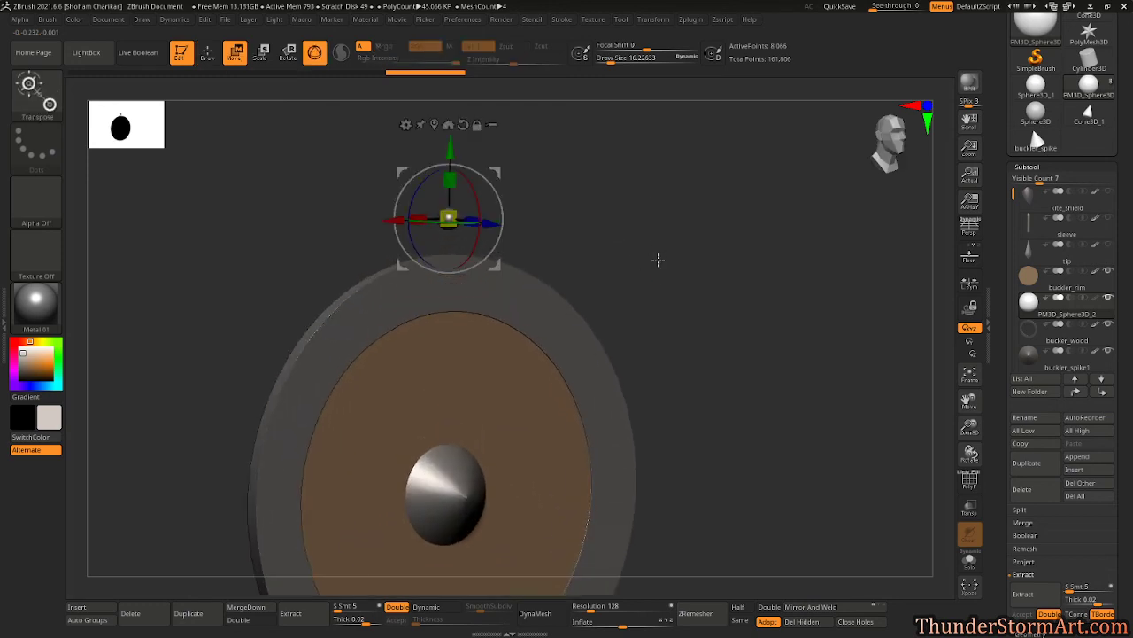
# - Lower the sphere onto the middle of the metal rim's upper edge as a rivet and check its placement
pyautogui.moveTo(452, 152); pyautogui.dragTo(457, 211)
pyautogui.keyDown('alt'); pyautogui.moveTo(627, 221); pyautogui.dragTo(708, 287); pyautogui.keyUp('alt')
pyautogui.moveTo(769, 252)
pyautogui.keyDown('alt'); pyautogui.mouseDown()
pyautogui.moveTo(700, 240)
pyautogui.moveTo(711, 233)
pyautogui.moveTo(562, 240)
pyautogui.moveTo(650, 245)
pyautogui.moveTo(572, 219)
pyautogui.moveTo(533, 330)
pyautogui.mouseUp(); pyautogui.keyUp('alt')
pyautogui.press('q')
pyautogui.keyDown('alt'); pyautogui.moveTo(718, 246); pyautogui.dragTo(584, 227); pyautogui.keyUp('alt')
pyautogui.press('w')
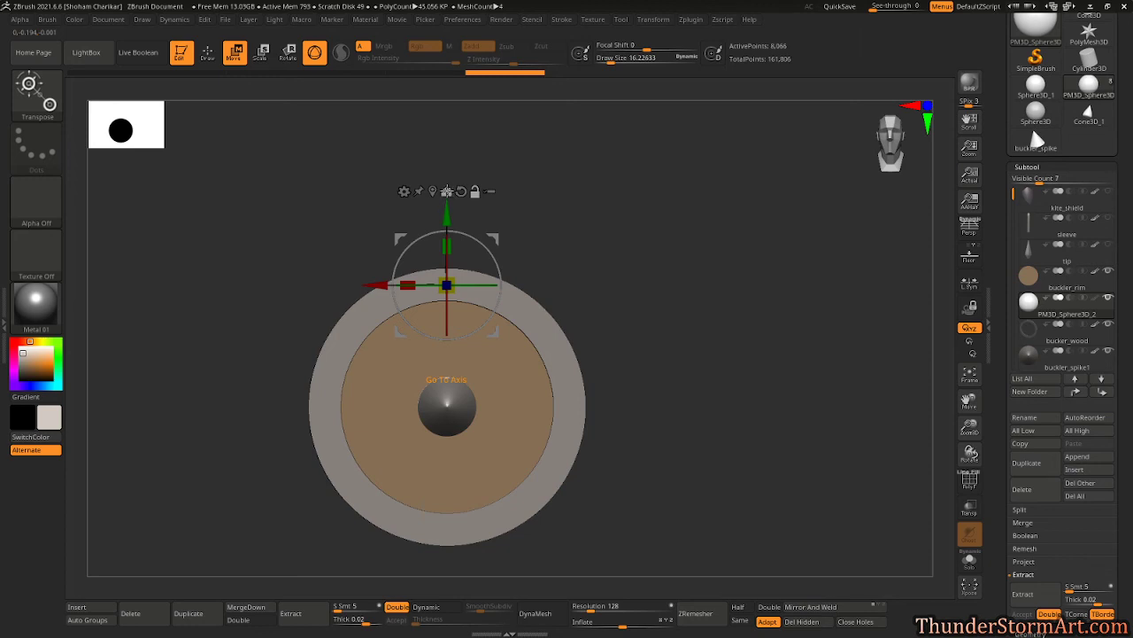
# - Send the rivet's unlocked gizmo to the axis so its pivot sits at the buckler's centre
pyautogui.click(447, 191)
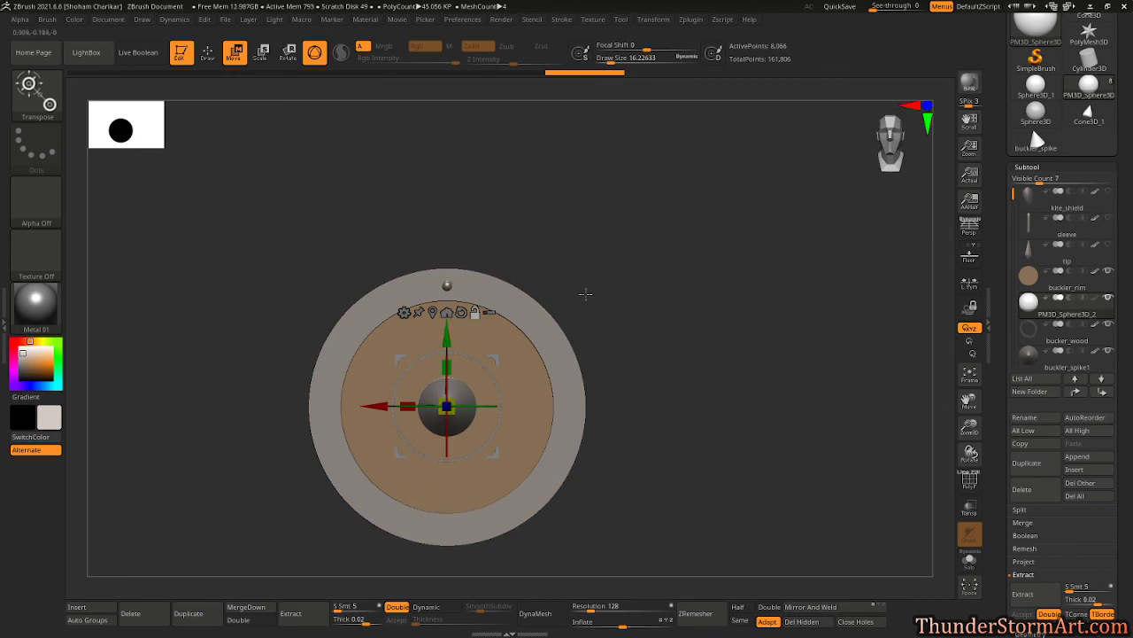
pyautogui.keyDown('alt'); pyautogui.moveTo(667, 302); pyautogui.dragTo(713, 259); pyautogui.keyUp('alt')
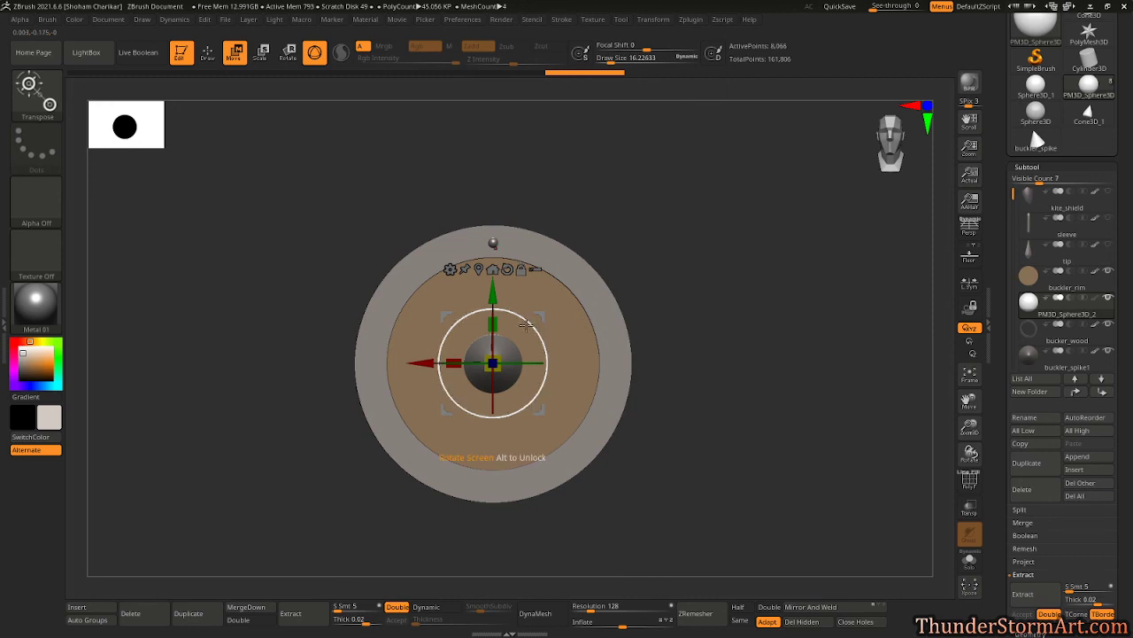
pyautogui.moveTo(532, 325); pyautogui.dragTo(567, 338)
pyautogui.moveTo(528, 324)
pyautogui.mouseDown()
pyautogui.moveTo(541, 342)
pyautogui.moveTo(537, 333)
pyautogui.mouseUp()
pyautogui.hotkey('ctrl', 'z')
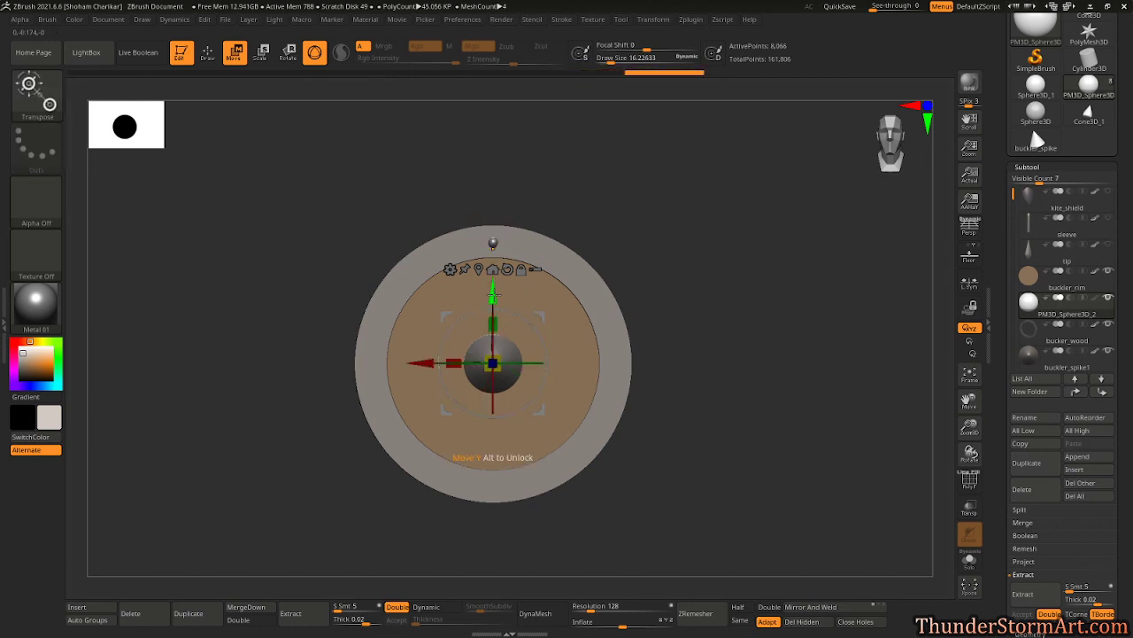
# - Duplicate the rivet to the rim's opposite side, and copy that pair a quarter turn around to make four rivets
pyautogui.keyDown('ctrl'); pyautogui.moveTo(493, 295); pyautogui.dragTo(448, 454); pyautogui.keyUp('ctrl')
pyautogui.press('ctrl')
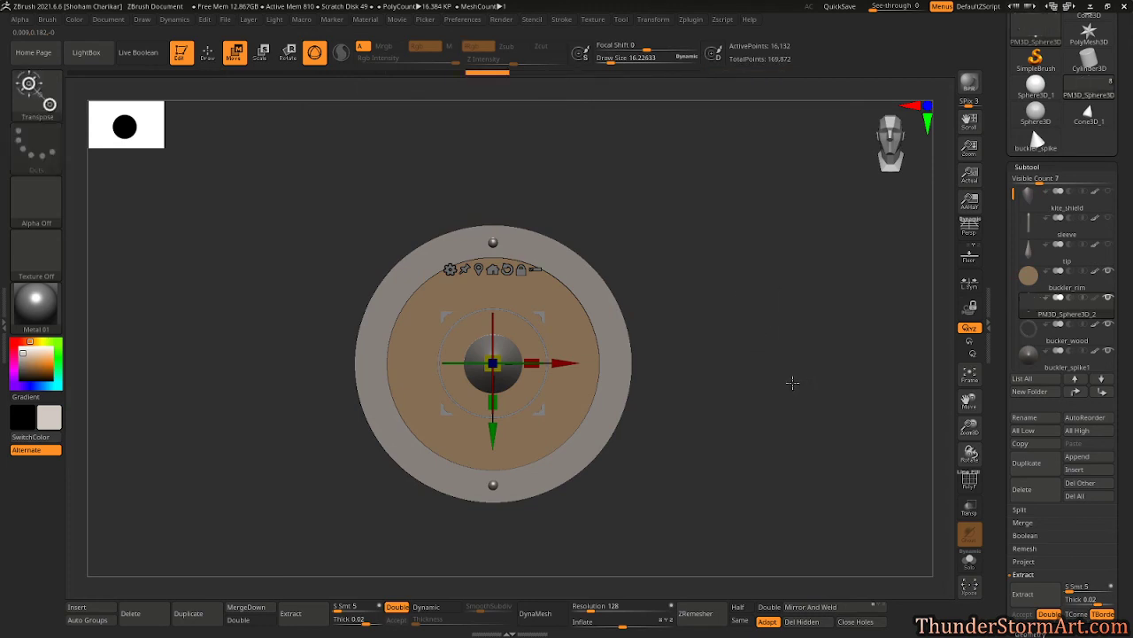
pyautogui.keyDown('ctrl'); pyautogui.moveTo(562, 363); pyautogui.dragTo(445, 288); pyautogui.keyUp('ctrl')
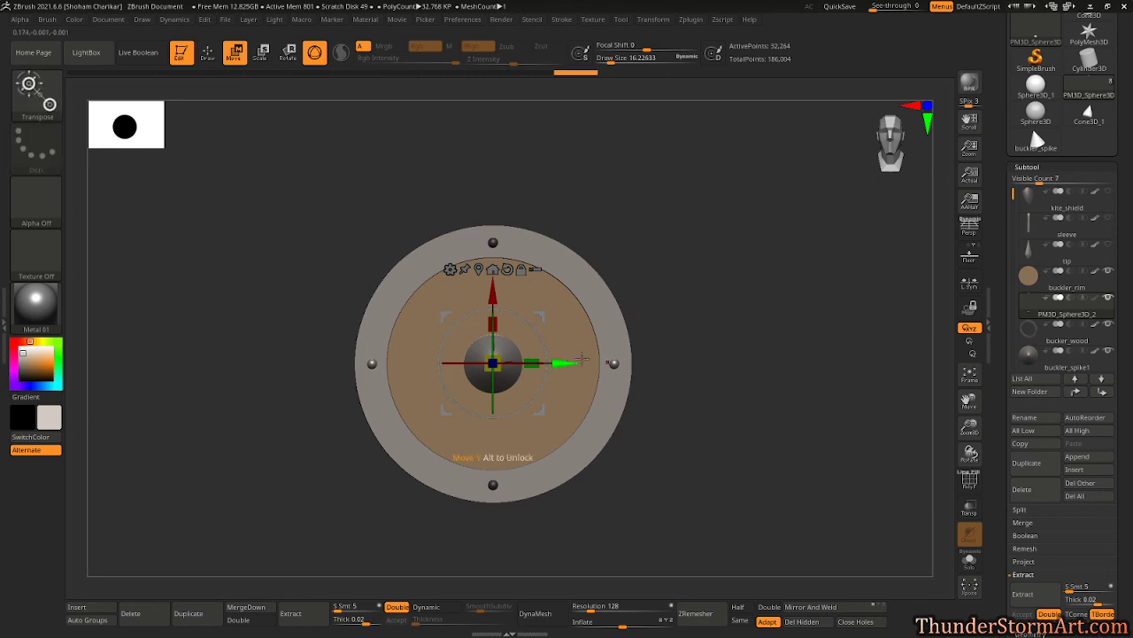
pyautogui.keyDown('ctrl'); pyautogui.moveTo(564, 363); pyautogui.dragTo(635, 364); pyautogui.keyUp('ctrl')
pyautogui.hotkey('ctrl', 'z')
pyautogui.moveTo(563, 366); pyautogui.dragTo(570, 369)
pyautogui.hotkey('ctrl', 'z')
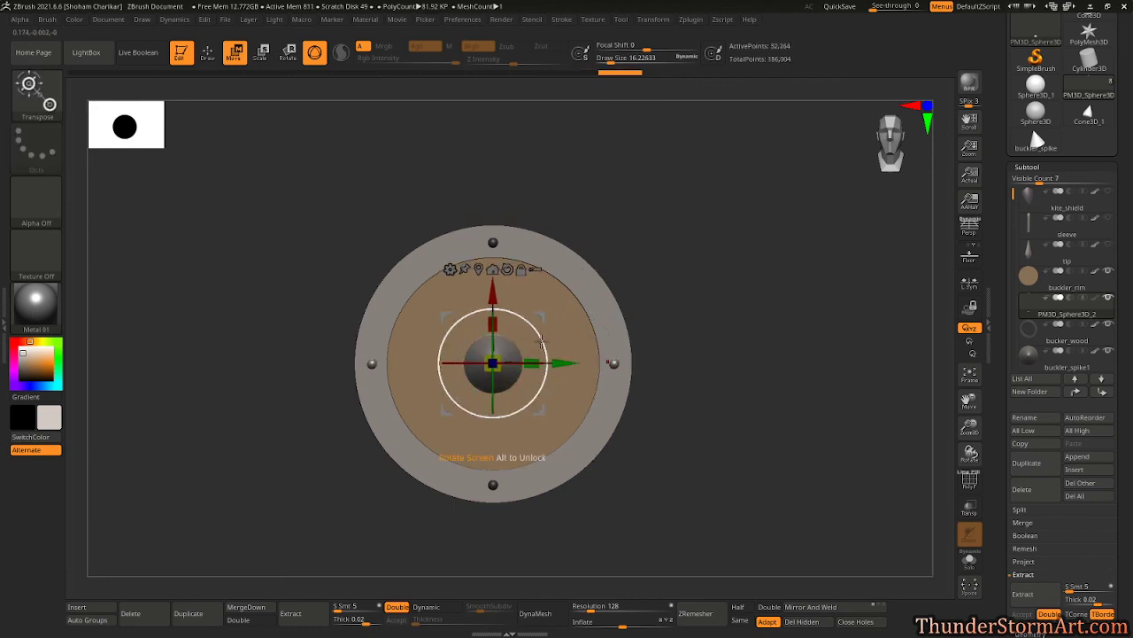
pyautogui.moveTo(539, 335); pyautogui.dragTo(529, 322)
pyautogui.hotkey('ctrl', 'z')
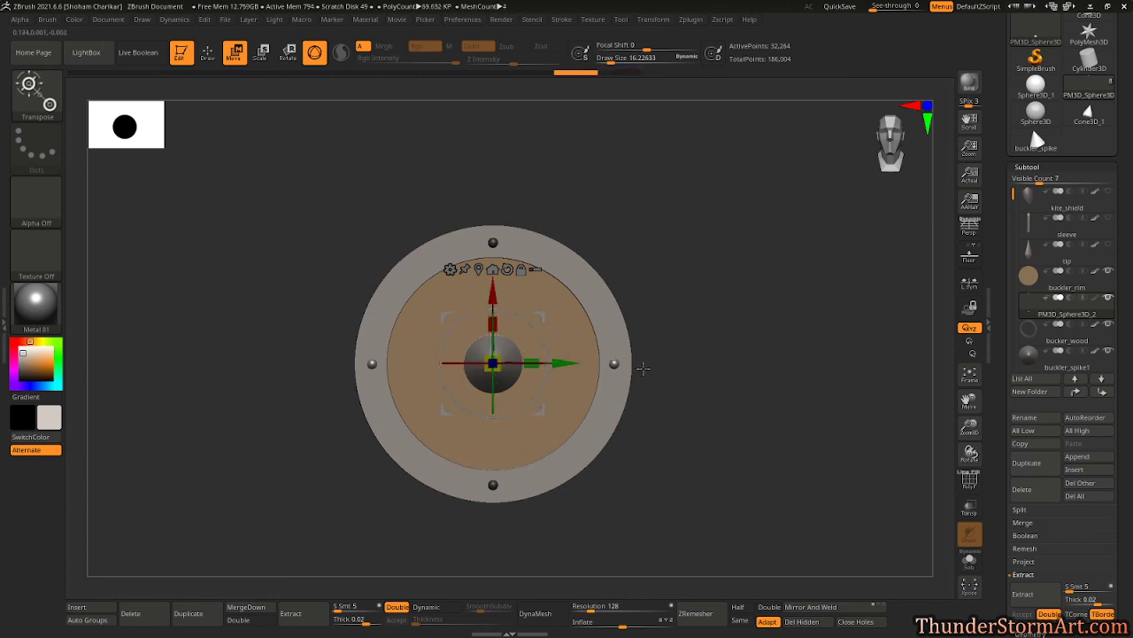
# - Duplicate the horizontal rivet pair and rotate the copy 30 degrees around the buckler's centre
pyautogui.keyDown('ctrl'); pyautogui.moveTo(610, 363); pyautogui.dragTo(533, 309); pyautogui.keyUp('ctrl')
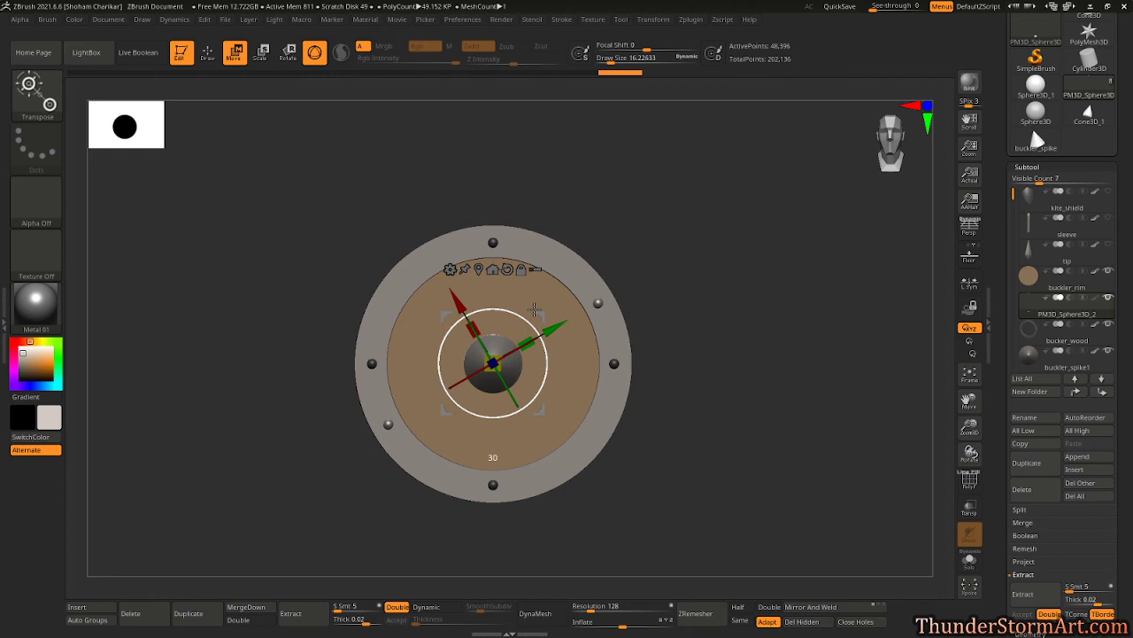
pyautogui.moveTo(534, 308); pyautogui.dragTo(534, 309)
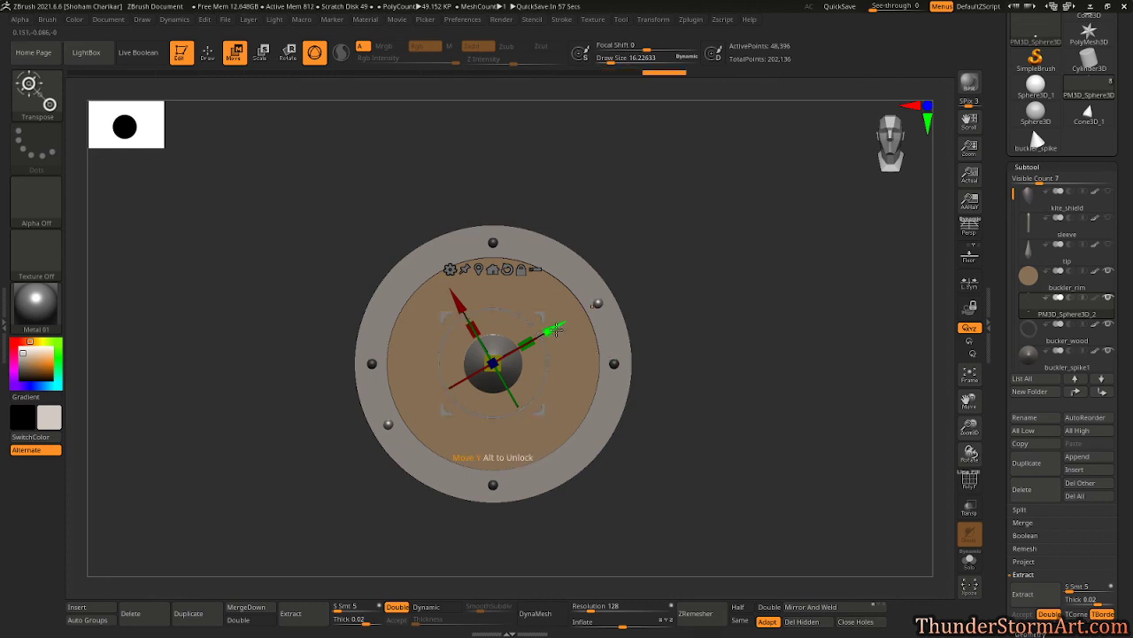
pyautogui.moveTo(553, 329)
pyautogui.keyDown('ctrl'); pyautogui.mouseDown()
pyautogui.moveTo(572, 319)
pyautogui.moveTo(532, 344)
pyautogui.moveTo(572, 315)
pyautogui.moveTo(560, 329)
pyautogui.mouseUp(); pyautogui.keyUp('ctrl')
pyautogui.hotkey('ctrl', 'z')
pyautogui.hotkey('ctrl', 'z')
pyautogui.hotkey('ctrl', 'z')
pyautogui.hotkey('ctrl', 'z')
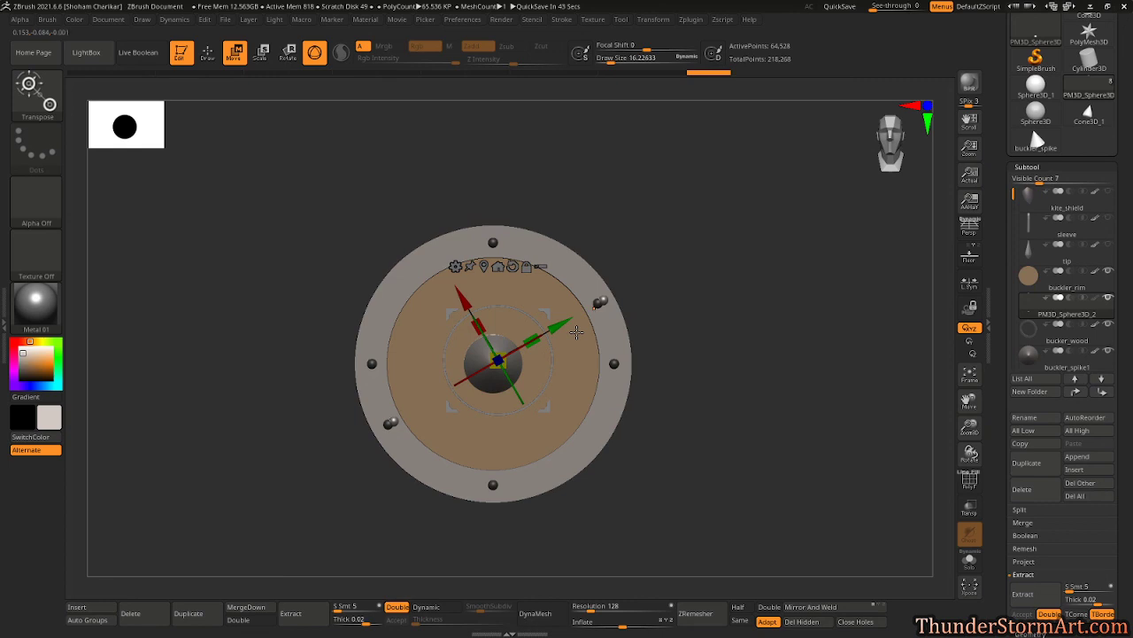
pyautogui.moveTo(576, 331); pyautogui.dragTo(440, 410)
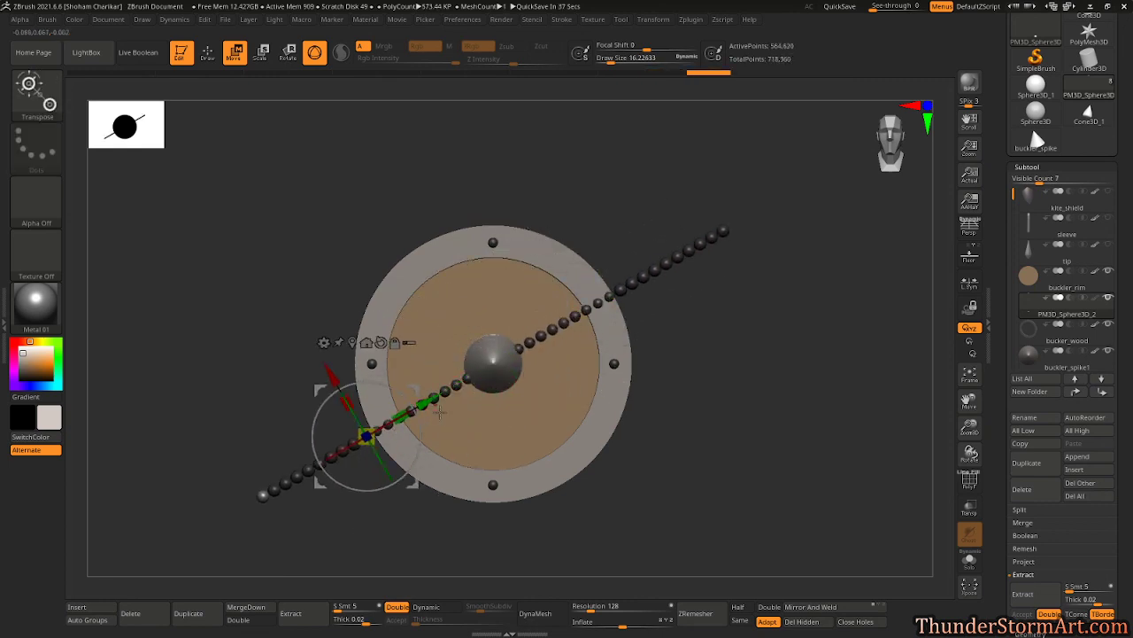
pyautogui.hotkey('ctrl', 'z')
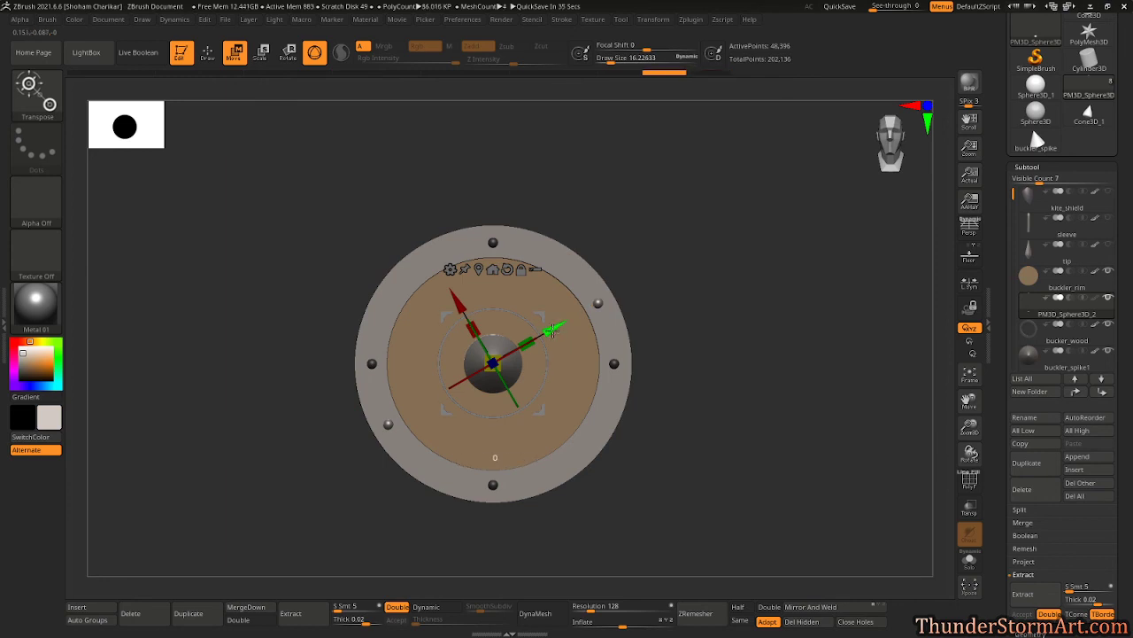
# - Duplicate the angled rivet pair and rotate the copy a further 30 degrees around the rim
pyautogui.moveTo(551, 330)
pyautogui.mouseDown()
pyautogui.moveTo(538, 319)
pyautogui.moveTo(548, 324)
pyautogui.mouseUp()
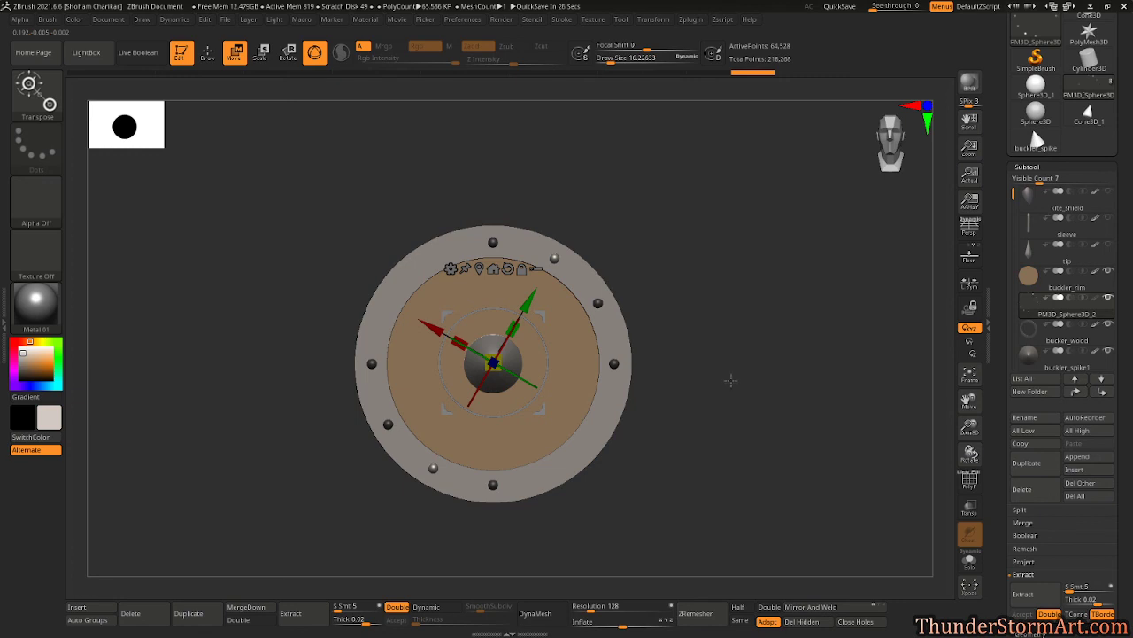
# - Duplicate the rivet pair 60 degrees and then a further 30 degrees around the rim, completing twelve evenly spaced rivets
pyautogui.keyDown('ctrl'); pyautogui.moveTo(528, 304); pyautogui.dragTo(504, 307); pyautogui.keyUp('ctrl')
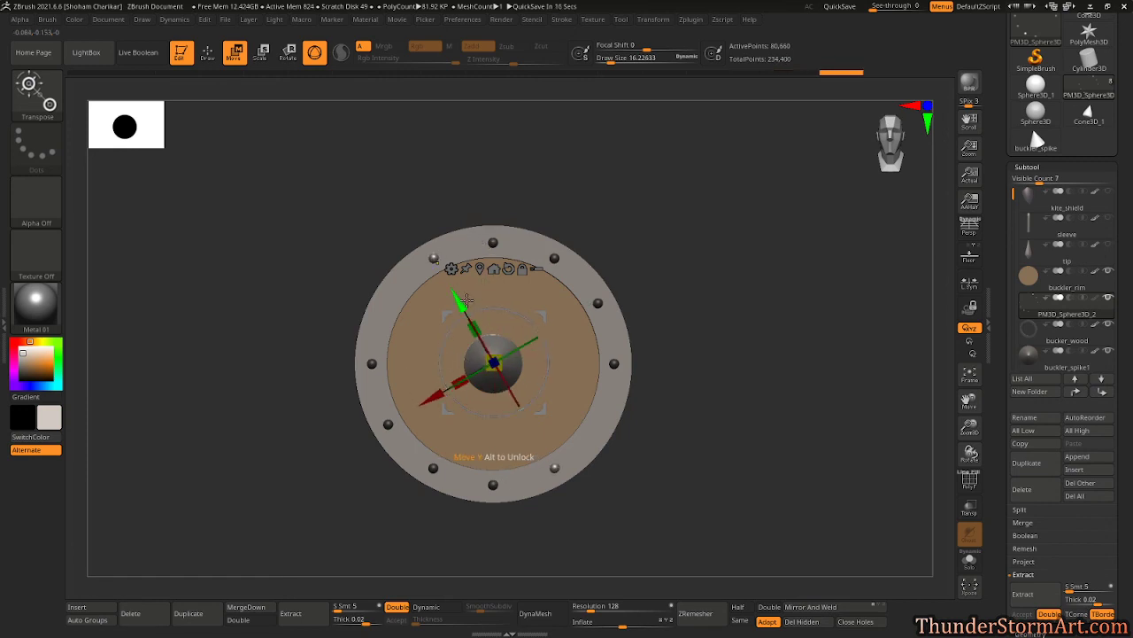
pyautogui.keyDown('ctrl'); pyautogui.moveTo(465, 298); pyautogui.dragTo(463, 307); pyautogui.keyUp('ctrl')
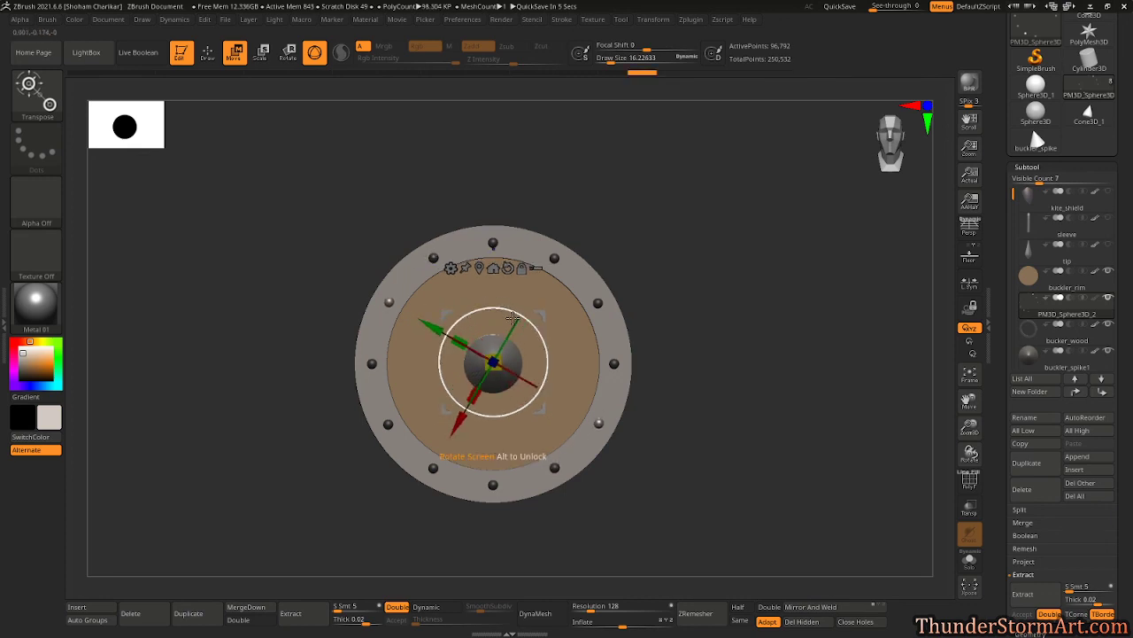
pyautogui.press('q')
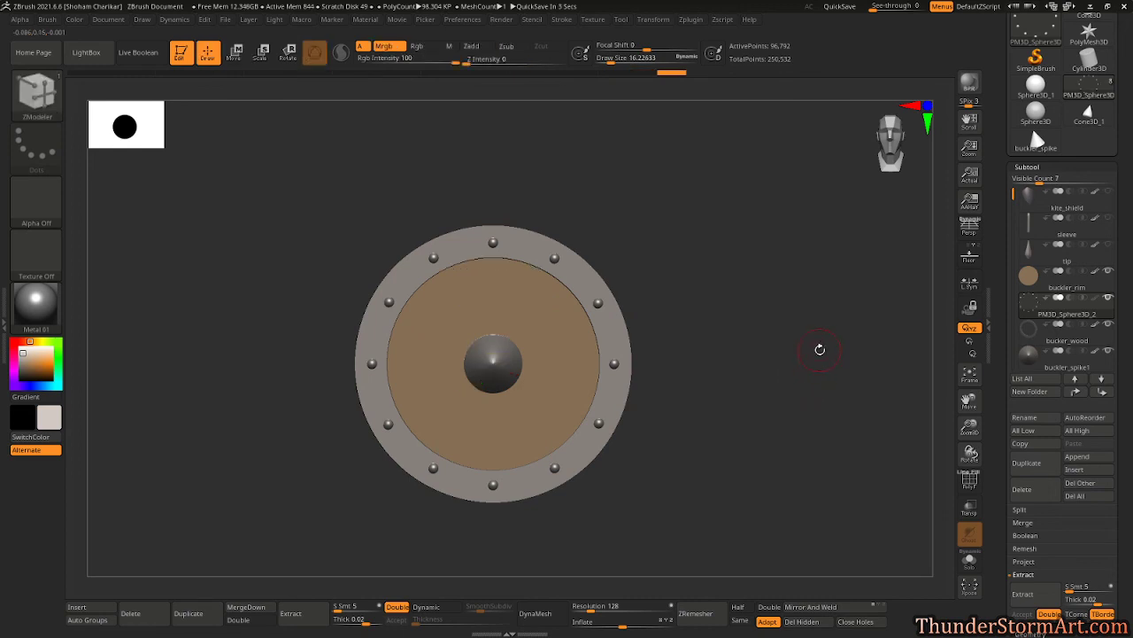
pyautogui.moveTo(820, 349)
pyautogui.keyDown('ctrl'); pyautogui.mouseDown(button='right')
pyautogui.moveTo(731, 325)
pyautogui.moveTo(852, 334)
pyautogui.moveTo(583, 323)
pyautogui.moveTo(678, 305)
pyautogui.moveTo(755, 309)
pyautogui.moveTo(737, 319)
pyautogui.moveTo(694, 292)
pyautogui.moveTo(735, 309)
pyautogui.mouseUp(button='right'); pyautogui.keyUp('ctrl')
pyautogui.scroll(3, 699, 369)
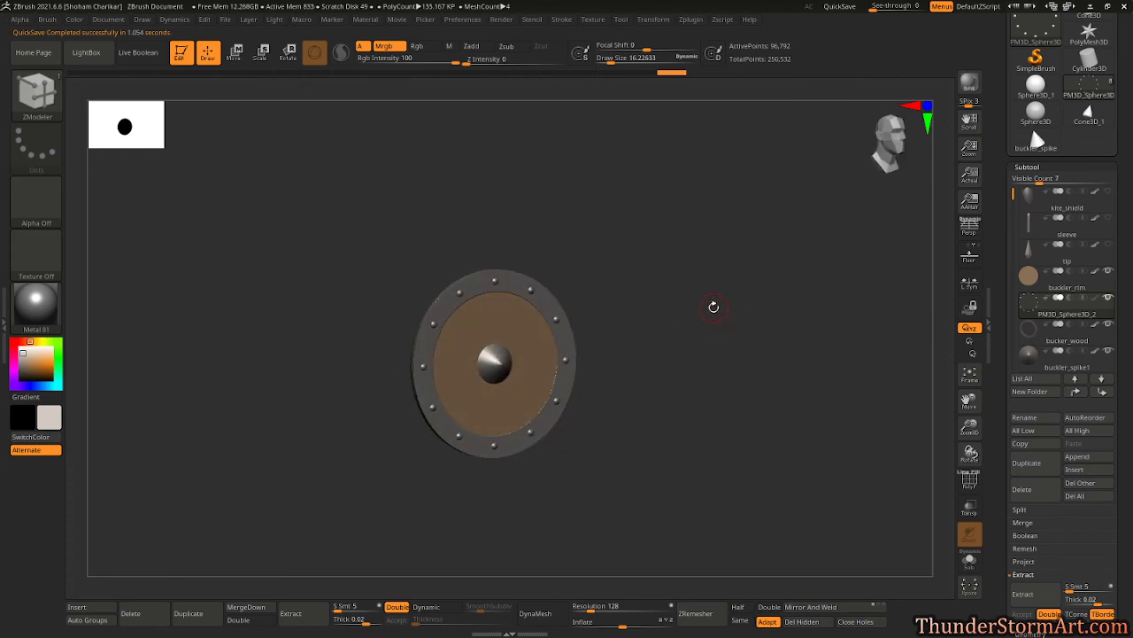
pyautogui.moveTo(688, 348); pyautogui.dragTo(663, 336, button='right')
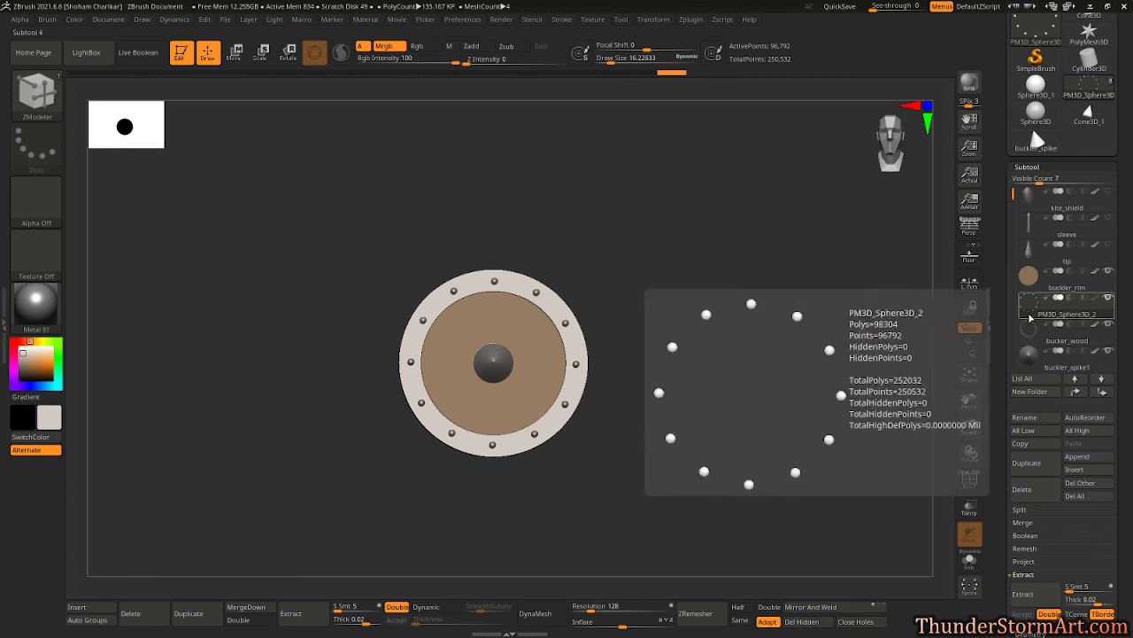
pyautogui.keyDown('ctrl'); pyautogui.moveTo(749, 357); pyautogui.dragTo(777, 349, button='right'); pyautogui.keyUp('ctrl')
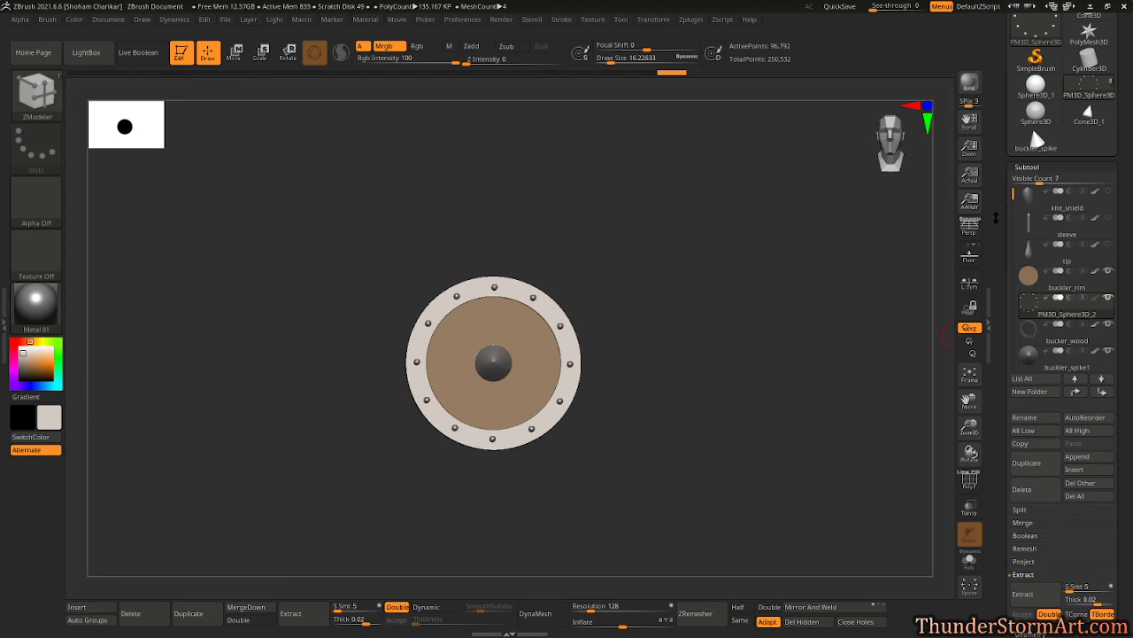
# - Make the spear's sleeve, tip and shaft subtools visible together with the buckler
pyautogui.moveTo(1015, 196)
pyautogui.mouseDown()
pyautogui.moveTo(1013, 255)
pyautogui.moveTo(1010, 181)
pyautogui.mouseUp()
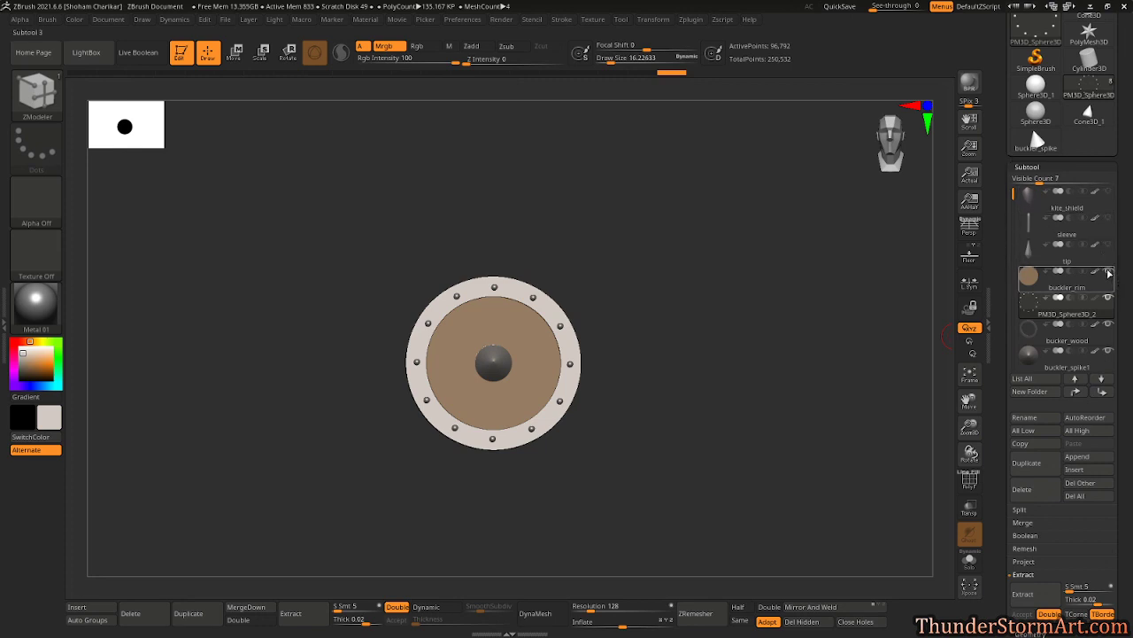
pyautogui.click(1111, 227)
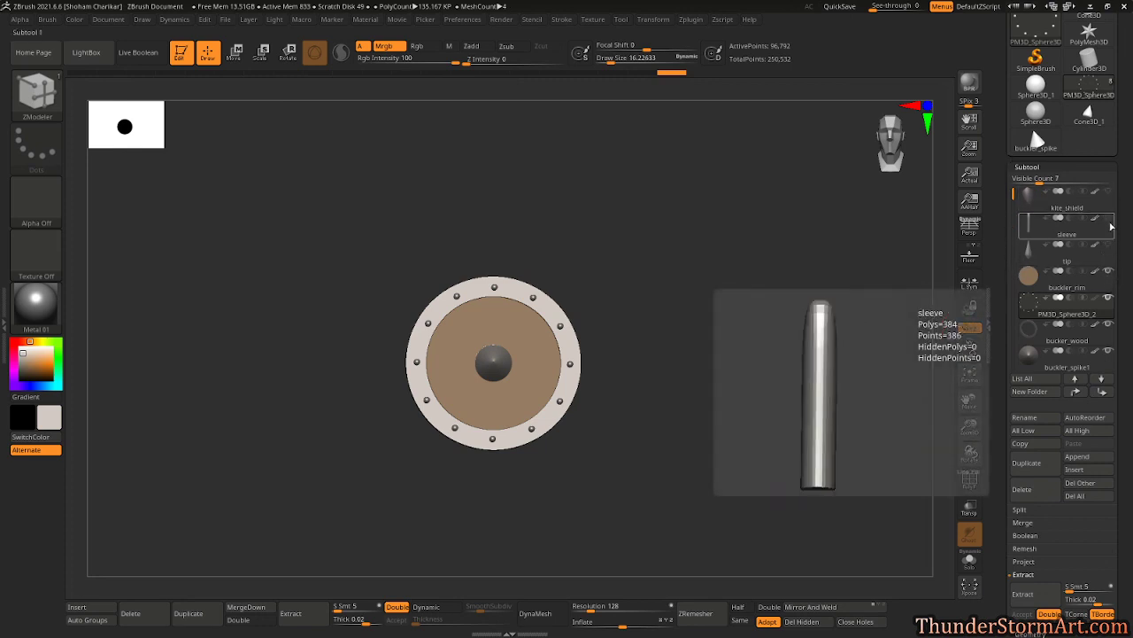
pyautogui.click(1110, 250)
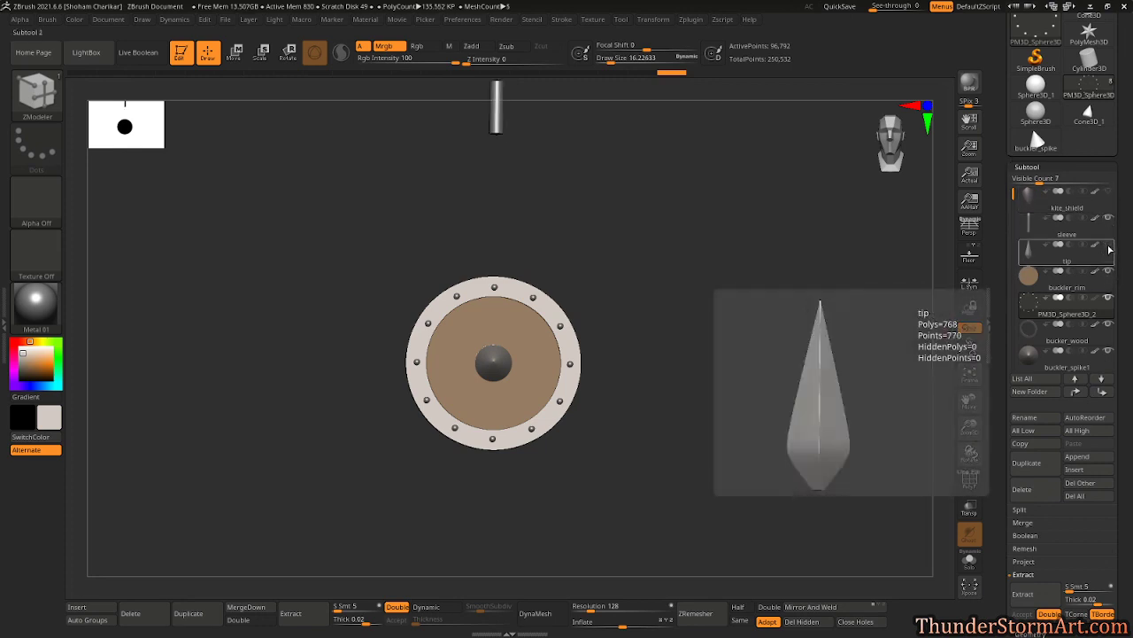
pyautogui.moveTo(1014, 193); pyautogui.dragTo(1014, 221)
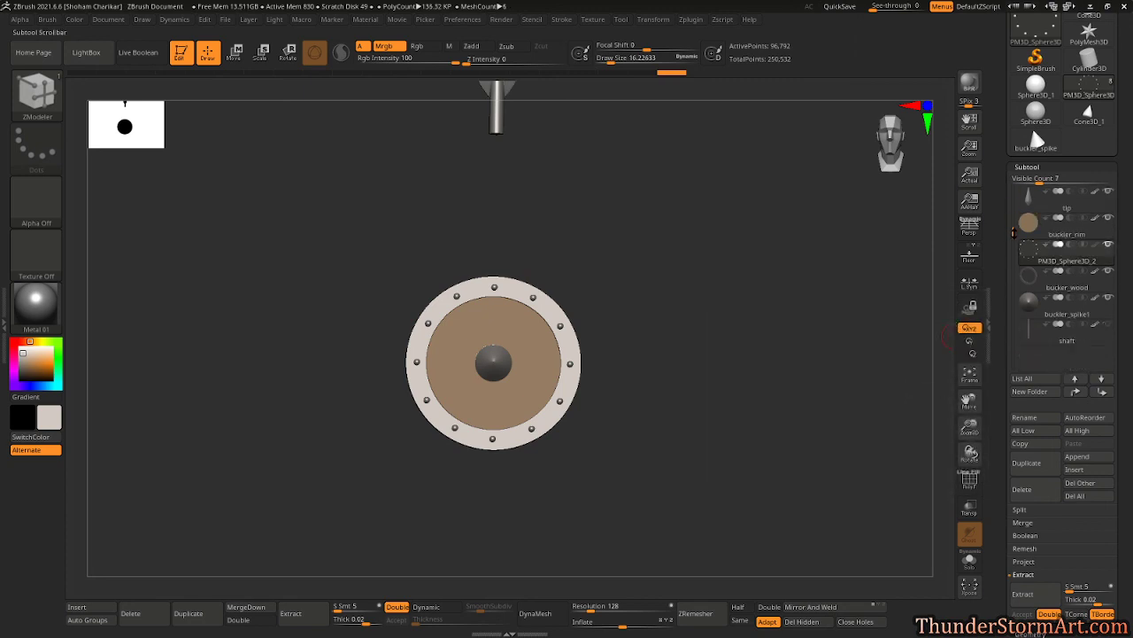
pyautogui.click(1110, 325)
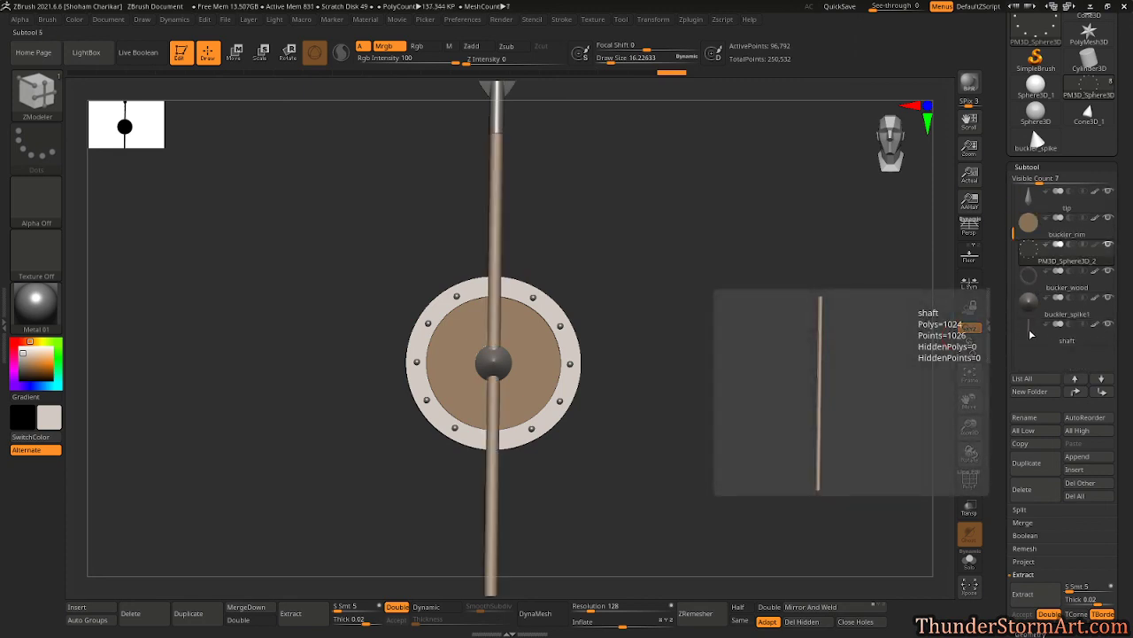
# - Move the shaft subtool up the subtool list so it sits directly below the tip
pyautogui.click(1032, 336)
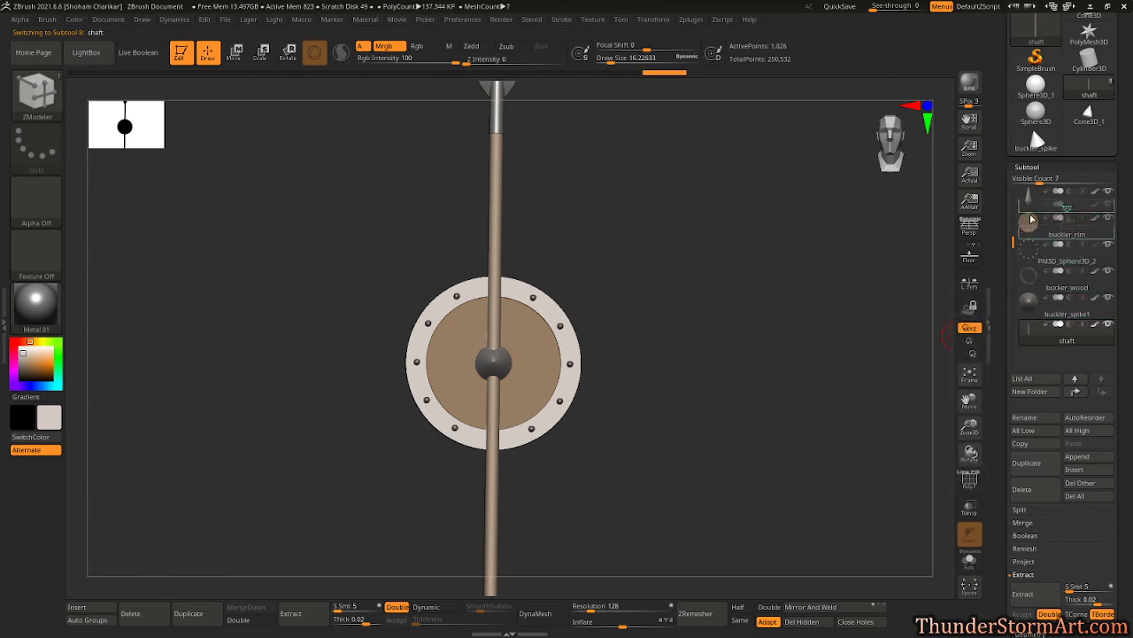
pyautogui.moveTo(1030, 219); pyautogui.dragTo(1031, 217)
pyautogui.keyDown('ctrl'); pyautogui.moveTo(798, 287); pyautogui.dragTo(749, 331, button='right'); pyautogui.keyUp('ctrl')
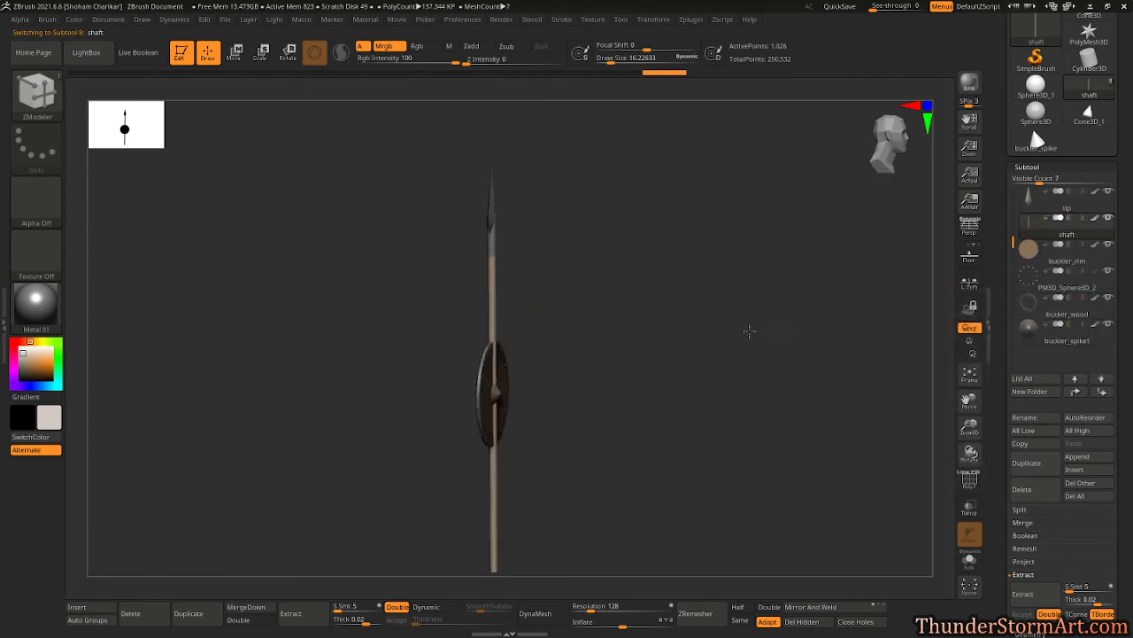
pyautogui.moveTo(750, 330); pyautogui.dragTo(705, 340)
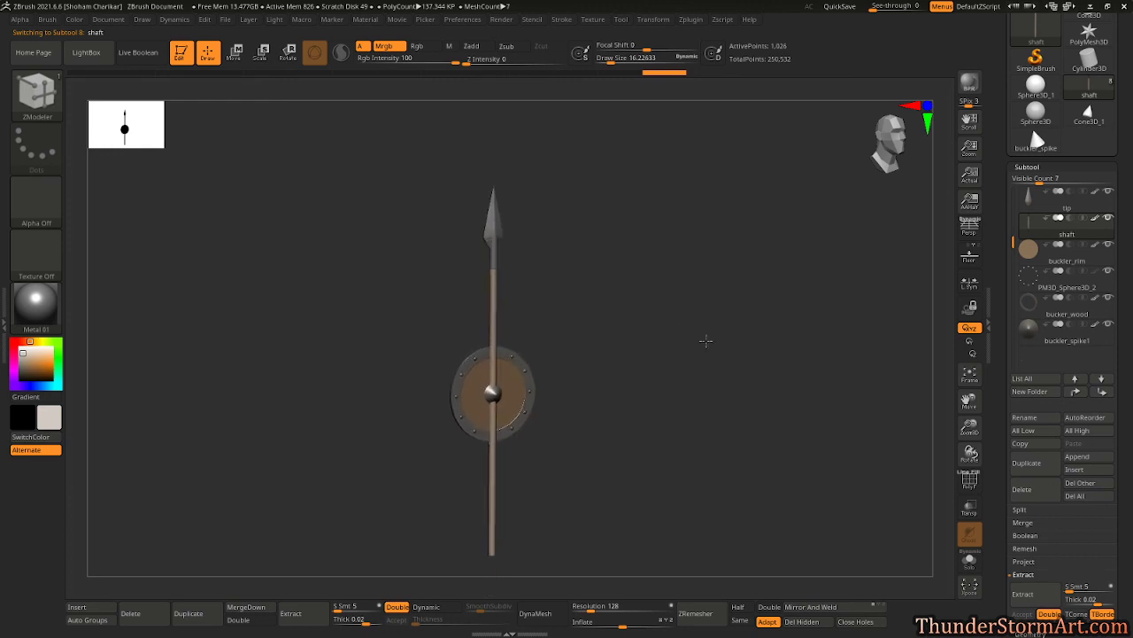
pyautogui.keyDown('ctrl'); pyautogui.moveTo(705, 340); pyautogui.dragTo(705, 316, button='right'); pyautogui.keyUp('ctrl')
# - Hide every subtool except the spear's shaft, sleeve and tip
pyautogui.moveTo(1015, 244); pyautogui.dragTo(1015, 191)
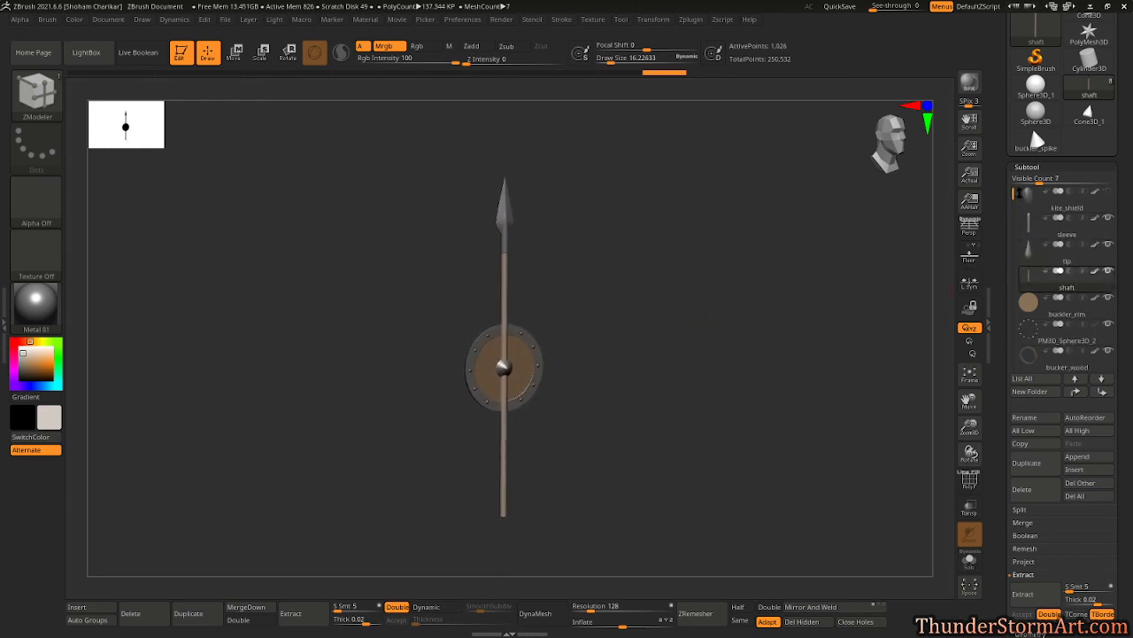
pyautogui.click(1112, 223)
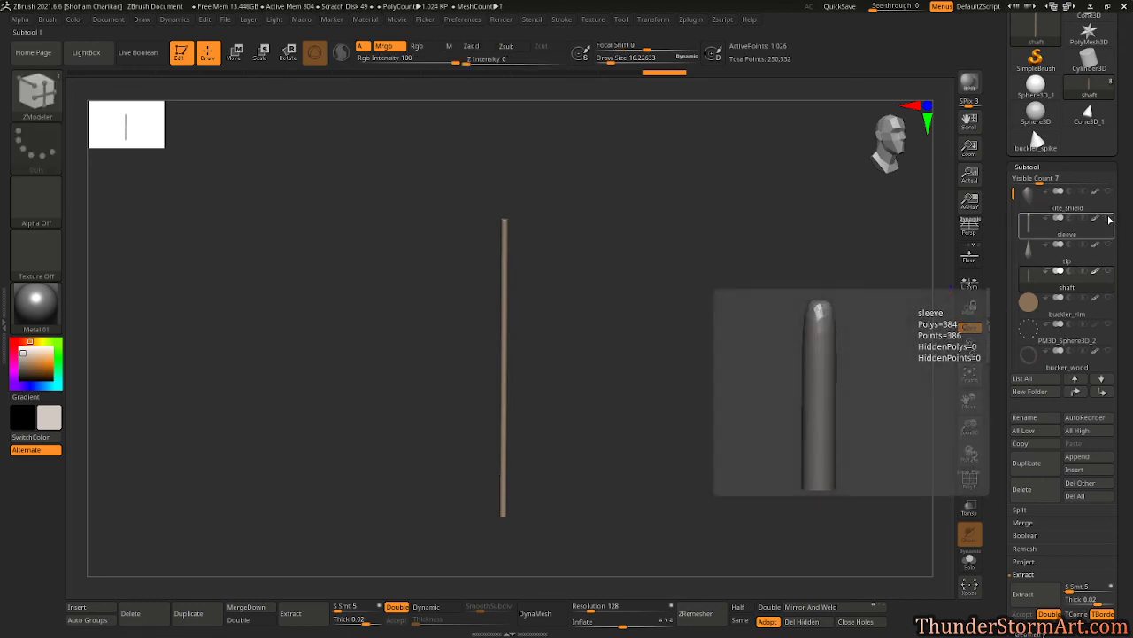
pyautogui.click(1109, 219)
pyautogui.click(1109, 245)
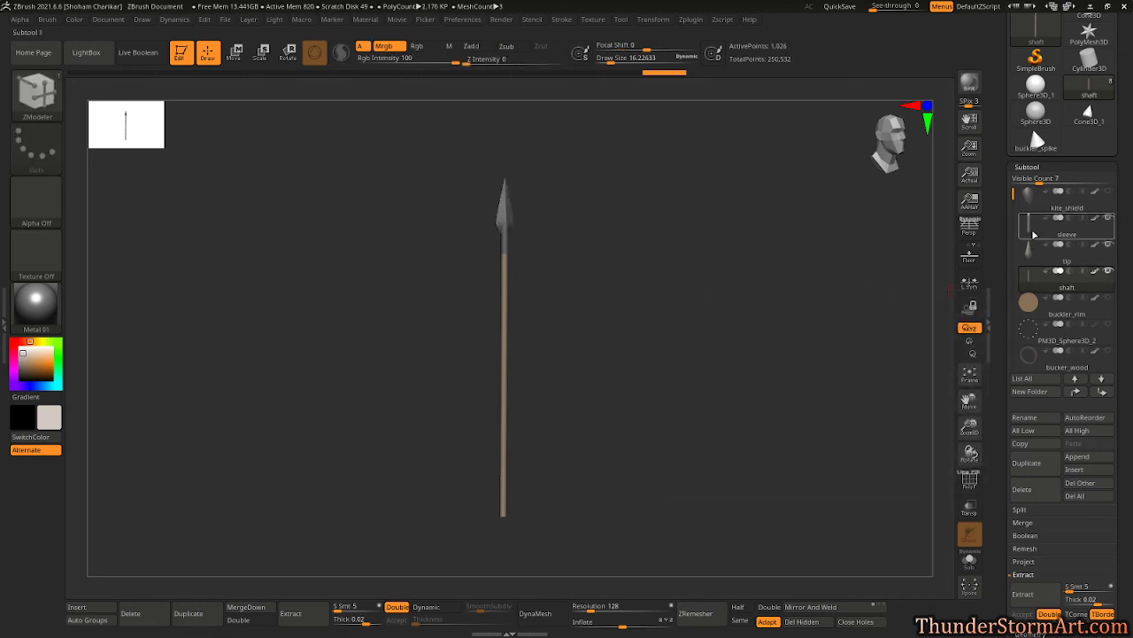
# - Select the sleeve and set its Move gizmo to transpose all selected subtools so the whole spear moves together
pyautogui.click(1034, 234)
pyautogui.moveTo(743, 303); pyautogui.dragTo(716, 351)
pyautogui.press('w')
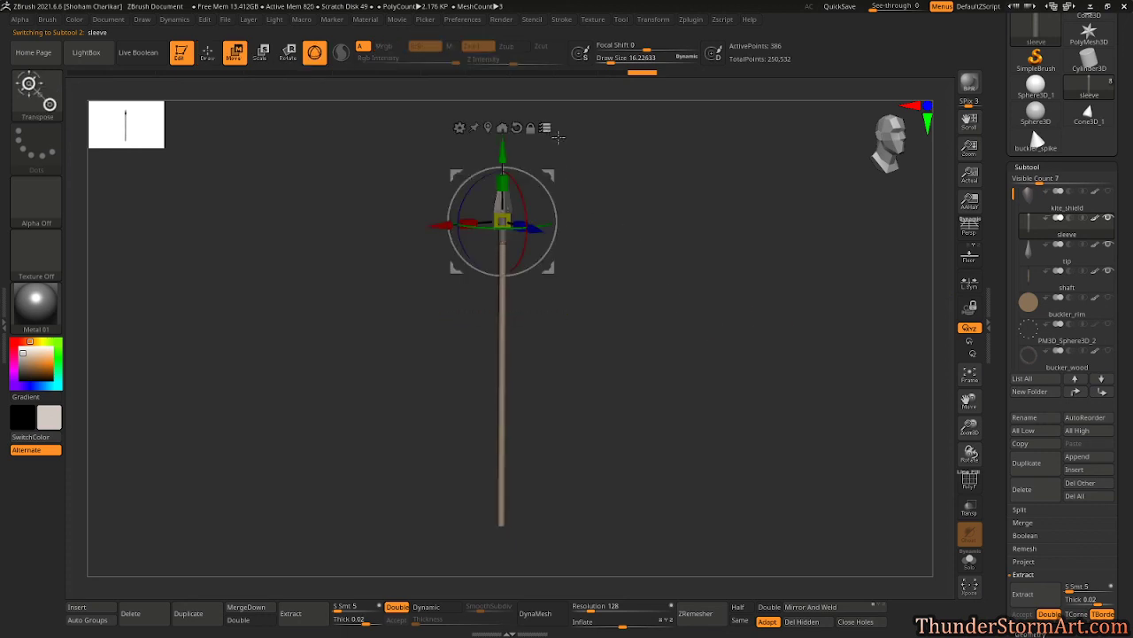
pyautogui.moveTo(507, 216); pyautogui.dragTo(511, 221)
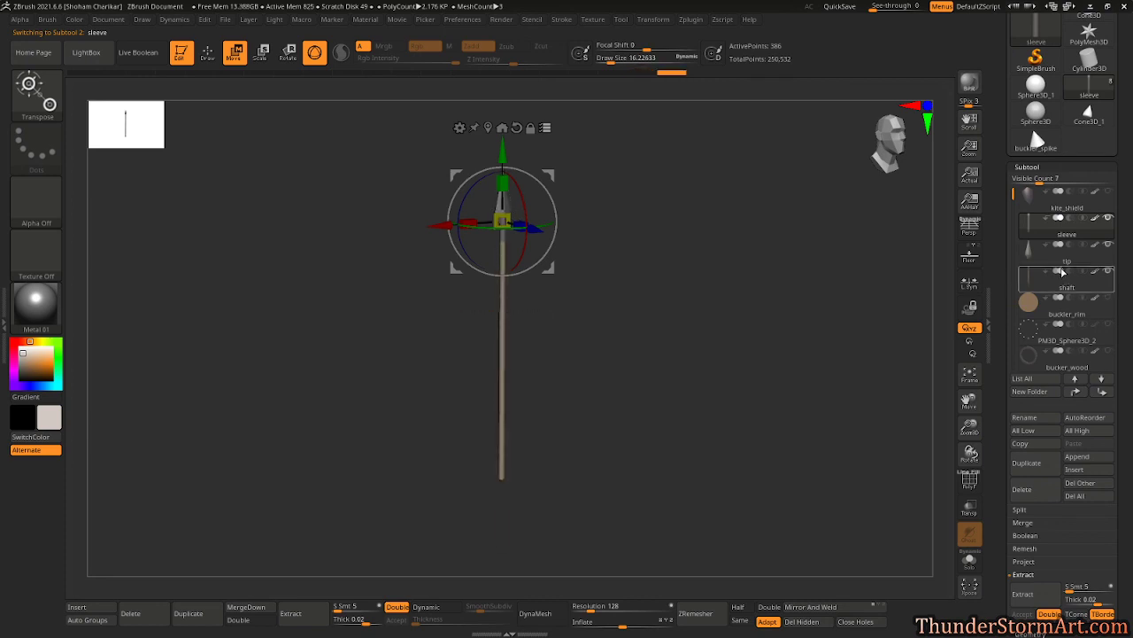
pyautogui.press('q')
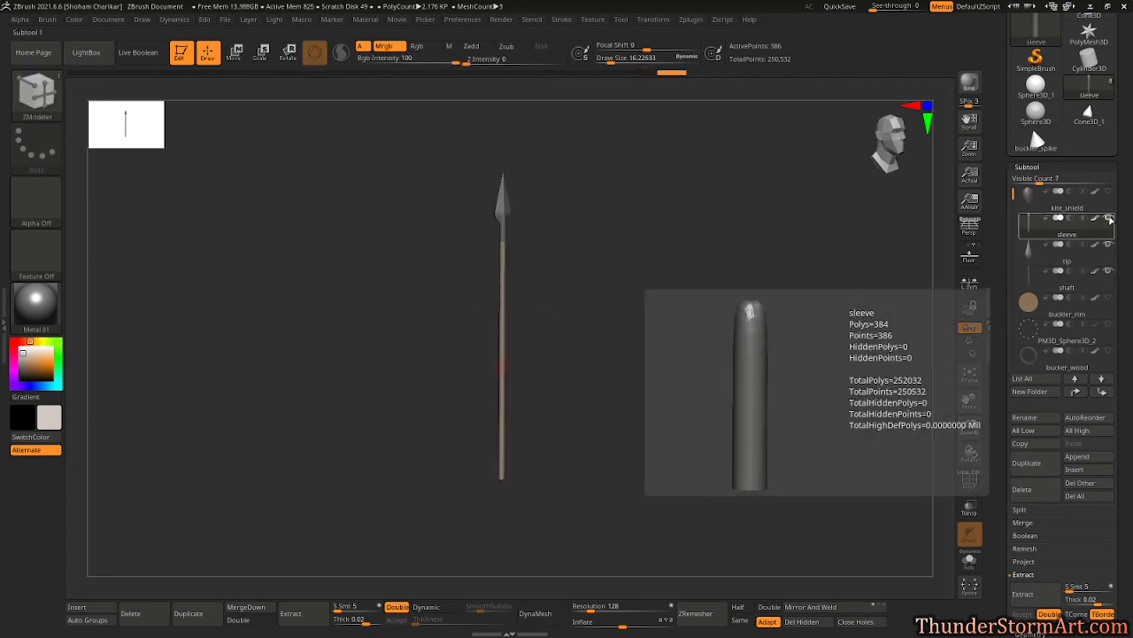
pyautogui.press('w')
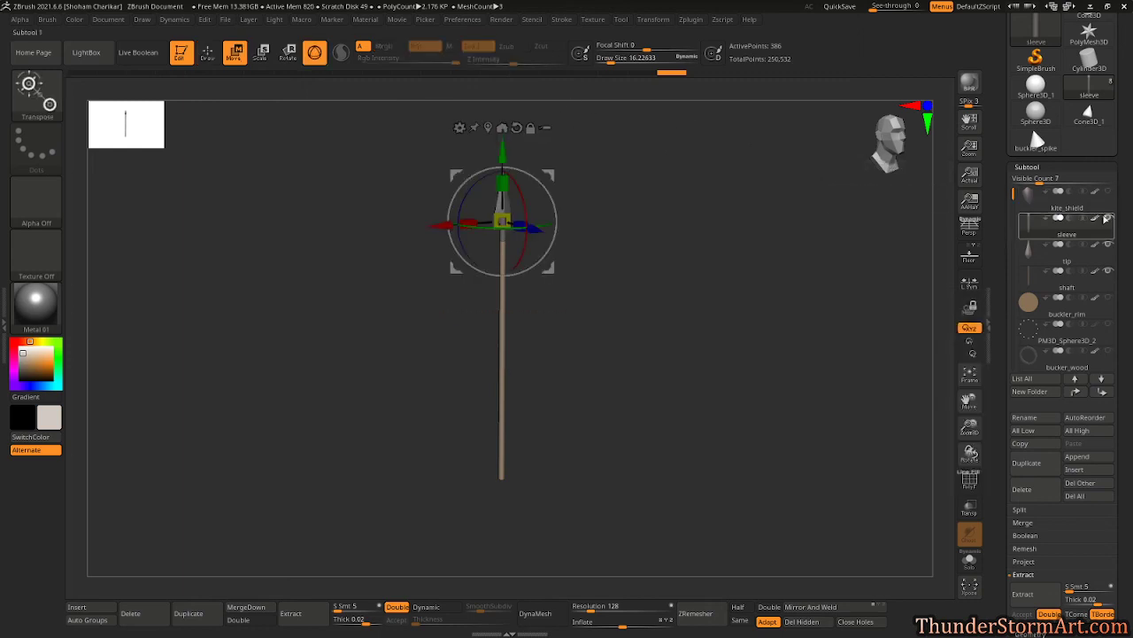
pyautogui.moveTo(1113, 231)
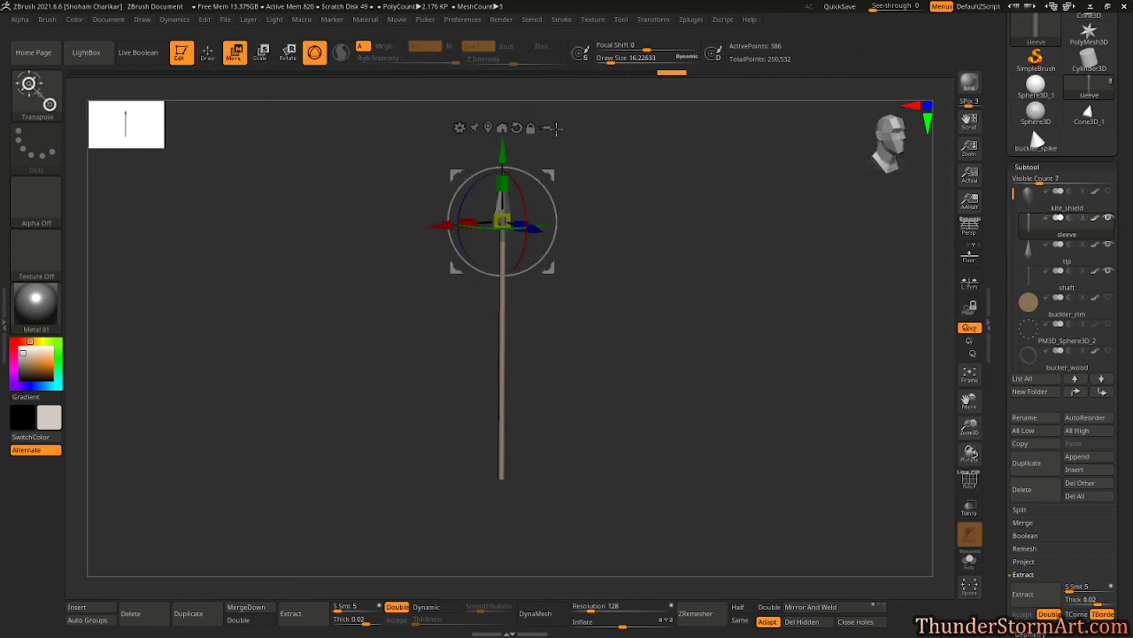
pyautogui.moveTo(697, 263); pyautogui.dragTo(716, 292)
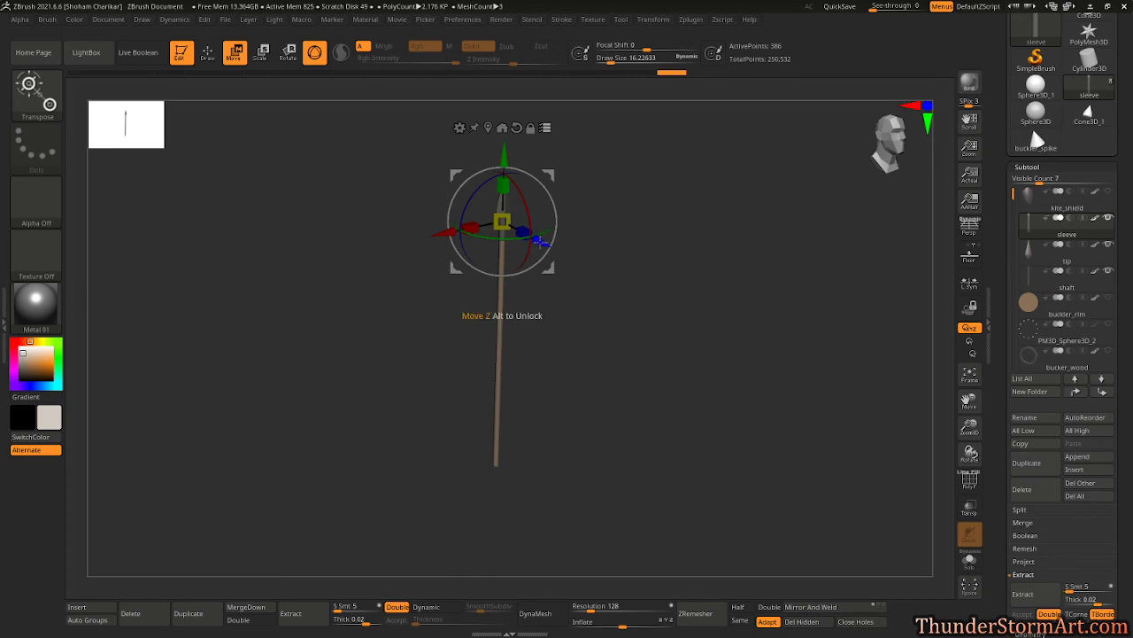
# - Move the whole spear along Z so it sits behind the buckler, checking its offset against the brown disc
pyautogui.moveTo(538, 240); pyautogui.dragTo(491, 229)
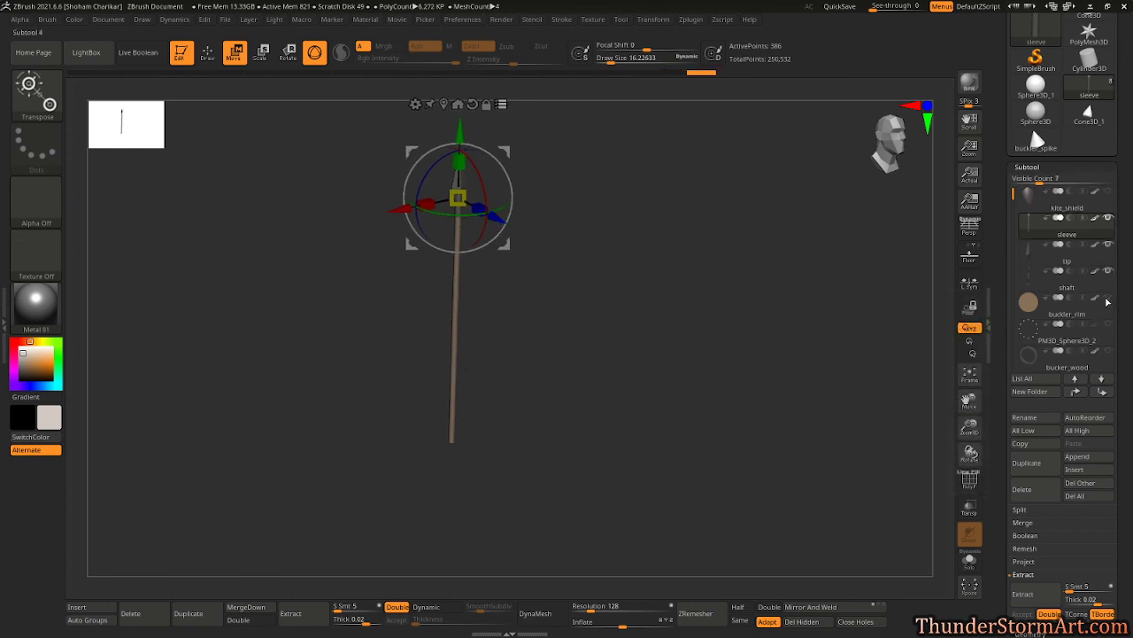
pyautogui.moveTo(489, 215); pyautogui.dragTo(532, 236)
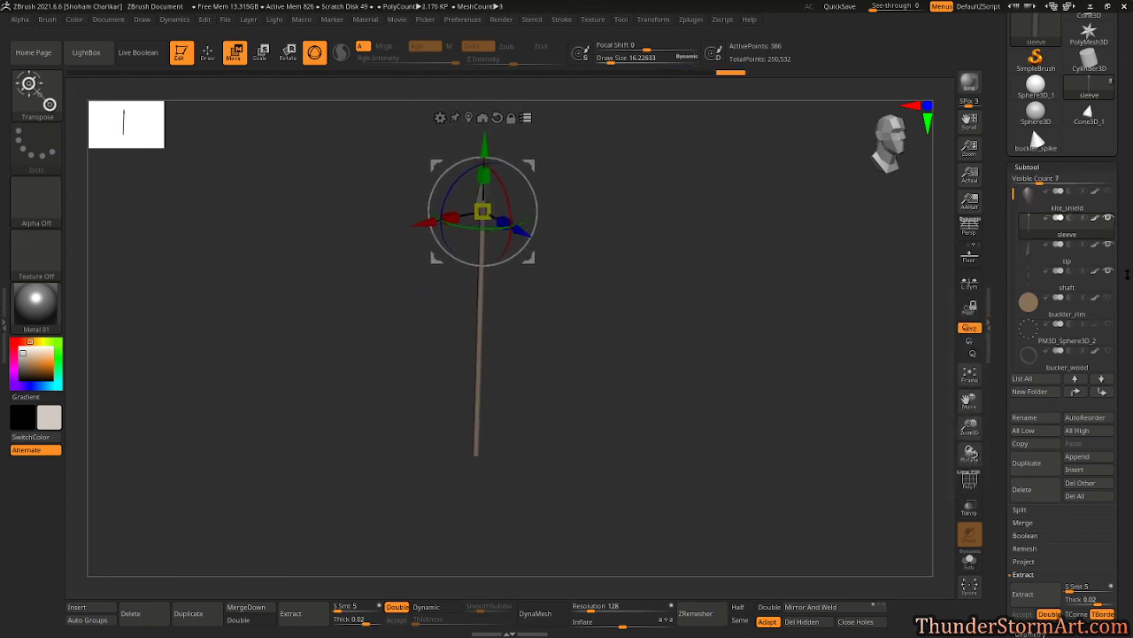
pyautogui.click(1108, 300)
pyautogui.moveTo(712, 322)
pyautogui.mouseDown()
pyautogui.moveTo(744, 312)
pyautogui.moveTo(723, 320)
pyautogui.mouseUp()
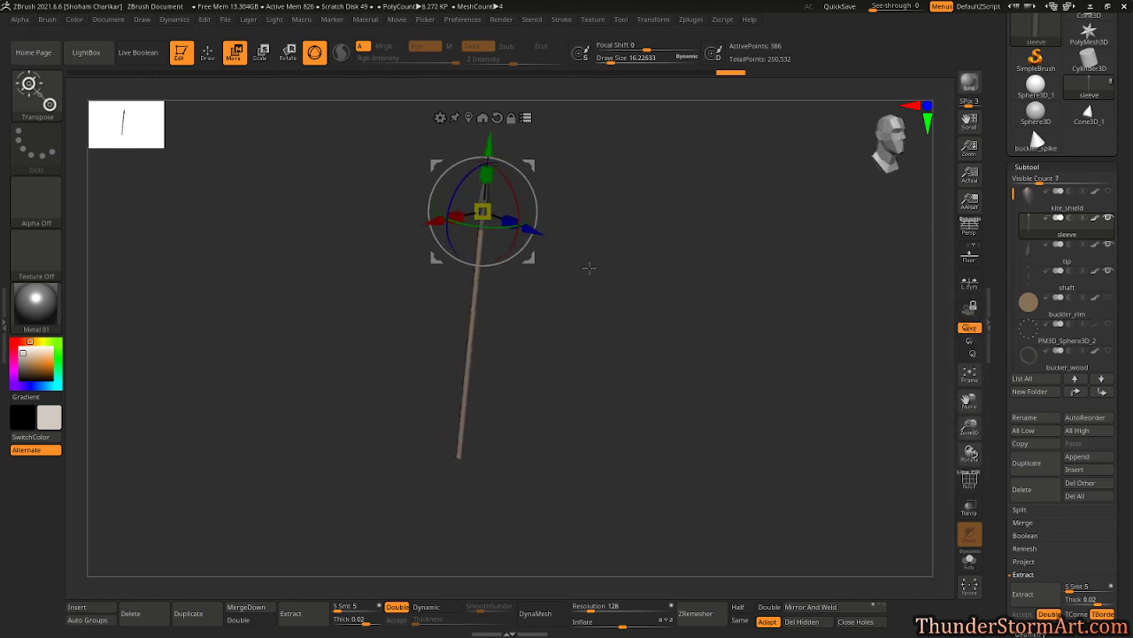
pyautogui.moveTo(530, 231); pyautogui.dragTo(538, 232)
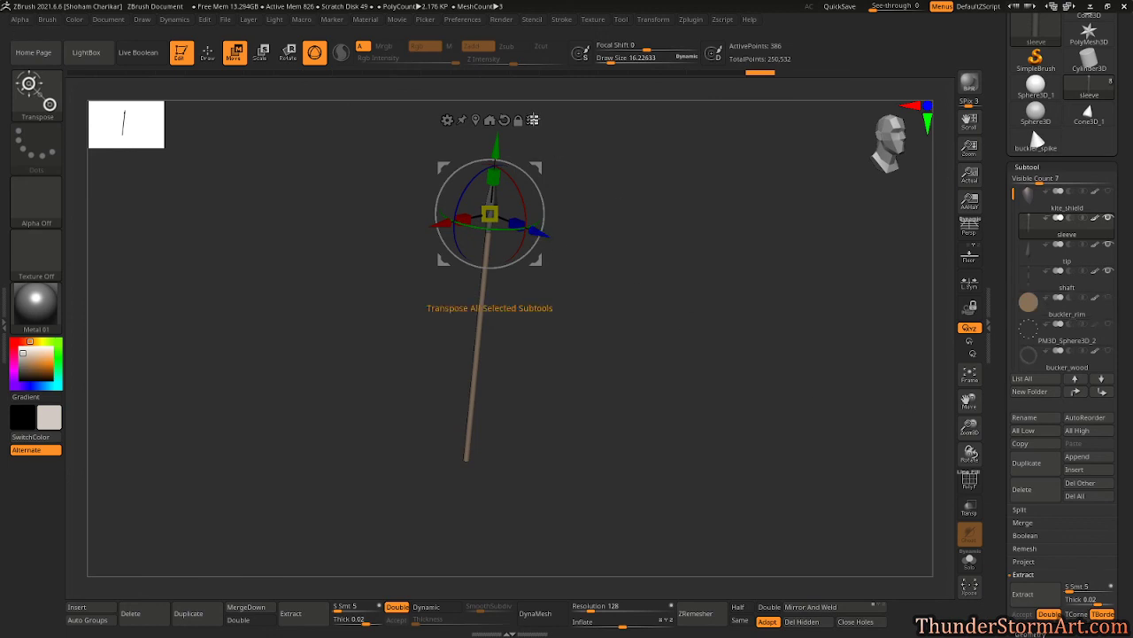
pyautogui.click(1112, 302)
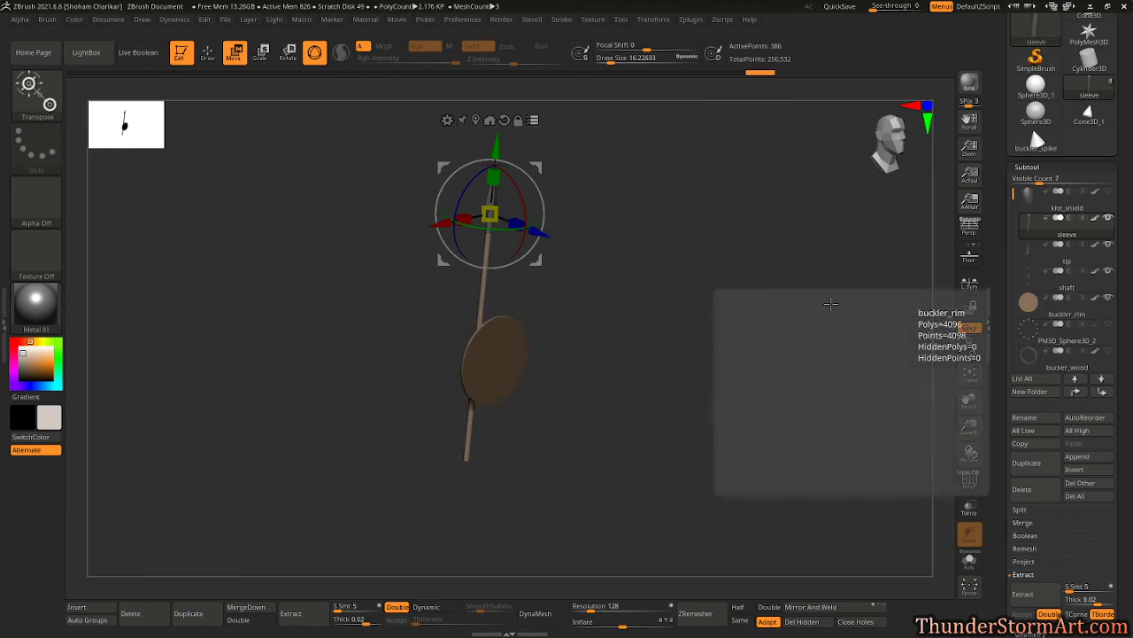
pyautogui.moveTo(829, 304); pyautogui.dragTo(741, 276)
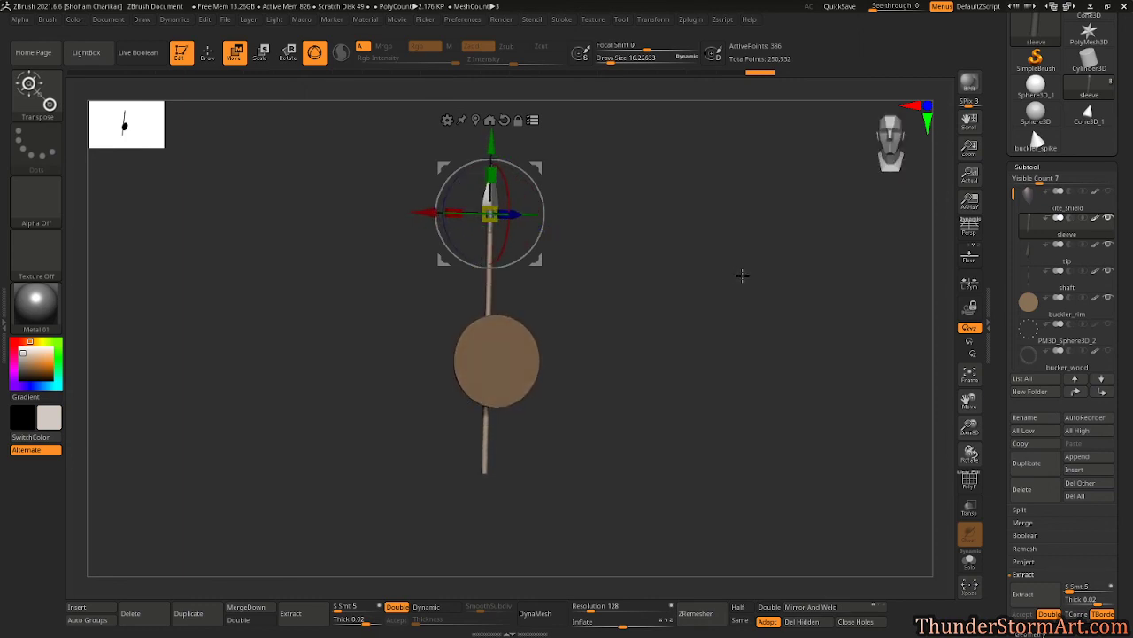
# - Hide the brown disc, lower the whole spear along Y, and show the disc again
pyautogui.click(1111, 299)
pyautogui.moveTo(491, 140); pyautogui.dragTo(499, 180)
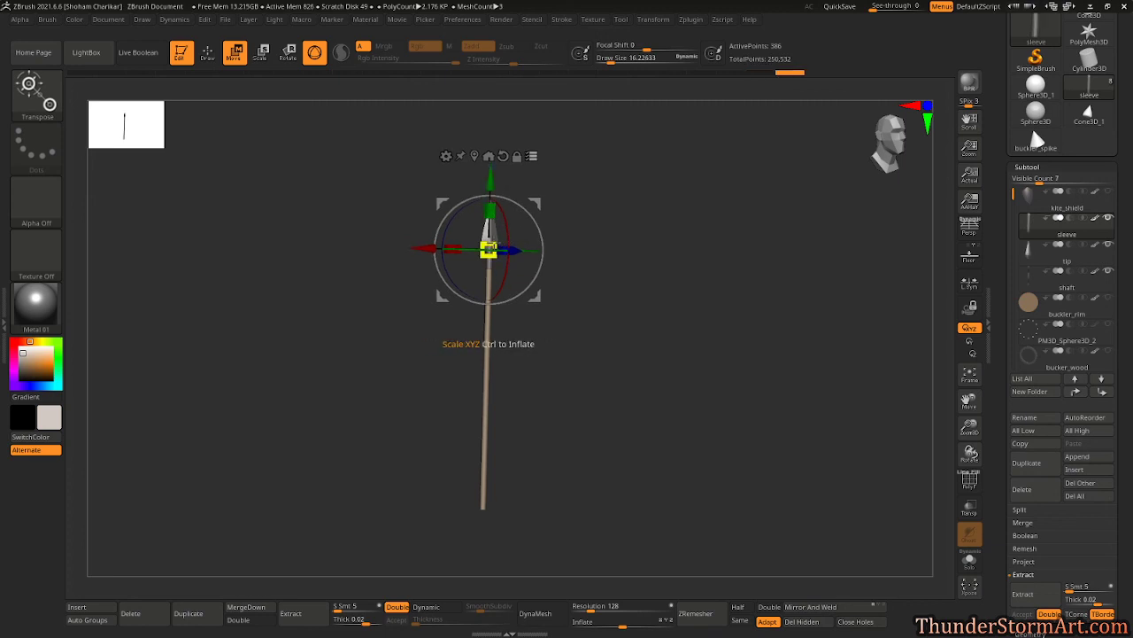
pyautogui.click(1111, 299)
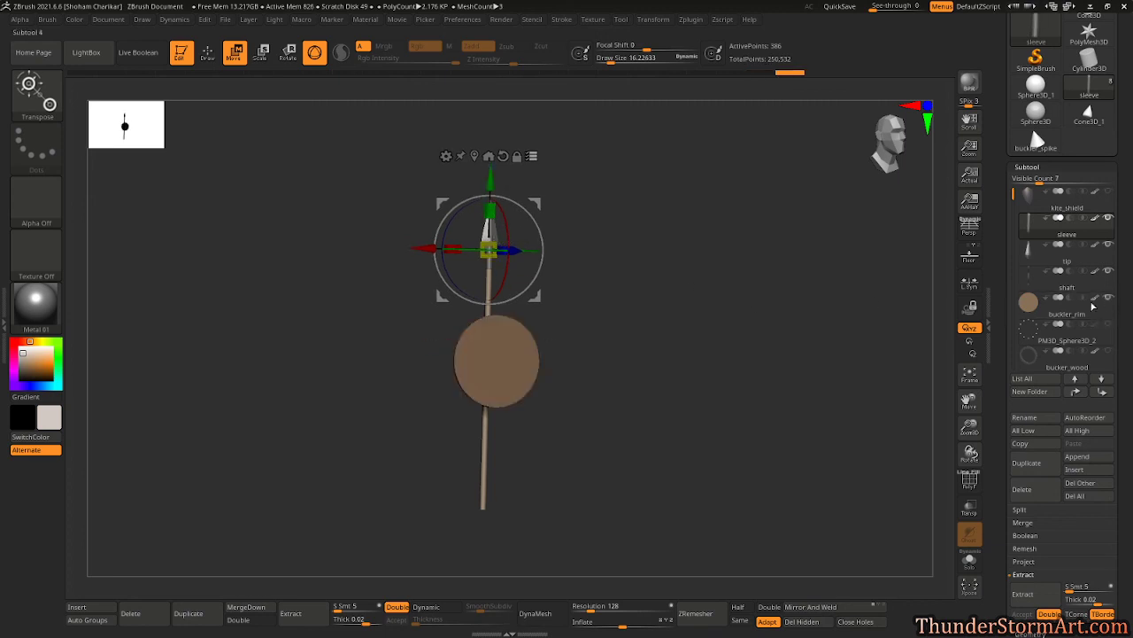
pyautogui.moveTo(708, 316)
pyautogui.mouseDown()
pyautogui.moveTo(984, 313)
pyautogui.moveTo(724, 327)
pyautogui.mouseUp()
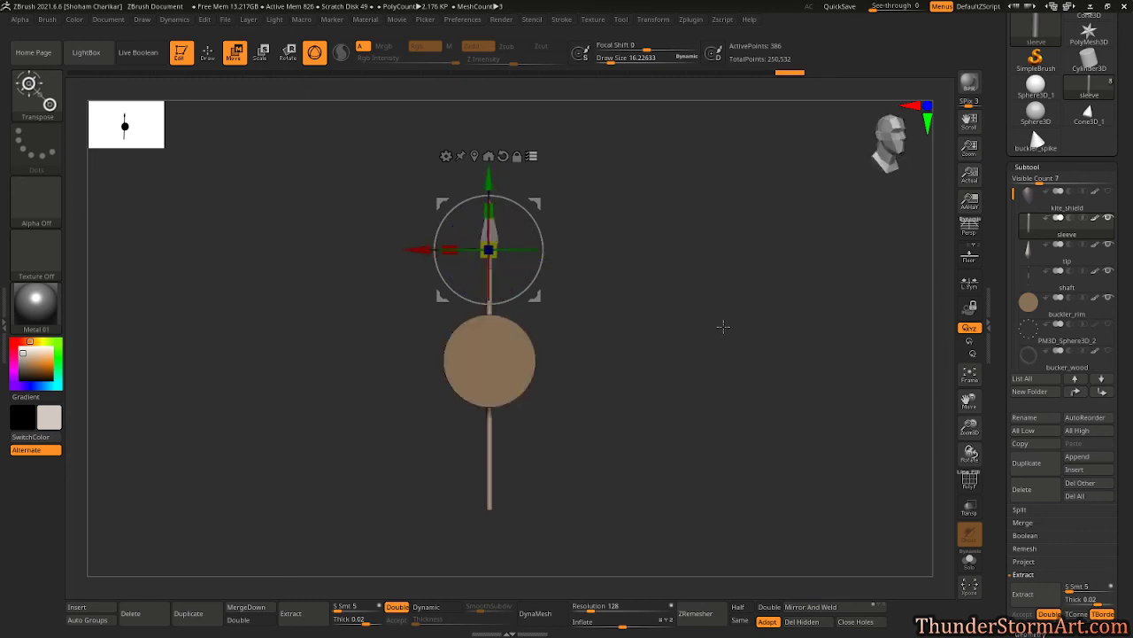
# - Show the rivets, bucker_wood and buckler_spike1 subtools again and leave the Move gizmo
pyautogui.click(1109, 325)
pyautogui.click(1108, 351)
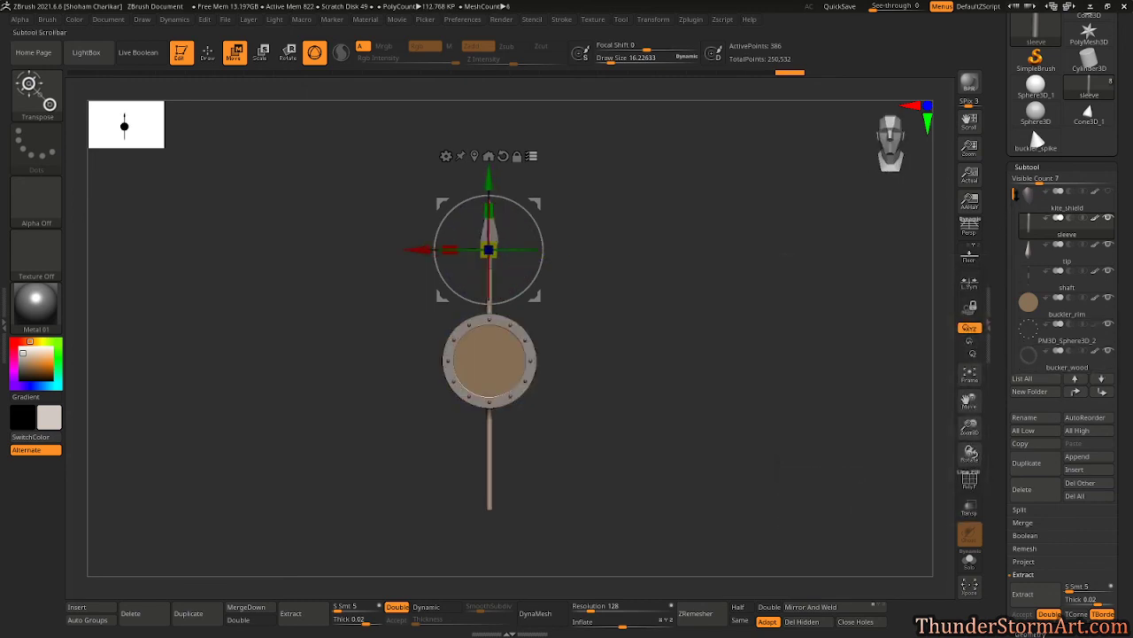
pyautogui.moveTo(1013, 194); pyautogui.dragTo(1013, 226)
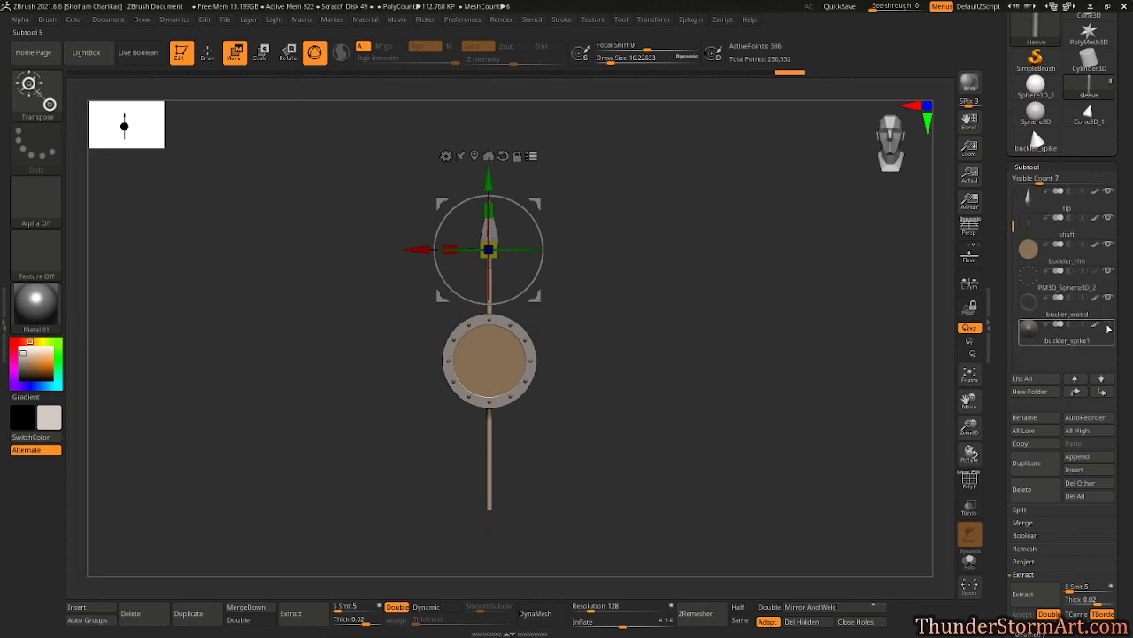
pyautogui.press('q')
# - Drop canvas snapshots of the spear and buckler in a row from several angles, with a larger tilted view above them
pyautogui.moveTo(741, 309)
pyautogui.mouseDown()
pyautogui.moveTo(699, 307)
pyautogui.moveTo(716, 336)
pyautogui.moveTo(615, 336)
pyautogui.moveTo(690, 344)
pyautogui.moveTo(678, 349)
pyautogui.moveTo(481, 317)
pyautogui.moveTo(390, 324)
pyautogui.moveTo(420, 328)
pyautogui.moveTo(419, 346)
pyautogui.moveTo(360, 257)
pyautogui.moveTo(399, 332)
pyautogui.moveTo(395, 230)
pyautogui.moveTo(384, 377)
pyautogui.moveTo(472, 324)
pyautogui.moveTo(377, 263)
pyautogui.moveTo(427, 331)
pyautogui.moveTo(431, 354)
pyautogui.moveTo(435, 342)
pyautogui.moveTo(640, 314)
pyautogui.moveTo(576, 317)
pyautogui.moveTo(602, 333)
pyautogui.moveTo(595, 376)
pyautogui.moveTo(589, 258)
pyautogui.moveTo(428, 381)
pyautogui.moveTo(552, 402)
pyautogui.moveTo(607, 372)
pyautogui.moveTo(635, 387)
pyautogui.moveTo(660, 355)
pyautogui.moveTo(650, 367)
pyautogui.moveTo(610, 348)
pyautogui.moveTo(678, 352)
pyautogui.moveTo(574, 384)
pyautogui.moveTo(696, 465)
pyautogui.moveTo(757, 372)
pyautogui.moveTo(784, 466)
pyautogui.moveTo(794, 458)
pyautogui.moveTo(699, 354)
pyautogui.moveTo(602, 329)
pyautogui.moveTo(511, 377)
pyautogui.moveTo(430, 394)
pyautogui.moveTo(640, 387)
pyautogui.moveTo(392, 387)
pyautogui.moveTo(475, 416)
pyautogui.moveTo(455, 410)
pyautogui.moveTo(461, 420)
pyautogui.moveTo(540, 409)
pyautogui.mouseUp()
pyautogui.hotkey('shift', 's')
pyautogui.moveTo(547, 409)
pyautogui.keyDown('alt'); pyautogui.mouseDown()
pyautogui.moveTo(711, 430)
pyautogui.moveTo(745, 492)
pyautogui.moveTo(731, 396)
pyautogui.moveTo(742, 448)
pyautogui.moveTo(854, 435)
pyautogui.moveTo(839, 440)
pyautogui.moveTo(848, 447)
pyautogui.mouseUp(); pyautogui.keyUp('alt')
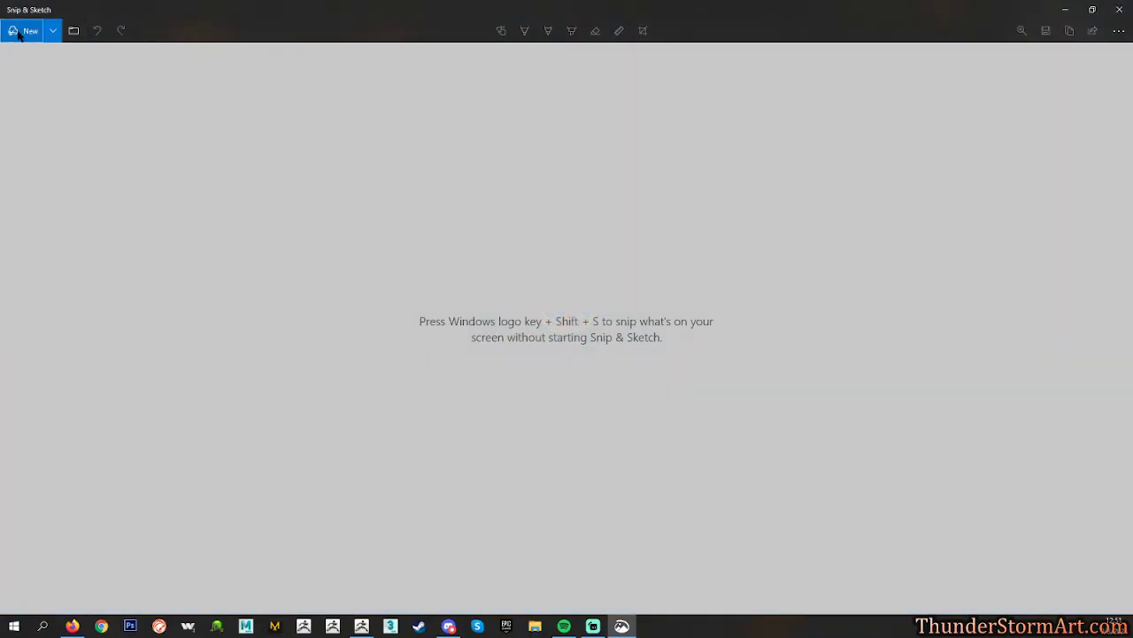
# - Capture a rectangular snip of all the spear and buckler views on the canvas with Snip & Sketch
pyautogui.click(24, 31)
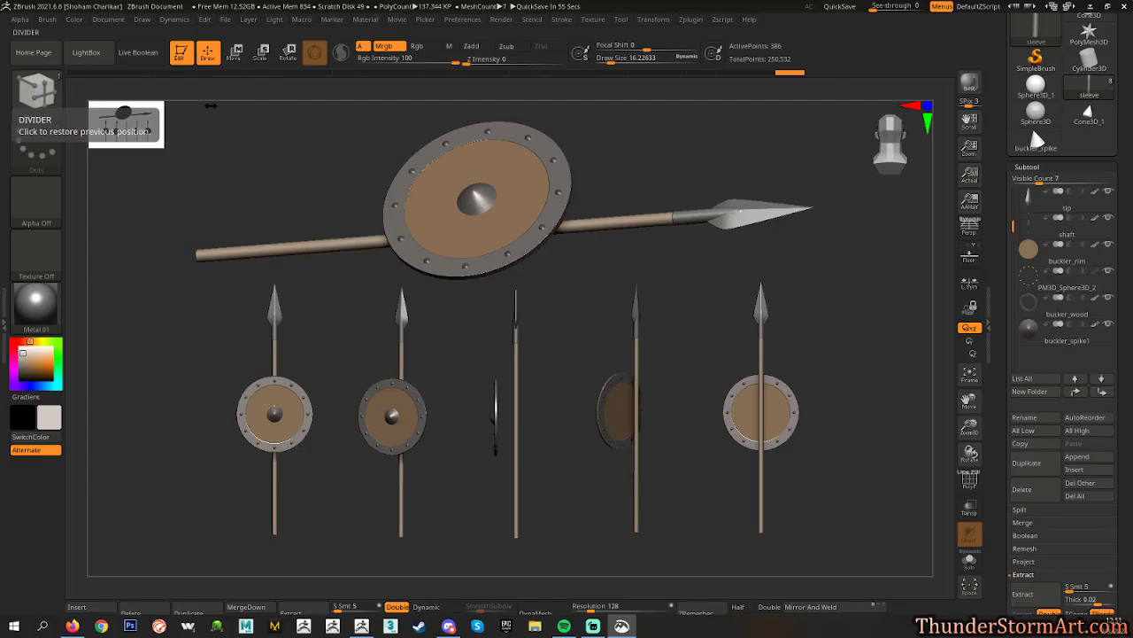
pyautogui.moveTo(173, 108)
pyautogui.mouseDown()
pyautogui.moveTo(767, 465)
pyautogui.moveTo(845, 553)
pyautogui.mouseUp()
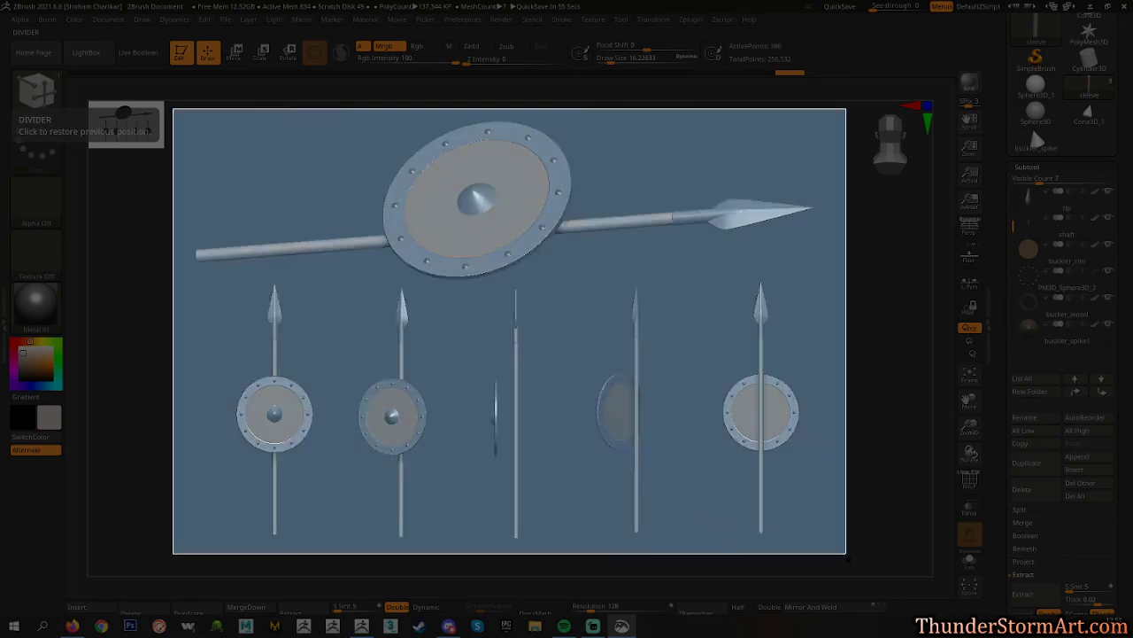